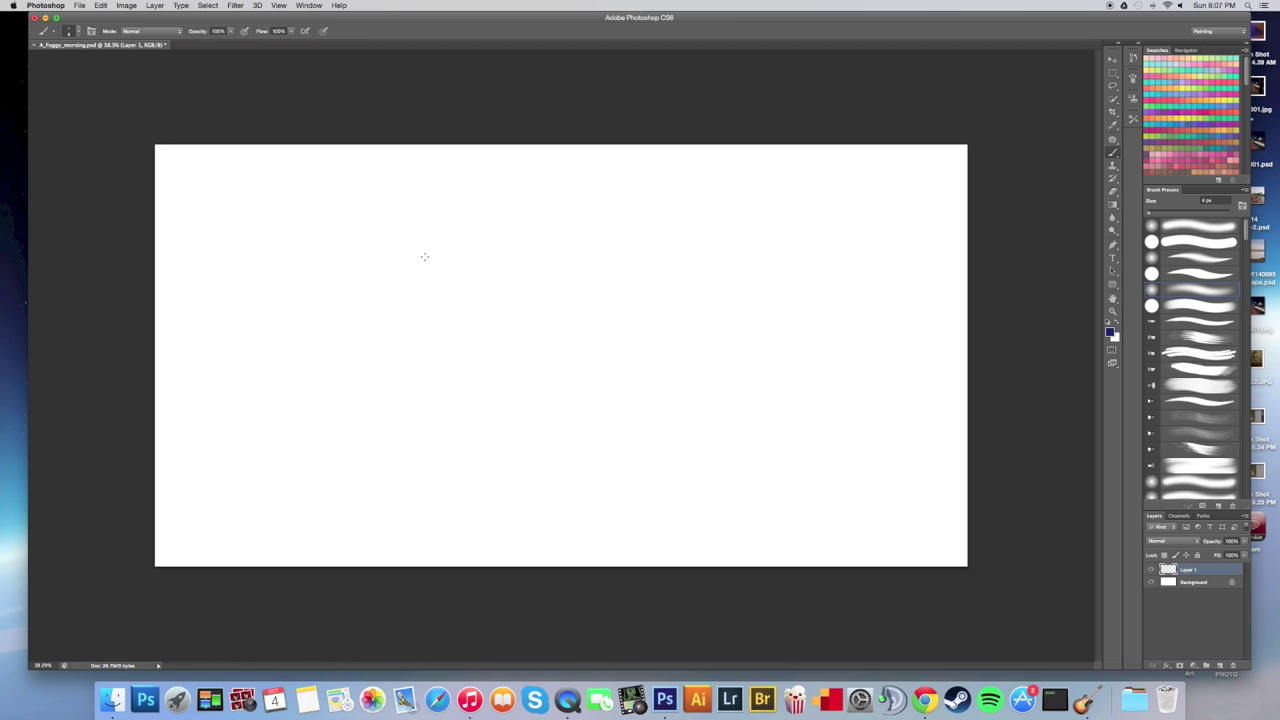
Undo the last change and set the brush's foreground colour to a pale grey-teal, #b2cccd.
{"action": "key", "text": "super+z"}
{"action": "left_click", "coordinate": [78, 31]}
{"action": "left_click", "coordinate": [78, 31]}
{"action": "left_click", "coordinate": [1109, 331]}
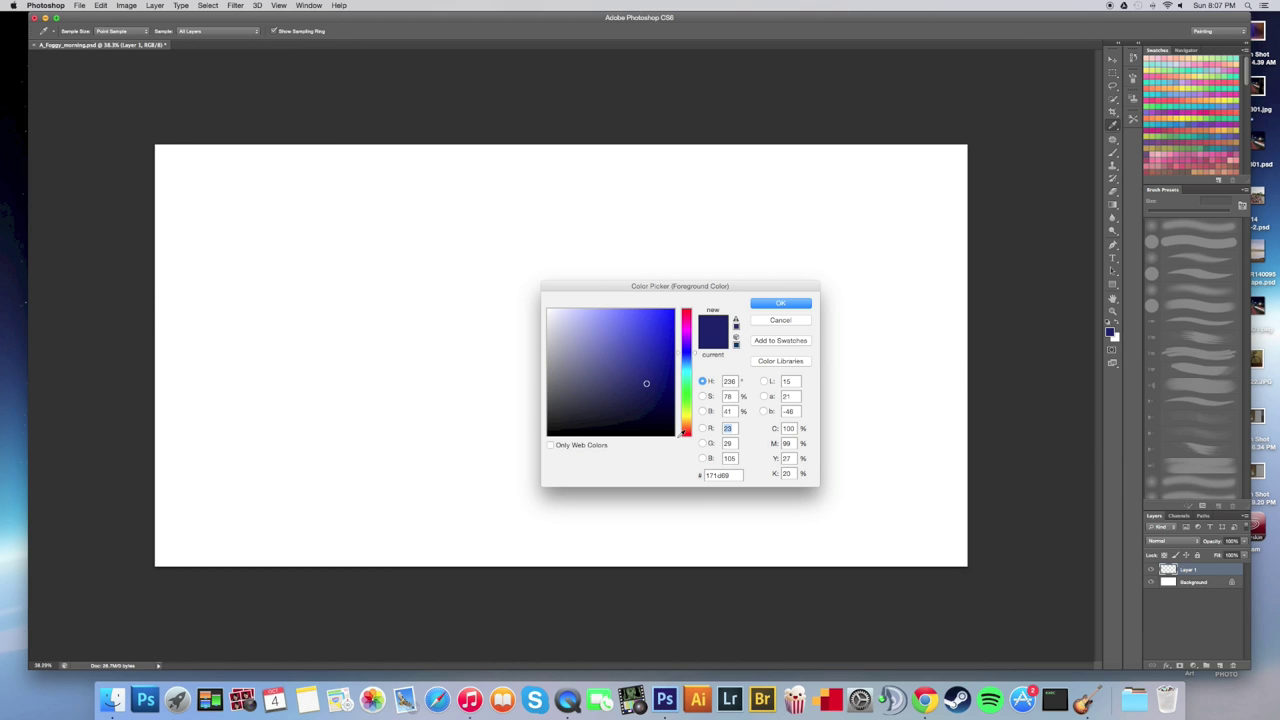
{"action": "left_click_drag", "start_coordinate": [688, 393], "coordinate": [685, 423]}
{"action": "mouse_move", "coordinate": [649, 381]}
{"action": "left_mouse_down"}
{"action": "mouse_move", "coordinate": [555, 358]}
{"action": "mouse_move", "coordinate": [551, 344]}
{"action": "left_mouse_up"}
{"action": "left_click", "coordinate": [687, 375]}
{"action": "left_click_drag", "start_coordinate": [553, 342], "coordinate": [556, 332]}
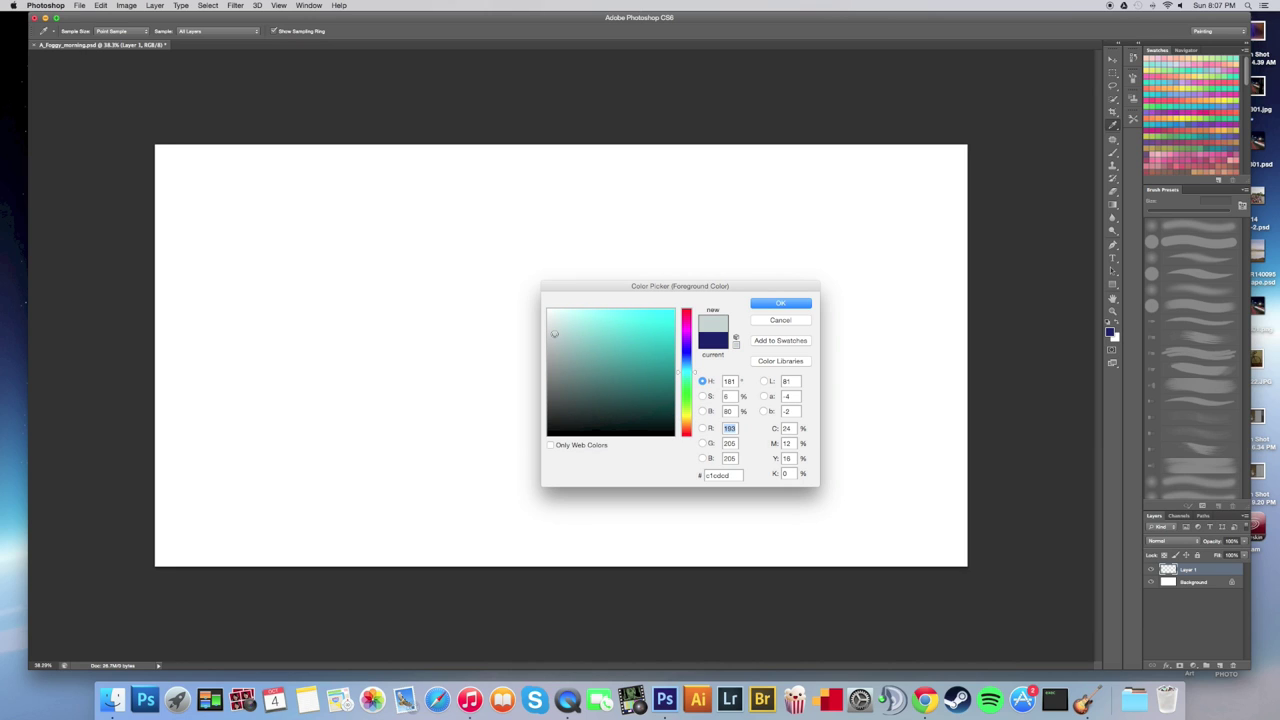
{"action": "left_click_drag", "start_coordinate": [554, 330], "coordinate": [555, 351]}
{"action": "left_click_drag", "start_coordinate": [685, 377], "coordinate": [687, 374]}
{"action": "left_click_drag", "start_coordinate": [558, 329], "coordinate": [557, 332]}
{"action": "left_click_drag", "start_coordinate": [685, 373], "coordinate": [686, 376]}
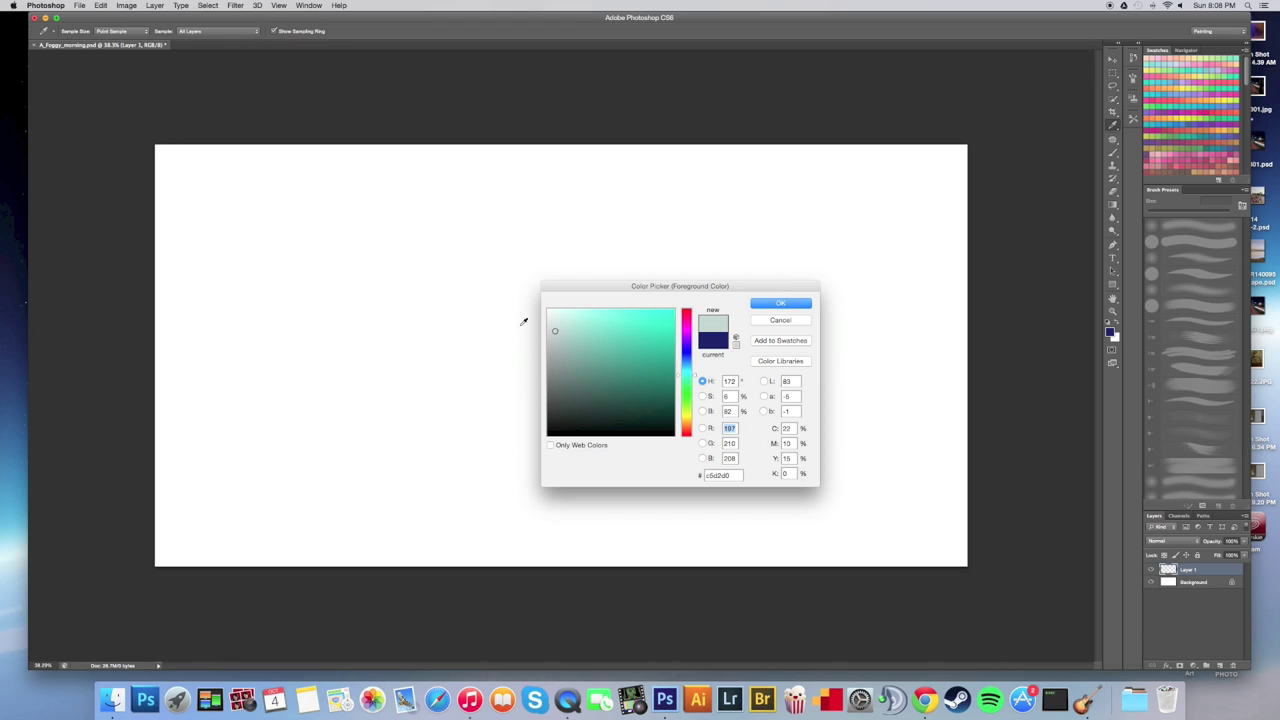
{"action": "left_click_drag", "start_coordinate": [557, 330], "coordinate": [556, 327]}
{"action": "left_click_drag", "start_coordinate": [554, 326], "coordinate": [555, 327]}
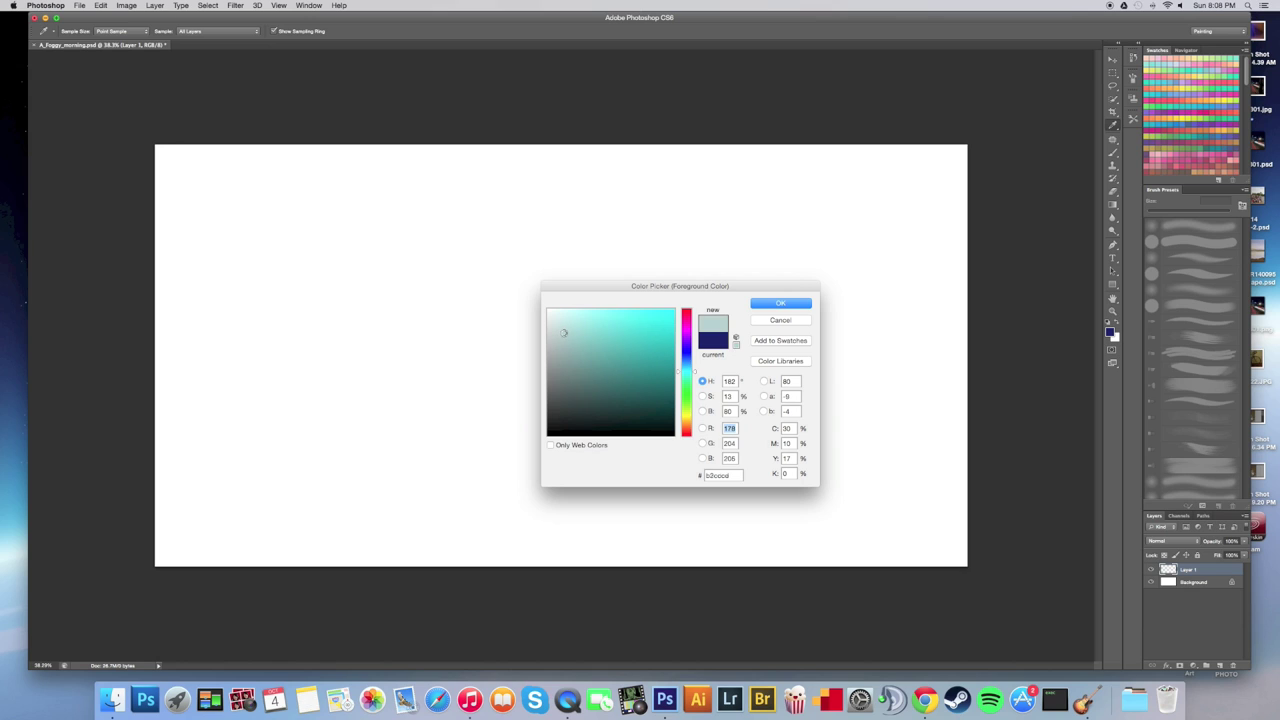
{"action": "left_click", "coordinate": [793, 302]}
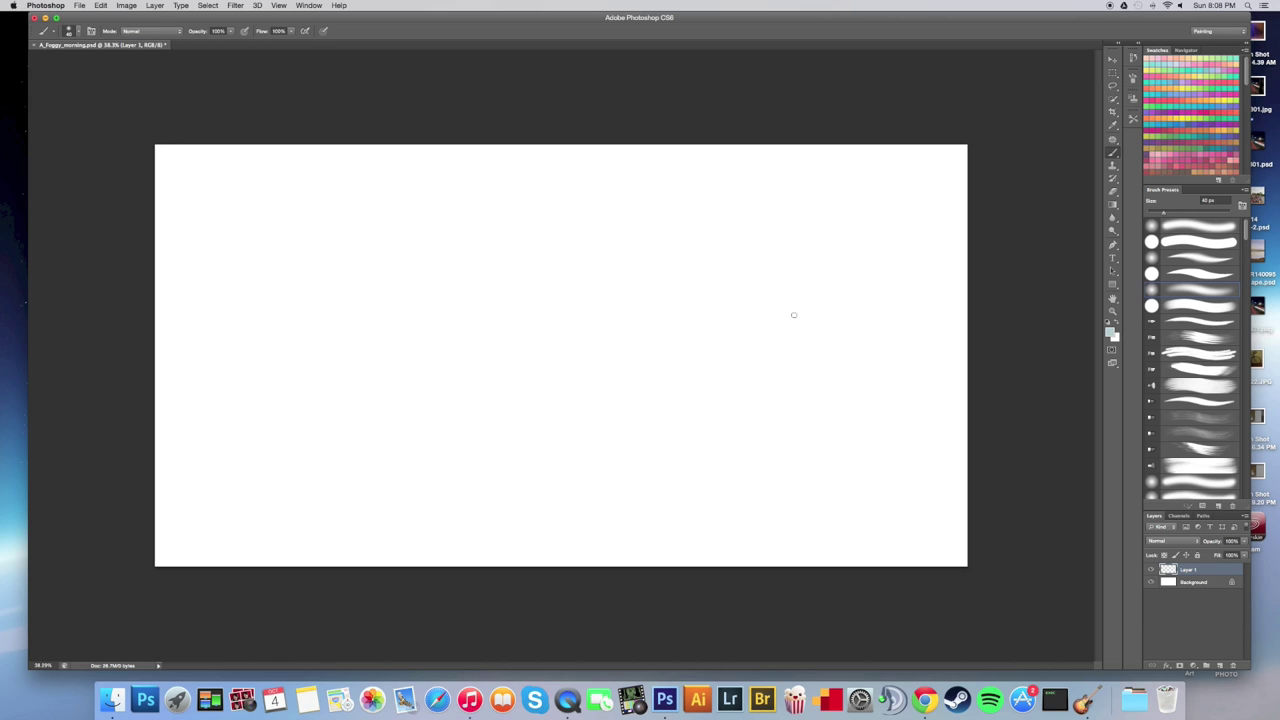
Enlarge the soft brush to 1300 px and paint the pale grey-teal over the upper two thirds of the canvas.
{"action": "key", "text": "bracketright"}
{"action": "key", "text": "bracketright"}
{"action": "key", "text": "bracketright"}
{"action": "key", "text": "bracketright"}
{"action": "key", "text": "bracketright"}
{"action": "key", "text": "bracketright"}
{"action": "key", "text": "bracketright"}
{"action": "key", "text": "bracketright"}
{"action": "key", "text": "bracketright"}
{"action": "key", "text": "bracketright"}
{"action": "key", "text": "bracketright"}
{"action": "key", "text": "bracketright"}
{"action": "key", "text": "bracketright"}
{"action": "key", "text": "bracketright"}
{"action": "key", "text": "bracketright"}
{"action": "key", "text": "bracketright"}
{"action": "key", "text": "bracketright"}
{"action": "key", "text": "bracketright"}
{"action": "key", "text": "bracketright"}
{"action": "key", "text": "bracketright"}
{"action": "mouse_move", "coordinate": [615, 279]}
{"action": "left_mouse_down"}
{"action": "mouse_move", "coordinate": [449, 177]}
{"action": "mouse_move", "coordinate": [163, 157]}
{"action": "mouse_move", "coordinate": [731, 266]}
{"action": "mouse_move", "coordinate": [680, 204]}
{"action": "mouse_move", "coordinate": [894, 257]}
{"action": "mouse_move", "coordinate": [234, 286]}
{"action": "mouse_move", "coordinate": [823, 320]}
{"action": "mouse_move", "coordinate": [172, 339]}
{"action": "mouse_move", "coordinate": [171, 386]}
{"action": "mouse_move", "coordinate": [820, 371]}
{"action": "mouse_move", "coordinate": [623, 446]}
{"action": "mouse_move", "coordinate": [545, 301]}
{"action": "left_mouse_up"}
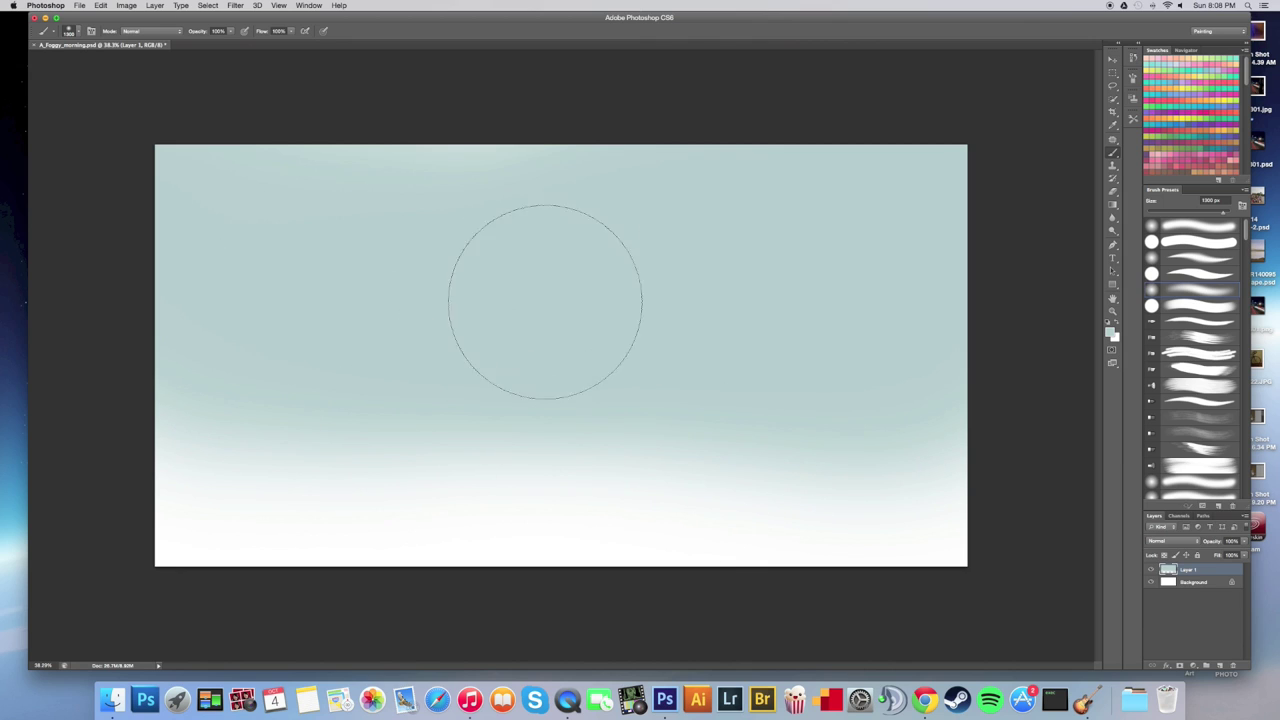
Adjust the foreground colour to #b0c7c8 and cover the remaining white area along the lower part of the canvas.
{"action": "left_click", "coordinate": [1110, 335]}
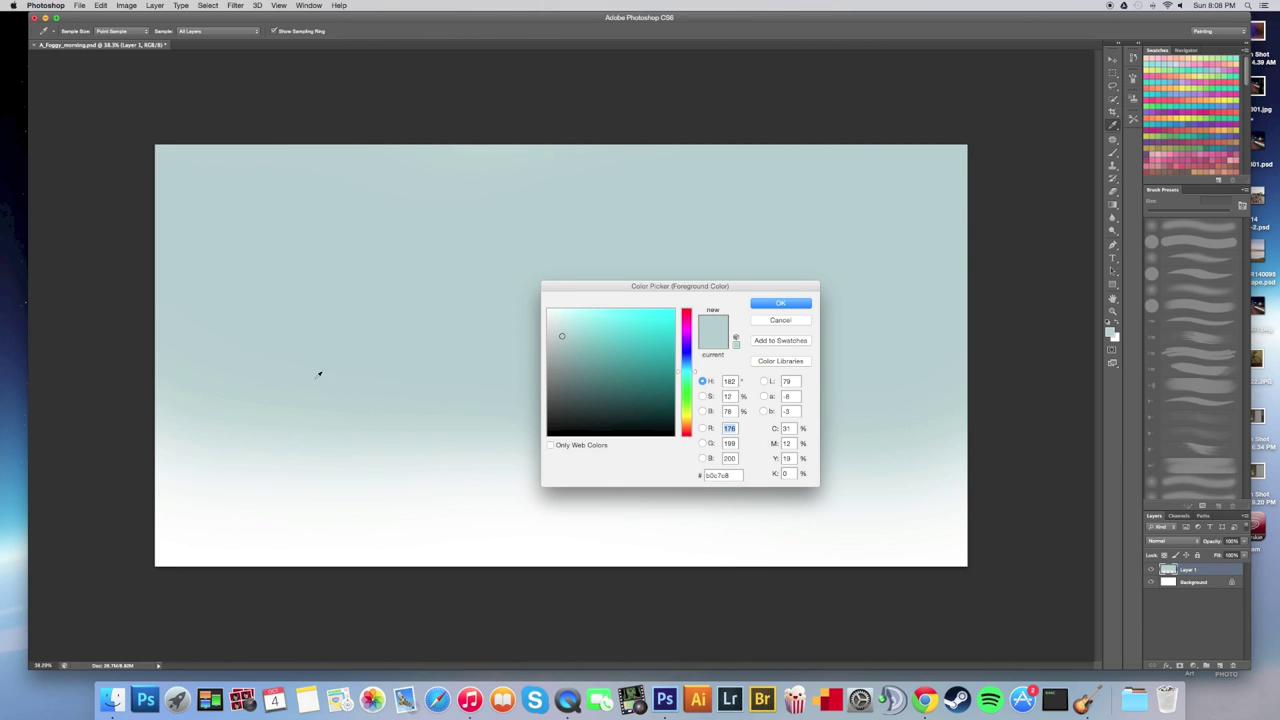
{"action": "left_click", "coordinate": [795, 306]}
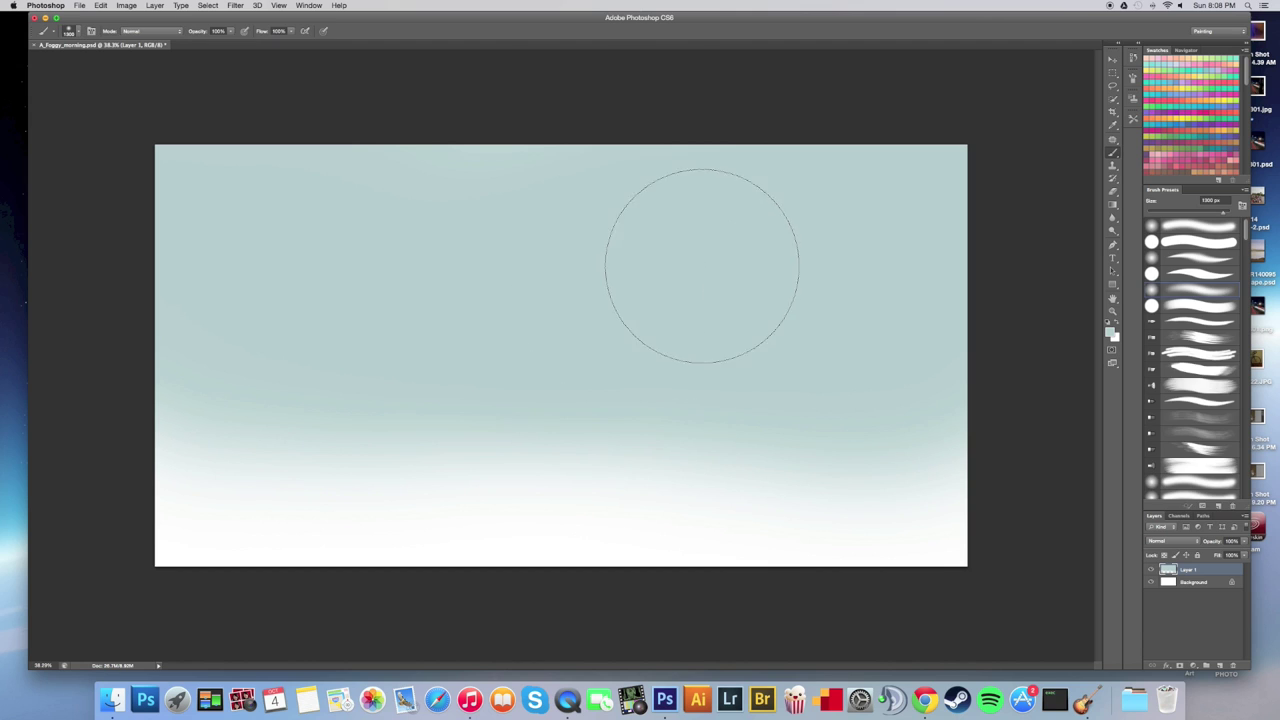
{"action": "mouse_move", "coordinate": [211, 386]}
{"action": "left_mouse_down"}
{"action": "mouse_move", "coordinate": [634, 471]}
{"action": "mouse_move", "coordinate": [690, 593]}
{"action": "mouse_move", "coordinate": [926, 417]}
{"action": "left_mouse_up"}
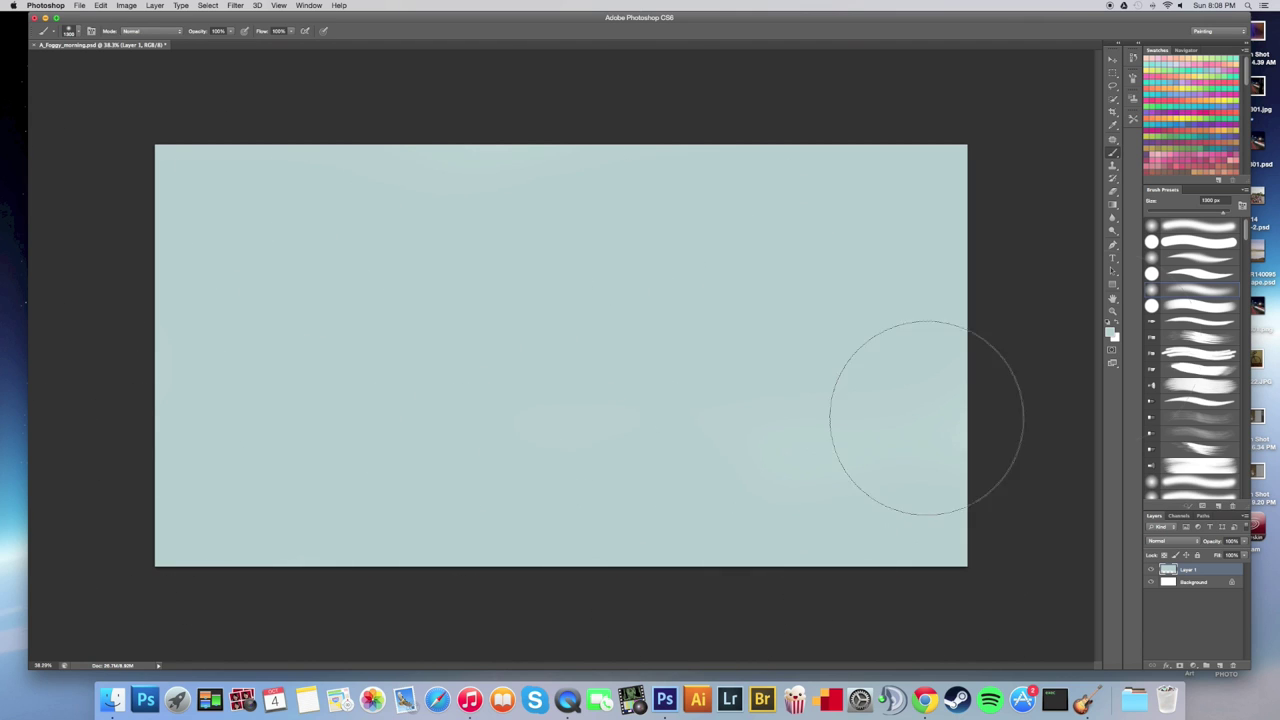
Choose slightly more saturated teals, #aacecf and #aacccf, and paint them over nearly the whole background.
{"action": "left_click", "coordinate": [1110, 332]}
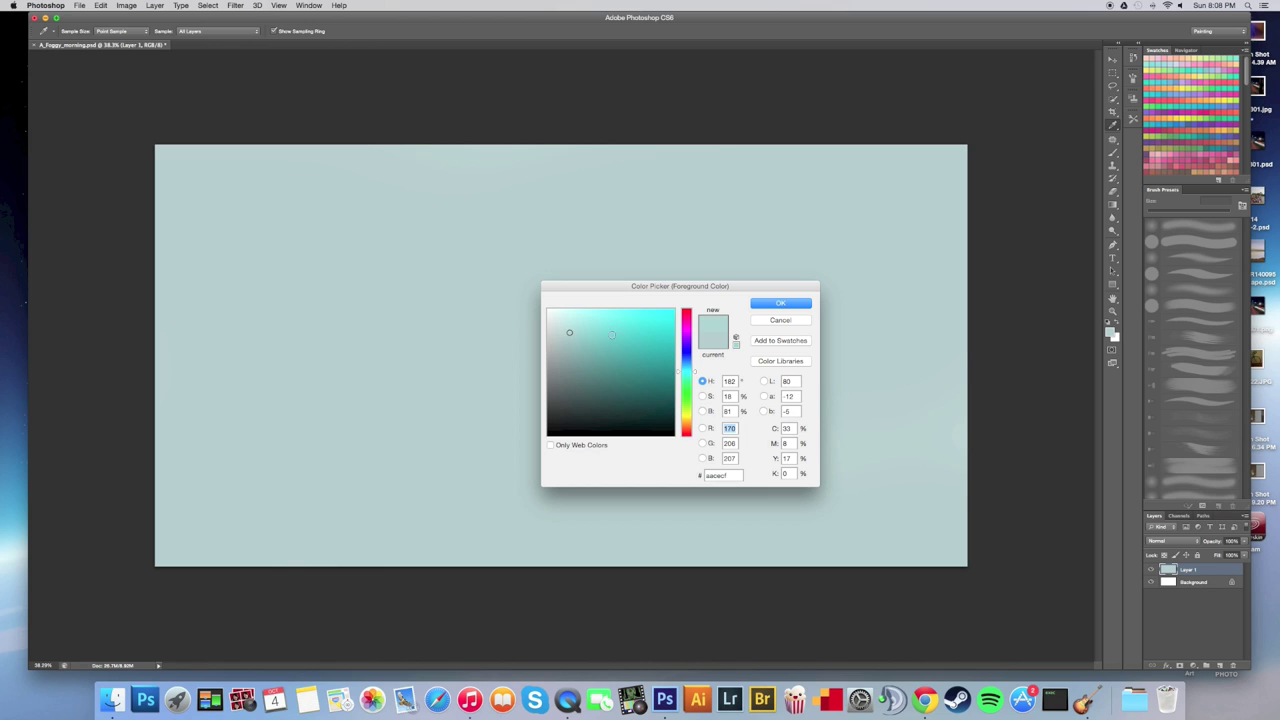
{"action": "left_click", "coordinate": [796, 306]}
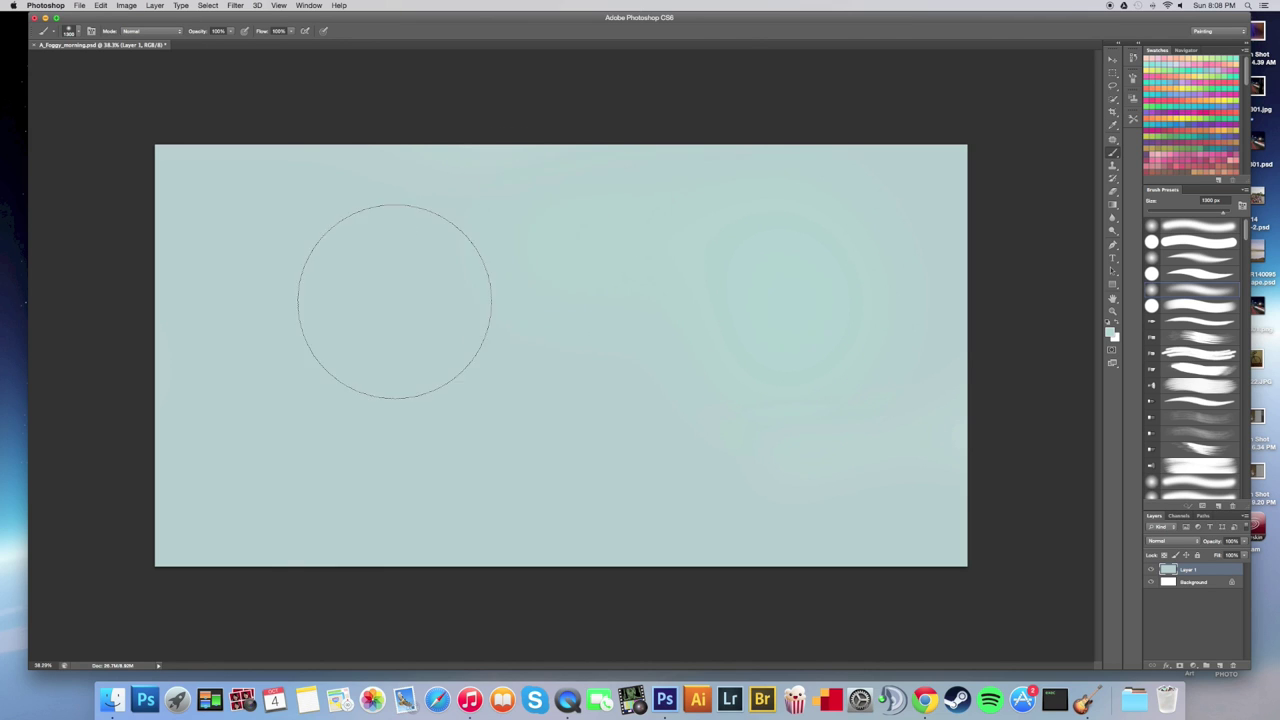
{"action": "left_click", "coordinate": [1110, 335]}
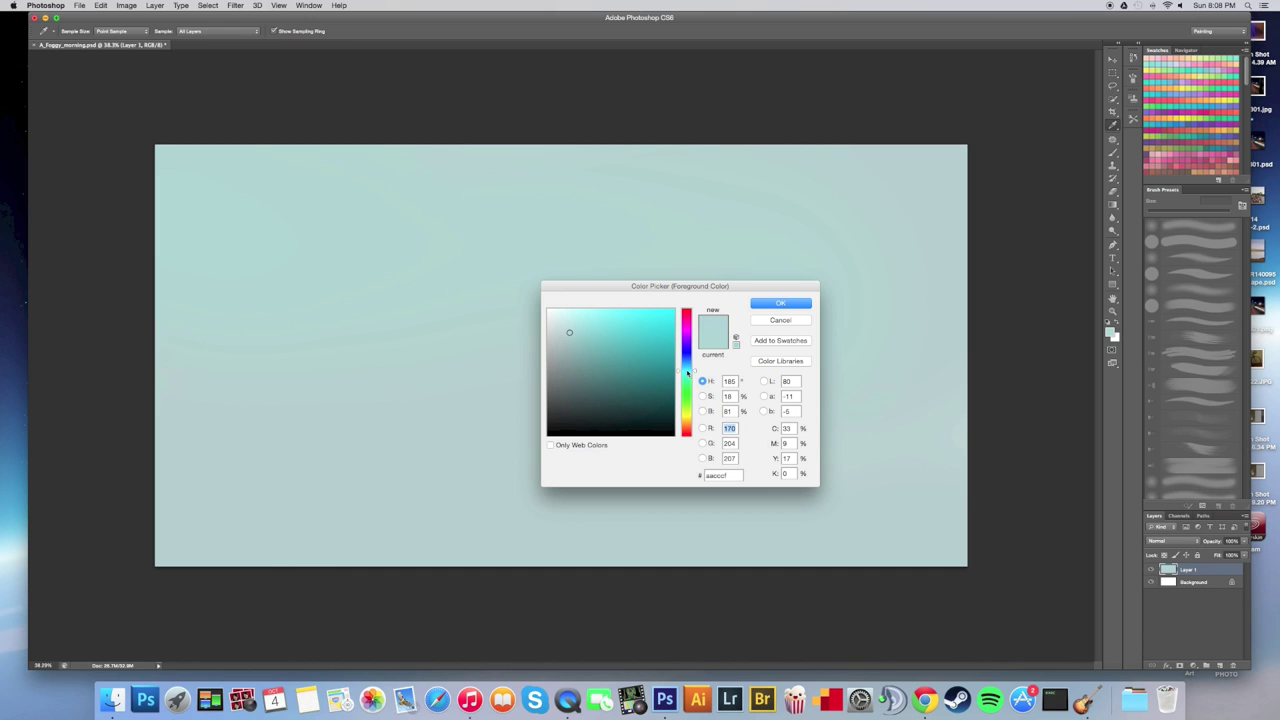
{"action": "left_click", "coordinate": [781, 303]}
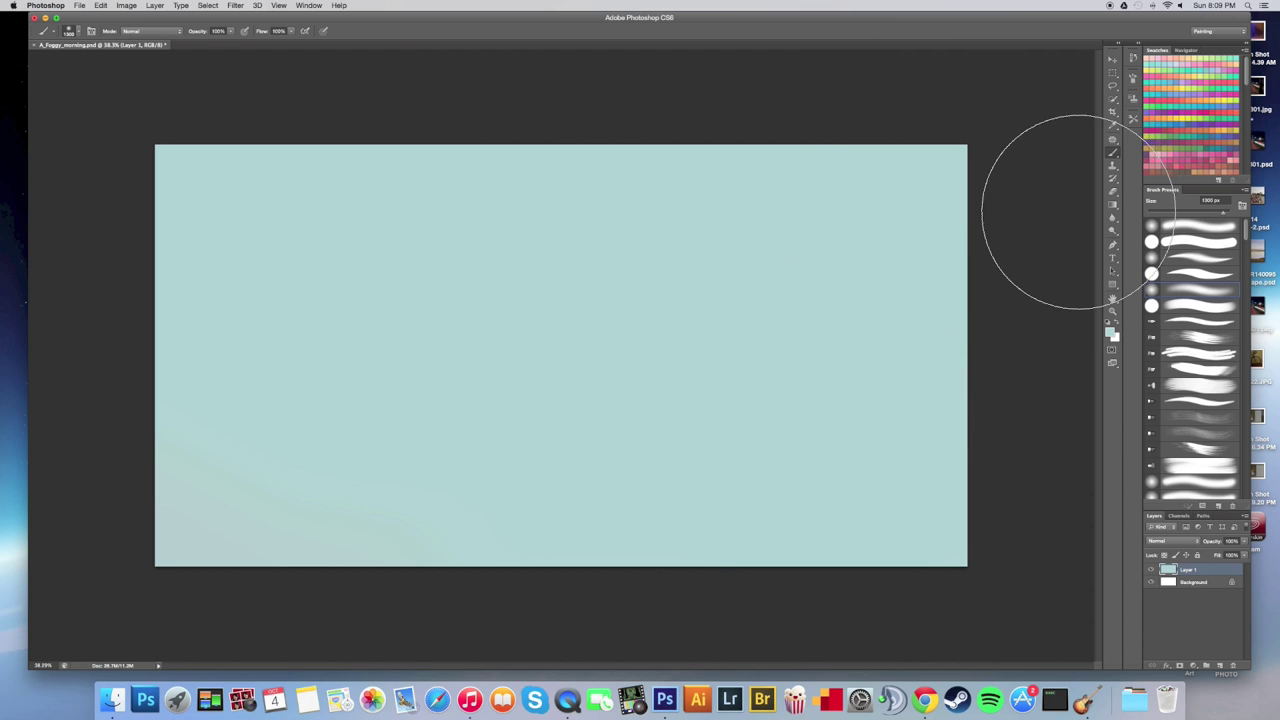
{"action": "left_click", "coordinate": [1111, 333]}
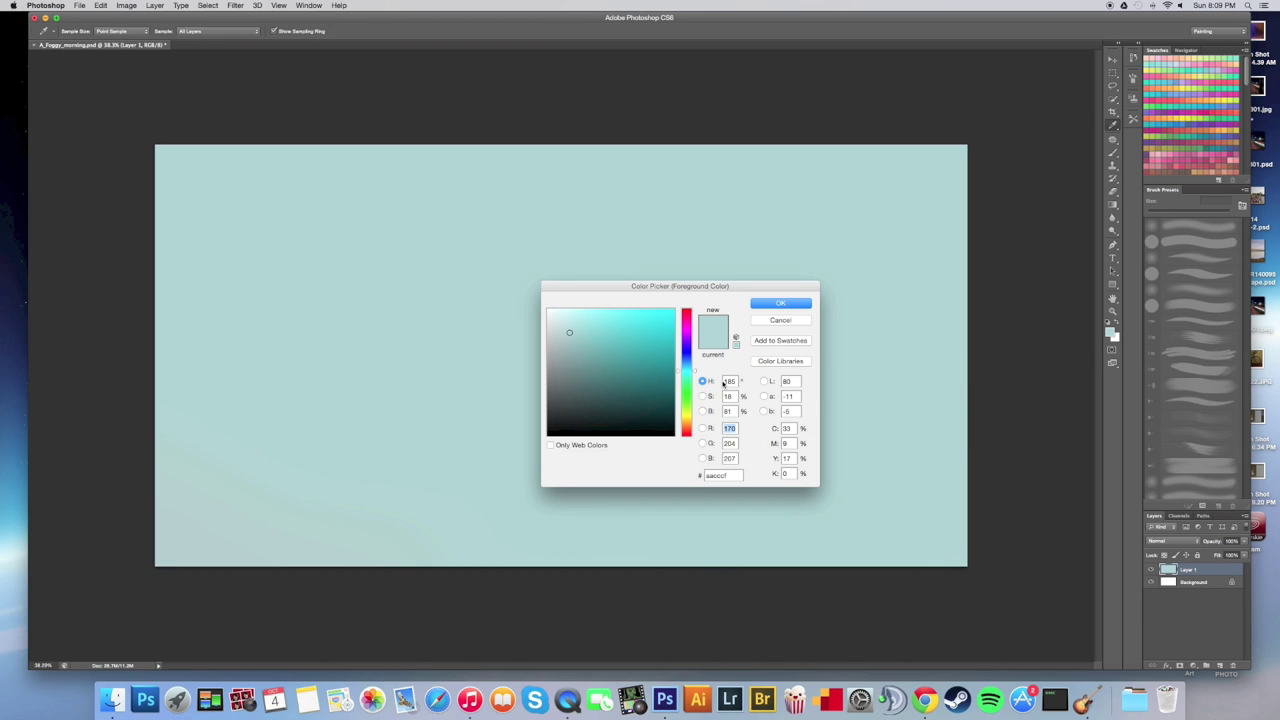
{"action": "left_click", "coordinate": [796, 320]}
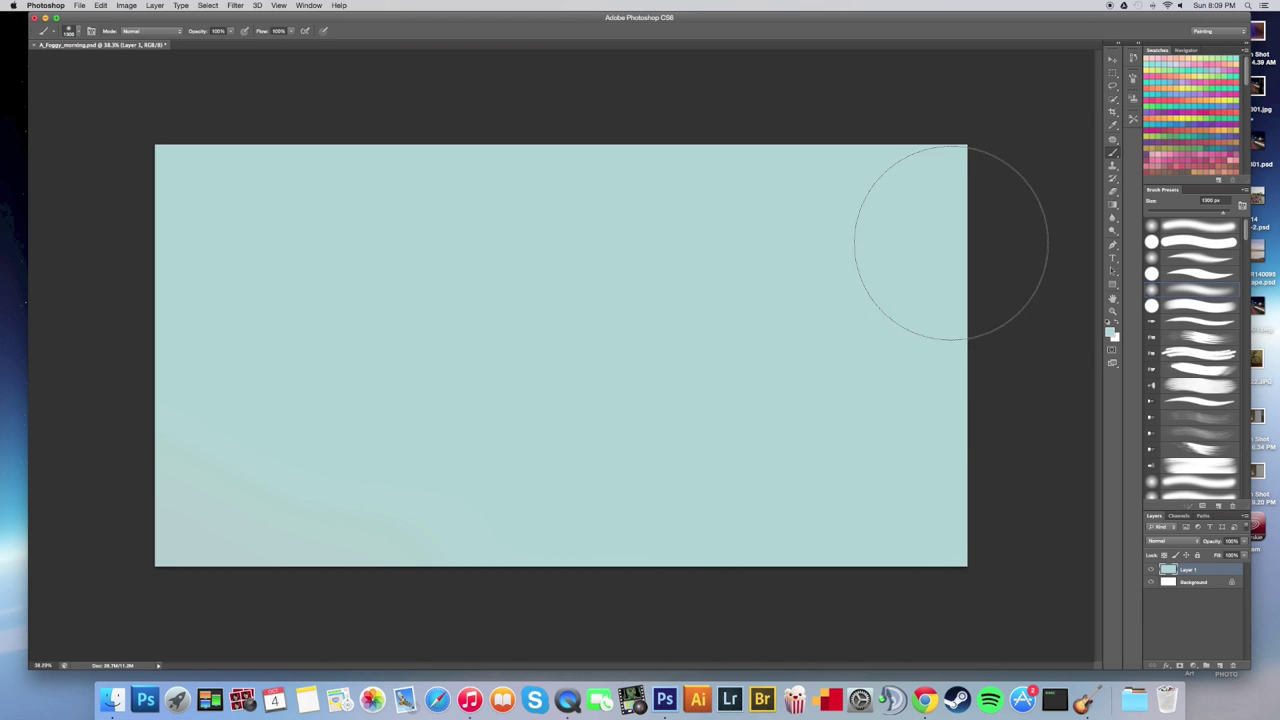
Shift the foreground colour to a lighter, bluer tone with hue 195° and brush it over the upper and central background.
{"action": "left_click", "coordinate": [1110, 333]}
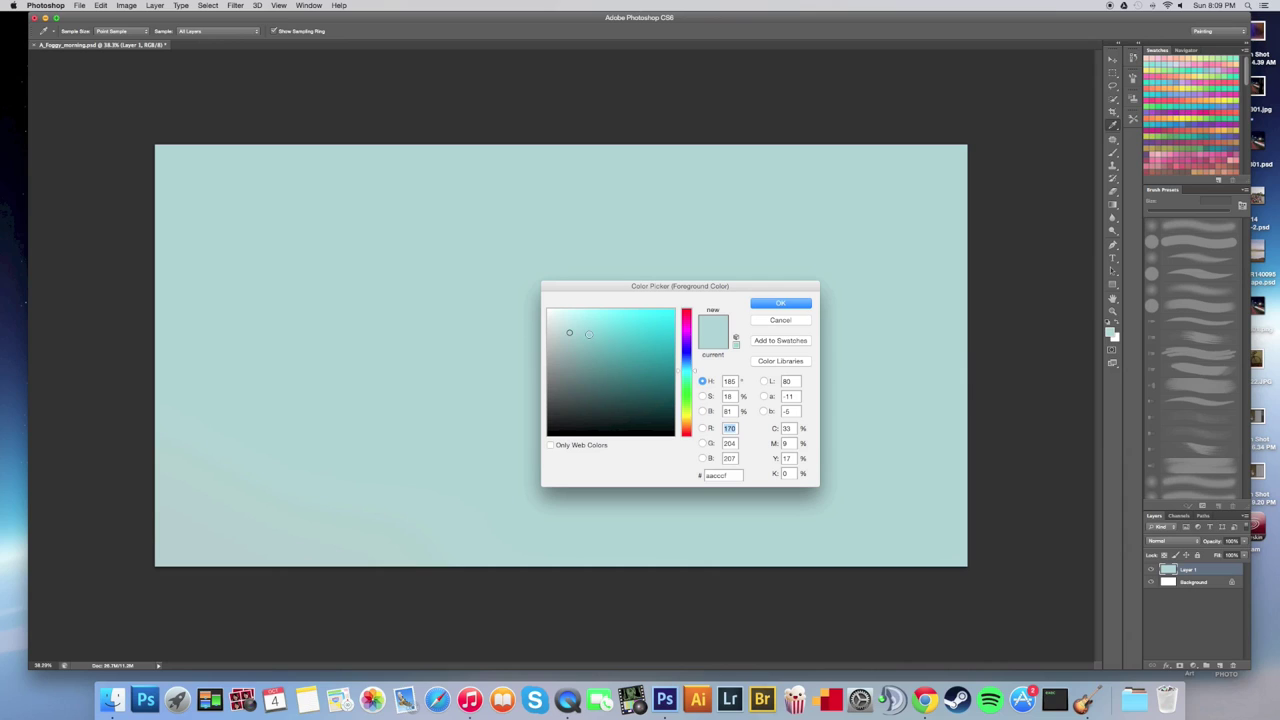
{"action": "left_click_drag", "start_coordinate": [575, 327], "coordinate": [574, 330]}
{"action": "left_click_drag", "start_coordinate": [694, 374], "coordinate": [689, 372]}
{"action": "left_click_drag", "start_coordinate": [573, 328], "coordinate": [574, 320]}
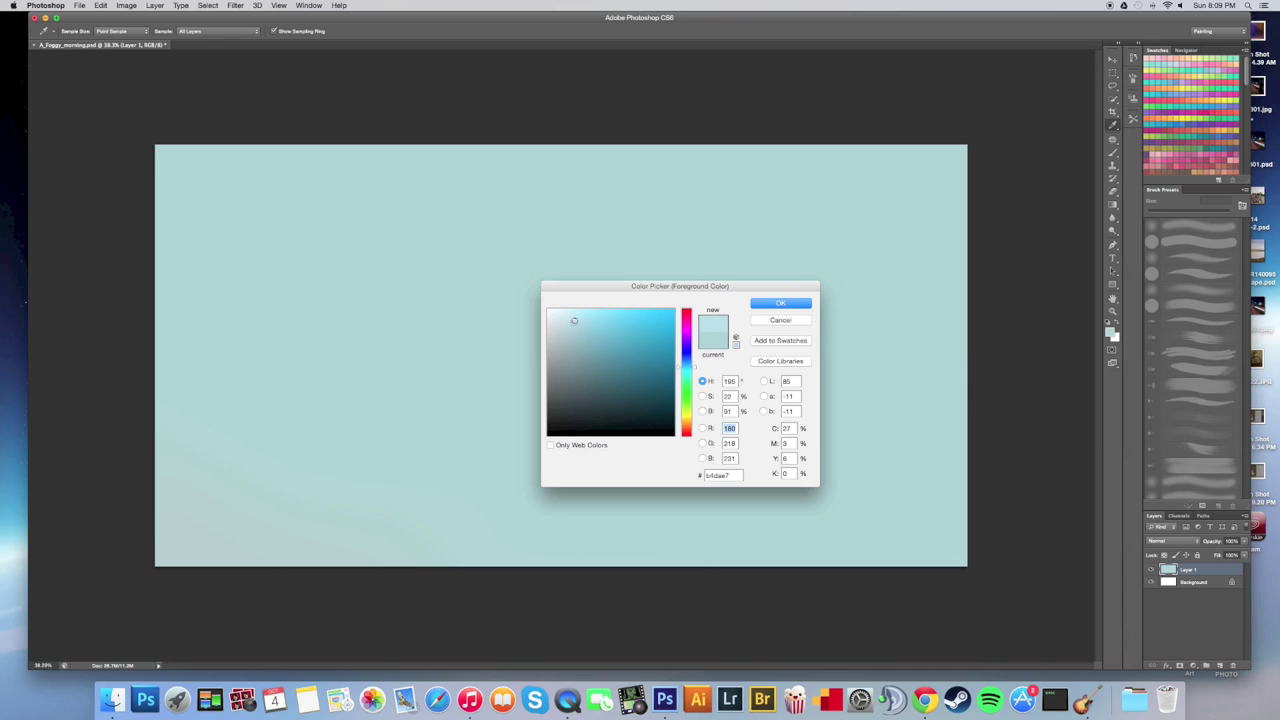
{"action": "left_click", "coordinate": [756, 301]}
{"action": "mouse_move", "coordinate": [680, 280]}
{"action": "left_mouse_down"}
{"action": "mouse_move", "coordinate": [557, 307]}
{"action": "mouse_move", "coordinate": [43, 248]}
{"action": "mouse_move", "coordinate": [501, 345]}
{"action": "left_mouse_up"}
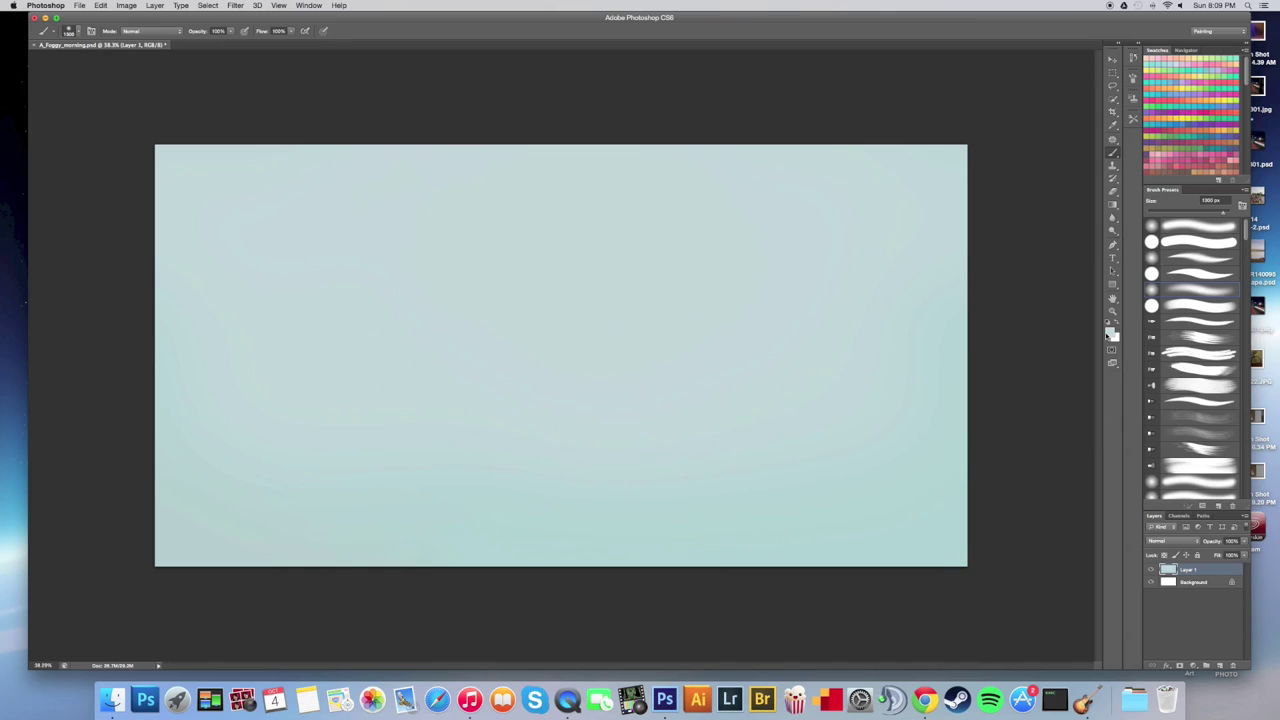
Choose a more muted grey-blue with hue 195° and blend it over most of the background, leaving the lower-right corner teal.
{"action": "left_click", "coordinate": [1108, 336]}
{"action": "left_click", "coordinate": [562, 337]}
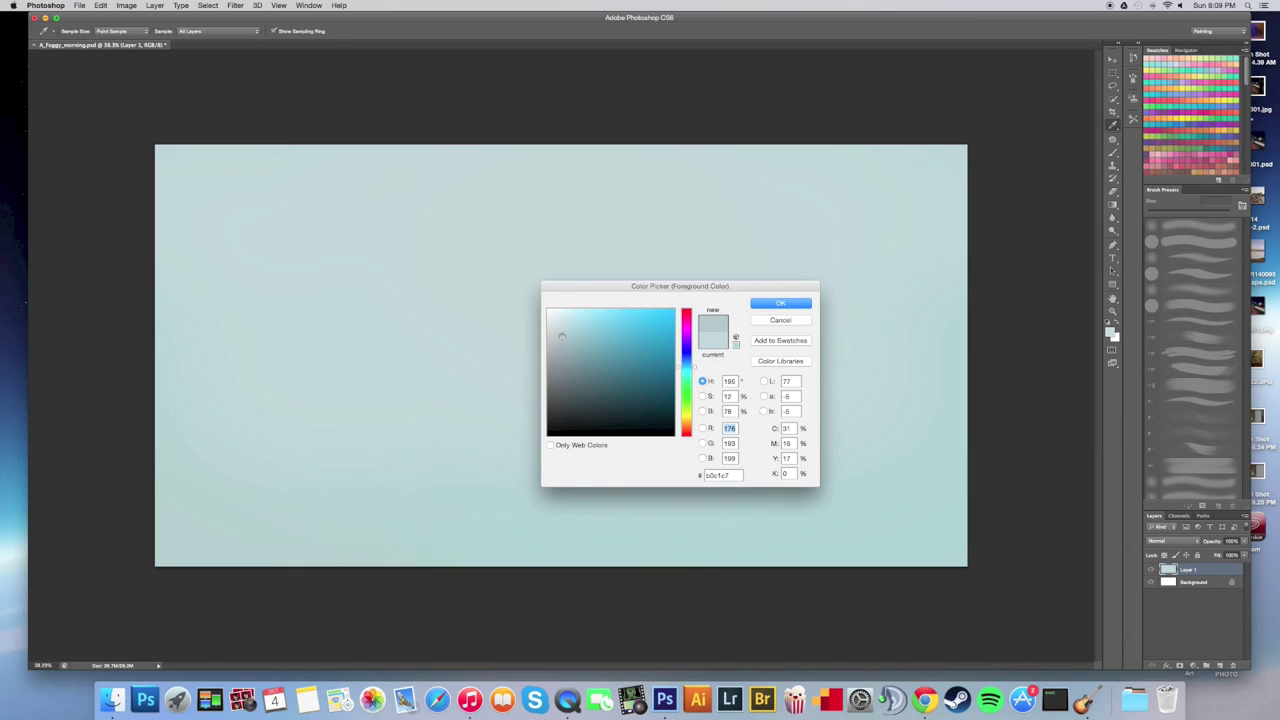
{"action": "left_click", "coordinate": [803, 301]}
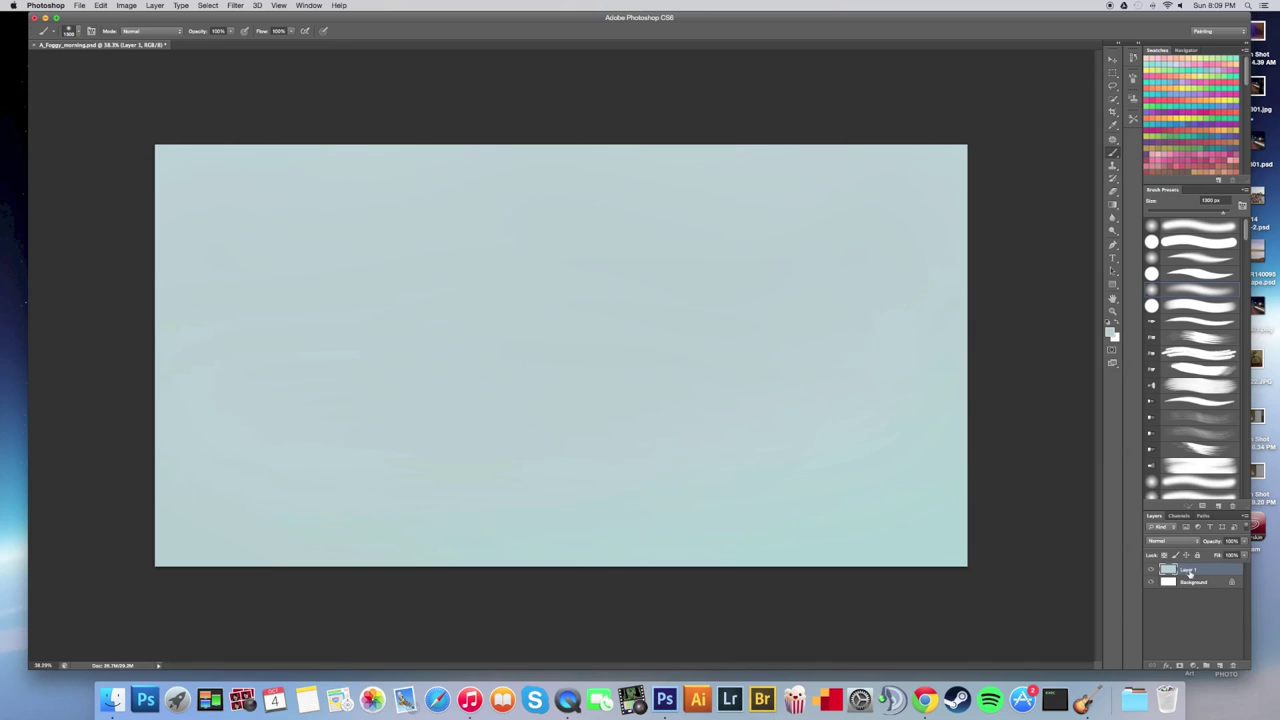
Add a new layer above Layer 1 and choose a dark grey-teal as the foreground colour.
{"action": "left_click", "coordinate": [1219, 665]}
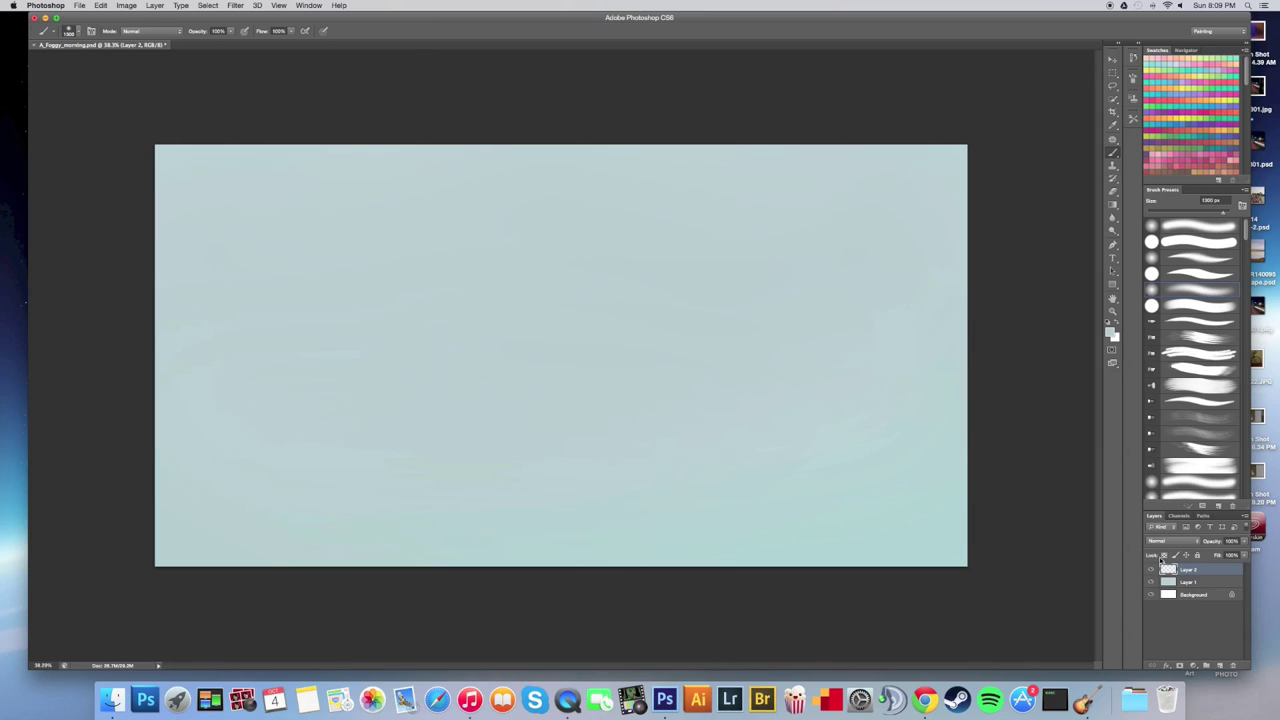
{"action": "left_click", "coordinate": [1110, 332]}
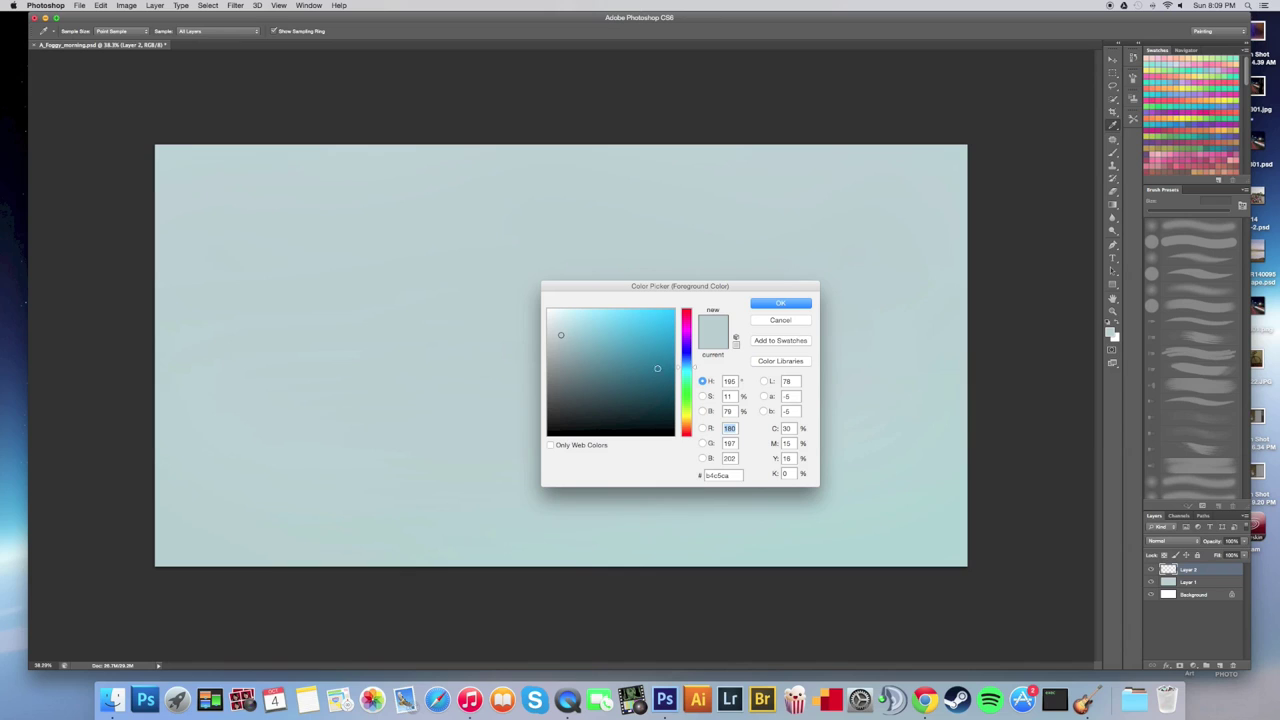
{"action": "left_click_drag", "start_coordinate": [573, 402], "coordinate": [571, 381]}
{"action": "left_click_drag", "start_coordinate": [686, 370], "coordinate": [686, 377]}
{"action": "left_click", "coordinate": [780, 303]}
Set the soft brush to about 500 px and paint a dark, blurry horizontal band across the canvas just below the middle.
{"action": "key", "text": "["}
{"action": "key", "text": "["}
{"action": "key", "text": "["}
{"action": "key", "text": "bracketleft"}
{"action": "key", "text": "bracketleft"}
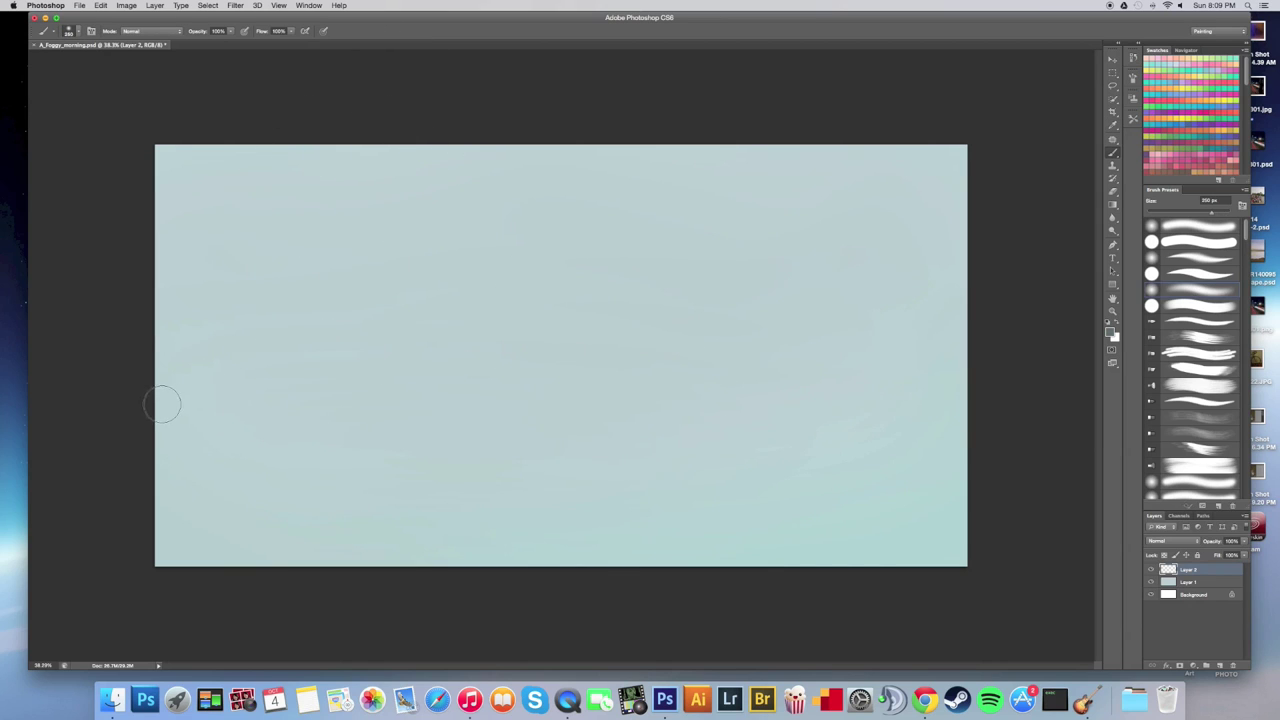
{"action": "key", "text": "bracketleft"}
{"action": "mouse_move", "coordinate": [157, 380]}
{"action": "left_mouse_down"}
{"action": "mouse_move", "coordinate": [159, 413]}
{"action": "mouse_move", "coordinate": [296, 414]}
{"action": "mouse_move", "coordinate": [116, 404]}
{"action": "mouse_move", "coordinate": [328, 416]}
{"action": "left_mouse_up"}
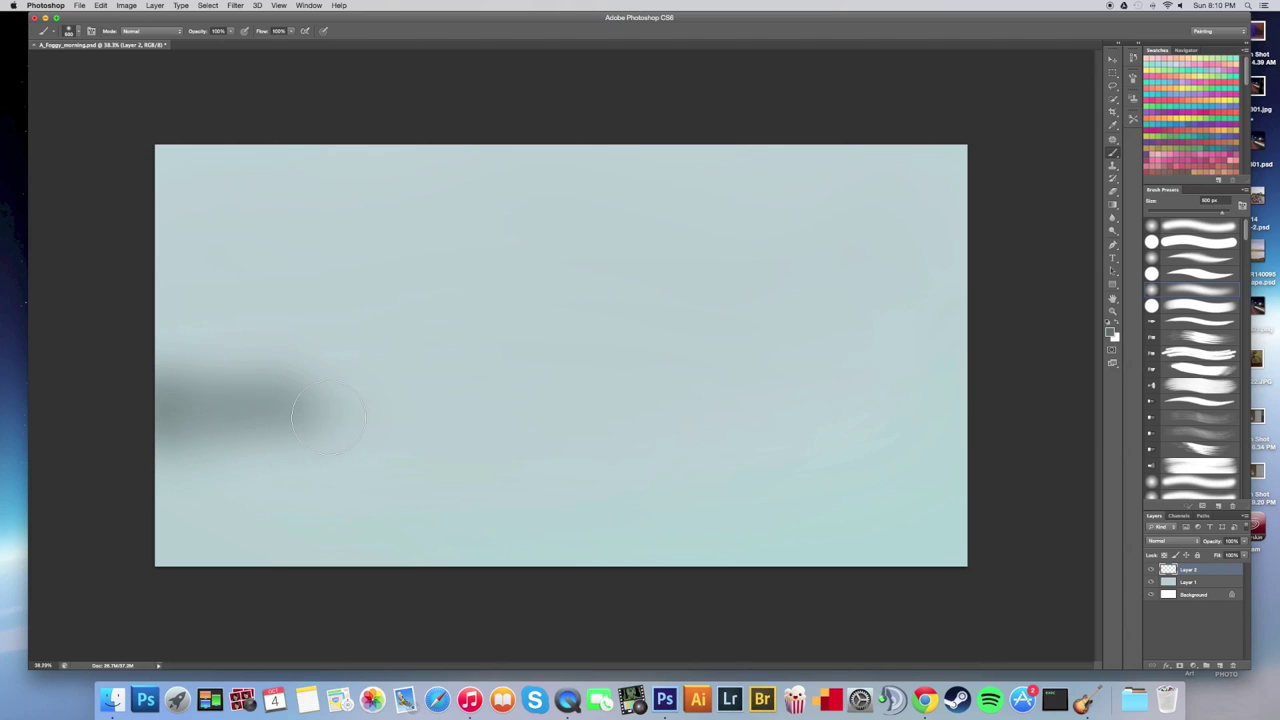
{"action": "left_click_drag", "start_coordinate": [134, 397], "coordinate": [590, 411]}
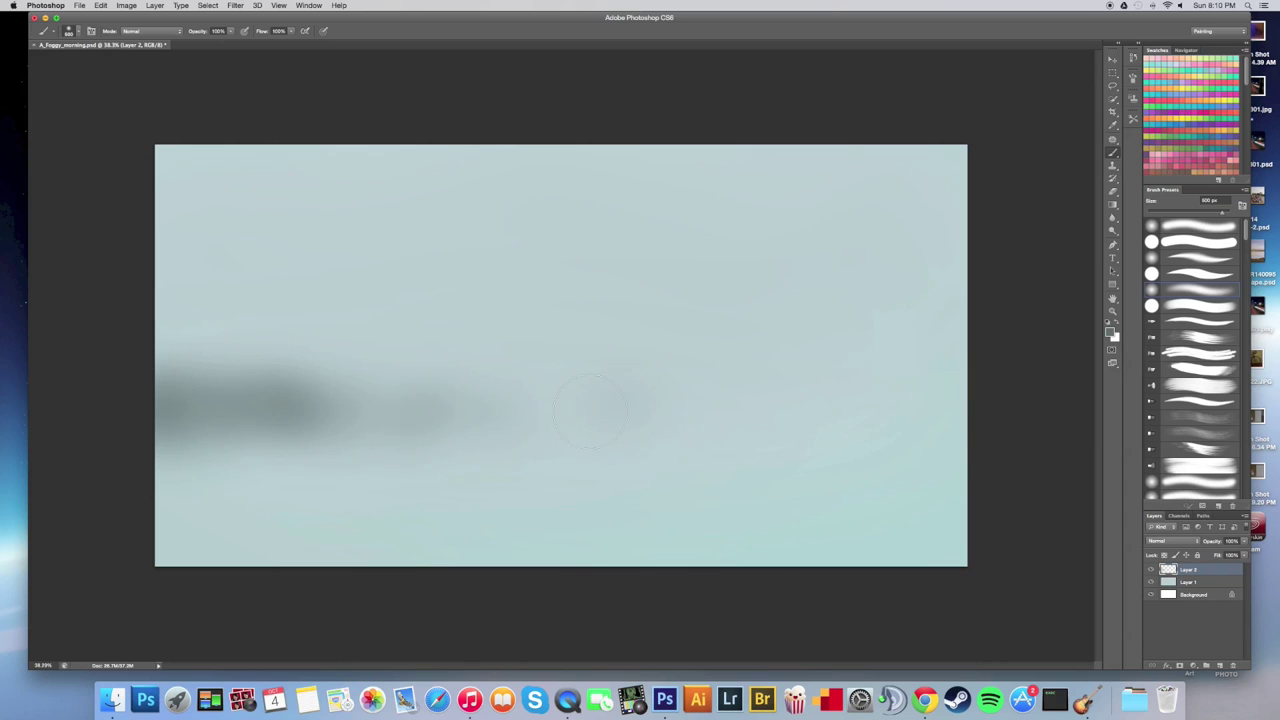
{"action": "left_click_drag", "start_coordinate": [120, 406], "coordinate": [840, 434]}
{"action": "mouse_move", "coordinate": [454, 395]}
{"action": "left_mouse_down"}
{"action": "mouse_move", "coordinate": [965, 386]}
{"action": "mouse_move", "coordinate": [959, 418]}
{"action": "mouse_move", "coordinate": [974, 406]}
{"action": "mouse_move", "coordinate": [508, 399]}
{"action": "mouse_move", "coordinate": [1072, 378]}
{"action": "left_mouse_up"}
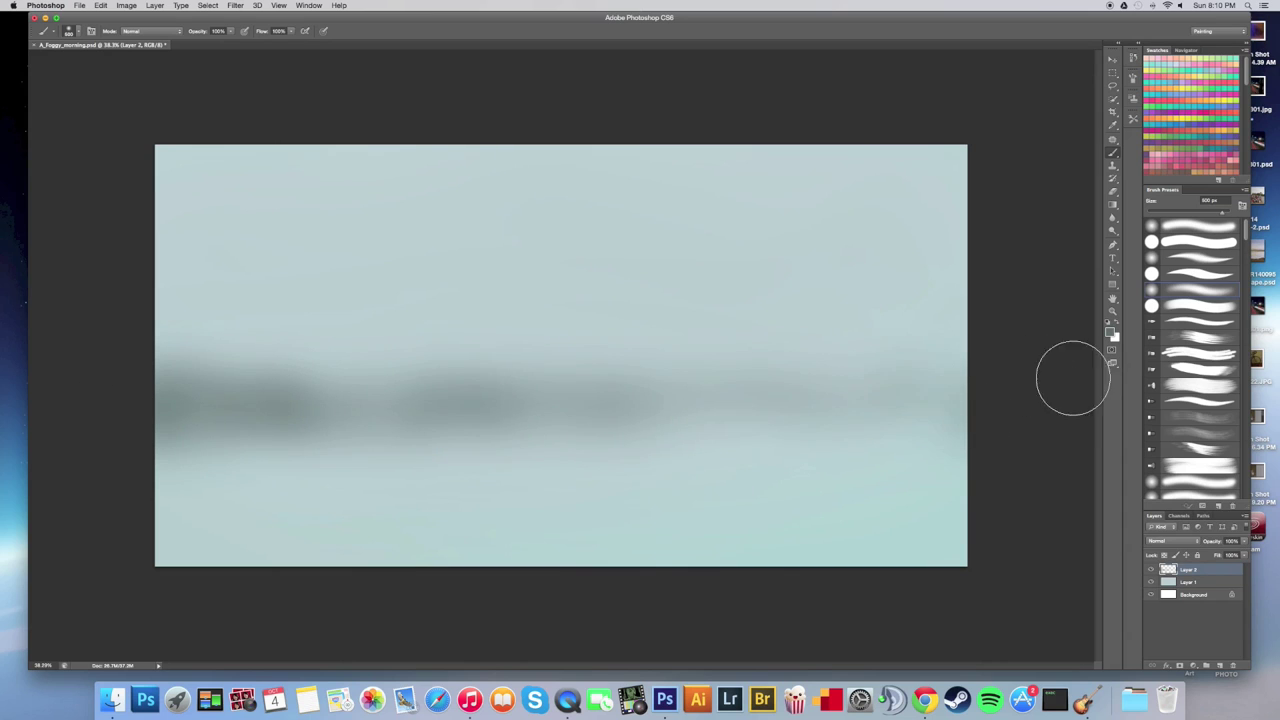
{"action": "mouse_move", "coordinate": [625, 430]}
{"action": "left_mouse_down"}
{"action": "mouse_move", "coordinate": [896, 433]}
{"action": "mouse_move", "coordinate": [429, 416]}
{"action": "mouse_move", "coordinate": [279, 397]}
{"action": "mouse_move", "coordinate": [223, 406]}
{"action": "left_mouse_up"}
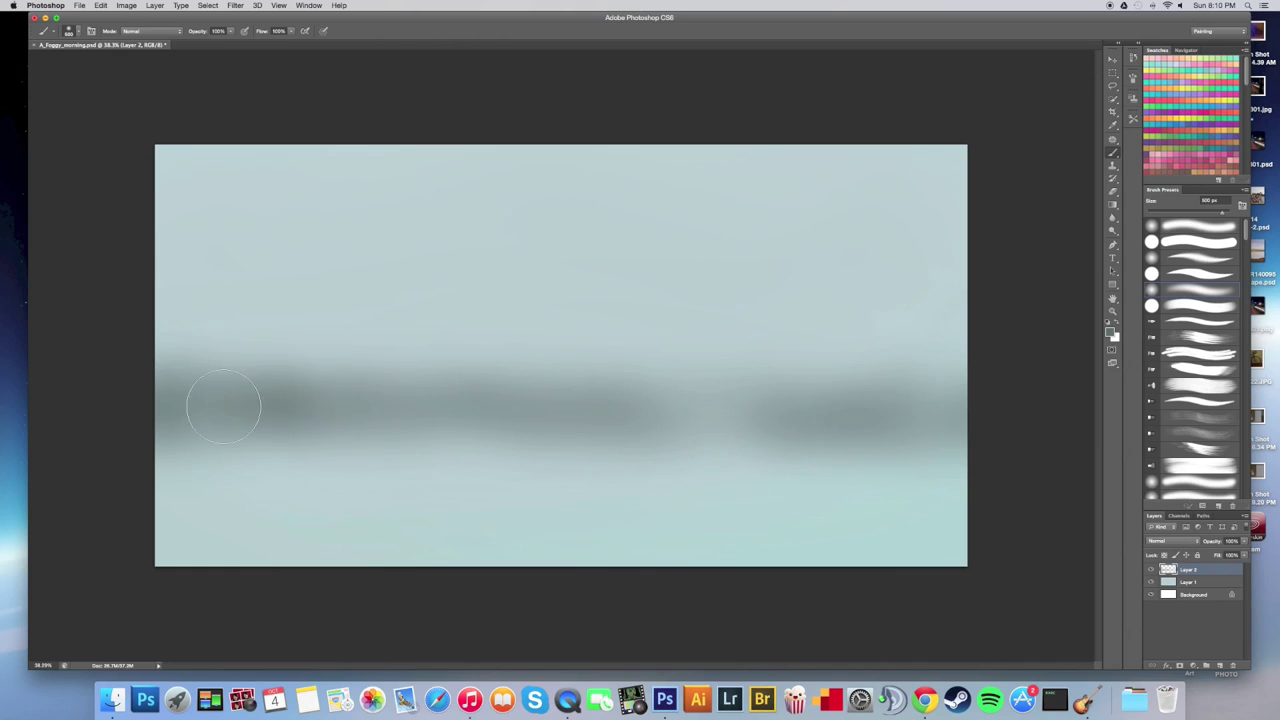
Reduce the brush to about 400 px and darken the band, adding small humps along its upper edge.
{"action": "key", "text": "bracketleft"}
{"action": "key", "text": "bracketleft"}
{"action": "key", "text": "bracketleft"}
{"action": "mouse_move", "coordinate": [129, 392]}
{"action": "left_mouse_down"}
{"action": "mouse_move", "coordinate": [921, 410]}
{"action": "mouse_move", "coordinate": [299, 399]}
{"action": "left_mouse_up"}
{"action": "key", "text": "bracketright"}
{"action": "key", "text": "bracketright"}
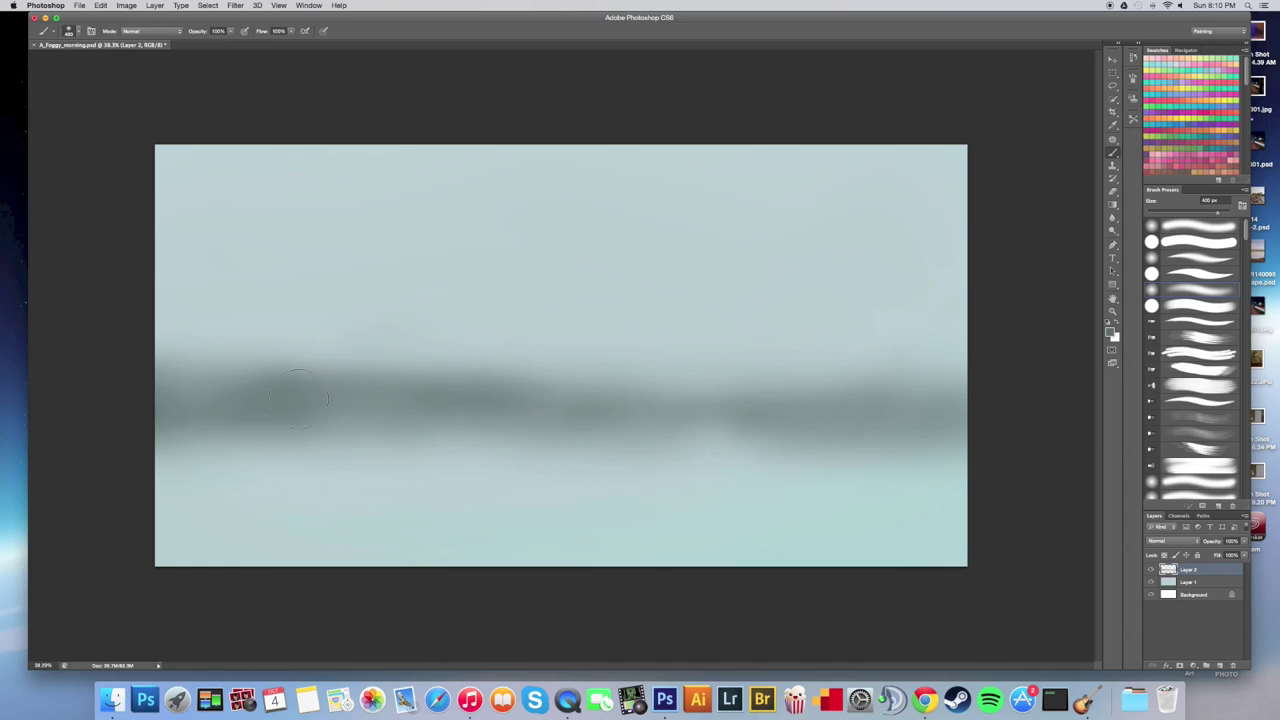
{"action": "mouse_move", "coordinate": [226, 385]}
{"action": "left_mouse_down"}
{"action": "mouse_move", "coordinate": [165, 372]}
{"action": "mouse_move", "coordinate": [520, 398]}
{"action": "mouse_move", "coordinate": [557, 366]}
{"action": "mouse_move", "coordinate": [843, 354]}
{"action": "left_mouse_up"}
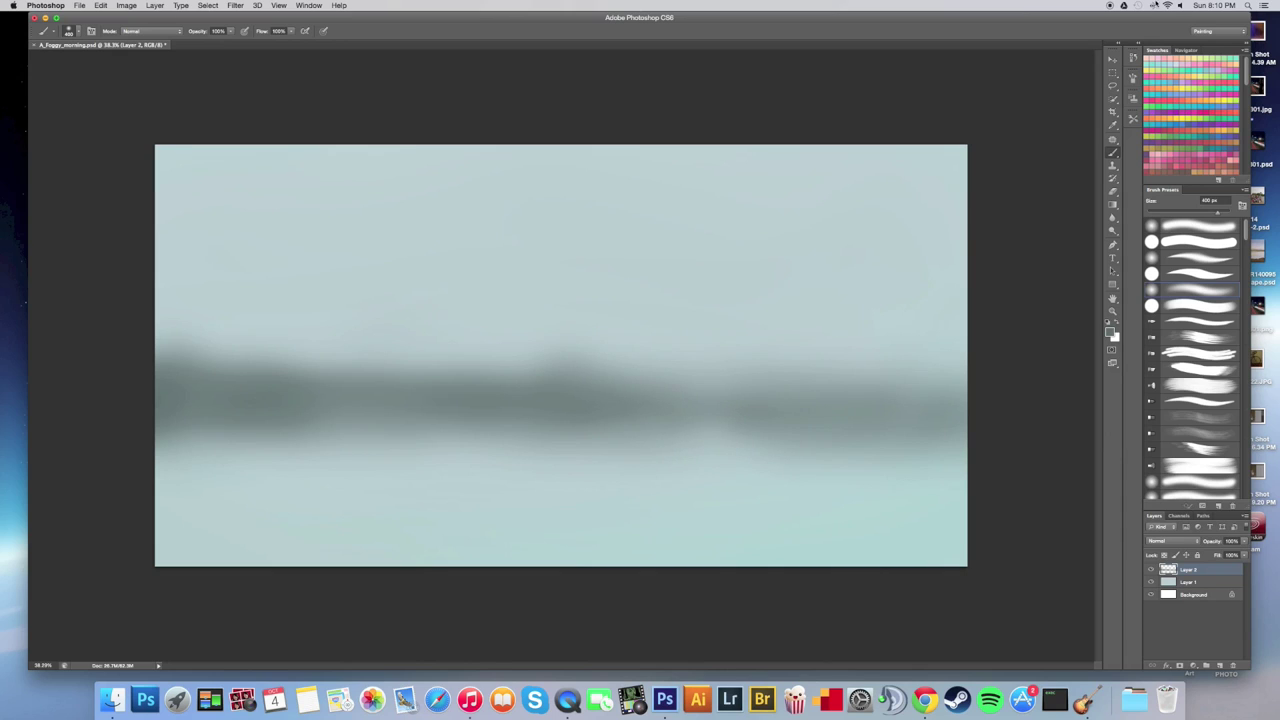
Move the dark band layer upward so it lies above the middle of the canvas, and return to the Brush tool.
{"action": "left_click", "coordinate": [1114, 60]}
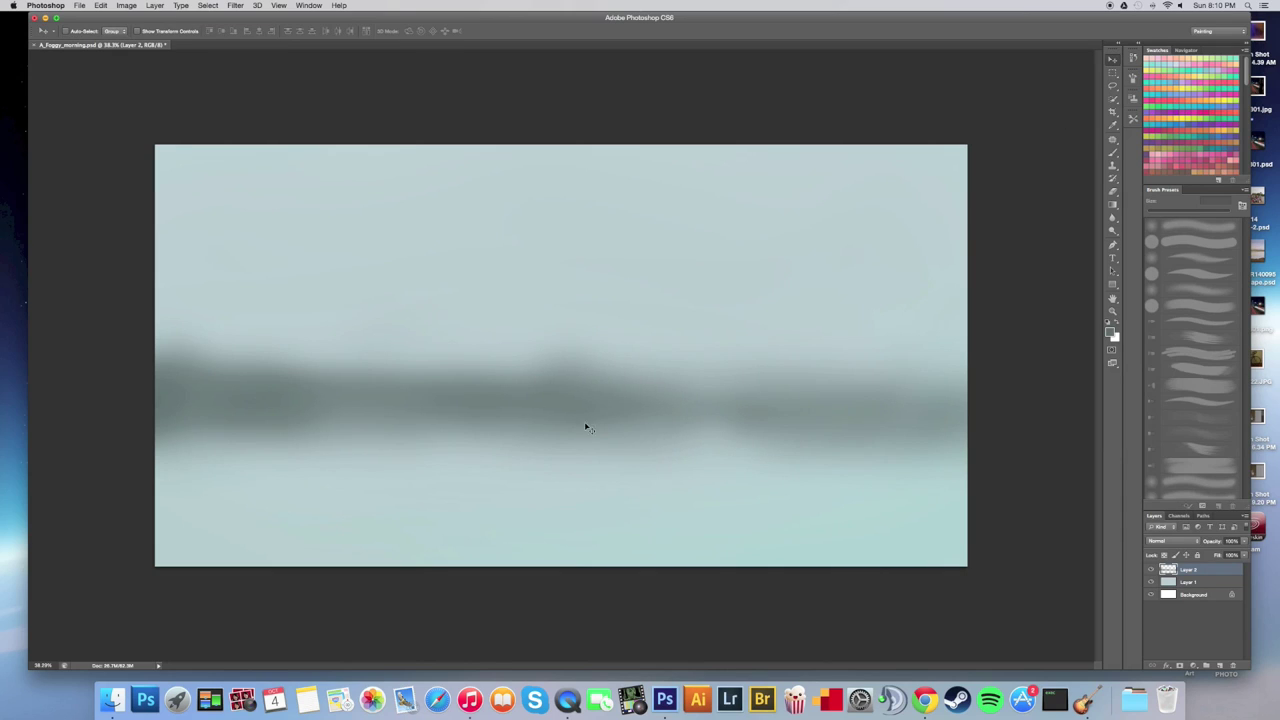
{"action": "left_click_drag", "start_coordinate": [593, 395], "coordinate": [596, 332]}
{"action": "key", "text": "b"}
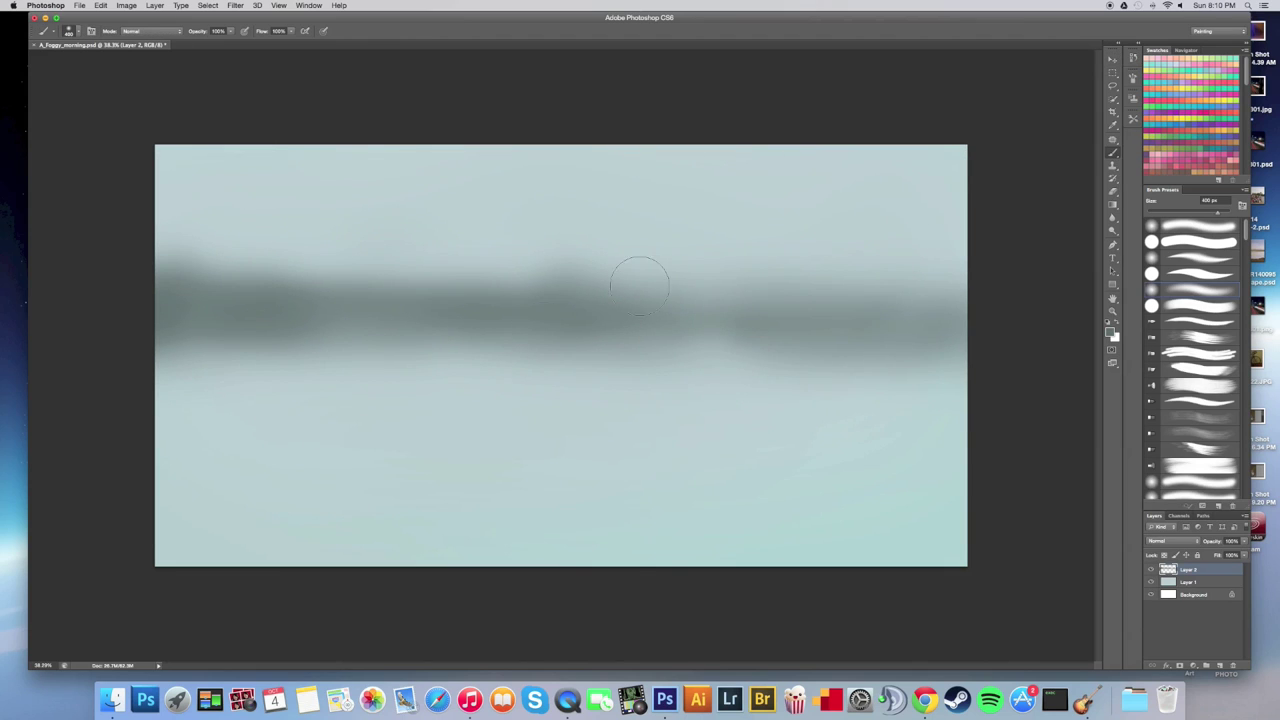
Build up the left half of the dark band, and carve its upper edge using the sampled sky colour and a smaller brush.
{"action": "left_click_drag", "start_coordinate": [409, 306], "coordinate": [308, 286]}
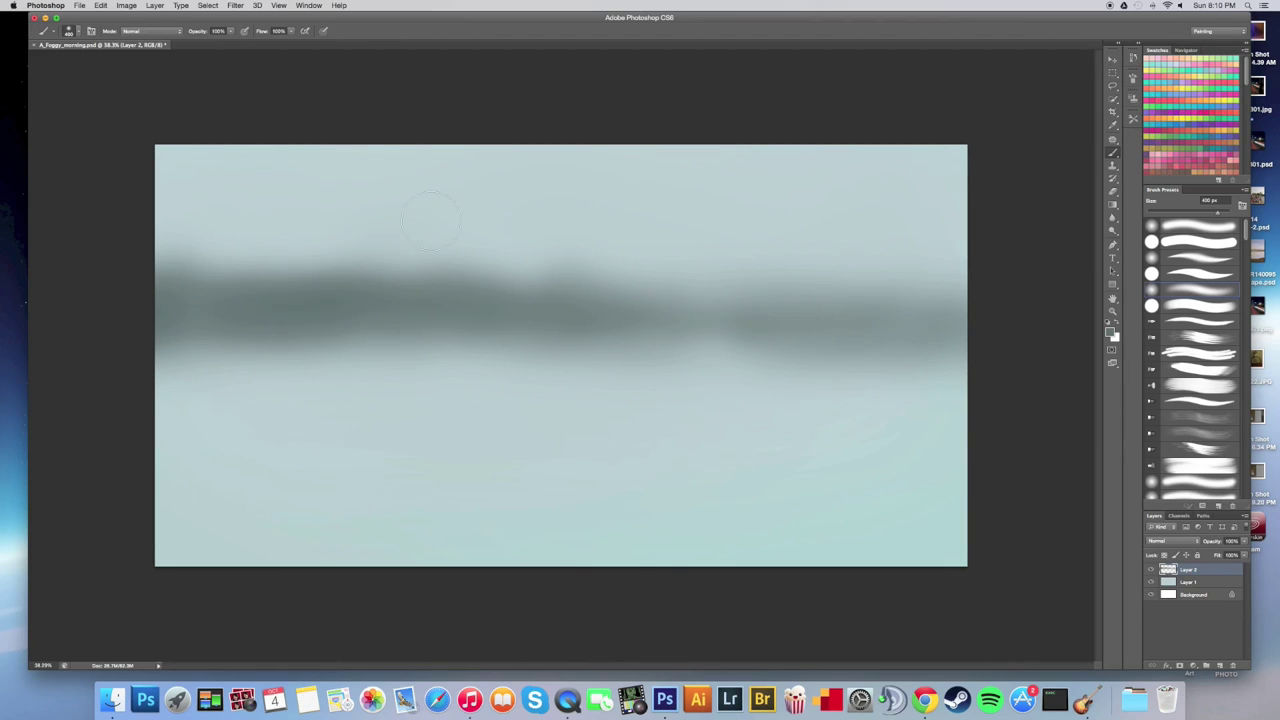
{"action": "left_click", "coordinate": [310, 226], "text": "alt"}
{"action": "key", "text": "bracketleft"}
{"action": "key", "text": "bracketleft"}
{"action": "left_click_drag", "start_coordinate": [295, 244], "coordinate": [262, 268]}
{"action": "left_click_drag", "start_coordinate": [425, 262], "coordinate": [491, 263]}
{"action": "key", "text": "bracketright"}
{"action": "key", "text": "bracketright"}
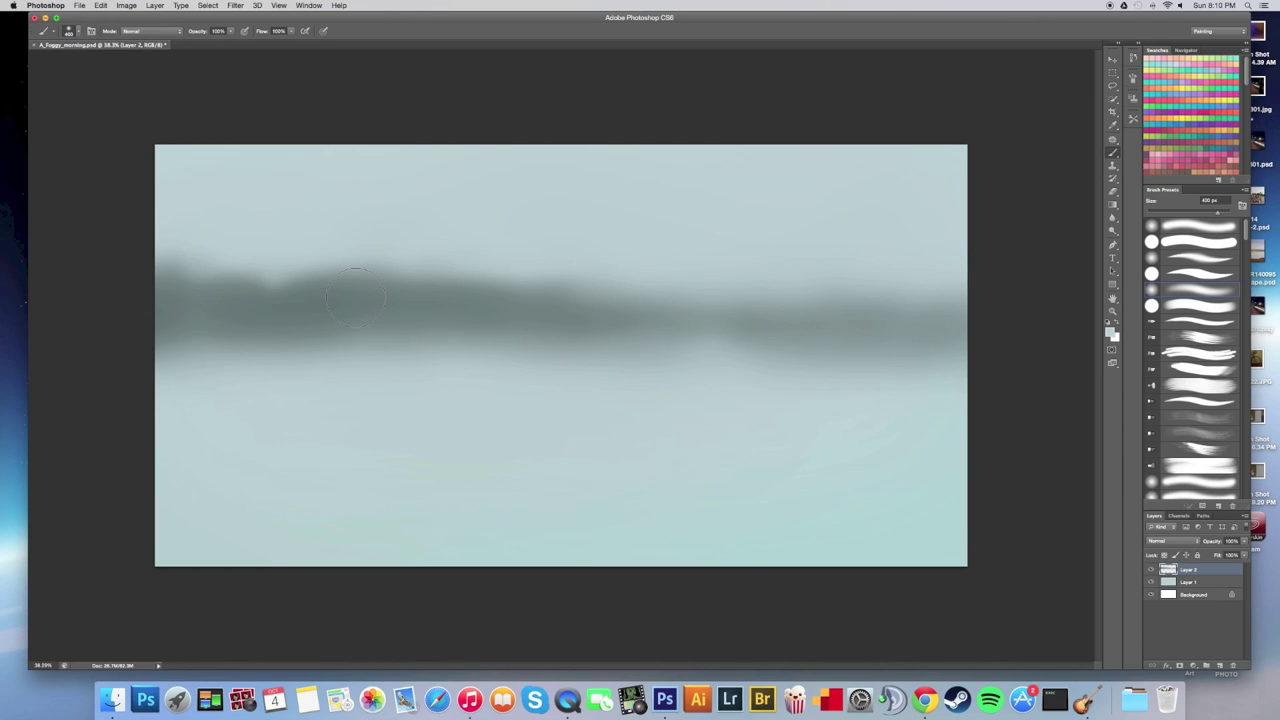
Refine the right half of the tree line band with sampled sky and dark tones, reducing the soft brush to 200 px.
{"action": "left_click_drag", "start_coordinate": [706, 351], "coordinate": [1032, 314]}
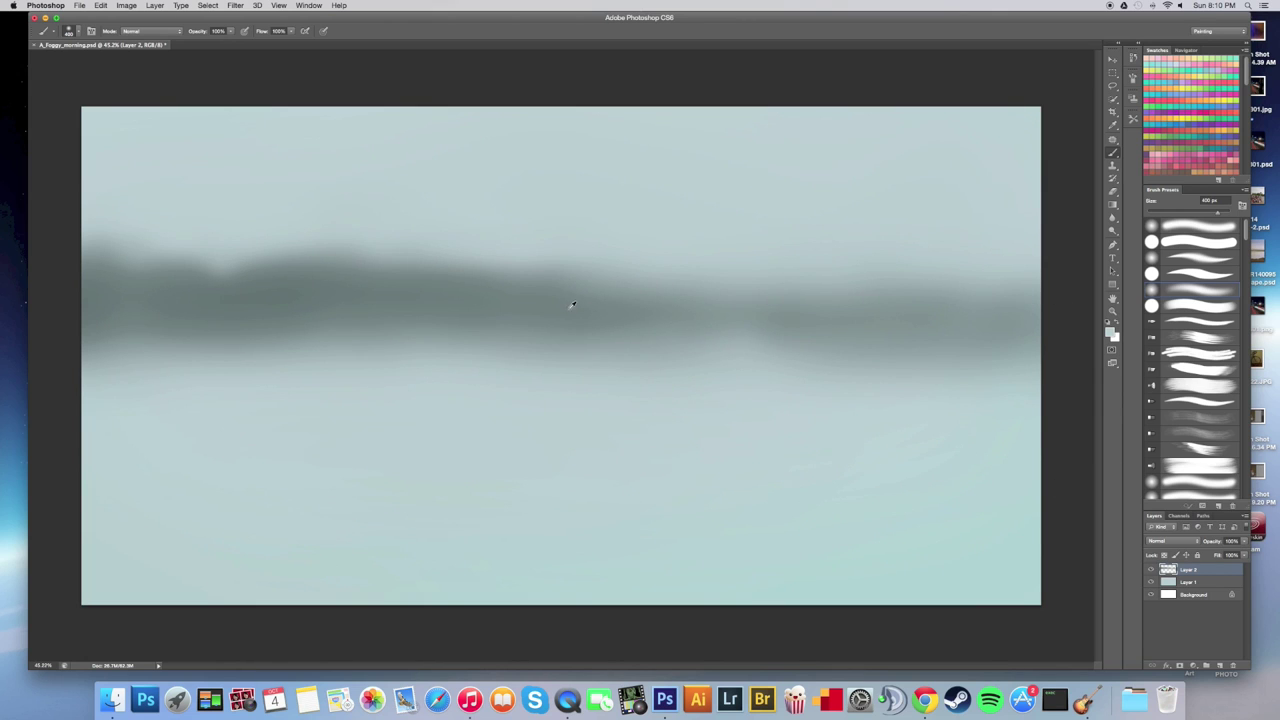
{"action": "scroll", "coordinate": [565, 314], "scroll_direction": "down", "scroll_amount": 3}
{"action": "key", "text": "bracketleft"}
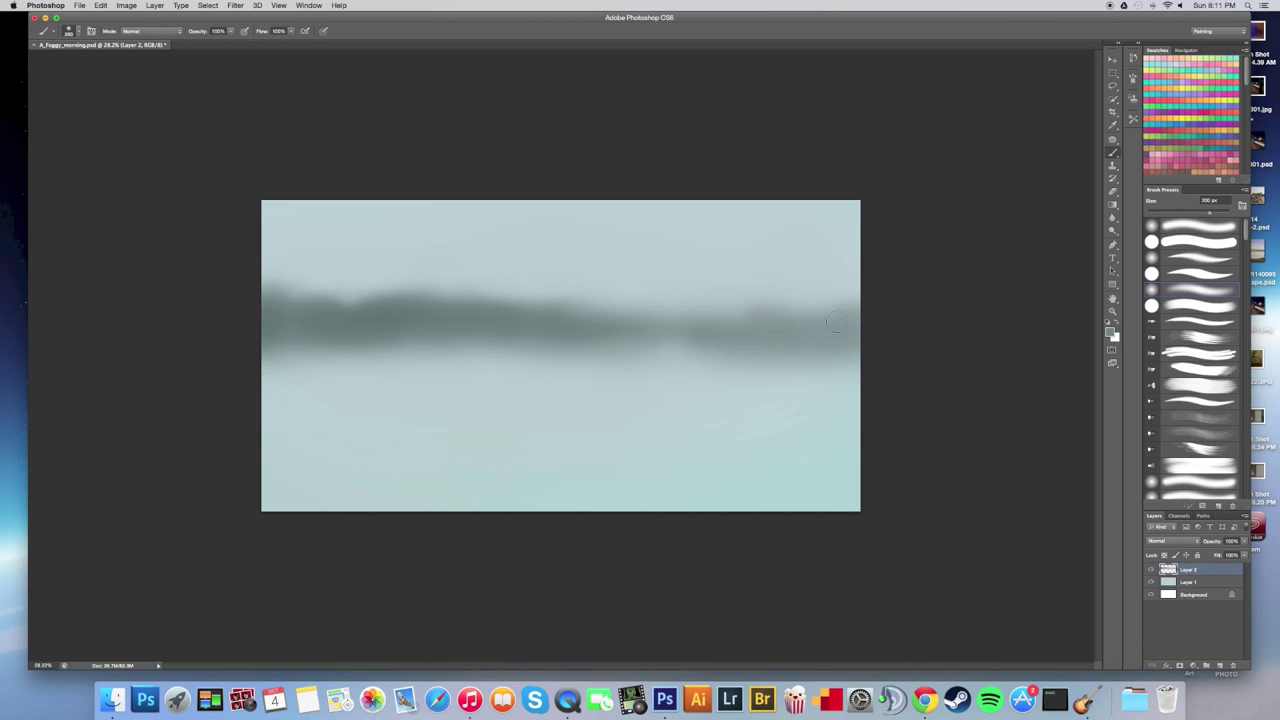
{"action": "left_click_drag", "start_coordinate": [660, 354], "coordinate": [543, 357]}
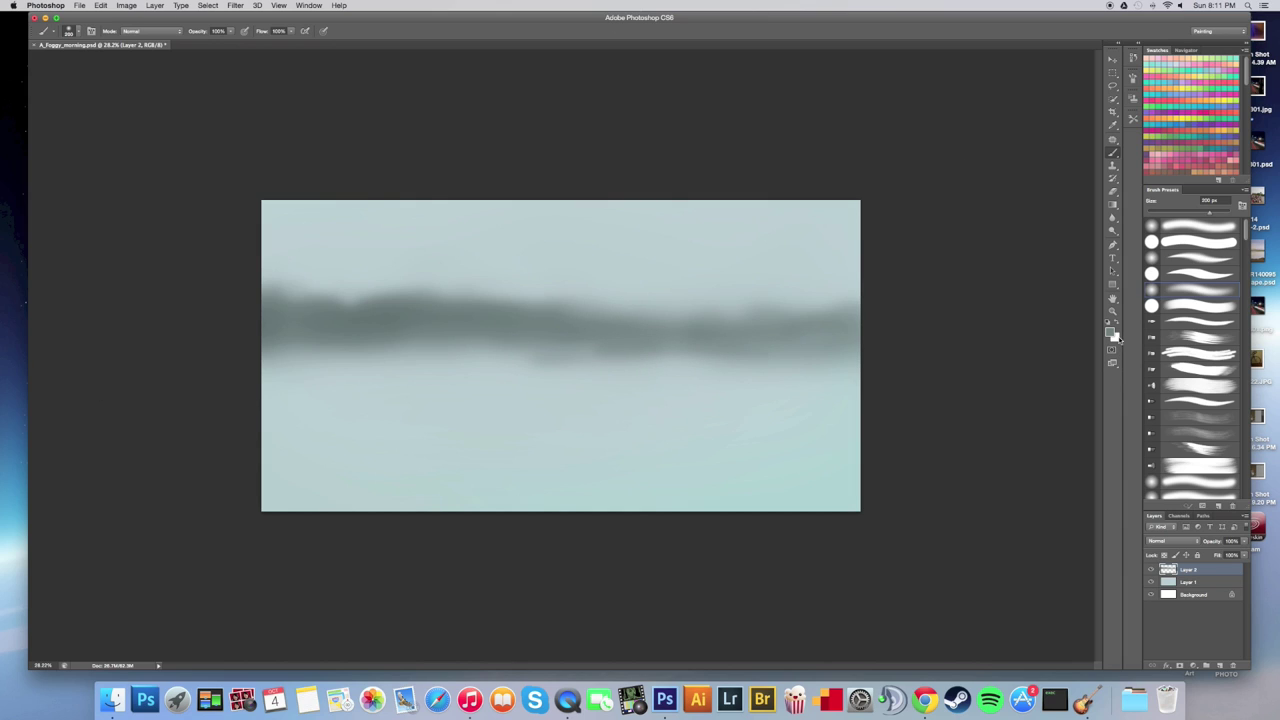
Add a new empty layer above the tree line layer, and make Layer 2 the active layer again.
{"action": "key", "text": "x"}
{"action": "left_click", "coordinate": [1219, 666]}
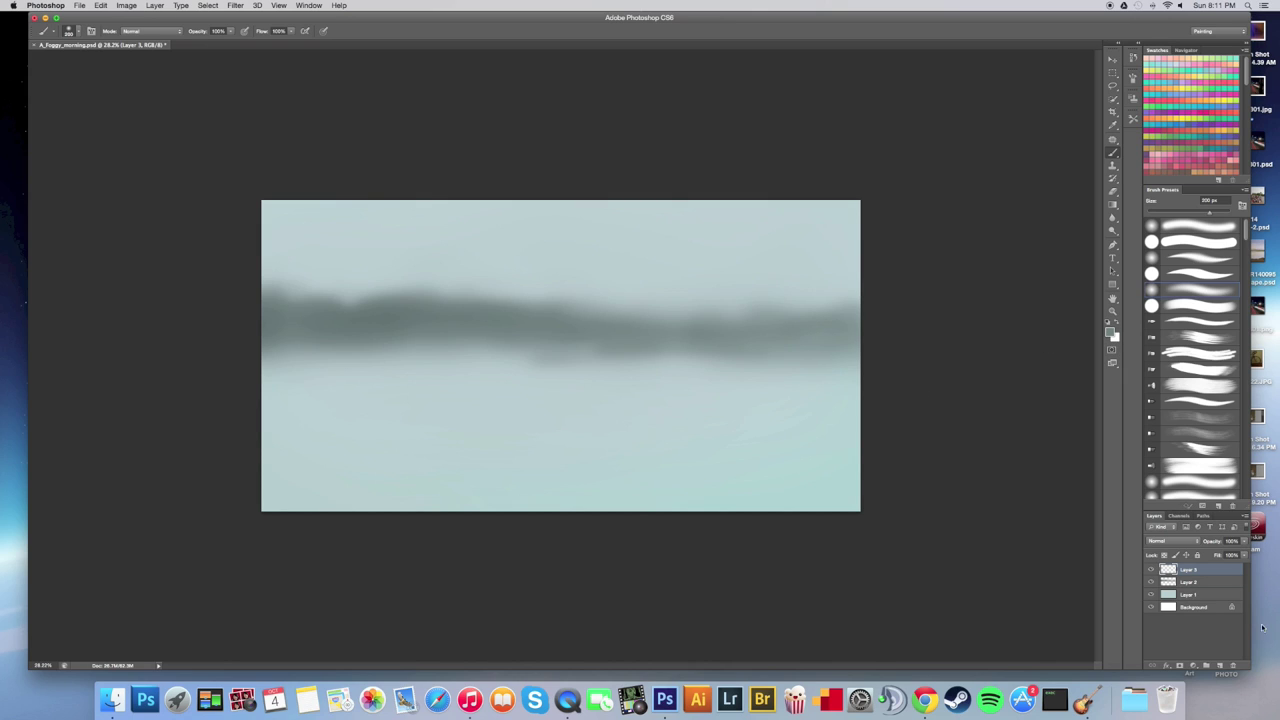
{"action": "left_click", "coordinate": [1191, 583]}
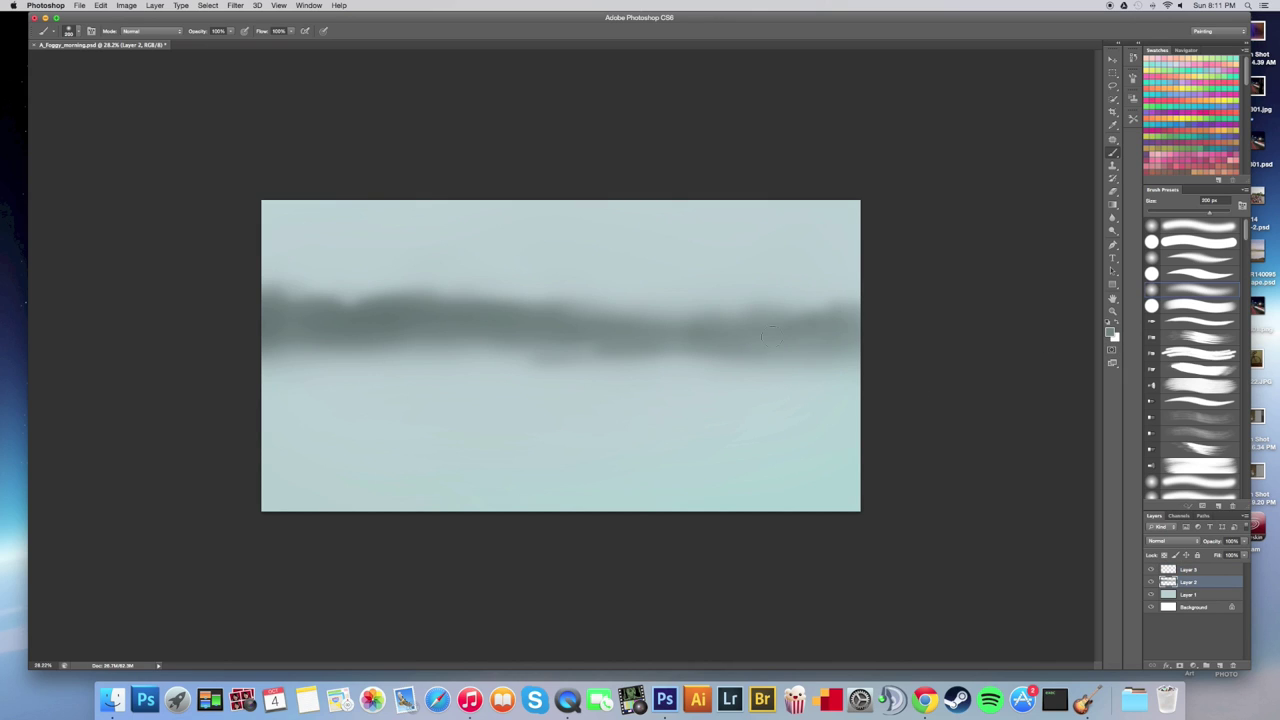
Set the foreground colour to a muted brown (#6f6560) and cover the lower half of the canvas using a much larger soft brush.
{"action": "left_click", "coordinate": [1110, 331]}
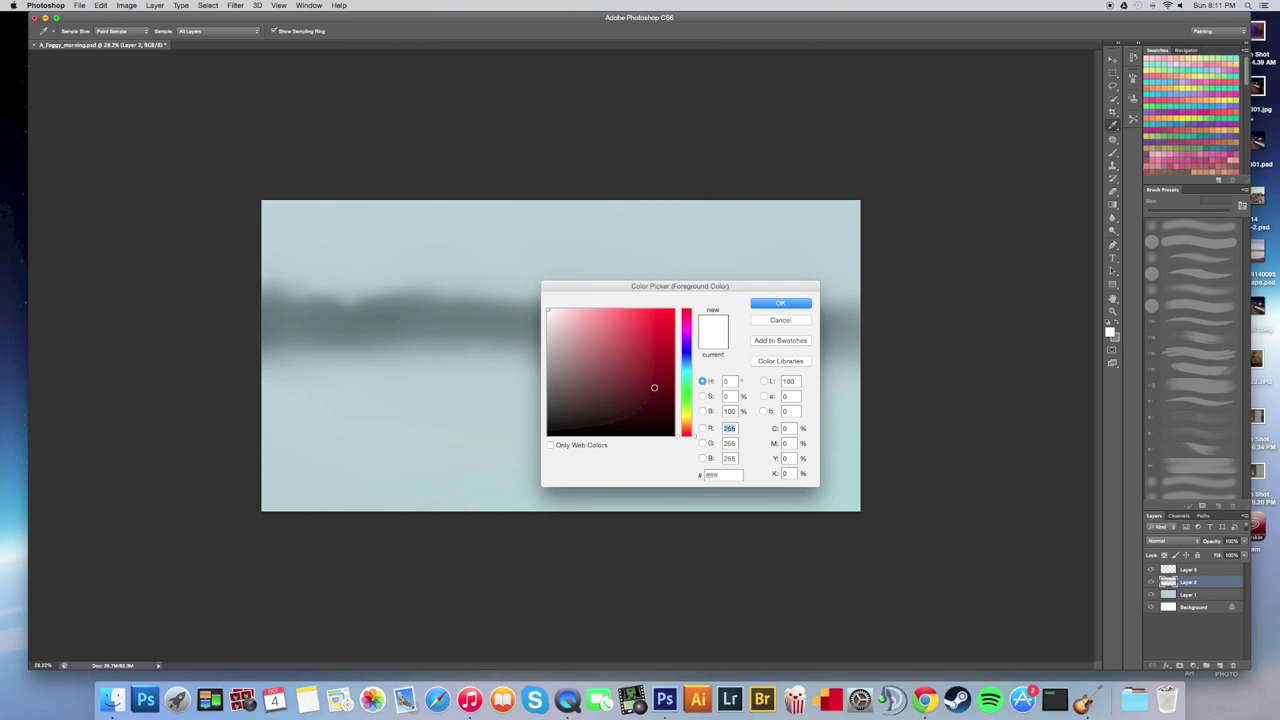
{"action": "left_click_drag", "start_coordinate": [650, 368], "coordinate": [593, 398]}
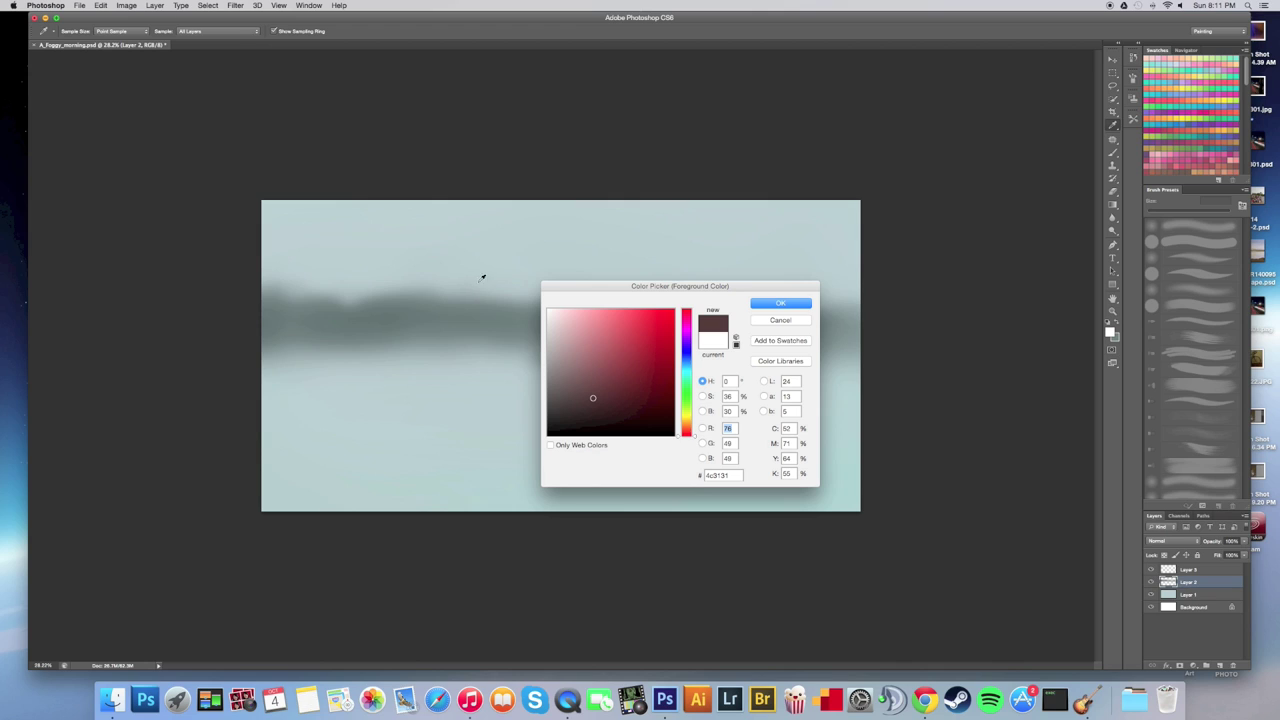
{"action": "left_click_drag", "start_coordinate": [686, 434], "coordinate": [686, 429]}
{"action": "left_click_drag", "start_coordinate": [585, 359], "coordinate": [563, 383]}
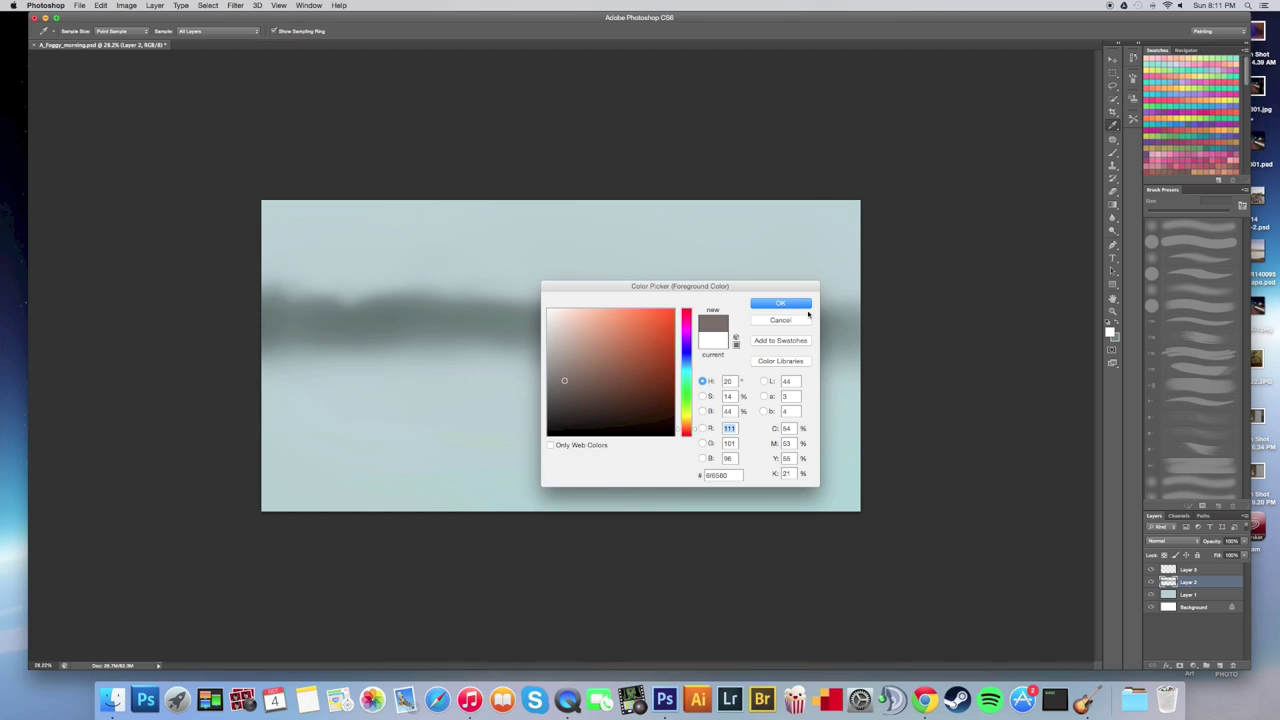
{"action": "left_click", "coordinate": [781, 303]}
{"action": "key", "text": "bracketright"}
{"action": "key", "text": "bracketright"}
{"action": "key", "text": "bracketright"}
{"action": "key", "text": "bracketright"}
{"action": "key", "text": "bracketright"}
{"action": "mouse_move", "coordinate": [517, 426]}
{"action": "left_mouse_down"}
{"action": "mouse_move", "coordinate": [400, 451]}
{"action": "mouse_move", "coordinate": [529, 443]}
{"action": "mouse_move", "coordinate": [232, 498]}
{"action": "mouse_move", "coordinate": [463, 508]}
{"action": "mouse_move", "coordinate": [929, 451]}
{"action": "mouse_move", "coordinate": [606, 426]}
{"action": "mouse_move", "coordinate": [765, 395]}
{"action": "mouse_move", "coordinate": [815, 520]}
{"action": "mouse_move", "coordinate": [857, 400]}
{"action": "mouse_move", "coordinate": [390, 388]}
{"action": "mouse_move", "coordinate": [229, 409]}
{"action": "mouse_move", "coordinate": [310, 395]}
{"action": "mouse_move", "coordinate": [410, 464]}
{"action": "mouse_move", "coordinate": [541, 451]}
{"action": "left_mouse_up"}
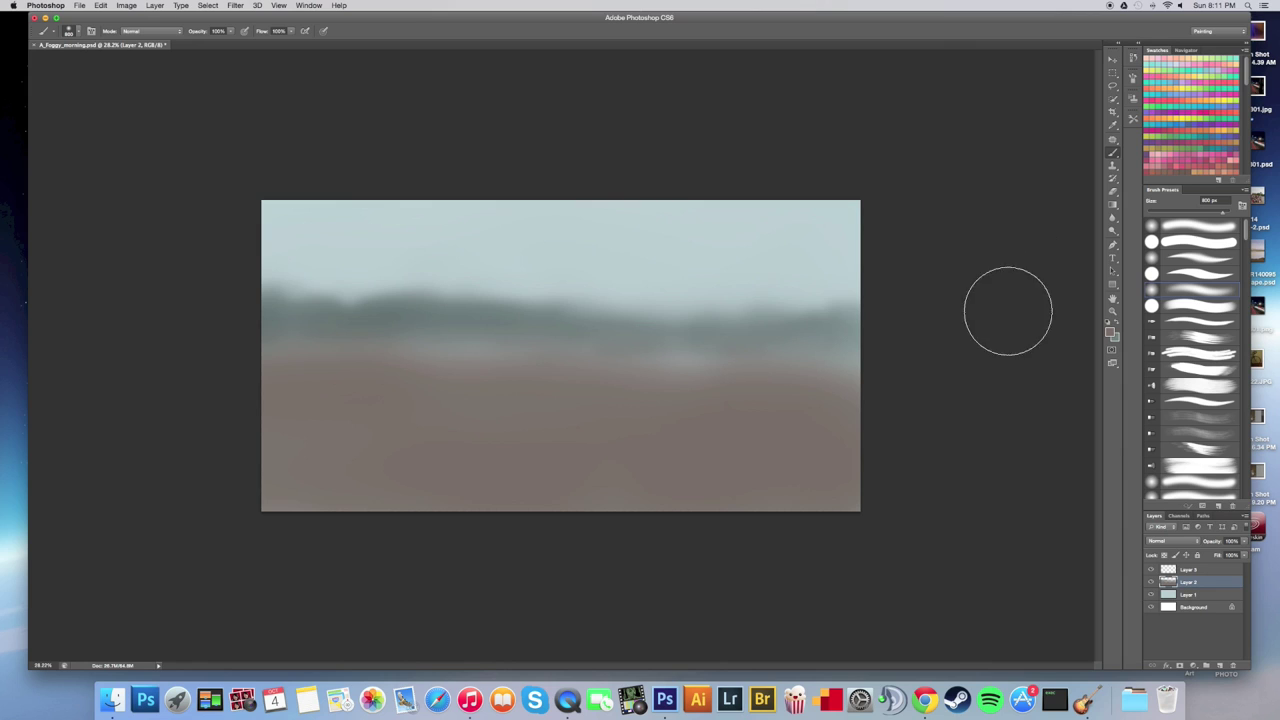
Choose a darker brown and paint it over the lower part of the ground with a soft brush of about 900 px.
{"action": "left_click", "coordinate": [1110, 333]}
{"action": "left_click", "coordinate": [573, 386]}
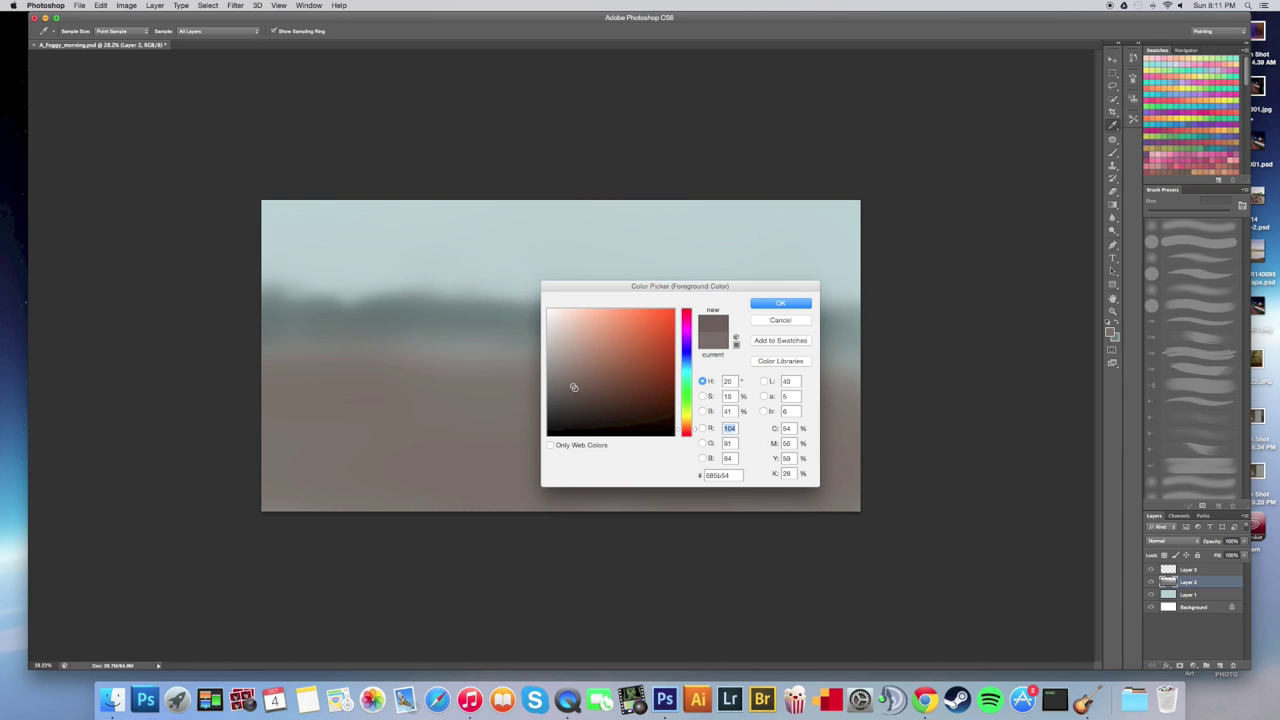
{"action": "left_click", "coordinate": [567, 397]}
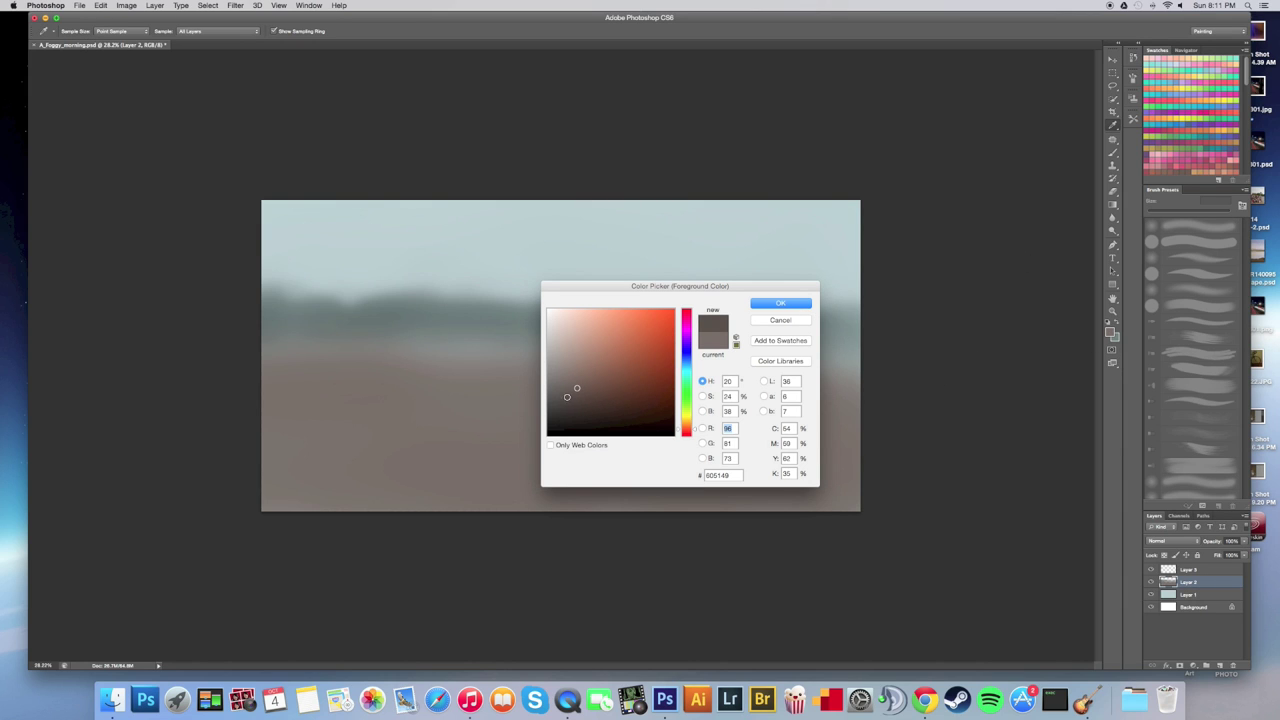
{"action": "left_click", "coordinate": [774, 301]}
{"action": "mouse_move", "coordinate": [798, 482]}
{"action": "left_mouse_down"}
{"action": "mouse_move", "coordinate": [838, 431]}
{"action": "mouse_move", "coordinate": [874, 461]}
{"action": "mouse_move", "coordinate": [337, 474]}
{"action": "mouse_move", "coordinate": [500, 445]}
{"action": "mouse_move", "coordinate": [440, 451]}
{"action": "mouse_move", "coordinate": [722, 449]}
{"action": "mouse_move", "coordinate": [433, 464]}
{"action": "mouse_move", "coordinate": [530, 478]}
{"action": "mouse_move", "coordinate": [457, 479]}
{"action": "mouse_move", "coordinate": [336, 409]}
{"action": "mouse_move", "coordinate": [861, 412]}
{"action": "mouse_move", "coordinate": [580, 411]}
{"action": "mouse_move", "coordinate": [637, 458]}
{"action": "left_mouse_up"}
{"action": "key", "text": "]"}
{"action": "key", "text": "["}
{"action": "key", "text": "["}
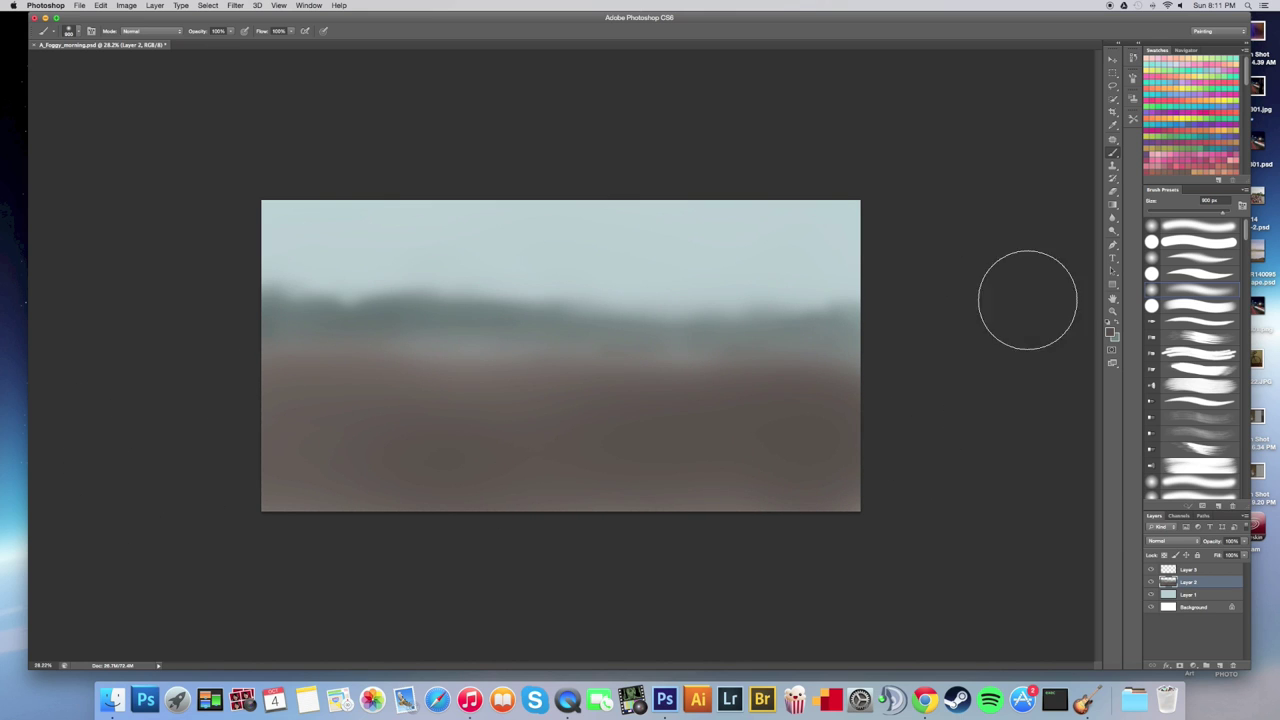
Choose a dark grey-green (#4f5854) and paint tree shapes along the right part of the tree line with a 300 px brush.
{"action": "key", "text": "["}
{"action": "key", "text": "["}
{"action": "key", "text": "["}
{"action": "left_click", "coordinate": [1110, 330]}
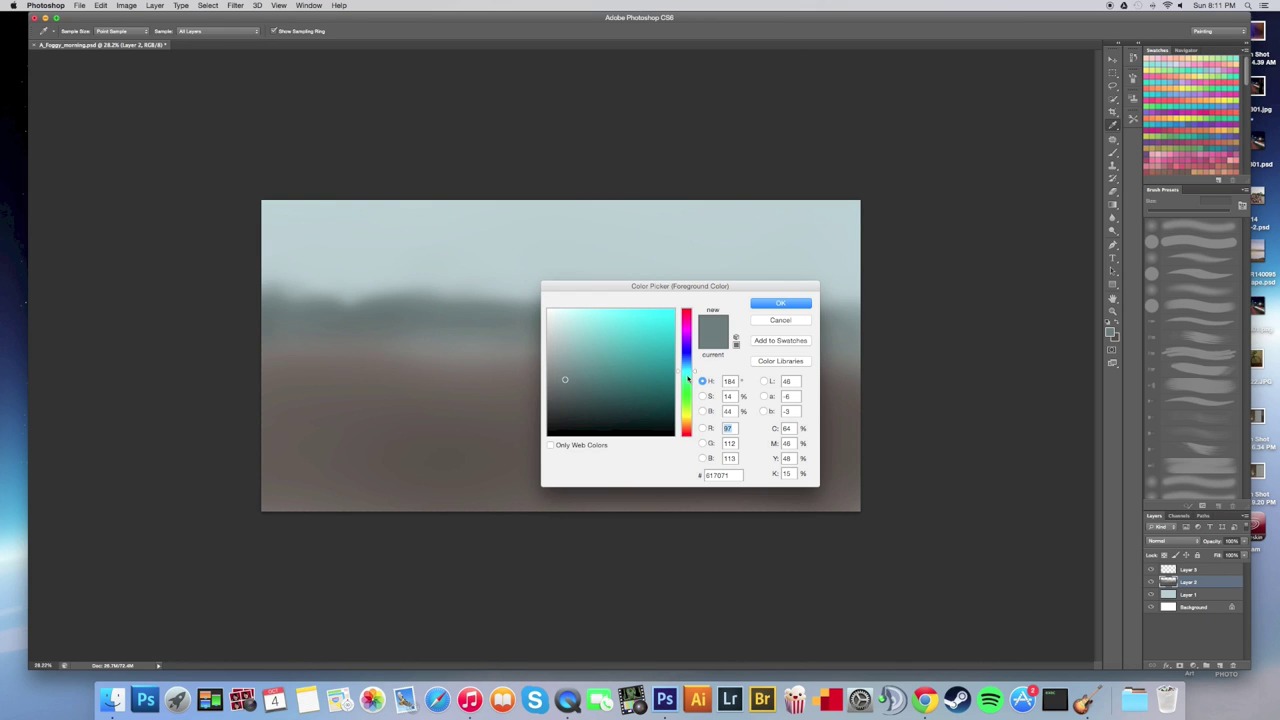
{"action": "left_click", "coordinate": [560, 393]}
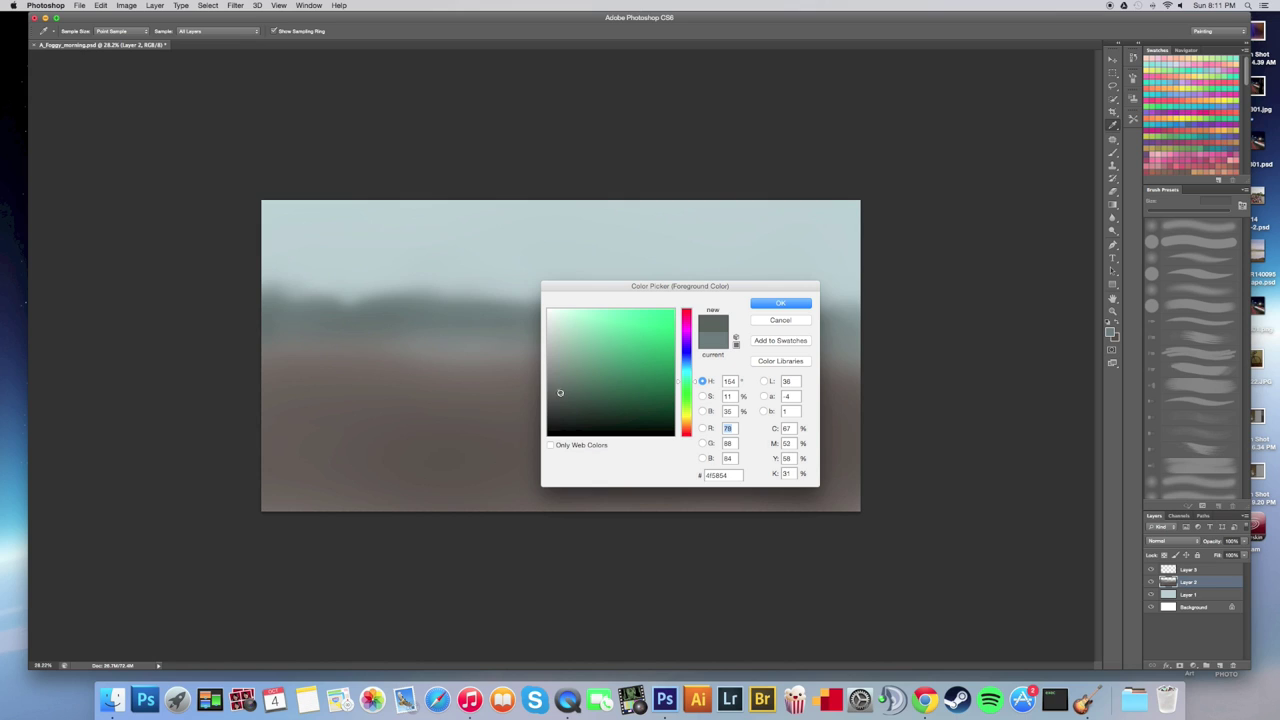
{"action": "left_click", "coordinate": [778, 305]}
{"action": "key", "text": "["}
{"action": "mouse_move", "coordinate": [701, 340]}
{"action": "left_mouse_down"}
{"action": "mouse_move", "coordinate": [834, 325]}
{"action": "mouse_move", "coordinate": [767, 326]}
{"action": "mouse_move", "coordinate": [786, 317]}
{"action": "mouse_move", "coordinate": [767, 298]}
{"action": "mouse_move", "coordinate": [803, 330]}
{"action": "mouse_move", "coordinate": [832, 320]}
{"action": "mouse_move", "coordinate": [792, 313]}
{"action": "mouse_move", "coordinate": [817, 296]}
{"action": "mouse_move", "coordinate": [790, 332]}
{"action": "left_mouse_up"}
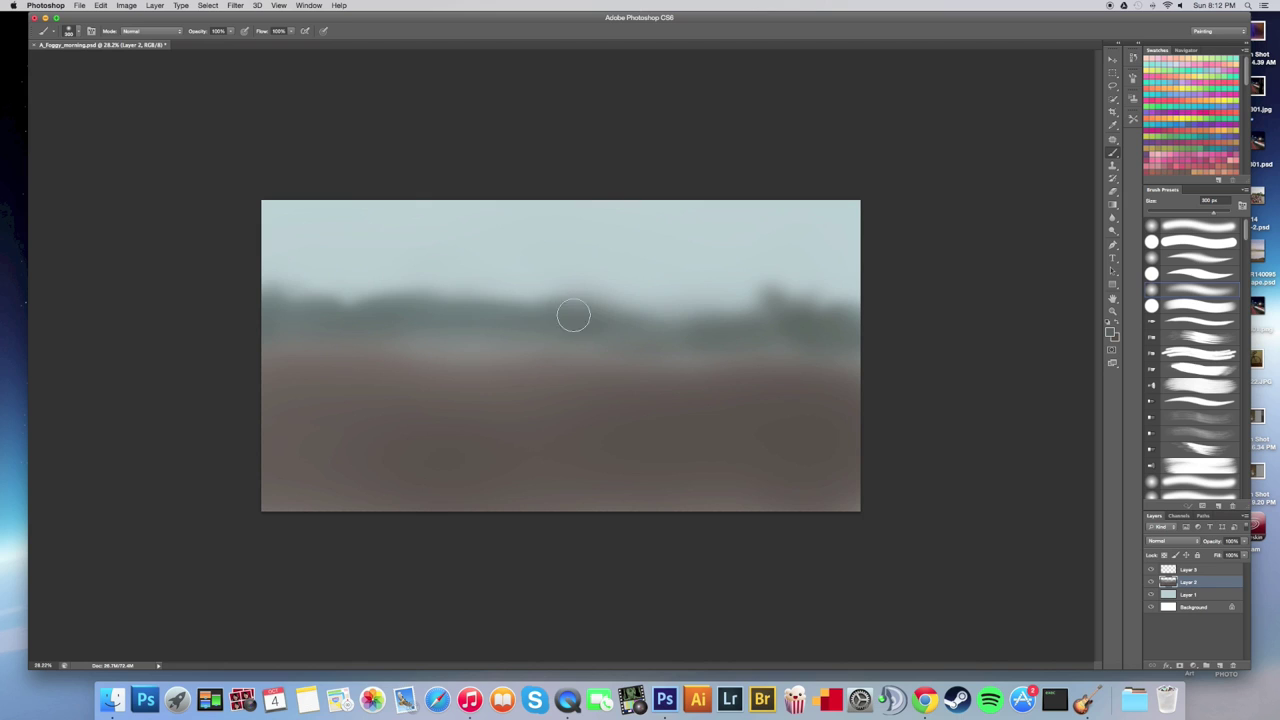
Darken the middle and far-left stretches of the tree line with grey-green, varying the soft brush size between strokes.
{"action": "key", "text": "bracketleft"}
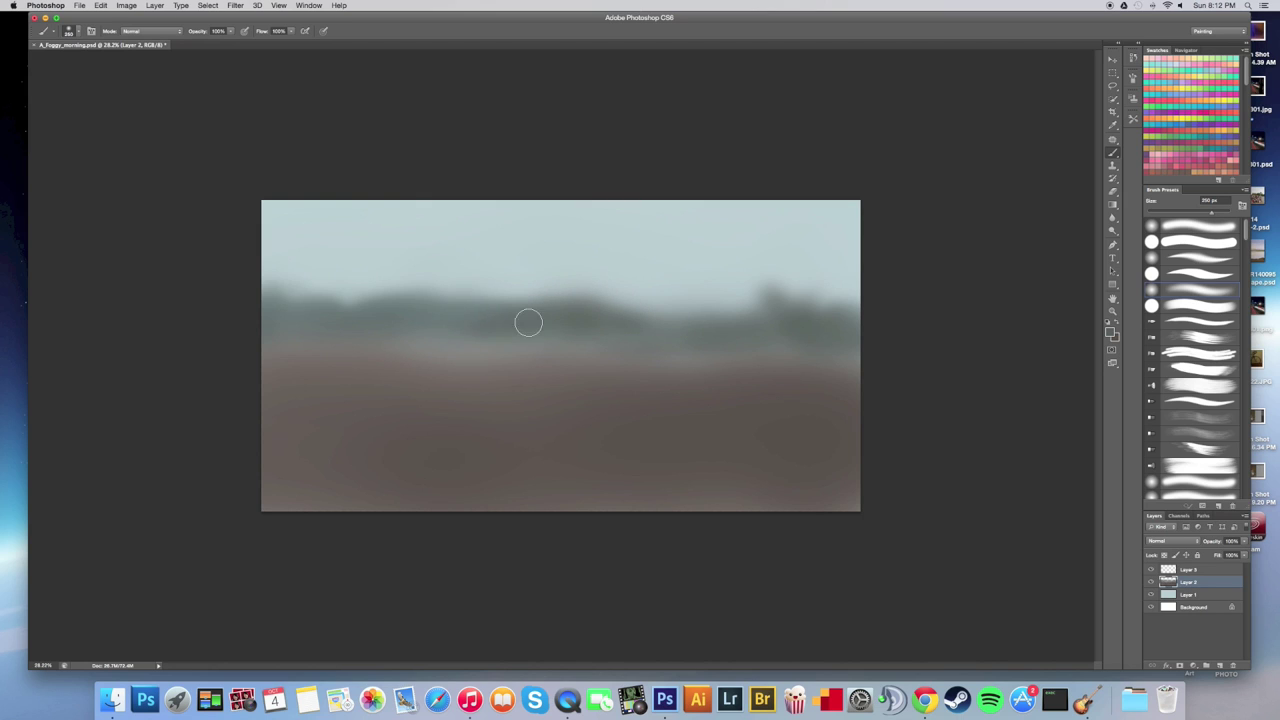
{"action": "key", "text": "bracketright"}
{"action": "mouse_move", "coordinate": [325, 302]}
{"action": "left_mouse_down"}
{"action": "mouse_move", "coordinate": [237, 315]}
{"action": "mouse_move", "coordinate": [269, 320]}
{"action": "left_mouse_up"}
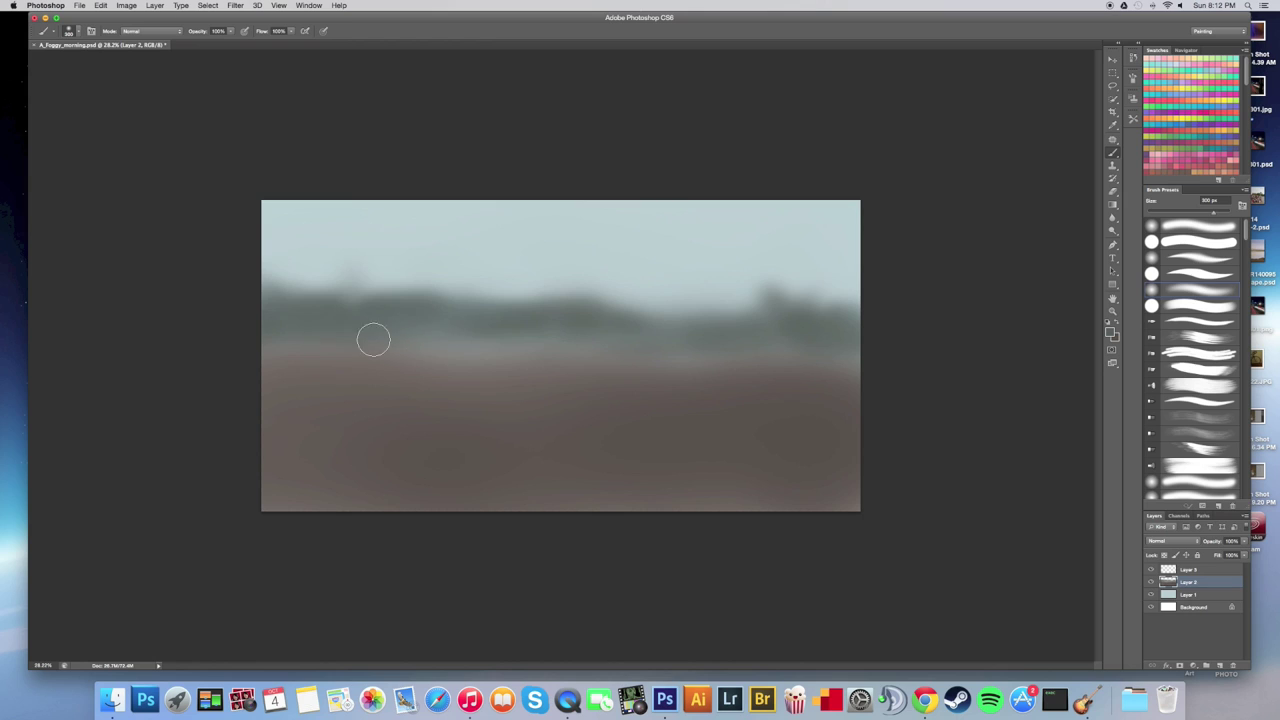
{"action": "key", "text": "bracketright"}
{"action": "key", "text": "bracketright"}
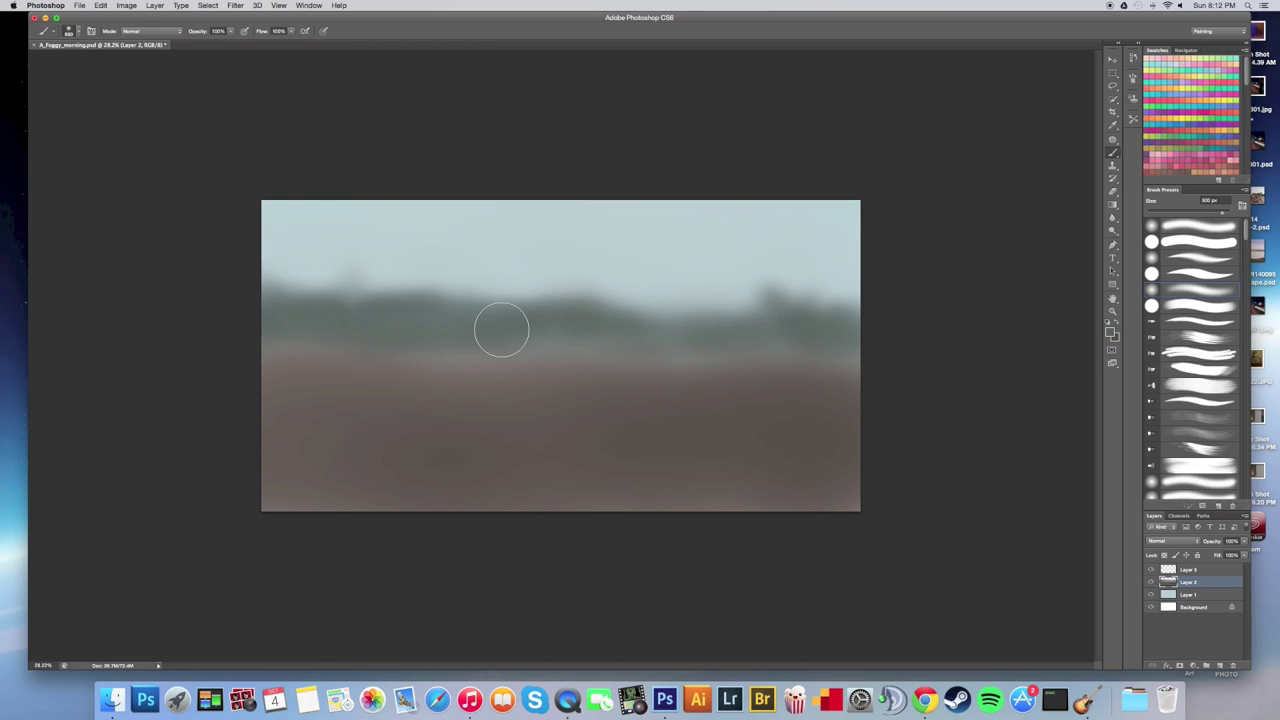
{"action": "key", "text": "bracketleft"}
{"action": "key", "text": "bracketleft"}
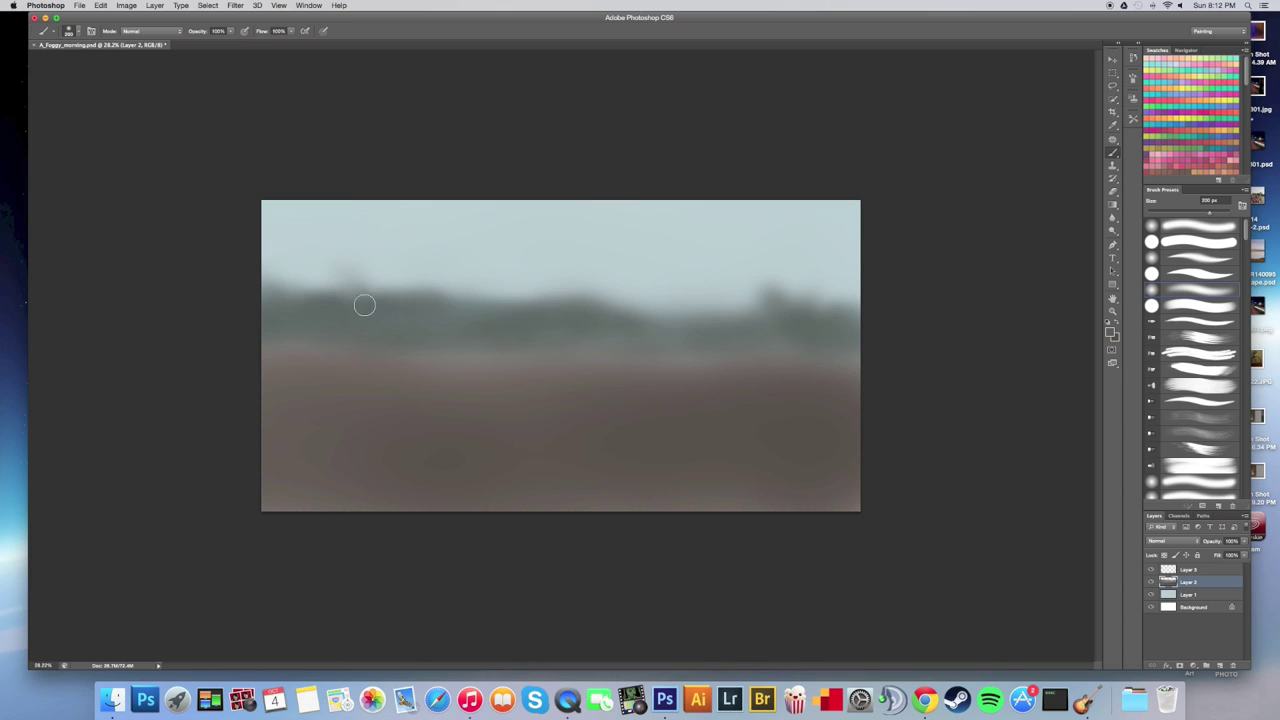
Build a taller rounded tree mass on the left part of the tree line, using brush sizes from 200 to 400 px.
{"action": "mouse_move", "coordinate": [362, 292]}
{"action": "left_mouse_down"}
{"action": "mouse_move", "coordinate": [465, 291]}
{"action": "mouse_move", "coordinate": [286, 318]}
{"action": "mouse_move", "coordinate": [440, 300]}
{"action": "left_mouse_up"}
{"action": "key", "text": "bracketright"}
{"action": "key", "text": "bracketright"}
{"action": "mouse_move", "coordinate": [339, 309]}
{"action": "left_mouse_down"}
{"action": "mouse_move", "coordinate": [412, 289]}
{"action": "mouse_move", "coordinate": [423, 306]}
{"action": "mouse_move", "coordinate": [374, 321]}
{"action": "left_mouse_up"}
{"action": "left_click_drag", "start_coordinate": [279, 300], "coordinate": [266, 288]}
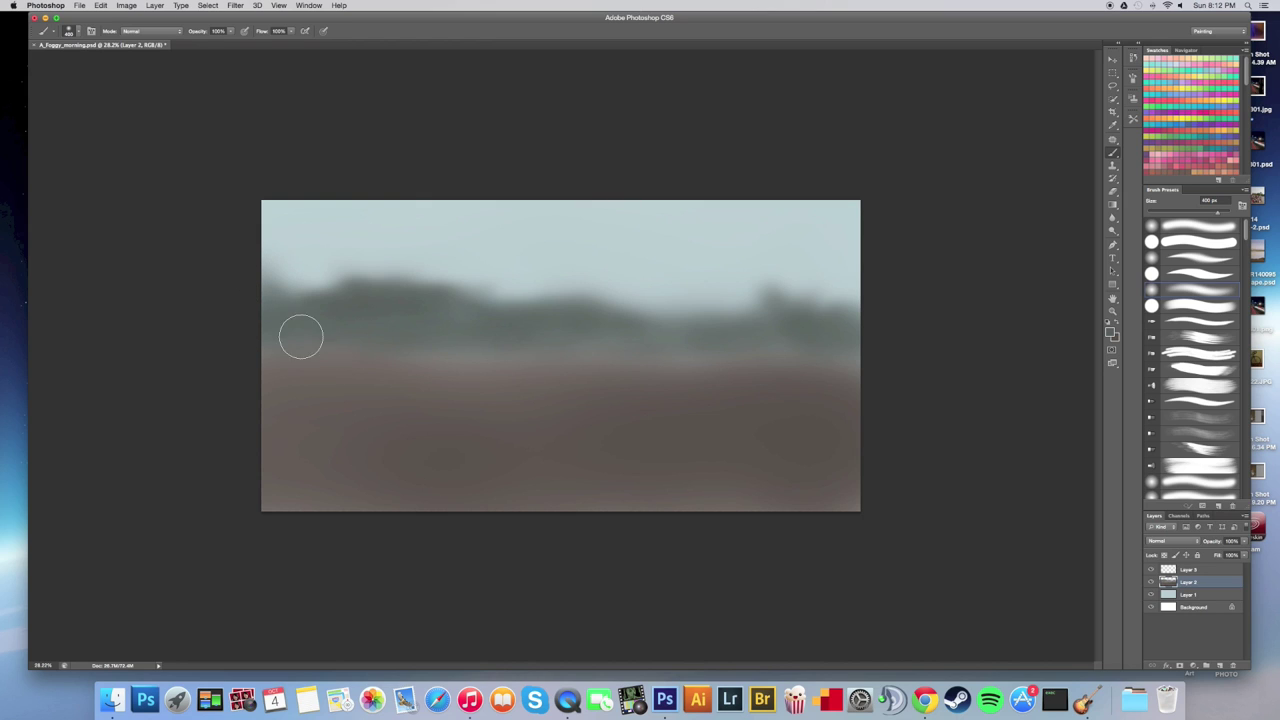
{"action": "key", "text": "bracketleft"}
{"action": "key", "text": "bracketleft"}
{"action": "key", "text": "bracketleft"}
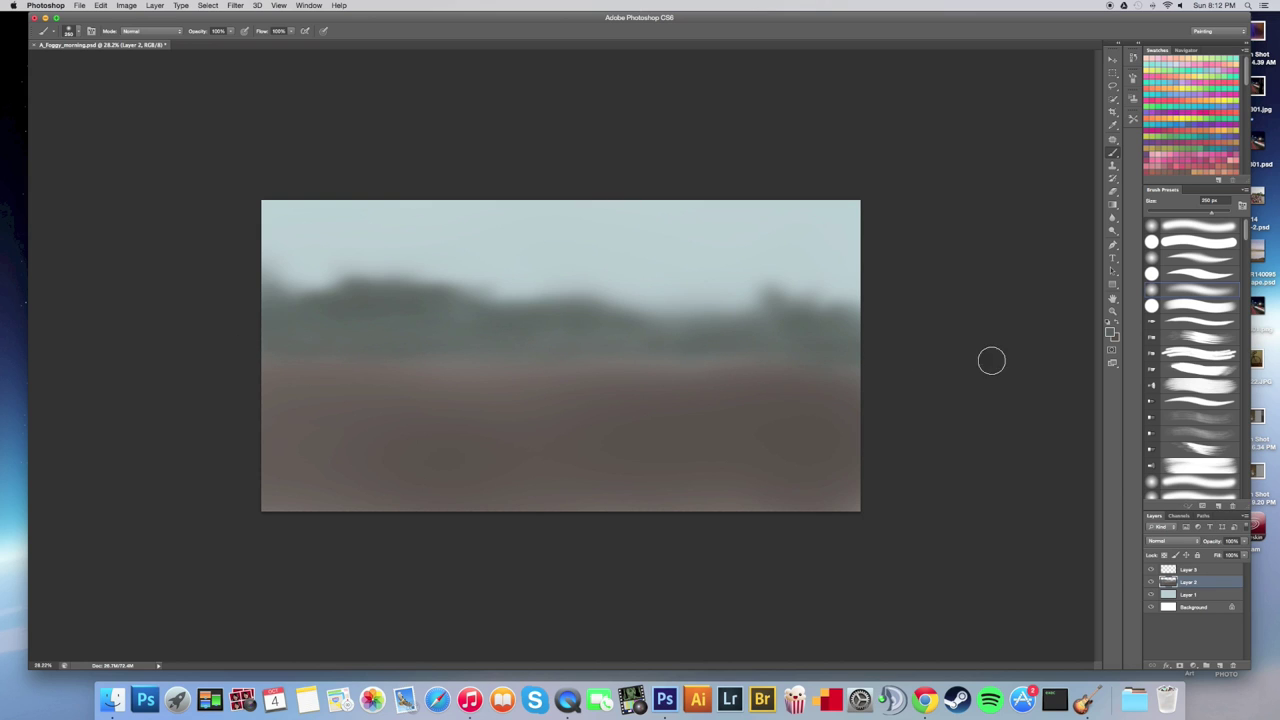
Choose a darker grey-green and deepen the lower edge of the tree line where it meets the brown ground.
{"action": "left_click", "coordinate": [1110, 334]}
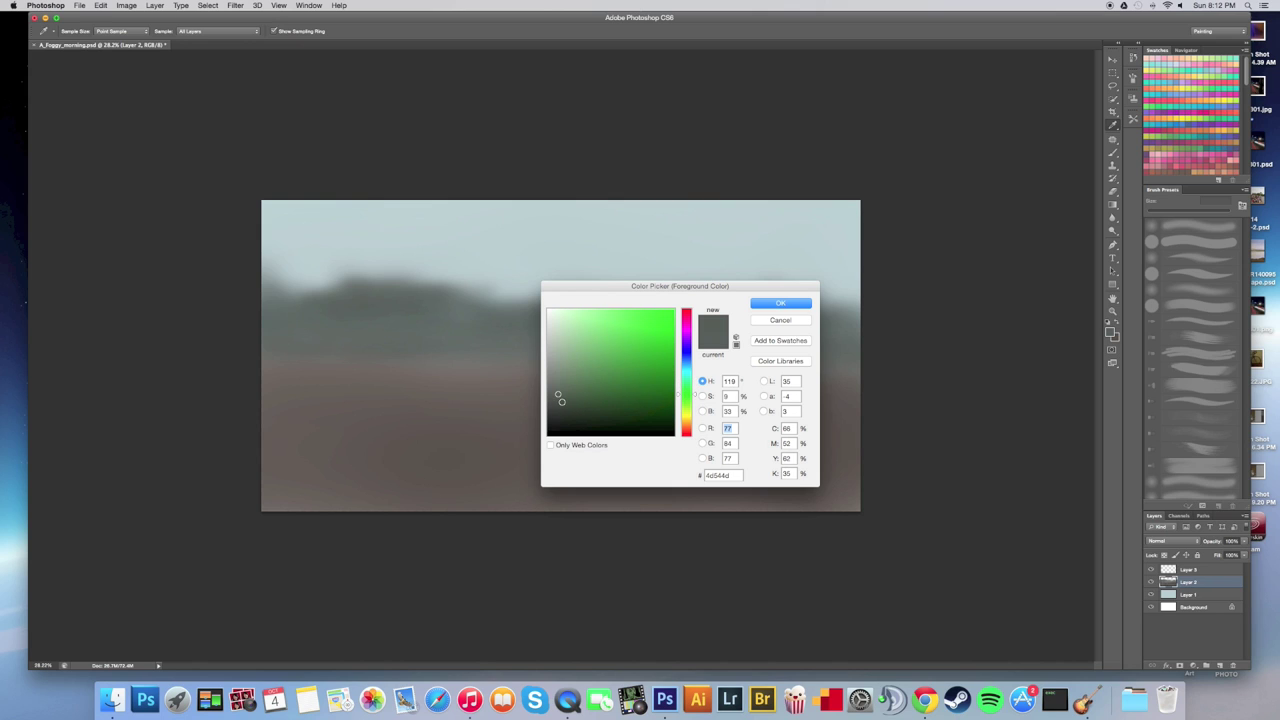
{"action": "left_click", "coordinate": [780, 303]}
{"action": "left_click", "coordinate": [1110, 334]}
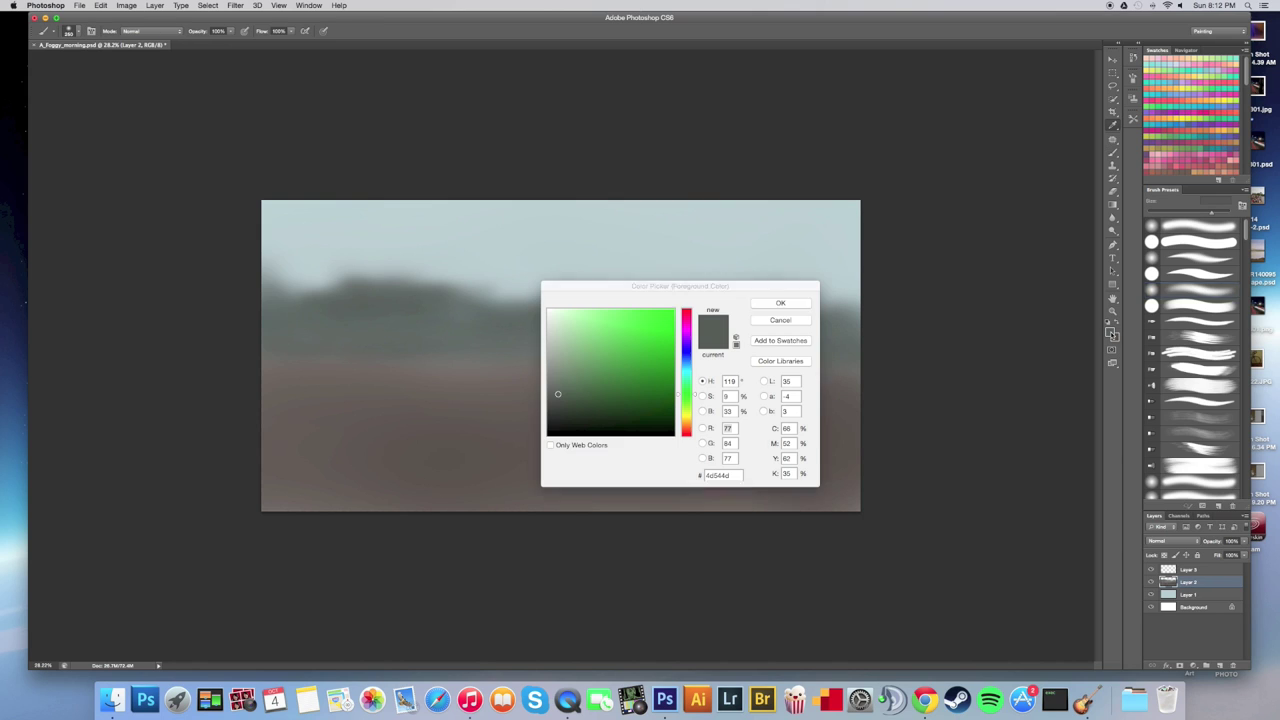
{"action": "left_click", "coordinate": [780, 303]}
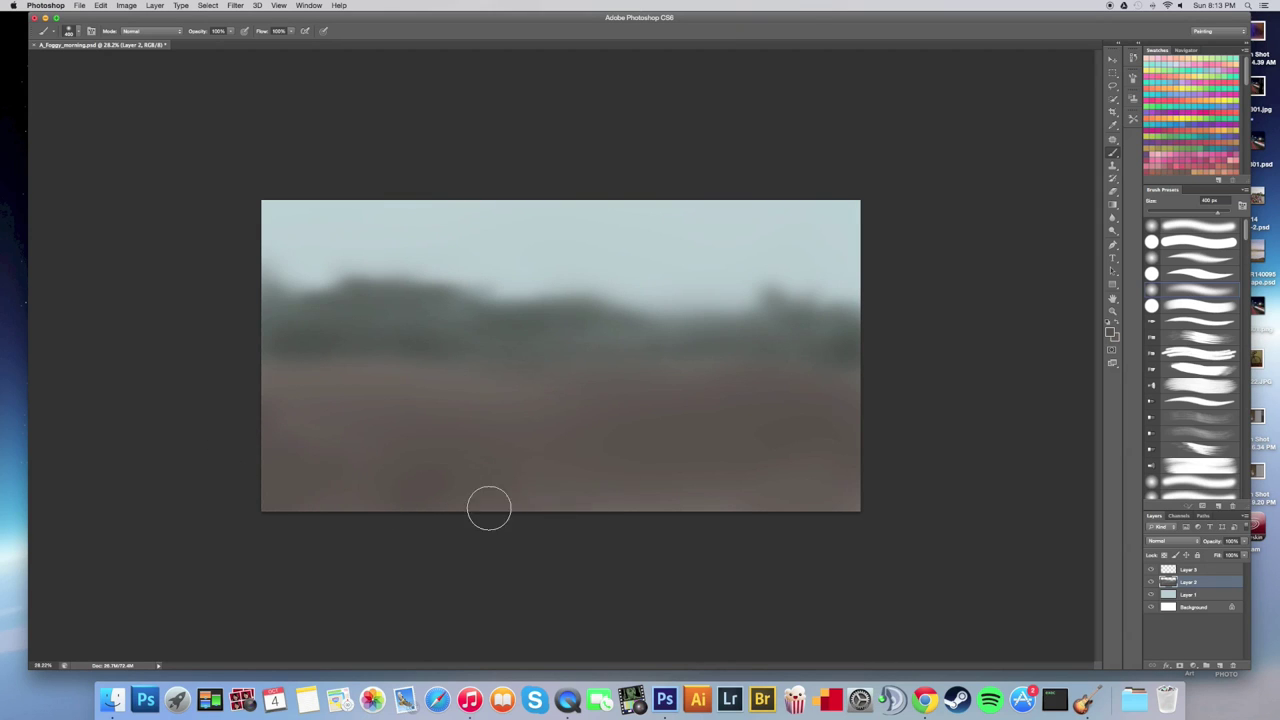
Choose a very dark brown (#2e2521) and darken the foreground along the canvas bottom with an 800 px soft brush.
{"action": "left_click", "coordinate": [1110, 332]}
{"action": "left_click_drag", "start_coordinate": [582, 407], "coordinate": [583, 416]}
{"action": "left_click", "coordinate": [781, 303]}
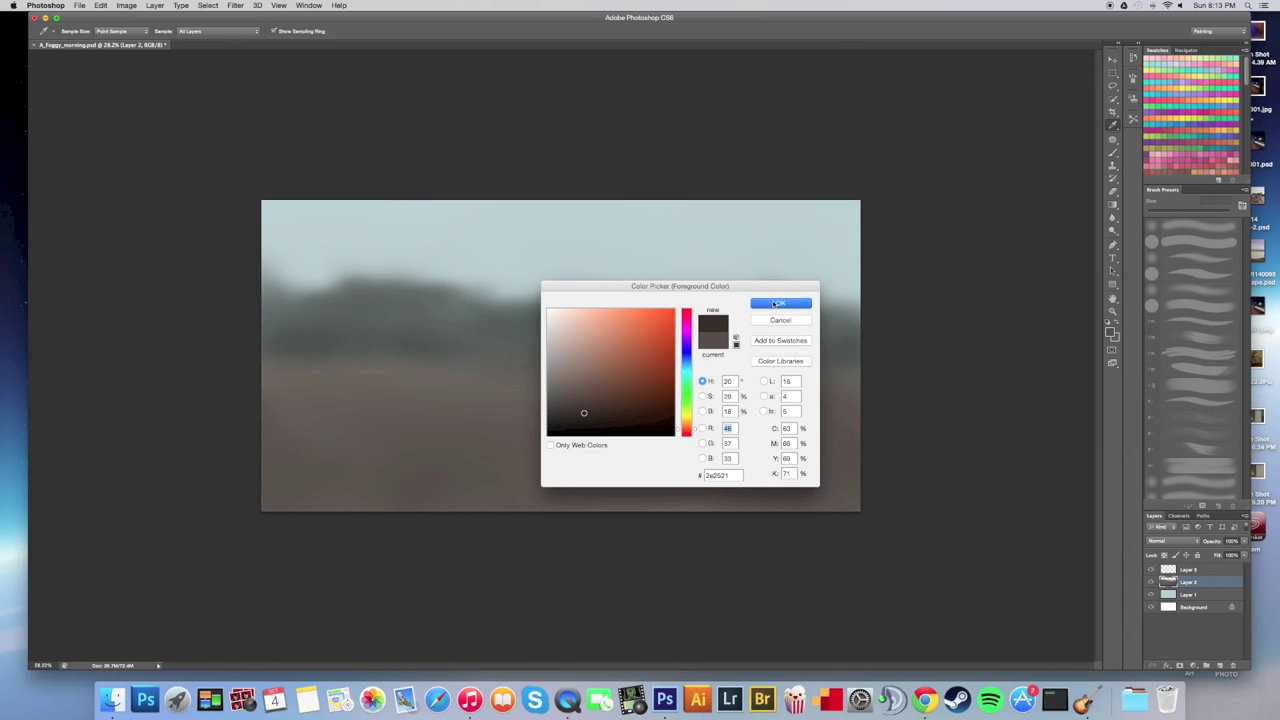
{"action": "key", "text": "bracketright"}
{"action": "key", "text": "bracketright"}
{"action": "key", "text": "bracketright"}
{"action": "key", "text": "bracketright"}
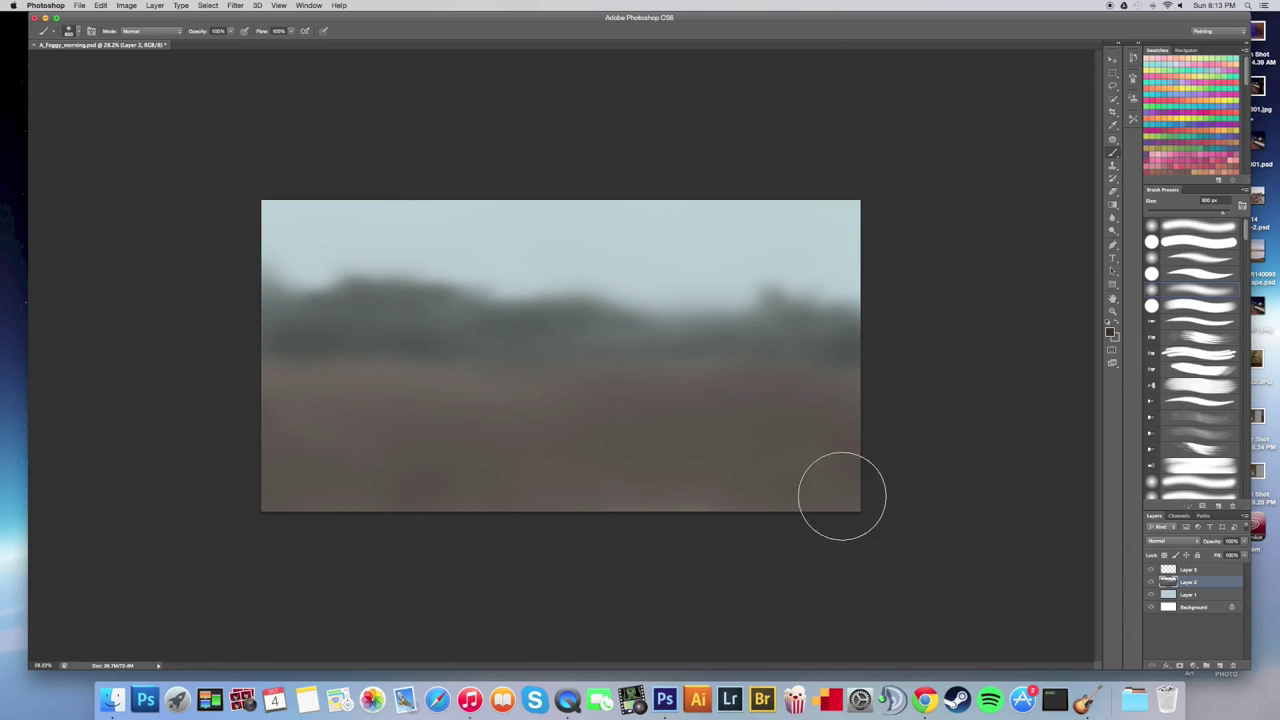
{"action": "mouse_move", "coordinate": [875, 445]}
{"action": "left_mouse_down"}
{"action": "mouse_move", "coordinate": [445, 595]}
{"action": "mouse_move", "coordinate": [613, 453]}
{"action": "mouse_move", "coordinate": [343, 477]}
{"action": "mouse_move", "coordinate": [106, 477]}
{"action": "left_mouse_up"}
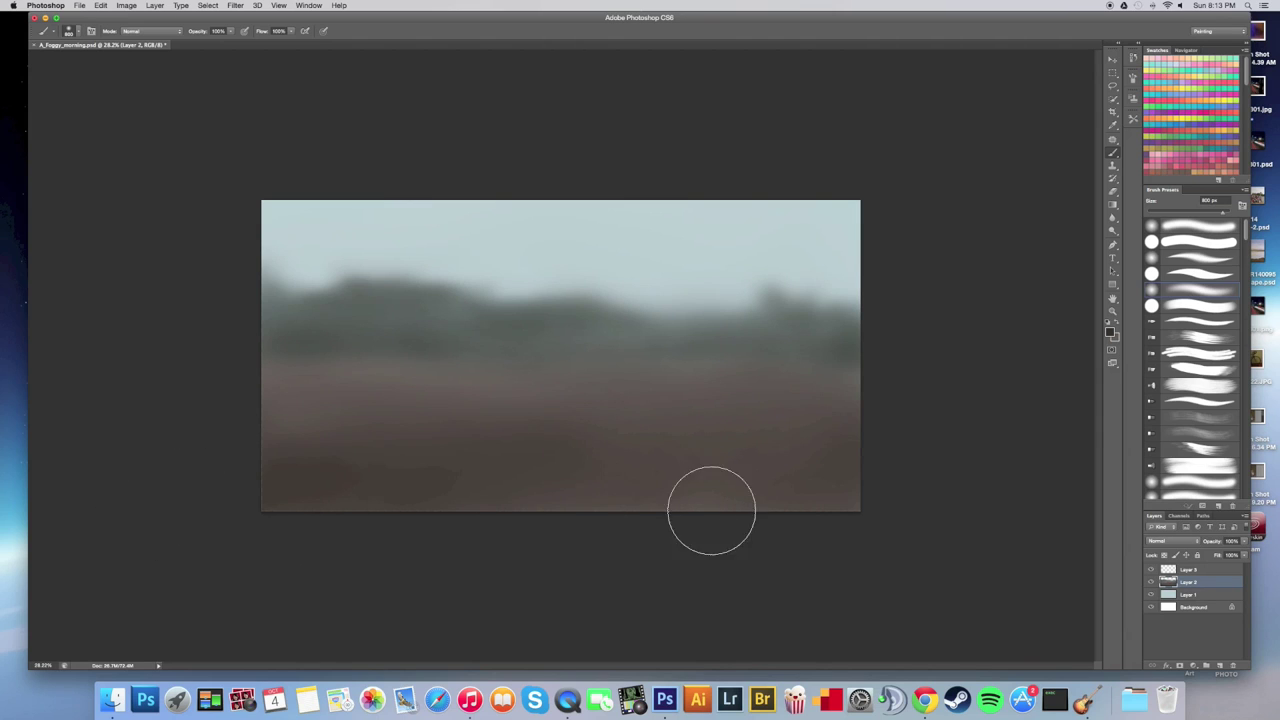
{"action": "left_click_drag", "start_coordinate": [774, 466], "coordinate": [712, 529]}
Pick a slightly darker grey-blue (#a5b6bb) based on the sky and paint it across the sky with a 400 px brush.
{"action": "key", "text": "bracketleft"}
{"action": "key", "text": "bracketleft"}
{"action": "key", "text": "bracketleft"}
{"action": "key", "text": "bracketleft"}
{"action": "key", "text": "bracketleft"}
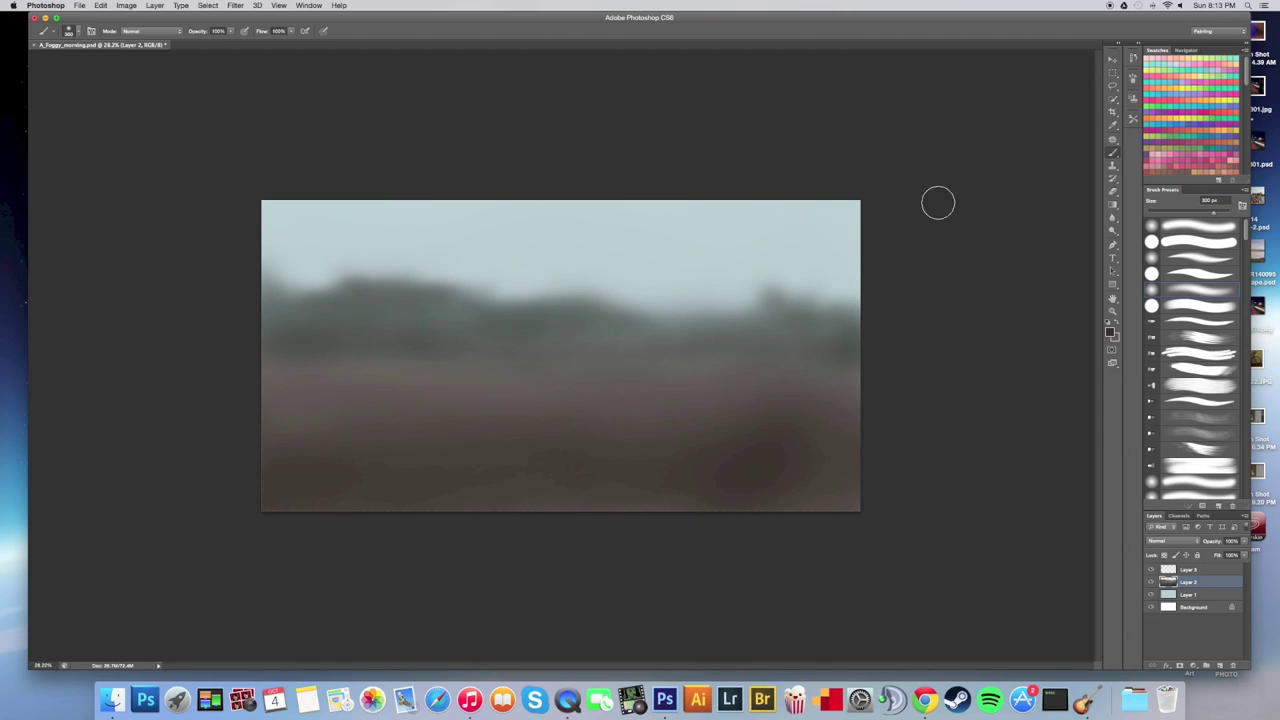
{"action": "left_click", "coordinate": [1109, 333]}
{"action": "left_click", "coordinate": [579, 228]}
{"action": "left_click", "coordinate": [563, 347]}
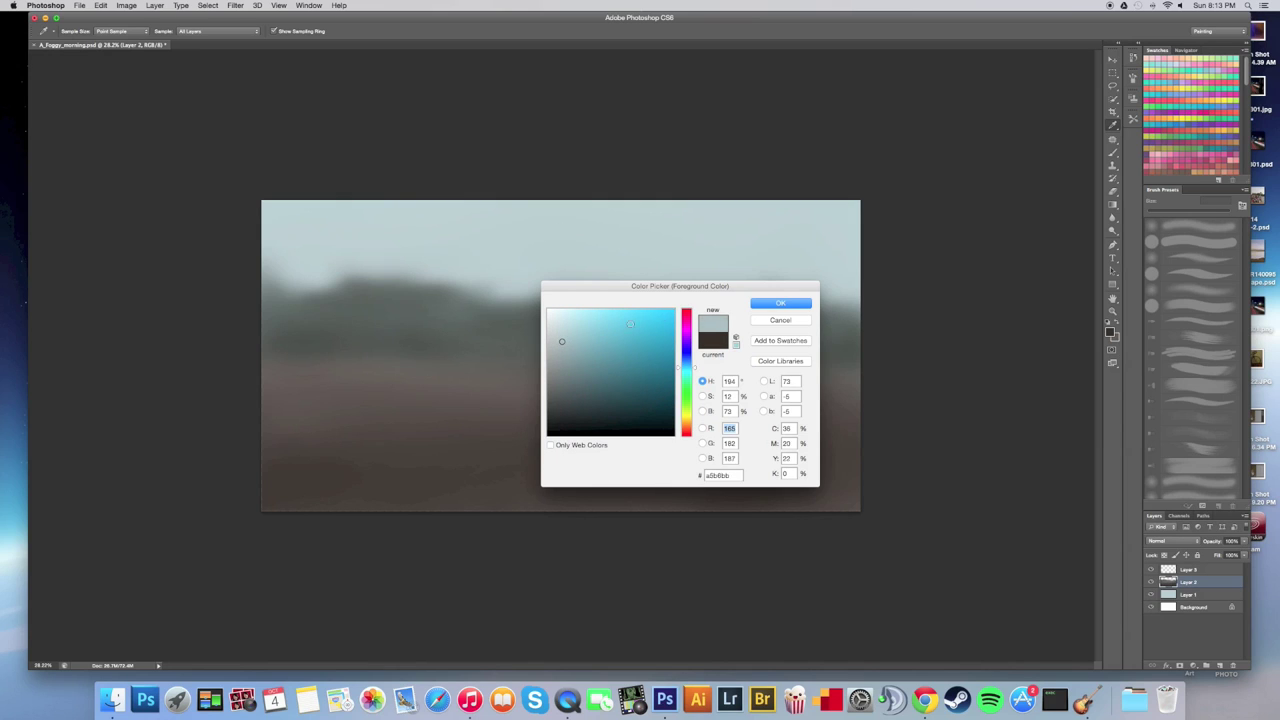
{"action": "left_click", "coordinate": [766, 303]}
{"action": "key", "text": "bracketright"}
{"action": "key", "text": "bracketright"}
{"action": "key", "text": "bracketright"}
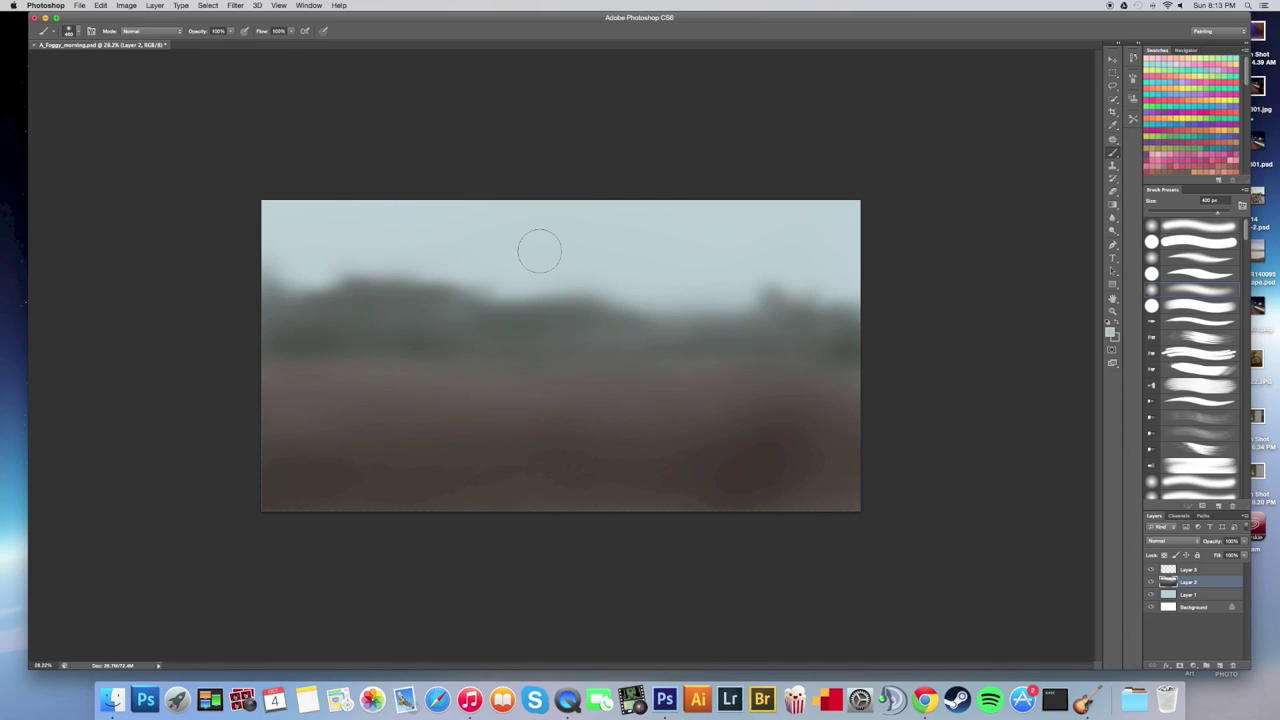
{"action": "mouse_move", "coordinate": [537, 231]}
{"action": "left_mouse_down"}
{"action": "mouse_move", "coordinate": [415, 215]}
{"action": "mouse_move", "coordinate": [549, 234]}
{"action": "mouse_move", "coordinate": [331, 217]}
{"action": "mouse_move", "coordinate": [306, 240]}
{"action": "mouse_move", "coordinate": [298, 229]}
{"action": "mouse_move", "coordinate": [325, 251]}
{"action": "mouse_move", "coordinate": [288, 261]}
{"action": "mouse_move", "coordinate": [364, 214]}
{"action": "mouse_move", "coordinate": [549, 206]}
{"action": "mouse_move", "coordinate": [593, 239]}
{"action": "mouse_move", "coordinate": [693, 243]}
{"action": "mouse_move", "coordinate": [612, 227]}
{"action": "mouse_move", "coordinate": [766, 191]}
{"action": "left_mouse_up"}
Reduce the brush to 150 px and carve notches into the tree line's upper edge with the sky colour.
{"action": "key", "text": "bracketleft"}
{"action": "key", "text": "bracketleft"}
{"action": "key", "text": "bracketleft"}
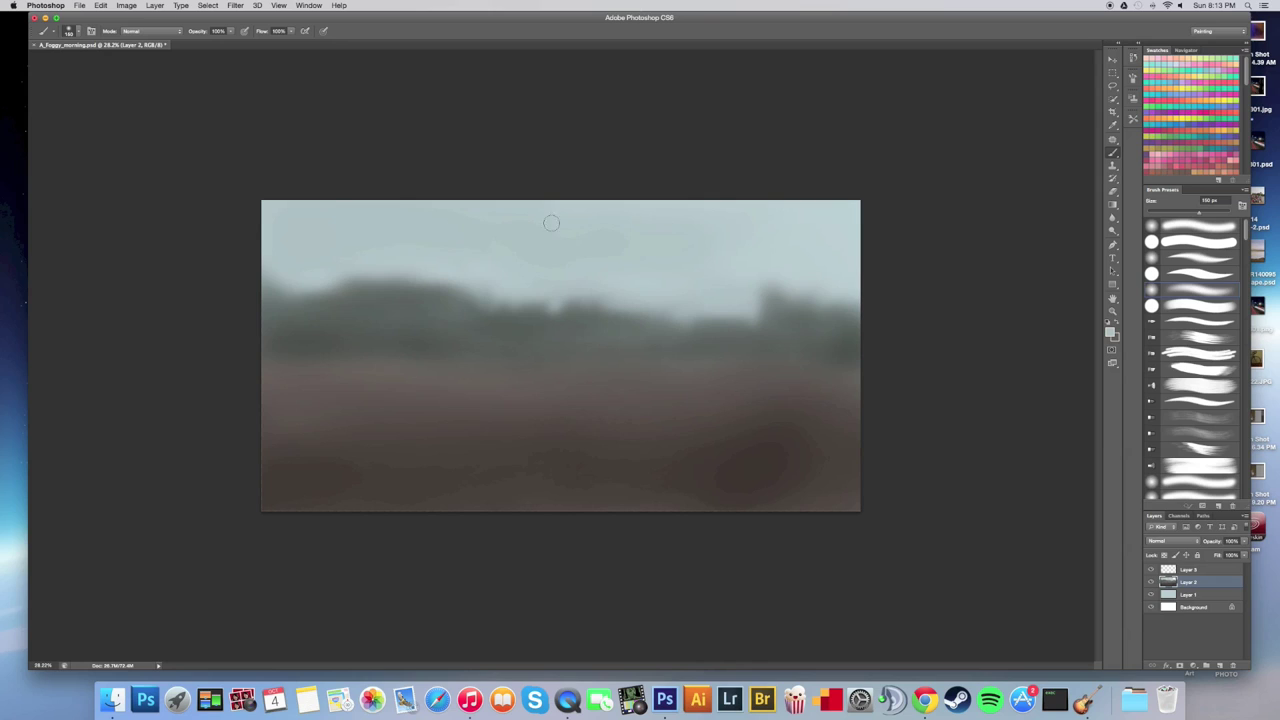
Pick a muted brown swatch and paint soft brown accents on the middle of the tree line, softening the ground with a 250 px brush.
{"action": "scroll", "coordinate": [1214, 143], "scroll_direction": "down", "scroll_amount": 10}
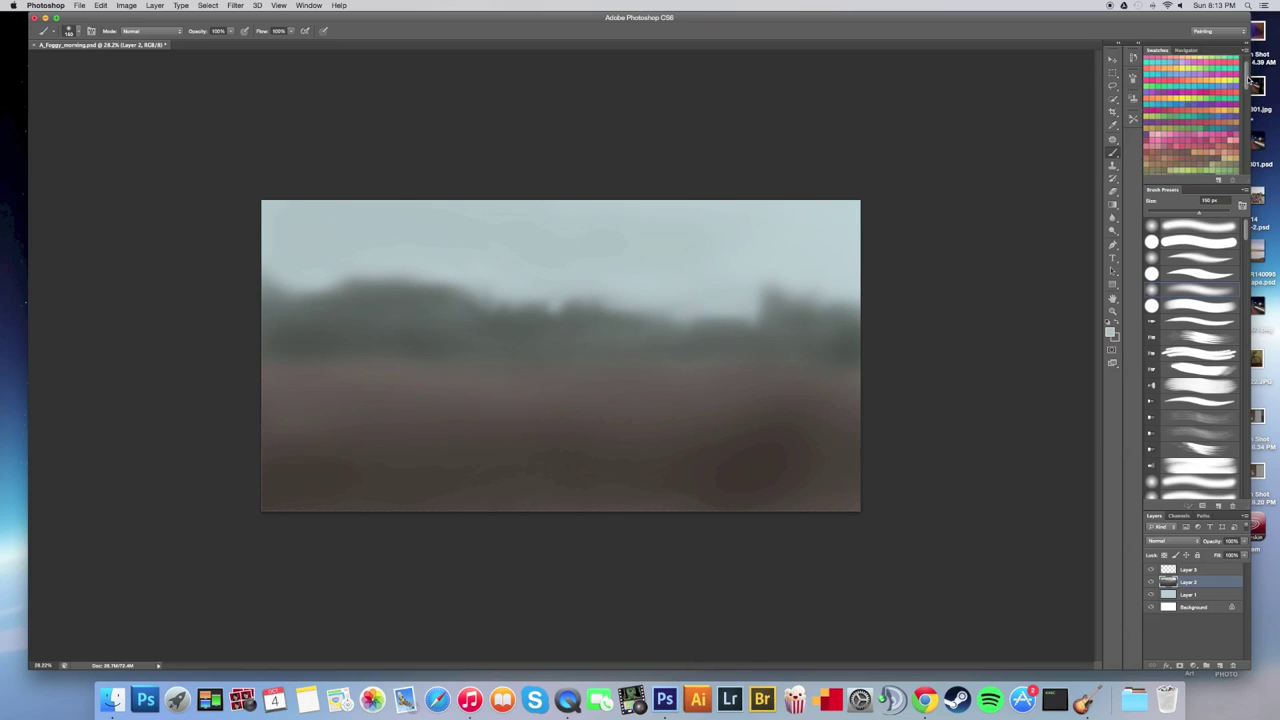
{"action": "left_click", "coordinate": [1203, 127]}
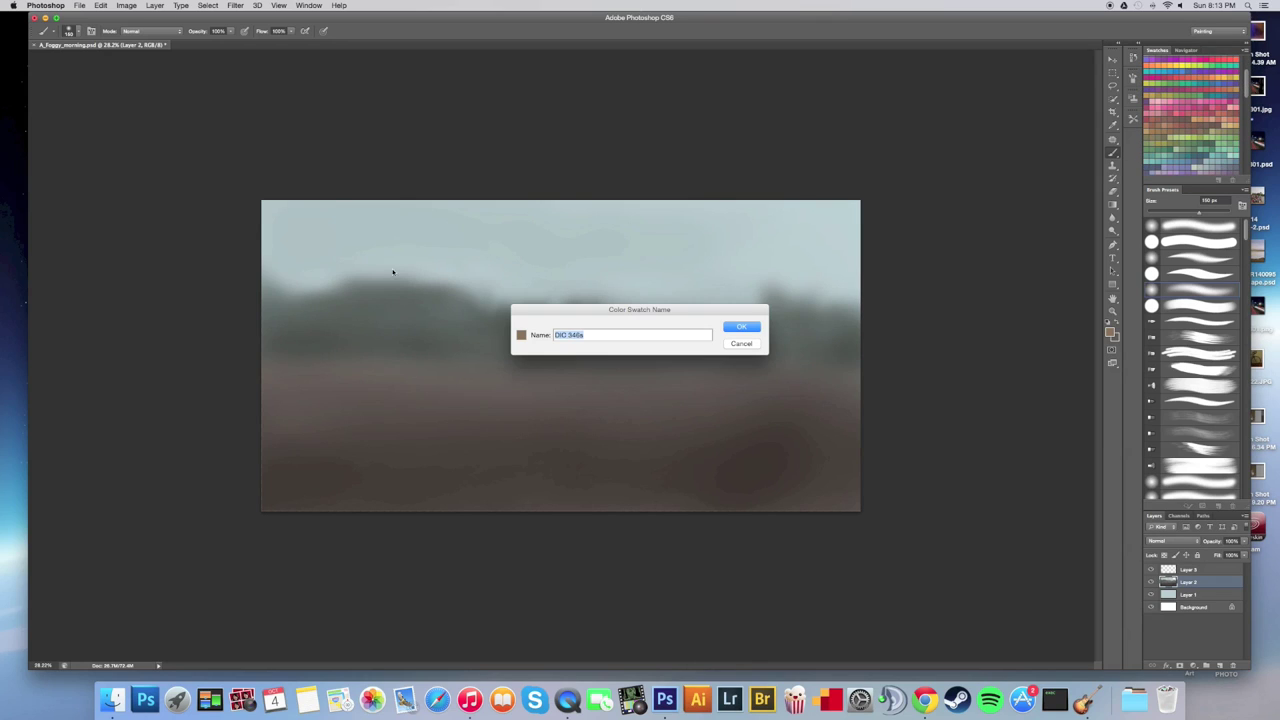
{"action": "left_click", "coordinate": [744, 333]}
{"action": "key", "text": "bracketright"}
{"action": "mouse_move", "coordinate": [540, 324]}
{"action": "left_mouse_down"}
{"action": "mouse_move", "coordinate": [388, 297]}
{"action": "mouse_move", "coordinate": [329, 307]}
{"action": "mouse_move", "coordinate": [322, 328]}
{"action": "mouse_move", "coordinate": [384, 333]}
{"action": "left_mouse_up"}
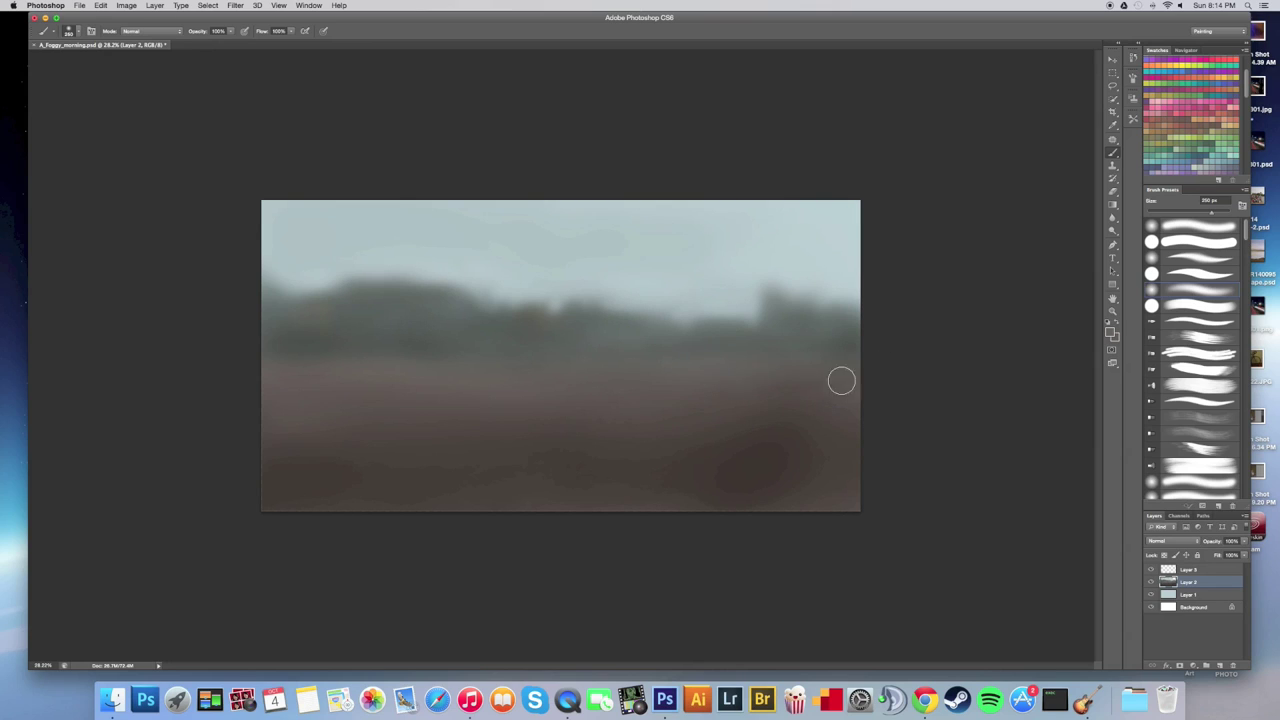
{"action": "mouse_move", "coordinate": [658, 402]}
{"action": "left_mouse_down"}
{"action": "mouse_move", "coordinate": [554, 423]}
{"action": "mouse_move", "coordinate": [648, 399]}
{"action": "left_mouse_up"}
{"action": "left_click", "coordinate": [78, 32]}
{"action": "left_click", "coordinate": [78, 32]}
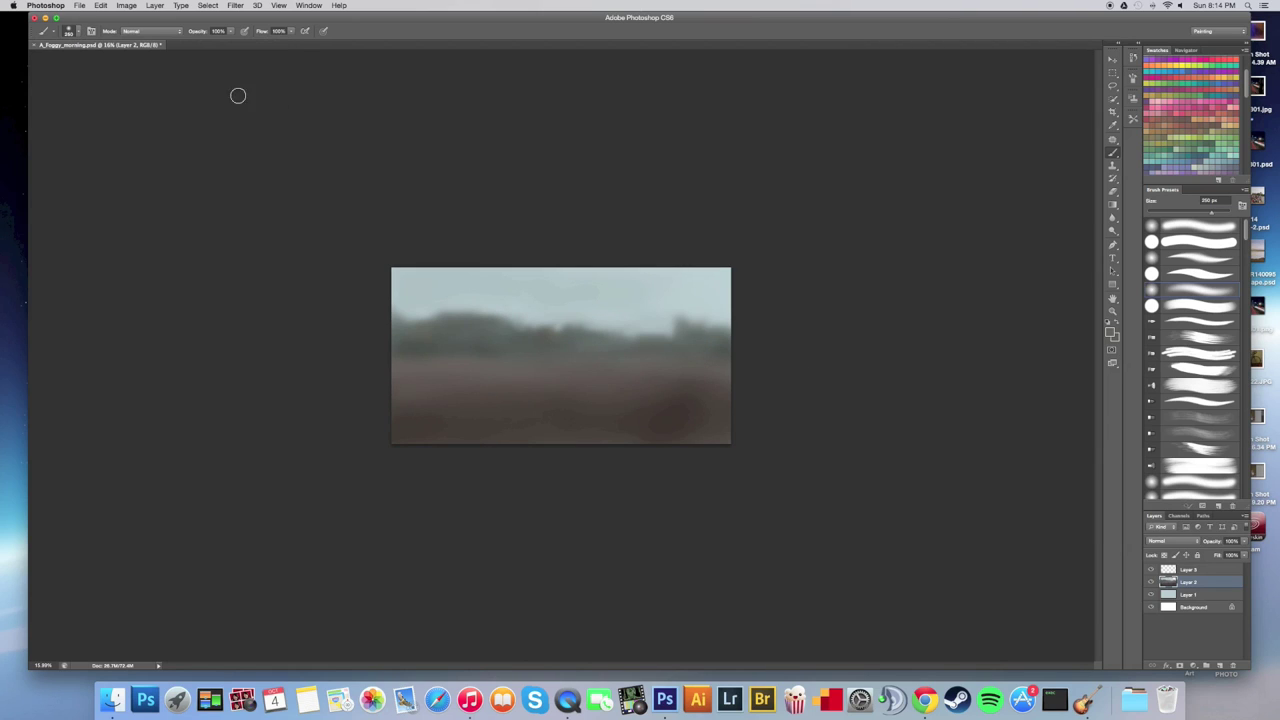
Switch to a 150 px textured foliage brush preset and fit the canvas to the window.
{"action": "left_click", "coordinate": [74, 36]}
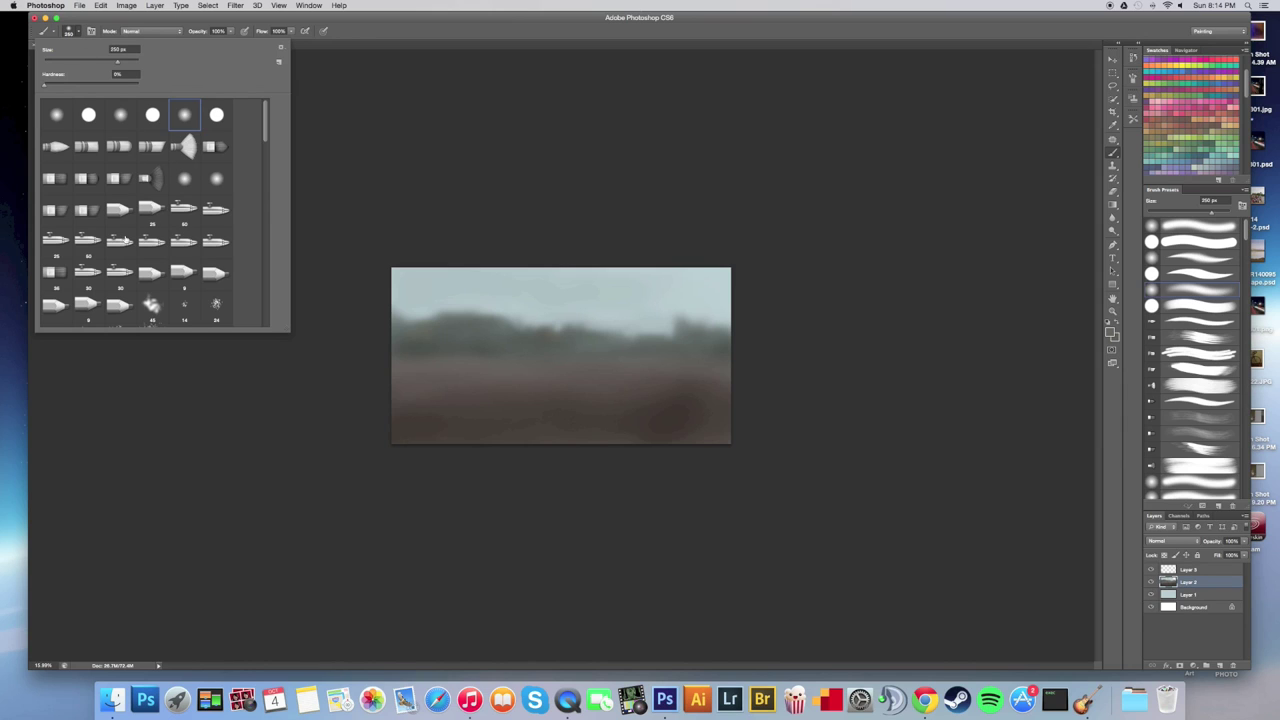
{"action": "scroll", "coordinate": [265, 126], "scroll_direction": "down", "scroll_amount": 10}
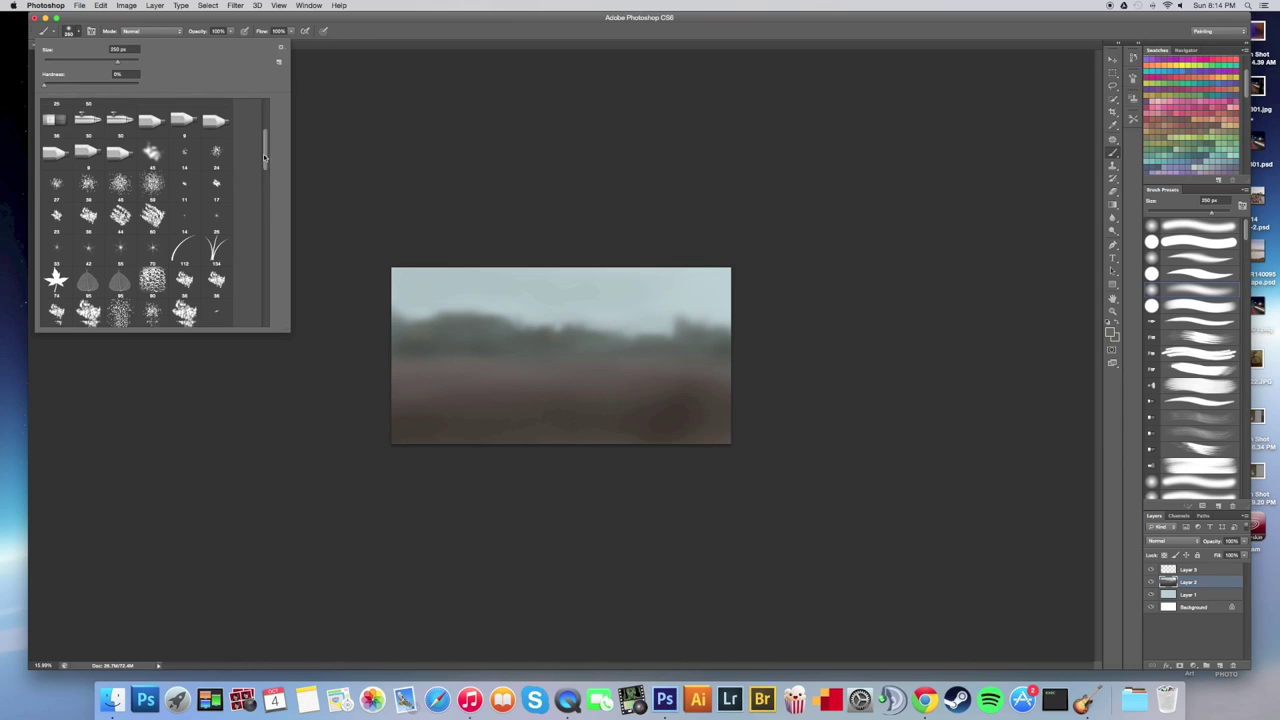
{"action": "left_click", "coordinate": [186, 174]}
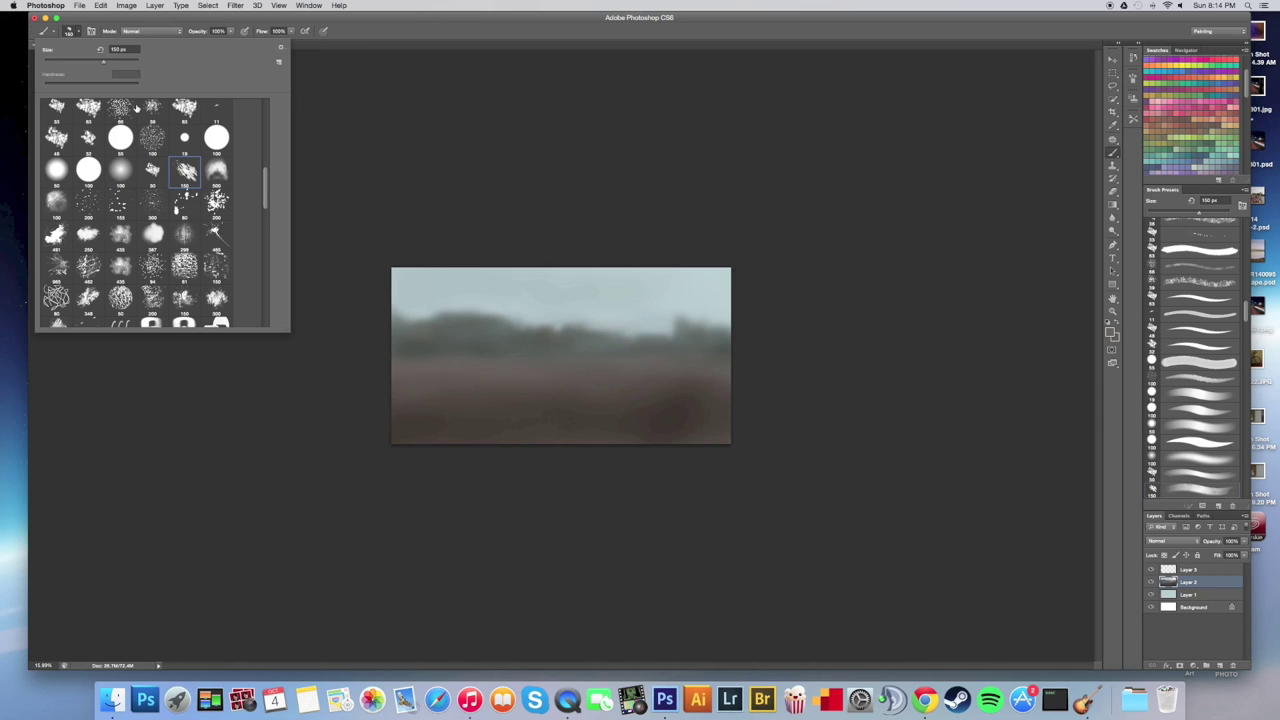
{"action": "left_click", "coordinate": [76, 35]}
{"action": "key", "text": "super+0"}
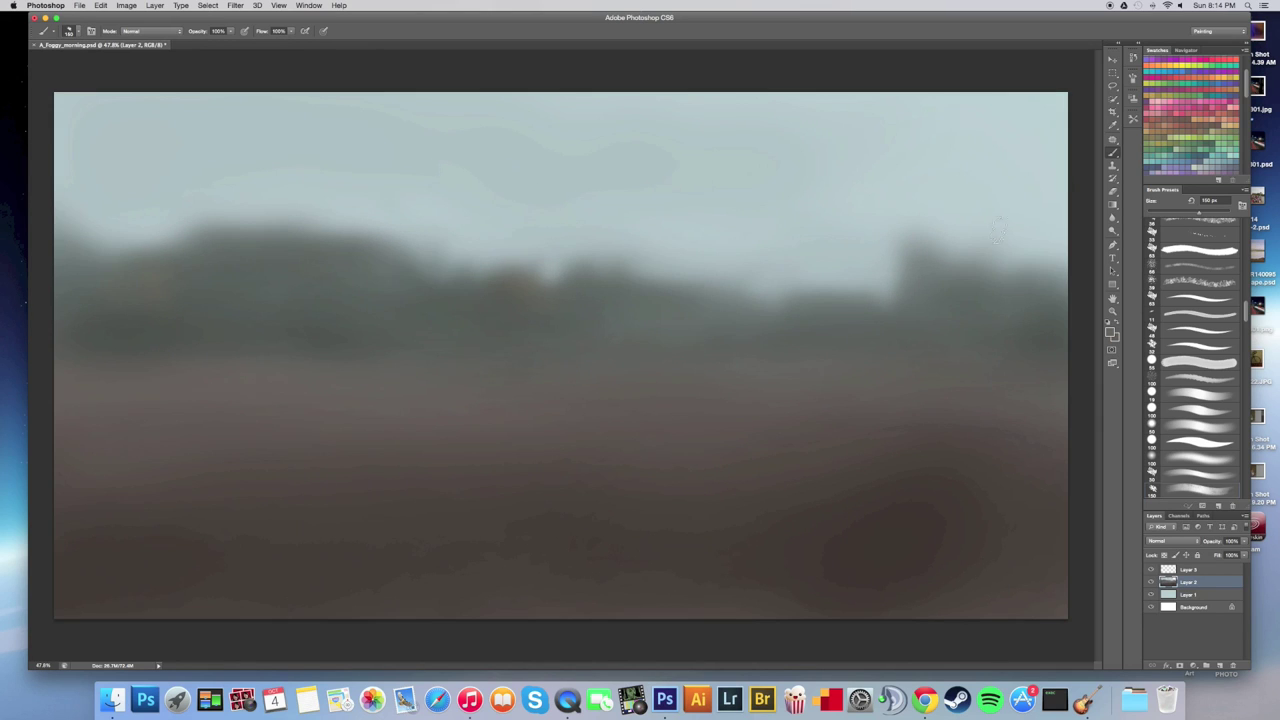
Reduce the textured brush to 70 px, sample the tree line's grey-green and paint leafy marks near the middle of its upper edge.
{"action": "left_click_drag", "start_coordinate": [1249, 87], "coordinate": [1240, 165]}
{"action": "left_click", "coordinate": [1162, 75]}
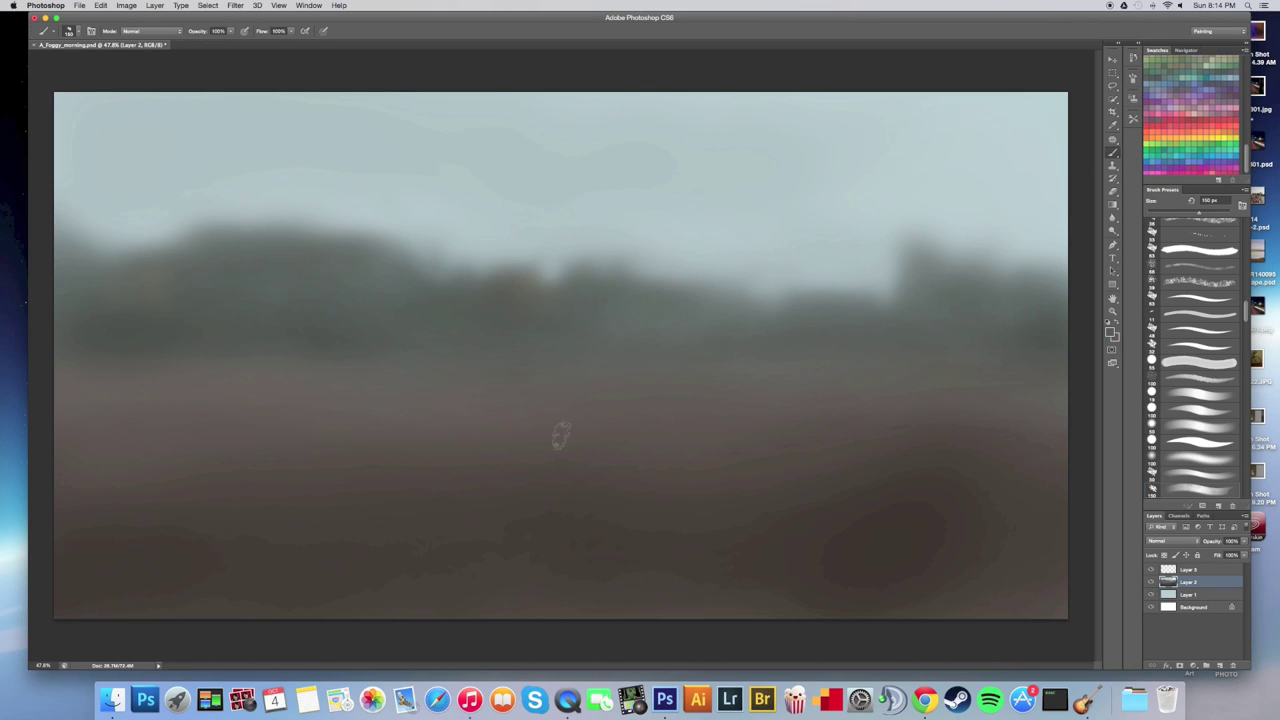
{"action": "mouse_move", "coordinate": [558, 316]}
{"action": "left_mouse_down"}
{"action": "mouse_move", "coordinate": [578, 303]}
{"action": "mouse_move", "coordinate": [547, 340]}
{"action": "mouse_move", "coordinate": [514, 335]}
{"action": "mouse_move", "coordinate": [489, 353]}
{"action": "left_mouse_up"}
{"action": "key", "text": "bracketleft"}
{"action": "key", "text": "bracketleft"}
{"action": "key", "text": "bracketleft"}
{"action": "key", "text": "bracketleft"}
{"action": "left_click", "coordinate": [464, 274], "text": "alt"}
{"action": "left_click_drag", "start_coordinate": [450, 262], "coordinate": [462, 251]}
{"action": "scroll", "coordinate": [358, 277], "scroll_direction": "down", "scroll_amount": 8}
{"action": "scroll", "coordinate": [434, 349], "scroll_direction": "up", "scroll_amount": 8}
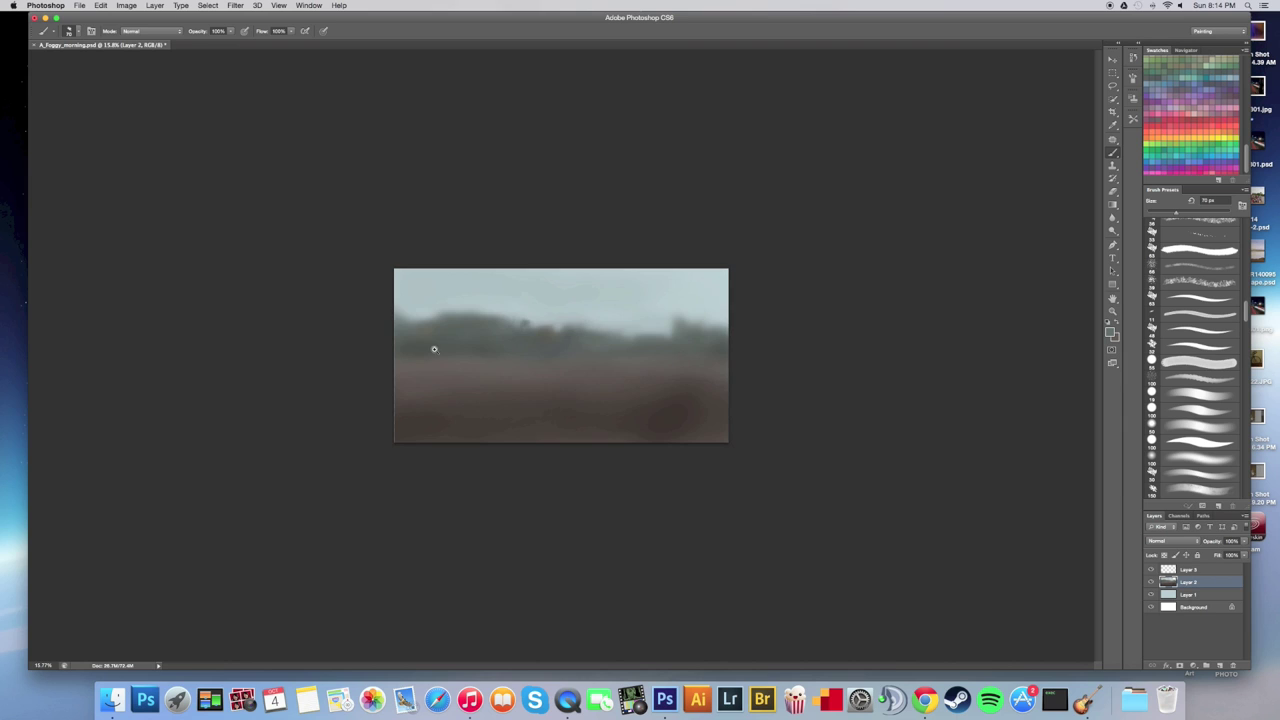
Sample the grey-green again and paint leafy texture where the large tree mass slopes down toward the middle.
{"action": "scroll", "coordinate": [462, 324], "scroll_direction": "up", "scroll_amount": 4}
{"action": "left_click_drag", "start_coordinate": [386, 354], "coordinate": [566, 329]}
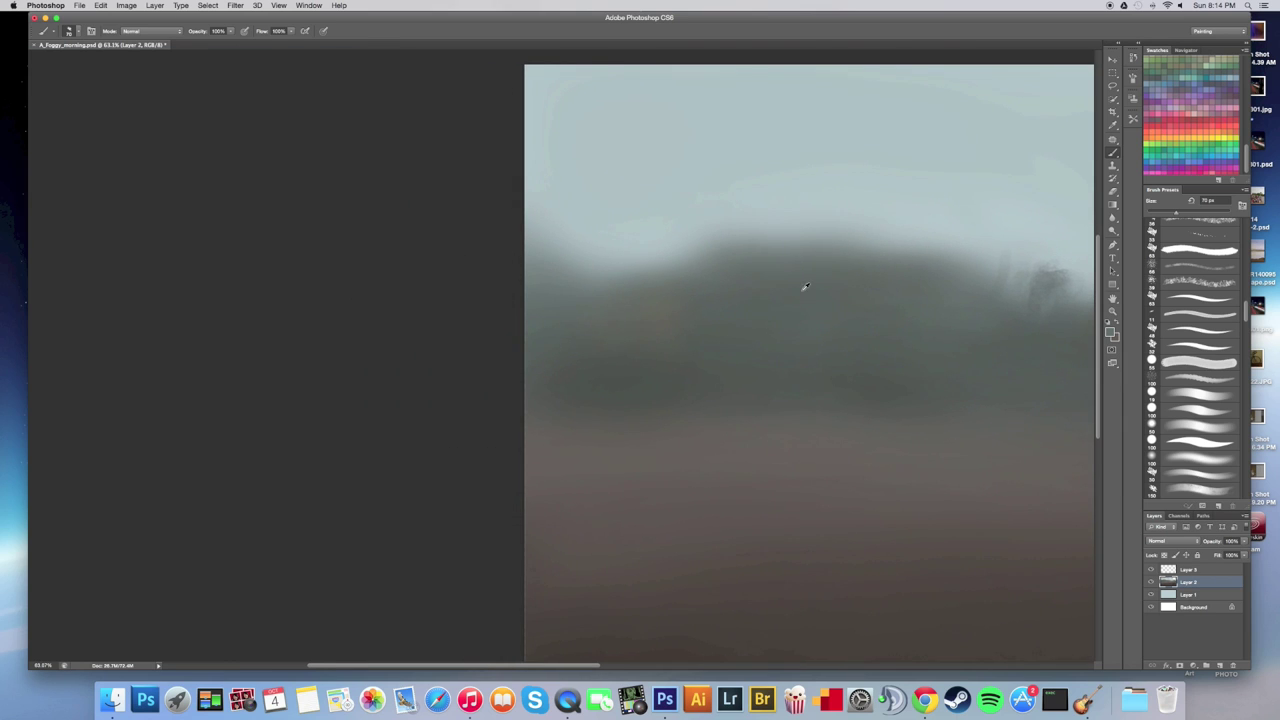
{"action": "left_click", "coordinate": [1018, 238], "text": "alt"}
{"action": "left_click", "coordinate": [977, 326], "text": "alt"}
{"action": "left_click_drag", "start_coordinate": [980, 266], "coordinate": [1003, 294]}
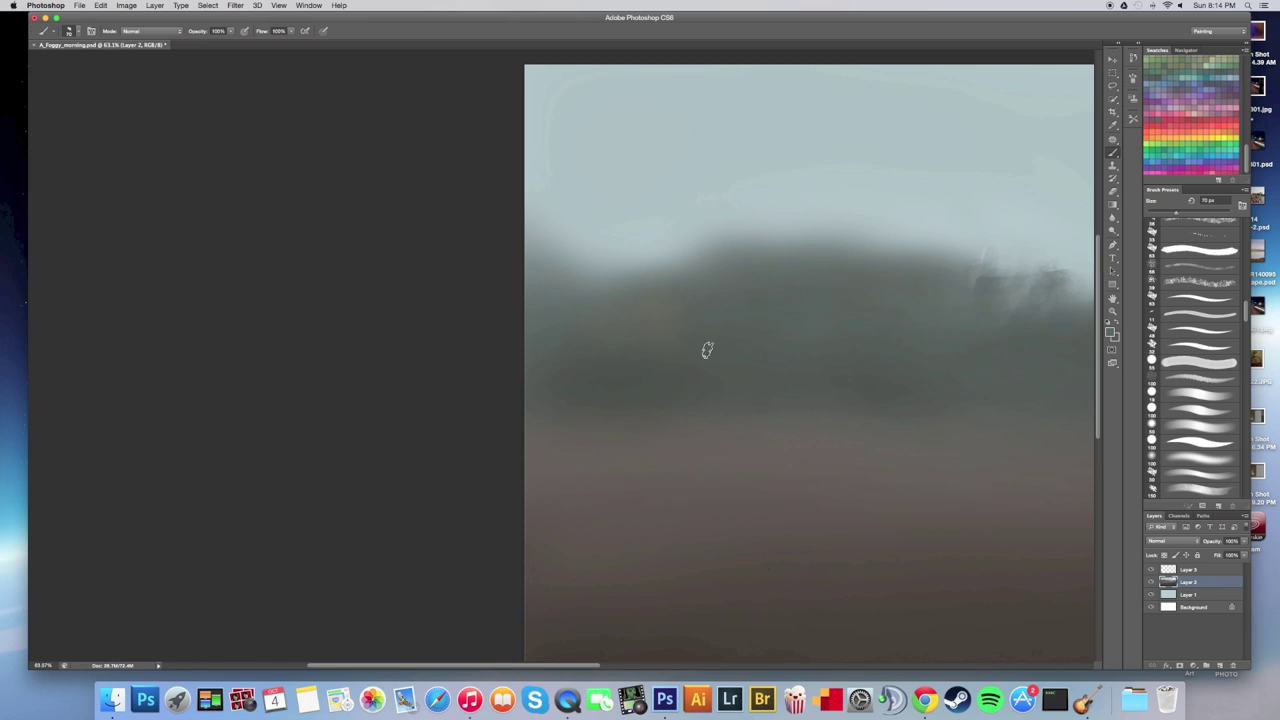
Roughen the crest of the large tree mass with sampled tones, add a leafy treetop near its right end and enlarge the brush to 150 px.
{"action": "left_click", "coordinate": [812, 209], "text": "alt"}
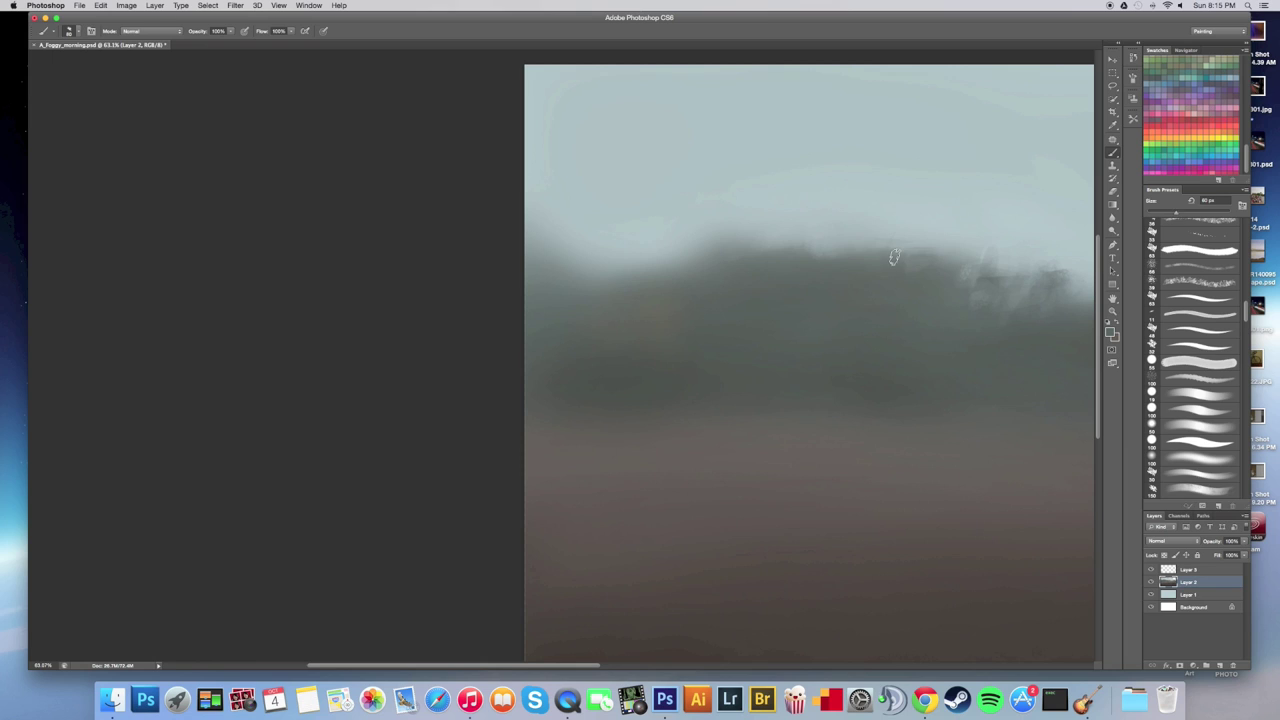
{"action": "mouse_move", "coordinate": [875, 240]}
{"action": "left_mouse_down"}
{"action": "mouse_move", "coordinate": [897, 266]}
{"action": "mouse_move", "coordinate": [911, 257]}
{"action": "mouse_move", "coordinate": [898, 232]}
{"action": "left_mouse_up"}
{"action": "key", "text": "bracketright"}
{"action": "key", "text": "bracketright"}
{"action": "key", "text": "bracketright"}
{"action": "key", "text": "bracketright"}
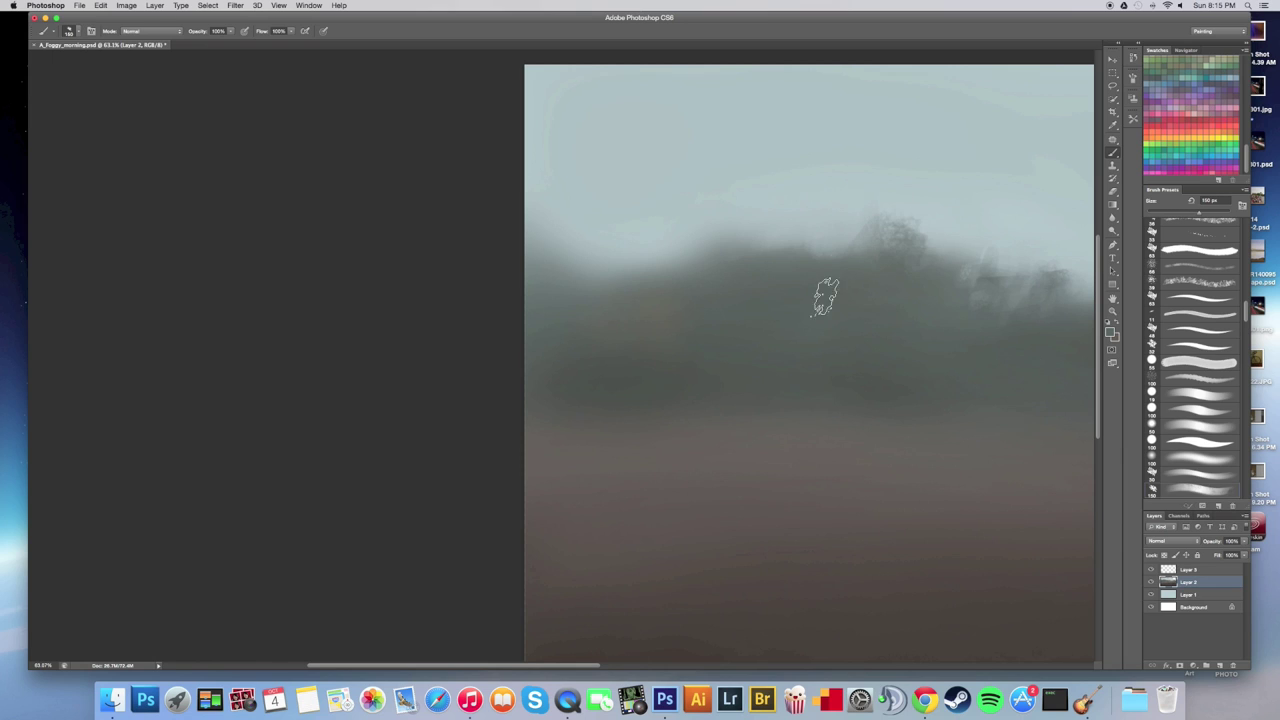
Enlarge the textured brush to 175 px and dab a rounded treetop onto the left end of the tree mass's crest.
{"action": "key", "text": "bracketleft"}
{"action": "key", "text": "bracketleft"}
{"action": "key", "text": "bracketleft"}
{"action": "key", "text": "bracketleft"}
{"action": "key", "text": "bracketright"}
{"action": "key", "text": "bracketright"}
{"action": "key", "text": "bracketright"}
{"action": "key", "text": "bracketright"}
{"action": "key", "text": "bracketright"}
{"action": "left_click_drag", "start_coordinate": [720, 260], "coordinate": [782, 242]}
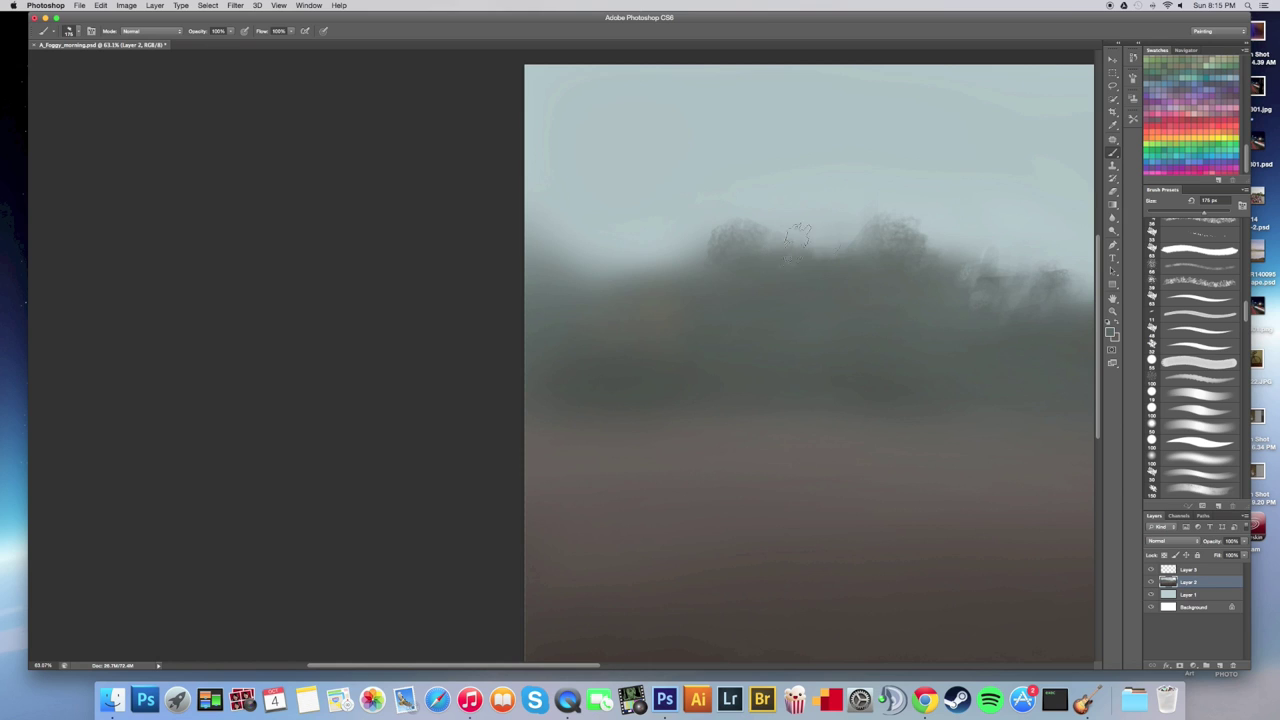
Sample the sky colour and break up the upper edge at the left of the tree line, enlarging the textured brush to 300 px.
{"action": "key", "text": "super+space"}
{"action": "mouse_move", "coordinate": [829, 313]}
{"action": "left_mouse_down"}
{"action": "mouse_move", "coordinate": [749, 326]}
{"action": "mouse_move", "coordinate": [808, 313]}
{"action": "left_mouse_up"}
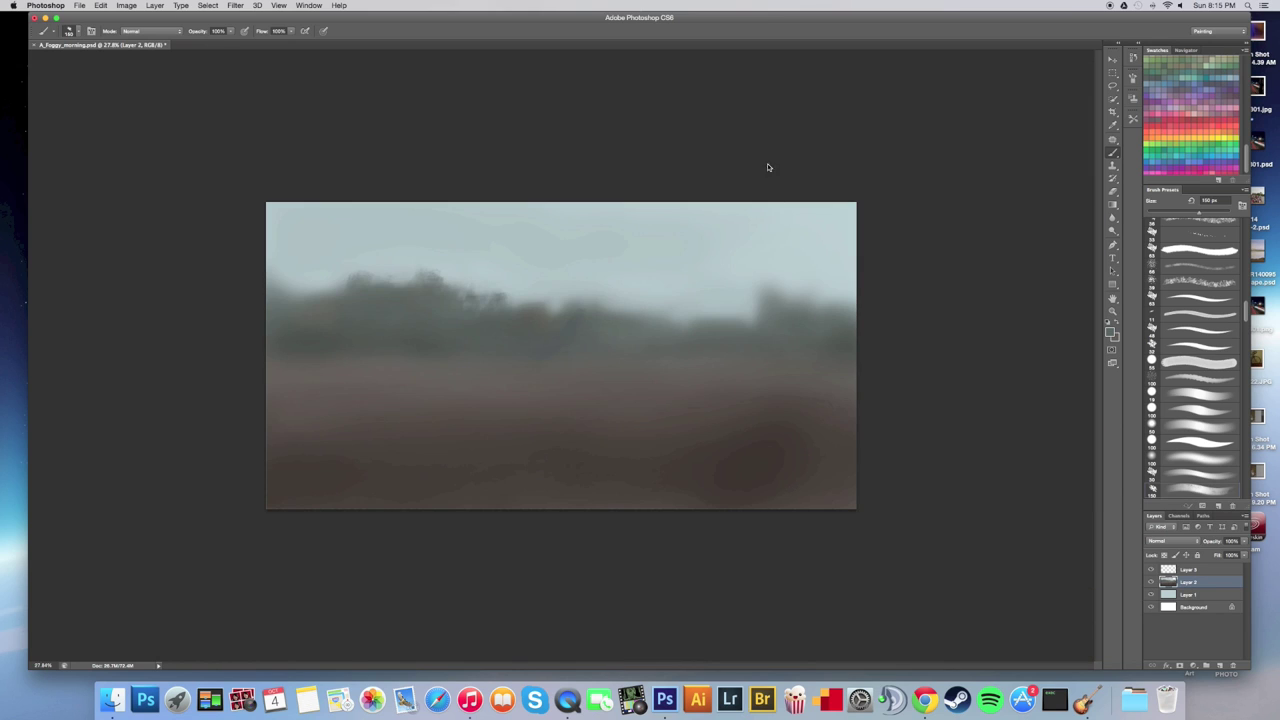
{"action": "left_click", "coordinate": [326, 249], "text": "alt"}
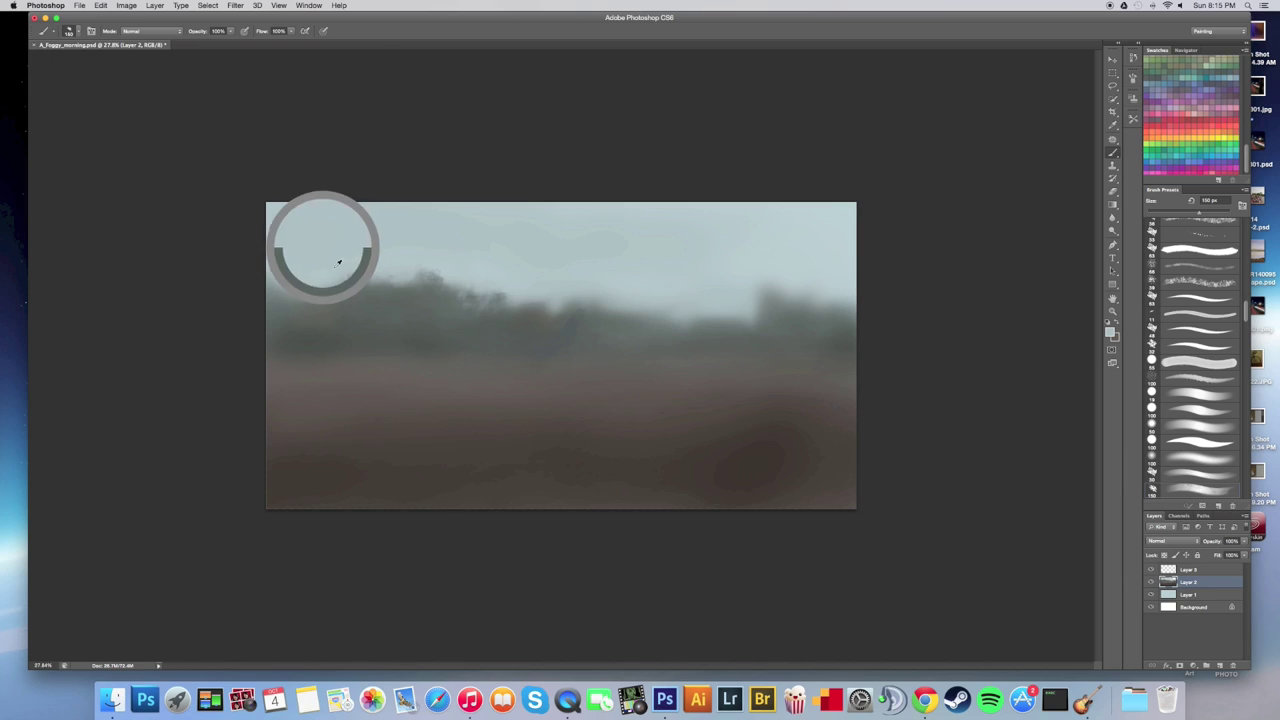
{"action": "key", "text": "bracketright"}
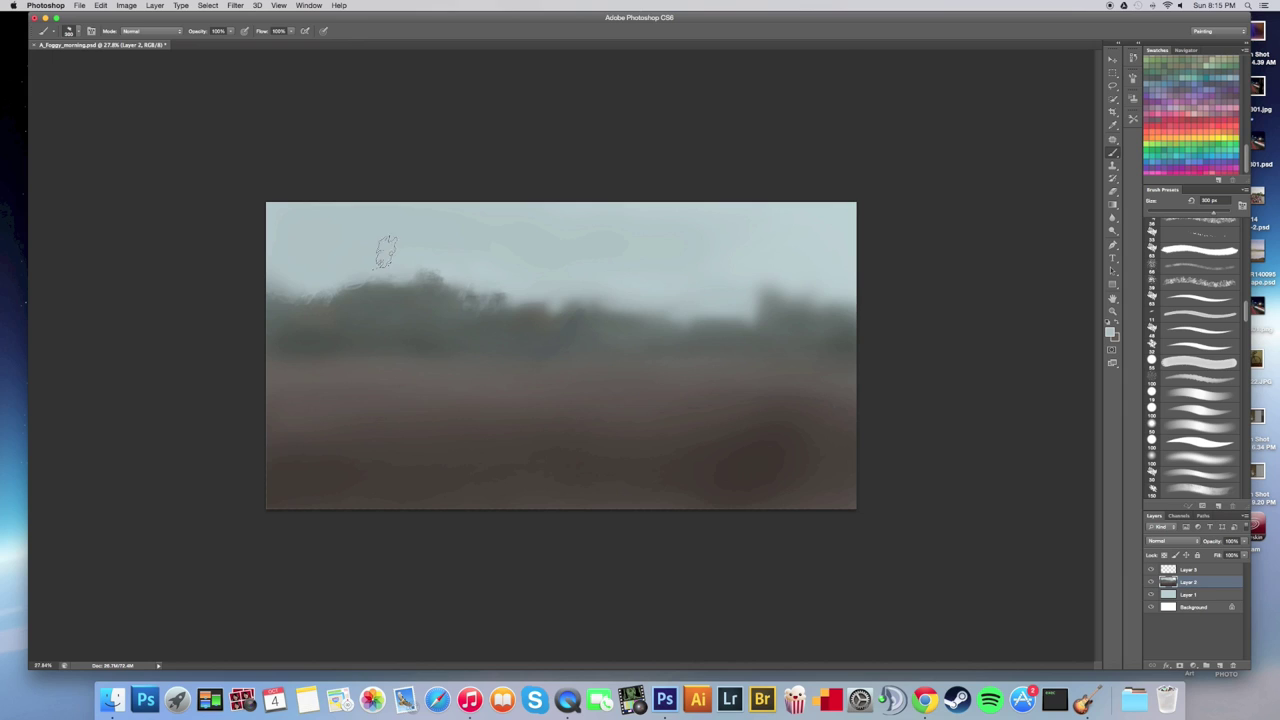
Enlarge the textured brush to 400 px and stamp speckled sky gaps into the right side of the large tree mass.
{"action": "key", "text": "bracketleft"}
{"action": "key", "text": "bracketleft"}
{"action": "key", "text": "bracketleft"}
{"action": "key", "text": "bracketright"}
{"action": "key", "text": "bracketright"}
{"action": "key", "text": "bracketright"}
{"action": "key", "text": "bracketright"}
{"action": "key", "text": "bracketright"}
{"action": "left_click", "coordinate": [456, 306]}
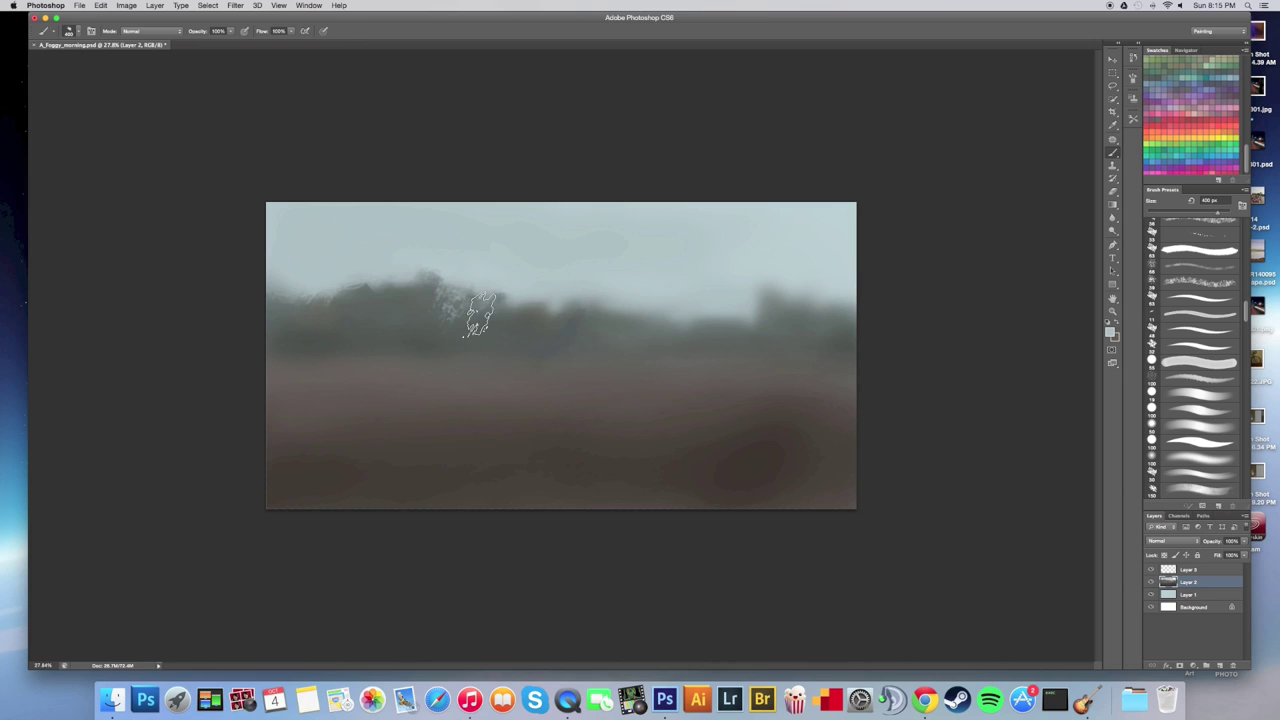
Reduce the brush to 30 px and choose a darker grey-green (#353d37) as the foreground colour.
{"action": "key", "text": "bracketleft"}
{"action": "key", "text": "bracketleft"}
{"action": "key", "text": "bracketleft"}
{"action": "key", "text": "bracketleft"}
{"action": "key", "text": "bracketleft"}
{"action": "key", "text": "bracketleft"}
{"action": "key", "text": "bracketleft"}
{"action": "key", "text": "bracketleft"}
{"action": "key", "text": "bracketleft"}
{"action": "key", "text": "bracketleft"}
{"action": "left_click", "coordinate": [1110, 332]}
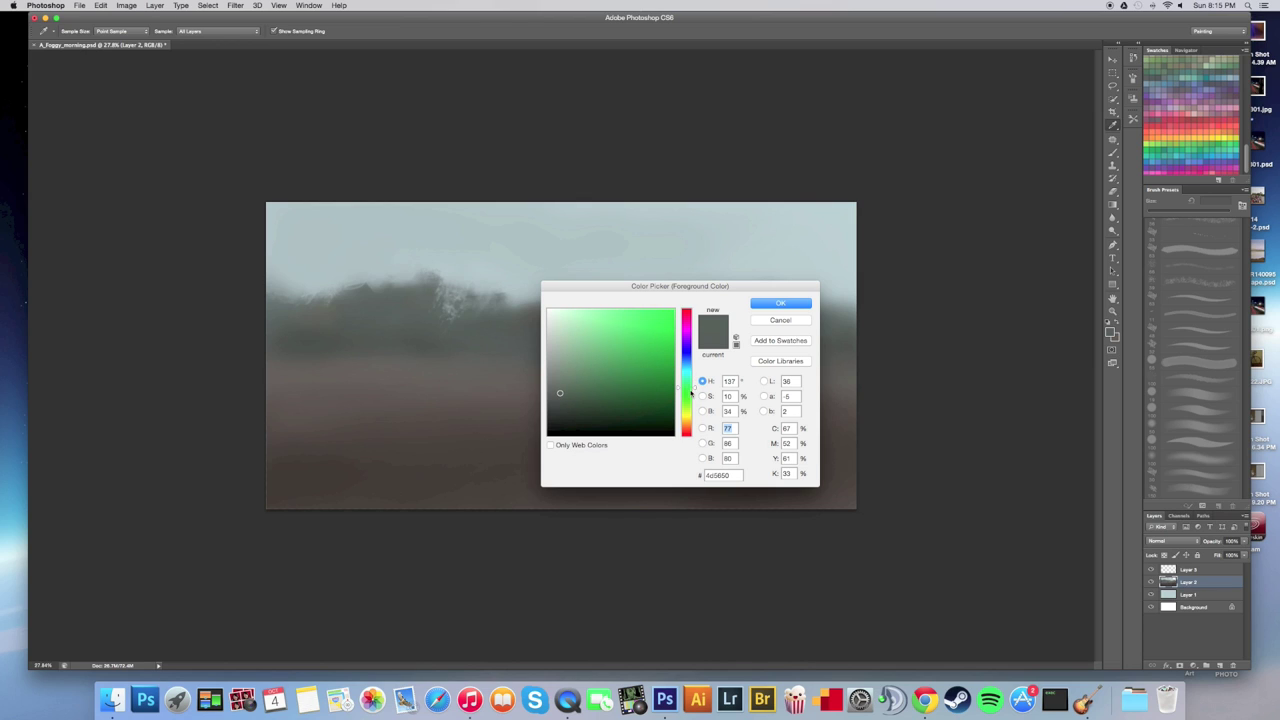
{"action": "left_click", "coordinate": [565, 405]}
{"action": "left_click", "coordinate": [783, 303]}
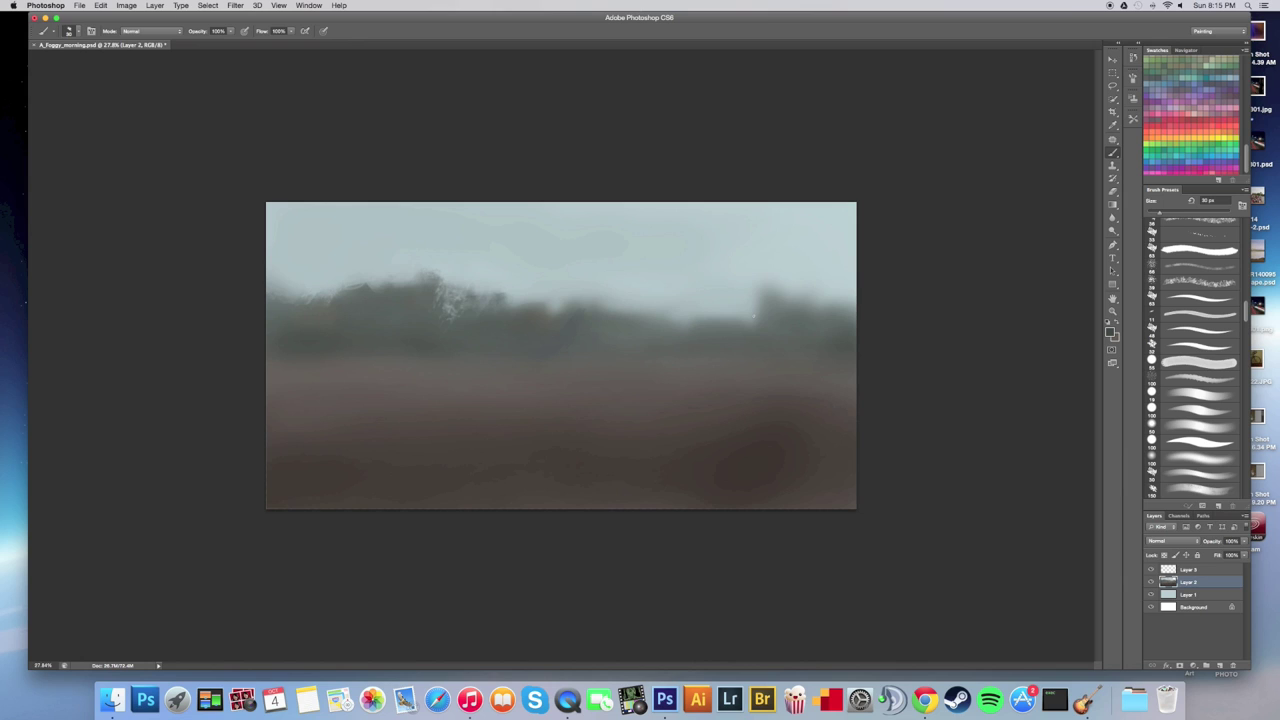
Switch to the crescent-shaped textured brush preset and reduce it to 250 px.
{"action": "left_click", "coordinate": [77, 30]}
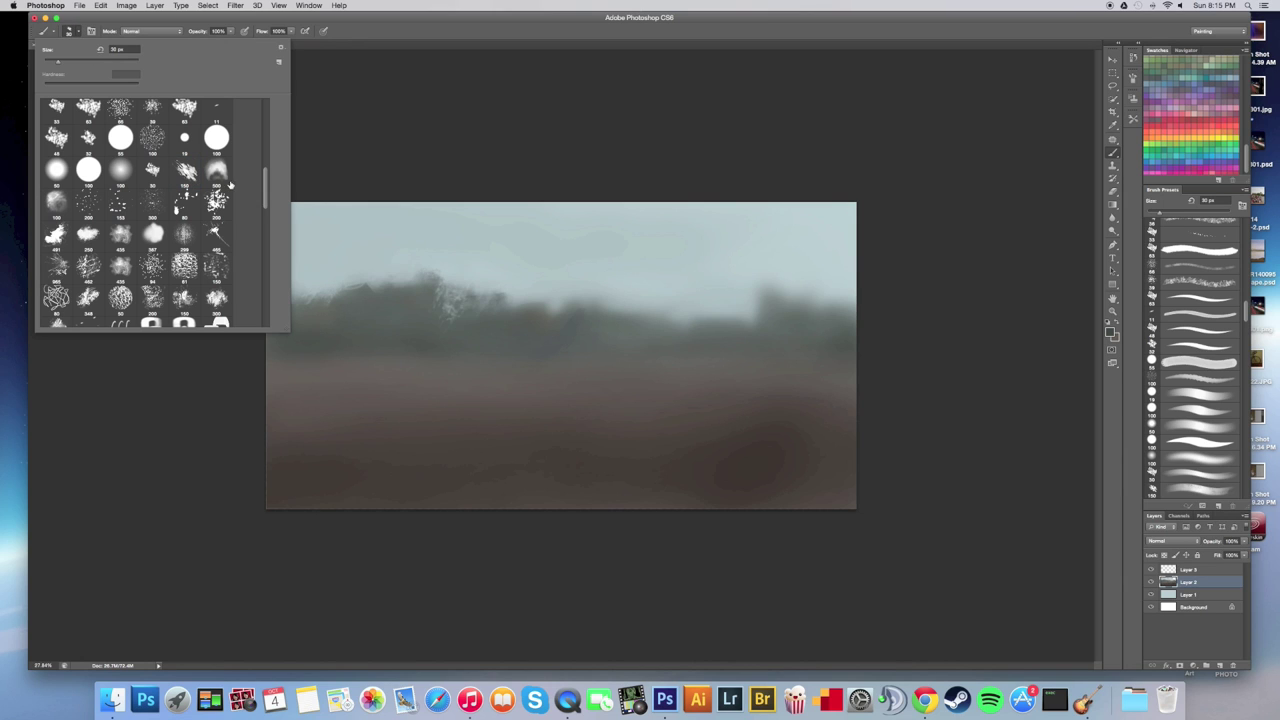
{"action": "left_click", "coordinate": [218, 172]}
{"action": "left_click", "coordinate": [77, 30]}
{"action": "key", "text": "bracketleft"}
{"action": "key", "text": "bracketleft"}
{"action": "key", "text": "bracketleft"}
{"action": "key", "text": "bracketleft"}
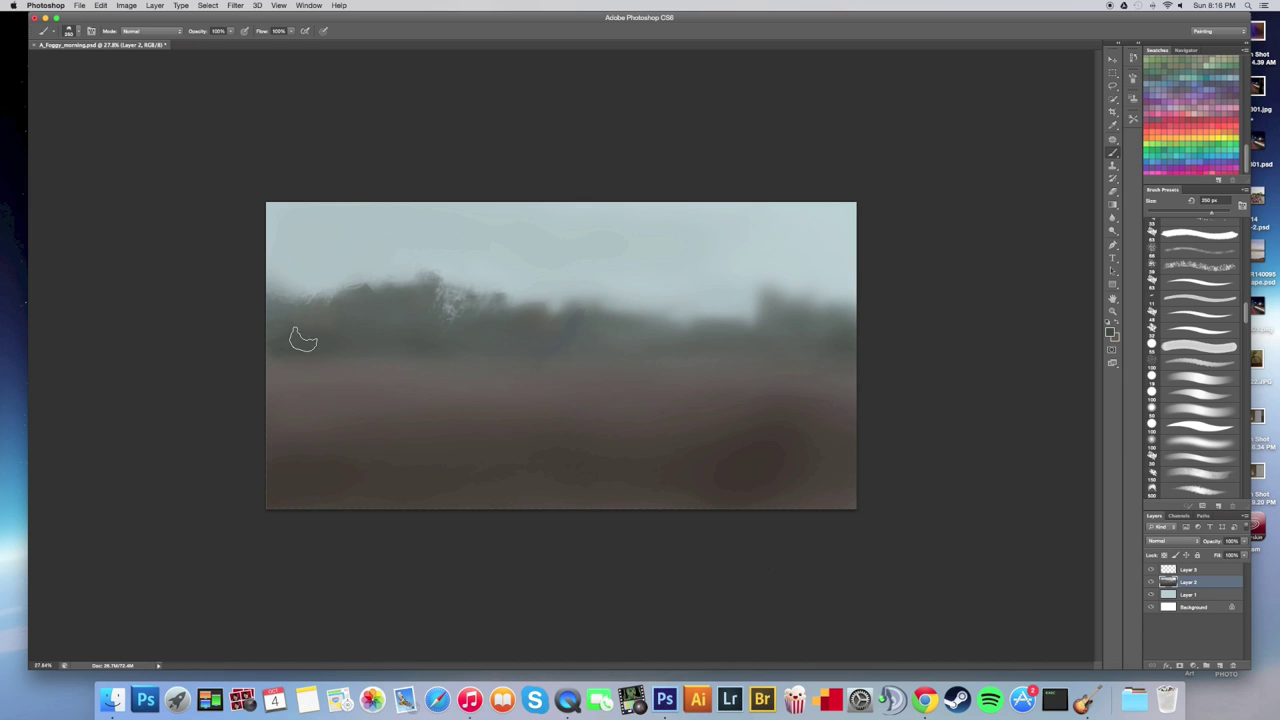
Enlarge the crescent brush and choose an even darker grey-green as the foreground colour.
{"action": "key", "text": "bracketright"}
{"action": "key", "text": "bracketright"}
{"action": "key", "text": "bracketright"}
{"action": "key", "text": "bracketright"}
{"action": "left_click", "coordinate": [1110, 332]}
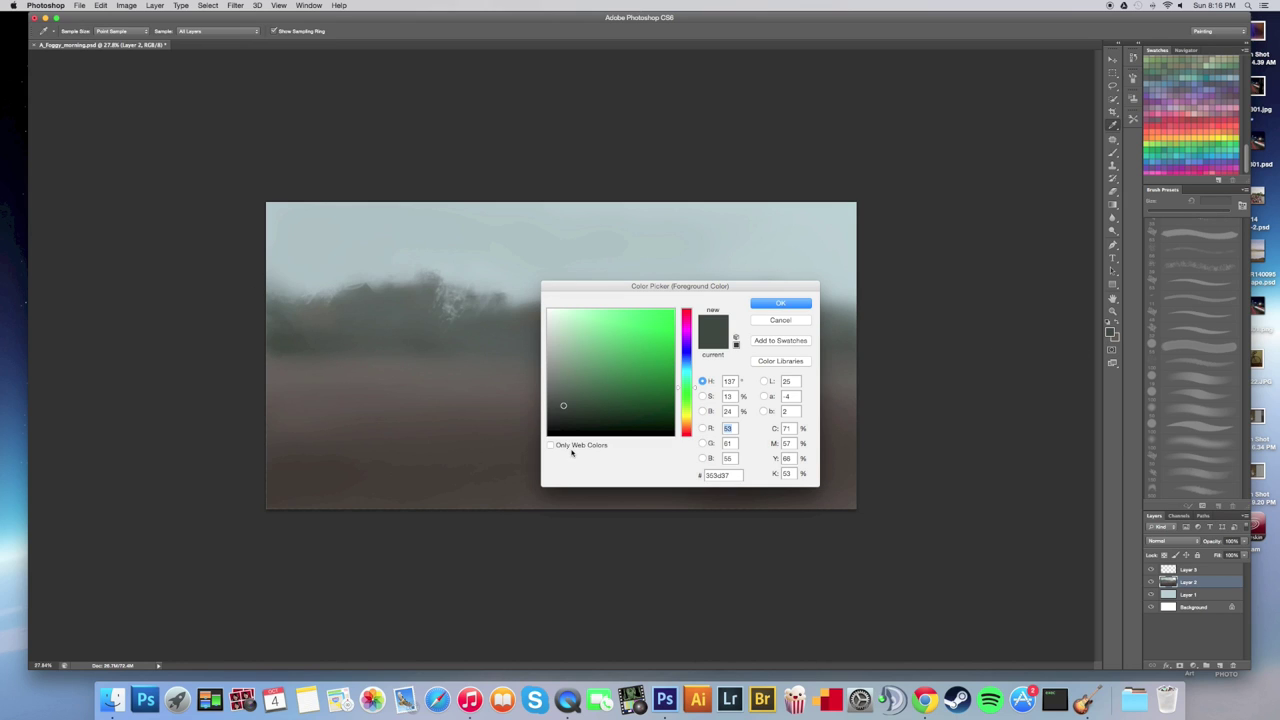
{"action": "left_click", "coordinate": [688, 398]}
{"action": "left_click", "coordinate": [561, 413]}
{"action": "left_click", "coordinate": [775, 304]}
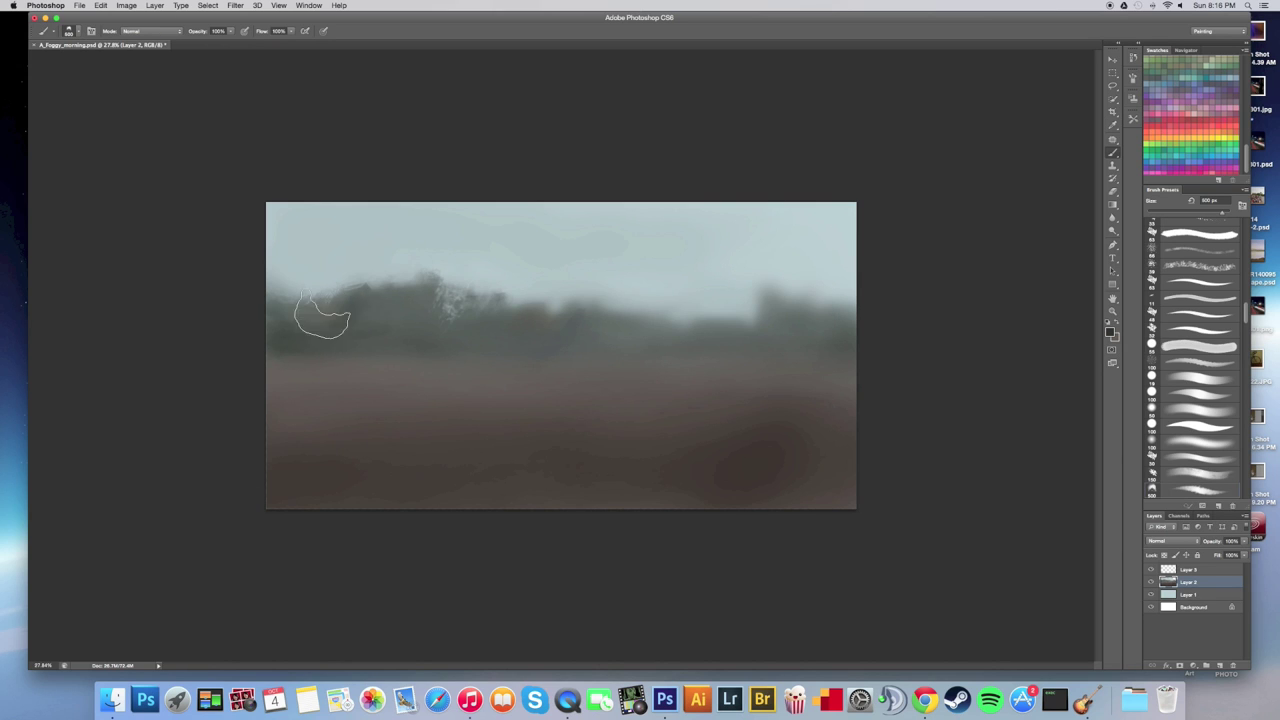
Paint dark foliage masses from the left end to the middle of the tree line, reducing the brush to 250 px for finer clumps.
{"action": "left_click_drag", "start_coordinate": [328, 327], "coordinate": [306, 339]}
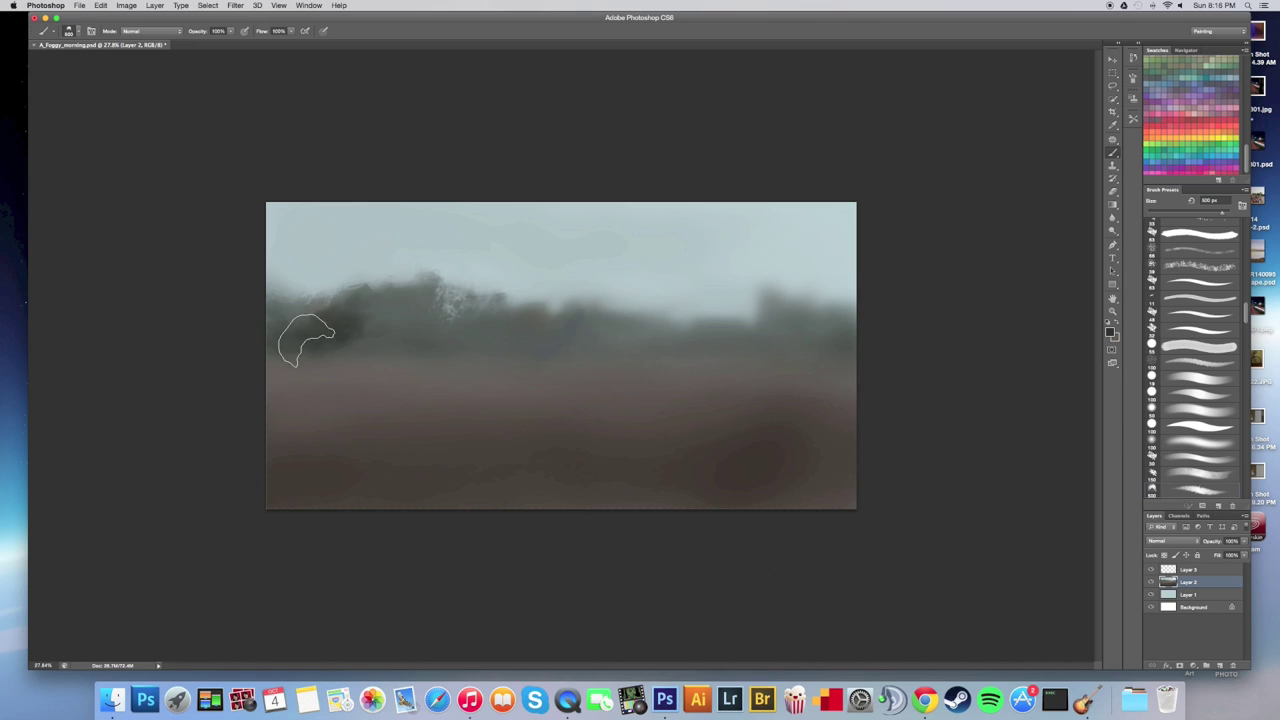
{"action": "left_click", "coordinate": [354, 332], "text": "alt"}
{"action": "mouse_move", "coordinate": [409, 346]}
{"action": "left_mouse_down"}
{"action": "mouse_move", "coordinate": [358, 335]}
{"action": "mouse_move", "coordinate": [384, 323]}
{"action": "mouse_move", "coordinate": [454, 337]}
{"action": "mouse_move", "coordinate": [443, 300]}
{"action": "mouse_move", "coordinate": [380, 329]}
{"action": "mouse_move", "coordinate": [602, 332]}
{"action": "left_mouse_up"}
{"action": "key", "text": "bracketleft"}
{"action": "key", "text": "bracketleft"}
{"action": "key", "text": "bracketleft"}
{"action": "left_click_drag", "start_coordinate": [544, 329], "coordinate": [432, 312]}
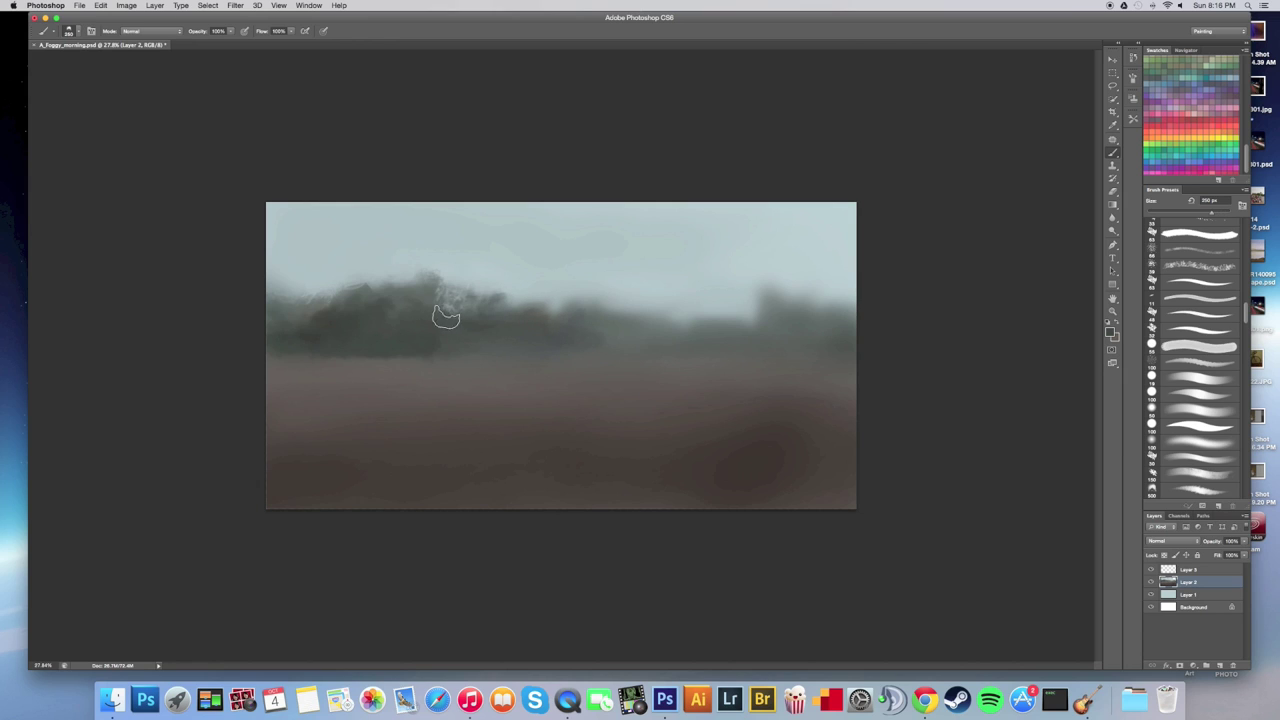
Deepen the dark foliage at the left end of the tree line and bring the crescent brush to 150 px.
{"action": "key", "text": "bracketright"}
{"action": "left_click_drag", "start_coordinate": [325, 318], "coordinate": [290, 326]}
{"action": "key", "text": "bracketright"}
{"action": "key", "text": "bracketright"}
{"action": "key", "text": "bracketleft"}
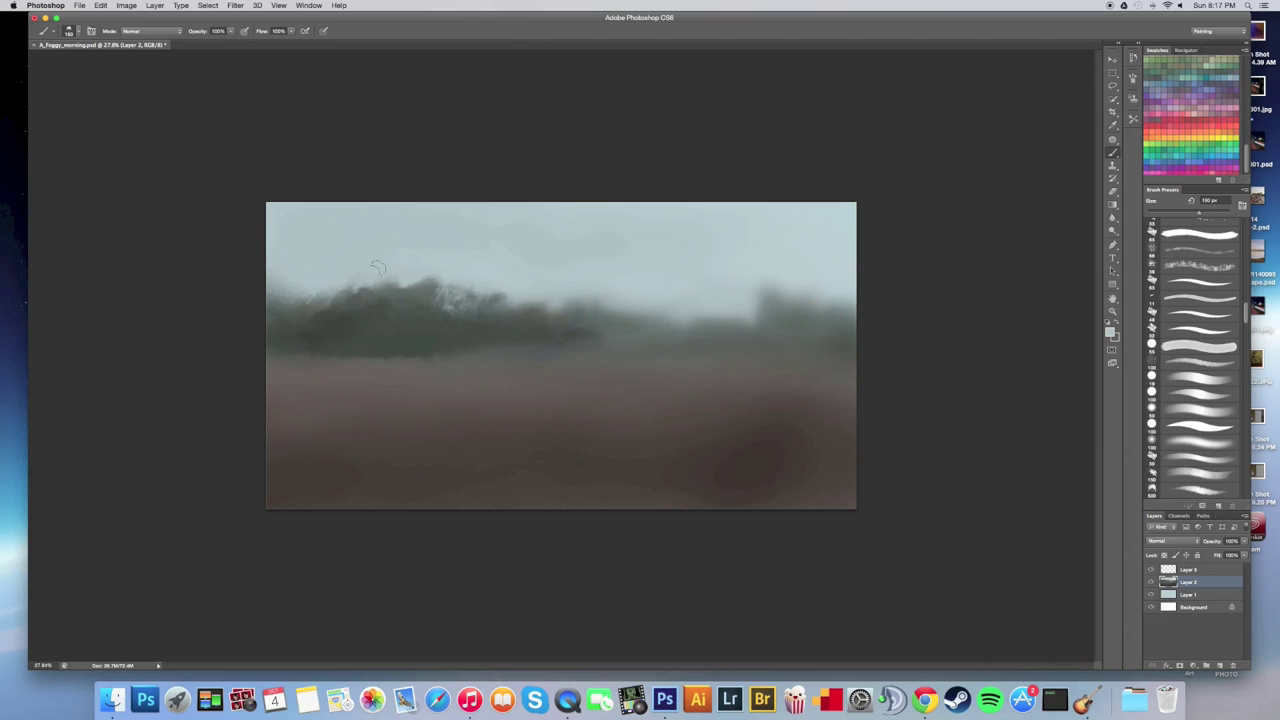
Carve sky-coloured gaps around the foliage on the right slope of the large tree mass with the 150 px crescent brush.
{"action": "left_click_drag", "start_coordinate": [385, 312], "coordinate": [465, 310]}
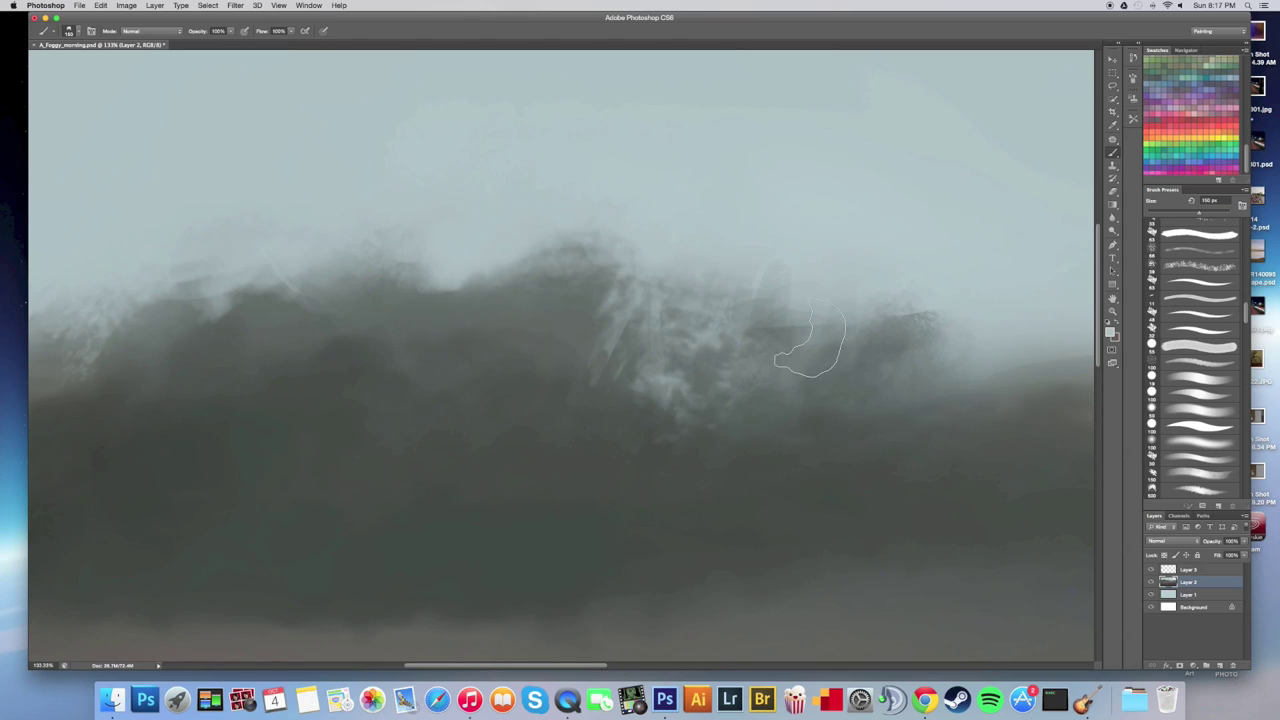
{"action": "left_click_drag", "start_coordinate": [914, 308], "coordinate": [834, 330]}
{"action": "left_click_drag", "start_coordinate": [875, 403], "coordinate": [760, 400]}
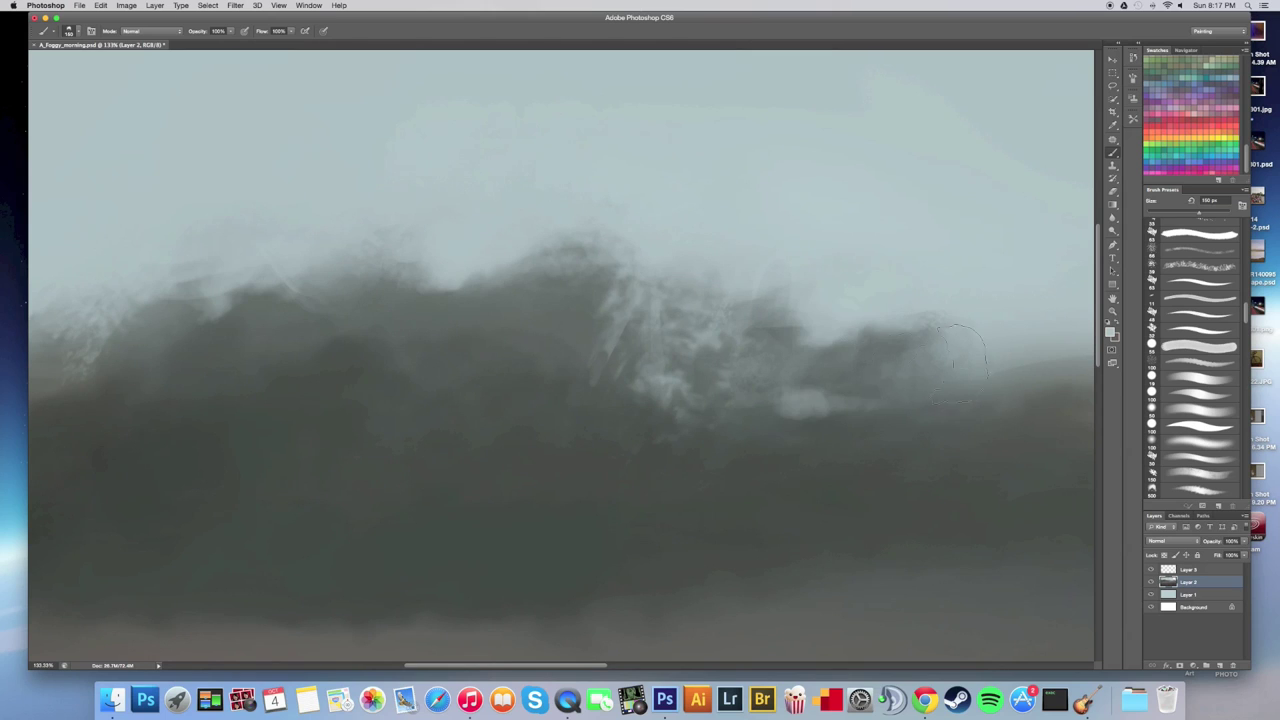
{"action": "left_click_drag", "start_coordinate": [725, 350], "coordinate": [790, 310]}
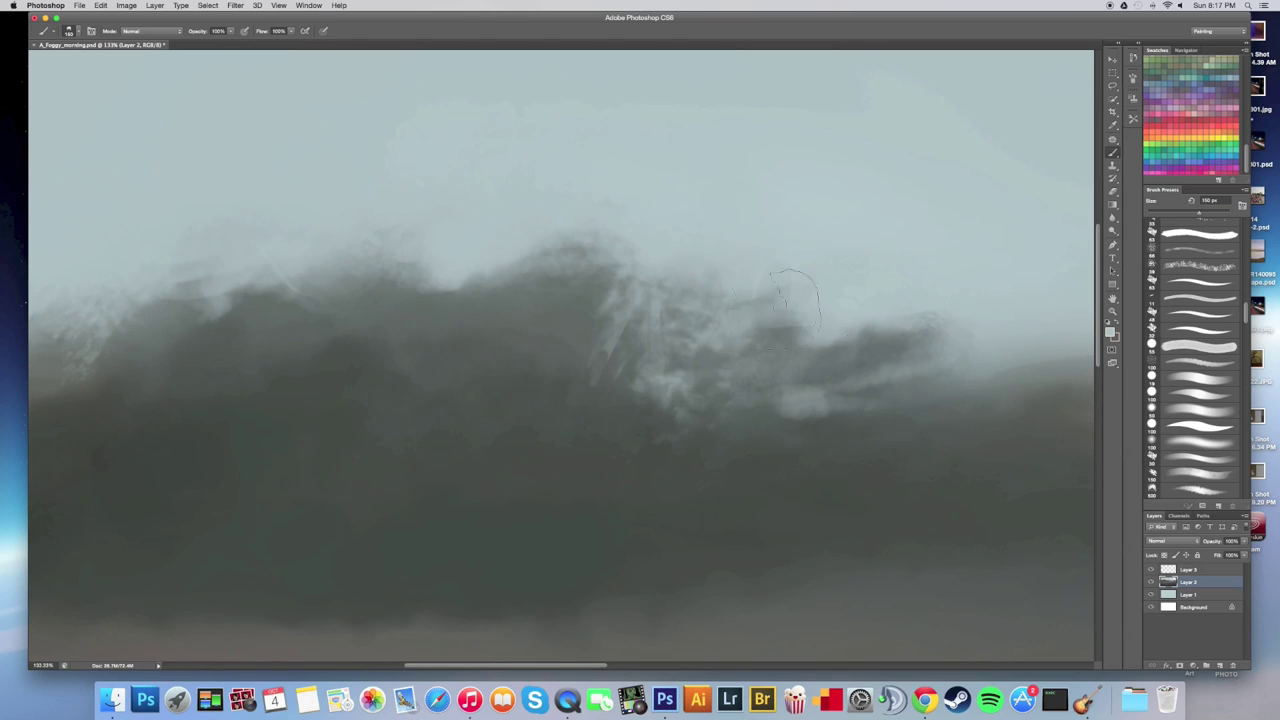
{"action": "left_click_drag", "start_coordinate": [760, 270], "coordinate": [690, 245]}
{"action": "mouse_move", "coordinate": [795, 355]}
{"action": "left_mouse_down"}
{"action": "mouse_move", "coordinate": [709, 360]}
{"action": "mouse_move", "coordinate": [851, 346]}
{"action": "left_mouse_up"}
Sample a dark tone from the tree line and darken the foliage near its middle with a smaller crescent brush.
{"action": "left_click", "coordinate": [529, 302], "text": "alt"}
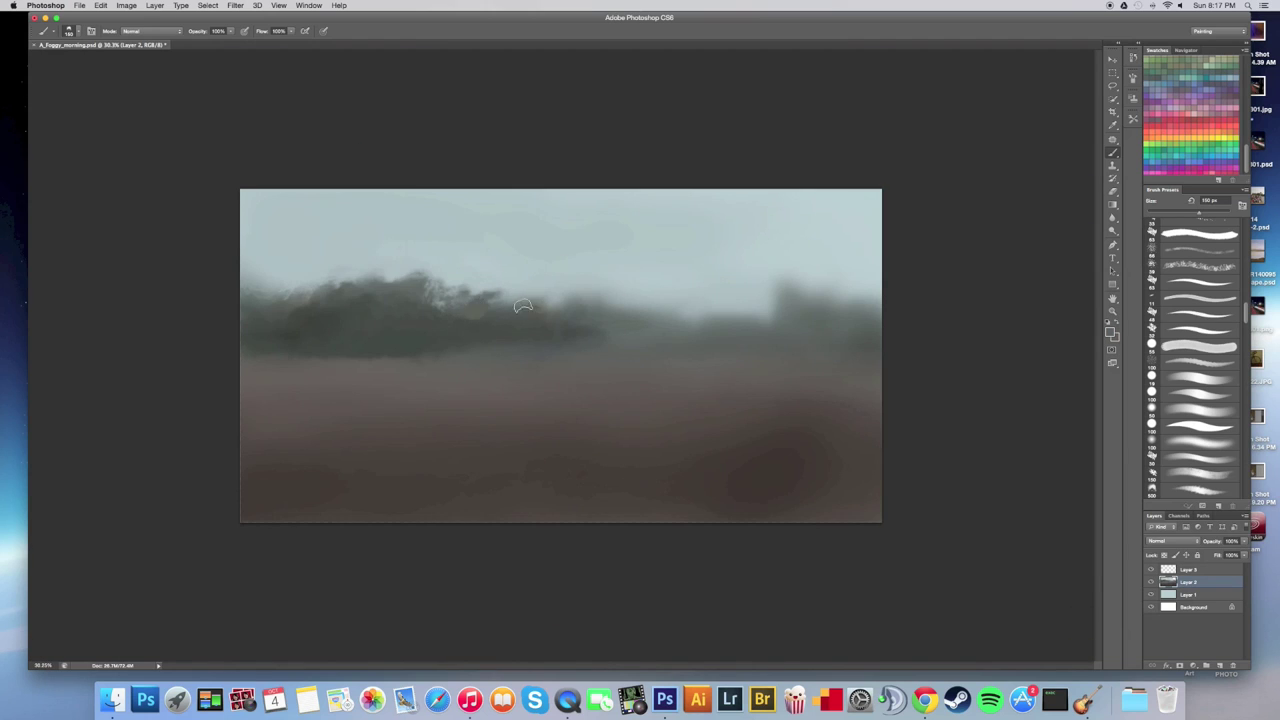
{"action": "key", "text": "bracketleft"}
{"action": "key", "text": "bracketleft"}
{"action": "key", "text": "bracketleft"}
{"action": "scroll", "coordinate": [1246, 133], "scroll_direction": "up", "scroll_amount": 5}
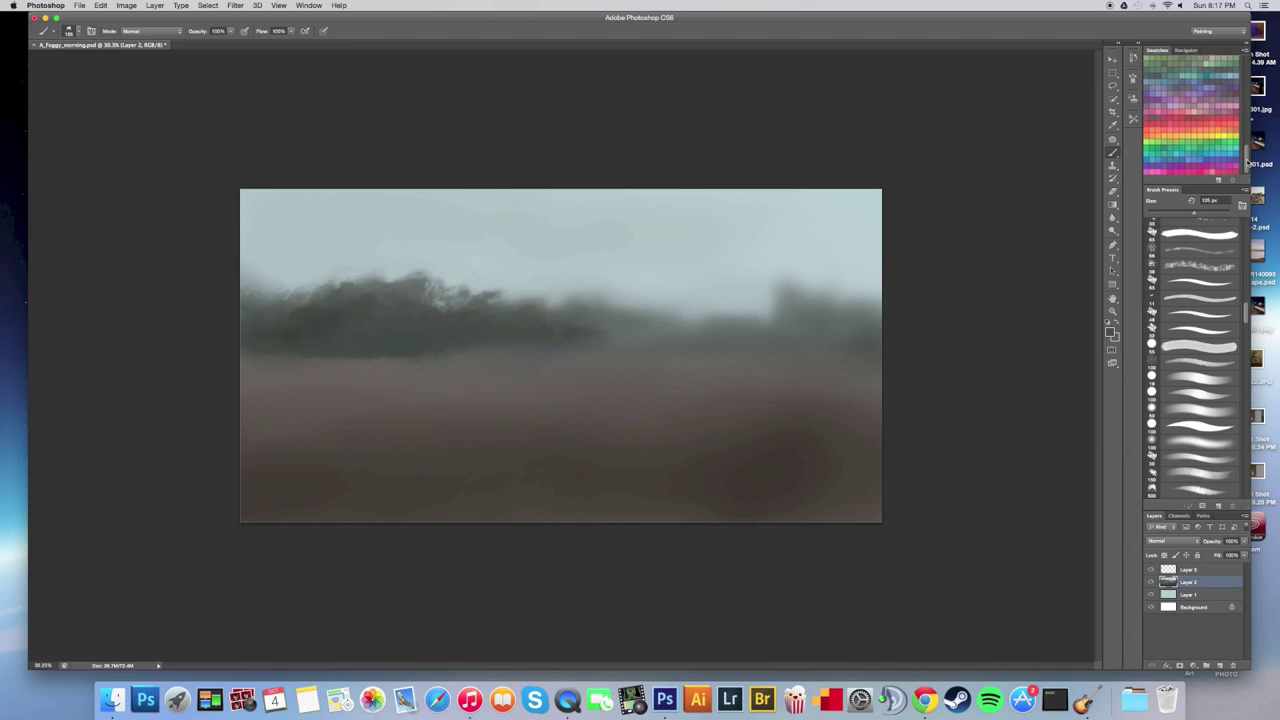
{"action": "scroll", "coordinate": [1246, 143], "scroll_direction": "up", "scroll_amount": 5}
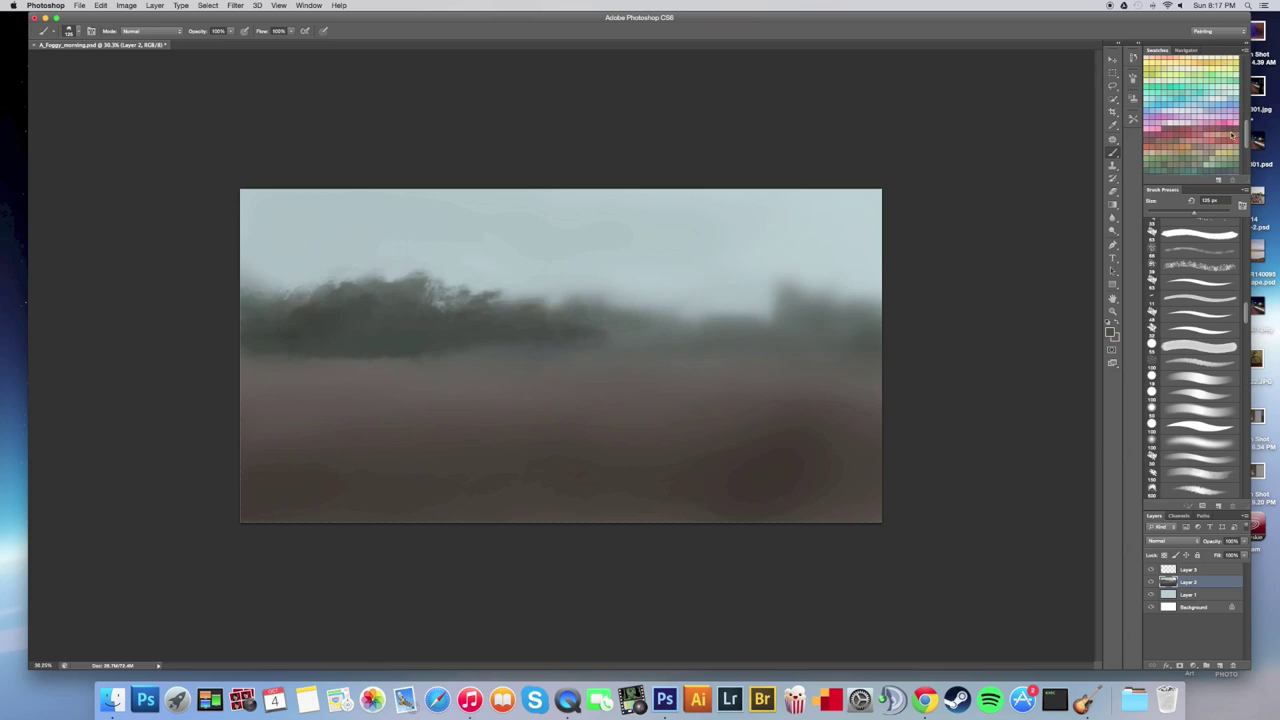
Choose a dark green-grey (#333a32) and paint darker foliage on the left and middle of the tree line, enlarging the brush.
{"action": "left_click", "coordinate": [1110, 331]}
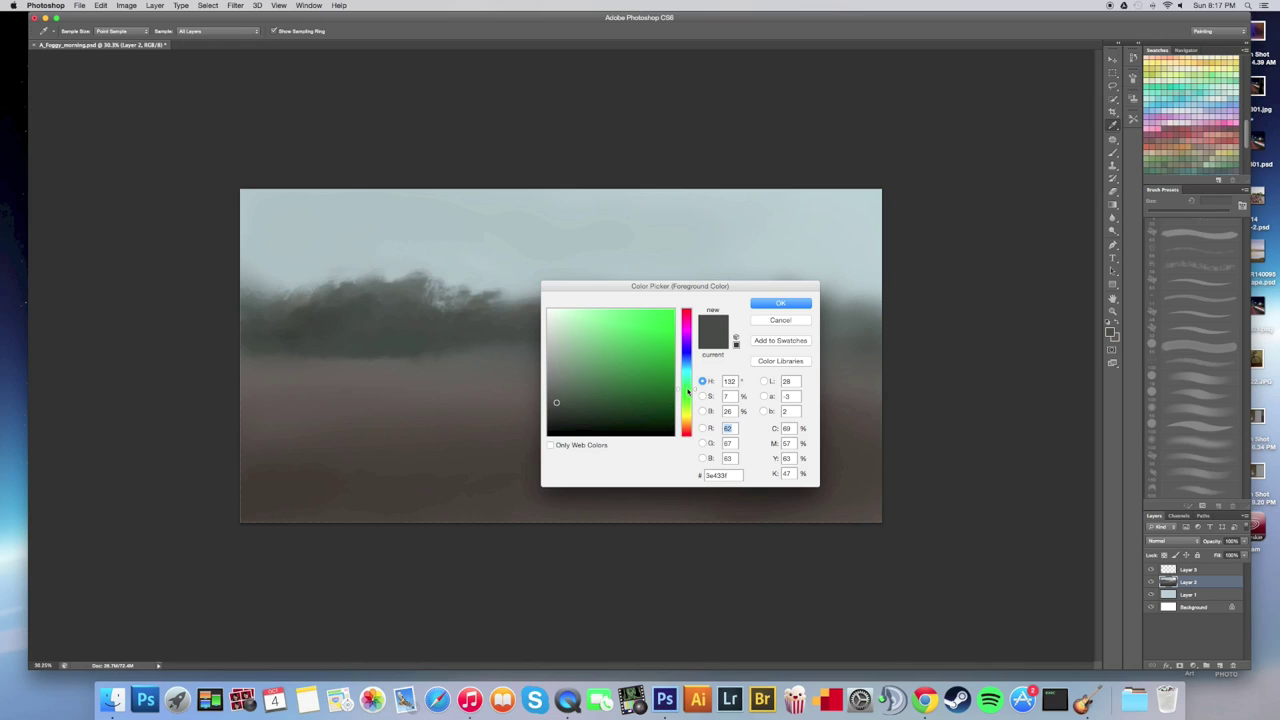
{"action": "left_click", "coordinate": [372, 329]}
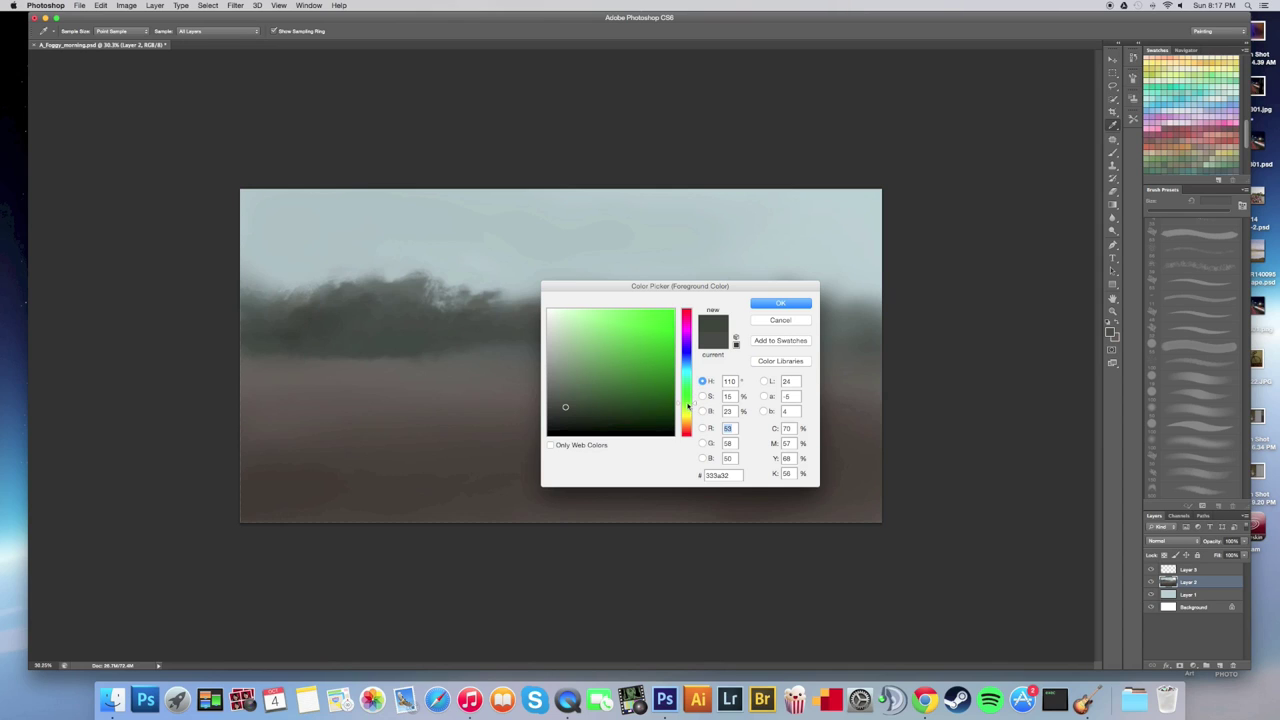
{"action": "left_click", "coordinate": [780, 303]}
{"action": "key", "text": "b"}
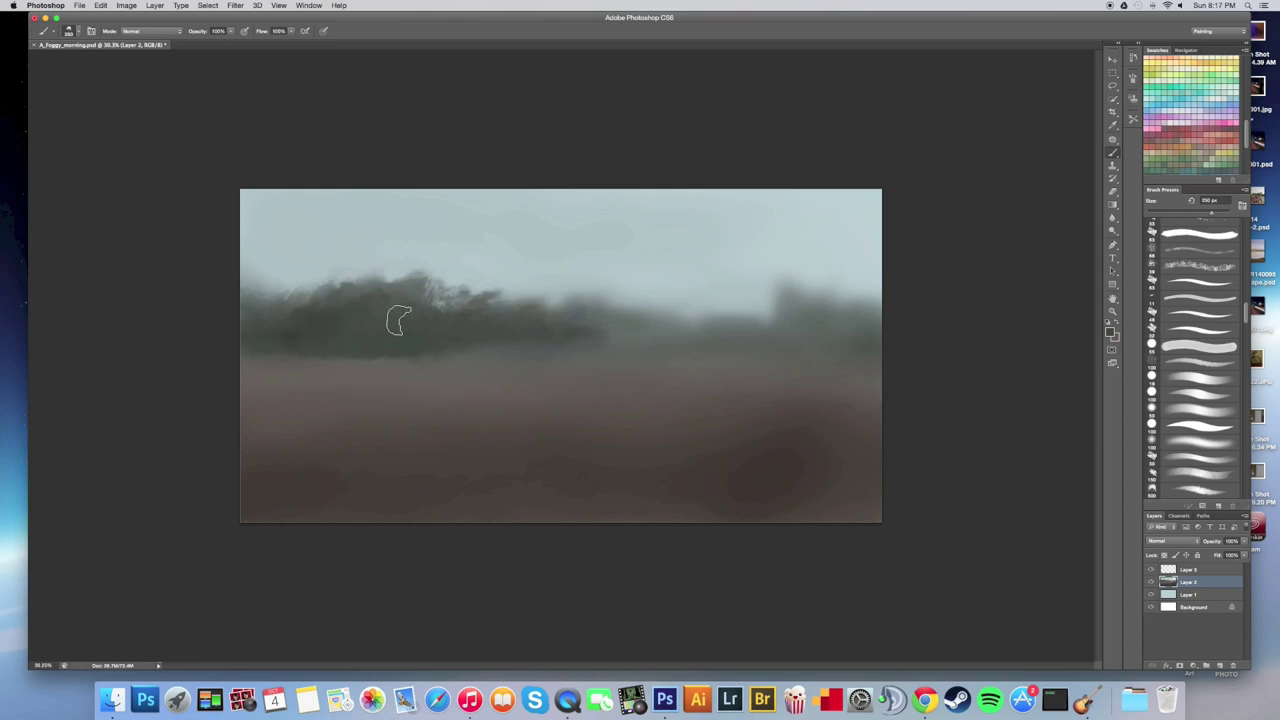
{"action": "left_click", "coordinate": [377, 340]}
{"action": "key", "text": "bracketright"}
{"action": "key", "text": "bracketright"}
{"action": "key", "text": "bracketright"}
{"action": "left_click", "coordinate": [592, 310]}
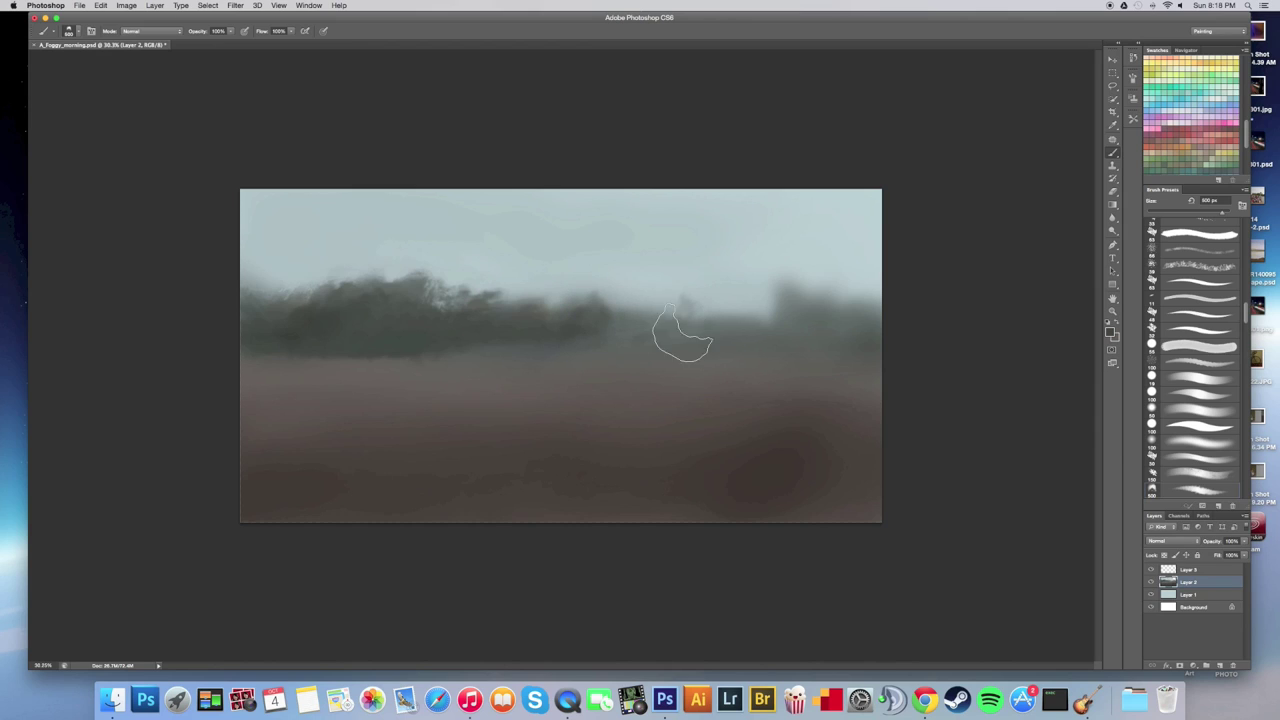
Pick a muted reddish-brown swatch, dab subtle warm accents into the tree line and shrink the crescent brush.
{"action": "double_click", "coordinate": [1186, 141]}
{"action": "left_click", "coordinate": [740, 328]}
{"action": "key", "text": "bracketleft"}
{"action": "key", "text": "bracketleft"}
{"action": "key", "text": "bracketleft"}
{"action": "key", "text": "bracketleft"}
{"action": "key", "text": "bracketleft"}
{"action": "key", "text": "bracketleft"}
{"action": "key", "text": "bracketleft"}
{"action": "key", "text": "bracketleft"}
Sample the sky colour and texture the upper edge of the low trees between the middle clump and the right-hand trees.
{"action": "left_click", "coordinate": [546, 294], "text": "alt"}
{"action": "key", "text": "bracketright"}
{"action": "key", "text": "bracketright"}
{"action": "key", "text": "bracketright"}
{"action": "left_click", "coordinate": [677, 271], "text": "alt"}
{"action": "left_click", "coordinate": [684, 258], "text": "alt"}
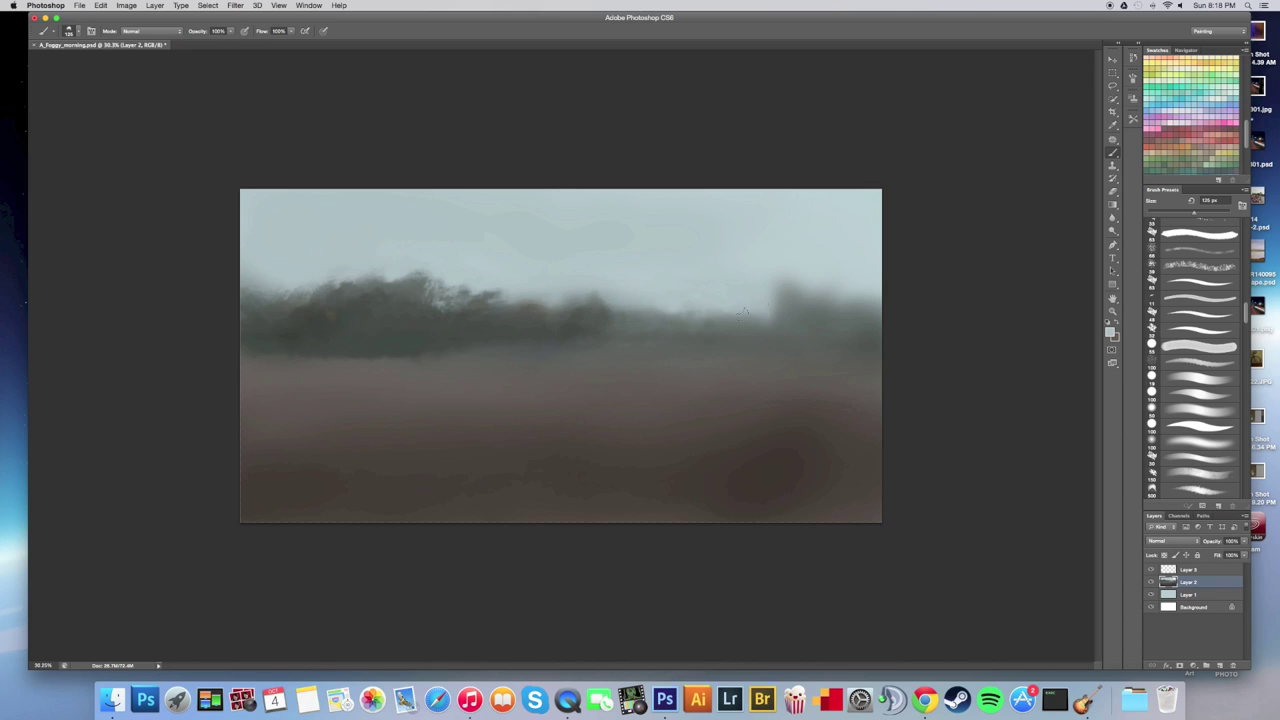
Enlarge the crescent brush greatly and paint broad diagonal streaks of dark brown across the foreground field.
{"action": "key", "text": "bracketright"}
{"action": "key", "text": "bracketright"}
{"action": "key", "text": "bracketright"}
{"action": "key", "text": "bracketright"}
{"action": "key", "text": "bracketright"}
{"action": "key", "text": "bracketleft"}
{"action": "key", "text": "bracketleft"}
{"action": "key", "text": "bracketleft"}
{"action": "key", "text": "bracketleft"}
{"action": "key", "text": "bracketright"}
{"action": "key", "text": "bracketright"}
{"action": "key", "text": "bracketright"}
{"action": "key", "text": "bracketright"}
{"action": "key", "text": "bracketright"}
{"action": "key", "text": "bracketright"}
{"action": "key", "text": "bracketright"}
{"action": "key", "text": "bracketright"}
{"action": "key", "text": "bracketright"}
{"action": "key", "text": "bracketright"}
{"action": "left_click_drag", "start_coordinate": [843, 456], "coordinate": [510, 595]}
Dab muted green and reddish-brown swatch tones into the lower foreground and soften the streaks with a sampled dark brown.
{"action": "left_click", "coordinate": [632, 500]}
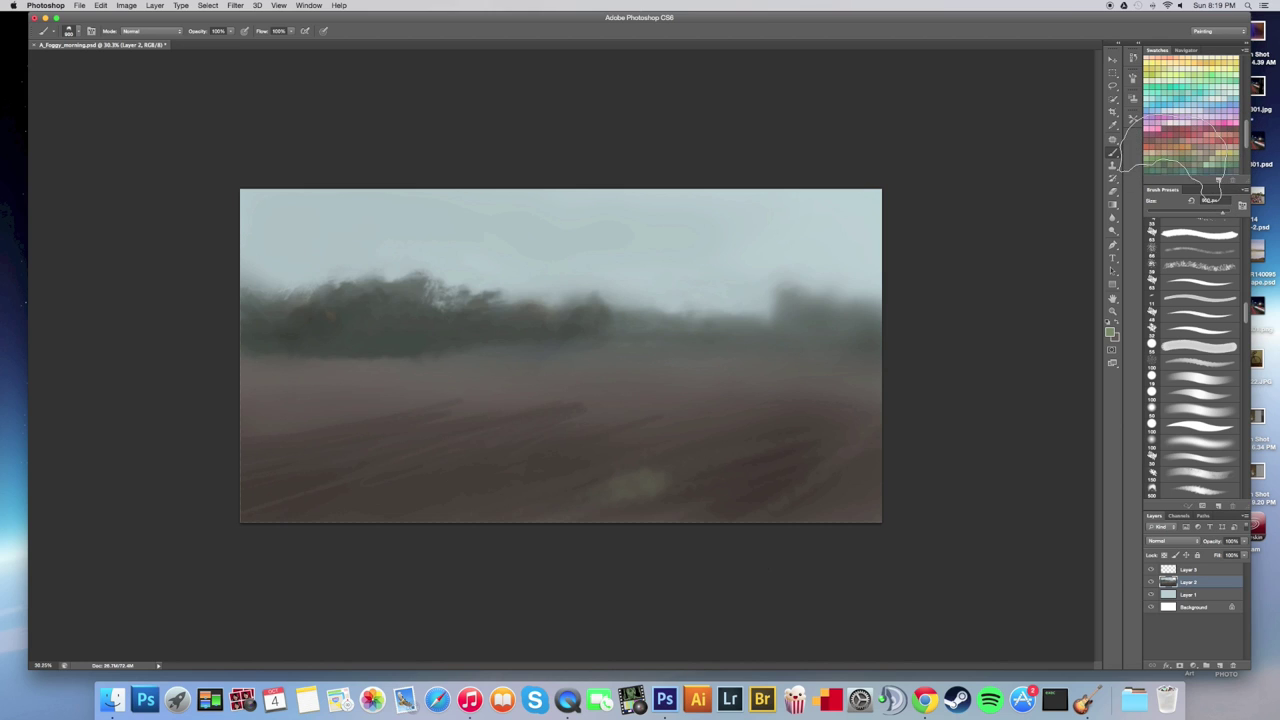
{"action": "left_click", "coordinate": [1240, 128]}
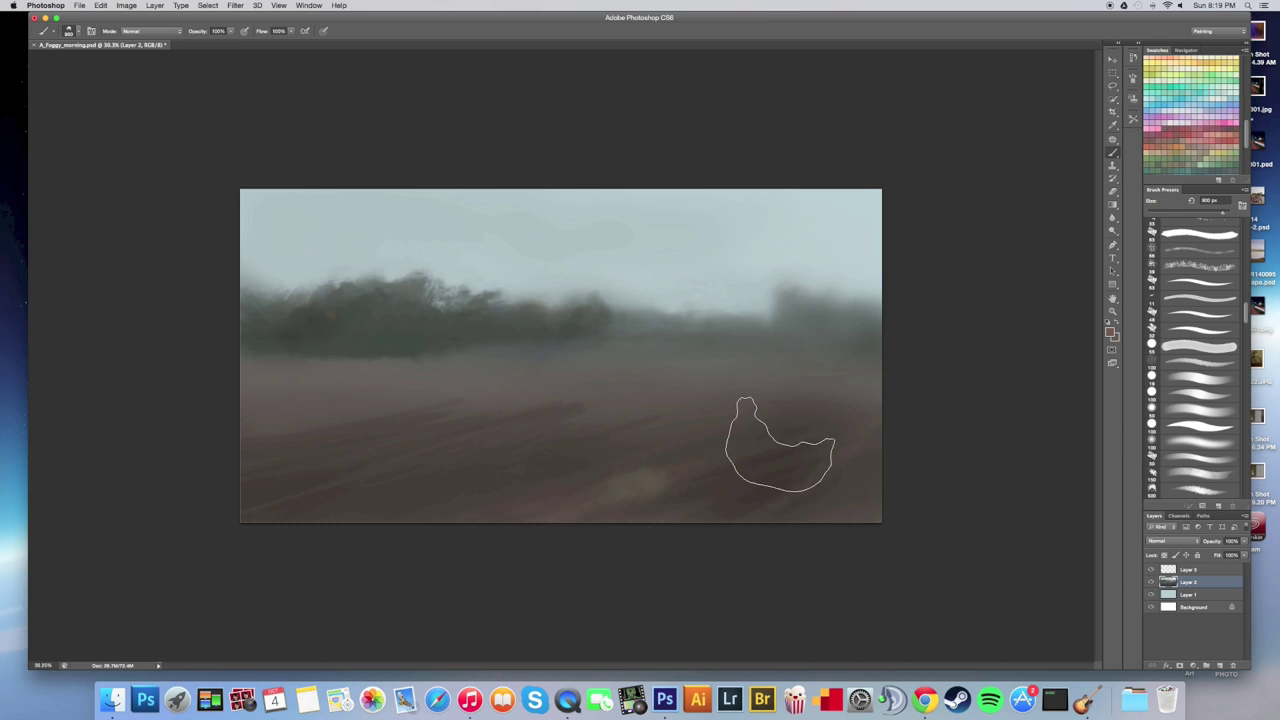
{"action": "left_click", "coordinate": [610, 463], "text": "alt"}
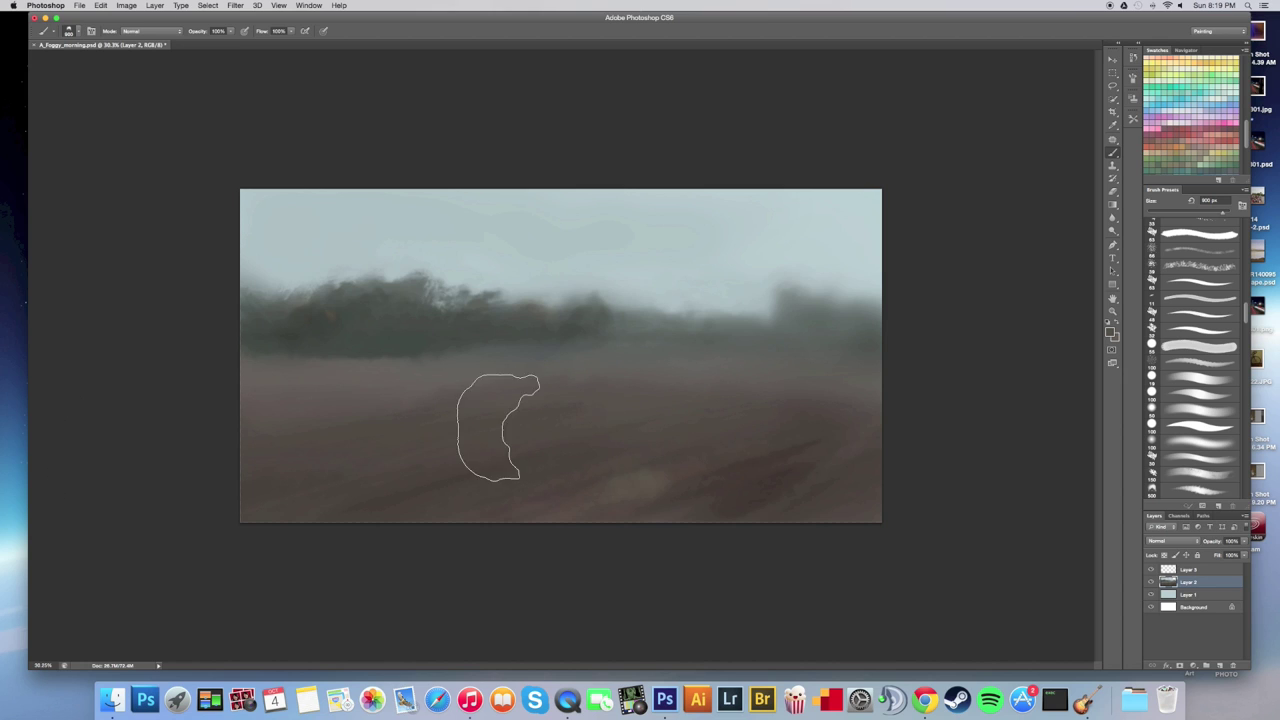
{"action": "left_click_drag", "start_coordinate": [786, 419], "coordinate": [751, 263]}
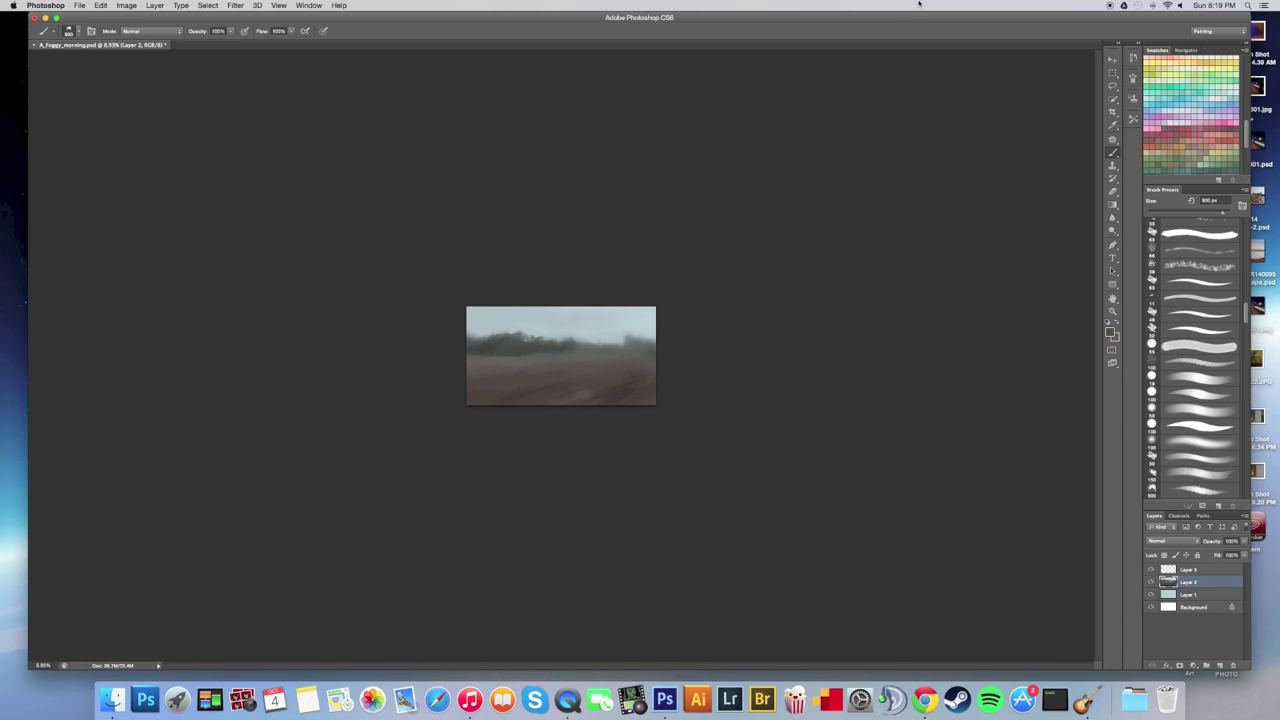
Switch to the 150 px textured foliage brush and sample a dark brown from the foreground field.
{"action": "left_click", "coordinate": [72, 31]}
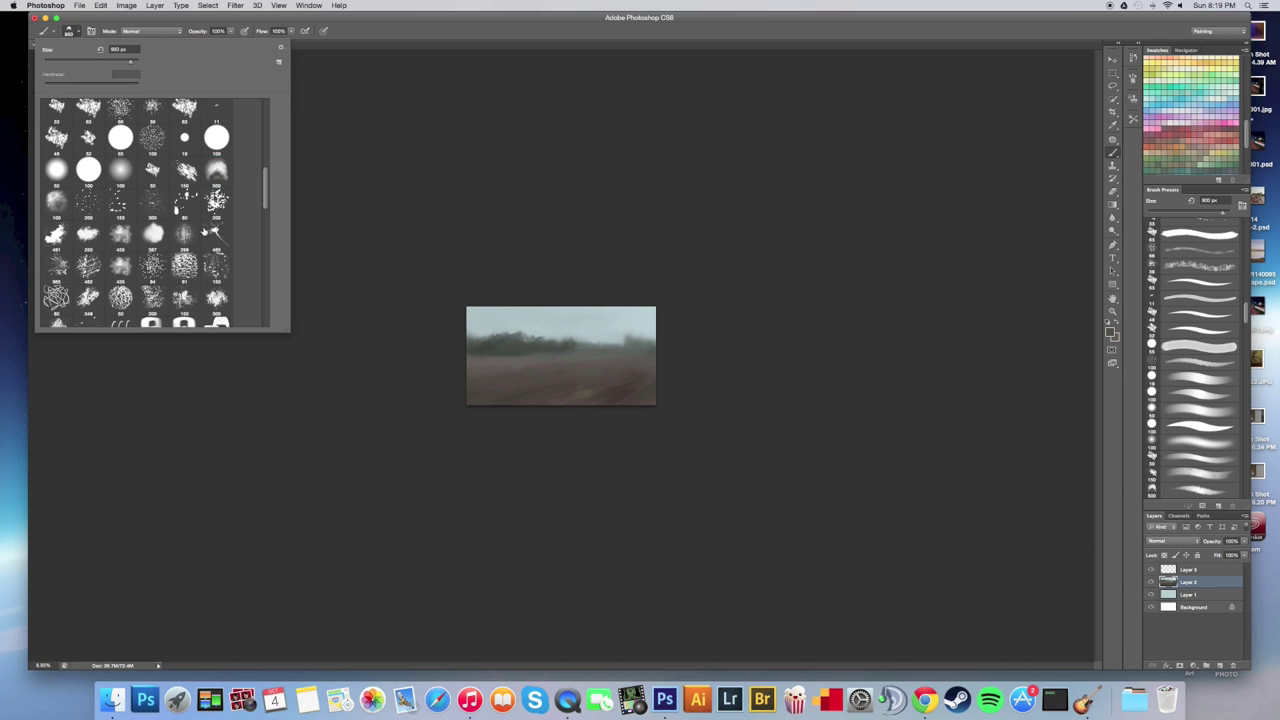
{"action": "left_click", "coordinate": [185, 172]}
{"action": "left_click", "coordinate": [671, 551]}
{"action": "mouse_move", "coordinate": [682, 432]}
{"action": "left_mouse_down"}
{"action": "mouse_move", "coordinate": [626, 437]}
{"action": "mouse_move", "coordinate": [721, 413]}
{"action": "left_mouse_up"}
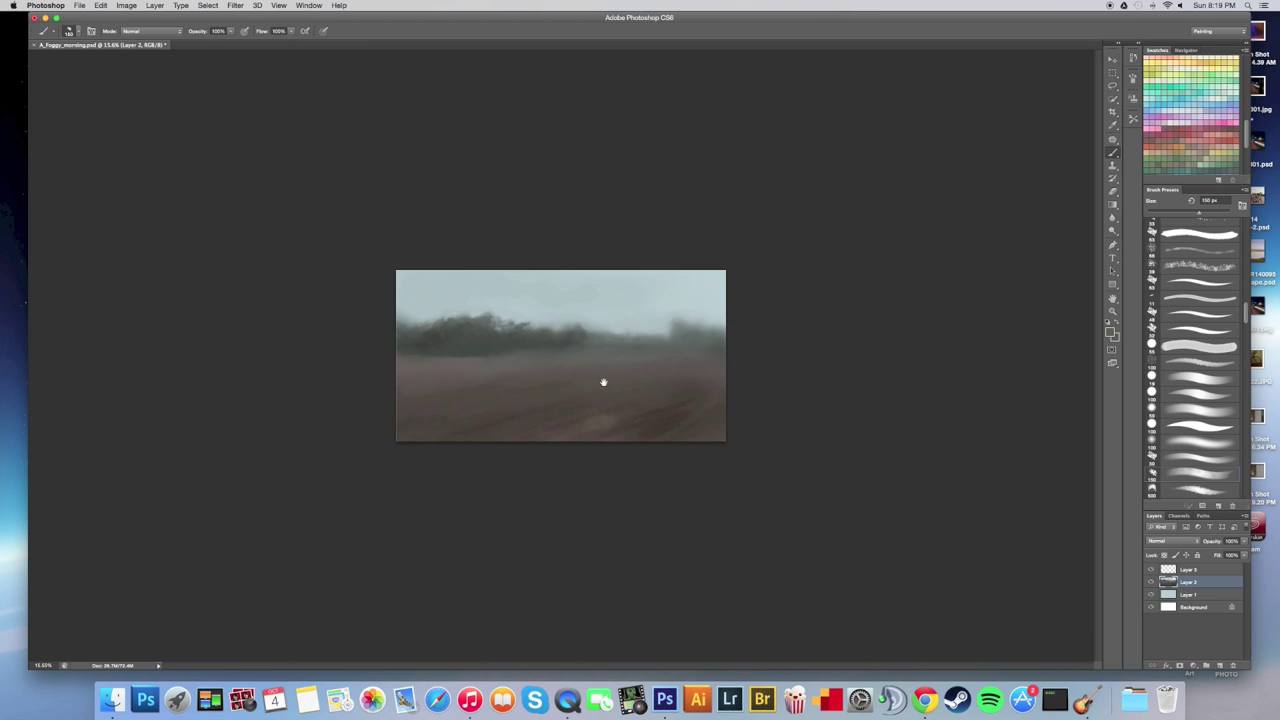
{"action": "key", "text": "super+plus"}
{"action": "key", "text": "super+plus"}
{"action": "key", "text": "super+plus"}
{"action": "left_click", "coordinate": [798, 241], "text": "alt"}
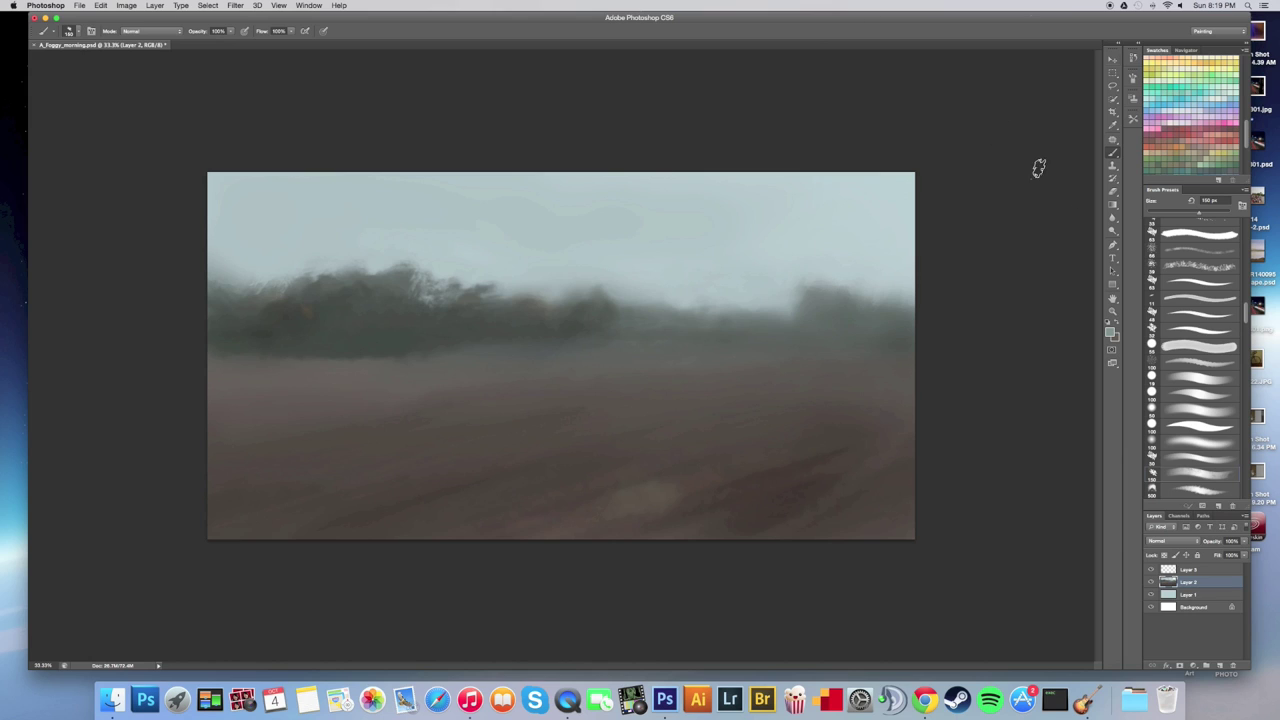
{"action": "left_click", "coordinate": [690, 454], "text": "alt"}
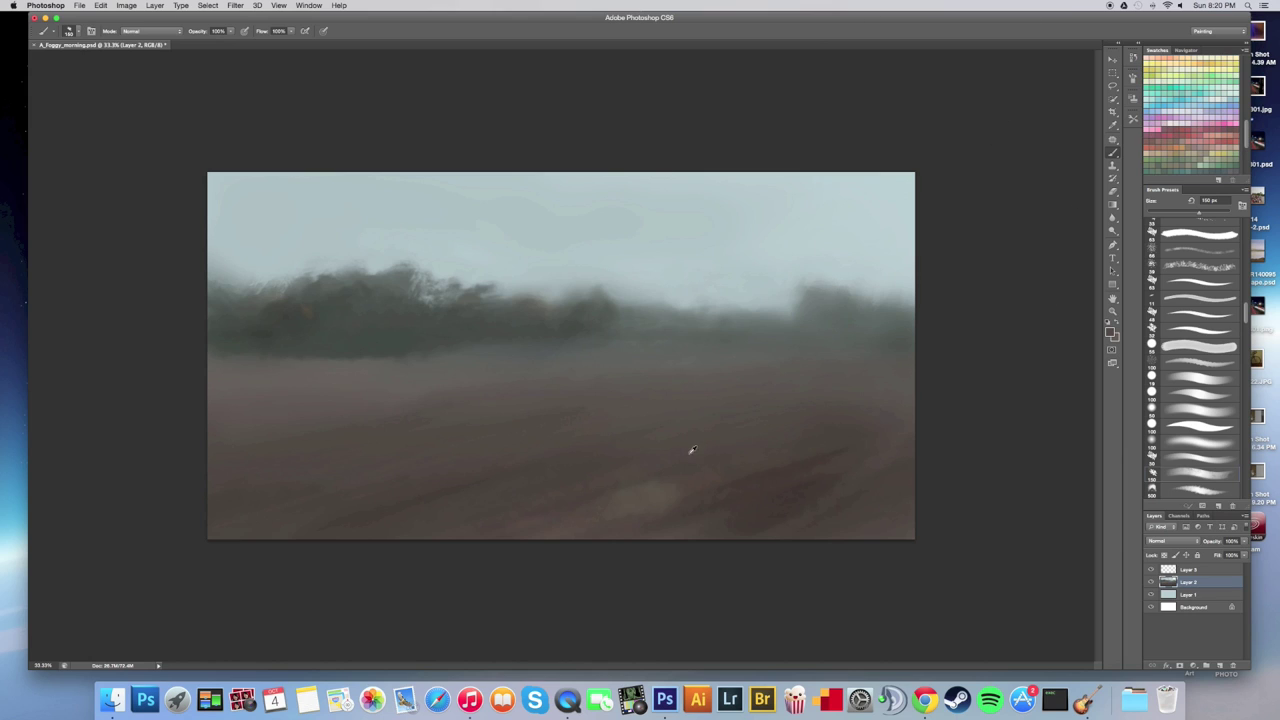
Shrink the textured brush to 80 px and refine the tree line and its misty base with sampled green-grey tones.
{"action": "key", "text": "bracketleft"}
{"action": "key", "text": "bracketleft"}
{"action": "key", "text": "bracketleft"}
{"action": "key", "text": "bracketleft"}
{"action": "left_click", "coordinate": [541, 347], "text": "alt"}
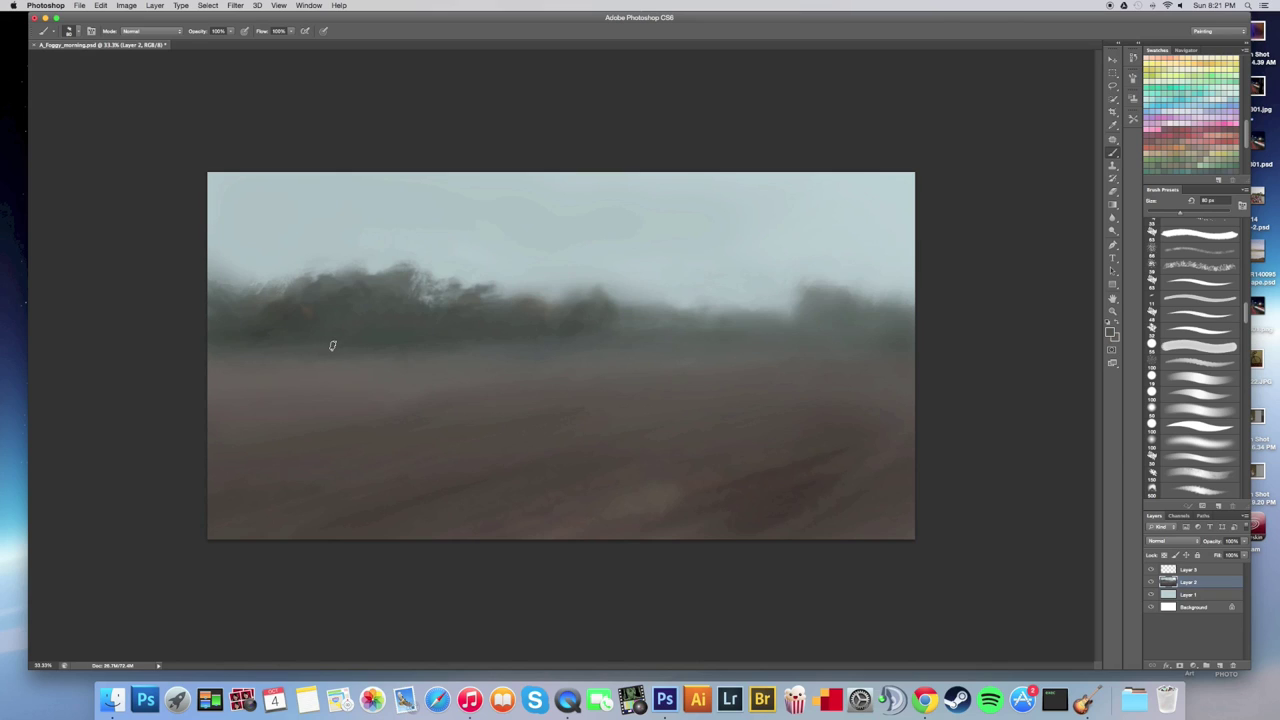
{"action": "left_click", "coordinate": [224, 295], "text": "alt"}
Sample a dark brown from the foreground's lower right area and enlarge the textured brush to 300 px.
{"action": "left_click", "coordinate": [822, 507], "text": "alt"}
{"action": "key", "text": "]"}
{"action": "key", "text": "]"}
{"action": "key", "text": "]"}
{"action": "key", "text": "]"}
{"action": "key", "text": "]"}
{"action": "key", "text": "]"}
{"action": "key", "text": "]"}
{"action": "key", "text": "]"}
{"action": "key", "text": "]"}
{"action": "key", "text": "]"}
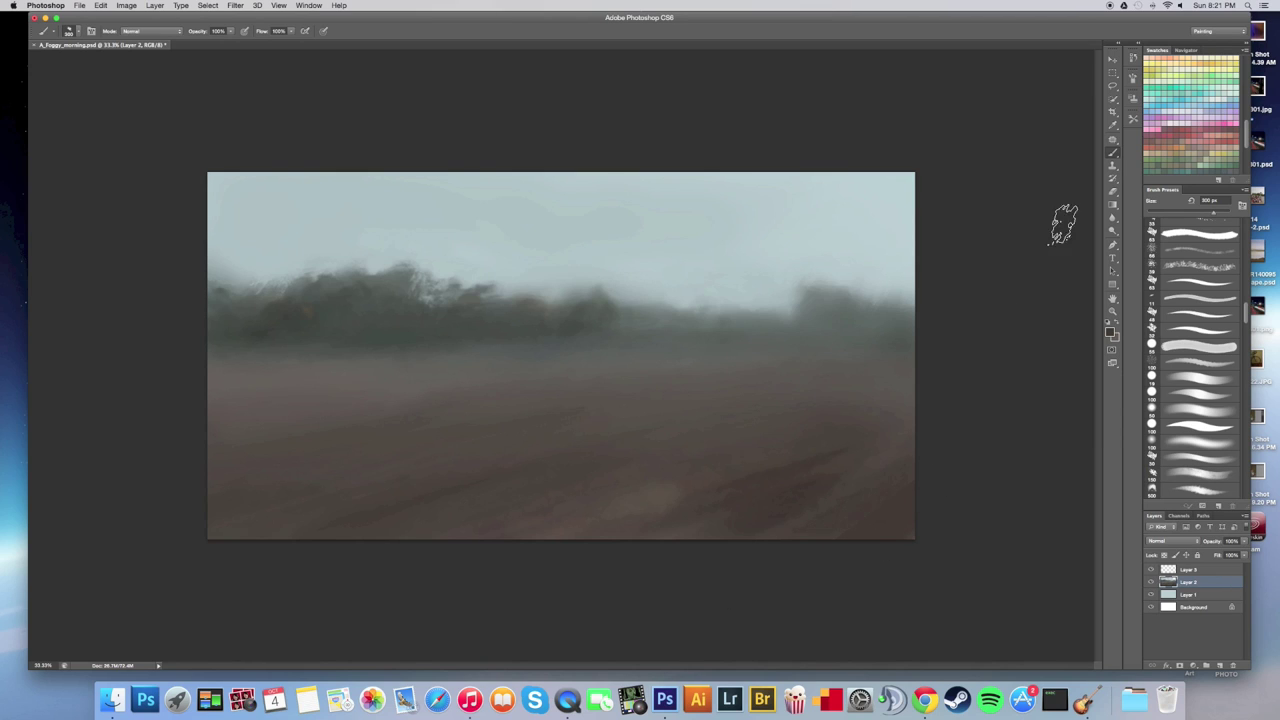
Choose a darker brown foreground colour and darken the field with broad textured strokes.
{"action": "left_click_drag", "start_coordinate": [1247, 143], "coordinate": [1248, 166]}
{"action": "left_click", "coordinate": [1199, 121]}
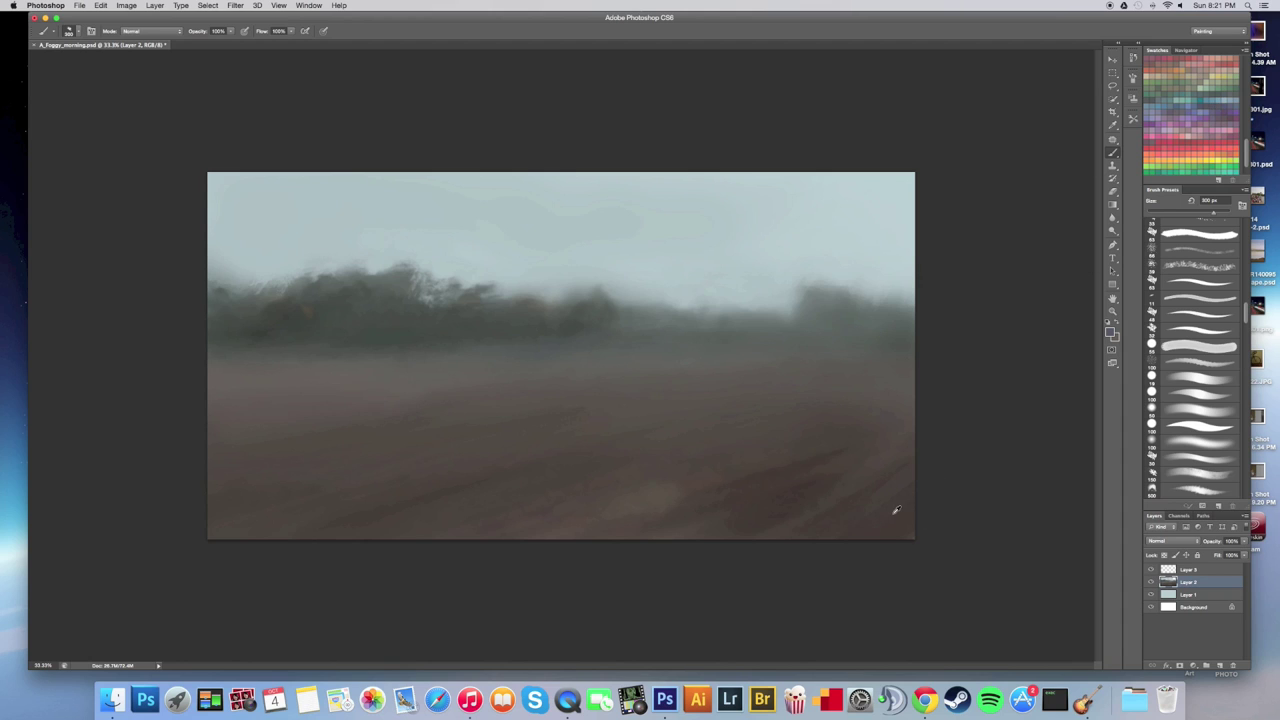
{"action": "left_click", "coordinate": [1111, 334]}
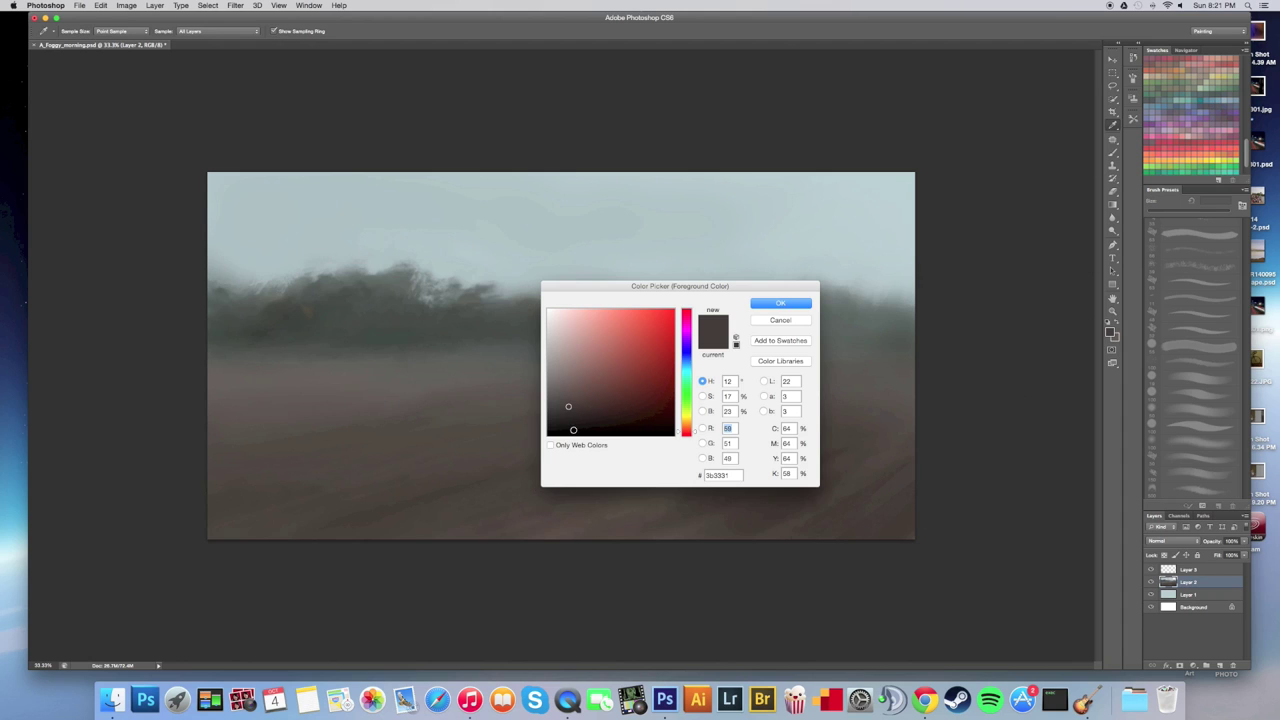
{"action": "left_click", "coordinate": [781, 303]}
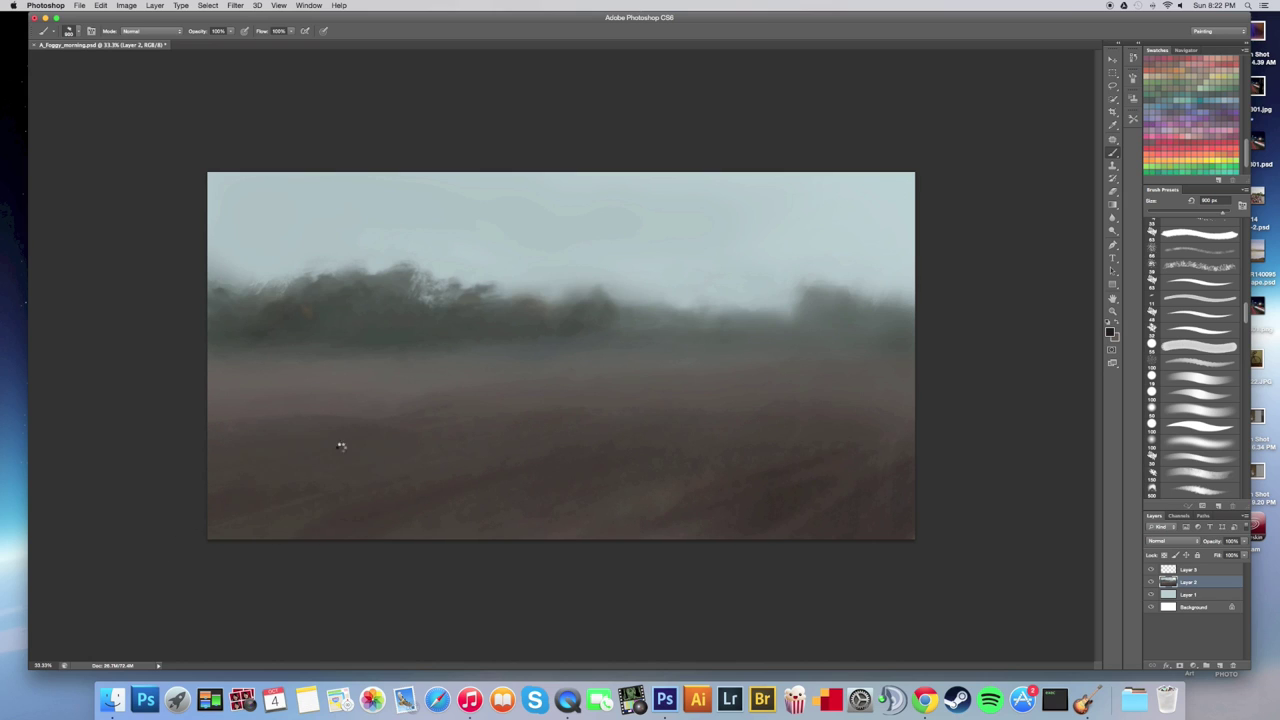
Reduce the textured brush from its large field size to a small size suited to foliage detail.
{"action": "key", "text": "bracketleft"}
{"action": "key", "text": "bracketleft"}
{"action": "key", "text": "bracketleft"}
{"action": "key", "text": "bracketleft"}
{"action": "key", "text": "bracketleft"}
{"action": "key", "text": "bracketleft"}
{"action": "key", "text": "bracketleft"}
{"action": "key", "text": "bracketleft"}
{"action": "key", "text": "bracketleft"}
{"action": "key", "text": "bracketleft"}
{"action": "key", "text": "bracketleft"}
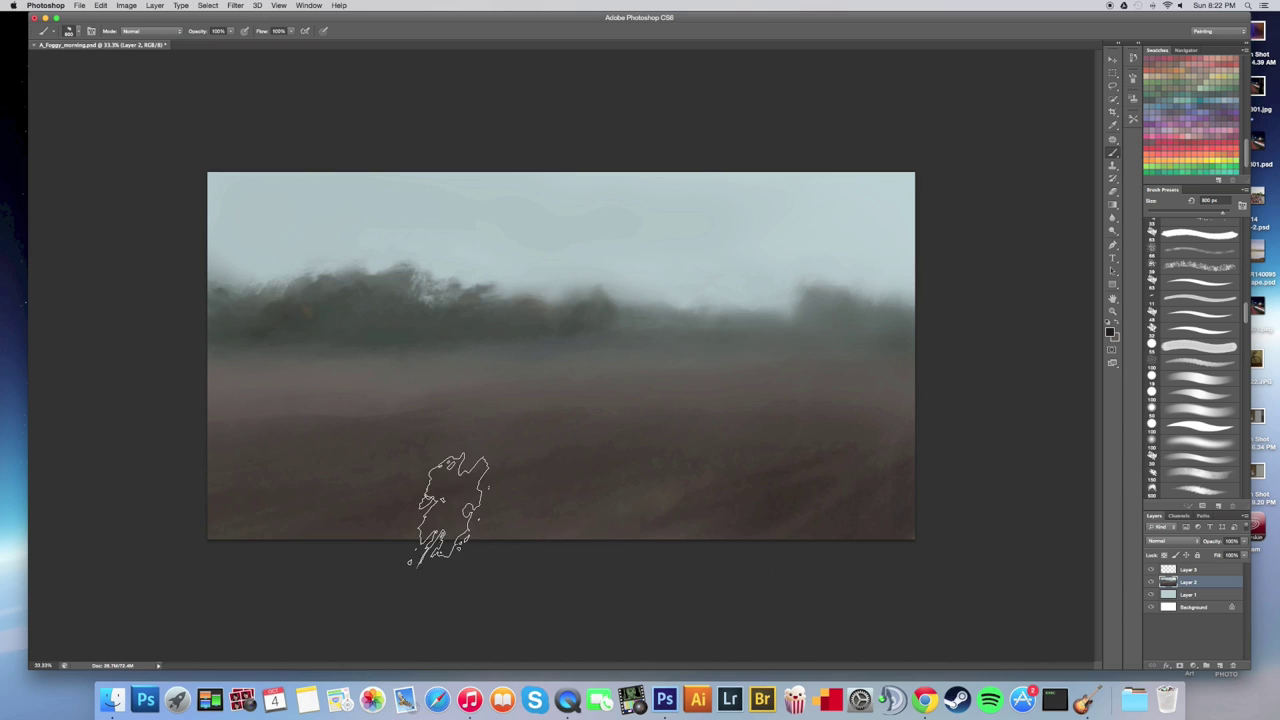
{"action": "key", "text": "bracketright"}
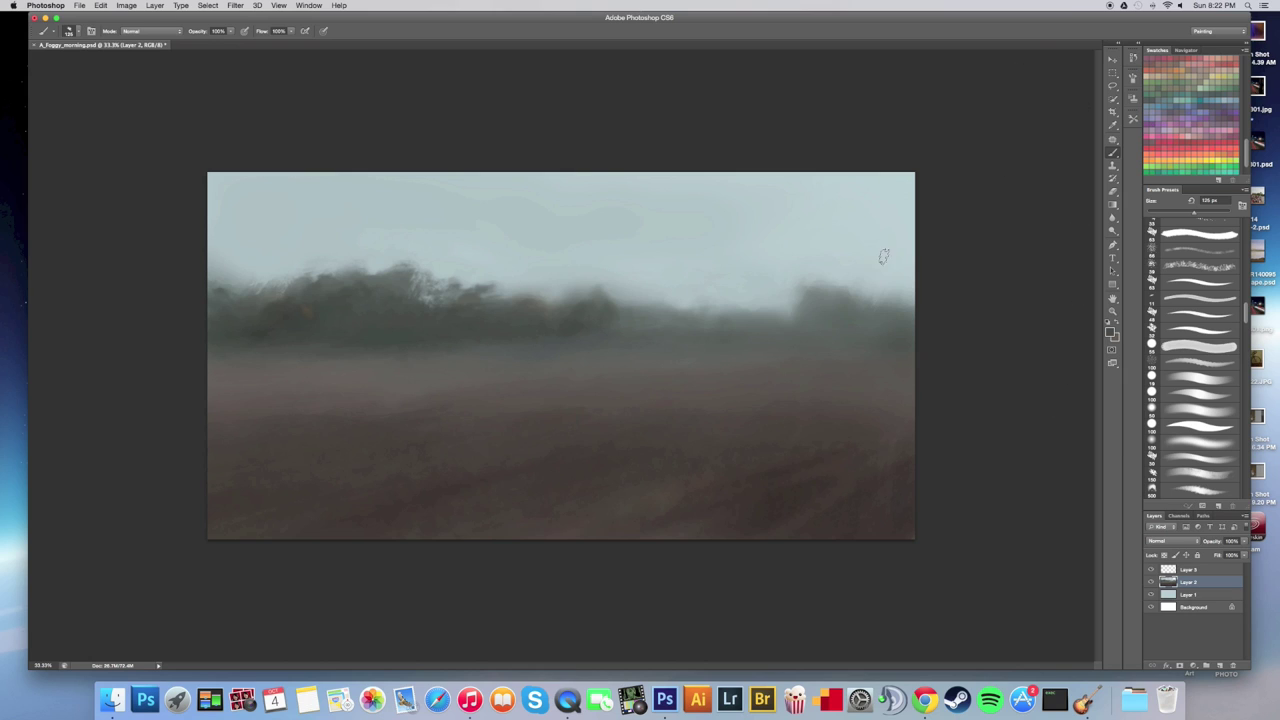
Choose a dark olive green (#363a30) and paint foliage into the middle of the tree line, shrinking the brush.
{"action": "left_click", "coordinate": [1111, 334]}
{"action": "left_click_drag", "start_coordinate": [684, 404], "coordinate": [680, 410]}
{"action": "left_click_drag", "start_coordinate": [559, 404], "coordinate": [569, 407]}
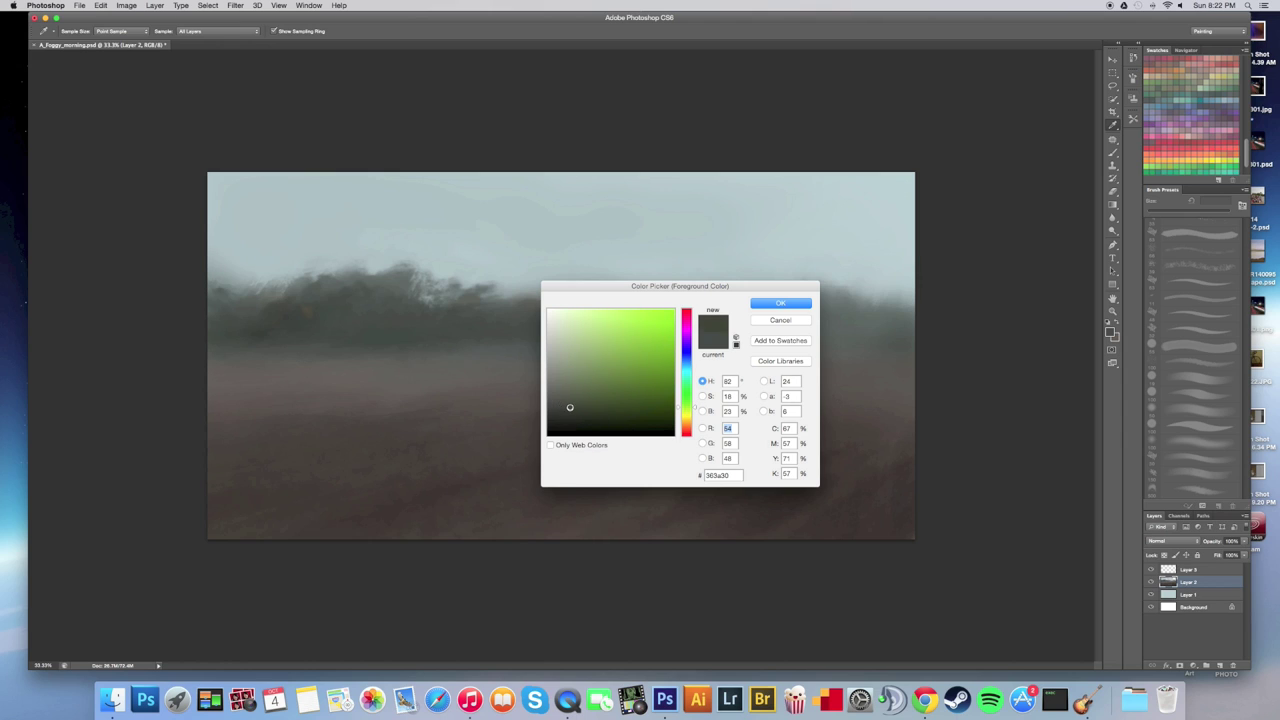
{"action": "left_click", "coordinate": [771, 305]}
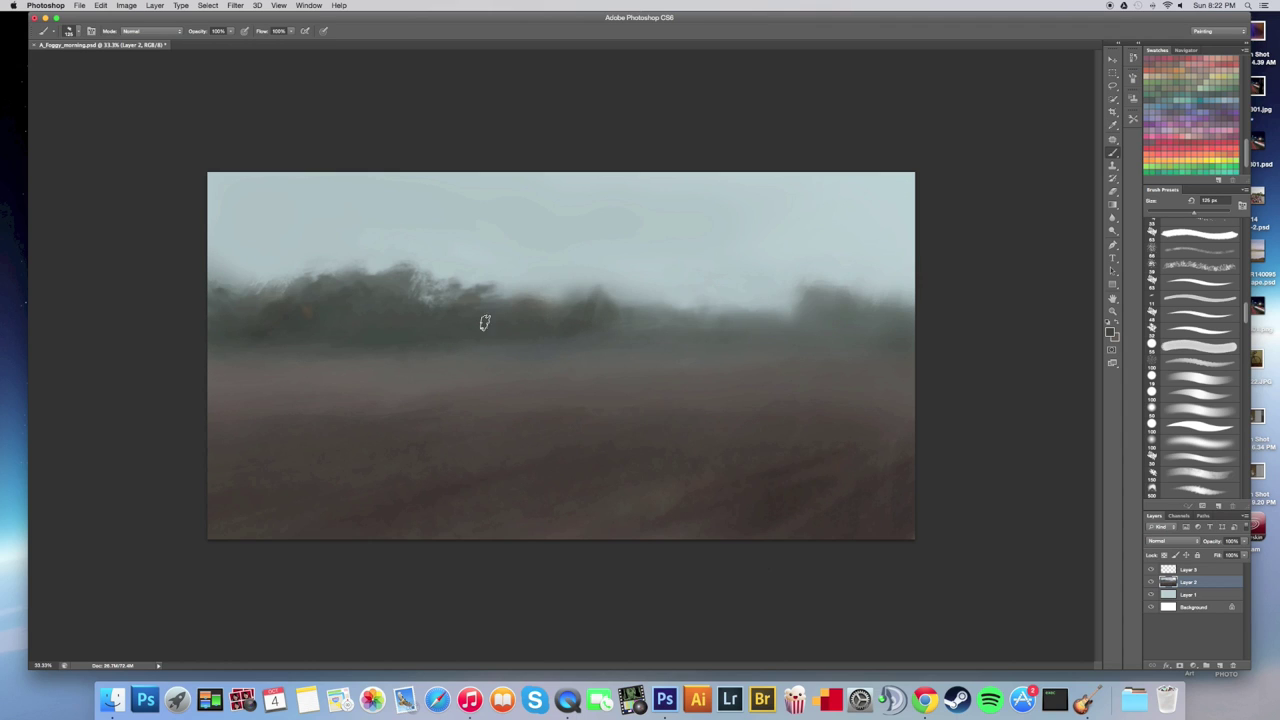
{"action": "key", "text": "bracketleft"}
{"action": "key", "text": "bracketleft"}
{"action": "key", "text": "bracketleft"}
{"action": "key", "text": "bracketleft"}
Adjust the green to a slightly greyer, darker tone and detail the clump right of the tallest trees, alternating sampled sky and foliage colours.
{"action": "left_click", "coordinate": [1110, 333]}
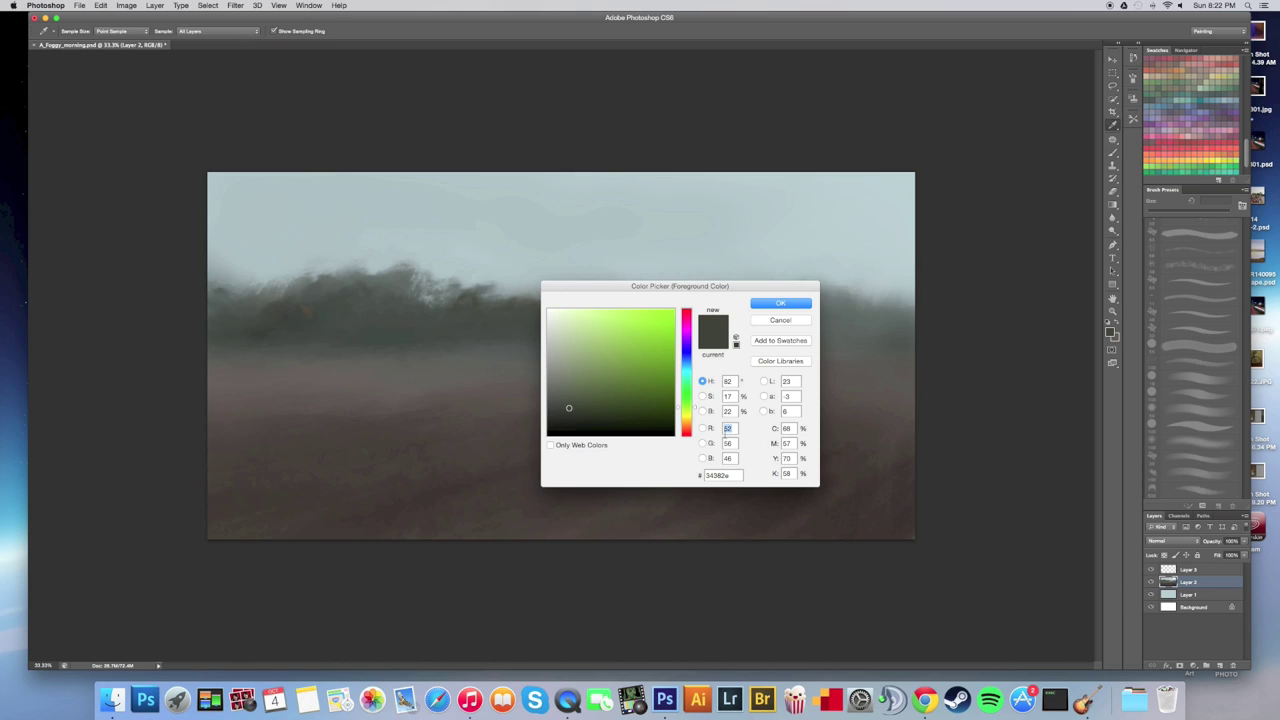
{"action": "left_click_drag", "start_coordinate": [569, 407], "coordinate": [563, 410]}
{"action": "left_click", "coordinate": [780, 304]}
{"action": "key", "text": "b"}
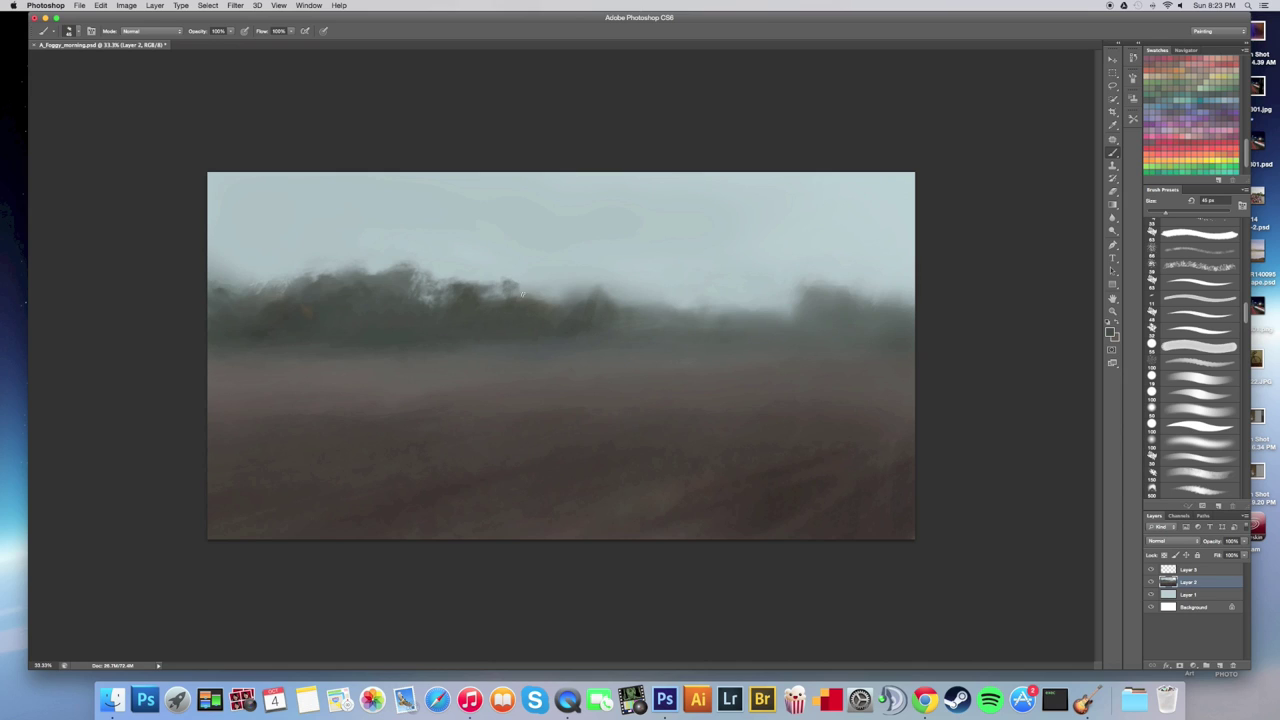
{"action": "left_click", "coordinate": [533, 267], "text": "alt"}
{"action": "key", "text": "bracketright"}
{"action": "left_click", "coordinate": [523, 301], "text": "alt"}
{"action": "left_click", "coordinate": [208, 5]}
{"action": "mouse_move", "coordinate": [236, 5]}
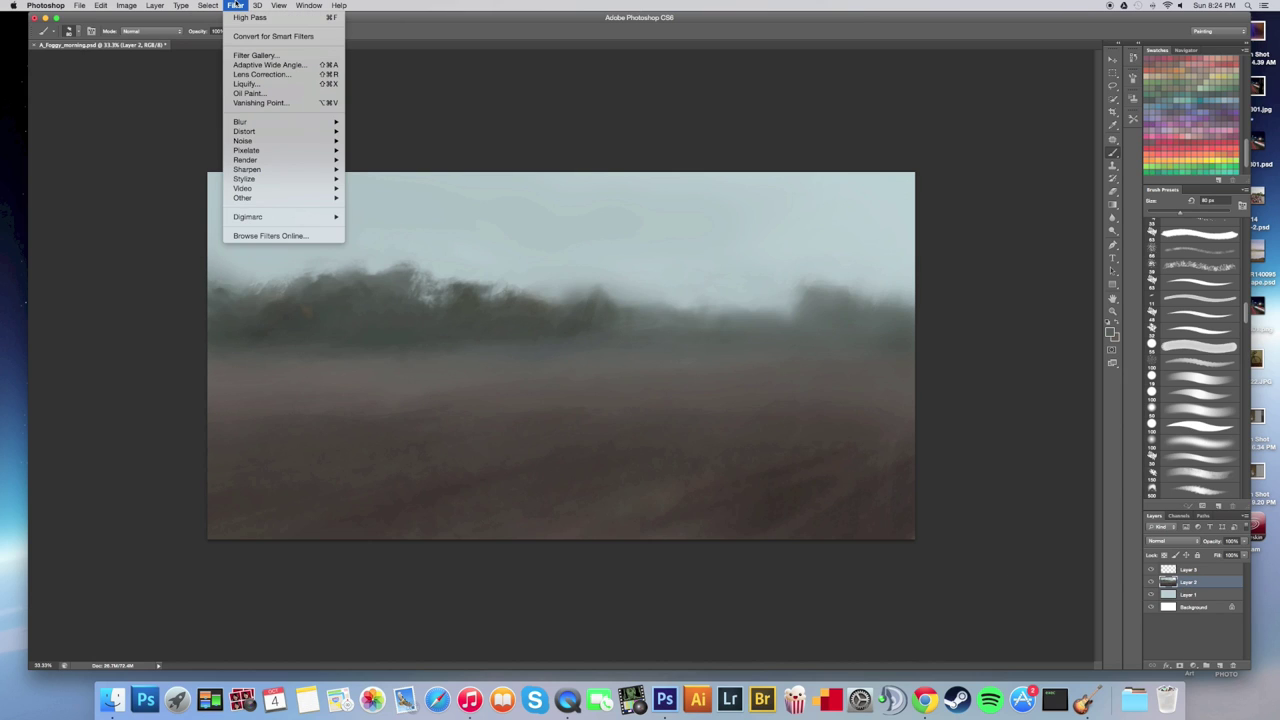
{"action": "mouse_move", "coordinate": [249, 199]}
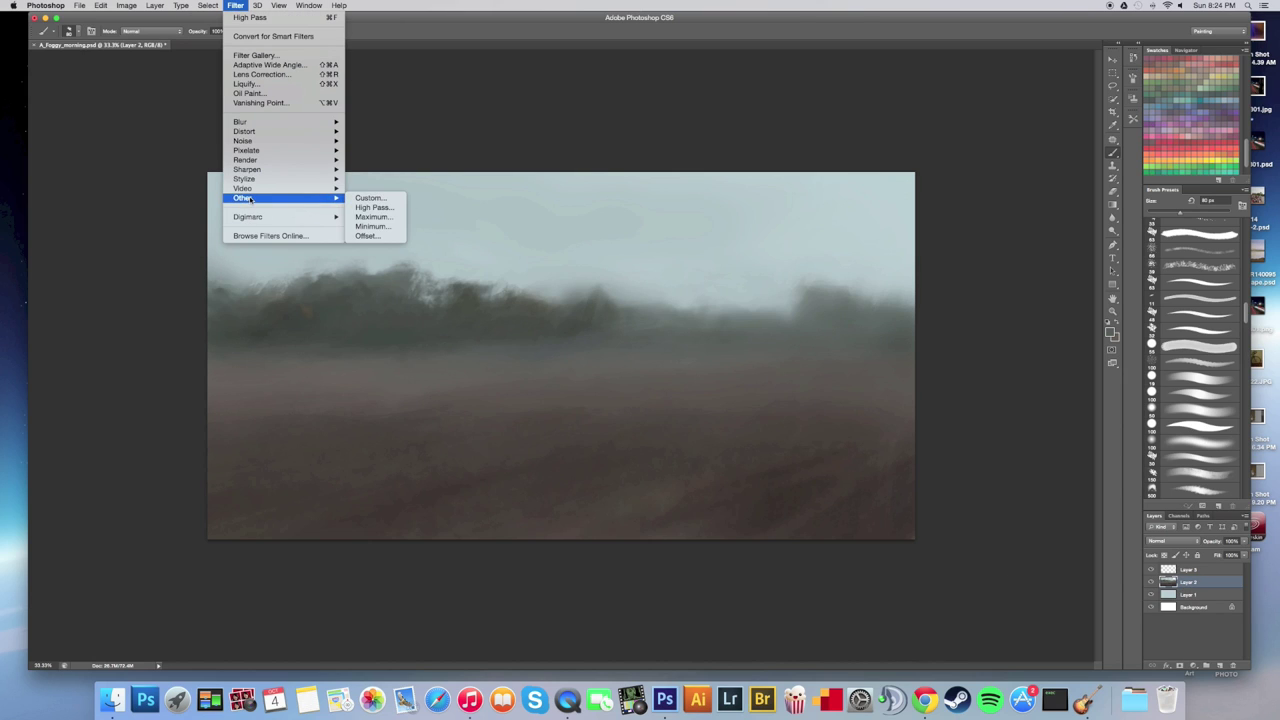
{"action": "left_click", "coordinate": [180, 208]}
{"action": "left_click", "coordinate": [588, 302]}
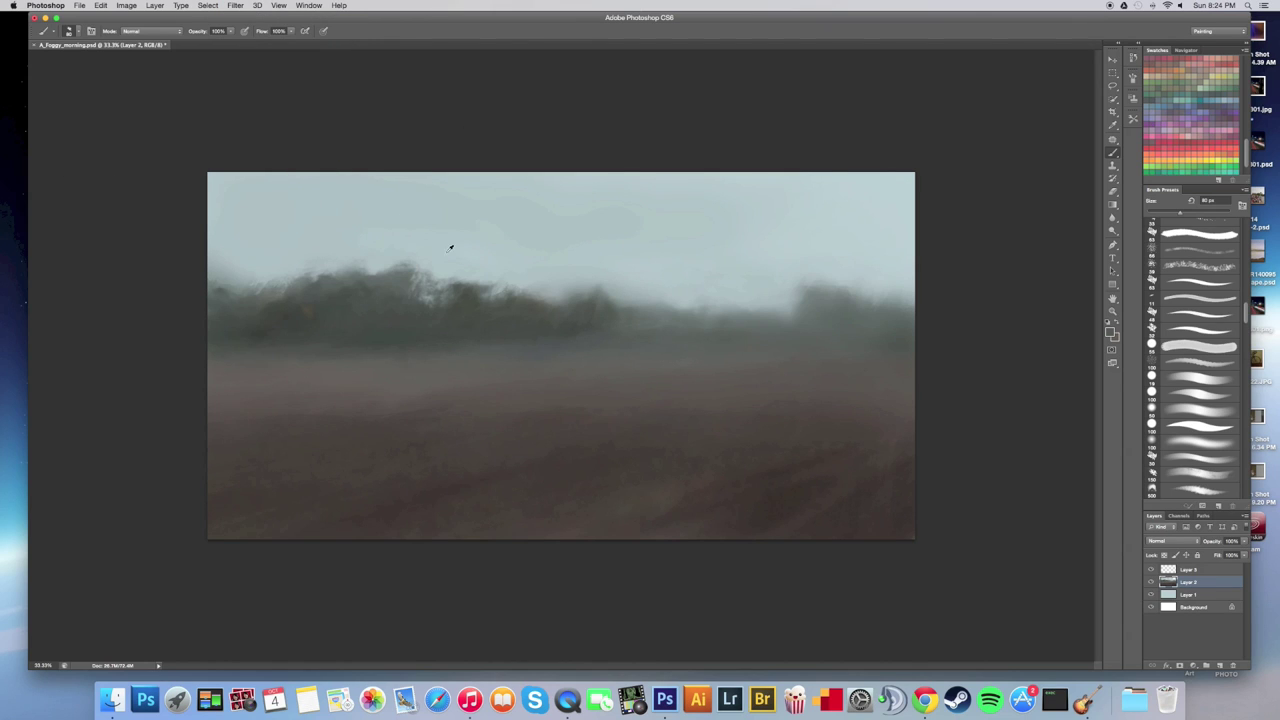
Texture the crowns of the left-hand trees with sampled sky and dark foliage tones, enlarging the brush.
{"action": "left_click", "coordinate": [445, 270], "text": "alt"}
{"action": "left_click", "coordinate": [471, 291], "text": "alt"}
{"action": "key", "text": "bracketright"}
{"action": "key", "text": "bracketright"}
{"action": "key", "text": "bracketright"}
{"action": "key", "text": "bracketright"}
{"action": "key", "text": "bracketright"}
{"action": "key", "text": "bracketright"}
{"action": "key", "text": "bracketright"}
{"action": "key", "text": "bracketright"}
{"action": "left_click", "coordinate": [471, 297], "text": "alt"}
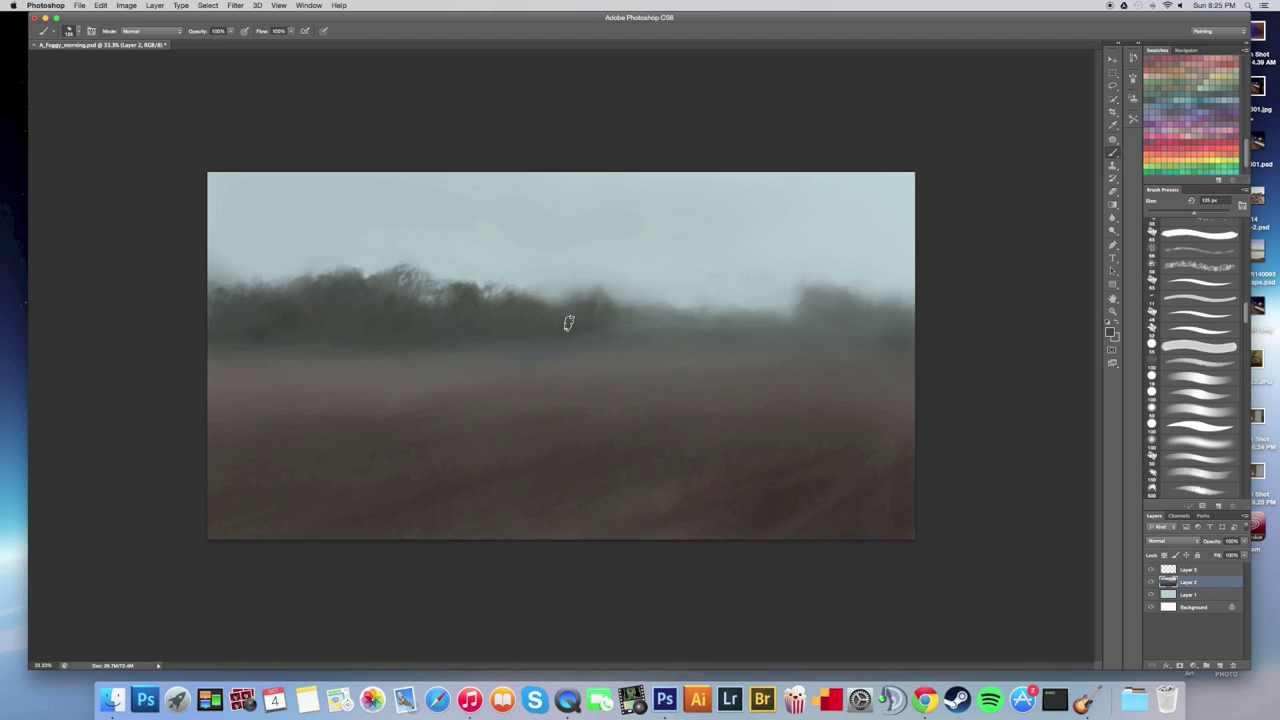
Sample dark foliage green and dab a small new clump just right of the middle trees.
{"action": "left_click", "coordinate": [464, 290], "text": "alt"}
{"action": "left_click", "coordinate": [462, 287], "text": "alt"}
{"action": "left_click", "coordinate": [630, 300]}
Add a muted reddish swatch accent below the small new clump and blend it with a sampled dark foliage green.
{"action": "scroll", "coordinate": [1246, 158], "scroll_direction": "up", "scroll_amount": 3}
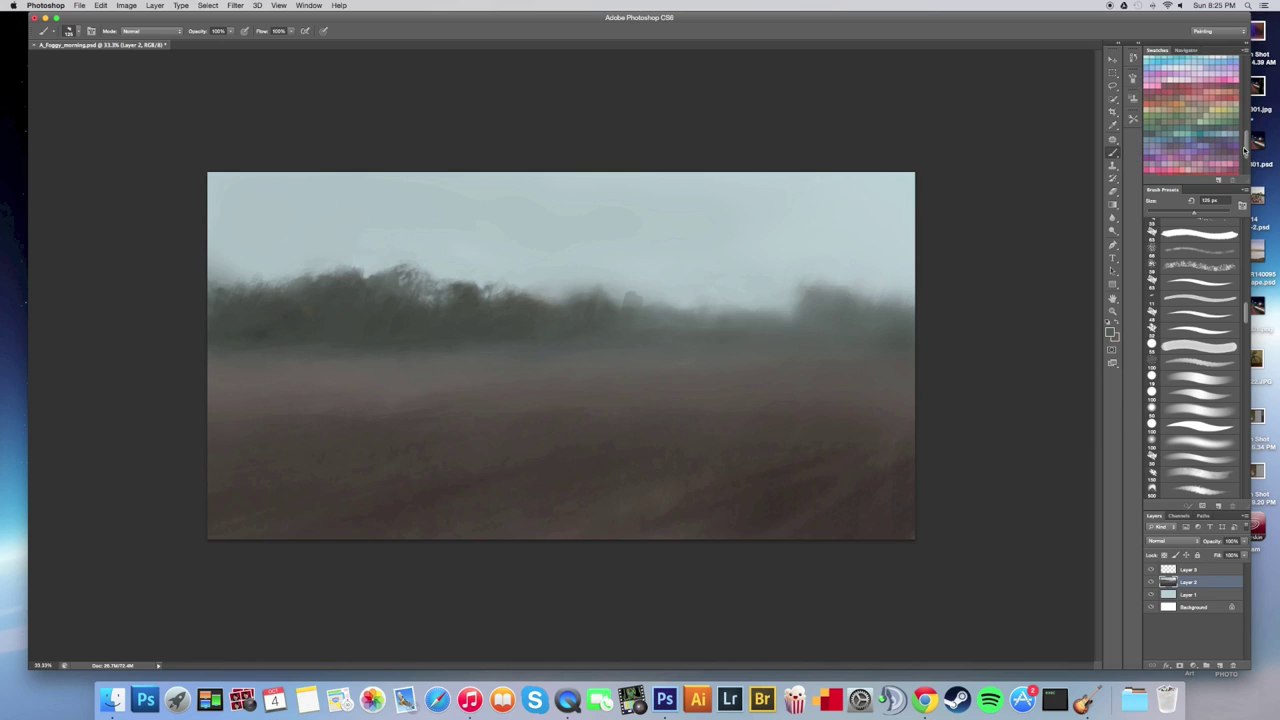
{"action": "left_click", "coordinate": [1236, 147]}
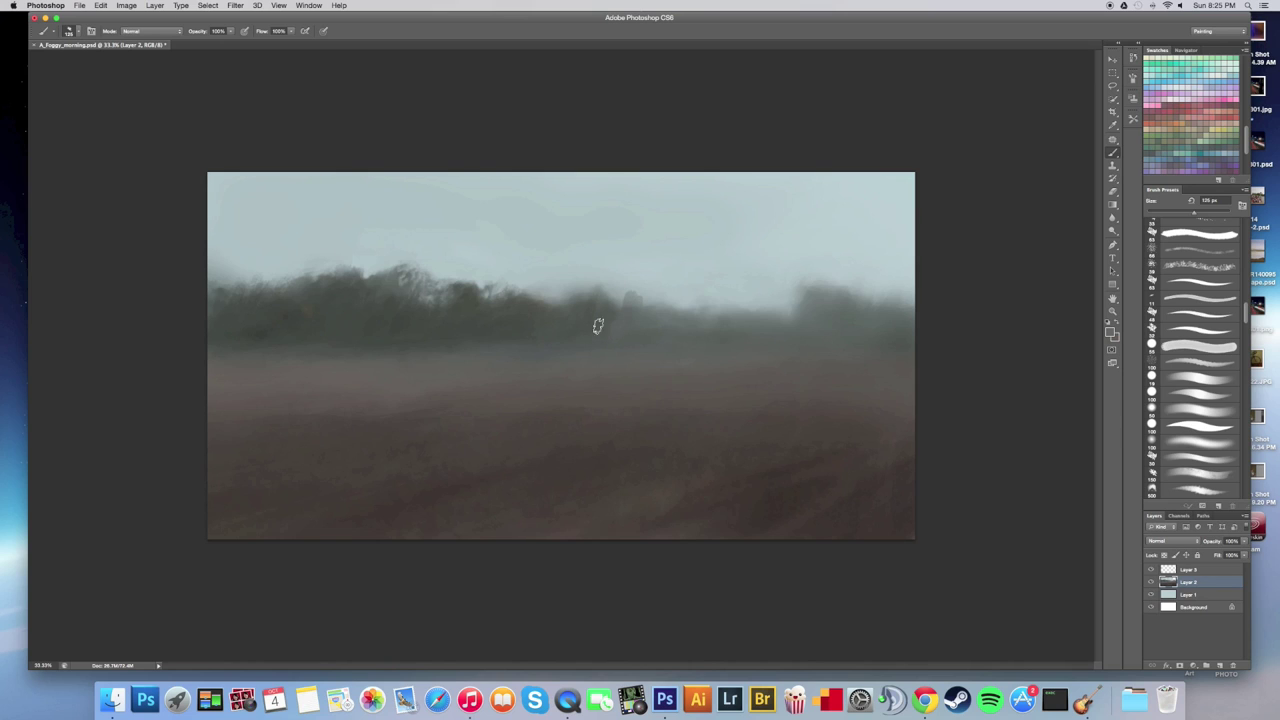
{"action": "scroll", "coordinate": [1247, 150], "scroll_direction": "down", "scroll_amount": 3}
{"action": "left_click_drag", "start_coordinate": [1247, 150], "coordinate": [1247, 85]}
{"action": "left_click", "coordinate": [1194, 127]}
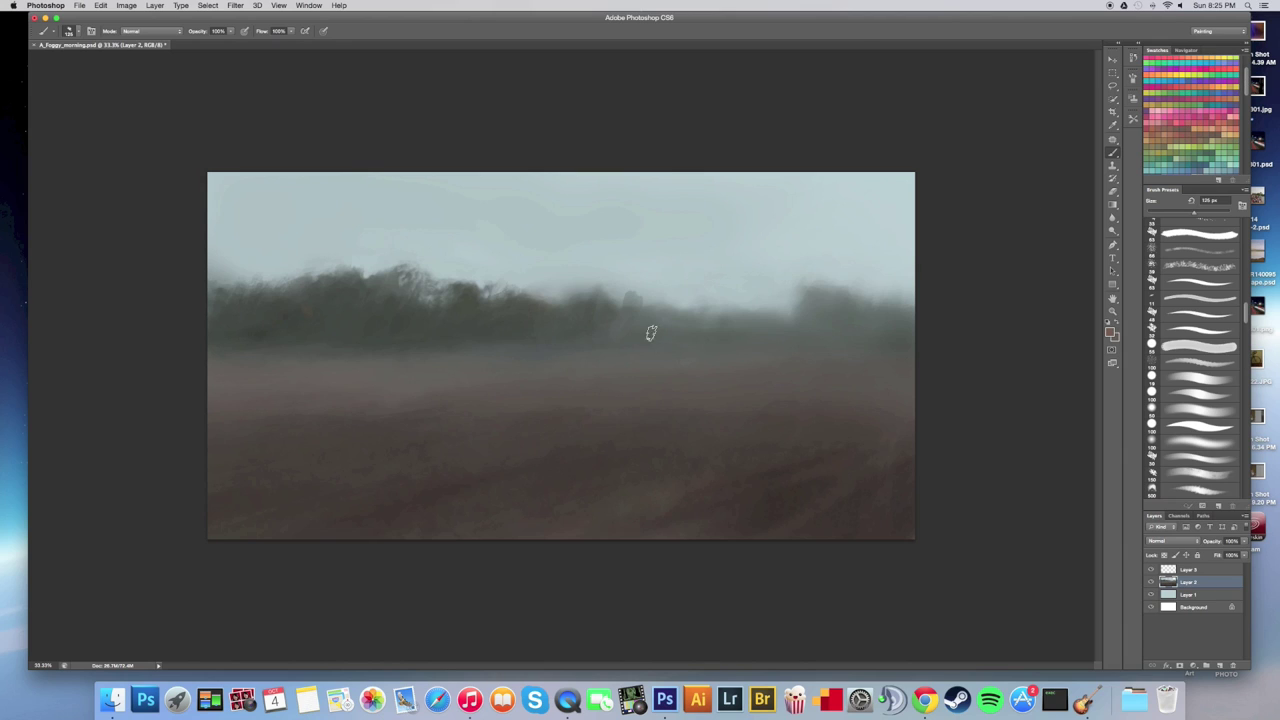
{"action": "left_click", "coordinate": [481, 298], "text": "alt"}
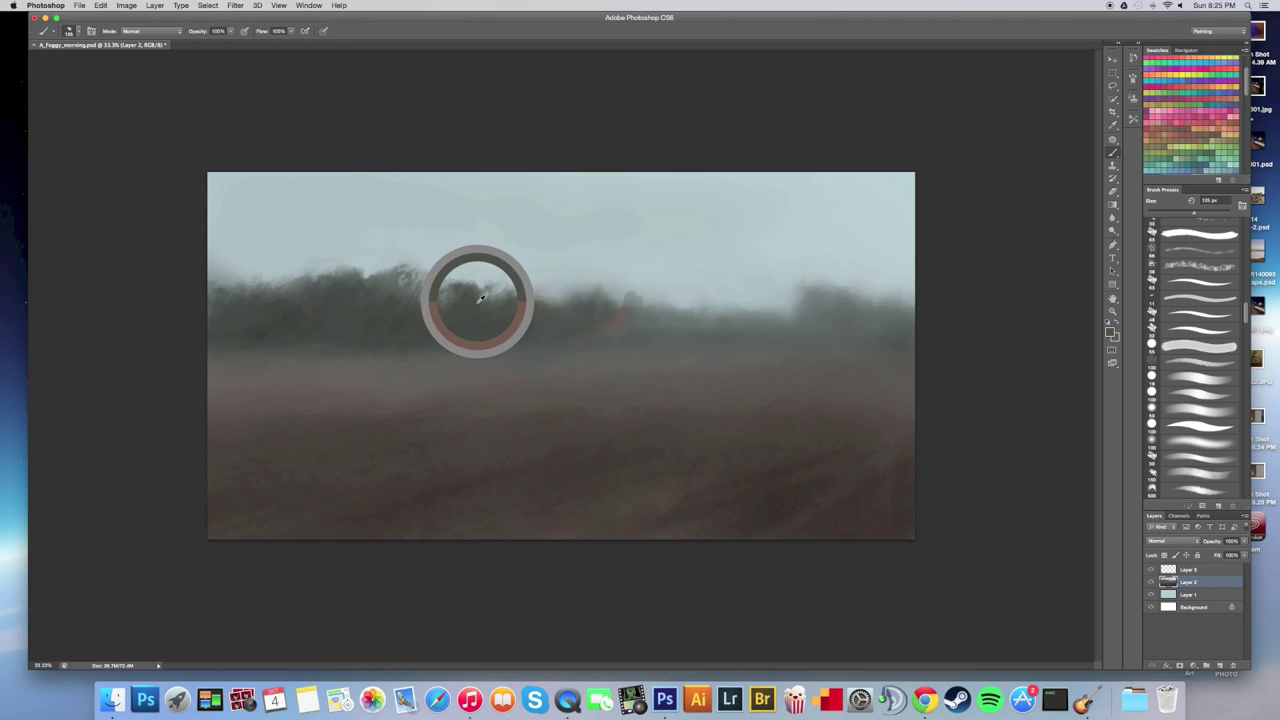
{"action": "mouse_move", "coordinate": [601, 333]}
{"action": "left_mouse_down"}
{"action": "mouse_move", "coordinate": [624, 300]}
{"action": "mouse_move", "coordinate": [638, 315]}
{"action": "mouse_move", "coordinate": [633, 333]}
{"action": "mouse_move", "coordinate": [600, 335]}
{"action": "left_mouse_up"}
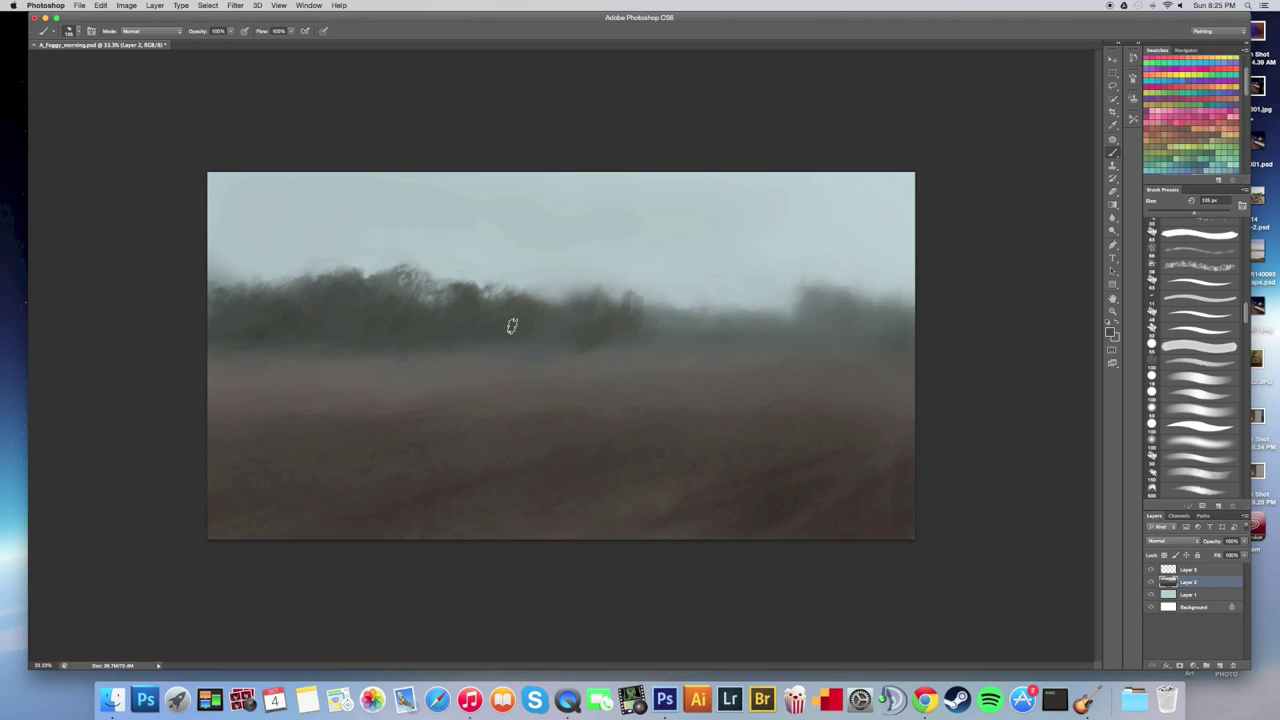
Extend textured foliage along the top of the low trees towards the right-hand trees, reducing the brush to 70 px.
{"action": "mouse_move", "coordinate": [648, 298]}
{"action": "left_mouse_down"}
{"action": "mouse_move", "coordinate": [660, 327]}
{"action": "mouse_move", "coordinate": [699, 317]}
{"action": "mouse_move", "coordinate": [680, 310]}
{"action": "mouse_move", "coordinate": [756, 306]}
{"action": "left_mouse_up"}
{"action": "key", "text": "bracketleft"}
{"action": "left_click", "coordinate": [656, 309]}
{"action": "key", "text": "bracketleft"}
{"action": "key", "text": "bracketleft"}
{"action": "key", "text": "bracketleft"}
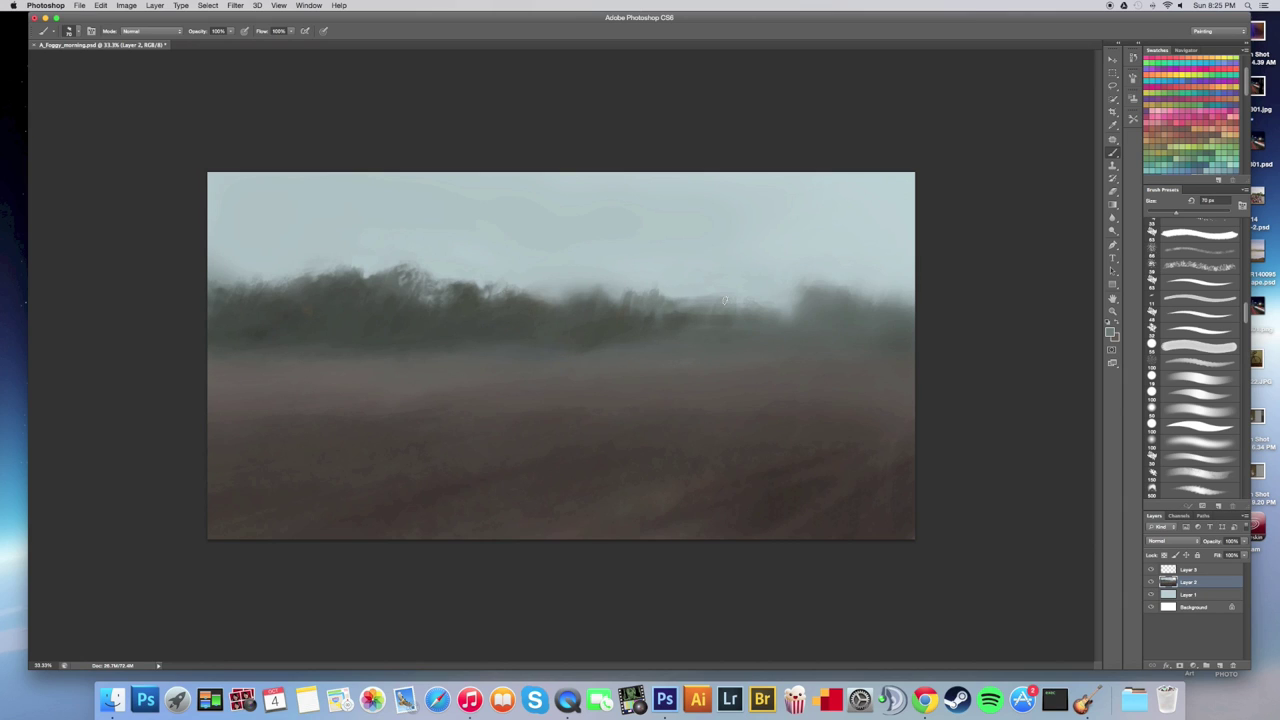
Sample the sky colour and carve the upper edge of the middle trees, varying the brush size down to 40 px.
{"action": "left_click", "coordinate": [688, 280], "text": "alt"}
{"action": "mouse_move", "coordinate": [634, 284]}
{"action": "left_mouse_down"}
{"action": "mouse_move", "coordinate": [682, 302]}
{"action": "mouse_move", "coordinate": [632, 314]}
{"action": "mouse_move", "coordinate": [668, 288]}
{"action": "left_mouse_up"}
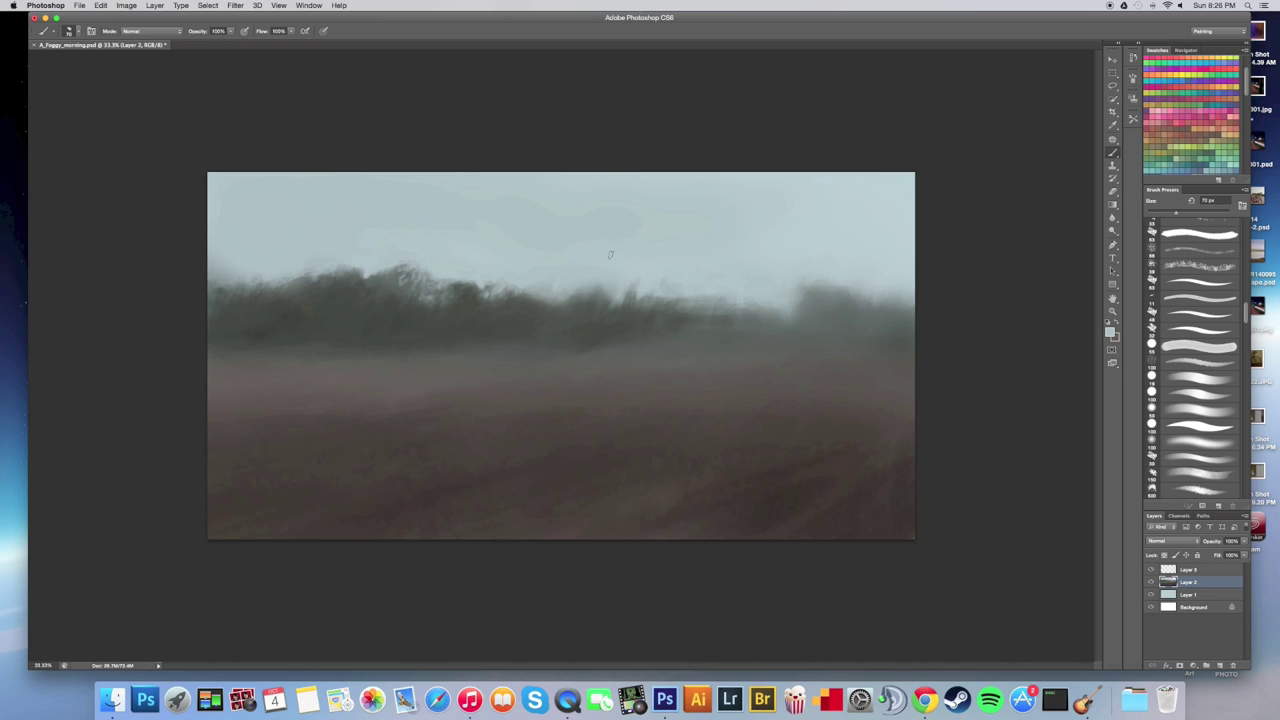
{"action": "key", "text": "bracketright"}
{"action": "key", "text": "bracketright"}
{"action": "key", "text": "bracketright"}
{"action": "key", "text": "bracketright"}
{"action": "key", "text": "bracketleft"}
{"action": "key", "text": "bracketleft"}
{"action": "key", "text": "bracketleft"}
{"action": "key", "text": "bracketleft"}
{"action": "key", "text": "bracketleft"}
{"action": "key", "text": "bracketleft"}
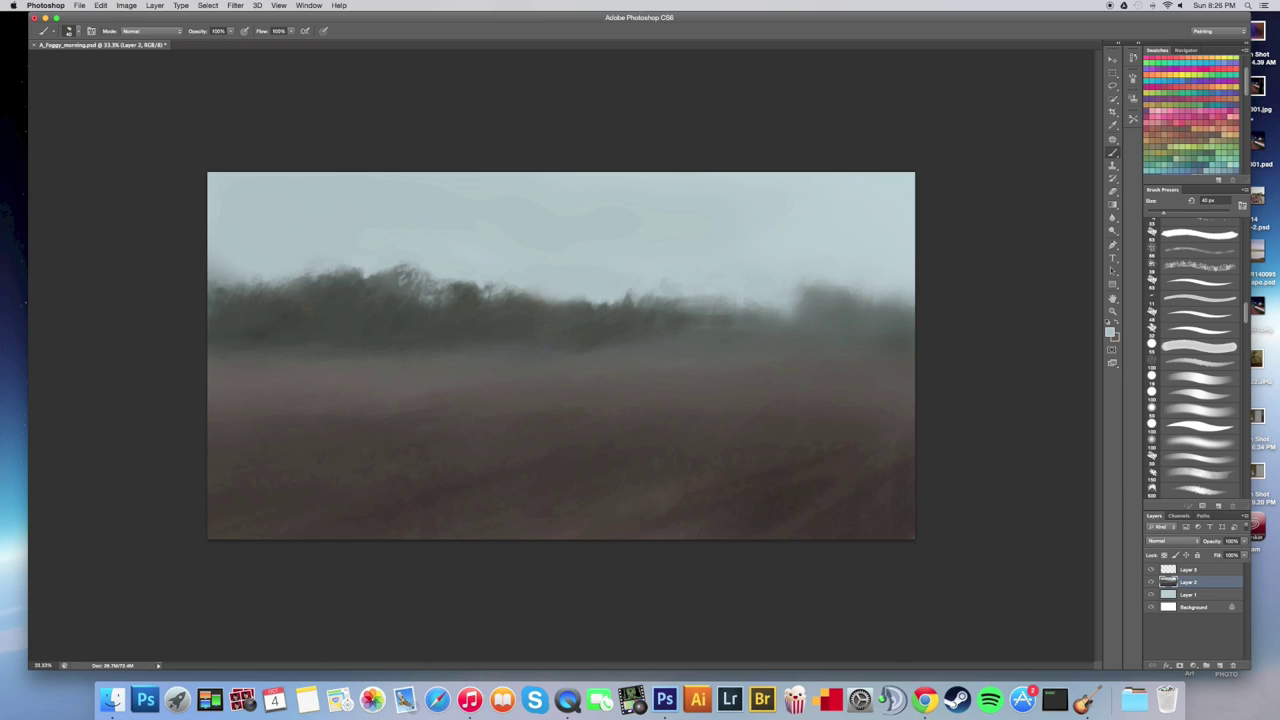
Sample a tone at the middle trees' upper edge and refine the treetops there, enlarging the brush.
{"action": "key", "text": "bracketright"}
{"action": "left_click", "coordinate": [596, 289], "text": "alt"}
{"action": "key", "text": "]"}
{"action": "key", "text": "]"}
{"action": "key", "text": "]"}
{"action": "key", "text": "]"}
Sample the sky colour above the right-hand trees and darken it slightly to #a4b6bc as the foreground colour.
{"action": "left_click", "coordinate": [757, 243], "text": "alt"}
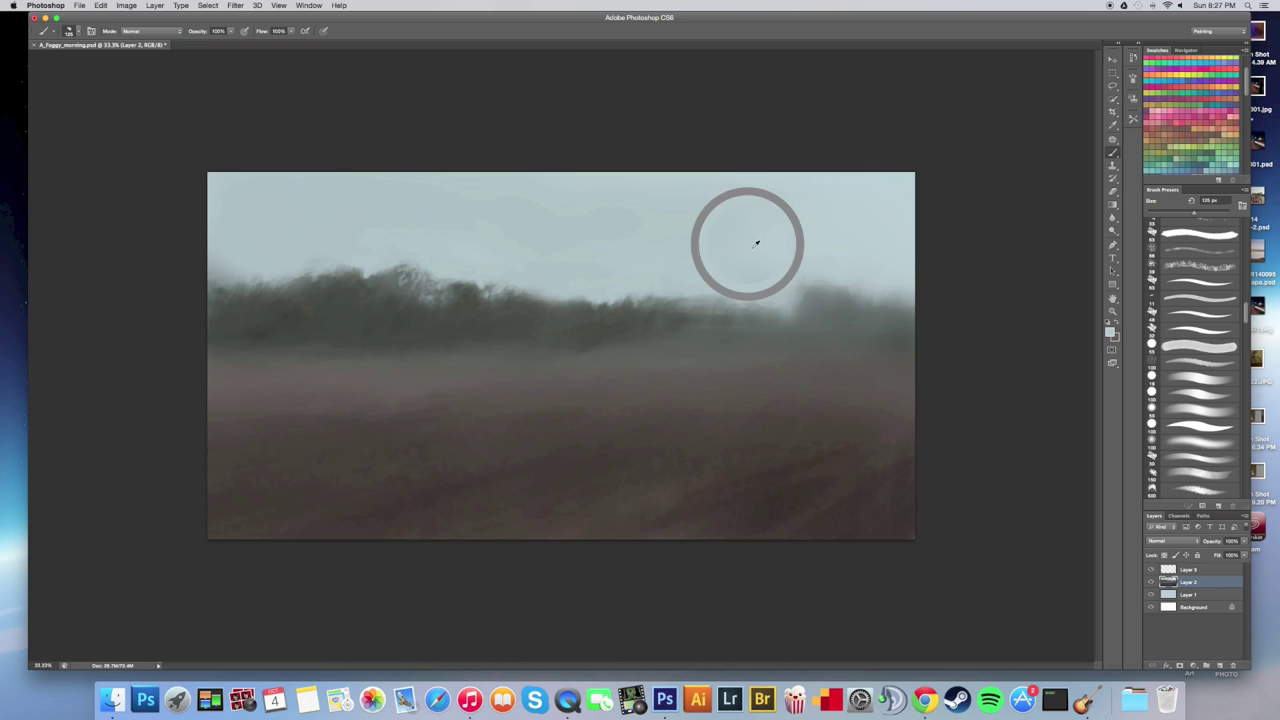
{"action": "left_click", "coordinate": [1108, 331]}
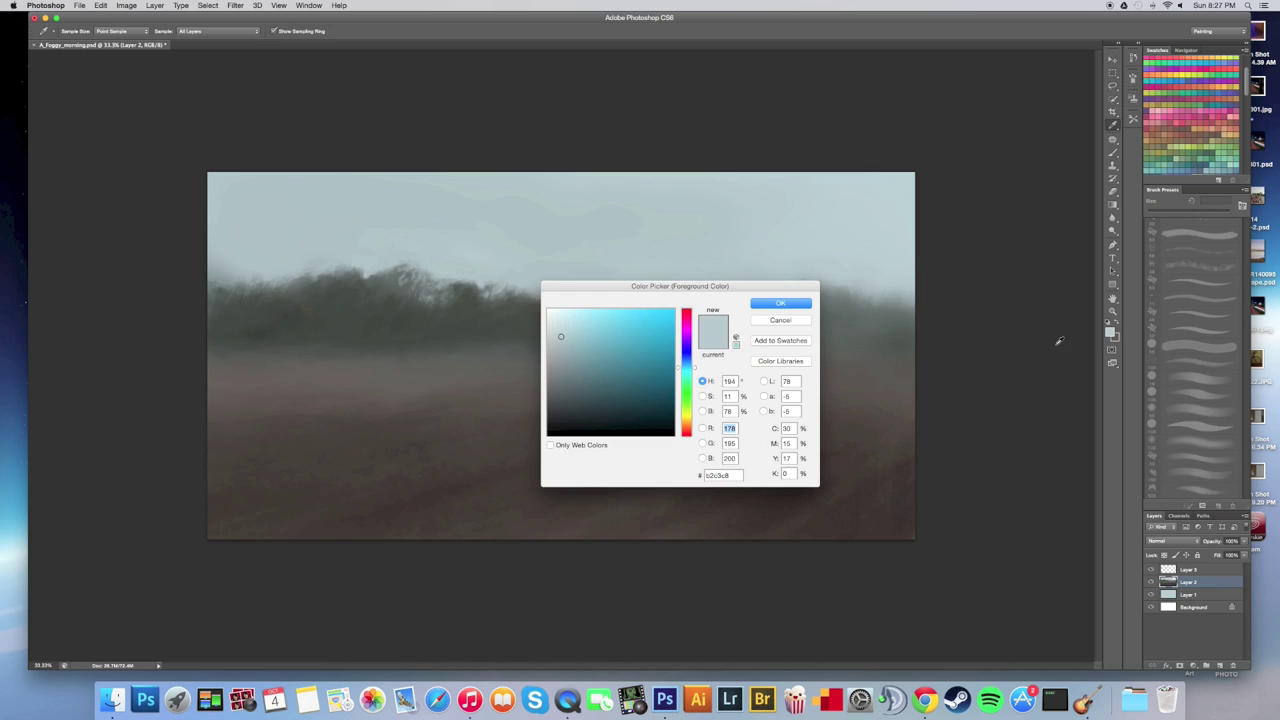
{"action": "left_click", "coordinate": [563, 342]}
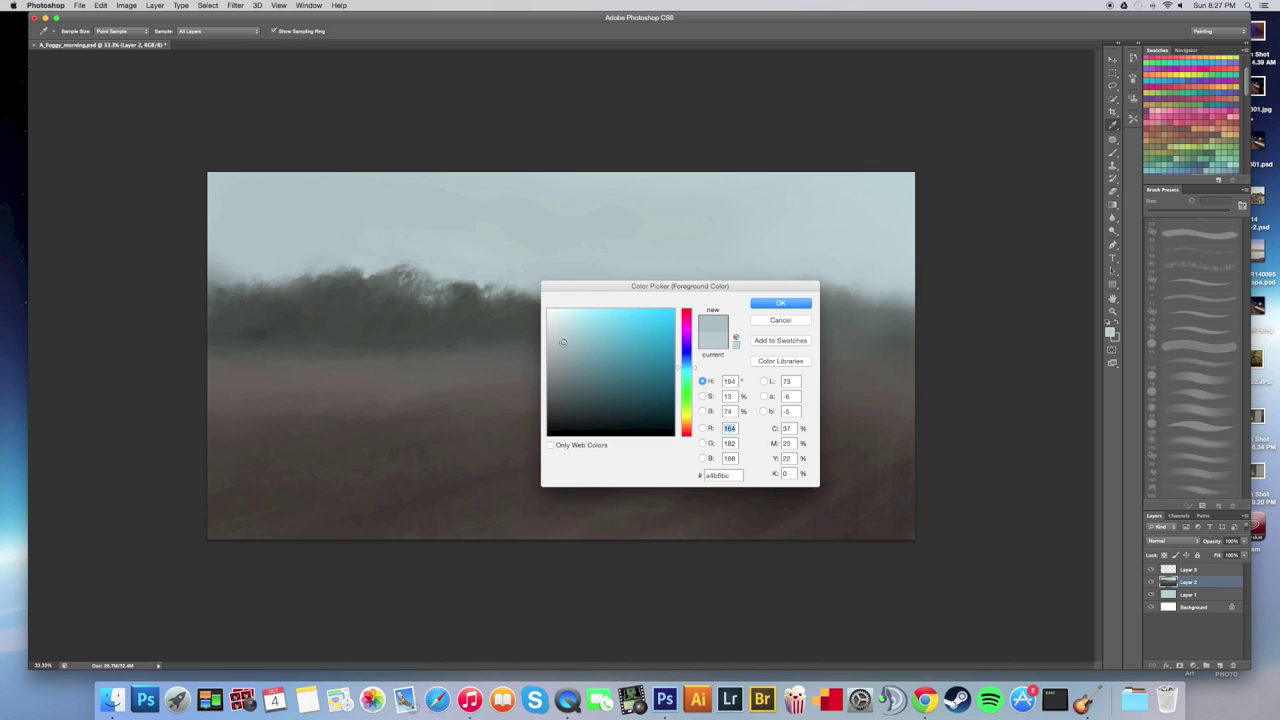
{"action": "left_click", "coordinate": [780, 303]}
Switch to a soft round brush, enlarge it greatly and smooth the patchy sky with the grey-blue colour.
{"action": "left_click", "coordinate": [68, 31]}
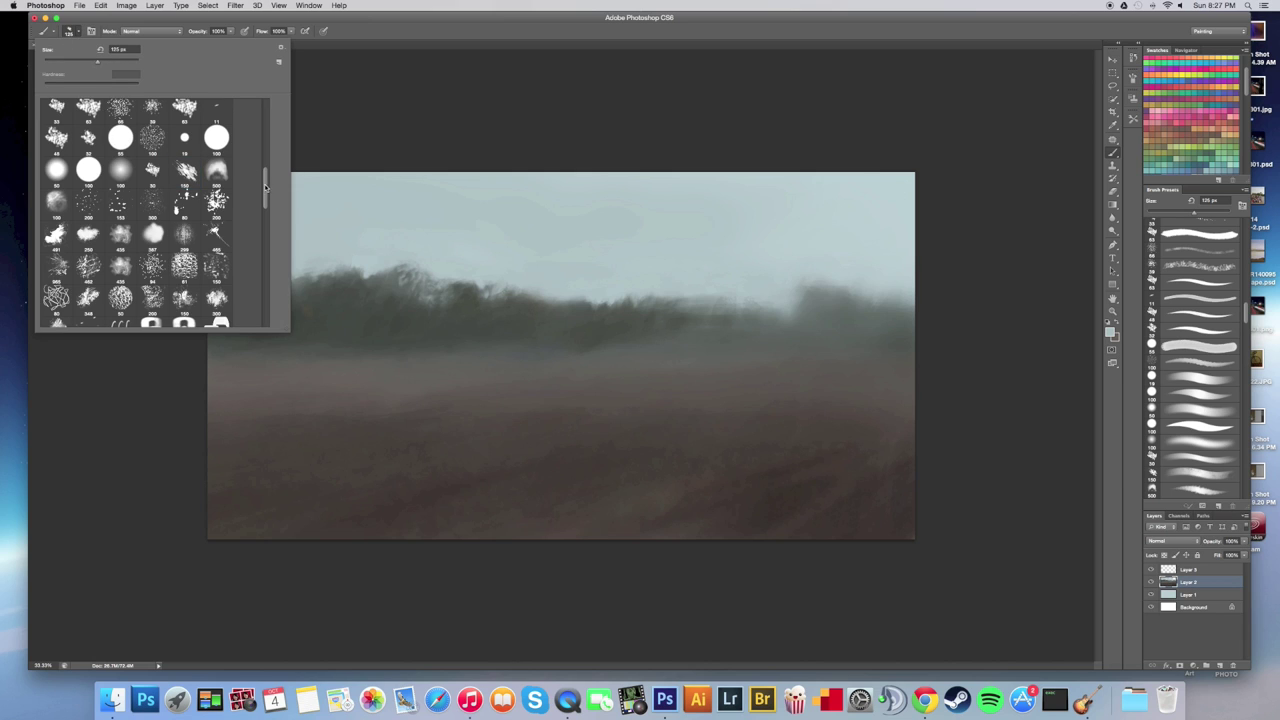
{"action": "left_click_drag", "start_coordinate": [266, 188], "coordinate": [264, 86]}
{"action": "left_click", "coordinate": [182, 108]}
{"action": "left_click", "coordinate": [94, 36]}
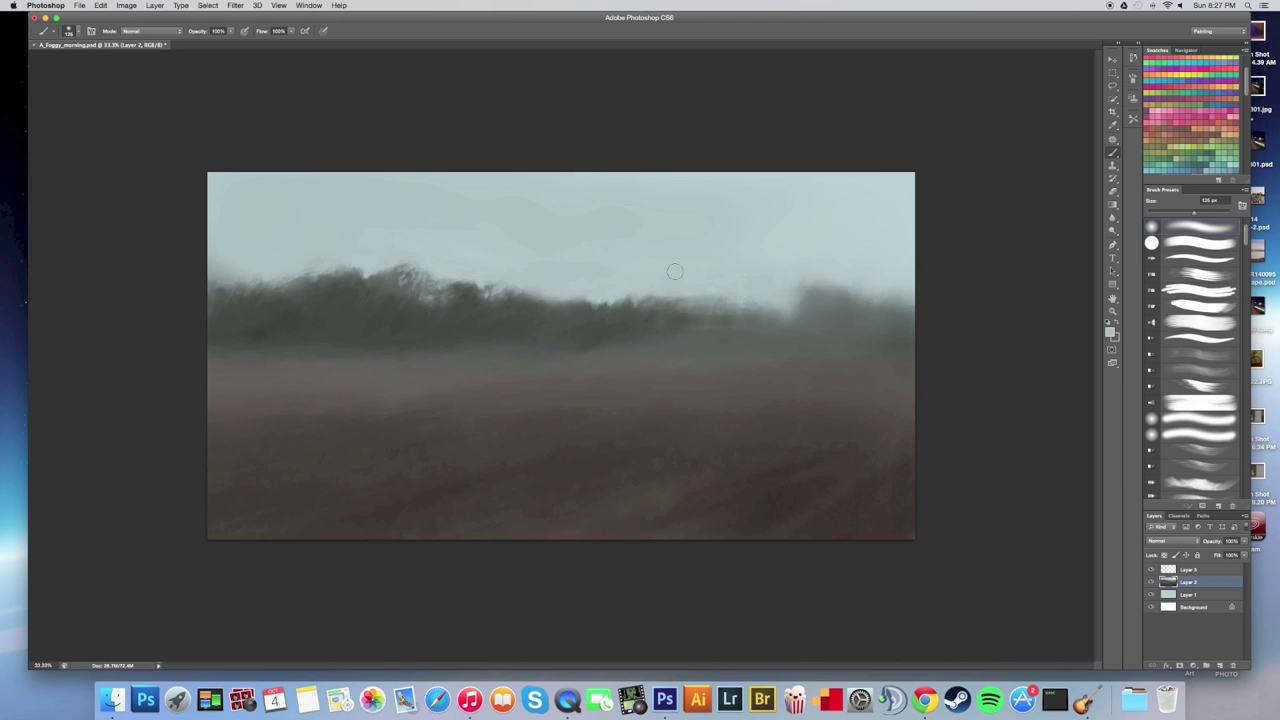
{"action": "key", "text": "bracketright"}
{"action": "key", "text": "bracketright"}
{"action": "key", "text": "bracketright"}
{"action": "key", "text": "bracketright"}
{"action": "key", "text": "bracketright"}
{"action": "key", "text": "bracketright"}
{"action": "key", "text": "bracketright"}
{"action": "key", "text": "bracketright"}
{"action": "key", "text": "bracketright"}
{"action": "key", "text": "bracketright"}
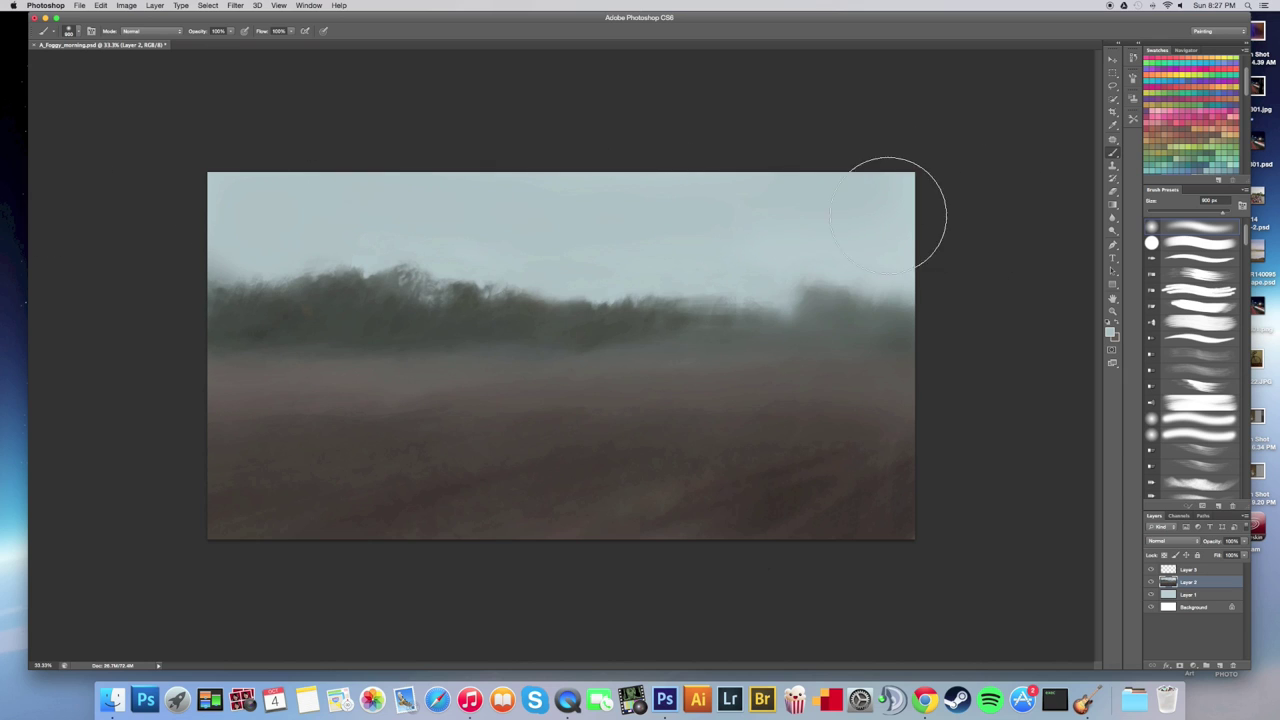
Reduce the soft brush to 175 px and even out the remaining uneven patches in the sky.
{"action": "key", "text": "bracketleft"}
{"action": "key", "text": "bracketleft"}
{"action": "key", "text": "bracketleft"}
{"action": "key", "text": "bracketleft"}
{"action": "key", "text": "bracketleft"}
{"action": "key", "text": "bracketleft"}
{"action": "key", "text": "bracketleft"}
{"action": "key", "text": "bracketleft"}
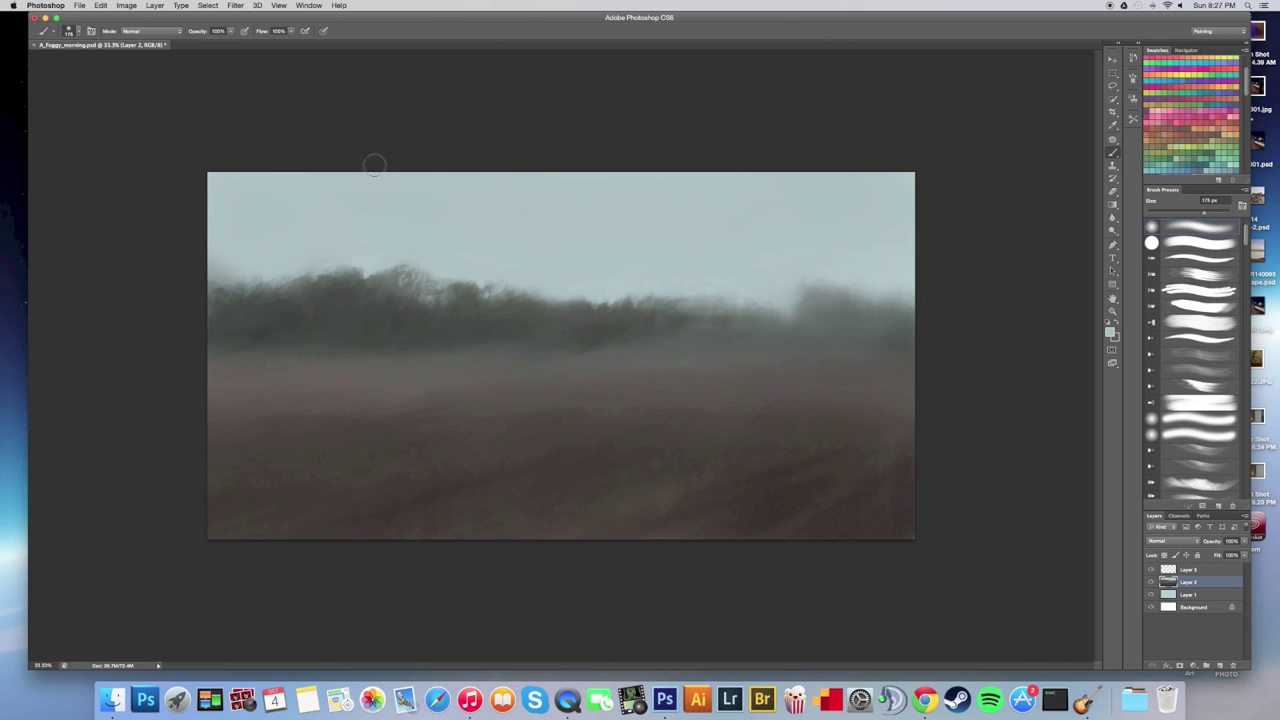
Choose the 416 px tree-shaped foliage brush and add a new layer above the topmost layer.
{"action": "right_click", "coordinate": [246, 190]}
{"action": "left_click_drag", "start_coordinate": [267, 128], "coordinate": [253, 232]}
{"action": "scroll", "coordinate": [250, 240], "scroll_direction": "down", "scroll_amount": 4}
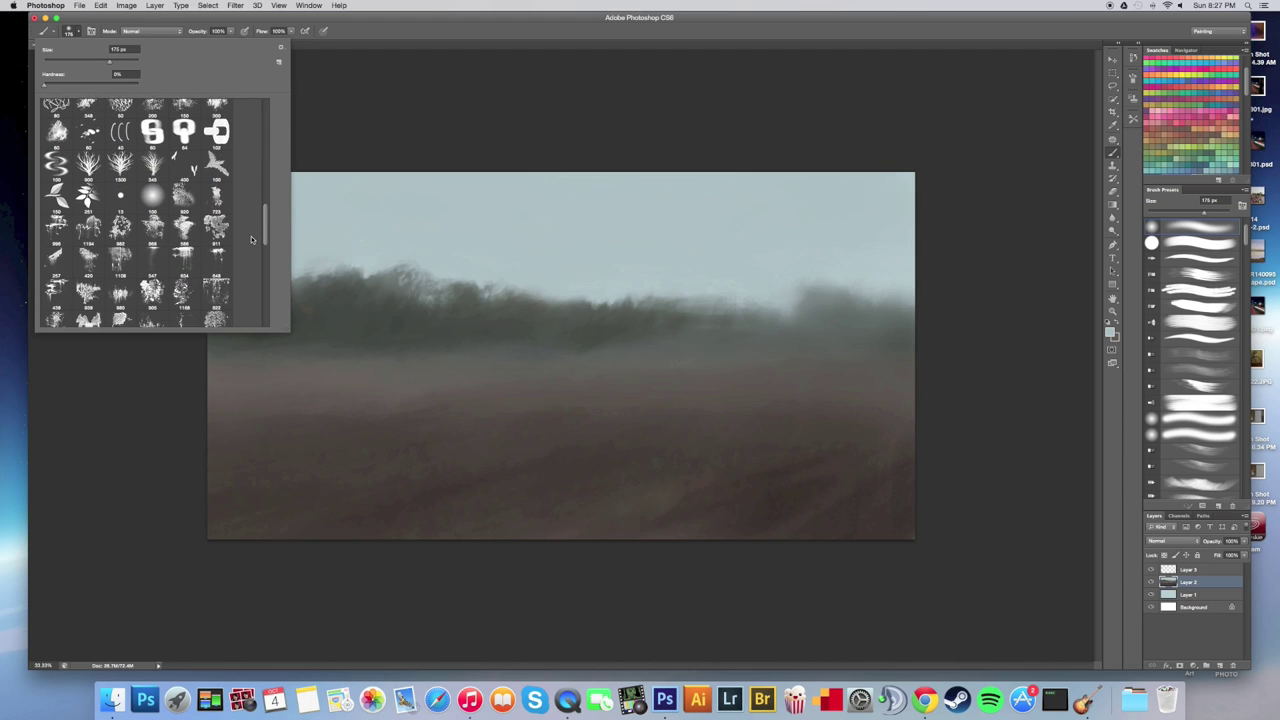
{"action": "scroll", "coordinate": [246, 250], "scroll_direction": "down", "scroll_amount": 10}
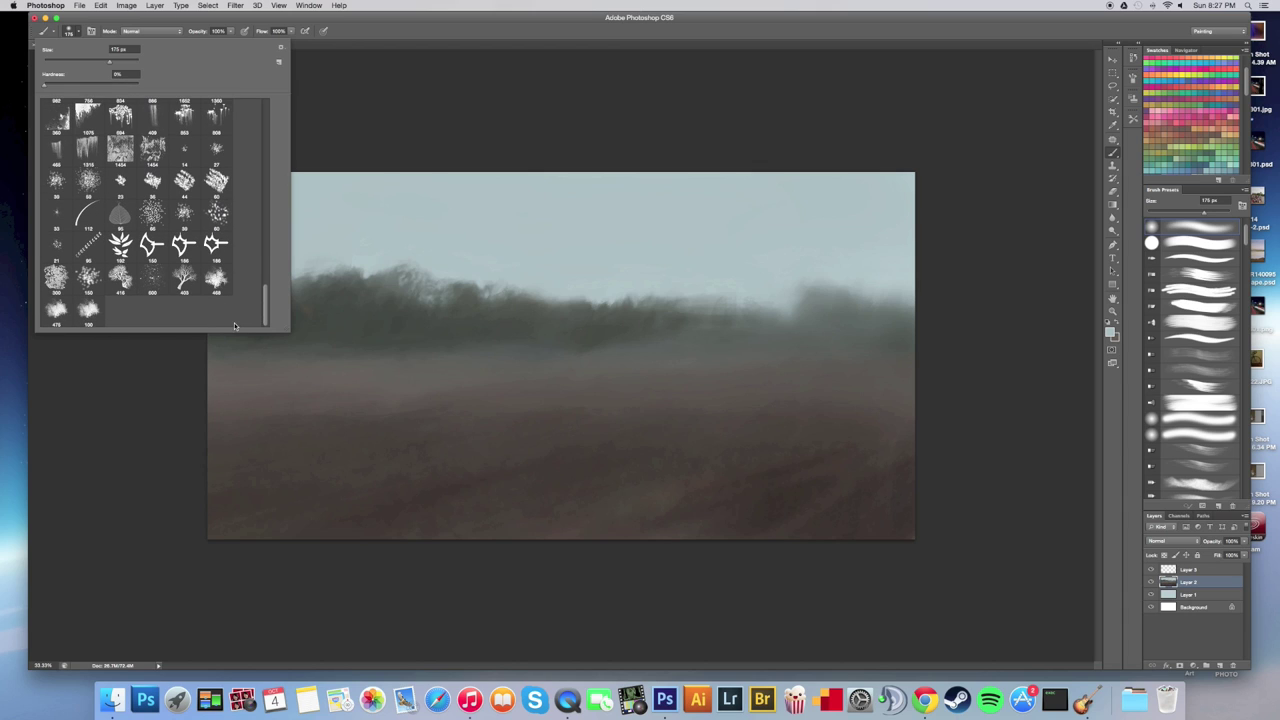
{"action": "left_click", "coordinate": [120, 278]}
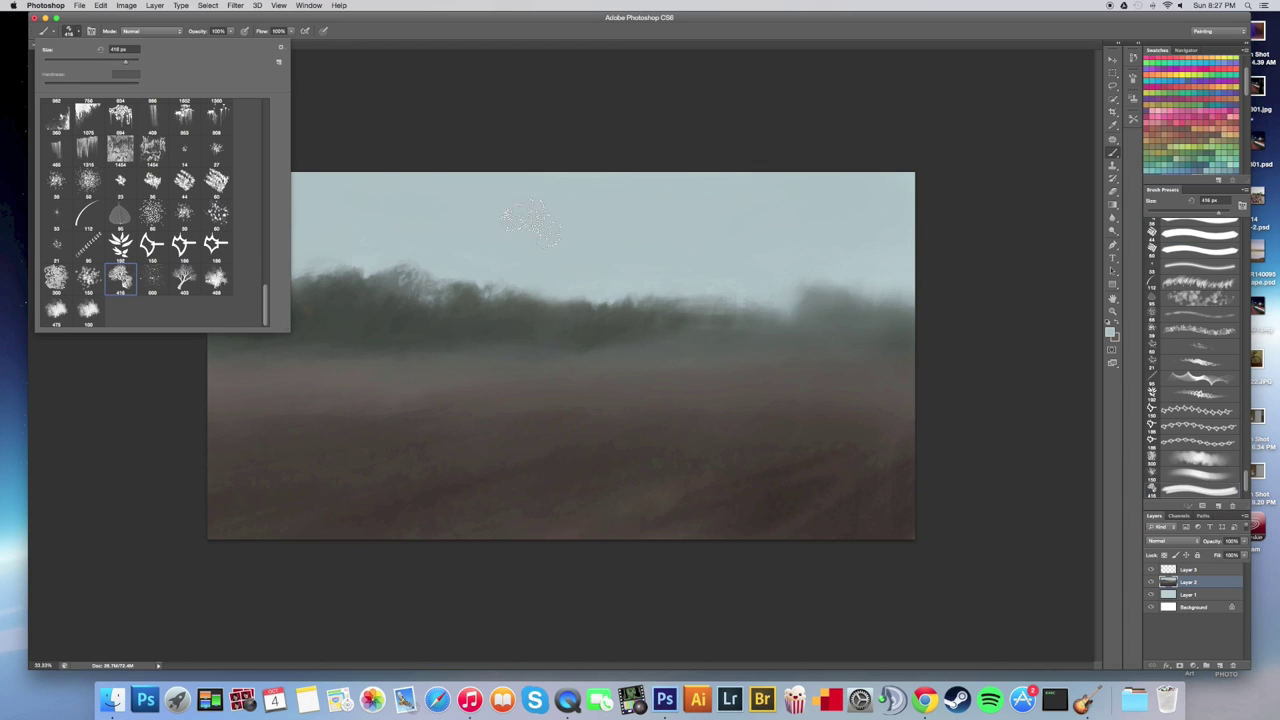
{"action": "left_click", "coordinate": [921, 127]}
{"action": "left_click", "coordinate": [1205, 572]}
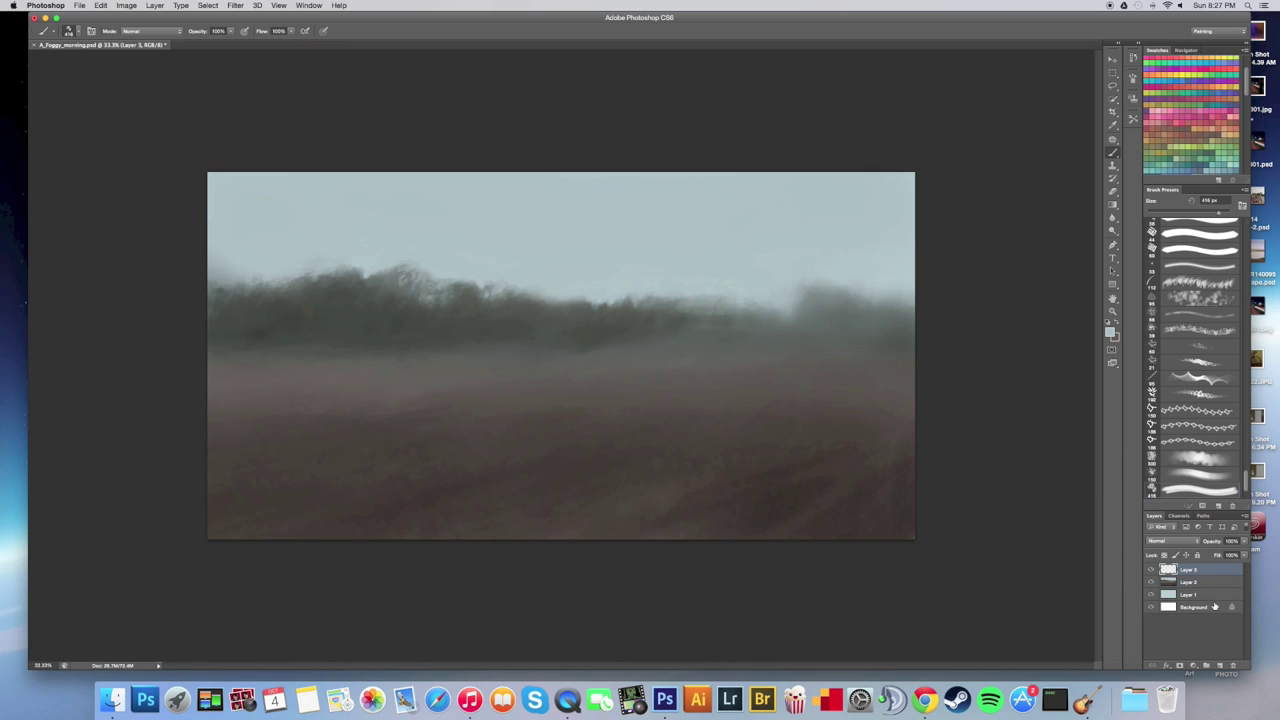
{"action": "left_click", "coordinate": [1220, 666]}
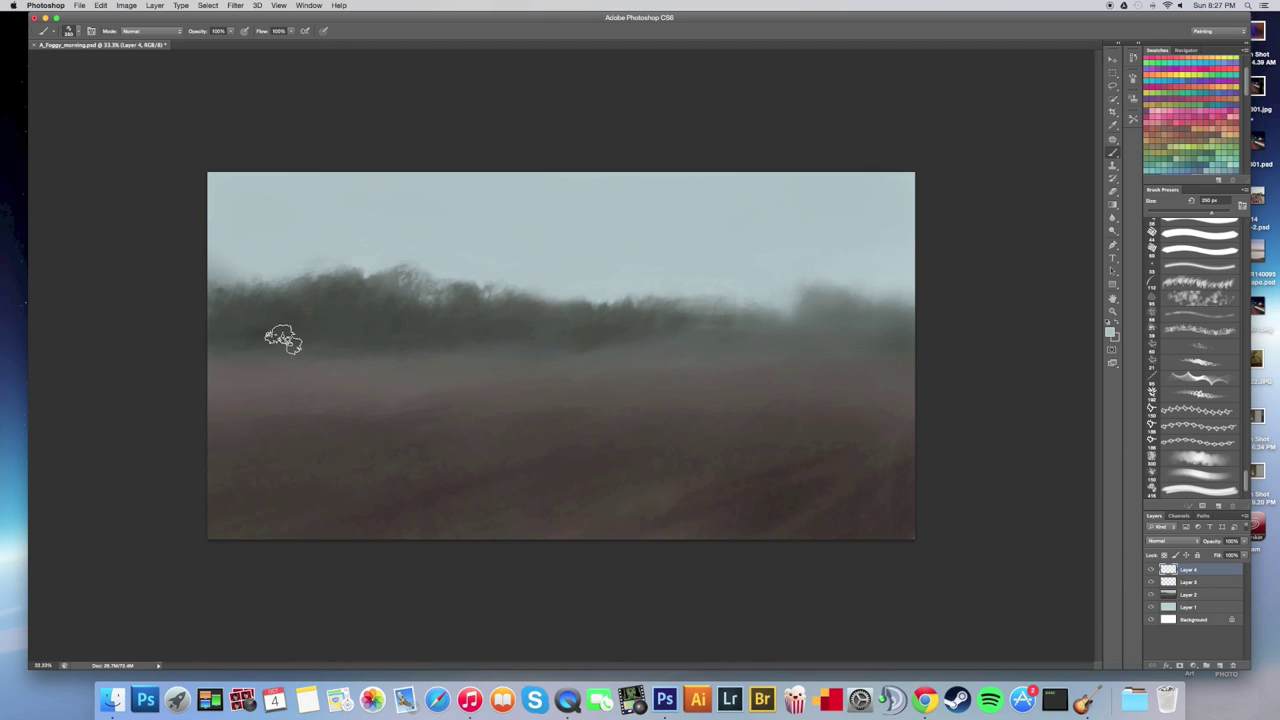
Sample dark greens from the tree line and stamp faint foliage over the left trees with a 175 px brush.
{"action": "left_click", "coordinate": [247, 308], "text": "alt"}
{"action": "left_click_drag", "start_coordinate": [254, 297], "coordinate": [261, 301]}
{"action": "left_click", "coordinate": [247, 298]}
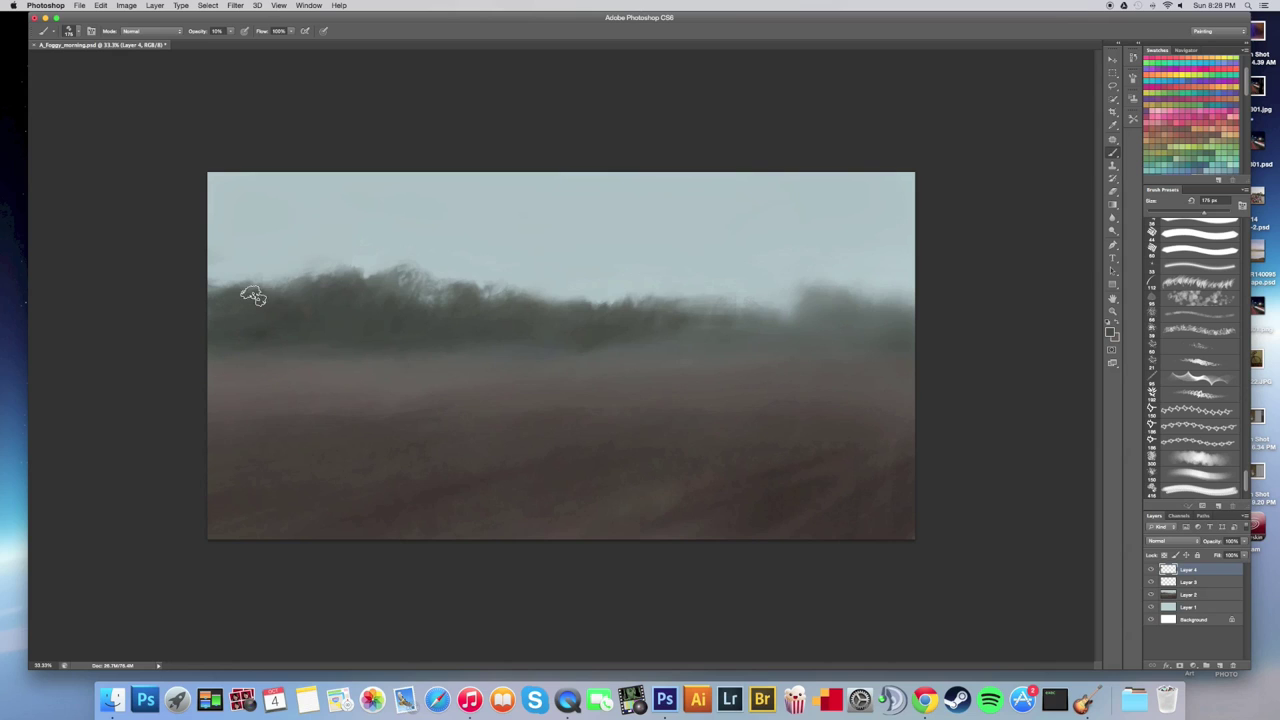
{"action": "left_click", "coordinate": [262, 338], "text": "alt"}
{"action": "left_click_drag", "start_coordinate": [417, 288], "coordinate": [418, 275]}
{"action": "left_click", "coordinate": [466, 300], "text": "alt"}
Choose another swatch and glaze subtle texture over the lower trees and field, varying the brush size down to 100 px.
{"action": "left_click_drag", "start_coordinate": [1246, 78], "coordinate": [1246, 116]}
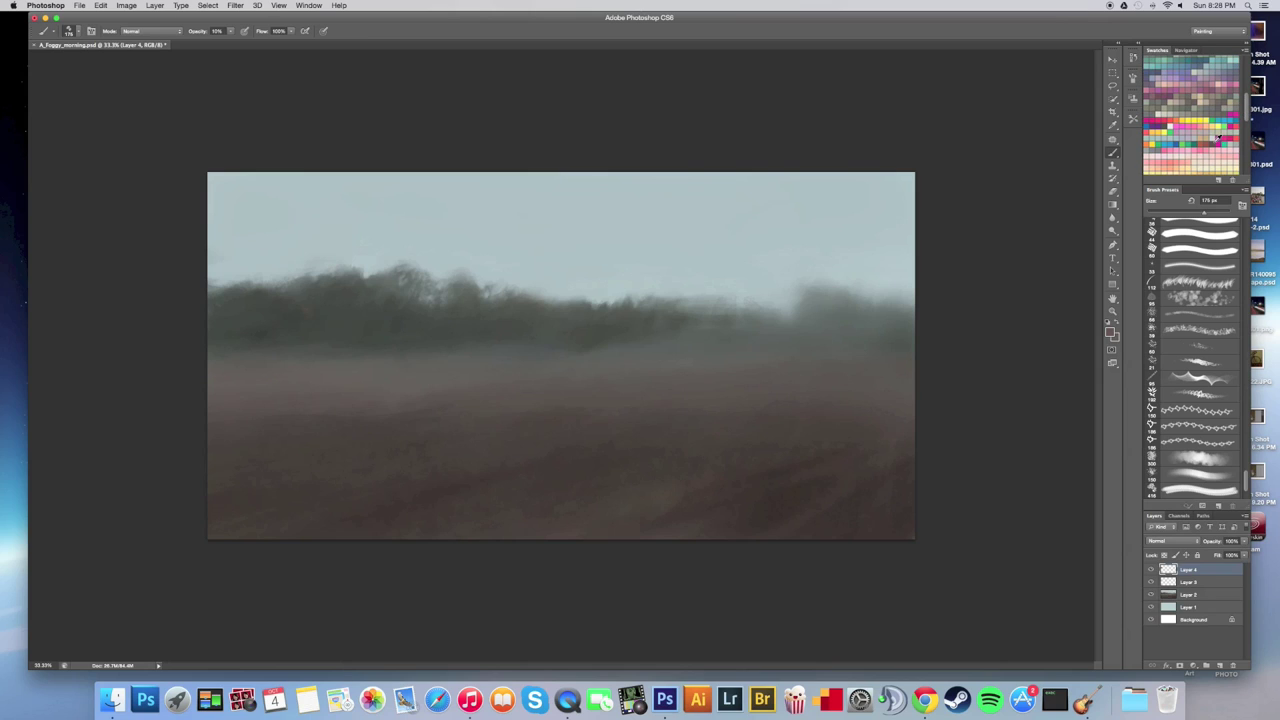
{"action": "left_click", "coordinate": [1218, 139]}
{"action": "left_click", "coordinate": [741, 326]}
{"action": "key", "text": "bracketleft"}
{"action": "key", "text": "bracketleft"}
{"action": "key", "text": "bracketleft"}
{"action": "key", "text": "bracketright"}
{"action": "key", "text": "bracketright"}
{"action": "key", "text": "bracketright"}
{"action": "key", "text": "bracketright"}
{"action": "key", "text": "bracketright"}
{"action": "key", "text": "bracketleft"}
{"action": "key", "text": "bracketleft"}
{"action": "key", "text": "bracketleft"}
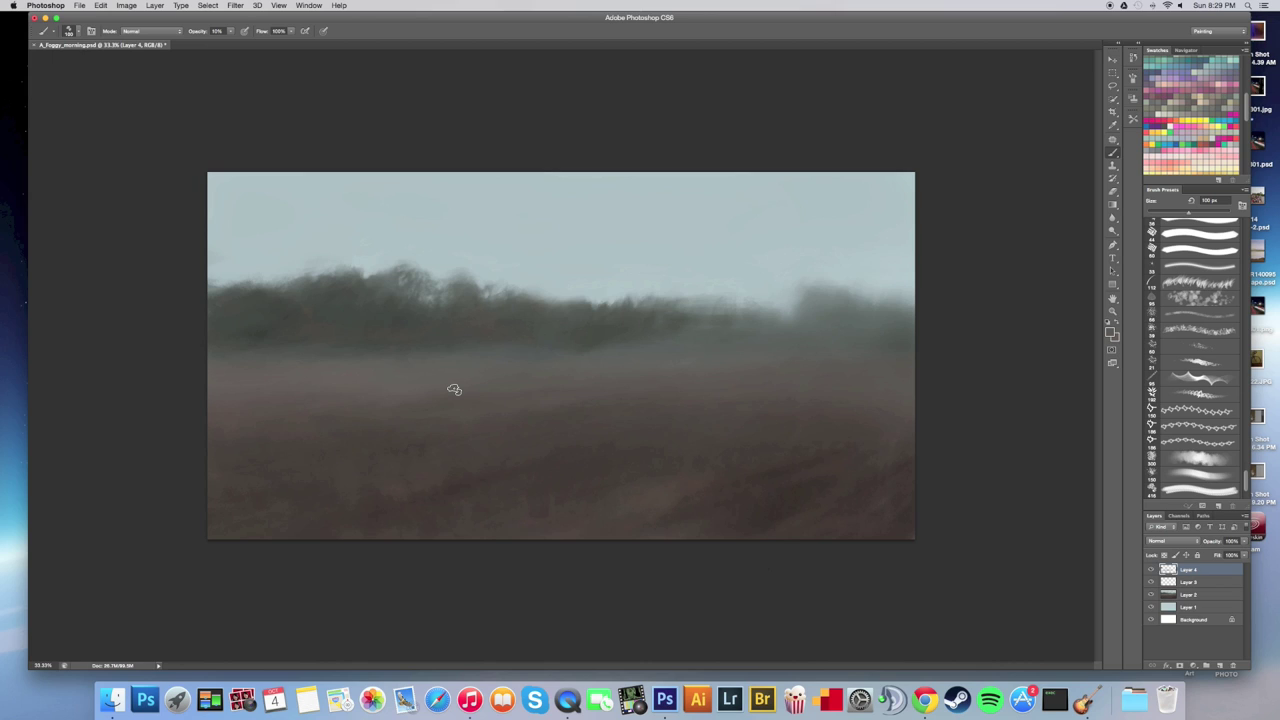
Sample tones from the left side of the field and switch to the last textured foliage brush in the library.
{"action": "left_click", "coordinate": [286, 392], "text": "alt"}
{"action": "left_click", "coordinate": [257, 406], "text": "alt"}
{"action": "left_click", "coordinate": [78, 36]}
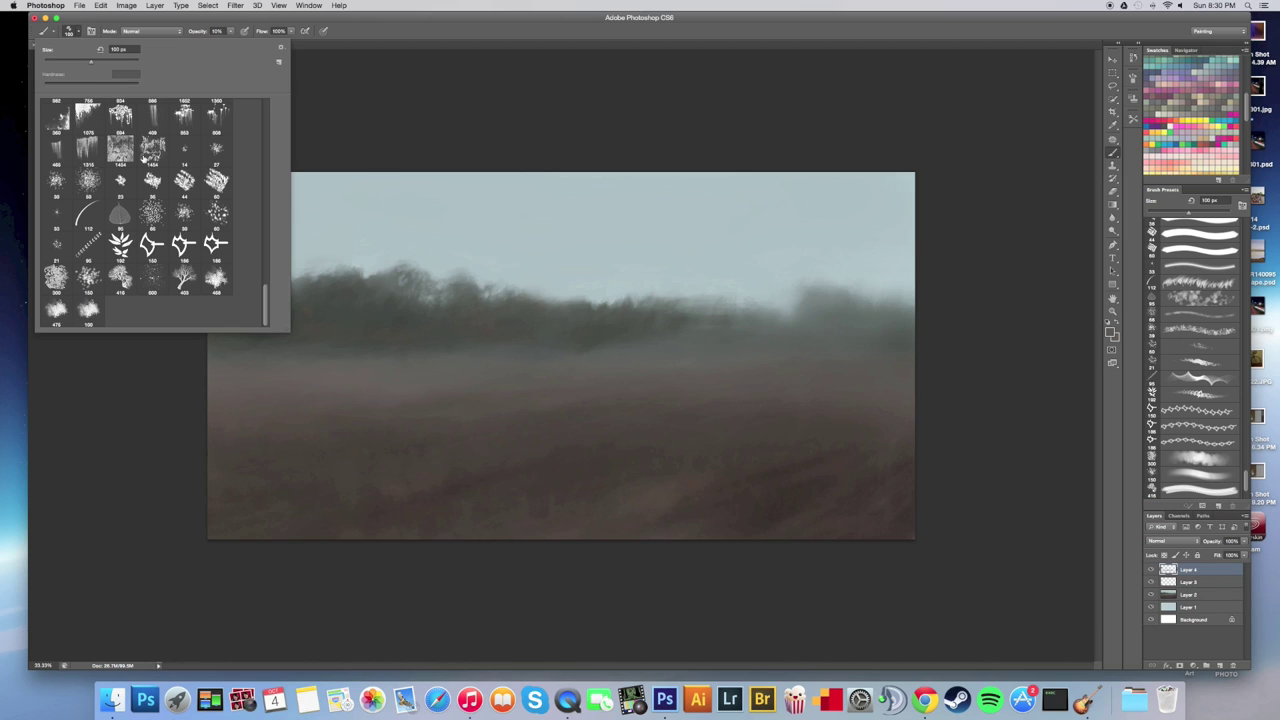
{"action": "left_click", "coordinate": [152, 284]}
{"action": "left_click", "coordinate": [92, 273]}
{"action": "left_click", "coordinate": [88, 308]}
{"action": "left_click", "coordinate": [80, 31]}
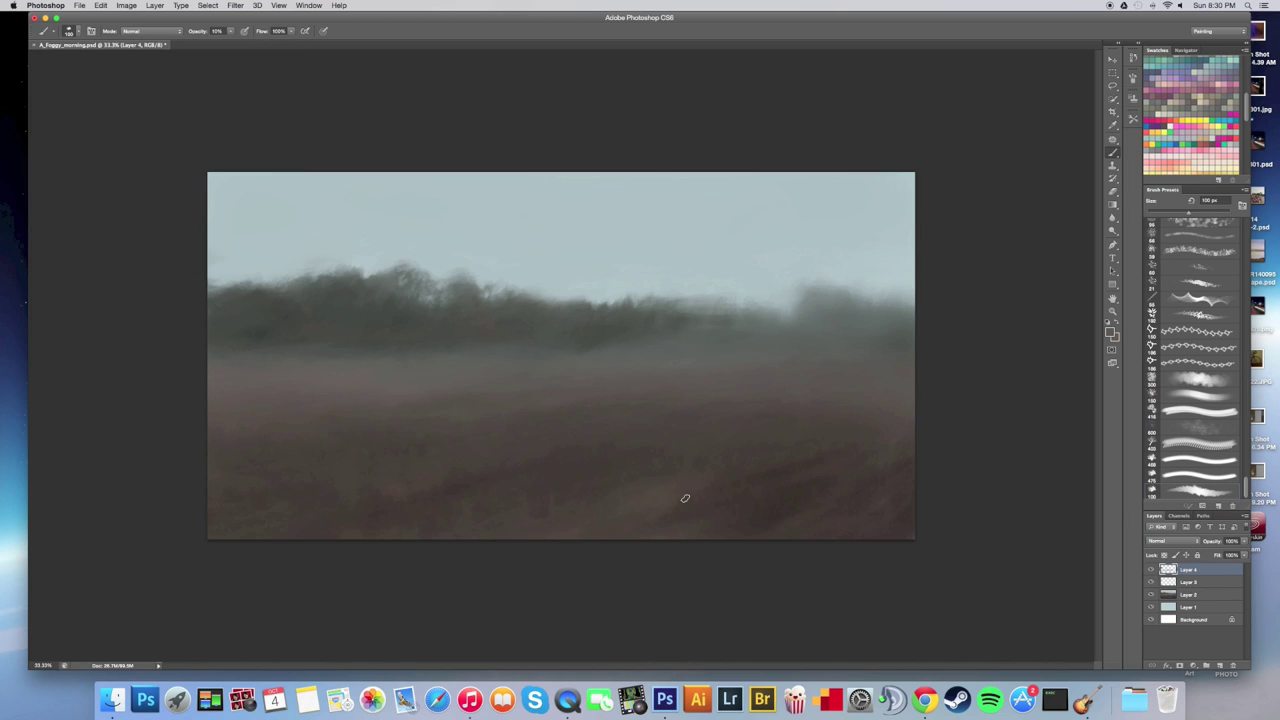
Glaze dark tones over the field with the textured brush, enlarging it for broad areas and reducing it for detail.
{"action": "key", "text": "bracketright"}
{"action": "key", "text": "bracketright"}
{"action": "key", "text": "bracketright"}
{"action": "key", "text": "bracketright"}
{"action": "key", "text": "bracketright"}
{"action": "key", "text": "bracketright"}
{"action": "key", "text": "bracketright"}
{"action": "key", "text": "bracketright"}
{"action": "key", "text": "bracketright"}
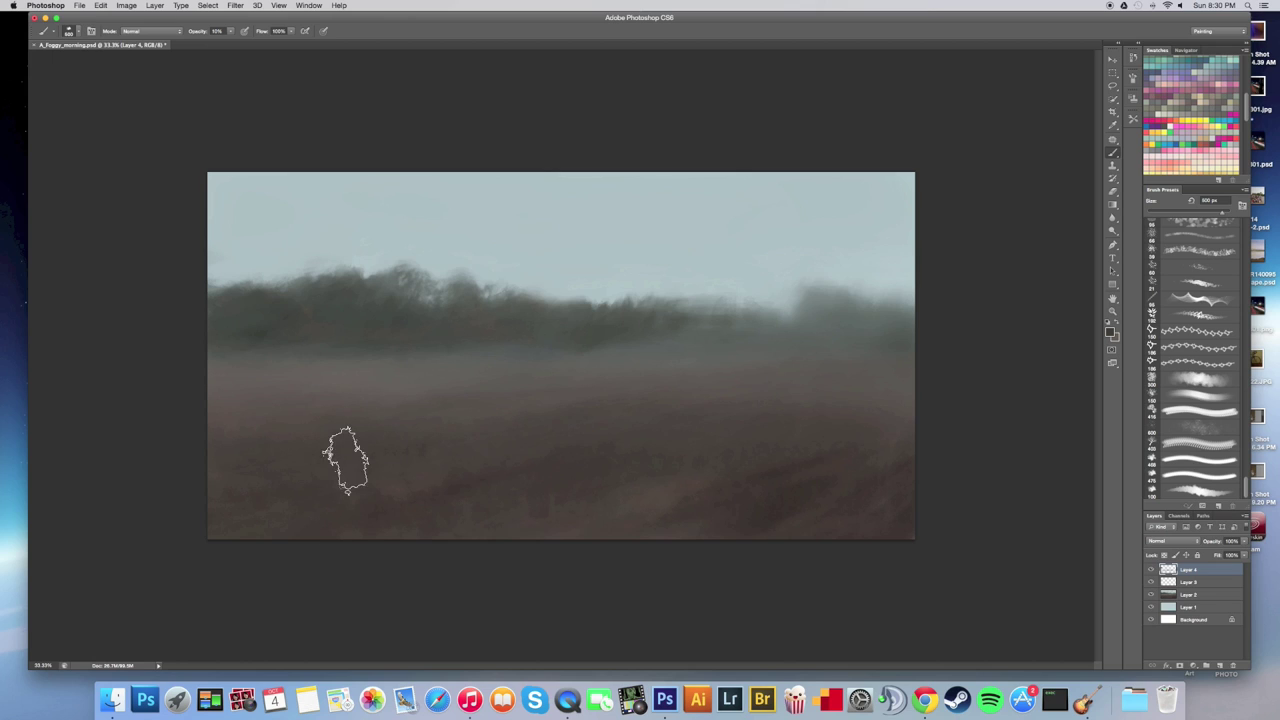
{"action": "key", "text": "bracketleft"}
{"action": "key", "text": "bracketleft"}
{"action": "key", "text": "bracketleft"}
{"action": "key", "text": "bracketleft"}
{"action": "key", "text": "bracketleft"}
{"action": "key", "text": "bracketleft"}
{"action": "key", "text": "bracketleft"}
Try a large hazy shape in the sky above the right-hand trees using a sampled field brown, and undo it.
{"action": "left_click", "coordinate": [781, 513], "text": "alt"}
{"action": "key", "text": "bracketright"}
{"action": "key", "text": "bracketright"}
{"action": "key", "text": "bracketright"}
{"action": "key", "text": "bracketright"}
{"action": "key", "text": "bracketright"}
{"action": "key", "text": "bracketright"}
{"action": "key", "text": "bracketright"}
{"action": "left_click_drag", "start_coordinate": [765, 297], "coordinate": [700, 268]}
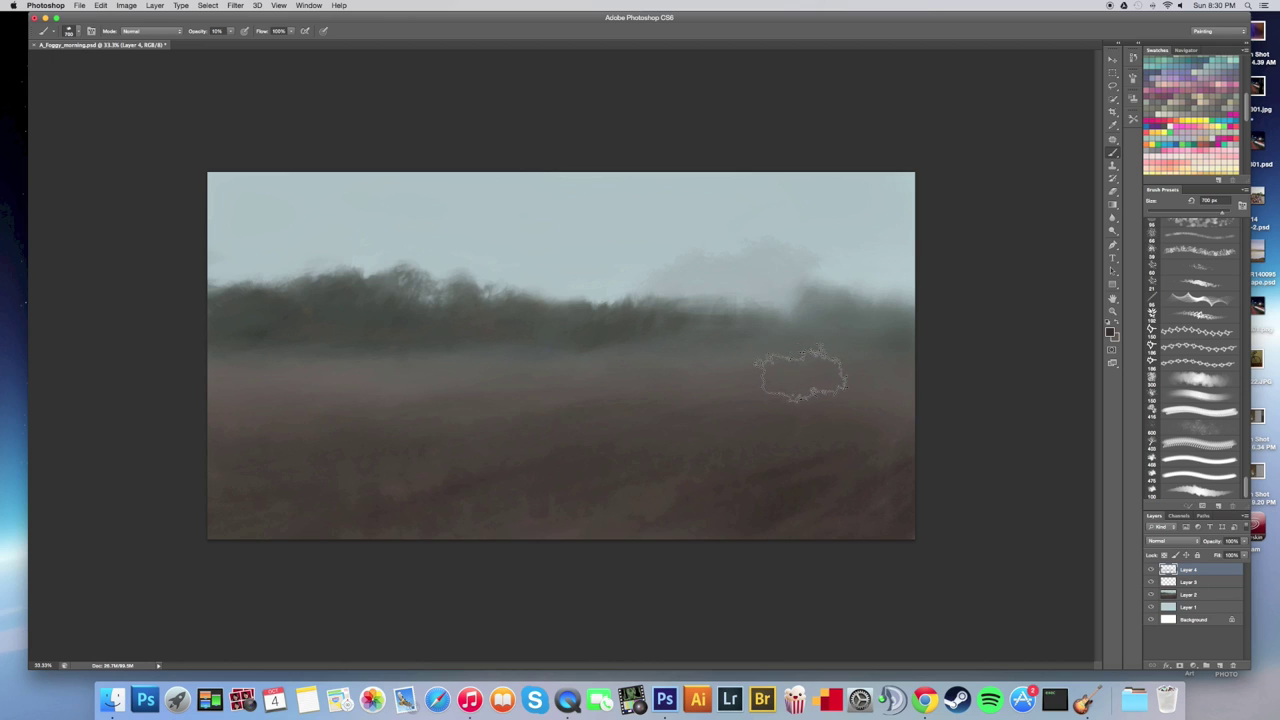
{"action": "key", "text": "super+z"}
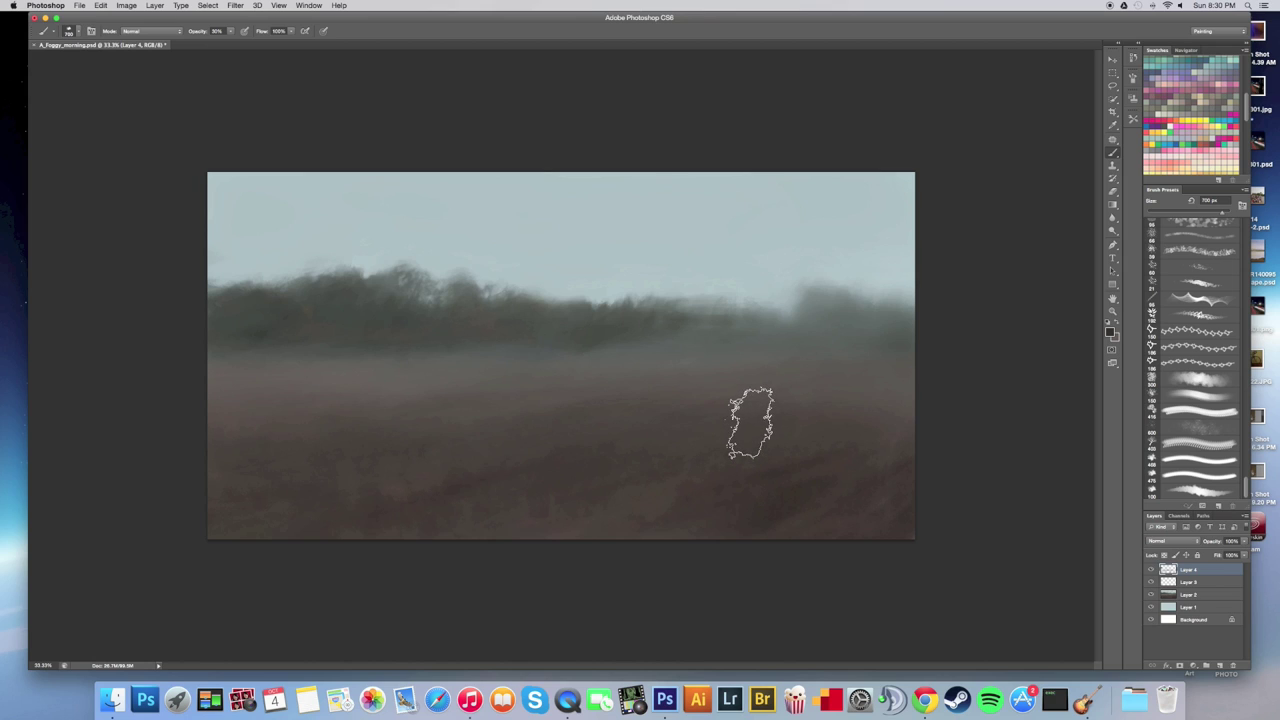
Reduce the brush to 100 px and choose an olive green swatch for the field.
{"action": "key", "text": "bracketleft"}
{"action": "key", "text": "bracketleft"}
{"action": "key", "text": "bracketleft"}
{"action": "key", "text": "bracketleft"}
{"action": "key", "text": "bracketleft"}
{"action": "key", "text": "bracketleft"}
{"action": "key", "text": "bracketleft"}
{"action": "key", "text": "bracketleft"}
{"action": "key", "text": "bracketleft"}
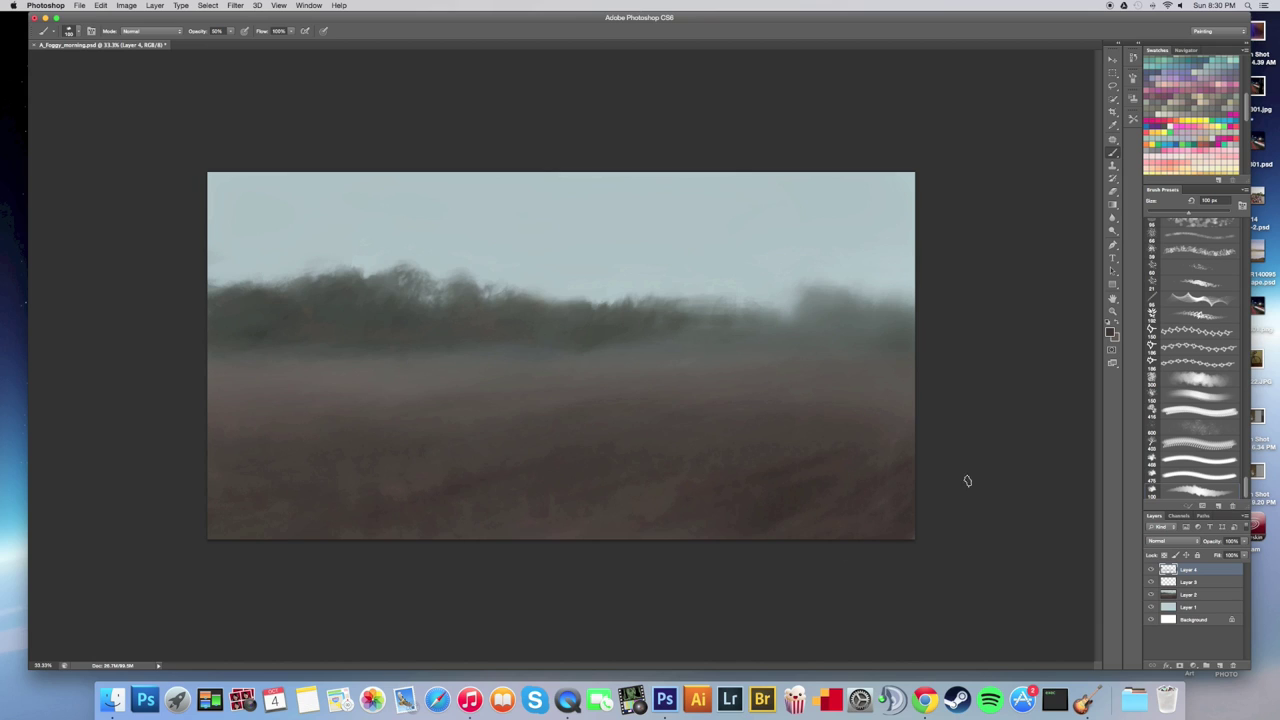
{"action": "left_click_drag", "start_coordinate": [1244, 112], "coordinate": [1245, 154]}
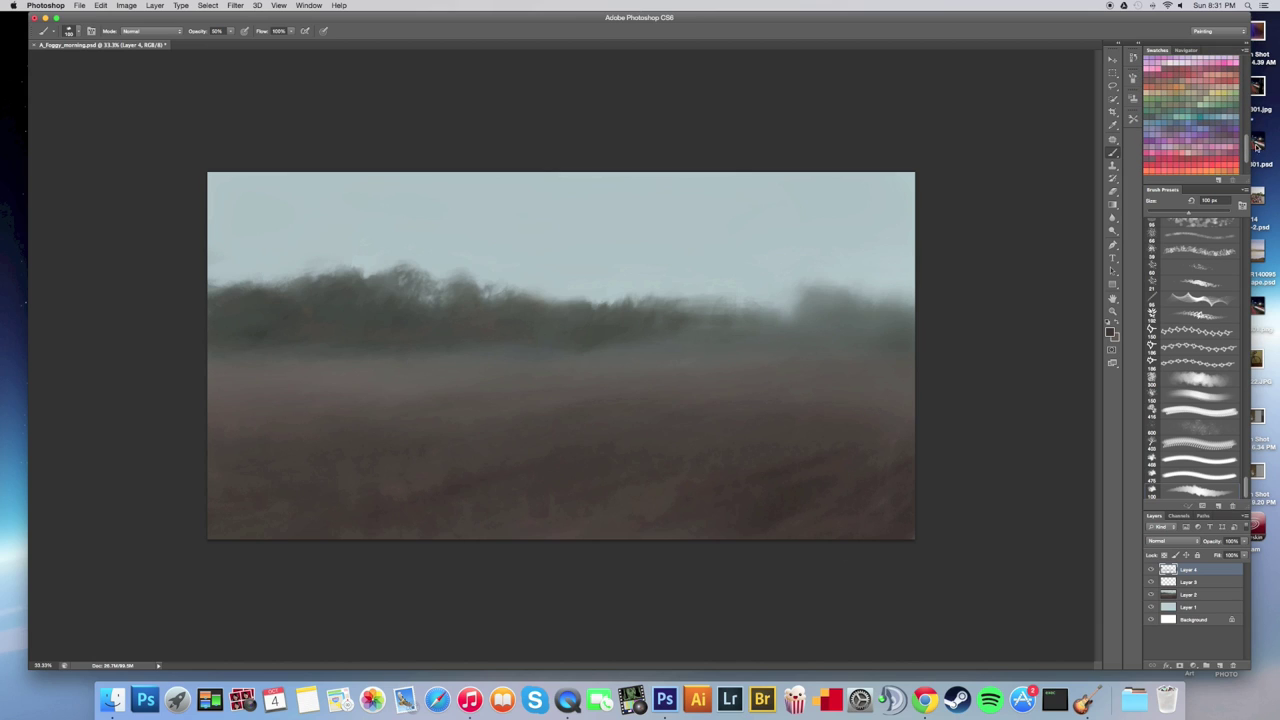
{"action": "left_click_drag", "start_coordinate": [1247, 140], "coordinate": [1213, 119]}
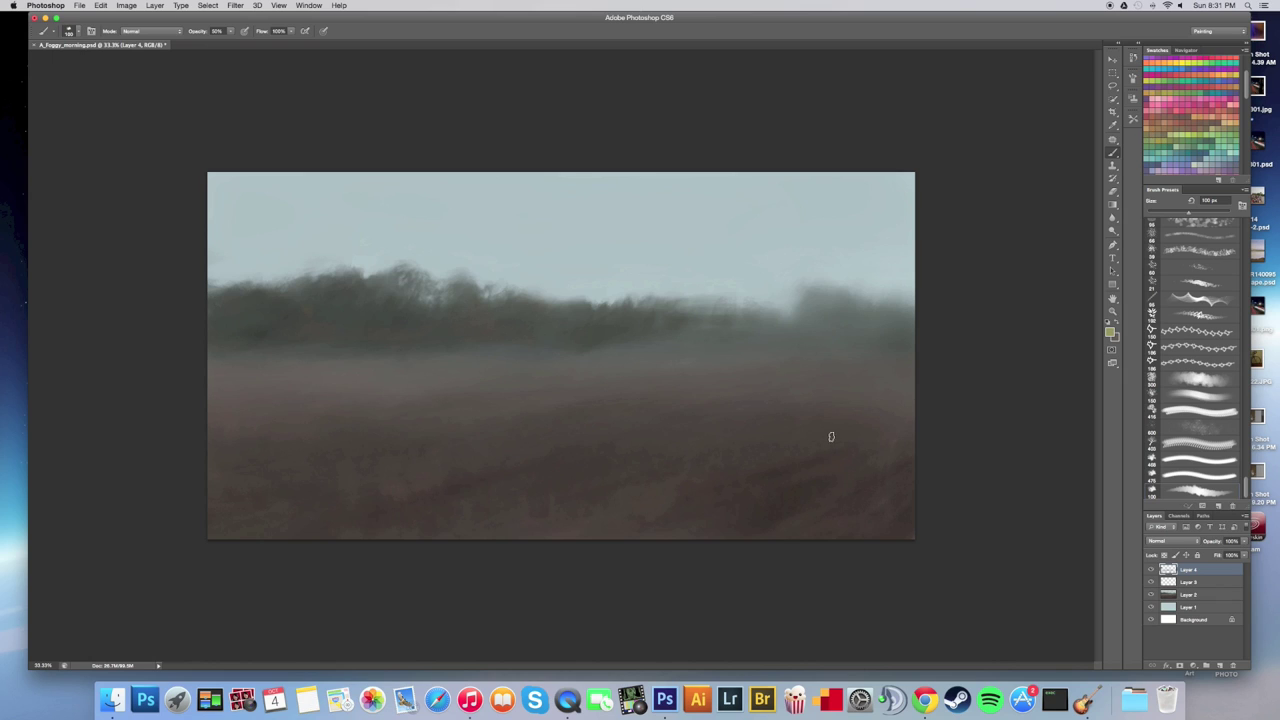
Glaze the field with the olive green using an enlarged brush and blend it with browns sampled from the foreground.
{"action": "key", "text": "bracketright"}
{"action": "key", "text": "bracketright"}
{"action": "key", "text": "bracketright"}
{"action": "key", "text": "bracketright"}
{"action": "key", "text": "bracketright"}
{"action": "key", "text": "]"}
{"action": "key", "text": "]"}
{"action": "key", "text": "]"}
{"action": "key", "text": "]"}
{"action": "key", "text": "]"}
{"action": "left_click", "coordinate": [794, 503], "text": "alt"}
{"action": "left_click", "coordinate": [660, 497], "text": "alt"}
Work the sampled foreground brown into the streaks of the field, varying the brush size.
{"action": "key", "text": "bracketleft"}
{"action": "key", "text": "bracketleft"}
{"action": "key", "text": "bracketleft"}
{"action": "key", "text": "bracketleft"}
{"action": "key", "text": "bracketright"}
{"action": "key", "text": "bracketright"}
{"action": "key", "text": "bracketright"}
{"action": "key", "text": "bracketright"}
{"action": "key", "text": "bracketright"}
{"action": "key", "text": "bracketright"}
{"action": "key", "text": "bracketright"}
{"action": "key", "text": "bracketright"}
Sample a dark green from the left trees and build up the right-hand trees with an enlarged textured brush.
{"action": "left_click", "coordinate": [276, 319], "text": "alt"}
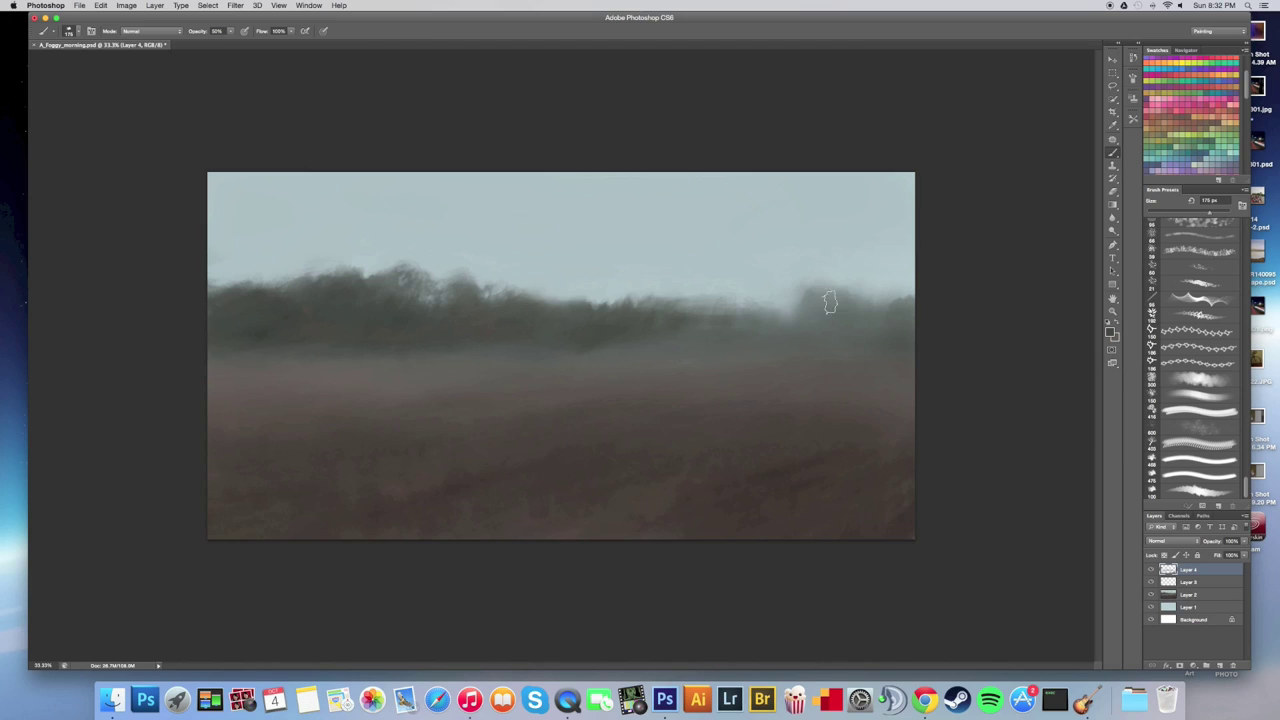
{"action": "key", "text": "bracketright"}
{"action": "key", "text": "bracketright"}
{"action": "key", "text": "bracketright"}
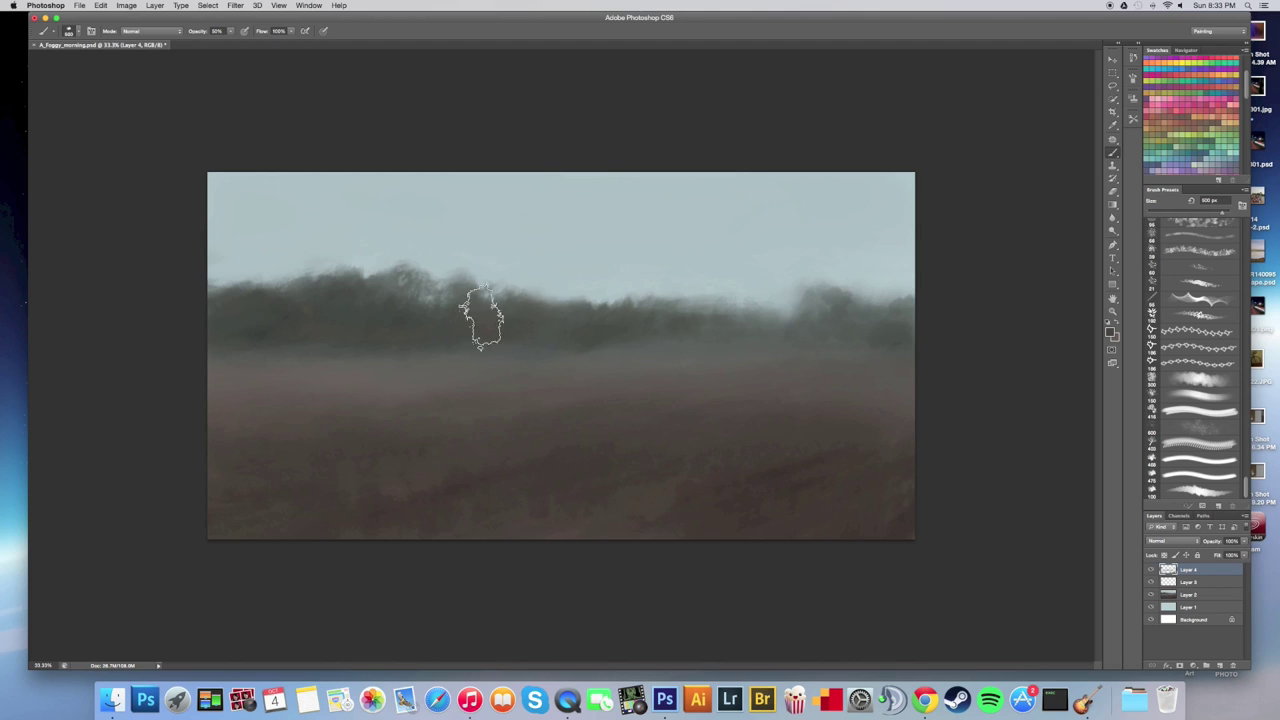
Paint a pale, hazy row of distant trees behind the tree line, descending from the left edge towards the middle.
{"action": "key", "text": "bracketleft"}
{"action": "mouse_move", "coordinate": [222, 264]}
{"action": "left_mouse_down"}
{"action": "mouse_move", "coordinate": [213, 278]}
{"action": "mouse_move", "coordinate": [214, 238]}
{"action": "mouse_move", "coordinate": [222, 274]}
{"action": "mouse_move", "coordinate": [228, 258]}
{"action": "left_mouse_up"}
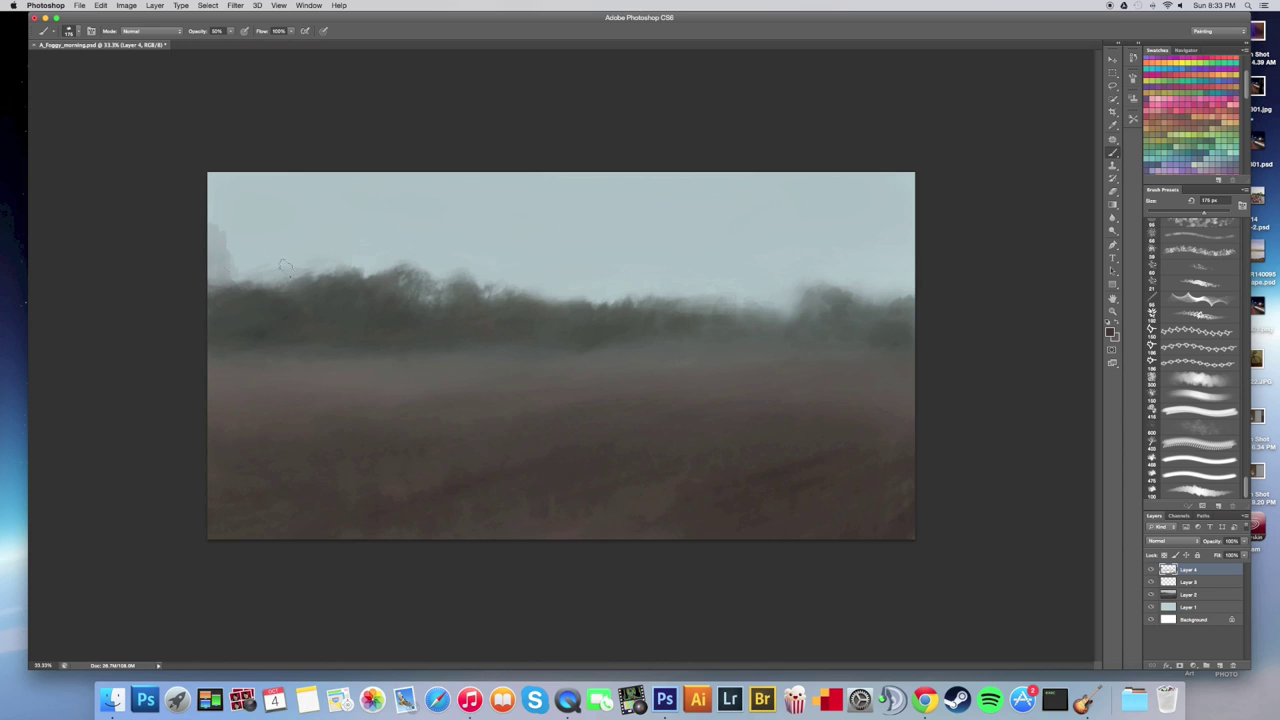
{"action": "mouse_move", "coordinate": [236, 229]}
{"action": "left_mouse_down"}
{"action": "mouse_move", "coordinate": [289, 264]}
{"action": "mouse_move", "coordinate": [265, 272]}
{"action": "mouse_move", "coordinate": [283, 270]}
{"action": "mouse_move", "coordinate": [197, 248]}
{"action": "mouse_move", "coordinate": [271, 246]}
{"action": "mouse_move", "coordinate": [185, 226]}
{"action": "mouse_move", "coordinate": [216, 240]}
{"action": "mouse_move", "coordinate": [212, 254]}
{"action": "mouse_move", "coordinate": [234, 246]}
{"action": "mouse_move", "coordinate": [251, 276]}
{"action": "mouse_move", "coordinate": [271, 259]}
{"action": "mouse_move", "coordinate": [312, 265]}
{"action": "mouse_move", "coordinate": [199, 252]}
{"action": "mouse_move", "coordinate": [330, 269]}
{"action": "mouse_move", "coordinate": [166, 245]}
{"action": "mouse_move", "coordinate": [325, 256]}
{"action": "mouse_move", "coordinate": [284, 262]}
{"action": "mouse_move", "coordinate": [437, 274]}
{"action": "mouse_move", "coordinate": [446, 290]}
{"action": "mouse_move", "coordinate": [582, 298]}
{"action": "left_mouse_up"}
Trim and soften the distant trees' upper edge with sampled sky and haze tones, and rework the nearer treetops with a sampled dark tone.
{"action": "key", "text": "]"}
{"action": "key", "text": "]"}
{"action": "key", "text": "]"}
{"action": "key", "text": "]"}
{"action": "key", "text": "]"}
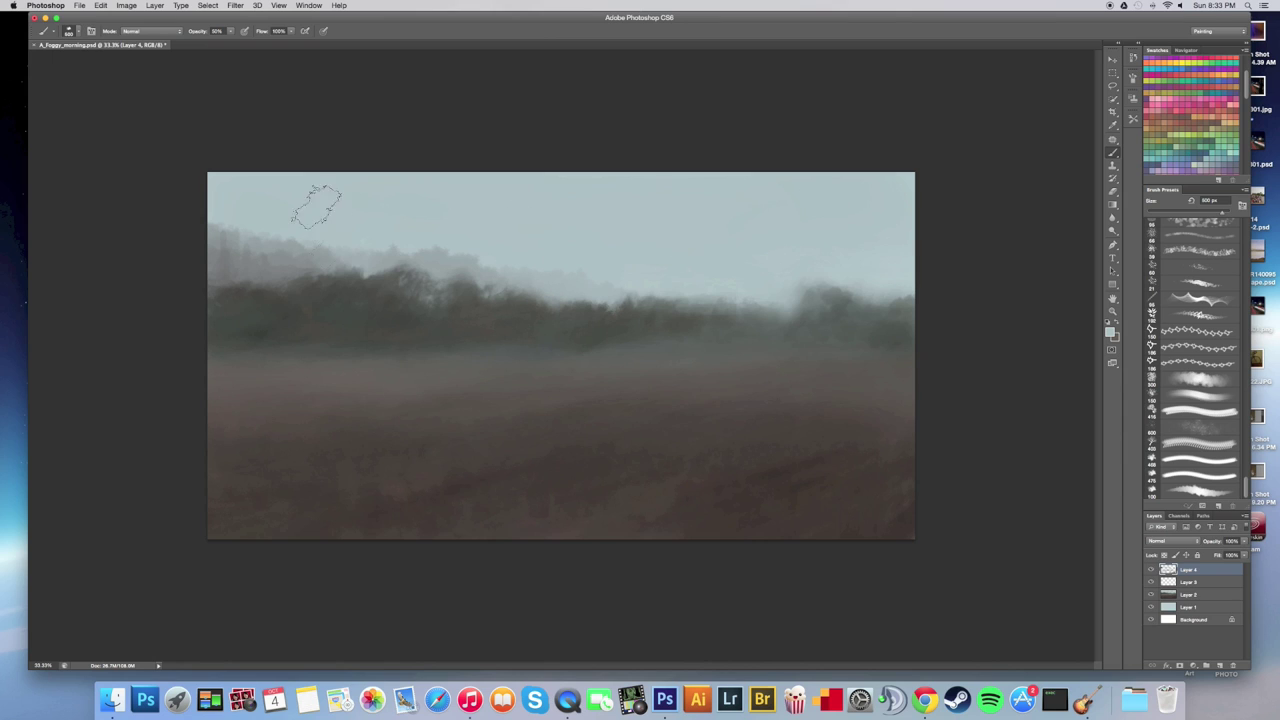
{"action": "key", "text": "bracketleft"}
{"action": "key", "text": "bracketleft"}
{"action": "key", "text": "bracketleft"}
{"action": "key", "text": "bracketleft"}
{"action": "left_click", "coordinate": [243, 240], "text": "alt"}
{"action": "left_click", "coordinate": [232, 239], "text": "alt"}
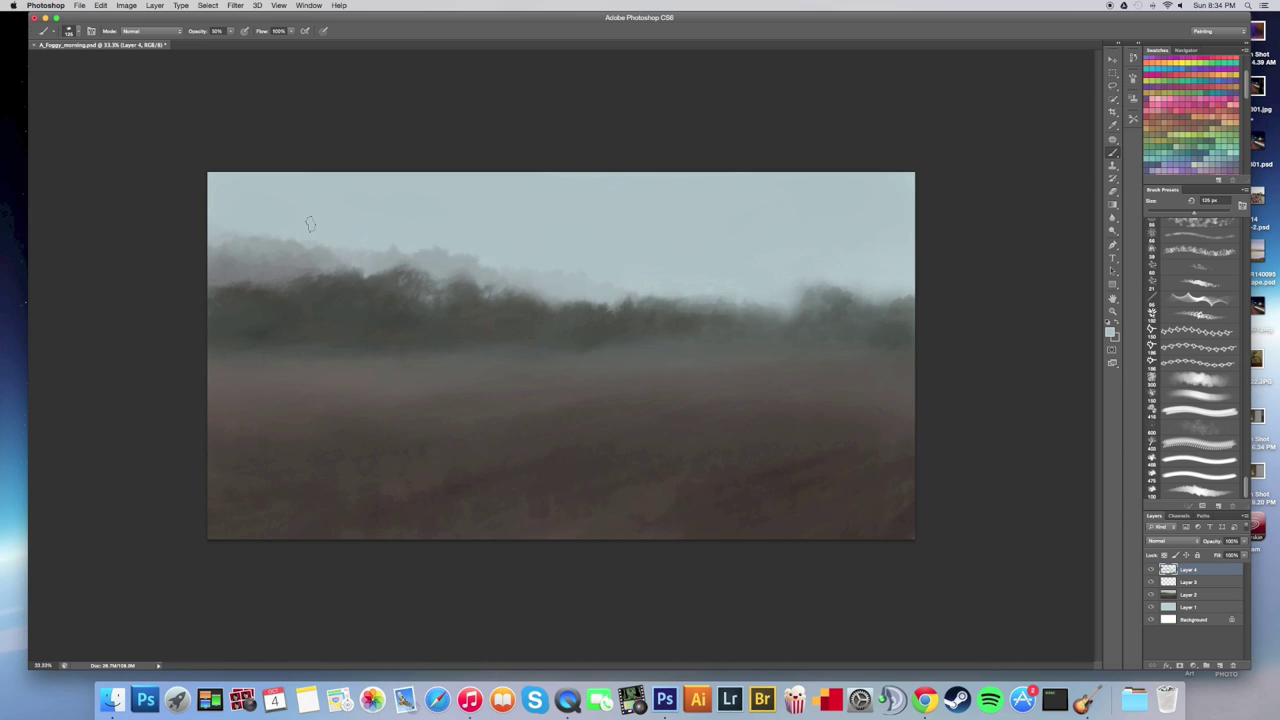
{"action": "left_click", "coordinate": [325, 290], "text": "alt"}
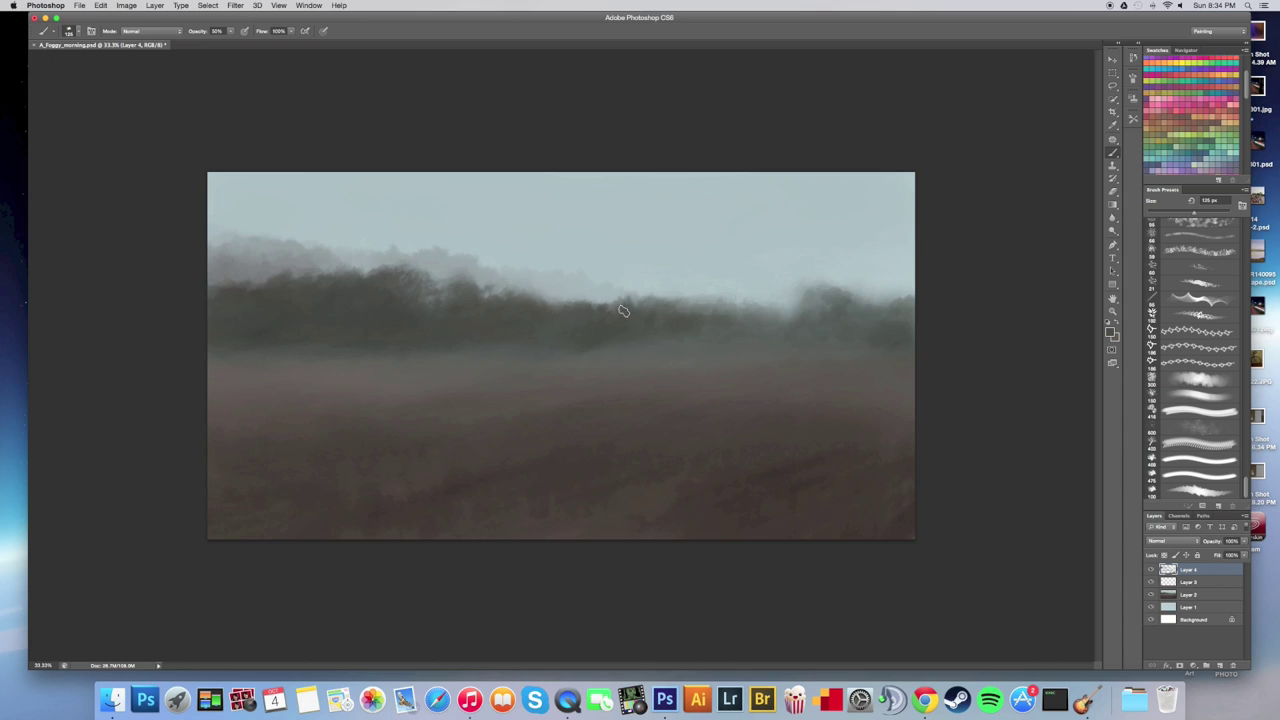
Refine the middle and right-hand treetops with a smaller brush, alternating sampled sky and dark tree tones.
{"action": "left_click", "coordinate": [638, 260], "text": "alt"}
{"action": "left_click", "coordinate": [676, 326], "text": "alt"}
{"action": "key", "text": "["}
{"action": "key", "text": "["}
{"action": "key", "text": "["}
{"action": "left_click", "coordinate": [447, 309], "text": "alt"}
{"action": "left_click", "coordinate": [781, 289], "text": "alt"}
{"action": "left_click_drag", "start_coordinate": [791, 303], "coordinate": [784, 308]}
{"action": "left_click", "coordinate": [760, 334], "text": "alt"}
Soften the base of the right-hand trees and the haze above the field with an enlarged brush and sampled tones.
{"action": "key", "text": "bracketright"}
{"action": "key", "text": "bracketright"}
{"action": "key", "text": "bracketright"}
{"action": "key", "text": "bracketright"}
{"action": "left_click", "coordinate": [893, 337], "text": "alt"}
{"action": "left_click", "coordinate": [700, 297], "text": "alt"}
{"action": "left_click", "coordinate": [684, 324], "text": "alt"}
{"action": "left_click", "coordinate": [829, 350], "text": "alt"}
{"action": "mouse_move", "coordinate": [725, 405]}
{"action": "left_mouse_down"}
{"action": "mouse_move", "coordinate": [680, 412]}
{"action": "mouse_move", "coordinate": [703, 407]}
{"action": "left_mouse_up"}
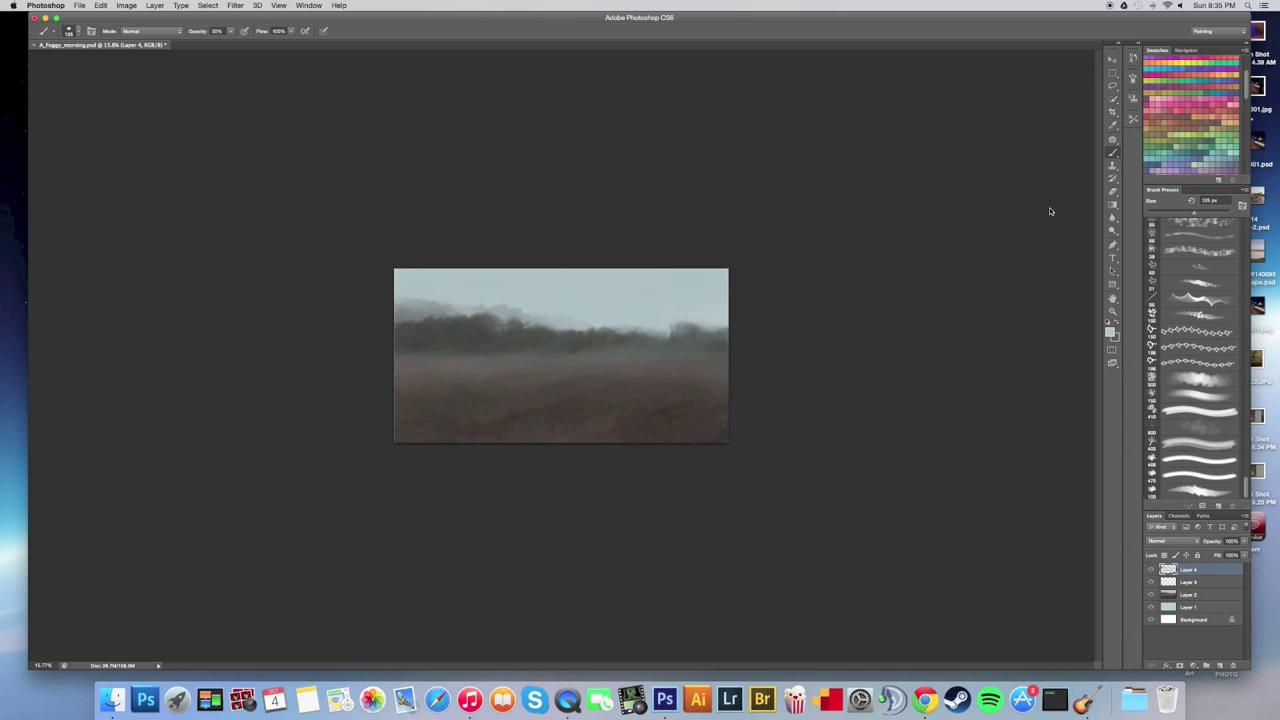
Sample the brown at the field's lower edge and adjust the foreground colour to a very dark brown, #26170e.
{"action": "left_click", "coordinate": [638, 431], "text": "alt"}
{"action": "left_click", "coordinate": [1110, 331]}
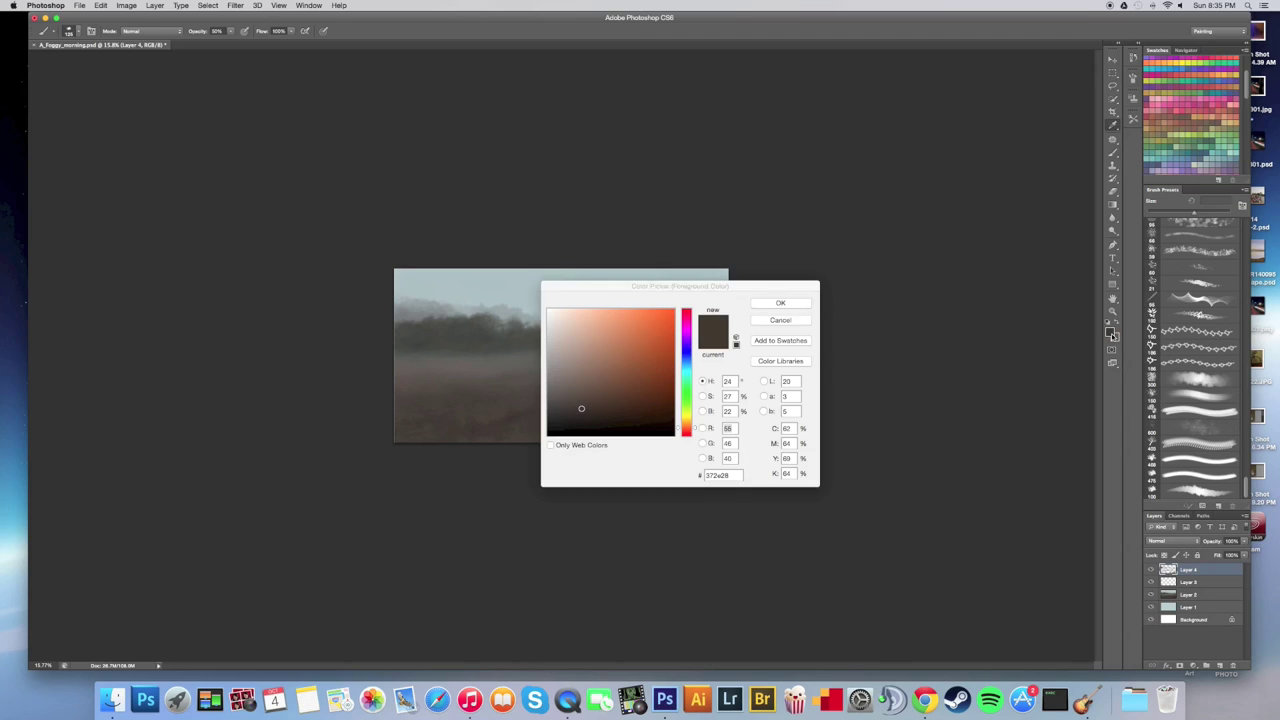
{"action": "left_click_drag", "start_coordinate": [595, 393], "coordinate": [623, 403]}
{"action": "left_click", "coordinate": [780, 303]}
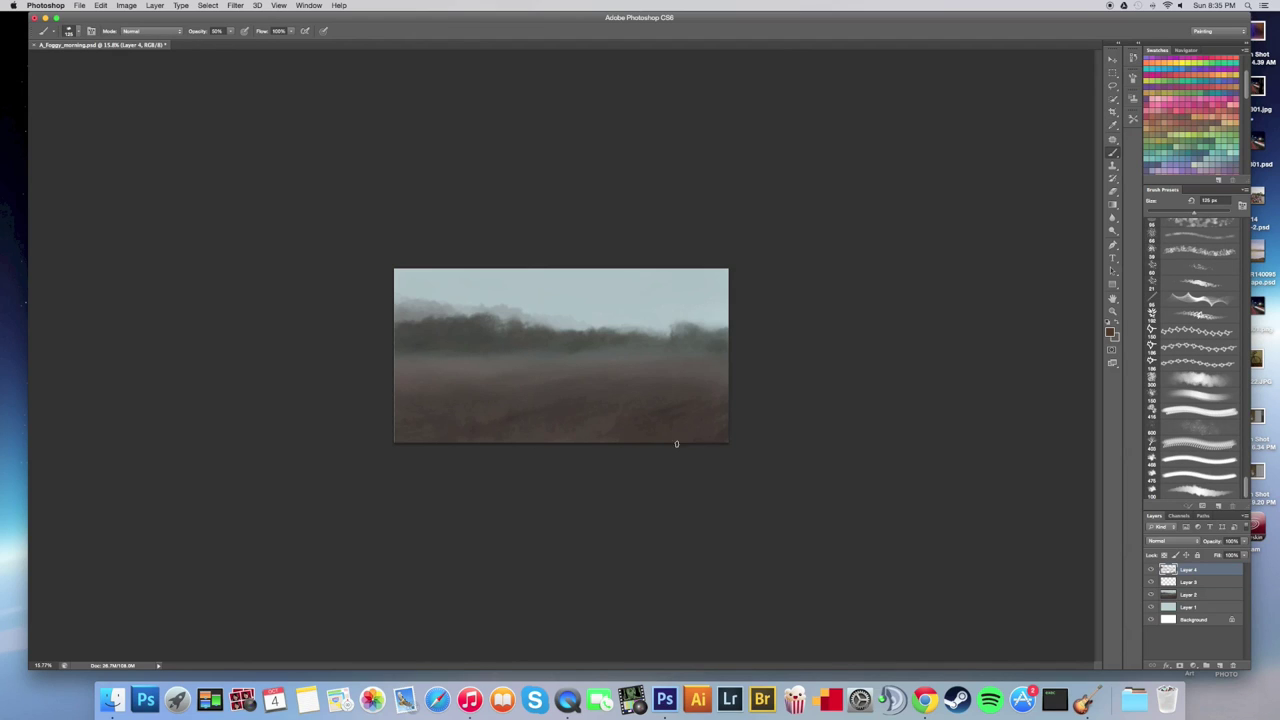
{"action": "left_click", "coordinate": [1110, 333]}
{"action": "left_click_drag", "start_coordinate": [595, 433], "coordinate": [628, 416]}
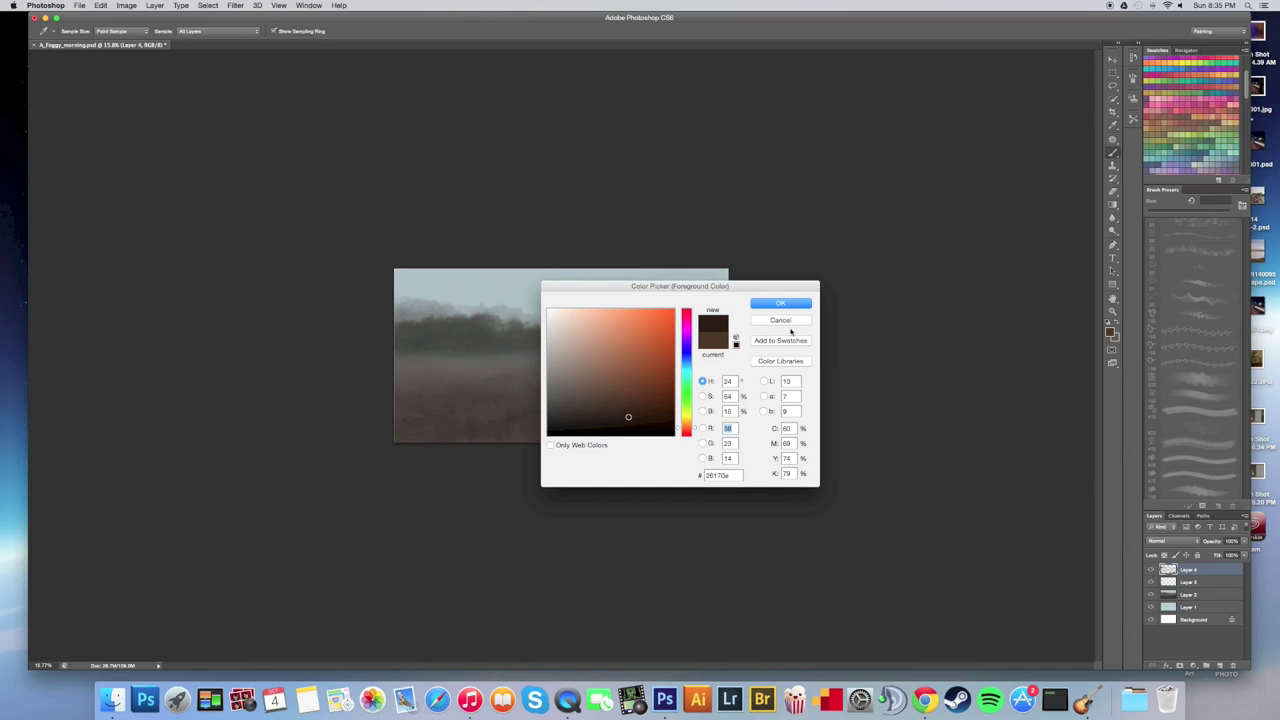
{"action": "left_click", "coordinate": [780, 303]}
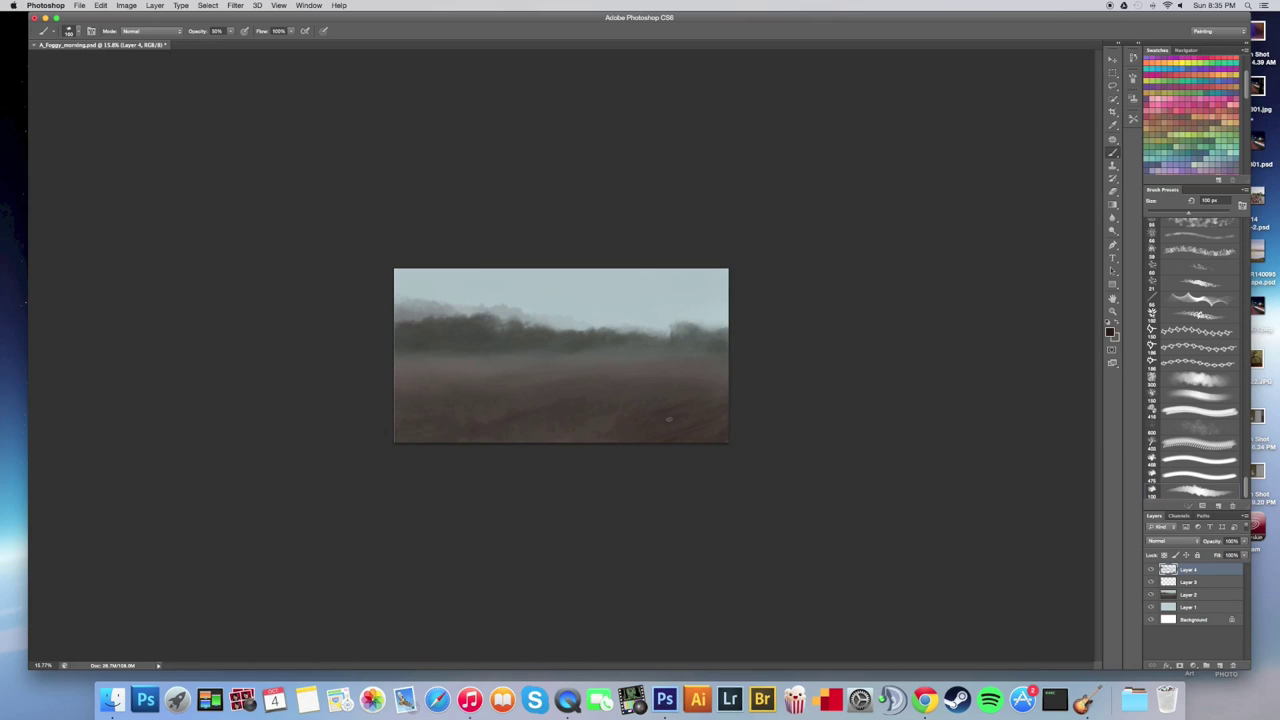
Paint dark brown streaks into the lower-right part of the field with a progressively larger brush.
{"action": "key", "text": "bracketright"}
{"action": "key", "text": "bracketright"}
{"action": "key", "text": "bracketright"}
{"action": "key", "text": "bracketright"}
{"action": "key", "text": "bracketright"}
{"action": "key", "text": "bracketright"}
{"action": "key", "text": "bracketright"}
{"action": "key", "text": "super+space"}
{"action": "left_click_drag", "start_coordinate": [549, 417], "coordinate": [585, 399]}
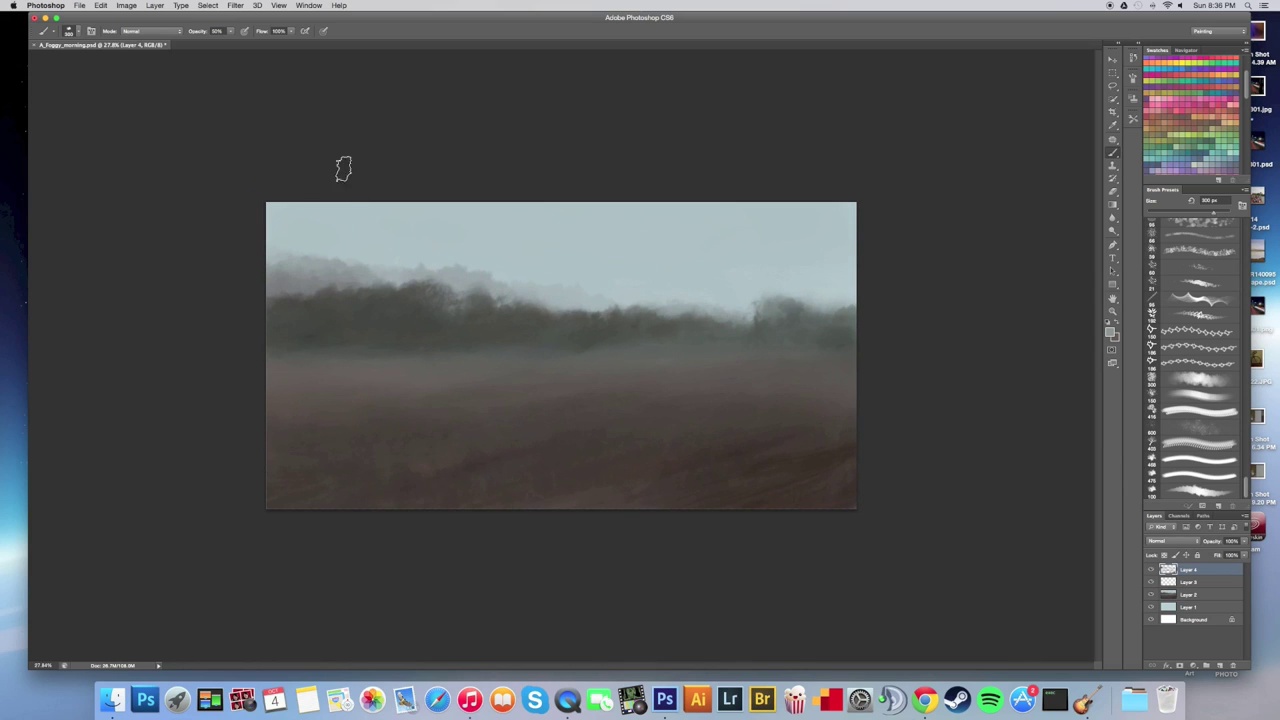
Work pale sampled haze and sky tones between the left-hand treetops, varying the brush size down to 175 px.
{"action": "key", "text": "bracketleft"}
{"action": "key", "text": "bracketleft"}
{"action": "key", "text": "bracketleft"}
{"action": "key", "text": "bracketleft"}
{"action": "key", "text": "bracketleft"}
{"action": "key", "text": "bracketleft"}
{"action": "key", "text": "bracketright"}
{"action": "key", "text": "bracketright"}
{"action": "key", "text": "bracketright"}
{"action": "key", "text": "bracketright"}
{"action": "key", "text": "bracketleft"}
{"action": "key", "text": "bracketleft"}
{"action": "key", "text": "bracketleft"}
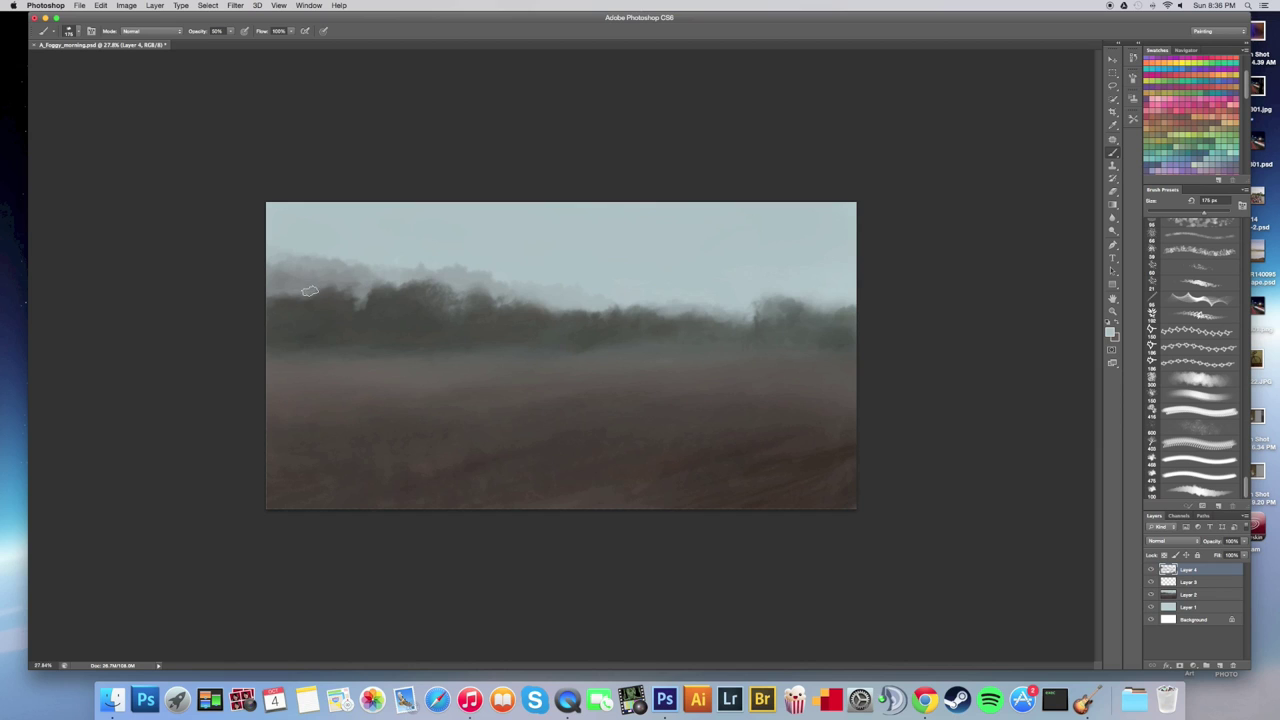
Choose a different textured brush preset and cut a pale gap into the left-hand treetops, adjusting the brush size.
{"action": "left_click", "coordinate": [80, 31]}
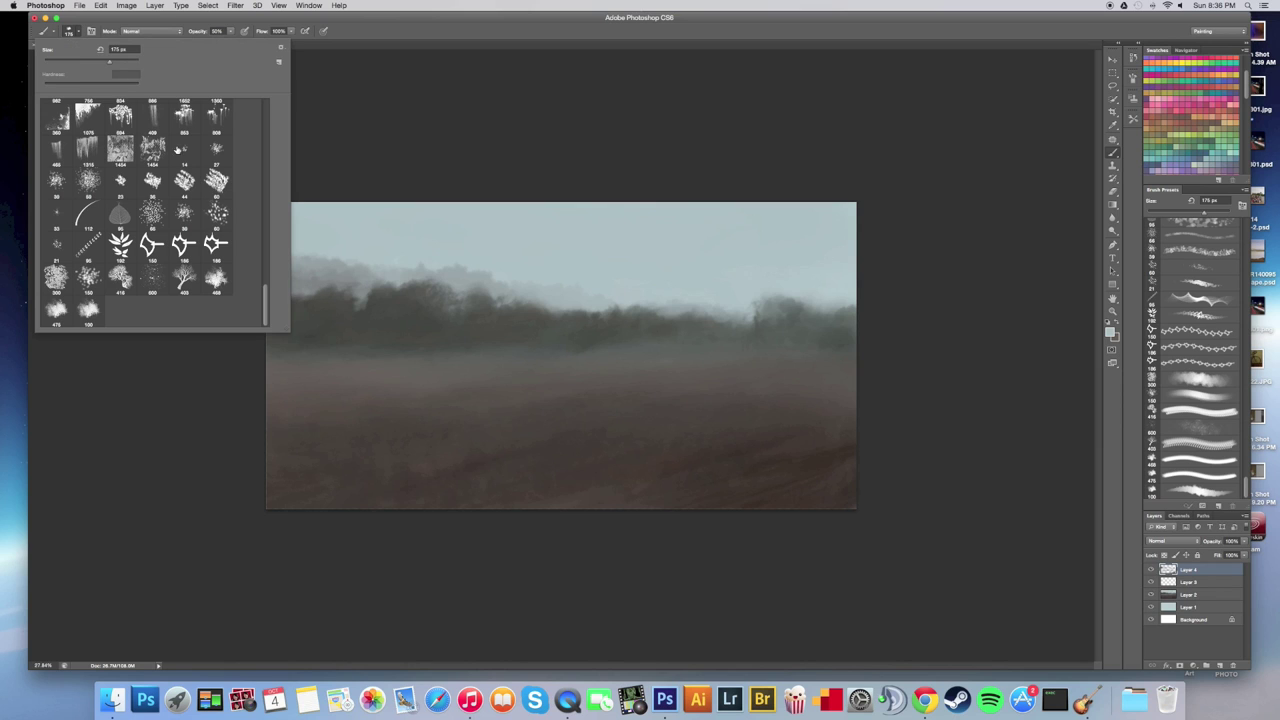
{"action": "left_click_drag", "start_coordinate": [263, 285], "coordinate": [266, 160]}
{"action": "double_click", "coordinate": [213, 225]}
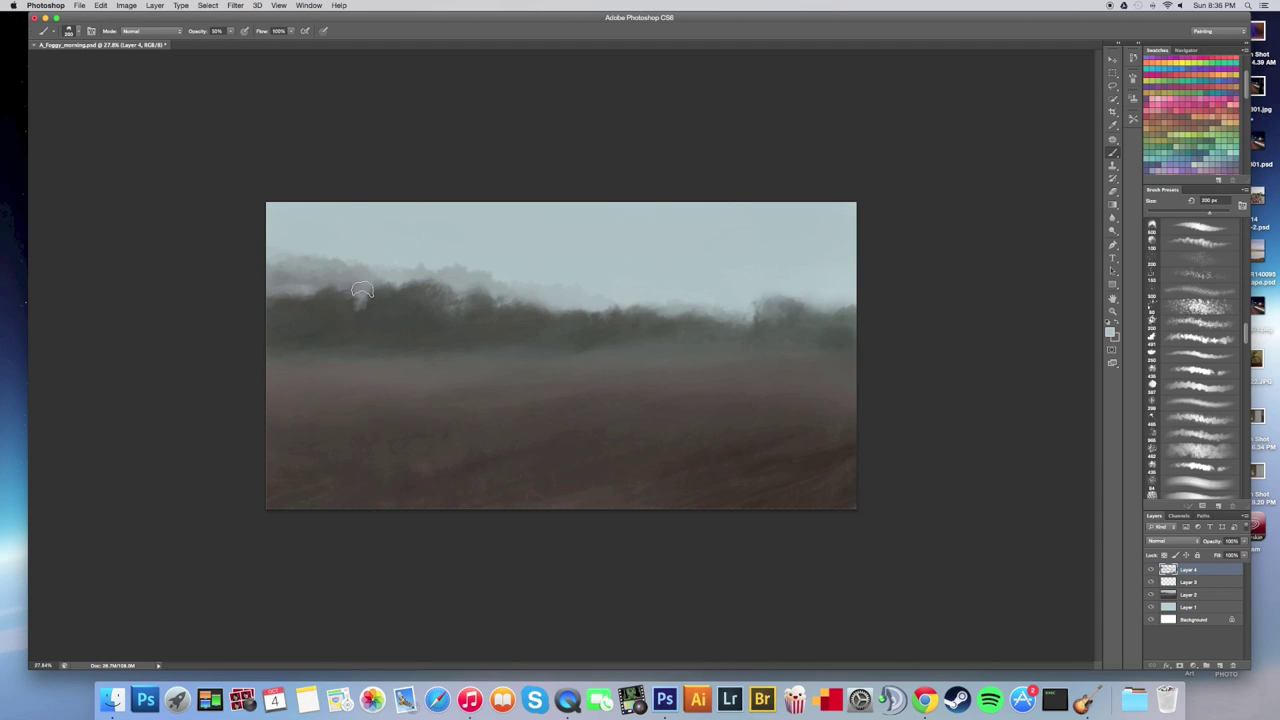
{"action": "key", "text": "bracketright"}
{"action": "key", "text": "bracketright"}
{"action": "key", "text": "bracketleft"}
{"action": "key", "text": "bracketleft"}
{"action": "key", "text": "bracketleft"}
{"action": "key", "text": "bracketleft"}
{"action": "key", "text": "bracketleft"}
Sample a dark tone from the left-hand trees, adjust it as the foreground colour and repaint the treetops with a smaller brush.
{"action": "left_click", "coordinate": [380, 303], "text": "alt"}
{"action": "left_click", "coordinate": [1112, 333]}
{"action": "left_click_drag", "start_coordinate": [562, 397], "coordinate": [563, 391]}
{"action": "left_click", "coordinate": [765, 305]}
{"action": "key", "text": "b"}
{"action": "key", "text": "bracketleft"}
{"action": "key", "text": "bracketleft"}
{"action": "key", "text": "bracketleft"}
{"action": "key", "text": "bracketleft"}
{"action": "key", "text": "bracketright"}
{"action": "key", "text": "bracketright"}
Work muted swatch colours into the tree line as subtle variation, varying the brush size.
{"action": "left_click", "coordinate": [1156, 143]}
{"action": "left_click", "coordinate": [1183, 121]}
{"action": "left_click", "coordinate": [79, 31]}
{"action": "left_click", "coordinate": [79, 31]}
{"action": "key", "text": "bracketright"}
{"action": "key", "text": "bracketright"}
{"action": "key", "text": "bracketright"}
{"action": "key", "text": "bracketright"}
{"action": "key", "text": "bracketright"}
{"action": "key", "text": "bracketleft"}
{"action": "key", "text": "bracketleft"}
{"action": "key", "text": "bracketleft"}
{"action": "key", "text": "bracketright"}
Pick another swatch colour and blend it lightly into the scene with a larger textured brush.
{"action": "left_click", "coordinate": [1176, 134]}
{"action": "key", "text": "bracketleft"}
{"action": "key", "text": "bracketright"}
{"action": "key", "text": "bracketright"}
{"action": "key", "text": "bracketright"}
{"action": "key", "text": "bracketright"}
{"action": "key", "text": "bracketright"}
{"action": "key", "text": "bracketright"}
{"action": "key", "text": "bracketright"}
{"action": "key", "text": "bracketleft"}
{"action": "key", "text": "bracketleft"}
{"action": "key", "text": "bracketleft"}
{"action": "key", "text": "bracketleft"}
Redefine the right-hand trees' edge with sampled dark tones and a brush reduced to 70 px.
{"action": "left_click", "coordinate": [787, 314], "text": "alt"}
{"action": "key", "text": "bracketleft"}
{"action": "key", "text": "bracketleft"}
{"action": "key", "text": "bracketleft"}
{"action": "key", "text": "["}
{"action": "key", "text": "["}
{"action": "key", "text": "["}
{"action": "left_click", "coordinate": [765, 325], "text": "alt"}
{"action": "key", "text": "super+space"}
{"action": "mouse_move", "coordinate": [633, 443]}
{"action": "left_mouse_down"}
{"action": "mouse_move", "coordinate": [594, 446]}
{"action": "mouse_move", "coordinate": [628, 446]}
{"action": "left_mouse_up"}
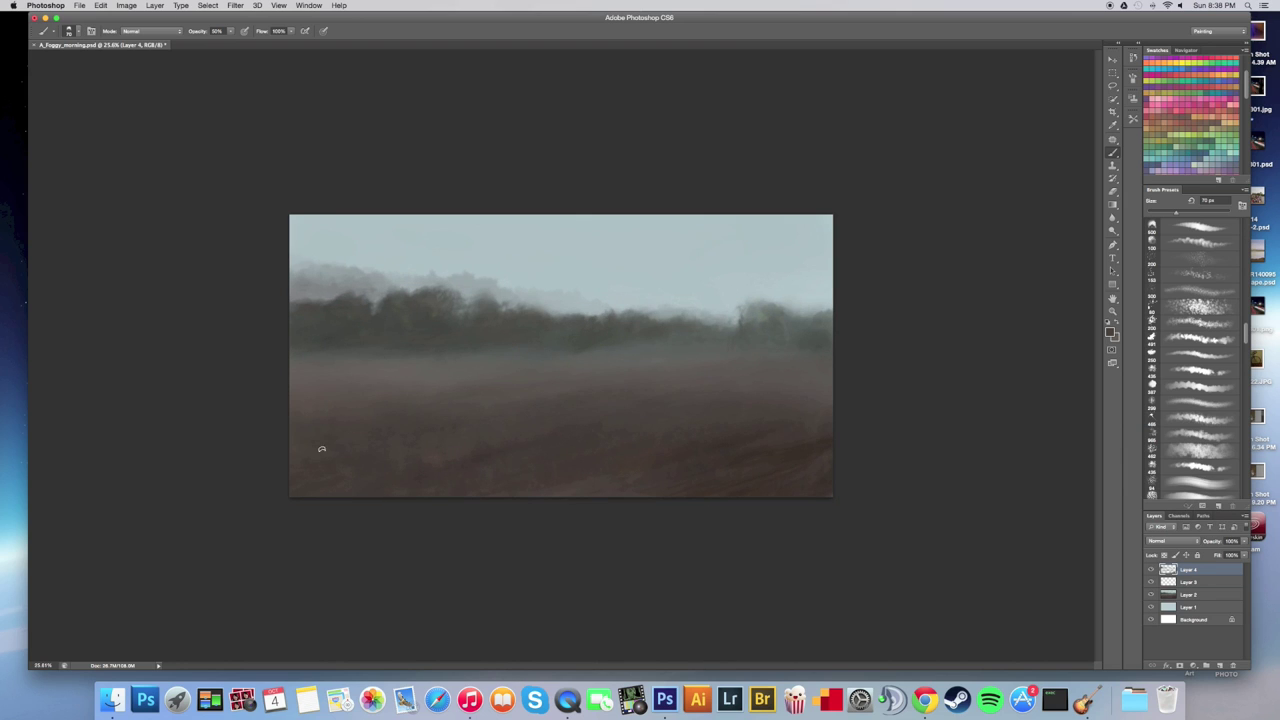
{"action": "key", "text": "super+space"}
{"action": "mouse_move", "coordinate": [446, 414]}
{"action": "left_mouse_down"}
{"action": "mouse_move", "coordinate": [411, 423]}
{"action": "mouse_move", "coordinate": [444, 410]}
{"action": "left_mouse_up"}
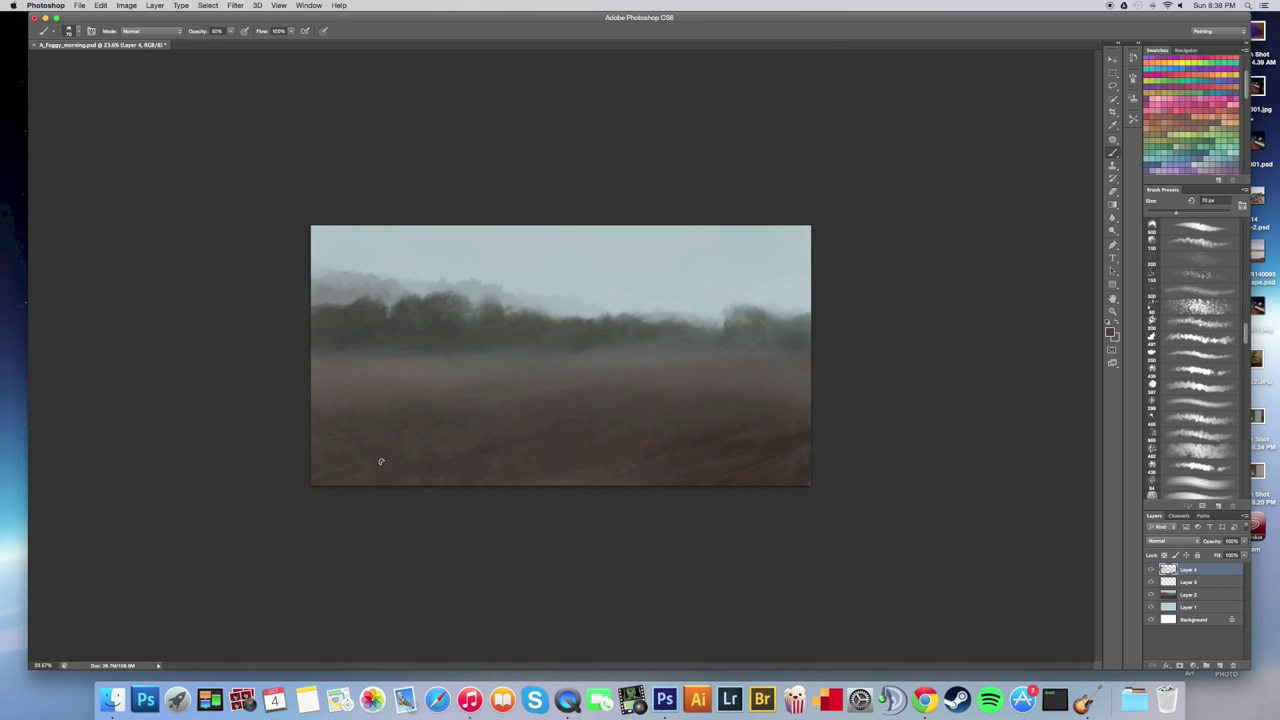
Merge Layers 1 to 4 into one painting layer and toggle its visibility to check it.
{"action": "left_click", "coordinate": [1205, 596], "text": "shift"}
{"action": "left_click", "coordinate": [1199, 607], "text": "shift"}
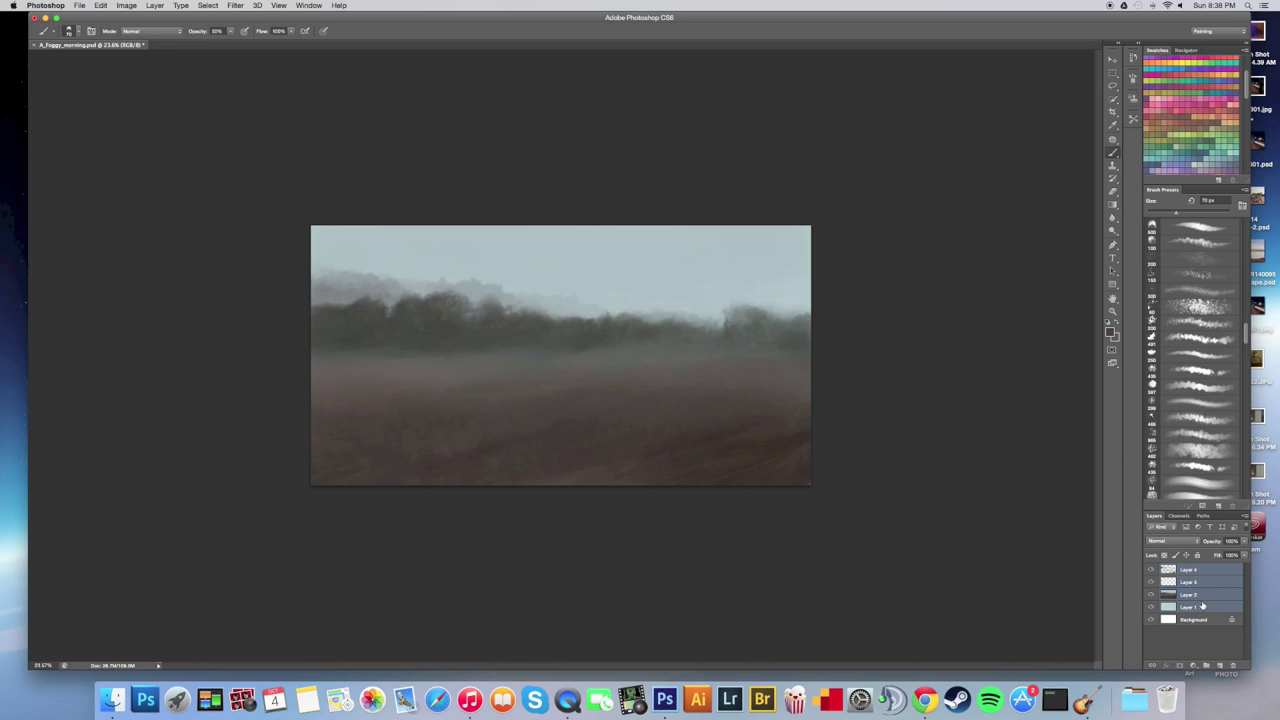
{"action": "key", "text": "super+e"}
{"action": "left_click", "coordinate": [1150, 570]}
{"action": "left_click", "coordinate": [1150, 570]}
{"action": "left_click", "coordinate": [1150, 570]}
{"action": "left_click", "coordinate": [1150, 570]}
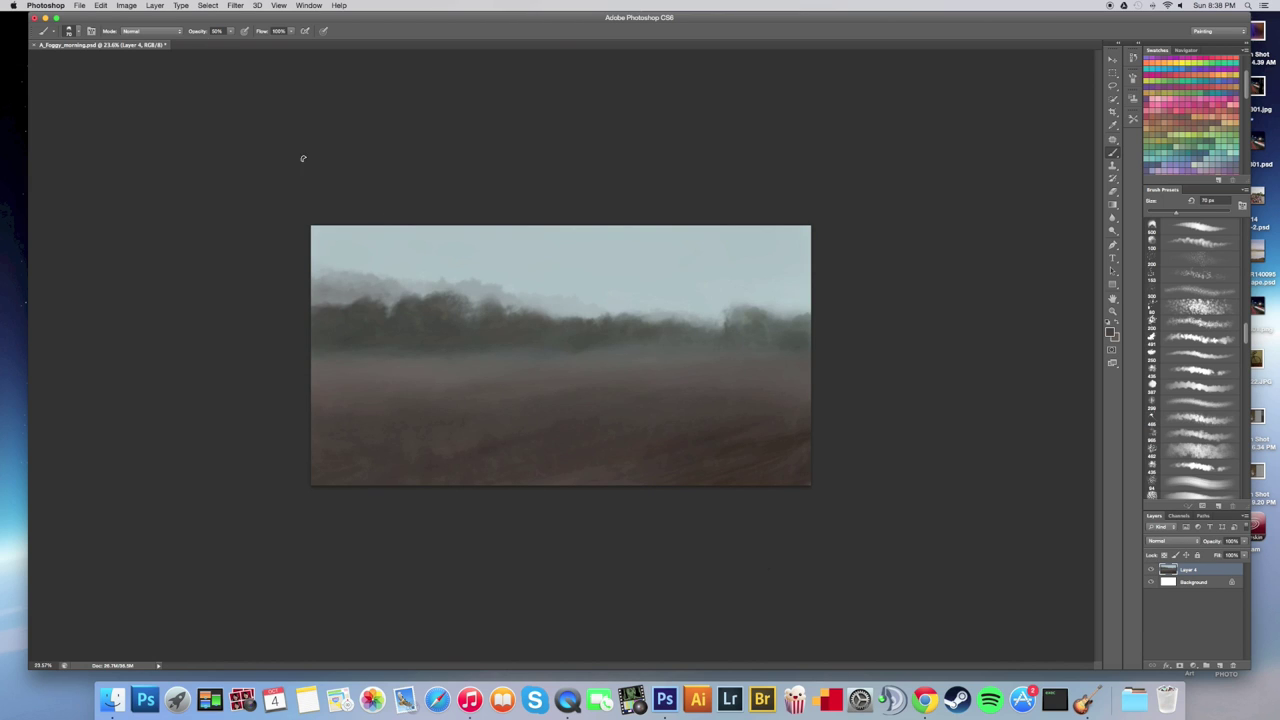
Add a Curves adjustment layer above the painting and pull the curve down to darken the image.
{"action": "left_click", "coordinate": [208, 5]}
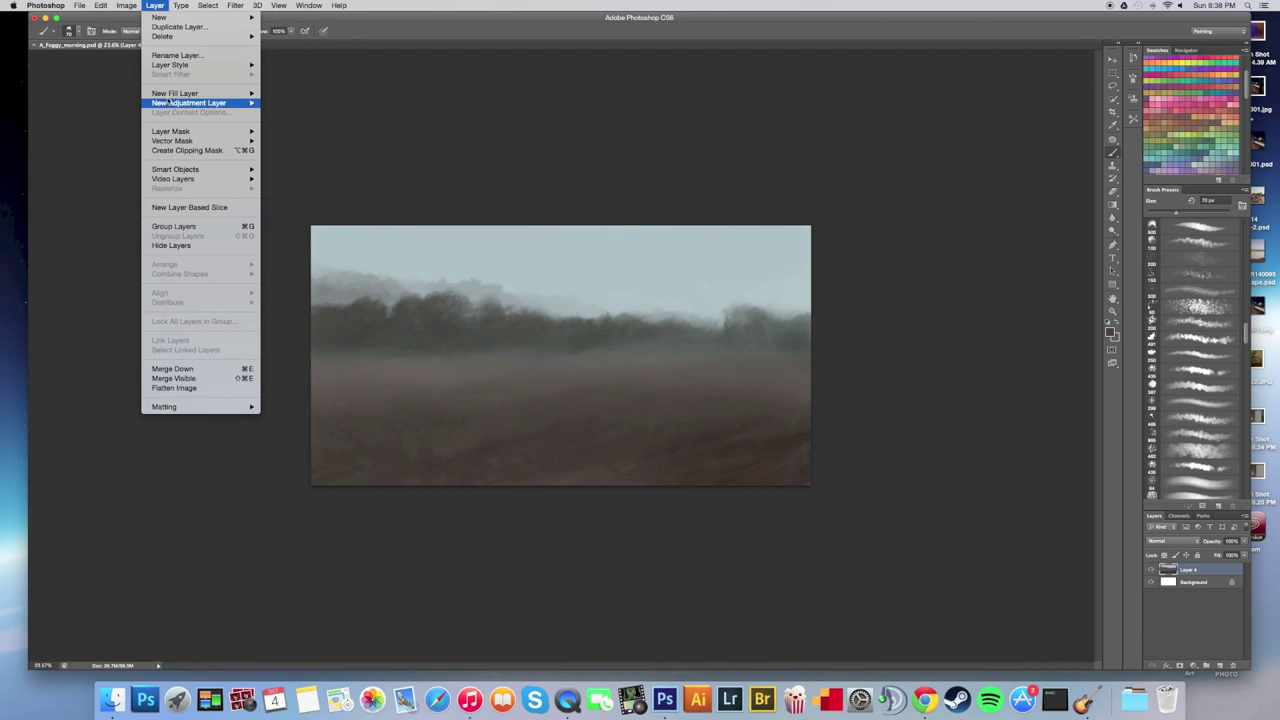
{"action": "mouse_move", "coordinate": [174, 106]}
{"action": "left_click", "coordinate": [285, 121]}
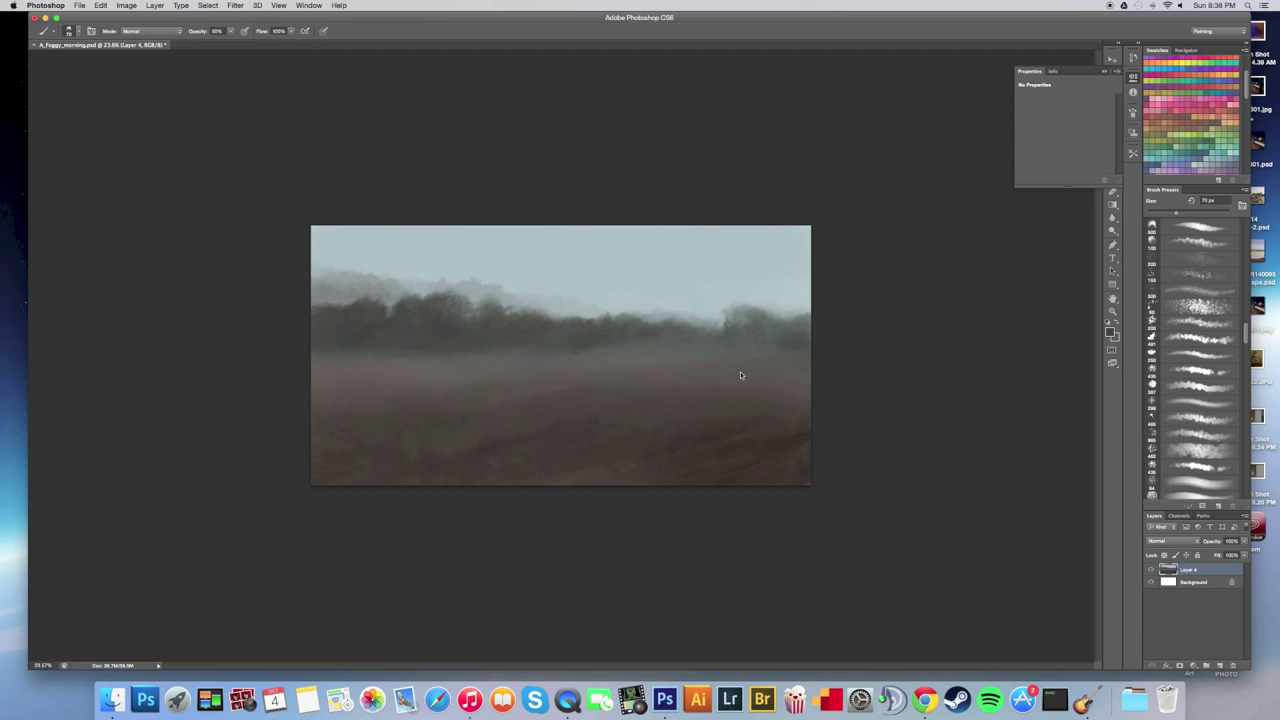
{"action": "left_click_drag", "start_coordinate": [648, 297], "coordinate": [575, 520]}
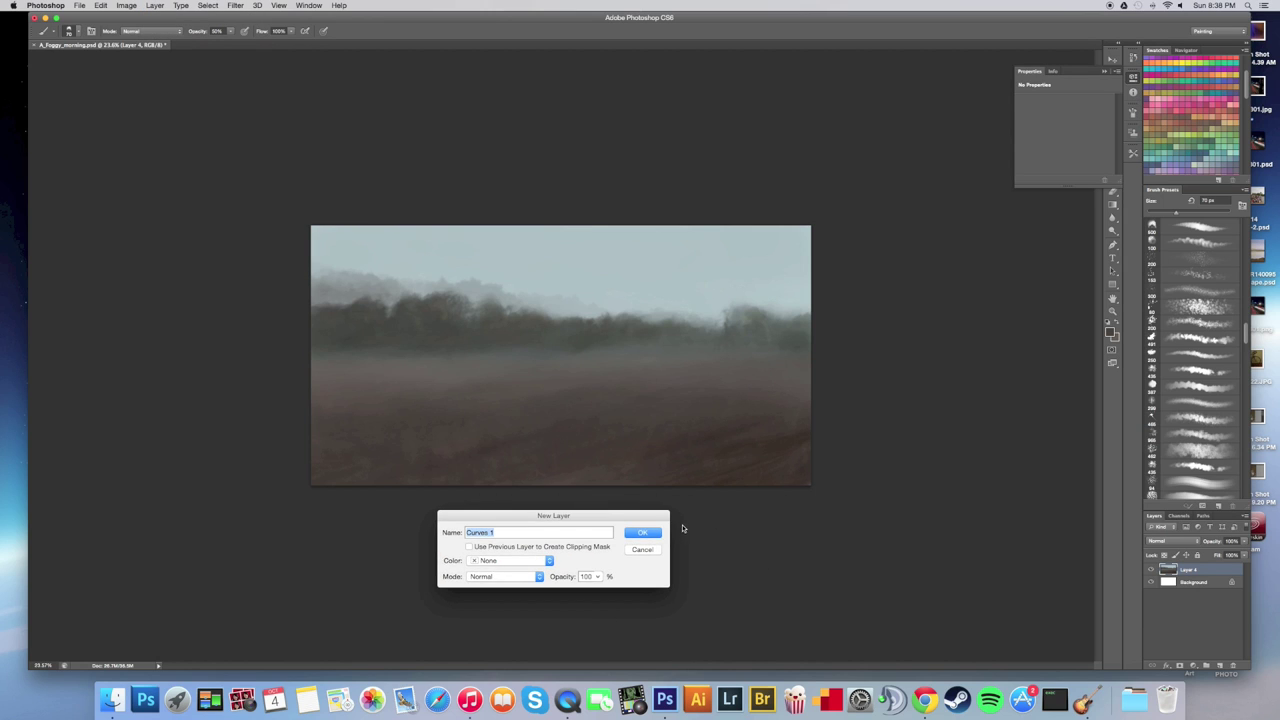
{"action": "left_click", "coordinate": [660, 535]}
{"action": "mouse_move", "coordinate": [1080, 145]}
{"action": "left_mouse_down"}
{"action": "mouse_move", "coordinate": [1070, 161]}
{"action": "mouse_move", "coordinate": [1081, 150]}
{"action": "left_mouse_up"}
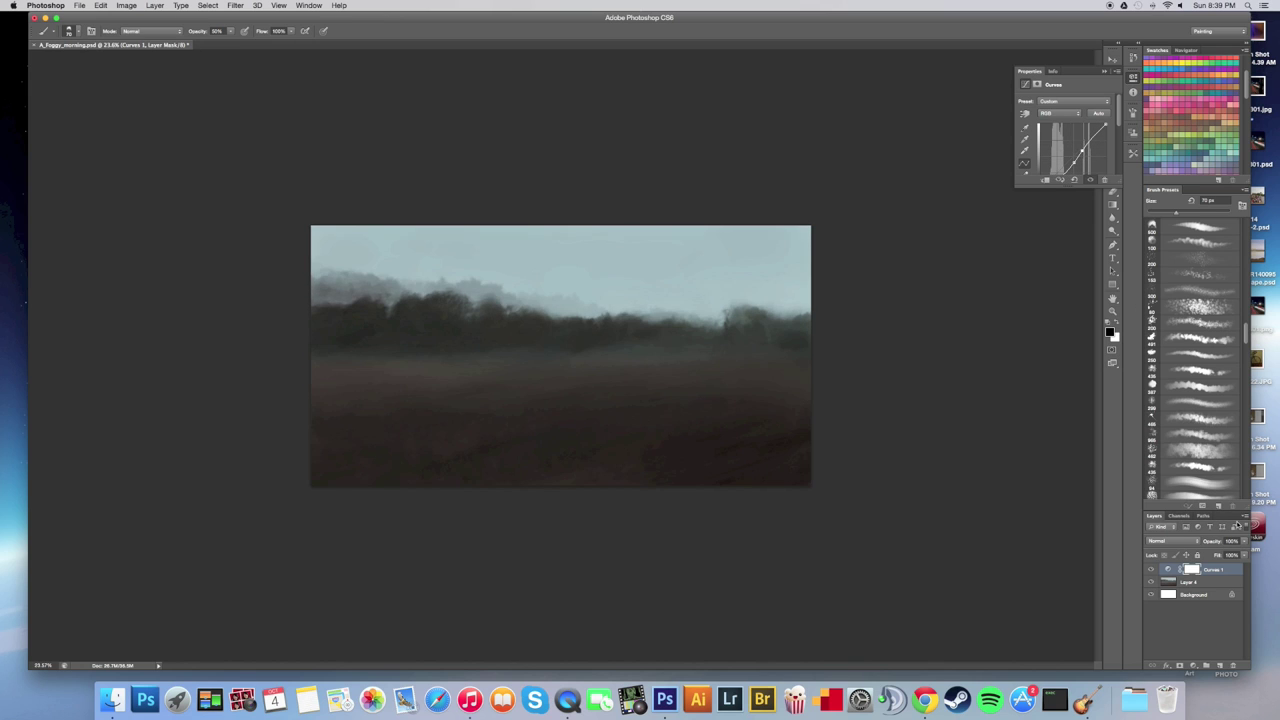
Compare the painting with and without the Curves layer and lower that layer's opacity to under 10%.
{"action": "left_click", "coordinate": [1151, 569]}
{"action": "left_click", "coordinate": [1151, 569]}
{"action": "left_click_drag", "start_coordinate": [1244, 543], "coordinate": [1214, 554]}
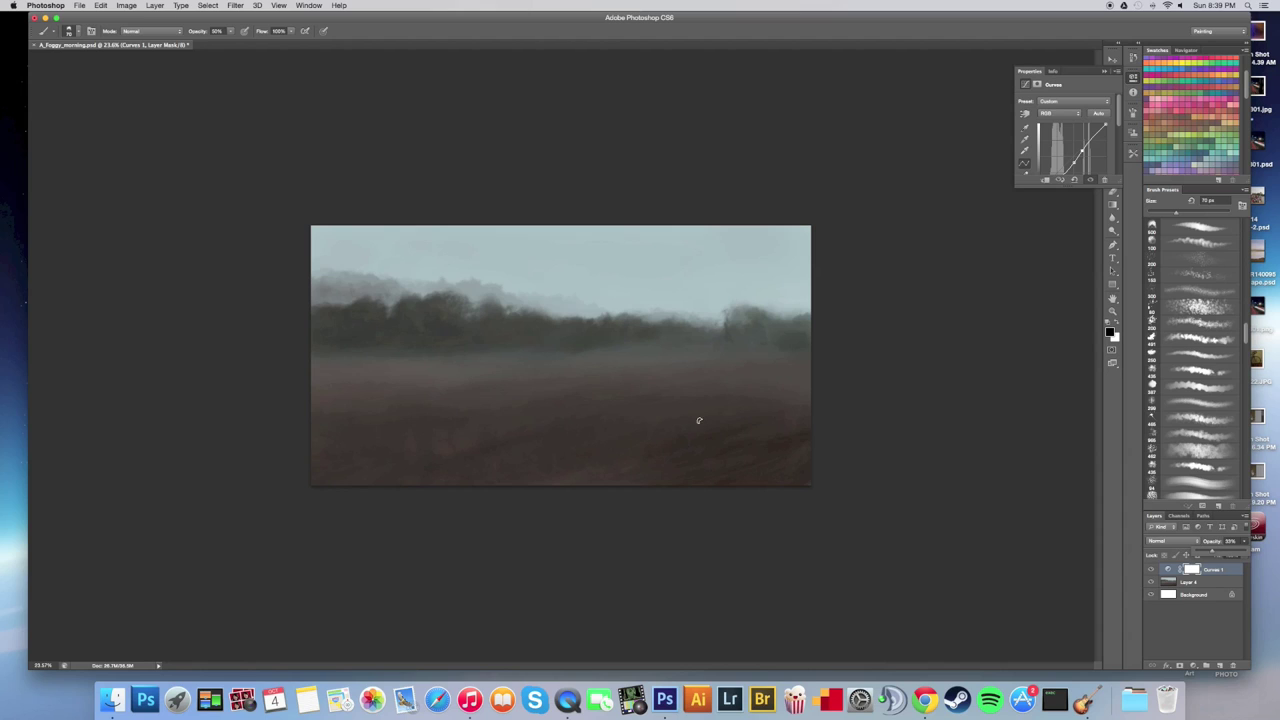
{"action": "left_click", "coordinate": [1151, 570]}
{"action": "left_click", "coordinate": [1151, 570]}
{"action": "left_click", "coordinate": [1151, 570]}
{"action": "left_click", "coordinate": [1151, 570]}
{"action": "left_click", "coordinate": [1243, 541]}
{"action": "left_click_drag", "start_coordinate": [1210, 554], "coordinate": [1154, 498]}
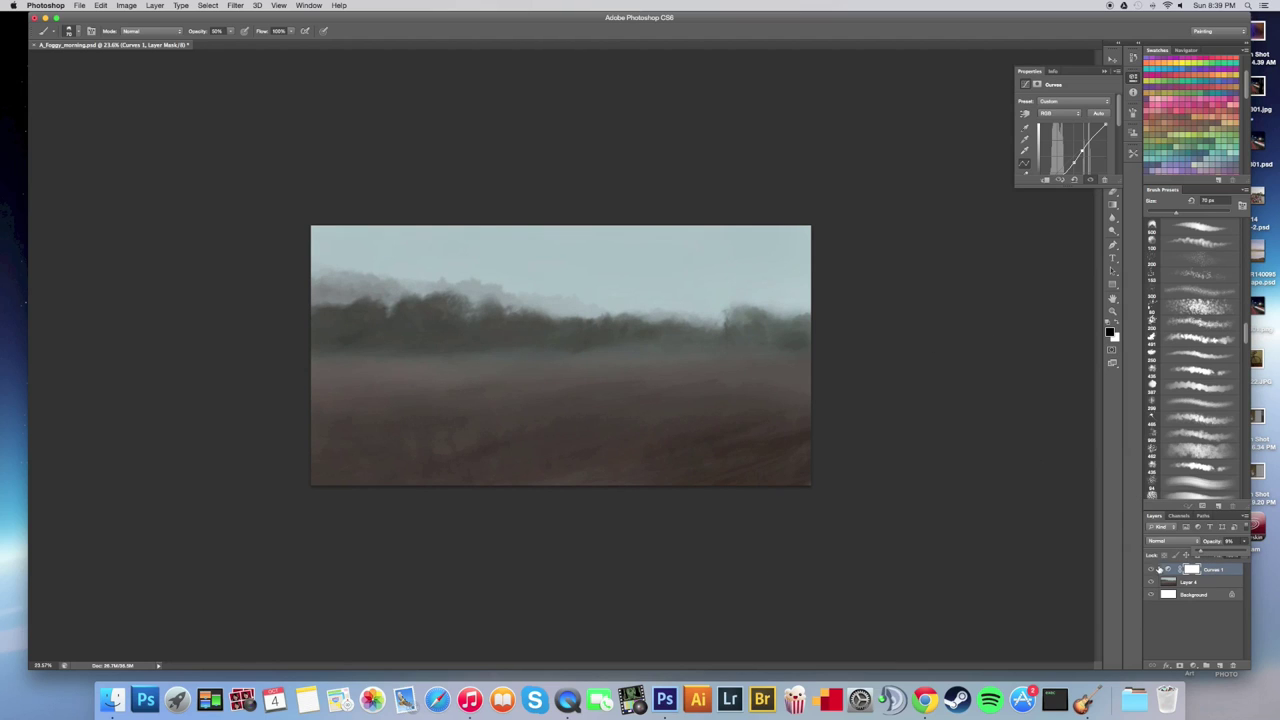
{"action": "left_click", "coordinate": [209, 5]}
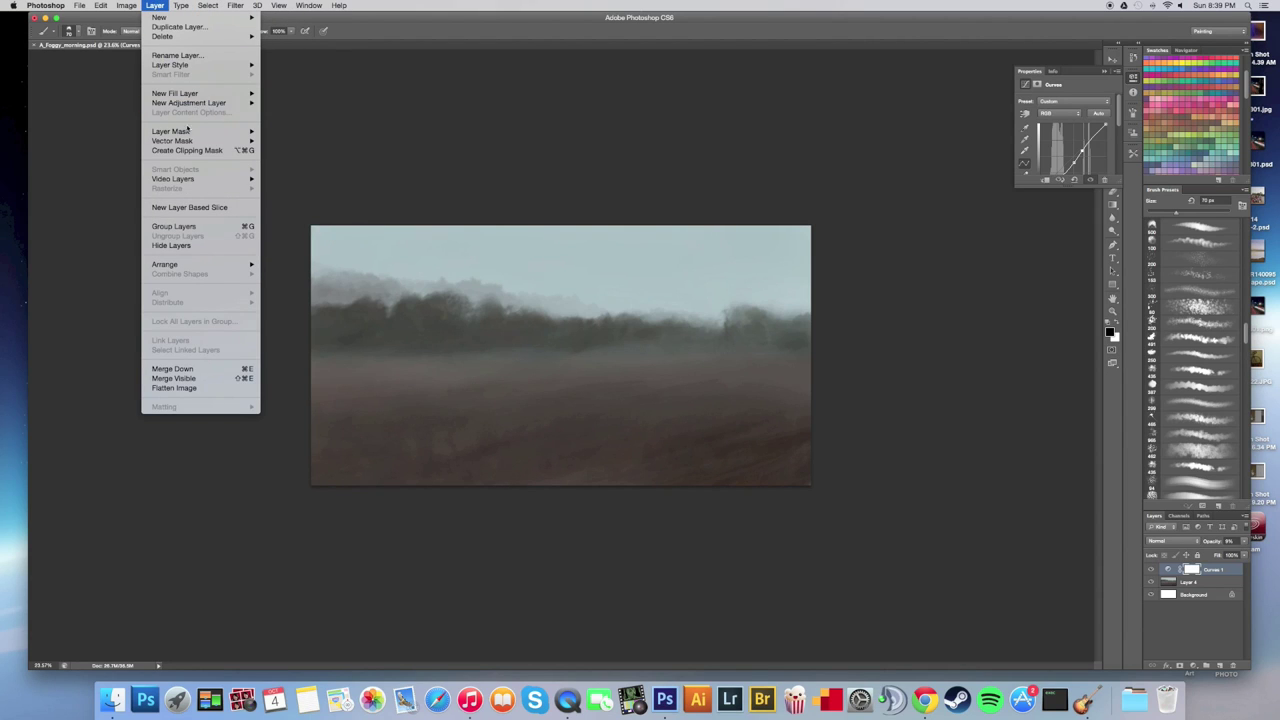
{"action": "mouse_move", "coordinate": [200, 105]}
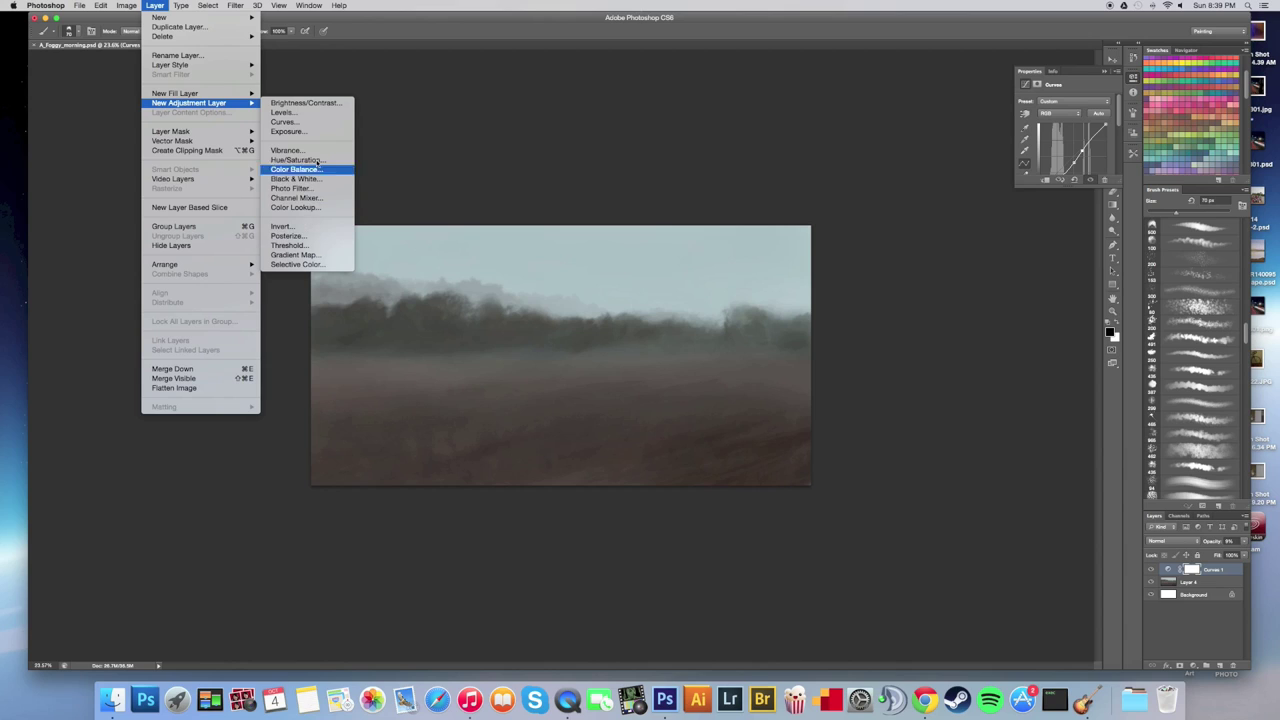
{"action": "left_click", "coordinate": [530, 99]}
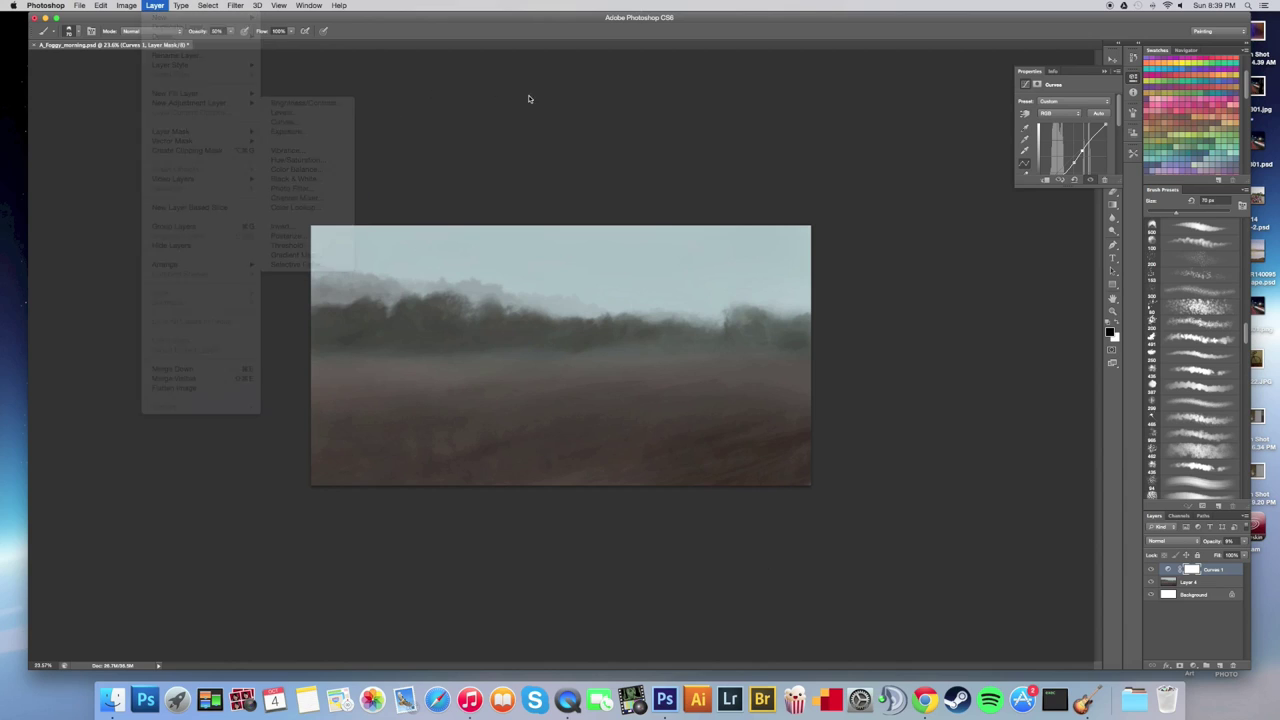
Merge the Curves adjustment into the painting layer and close the adjustment properties.
{"action": "left_click", "coordinate": [1198, 583], "text": "shift"}
{"action": "key", "text": "super+e"}
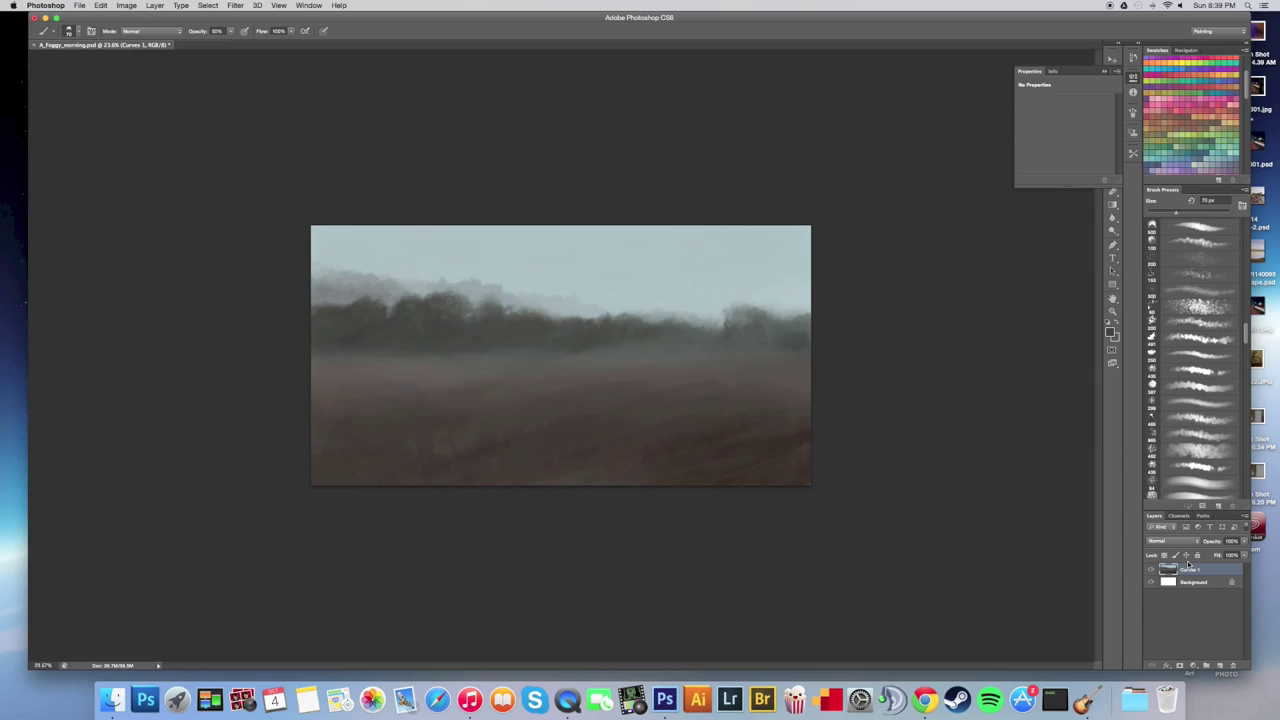
{"action": "left_click", "coordinate": [1100, 72]}
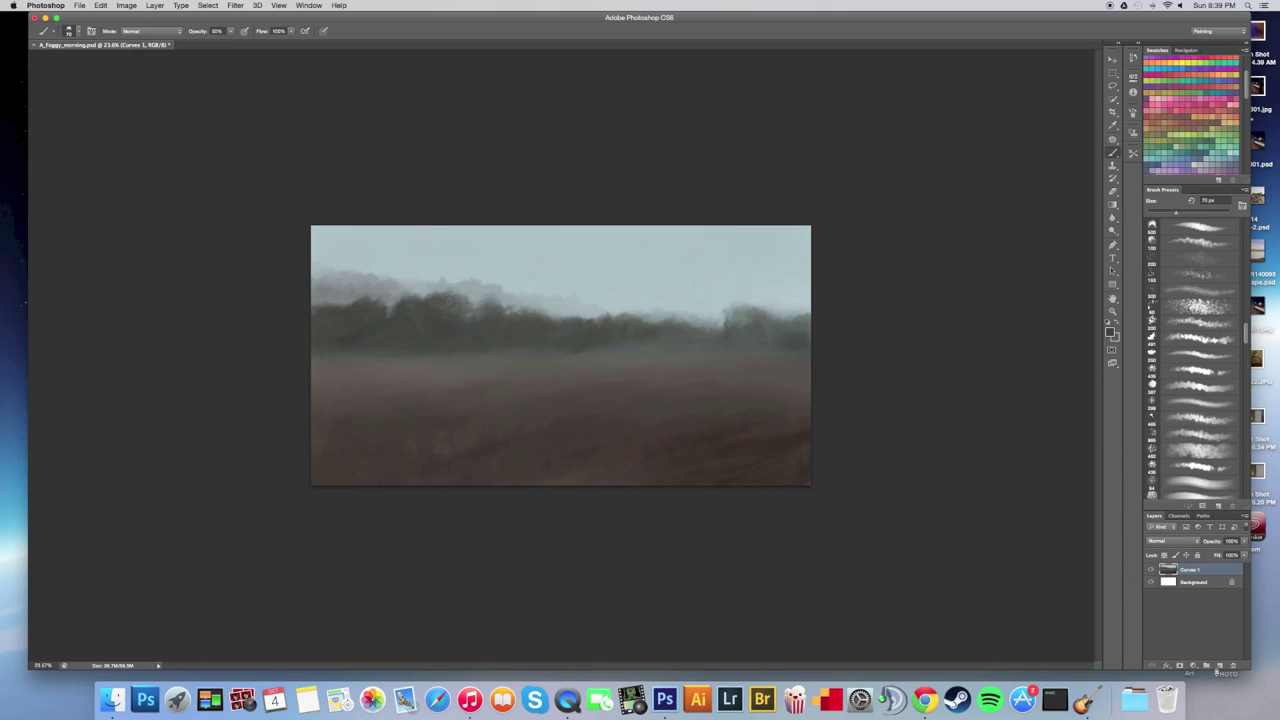
Add a new empty layer above the painting and select a textured brush preset.
{"action": "left_click", "coordinate": [1217, 667]}
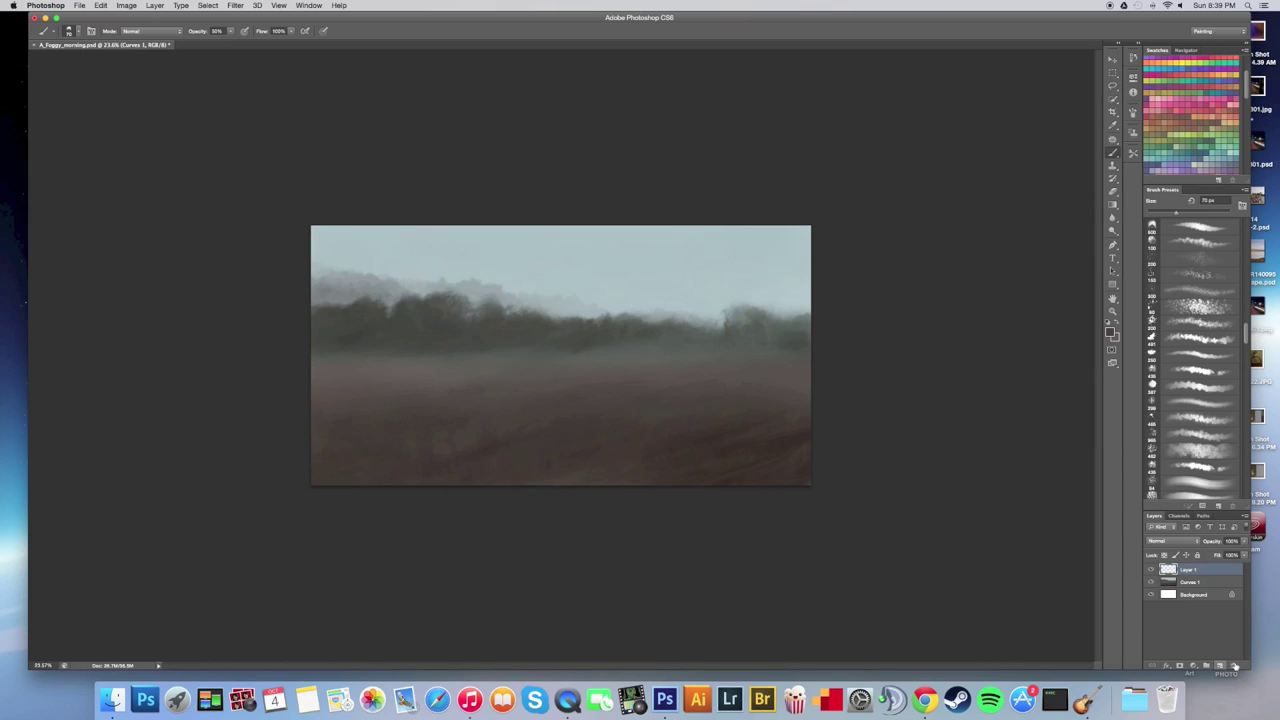
{"action": "left_click", "coordinate": [78, 33]}
{"action": "left_click", "coordinate": [185, 220]}
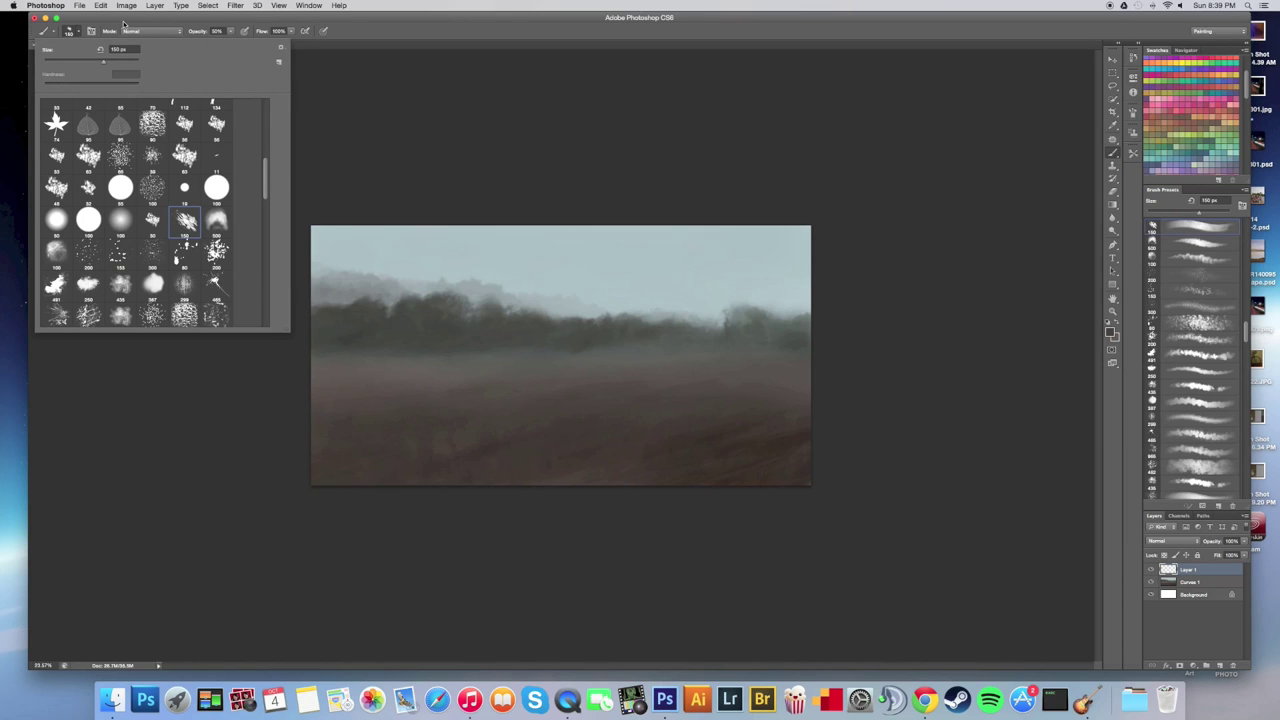
{"action": "left_click", "coordinate": [78, 33]}
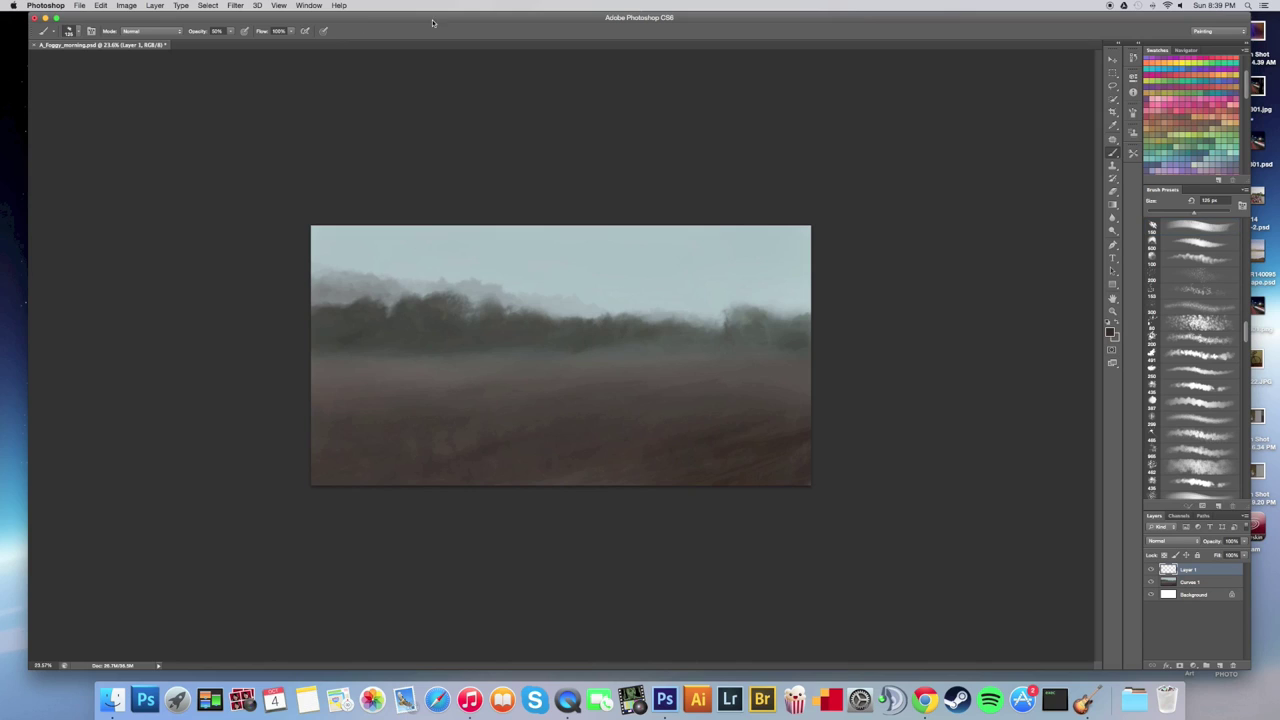
Paint a thin dark brown utility pole with two crossbars in front of the left-hand trees, using a much smaller brush.
{"action": "key", "text": "bracketleft"}
{"action": "key", "text": "bracketleft"}
{"action": "key", "text": "bracketleft"}
{"action": "key", "text": "bracketleft"}
{"action": "key", "text": "bracketleft"}
{"action": "key", "text": "alt+super+z"}
{"action": "scroll", "coordinate": [380, 360], "scroll_direction": "up", "scroll_amount": 5}
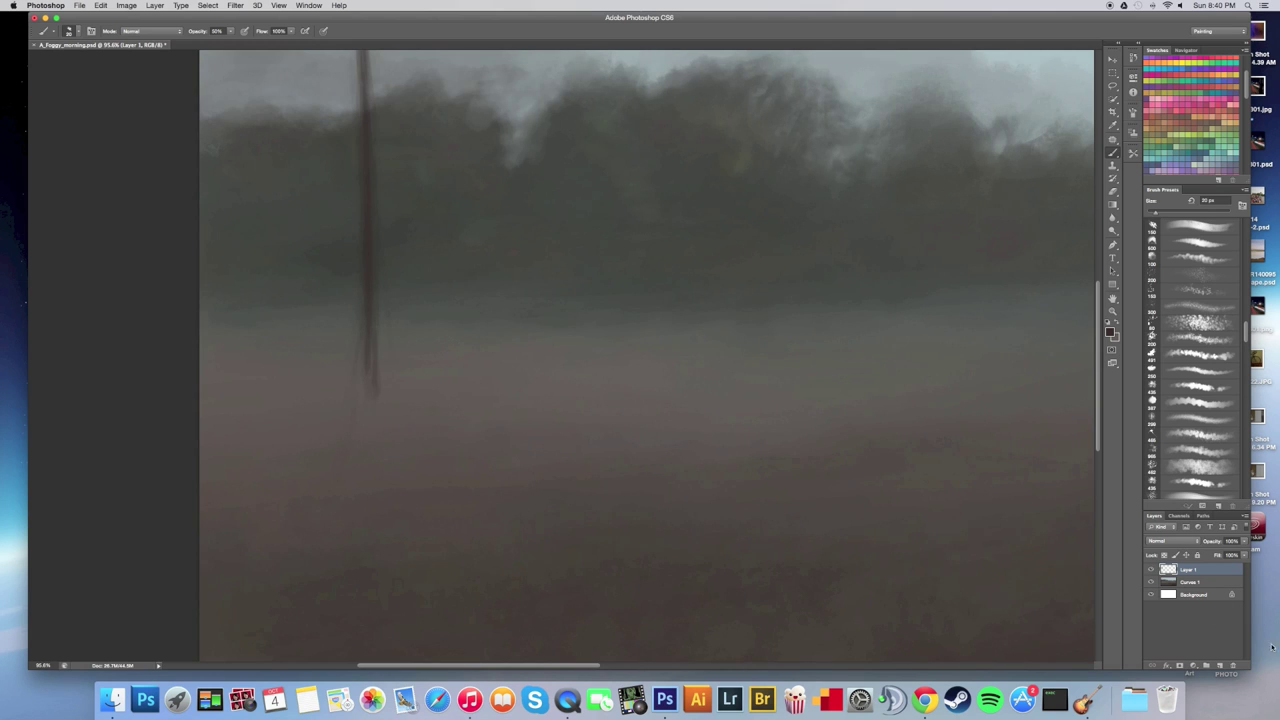
{"action": "left_click_drag", "start_coordinate": [437, 380], "coordinate": [562, 455]}
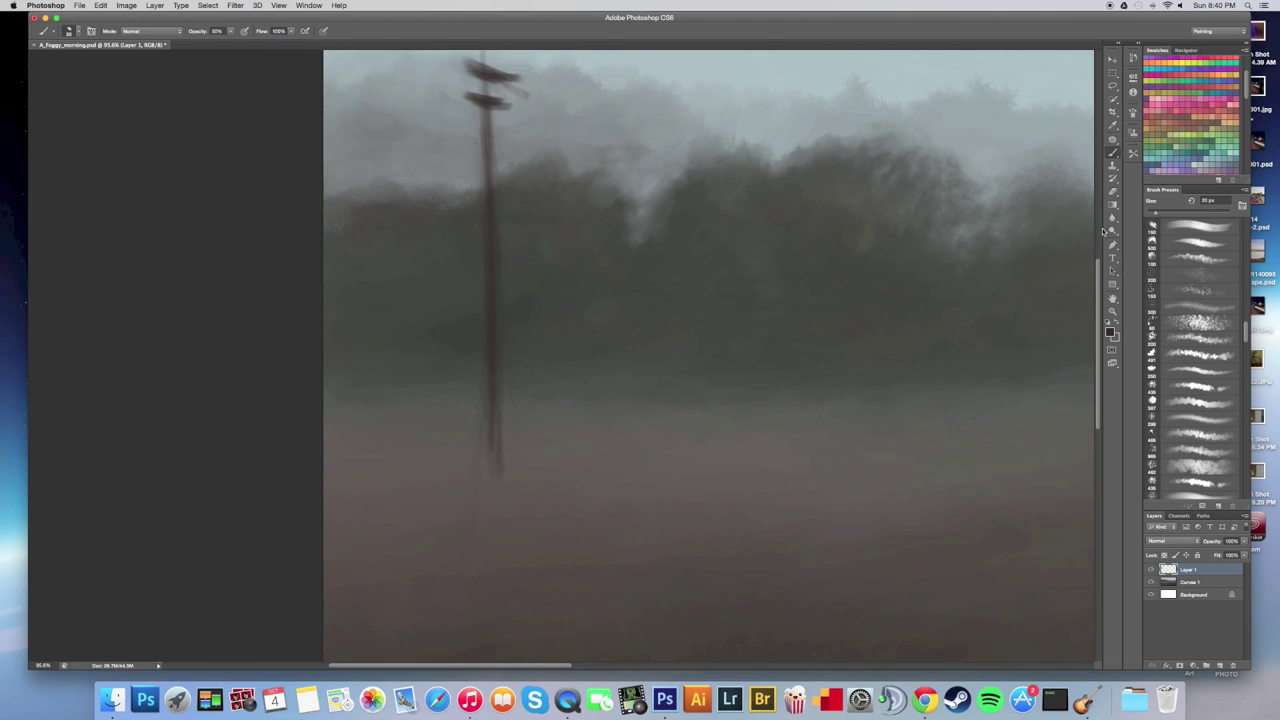
Add a layer mask to the pole layer and trim the crossbars on it with the brush at 100% opacity.
{"action": "left_click", "coordinate": [1182, 667]}
{"action": "key", "text": "0"}
{"action": "mouse_move", "coordinate": [518, 316]}
{"action": "left_mouse_down"}
{"action": "mouse_move", "coordinate": [514, 529]}
{"action": "mouse_move", "coordinate": [507, 496]}
{"action": "left_mouse_up"}
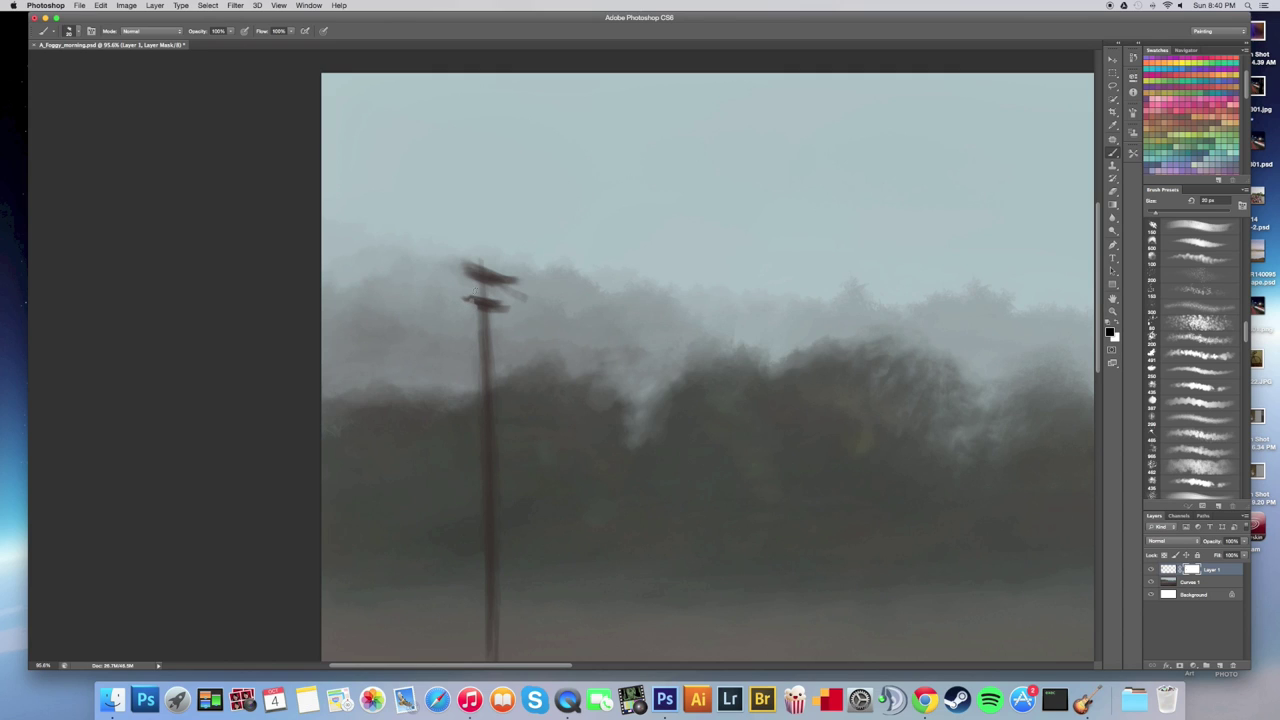
{"action": "left_click", "coordinate": [473, 278]}
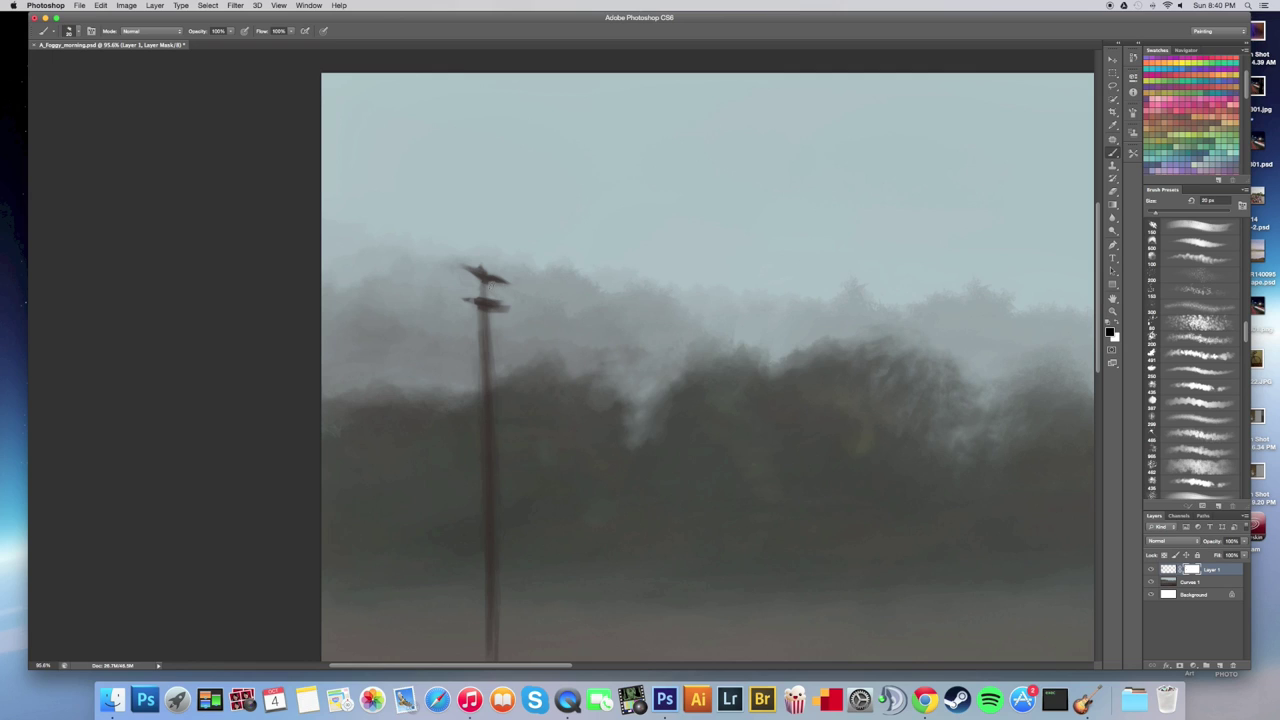
{"action": "key", "text": "x"}
{"action": "left_click", "coordinate": [481, 275]}
Switch from the mask to the pole's own pixels and darken the pole's top and left side with dark brown strokes.
{"action": "left_click", "coordinate": [1168, 569]}
{"action": "left_click_drag", "start_coordinate": [481, 270], "coordinate": [476, 347]}
{"action": "left_click_drag", "start_coordinate": [483, 286], "coordinate": [482, 364]}
{"action": "left_click_drag", "start_coordinate": [480, 309], "coordinate": [477, 385]}
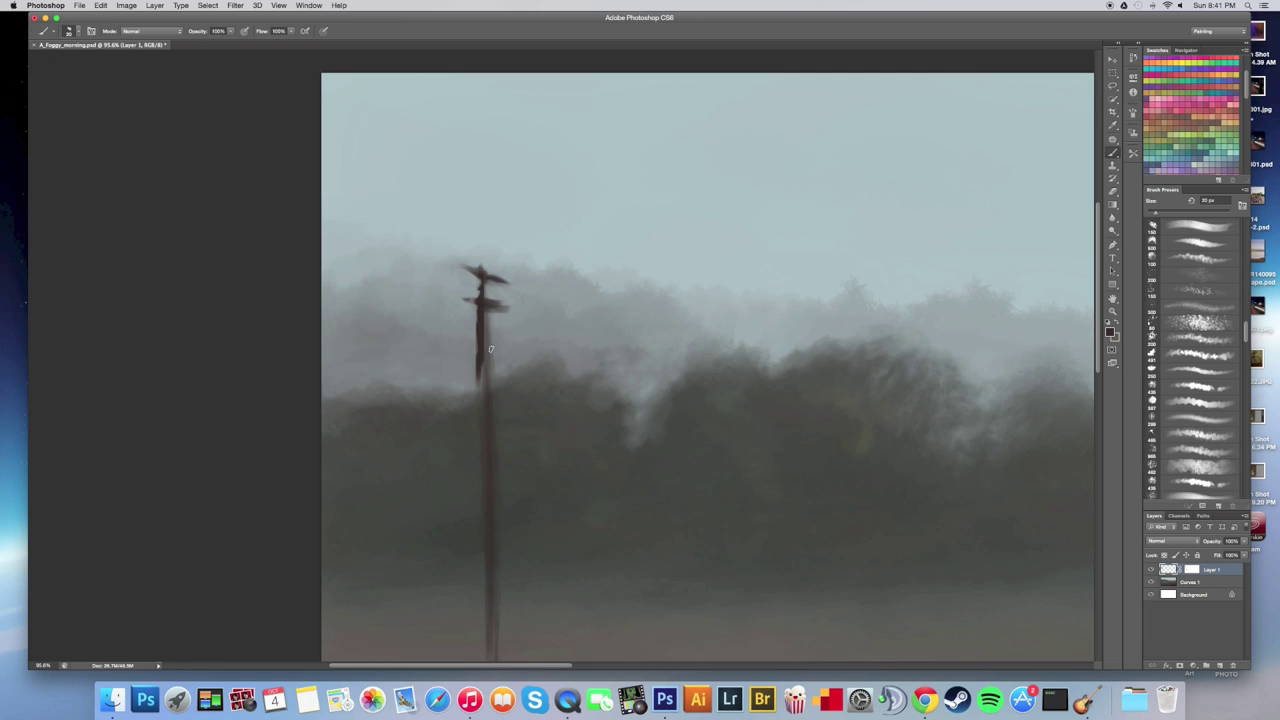
{"action": "left_click_drag", "start_coordinate": [480, 275], "coordinate": [485, 534]}
{"action": "left_click_drag", "start_coordinate": [560, 430], "coordinate": [534, 417]}
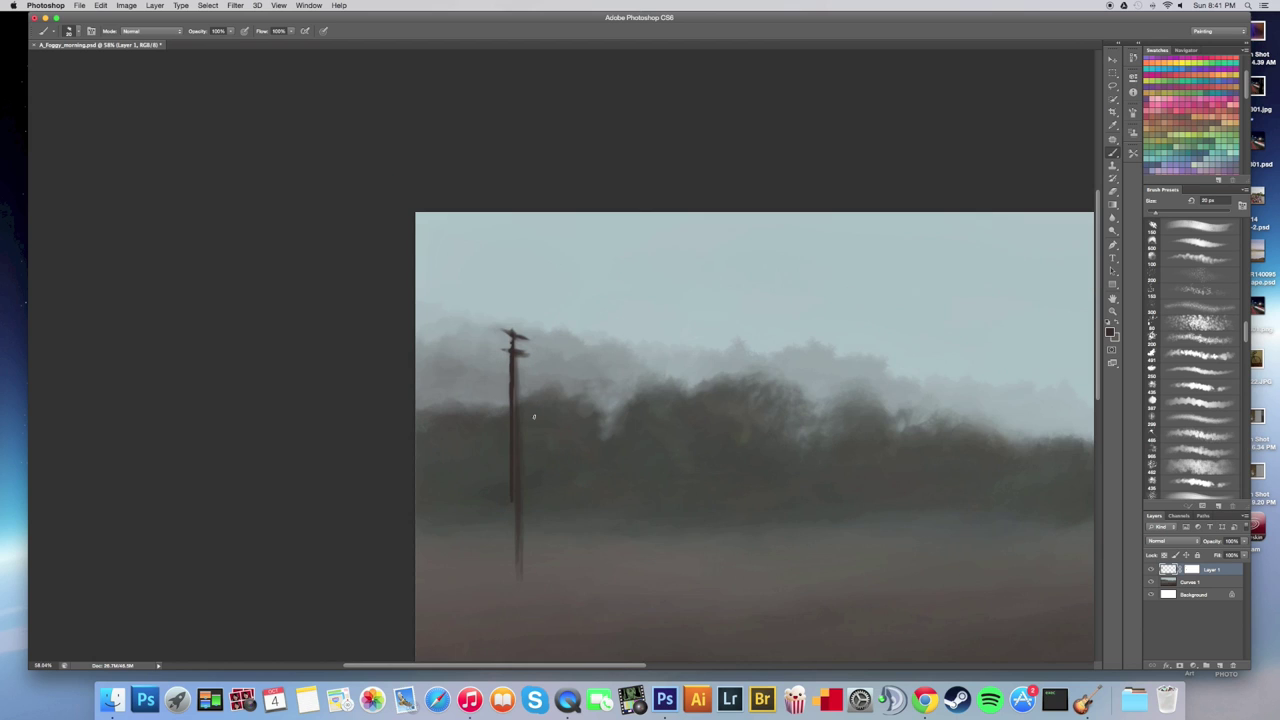
Target the pole layer's mask and paint black on it to hide the stray lighter streak along the pole's lower right side.
{"action": "left_click", "coordinate": [1191, 570]}
{"action": "left_click", "coordinate": [1110, 333]}
{"action": "left_click_drag", "start_coordinate": [603, 400], "coordinate": [570, 440]}
{"action": "left_click", "coordinate": [762, 305]}
{"action": "mouse_move", "coordinate": [520, 518]}
{"action": "left_mouse_down"}
{"action": "mouse_move", "coordinate": [517, 586]}
{"action": "mouse_move", "coordinate": [518, 506]}
{"action": "left_mouse_up"}
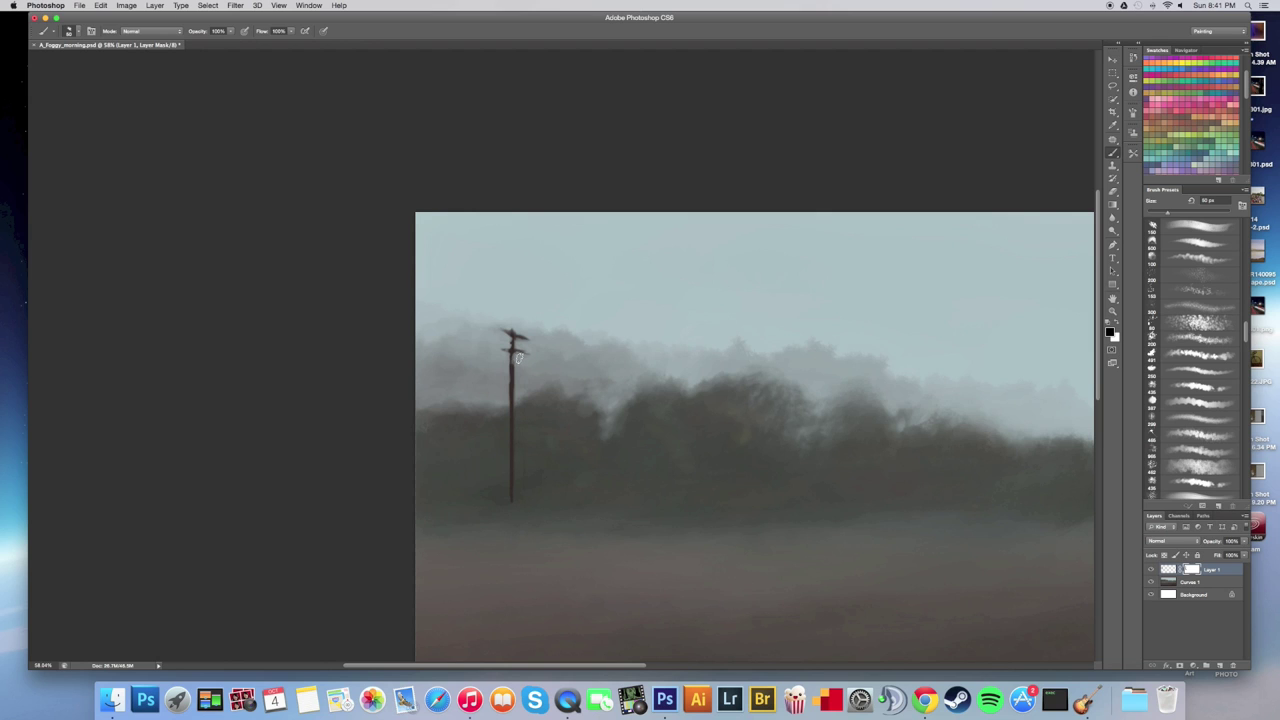
Clean up the ragged edges around the pole's two crossbars on the mask with the brush reduced to 8 px.
{"action": "key", "text": "super+space"}
{"action": "left_click_drag", "start_coordinate": [516, 359], "coordinate": [530, 356]}
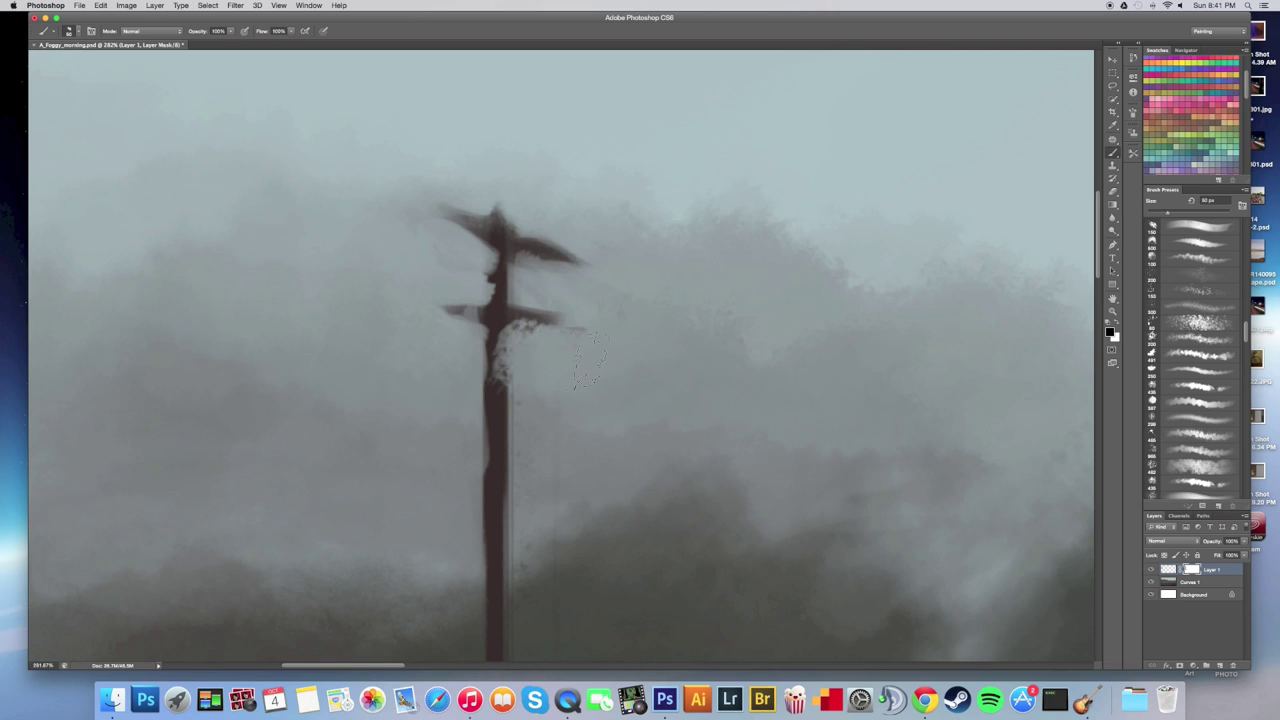
{"action": "key", "text": "["}
{"action": "key", "text": "["}
{"action": "key", "text": "["}
{"action": "key", "text": "["}
{"action": "key", "text": "["}
{"action": "key", "text": "["}
{"action": "key", "text": "["}
{"action": "key", "text": "["}
{"action": "key", "text": "["}
{"action": "mouse_move", "coordinate": [517, 256]}
{"action": "left_mouse_down"}
{"action": "mouse_move", "coordinate": [558, 272]}
{"action": "mouse_move", "coordinate": [583, 262]}
{"action": "mouse_move", "coordinate": [517, 257]}
{"action": "mouse_move", "coordinate": [514, 286]}
{"action": "mouse_move", "coordinate": [493, 249]}
{"action": "mouse_move", "coordinate": [498, 294]}
{"action": "left_mouse_up"}
{"action": "key", "text": "x"}
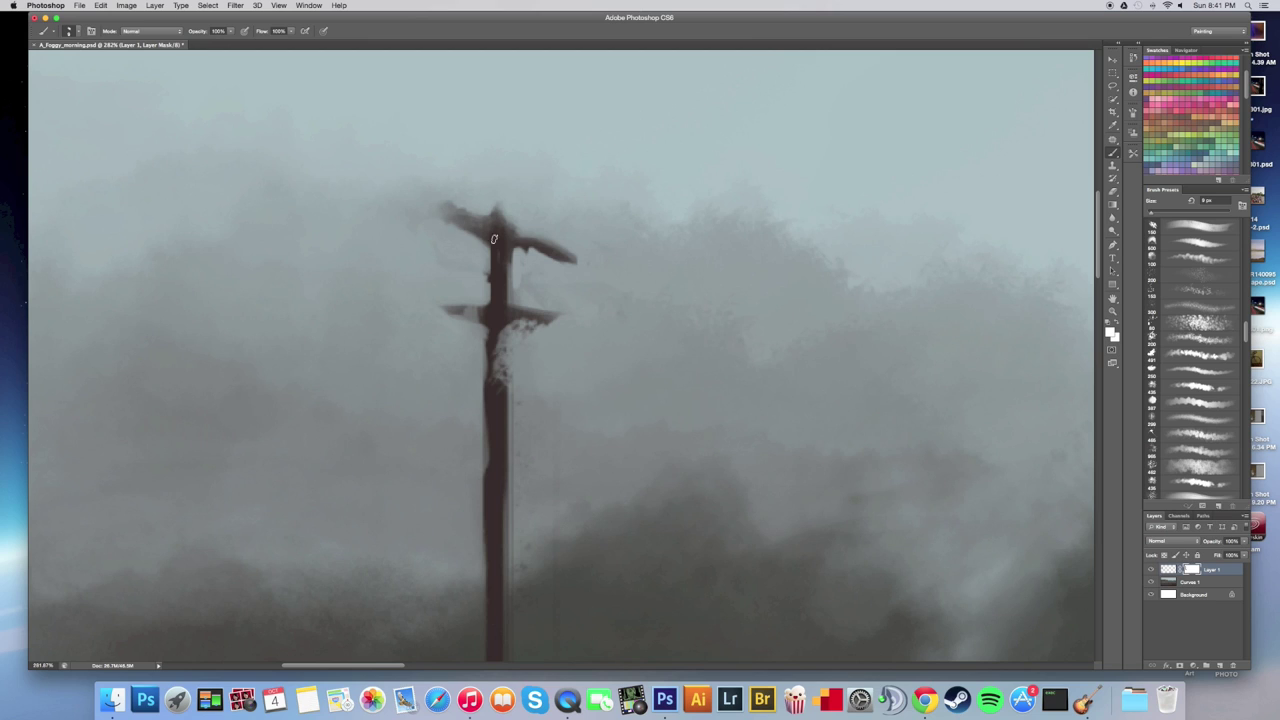
Switch to the pole's own pixels and fill the patchy area below the lower crossbar with dark brown.
{"action": "left_click", "coordinate": [1168, 570]}
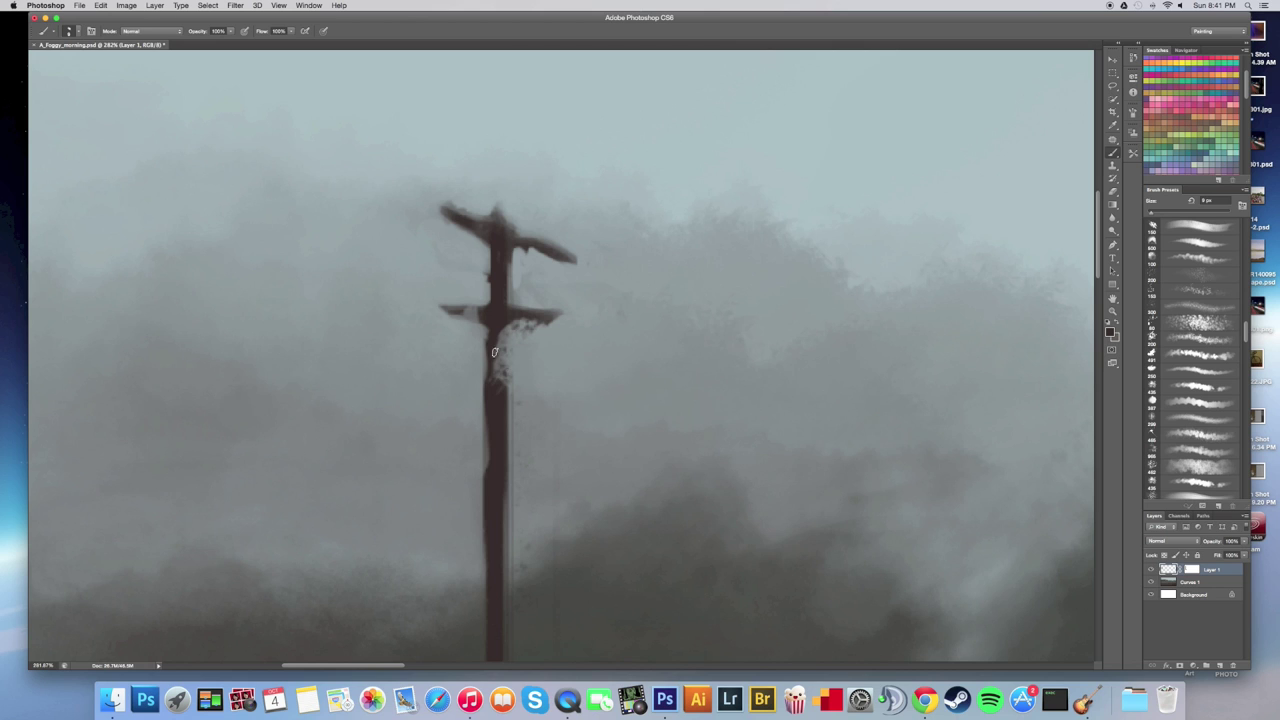
{"action": "left_click_drag", "start_coordinate": [533, 383], "coordinate": [527, 436]}
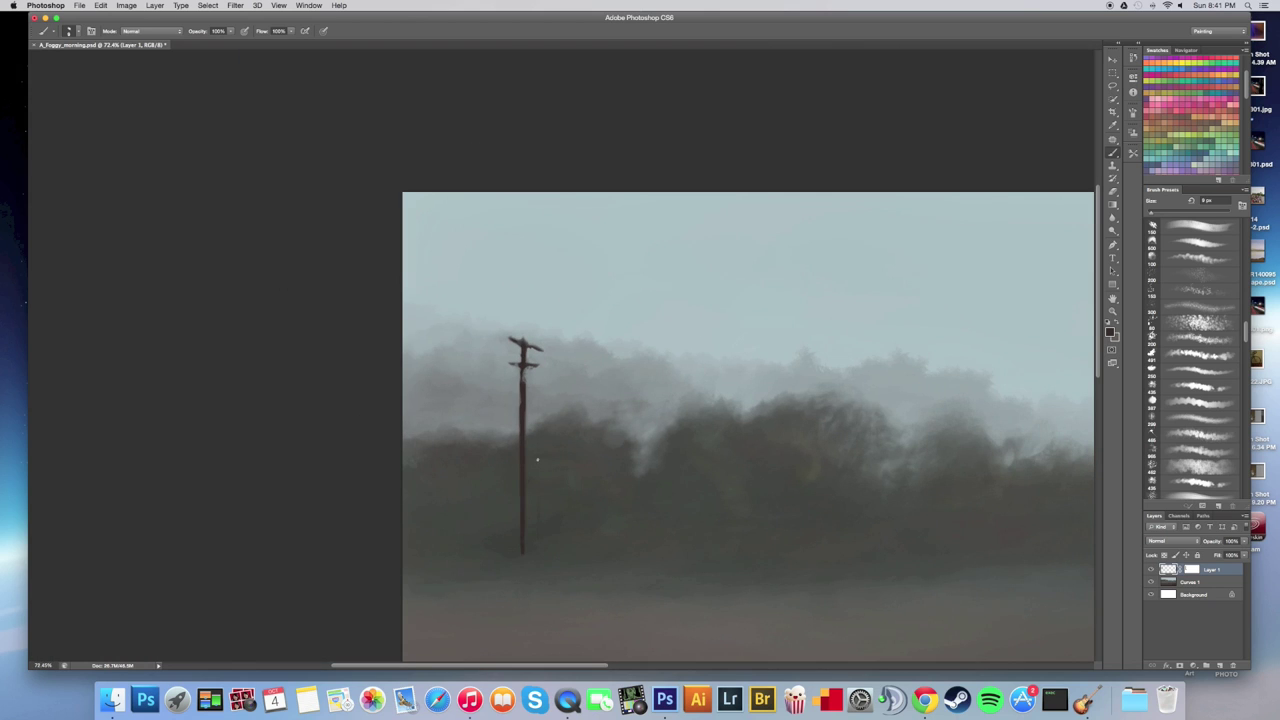
{"action": "key", "text": "super+space"}
{"action": "left_click_drag", "start_coordinate": [546, 517], "coordinate": [508, 494]}
Transform and reposition the utility pole so it is taller and its base stands in the field.
{"action": "key", "text": "super+t"}
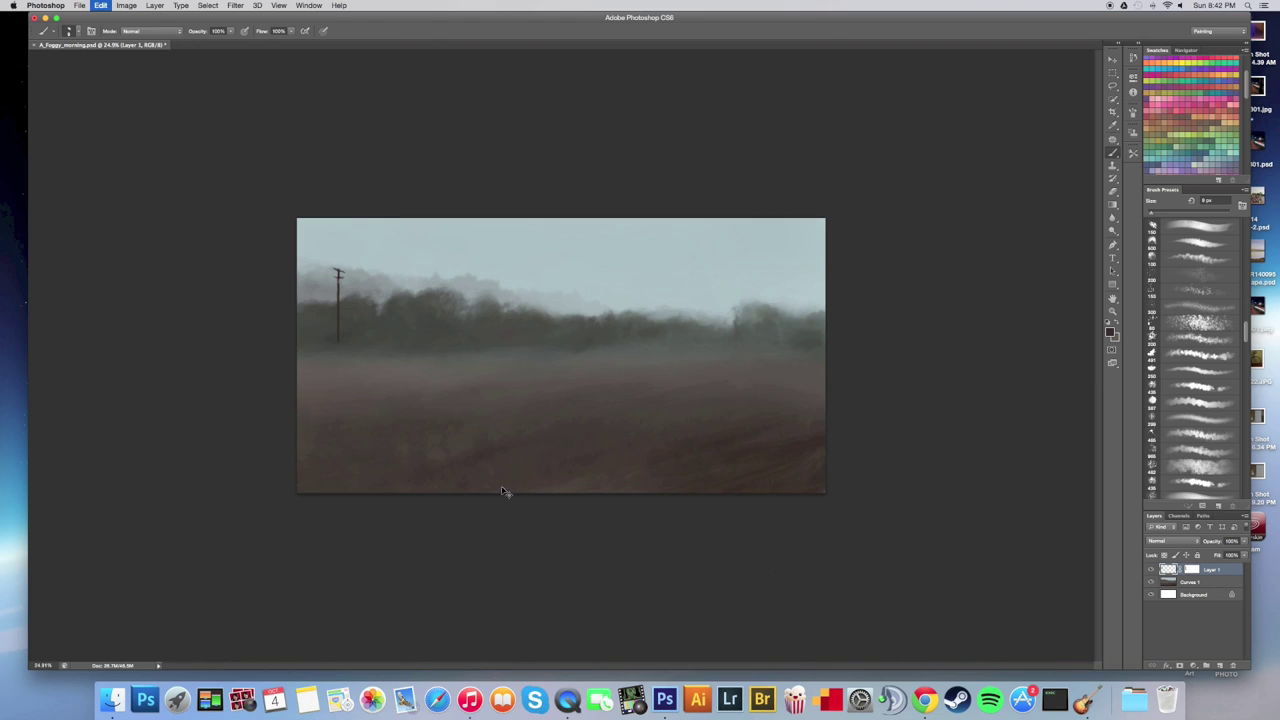
{"action": "left_click_drag", "start_coordinate": [340, 260], "coordinate": [340, 275]}
{"action": "key", "text": "Return"}
{"action": "key", "text": "b"}
{"action": "key", "text": "v"}
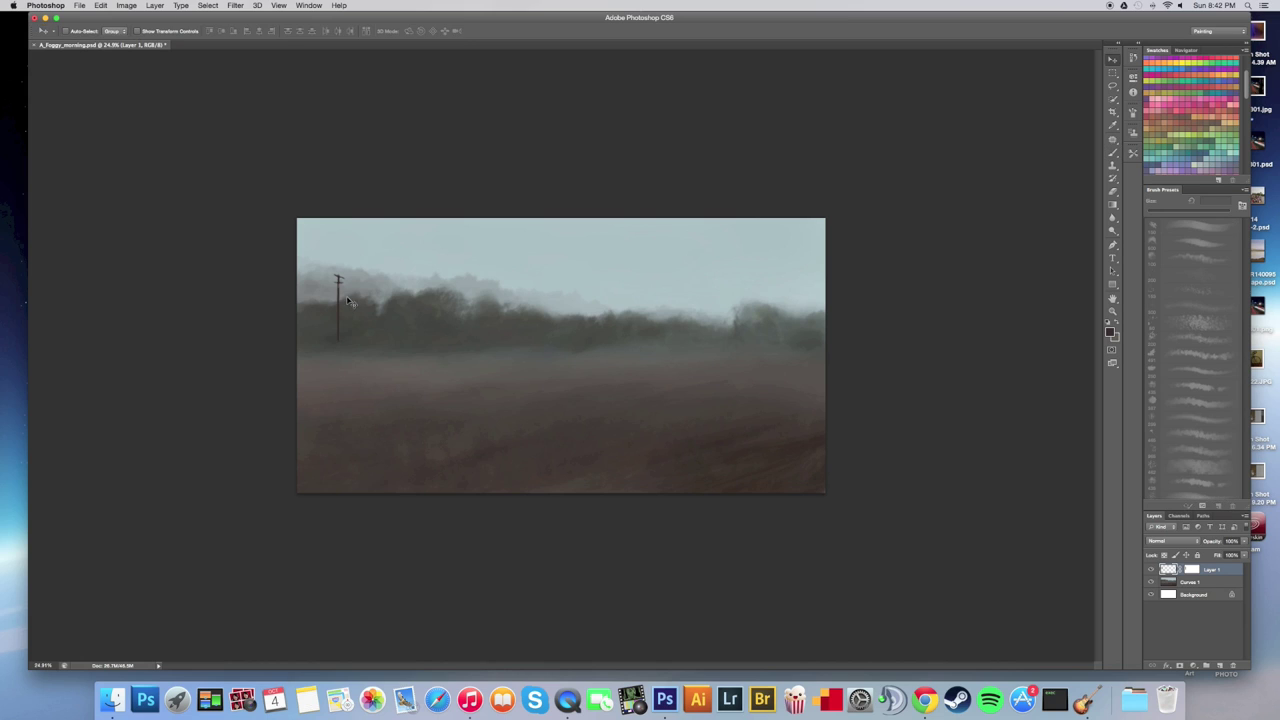
{"action": "mouse_move", "coordinate": [369, 271]}
{"action": "left_mouse_down"}
{"action": "mouse_move", "coordinate": [386, 292]}
{"action": "mouse_move", "coordinate": [362, 302]}
{"action": "mouse_move", "coordinate": [379, 298]}
{"action": "mouse_move", "coordinate": [287, 251]}
{"action": "left_mouse_up"}
{"action": "key", "text": "super+t"}
{"action": "key", "text": "Return"}
{"action": "left_click_drag", "start_coordinate": [411, 323], "coordinate": [424, 303]}
Add a new layer and draw a thin, nearly horizontal dark wire from the pole's top across the sky with the brush.
{"action": "left_click", "coordinate": [1112, 154]}
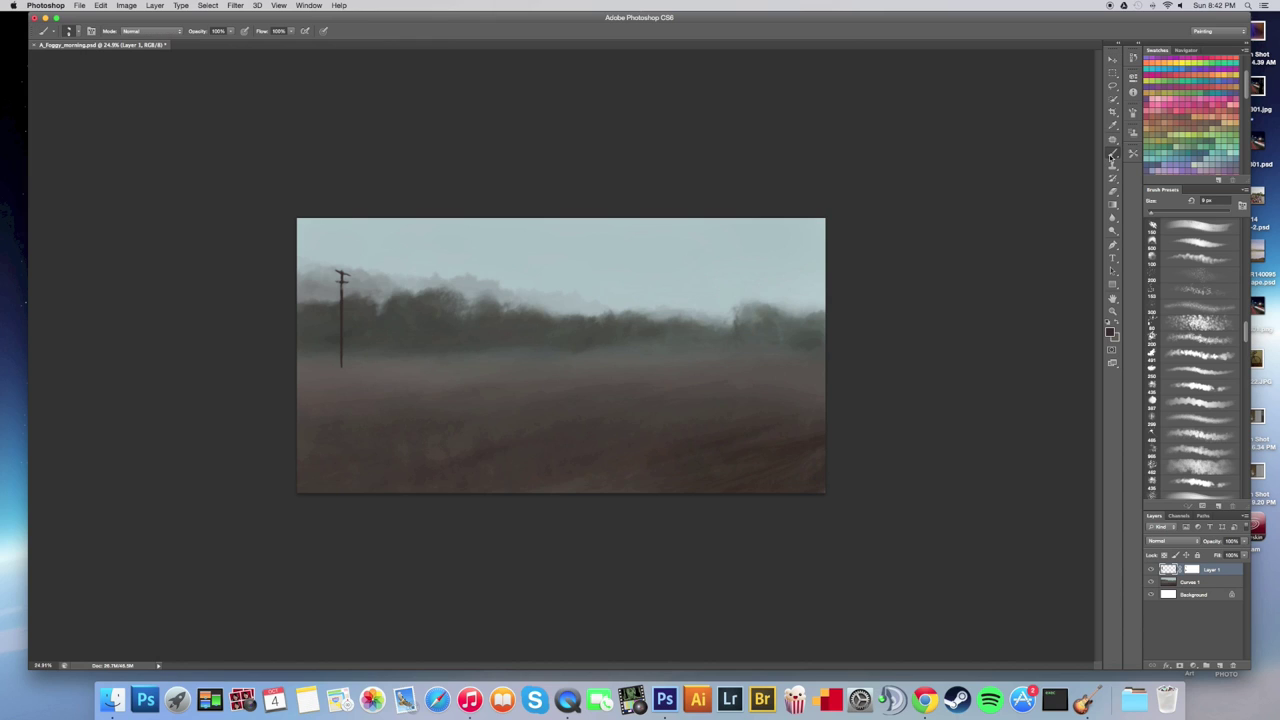
{"action": "left_click", "coordinate": [1219, 665]}
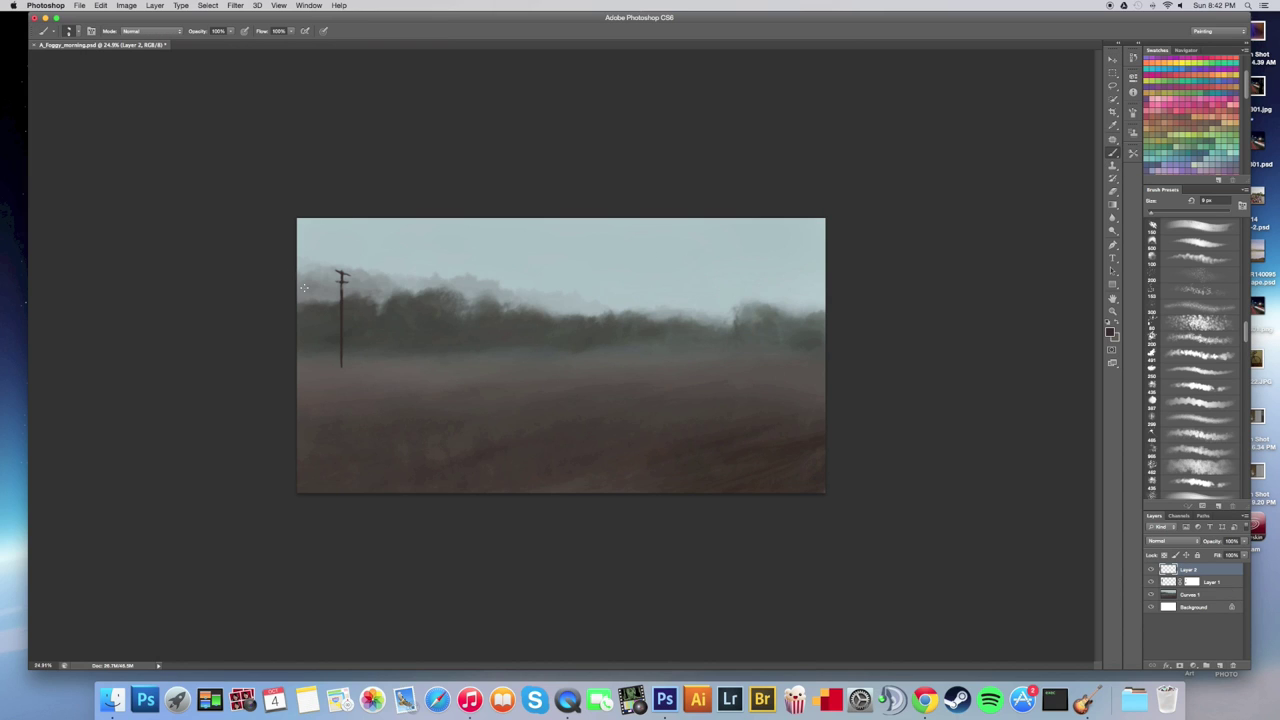
{"action": "left_click_drag", "start_coordinate": [242, 260], "coordinate": [1236, 369]}
{"action": "key", "text": "super+z"}
{"action": "left_click_drag", "start_coordinate": [240, 269], "coordinate": [866, 319]}
{"action": "key", "text": "super+z"}
{"action": "left_click_drag", "start_coordinate": [292, 290], "coordinate": [986, 280]}
Flip the wire horizontally and free-transform it so it slopes gently down from the pole to the painting's right edge.
{"action": "left_click", "coordinate": [126, 5]}
{"action": "mouse_move", "coordinate": [101, 5]}
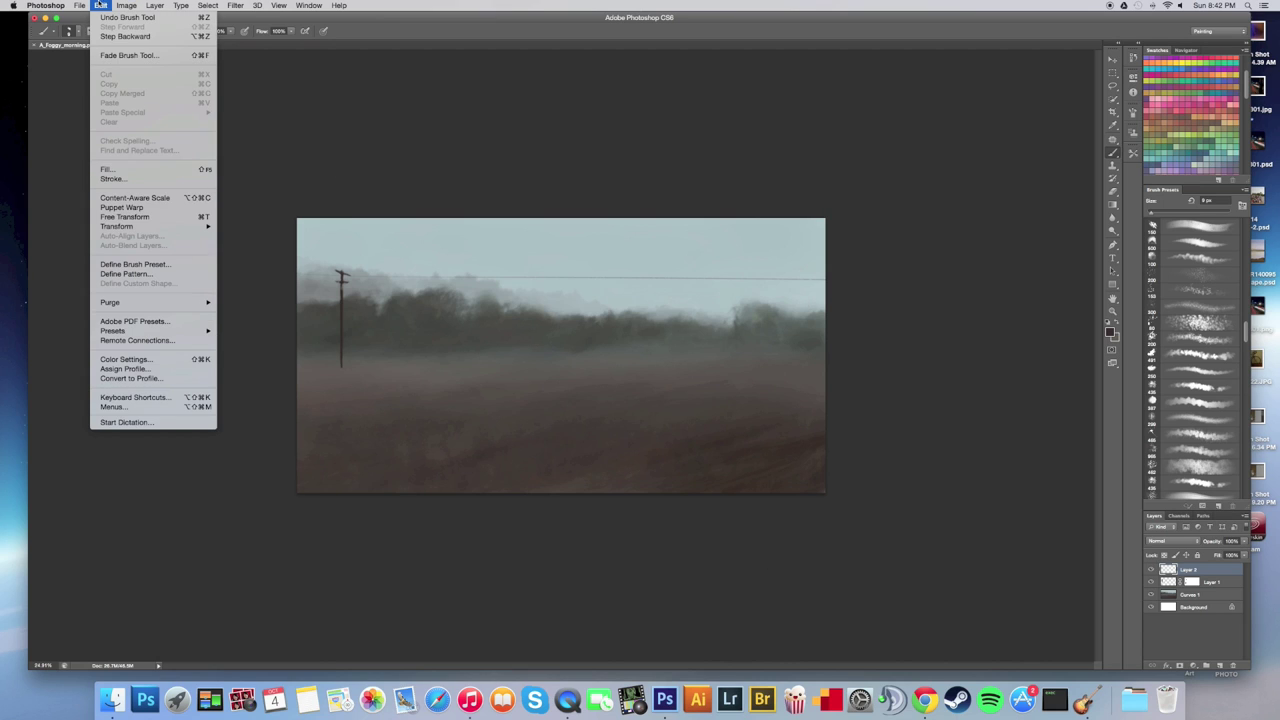
{"action": "mouse_move", "coordinate": [152, 227]}
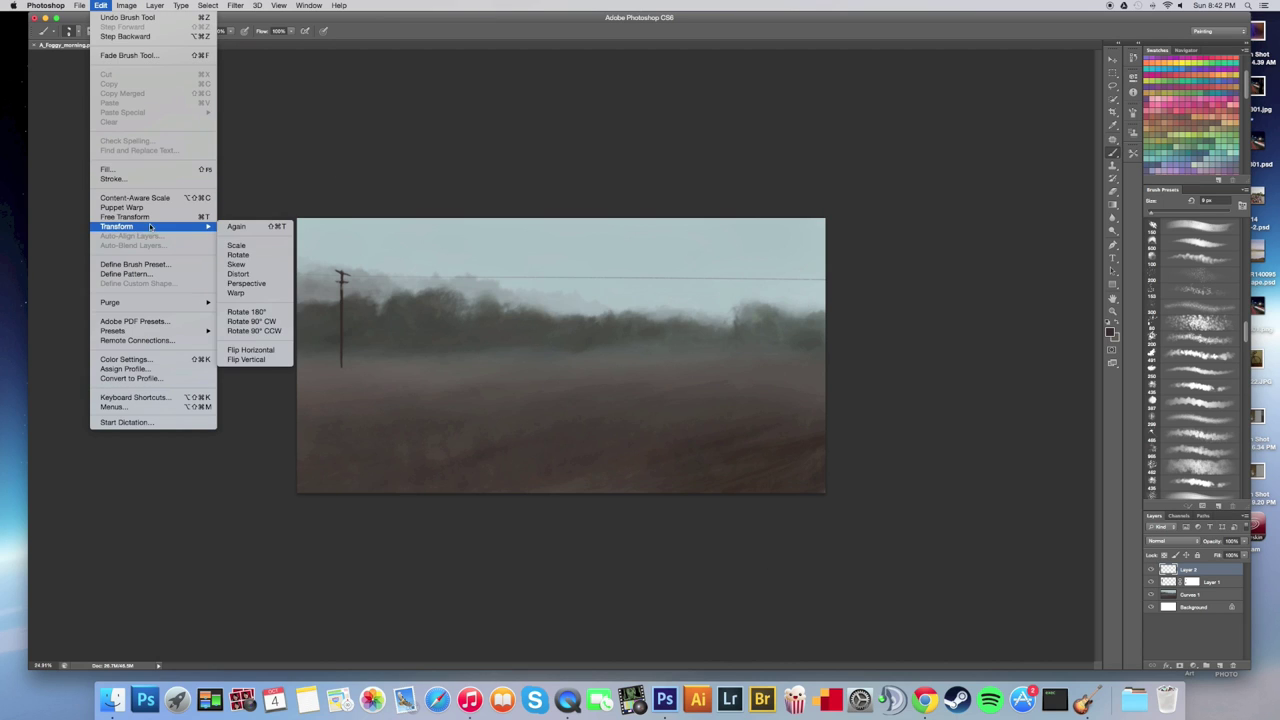
{"action": "left_click", "coordinate": [255, 349]}
{"action": "key", "text": "super+t"}
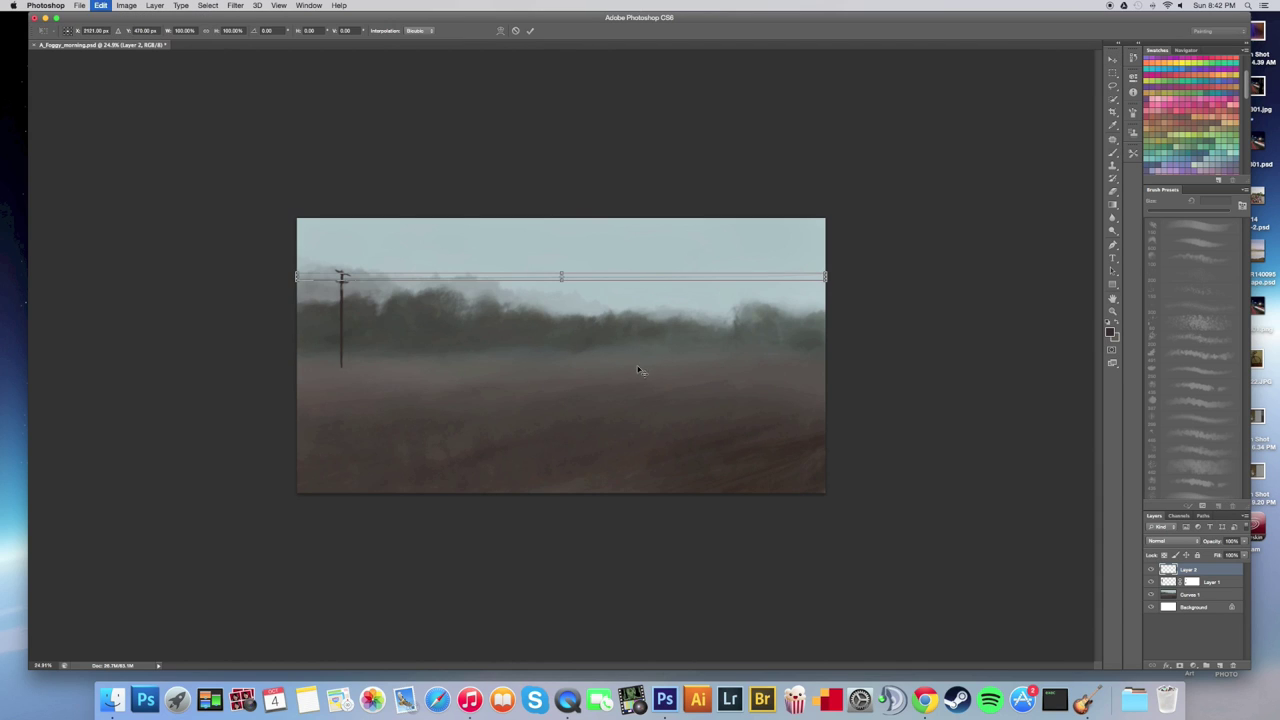
{"action": "left_click_drag", "start_coordinate": [826, 284], "coordinate": [838, 288]}
{"action": "key", "text": "Return"}
{"action": "mouse_move", "coordinate": [736, 331]}
{"action": "left_mouse_down"}
{"action": "mouse_move", "coordinate": [674, 334]}
{"action": "mouse_move", "coordinate": [736, 322]}
{"action": "left_mouse_up"}
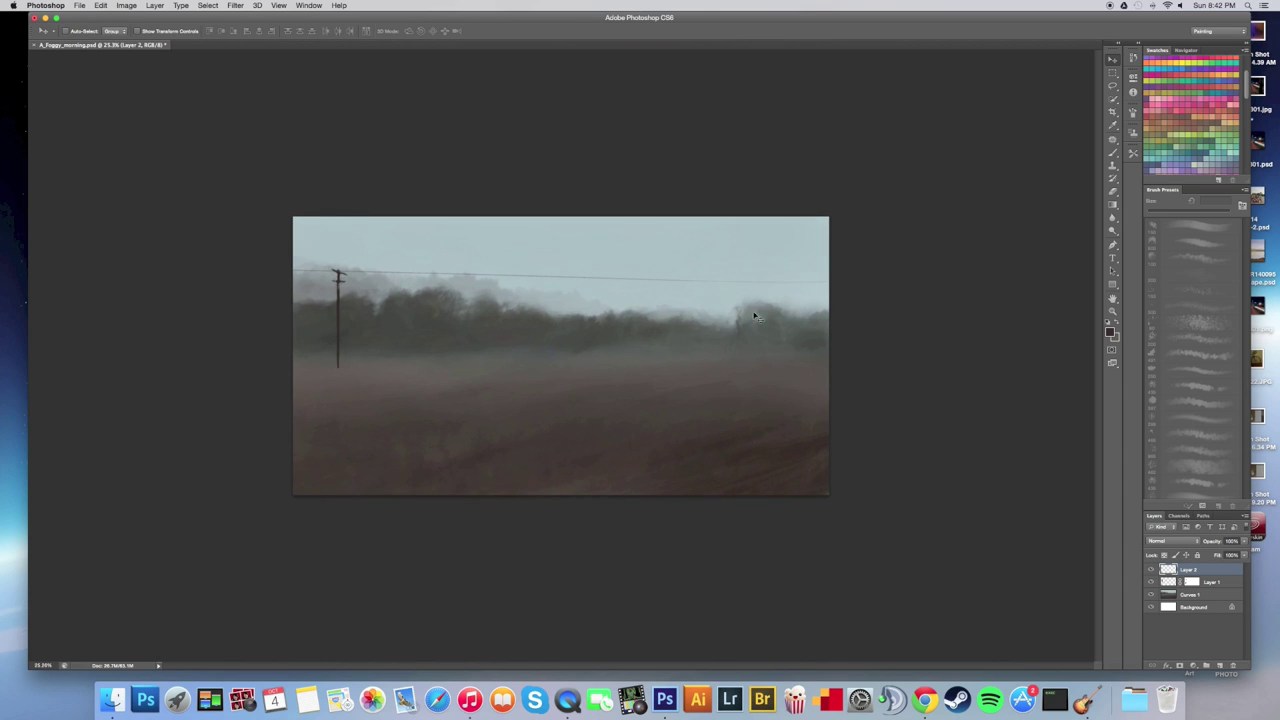
{"action": "left_click", "coordinate": [1222, 585]}
{"action": "left_click", "coordinate": [1220, 666]}
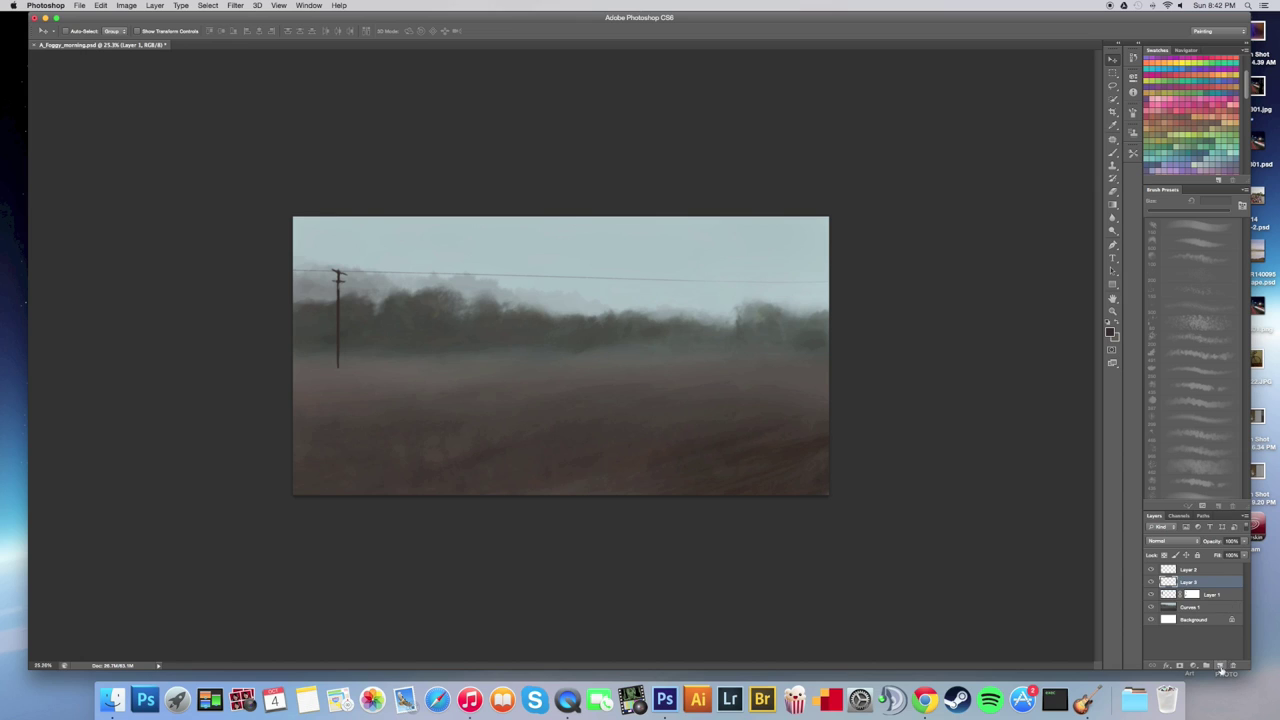
{"action": "left_click", "coordinate": [1115, 151]}
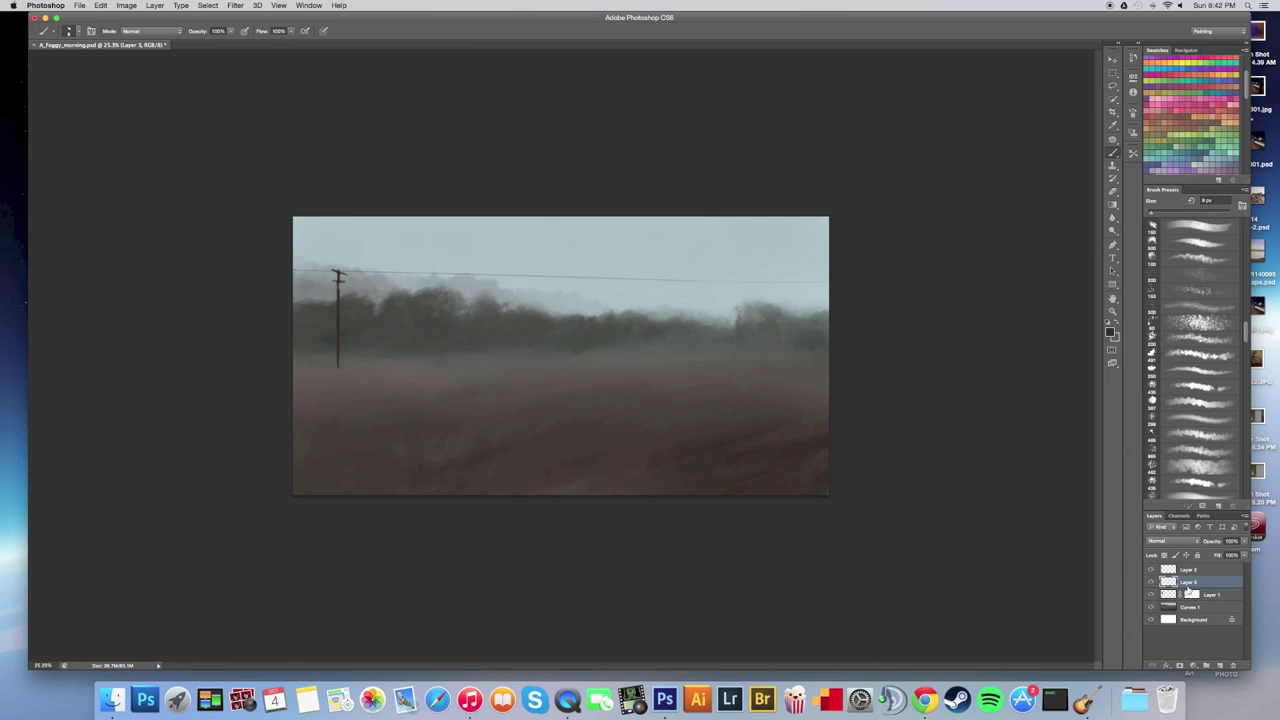
{"action": "left_click", "coordinate": [1184, 587], "text": "alt"}
{"action": "left_click", "coordinate": [419, 233], "text": "alt"}
{"action": "left_click", "coordinate": [74, 31]}
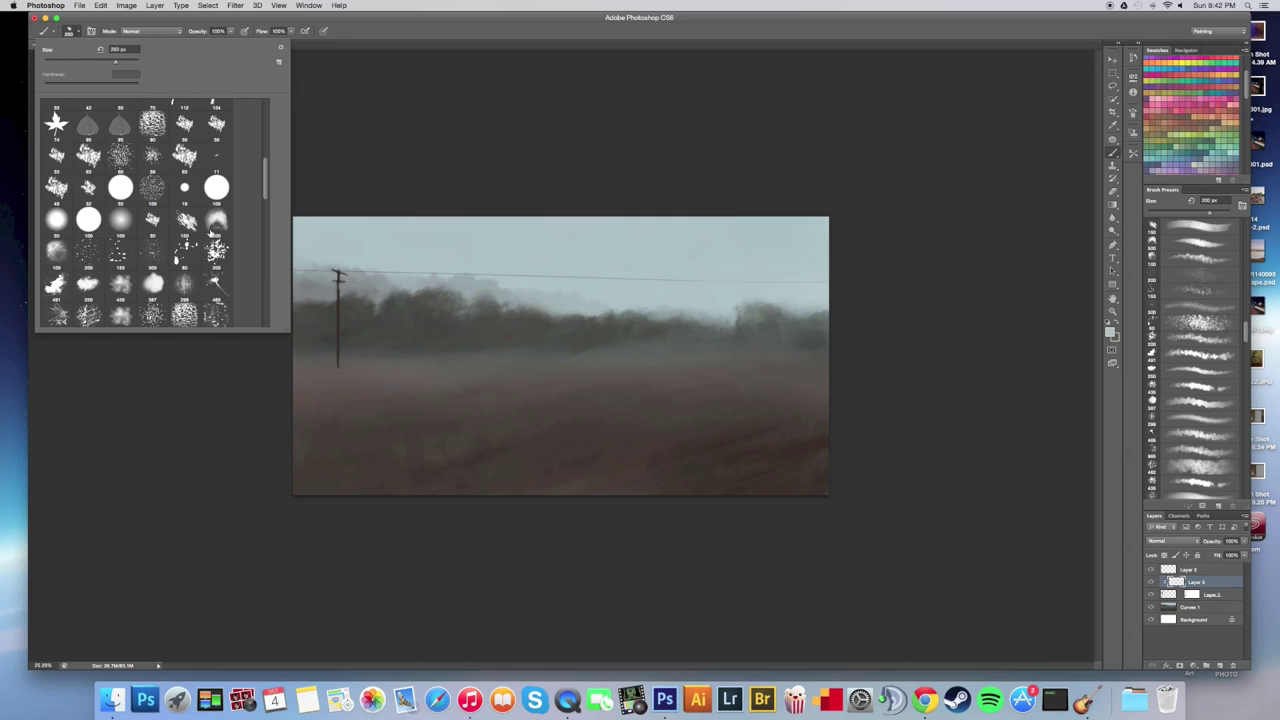
{"action": "left_click", "coordinate": [1214, 585]}
{"action": "double_click", "coordinate": [1200, 583]}
{"action": "double_click", "coordinate": [1219, 582]}
{"action": "left_click", "coordinate": [752, 246]}
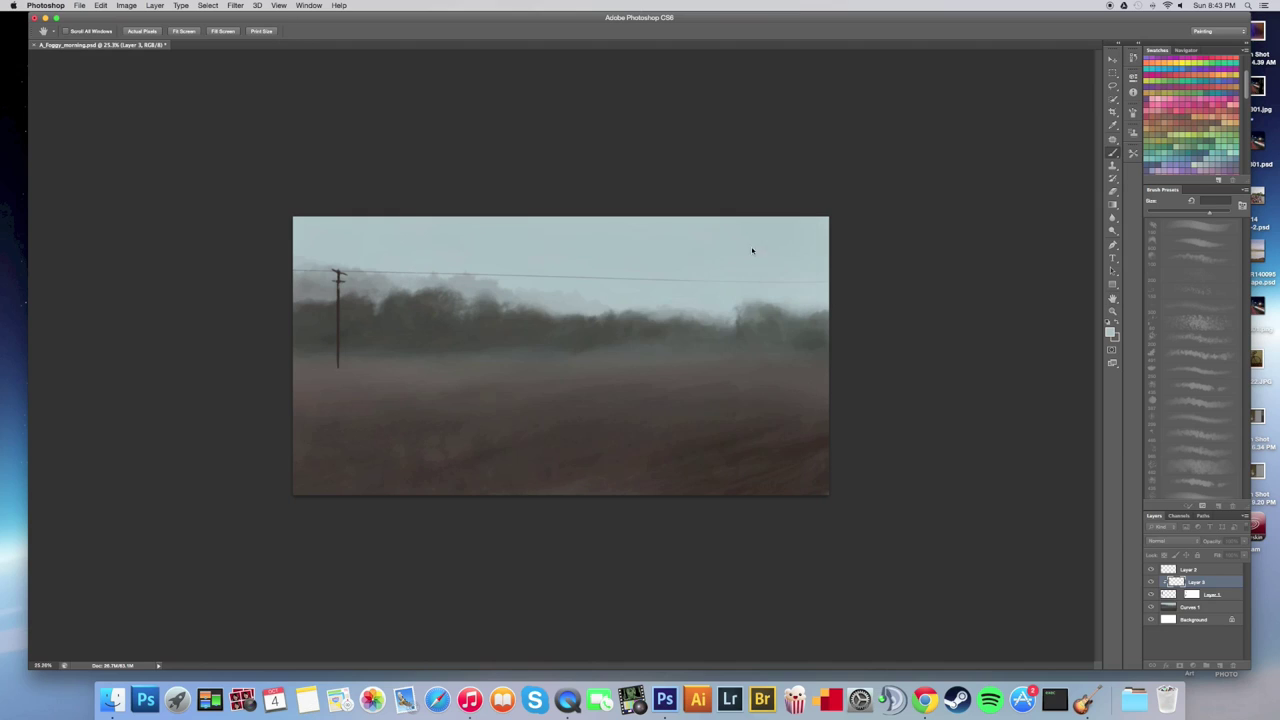
{"action": "left_click_drag", "start_coordinate": [1196, 585], "coordinate": [1232, 665]}
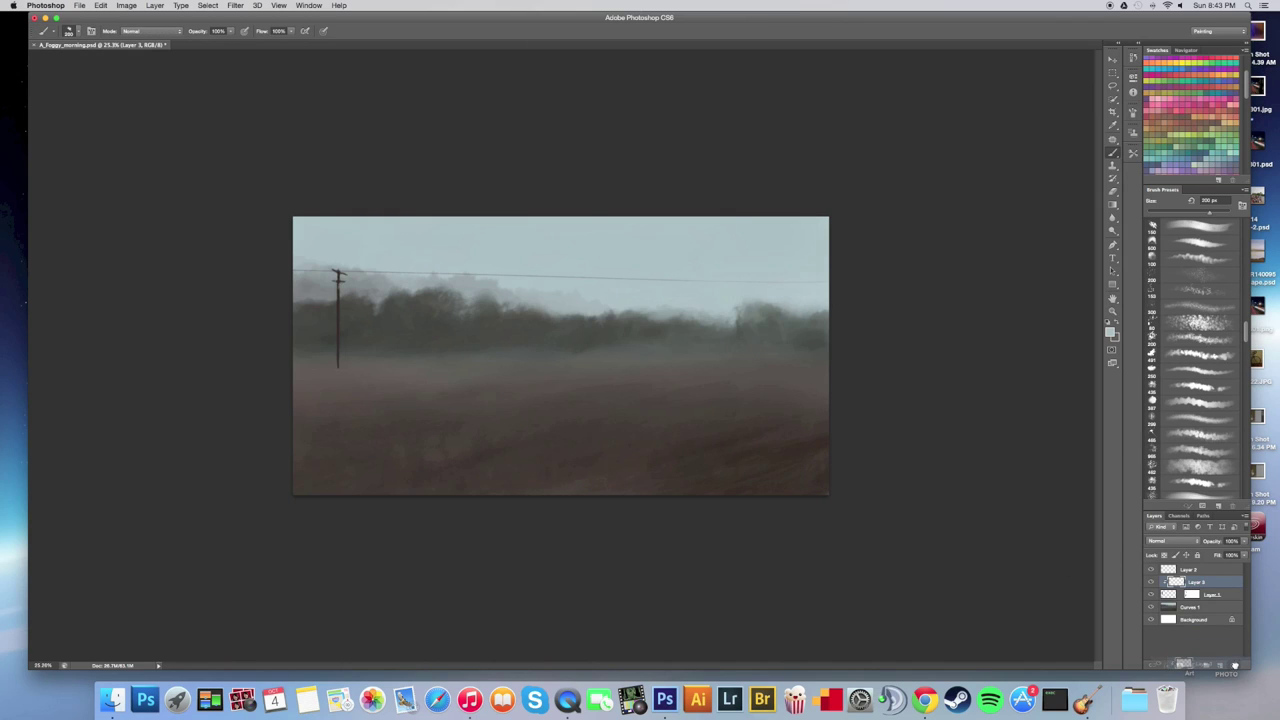
{"action": "left_click", "coordinate": [1149, 570]}
{"action": "left_click", "coordinate": [1147, 571]}
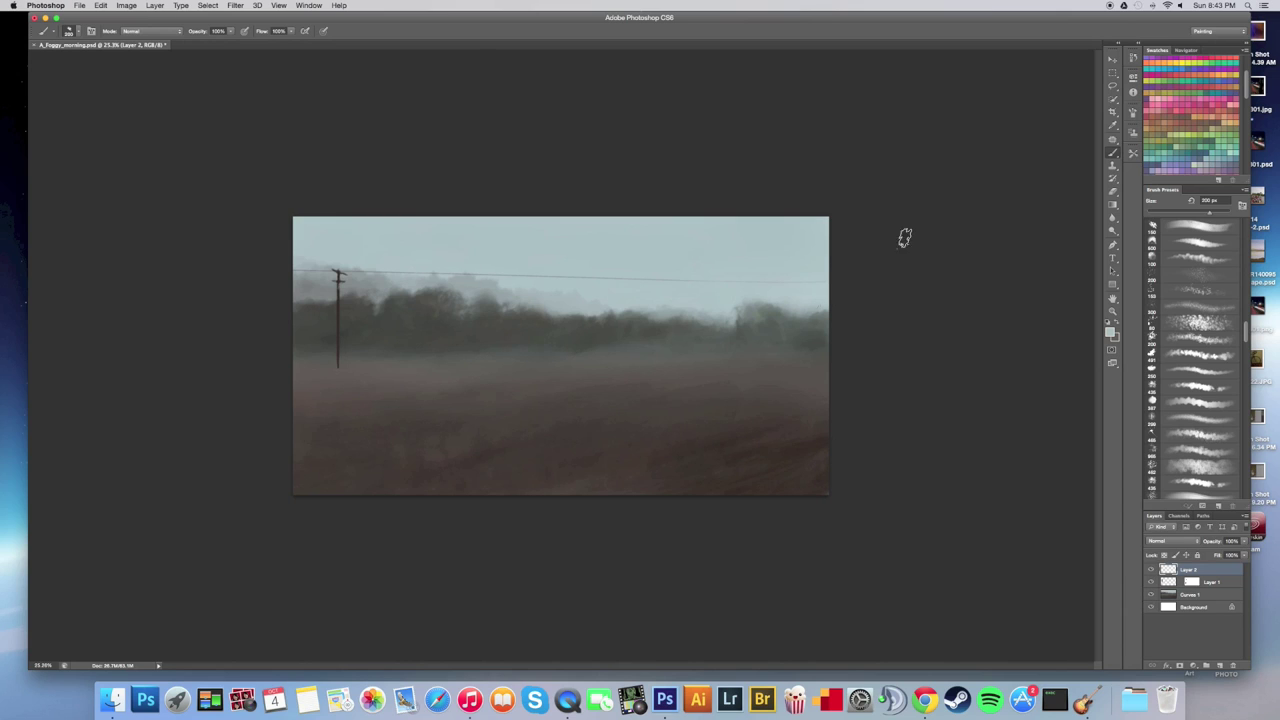
Choose a soft round brush and enlarge it to 800 px.
{"action": "left_click", "coordinate": [79, 34]}
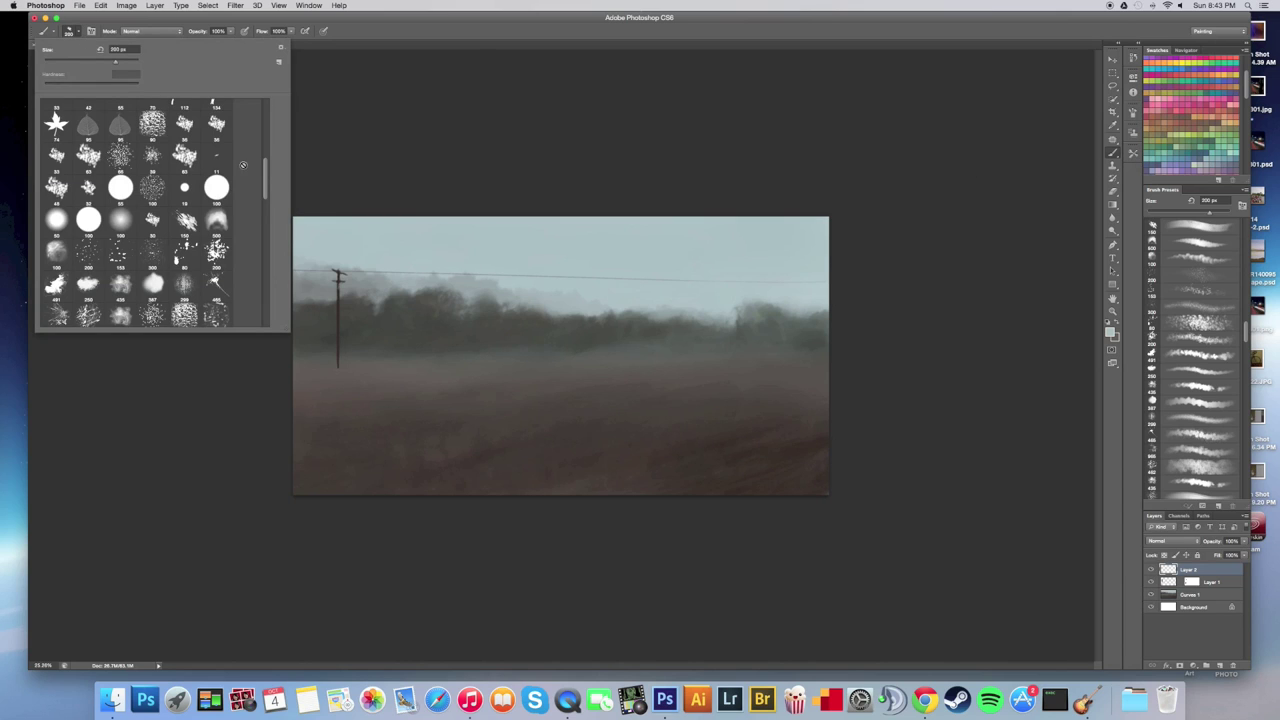
{"action": "left_click_drag", "start_coordinate": [268, 191], "coordinate": [266, 110]}
{"action": "left_click", "coordinate": [184, 114]}
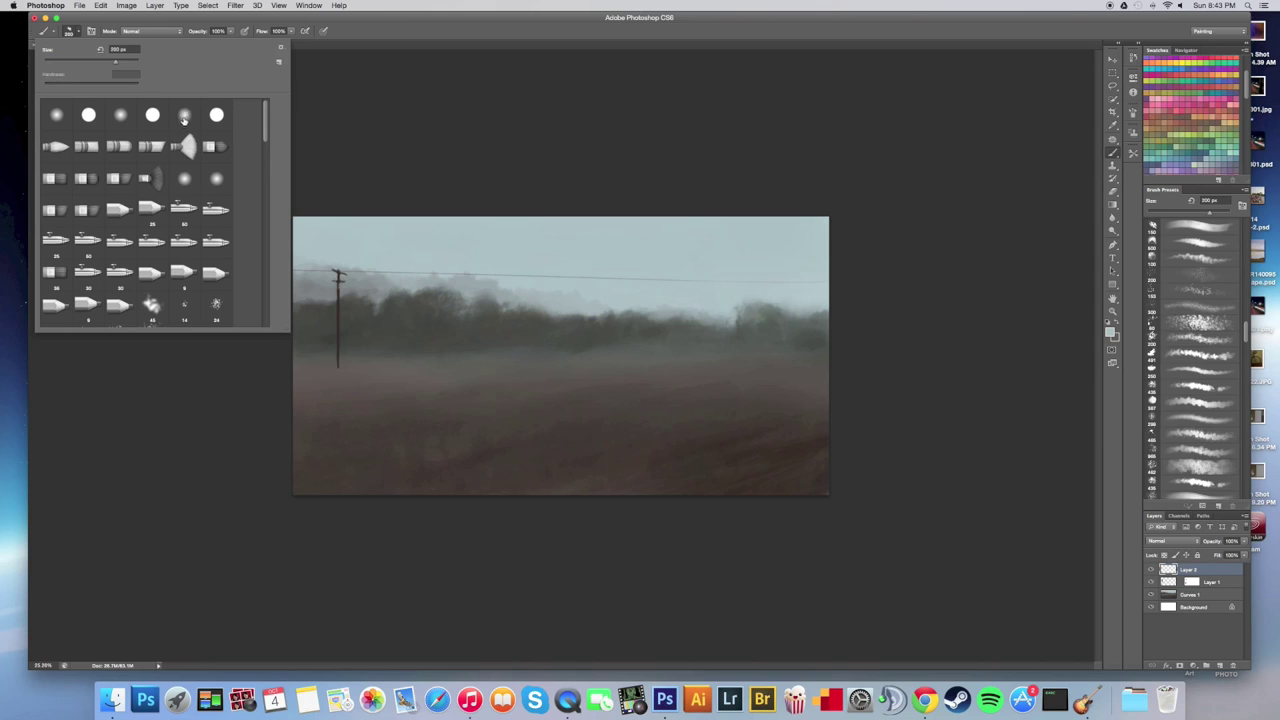
{"action": "left_click", "coordinate": [80, 34]}
{"action": "key", "text": "bracketright"}
{"action": "key", "text": "bracketright"}
{"action": "key", "text": "bracketright"}
{"action": "key", "text": "bracketright"}
{"action": "key", "text": "bracketright"}
{"action": "key", "text": "bracketright"}
{"action": "key", "text": "bracketright"}
{"action": "key", "text": "bracketright"}
{"action": "key", "text": "bracketright"}
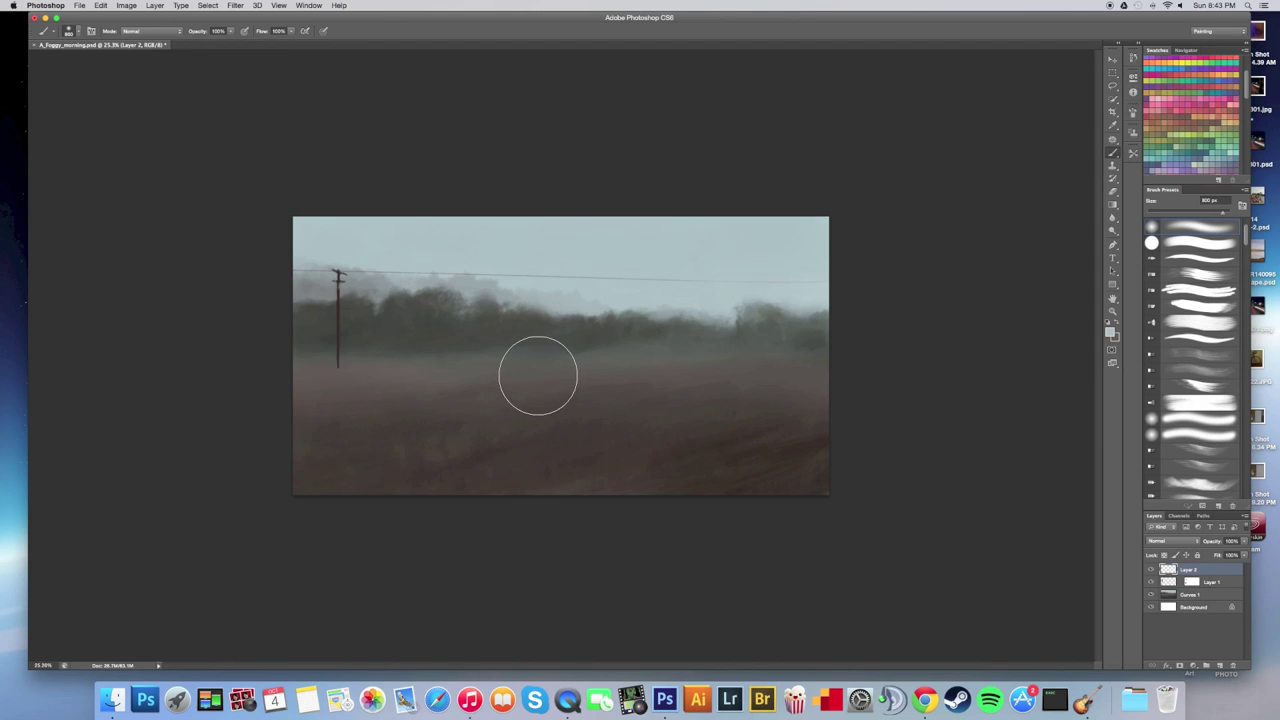
Sample the sky colour, add an empty layer beneath the pole layer, and set a slightly darker grey-blue as the foreground colour.
{"action": "left_click", "coordinate": [531, 229], "text": "alt"}
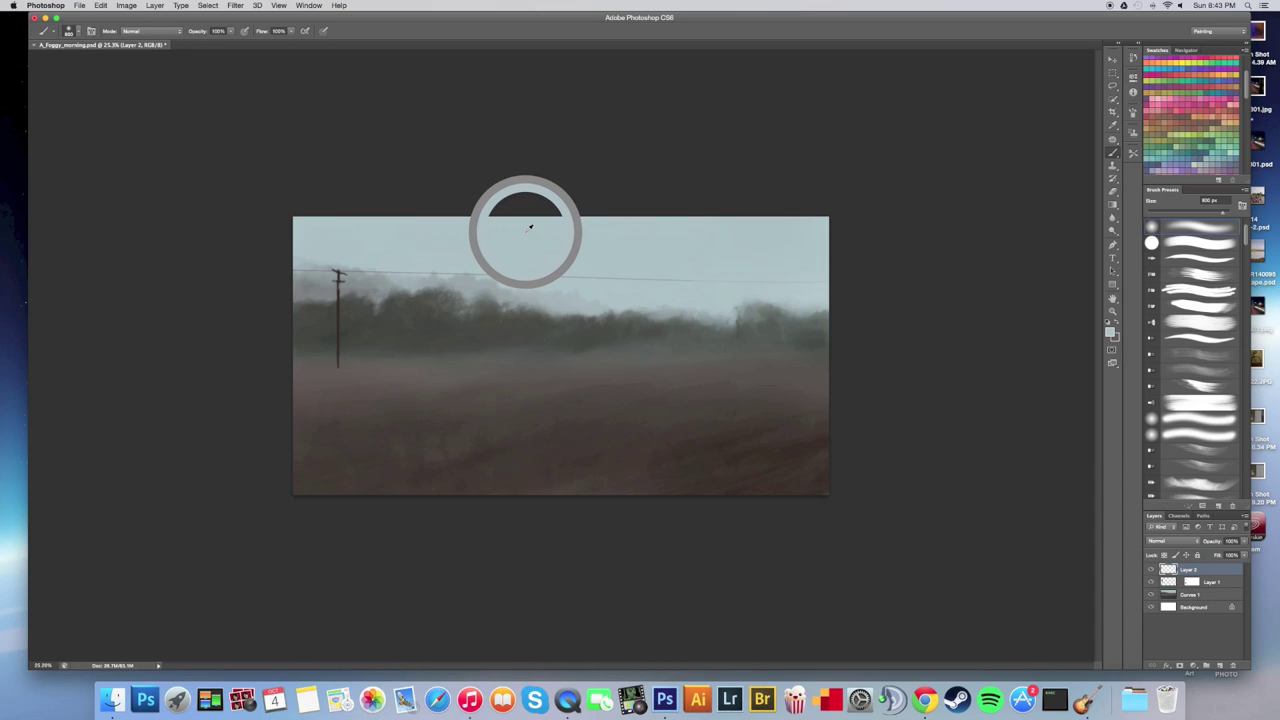
{"action": "left_click", "coordinate": [1109, 331]}
{"action": "left_click", "coordinate": [570, 346]}
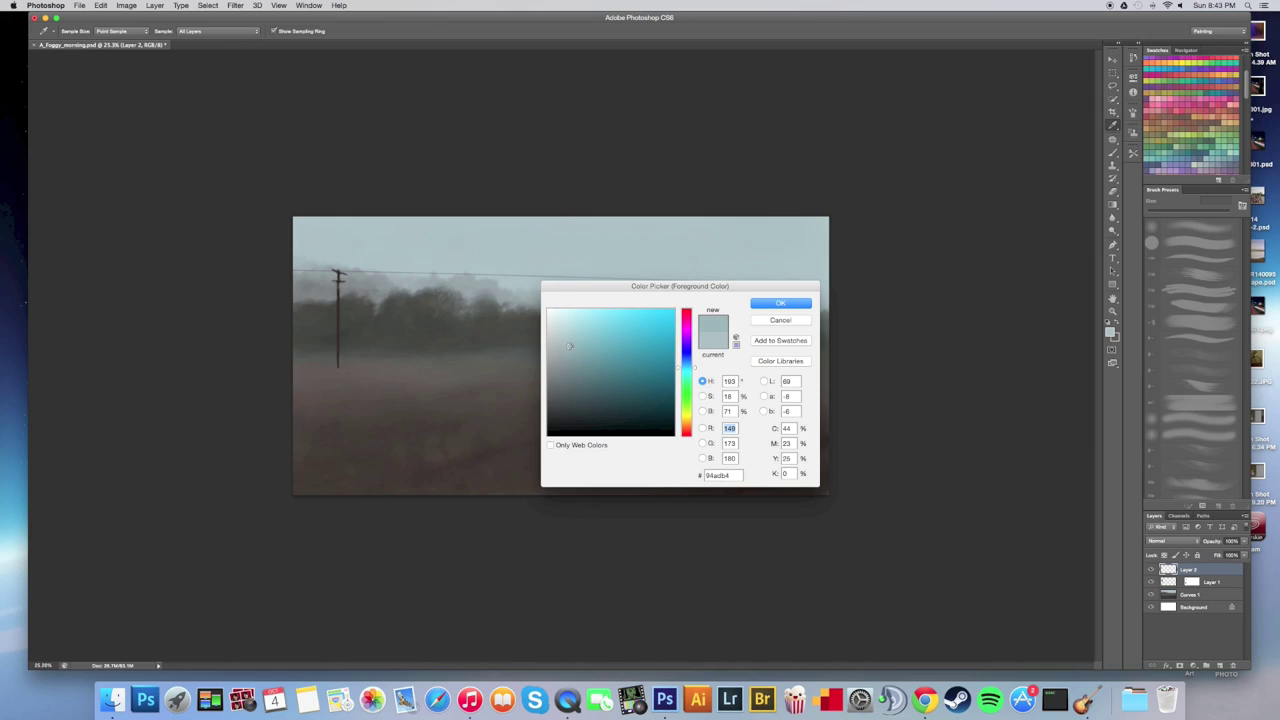
{"action": "left_click", "coordinate": [569, 349]}
{"action": "left_click", "coordinate": [780, 303]}
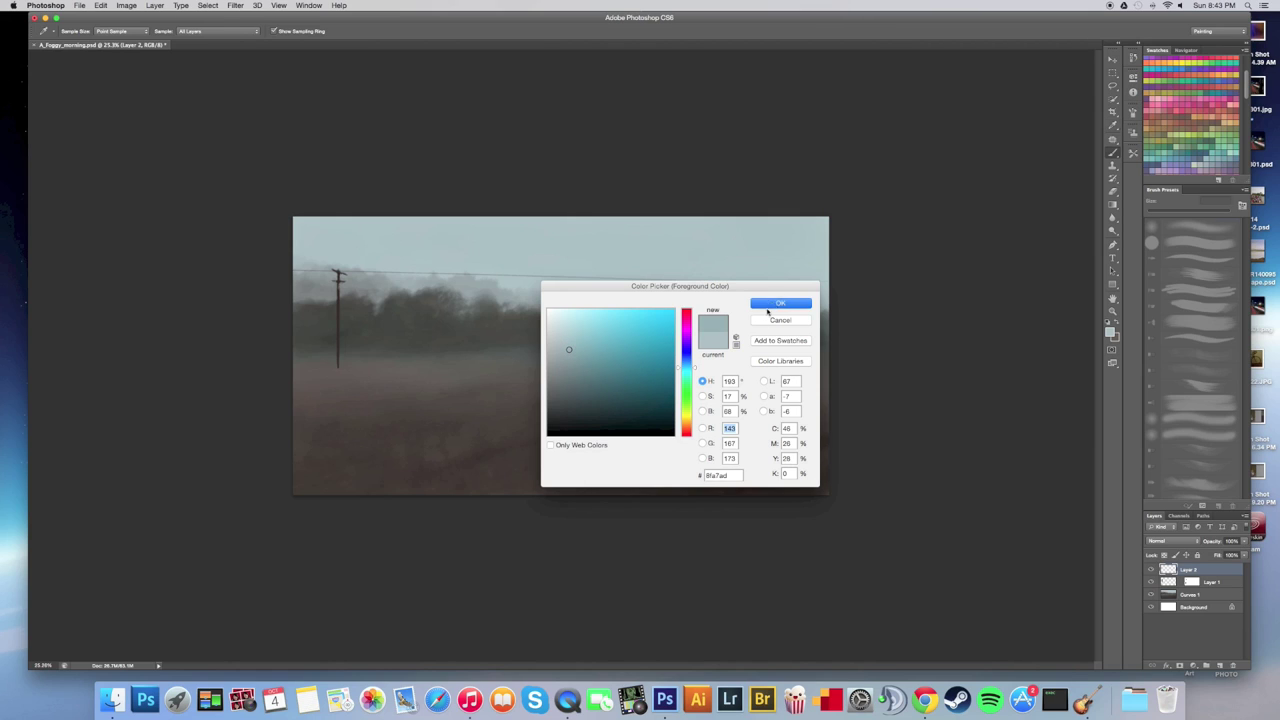
{"action": "left_click", "coordinate": [1212, 584]}
{"action": "left_click", "coordinate": [1219, 665]}
{"action": "left_click", "coordinate": [1108, 331]}
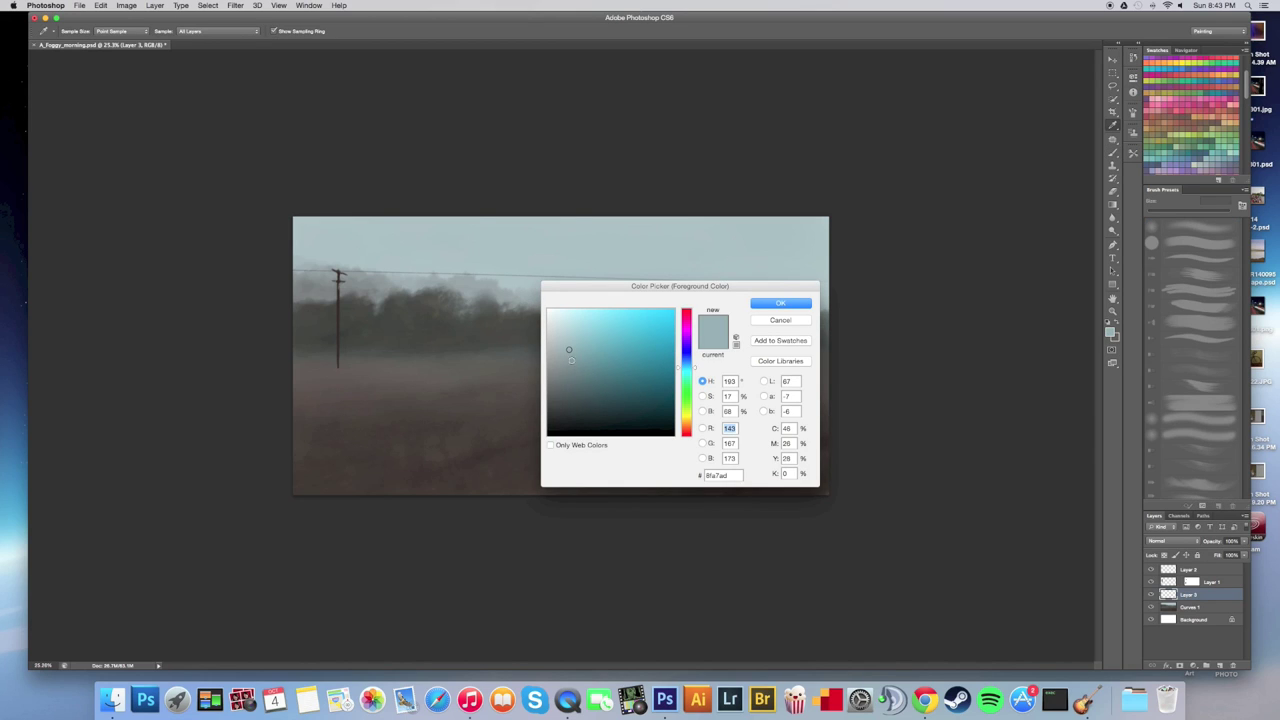
{"action": "left_click", "coordinate": [571, 341]}
{"action": "left_click", "coordinate": [760, 305]}
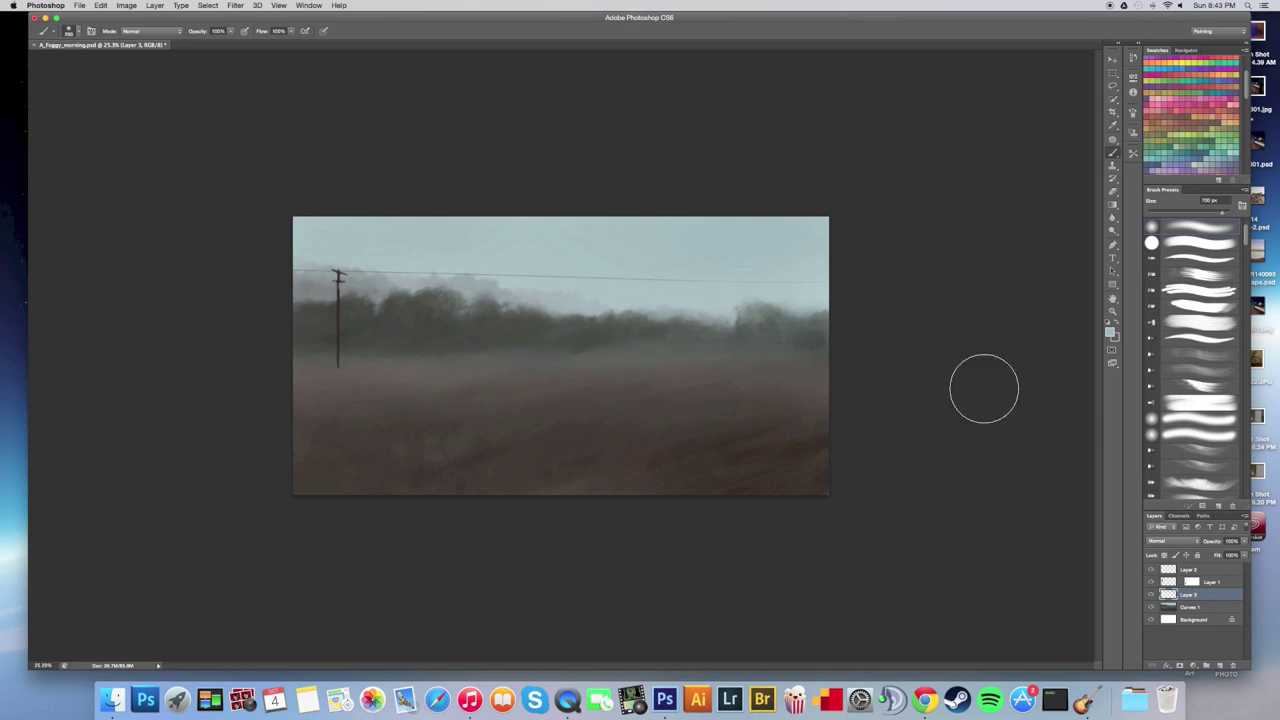
Select the wire's layer and paint a soft fog patch over the pole's base with the brush at 250 px.
{"action": "left_click", "coordinate": [1200, 570]}
{"action": "key", "text": "bracketright"}
{"action": "key", "text": "bracketright"}
{"action": "key", "text": "bracketleft"}
{"action": "key", "text": "bracketleft"}
{"action": "key", "text": "bracketleft"}
{"action": "key", "text": "bracketleft"}
{"action": "key", "text": "bracketleft"}
{"action": "key", "text": "bracketleft"}
{"action": "left_click_drag", "start_coordinate": [293, 359], "coordinate": [339, 357]}
Pick a darker grey-blue and build up the fog around the base of the pole.
{"action": "left_click", "coordinate": [1110, 332]}
{"action": "left_click", "coordinate": [573, 365]}
{"action": "left_click", "coordinate": [777, 304]}
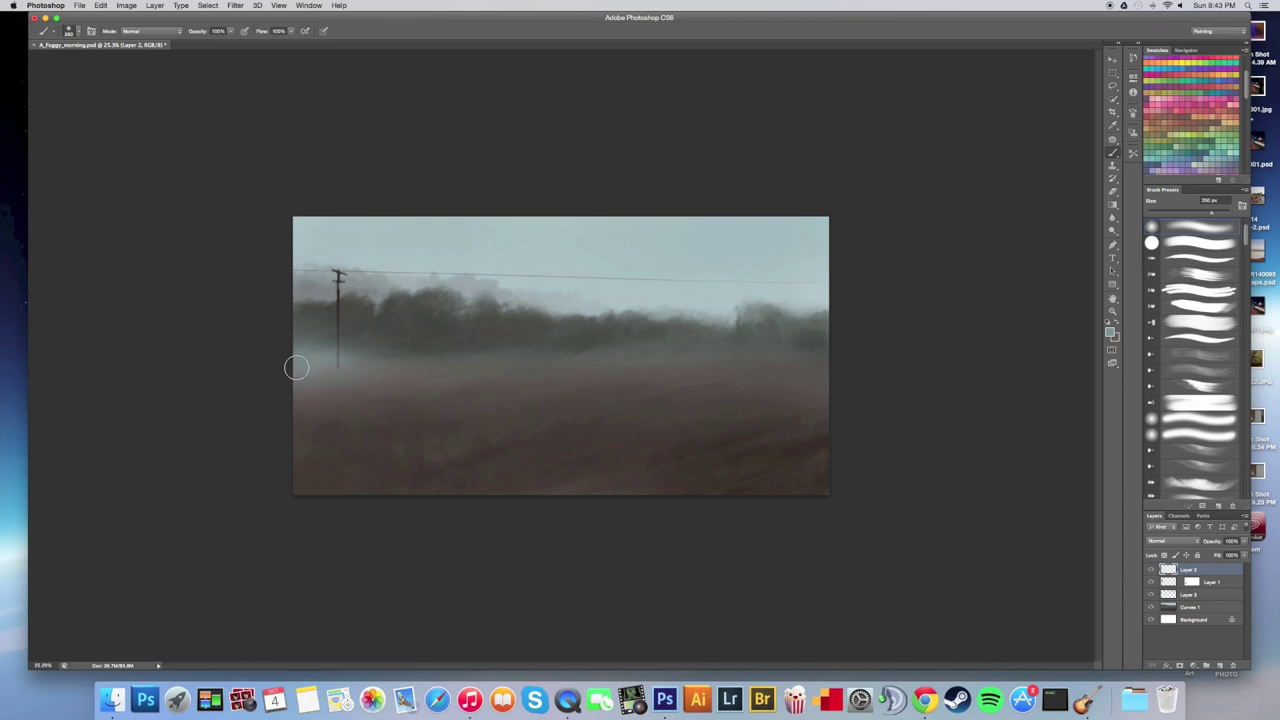
{"action": "mouse_move", "coordinate": [339, 362]}
{"action": "left_mouse_down"}
{"action": "mouse_move", "coordinate": [407, 360]}
{"action": "mouse_move", "coordinate": [301, 360]}
{"action": "mouse_move", "coordinate": [333, 371]}
{"action": "left_mouse_up"}
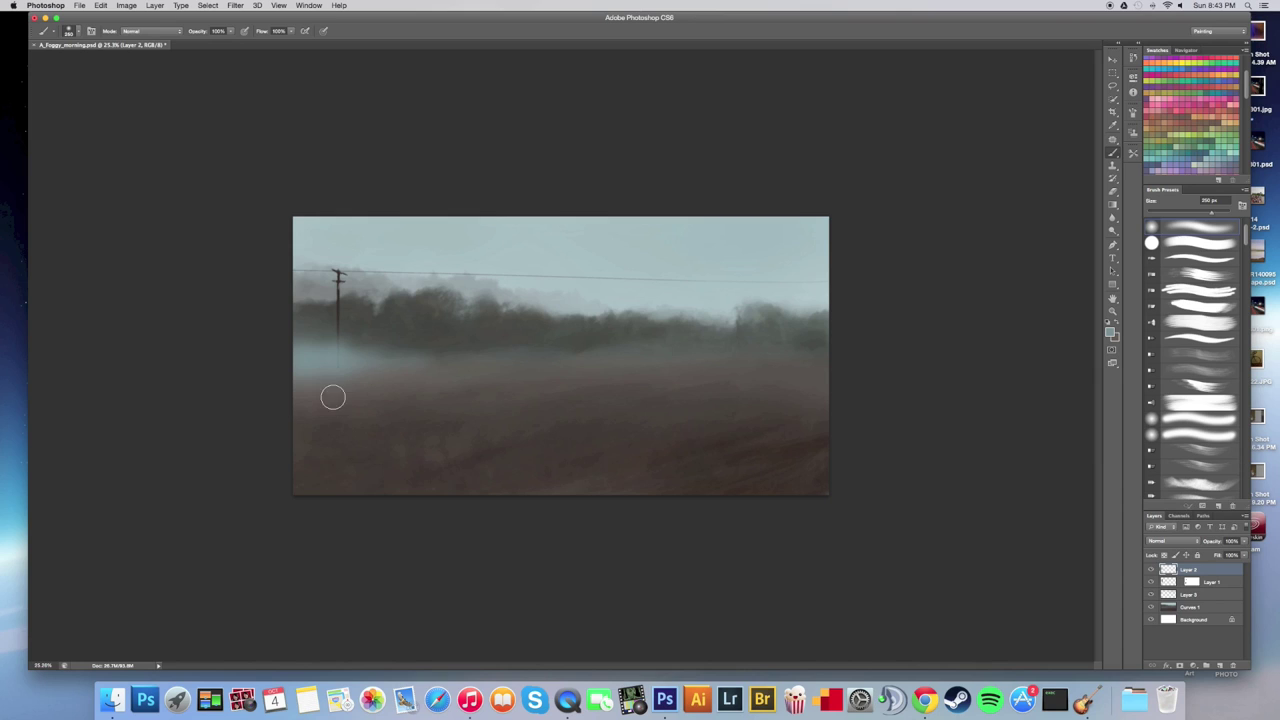
Pick a darker, more muted grey-blue and brush fog from the left edge along the line where field meets trees.
{"action": "left_click", "coordinate": [1111, 332]}
{"action": "left_click_drag", "start_coordinate": [567, 378], "coordinate": [560, 370]}
{"action": "left_click", "coordinate": [780, 303]}
{"action": "key", "text": "b"}
{"action": "mouse_move", "coordinate": [237, 357]}
{"action": "left_mouse_down"}
{"action": "mouse_move", "coordinate": [584, 341]}
{"action": "mouse_move", "coordinate": [623, 359]}
{"action": "left_mouse_up"}
Enlarge the brush and spread a broad bank of fog across the left half of the field below the trees.
{"action": "key", "text": "bracketright"}
{"action": "key", "text": "bracketright"}
{"action": "key", "text": "bracketright"}
{"action": "key", "text": "bracketright"}
{"action": "key", "text": "bracketright"}
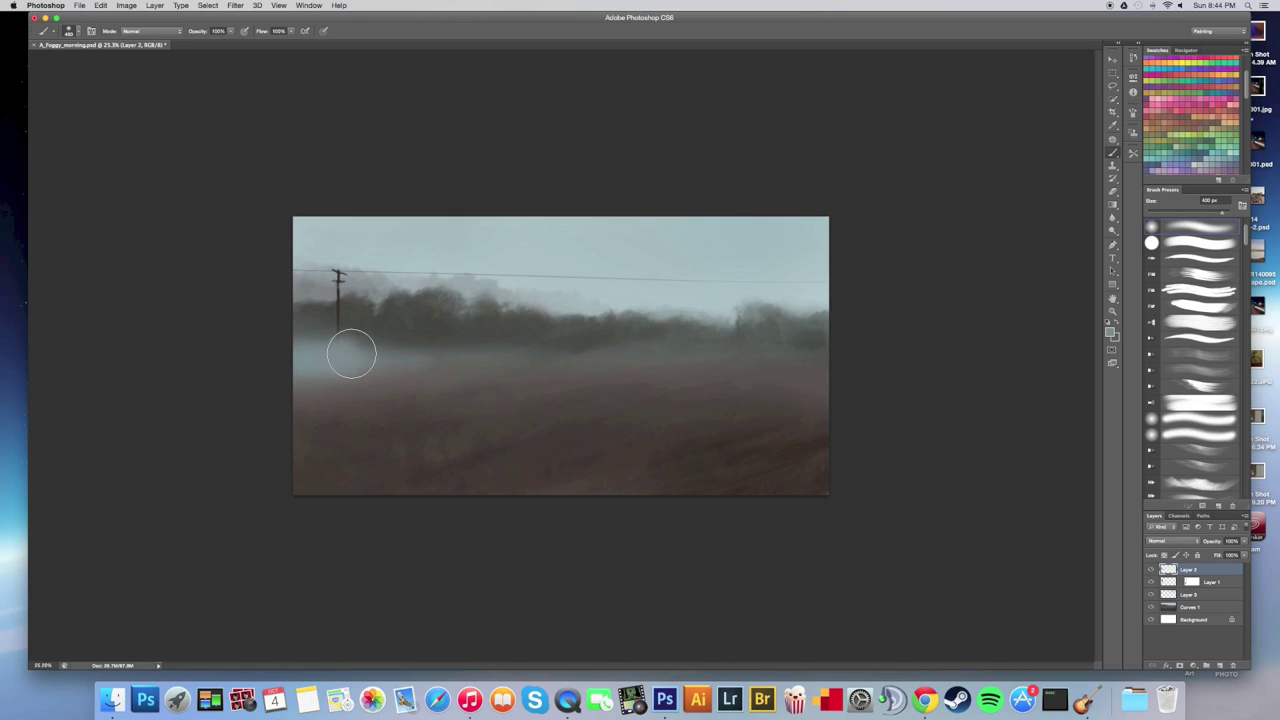
{"action": "mouse_move", "coordinate": [257, 357]}
{"action": "left_mouse_down"}
{"action": "mouse_move", "coordinate": [531, 363]}
{"action": "mouse_move", "coordinate": [394, 363]}
{"action": "mouse_move", "coordinate": [265, 338]}
{"action": "mouse_move", "coordinate": [565, 354]}
{"action": "mouse_move", "coordinate": [222, 354]}
{"action": "mouse_move", "coordinate": [459, 360]}
{"action": "mouse_move", "coordinate": [301, 331]}
{"action": "left_mouse_up"}
{"action": "key", "text": "bracketleft"}
{"action": "key", "text": "bracketleft"}
{"action": "key", "text": "bracketleft"}
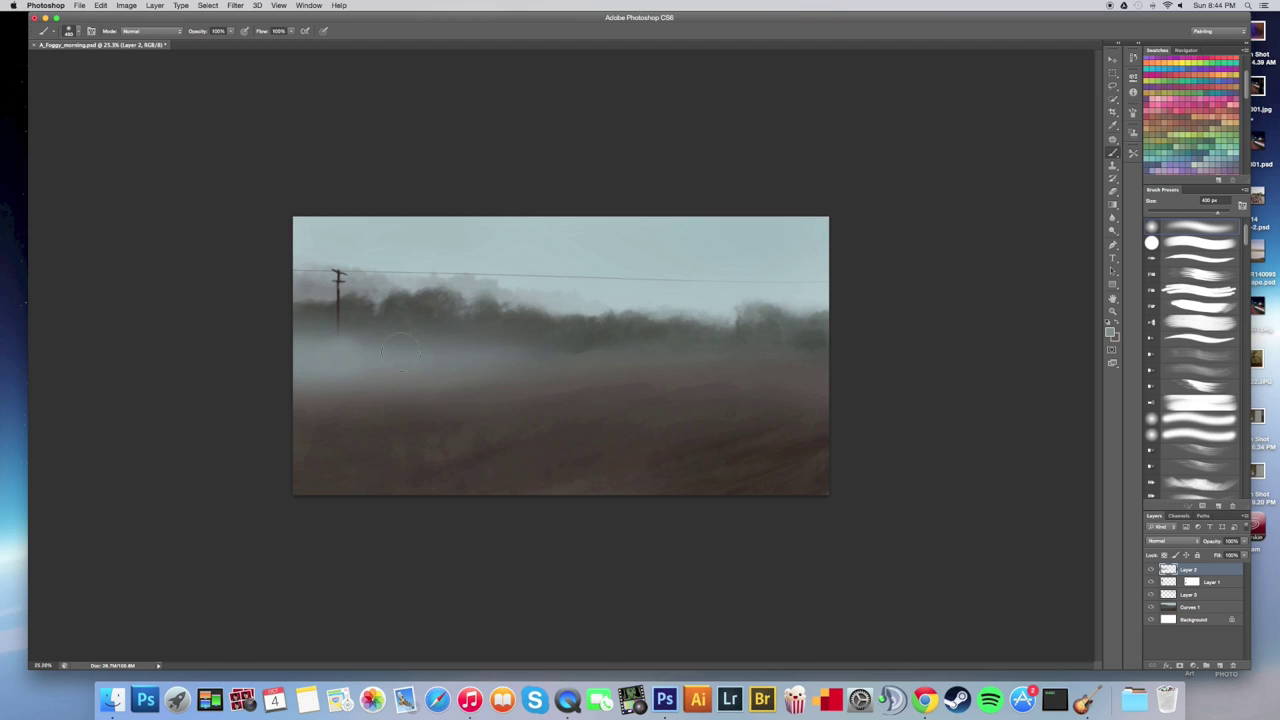
Extend the fog along the foot of the right-hand trees with the brush at 200 px.
{"action": "key", "text": "bracketright"}
{"action": "key", "text": "bracketright"}
{"action": "key", "text": "bracketright"}
{"action": "key", "text": "bracketleft"}
{"action": "key", "text": "bracketleft"}
{"action": "key", "text": "bracketleft"}
{"action": "key", "text": "bracketleft"}
{"action": "key", "text": "bracketleft"}
{"action": "key", "text": "bracketleft"}
{"action": "key", "text": "bracketleft"}
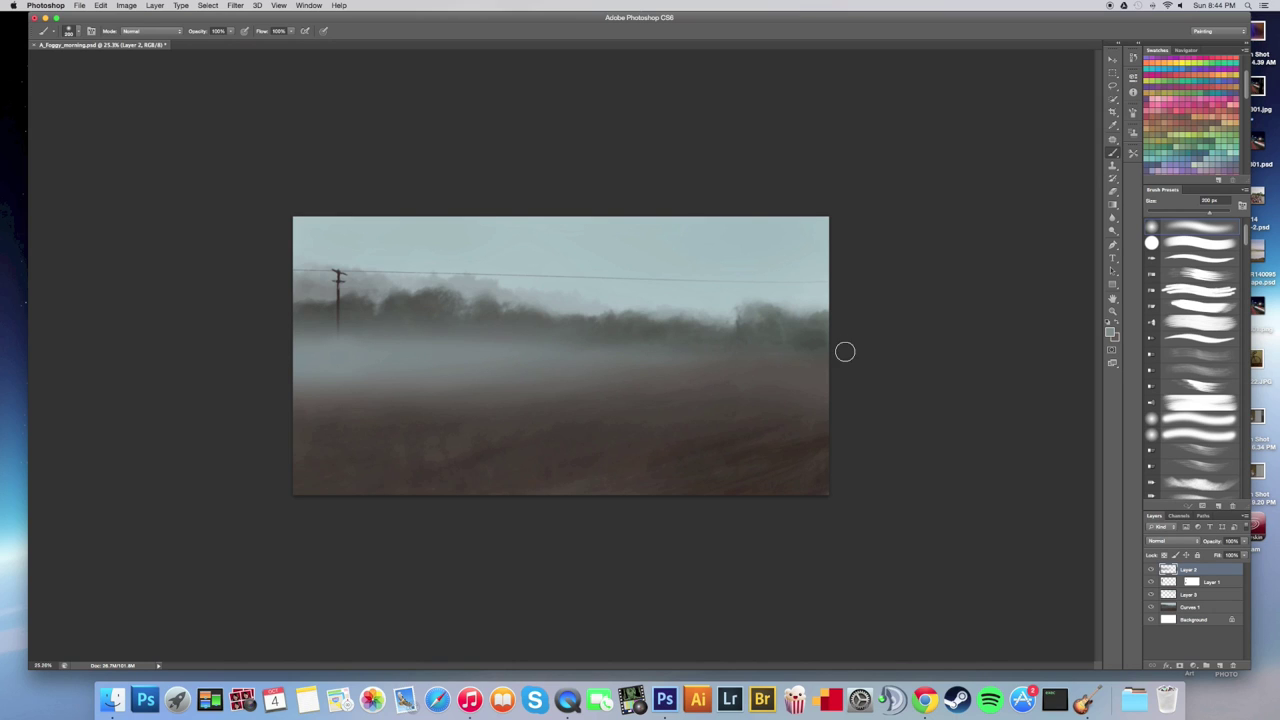
{"action": "left_click_drag", "start_coordinate": [850, 350], "coordinate": [319, 365]}
Thicken the fog band across the right half with a 500 px brush, and lower the layer's opacity to 87%.
{"action": "key", "text": "bracketright"}
{"action": "key", "text": "bracketright"}
{"action": "key", "text": "bracketright"}
{"action": "key", "text": "bracketright"}
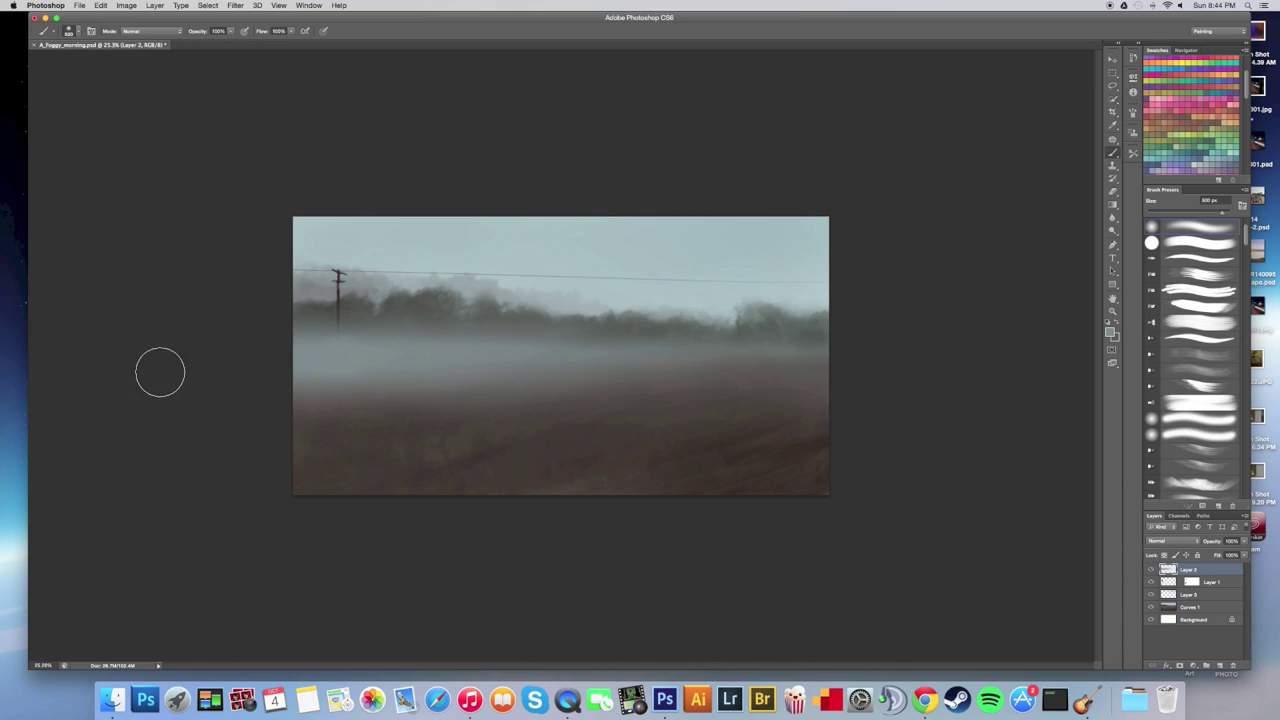
{"action": "left_click_drag", "start_coordinate": [937, 351], "coordinate": [557, 357]}
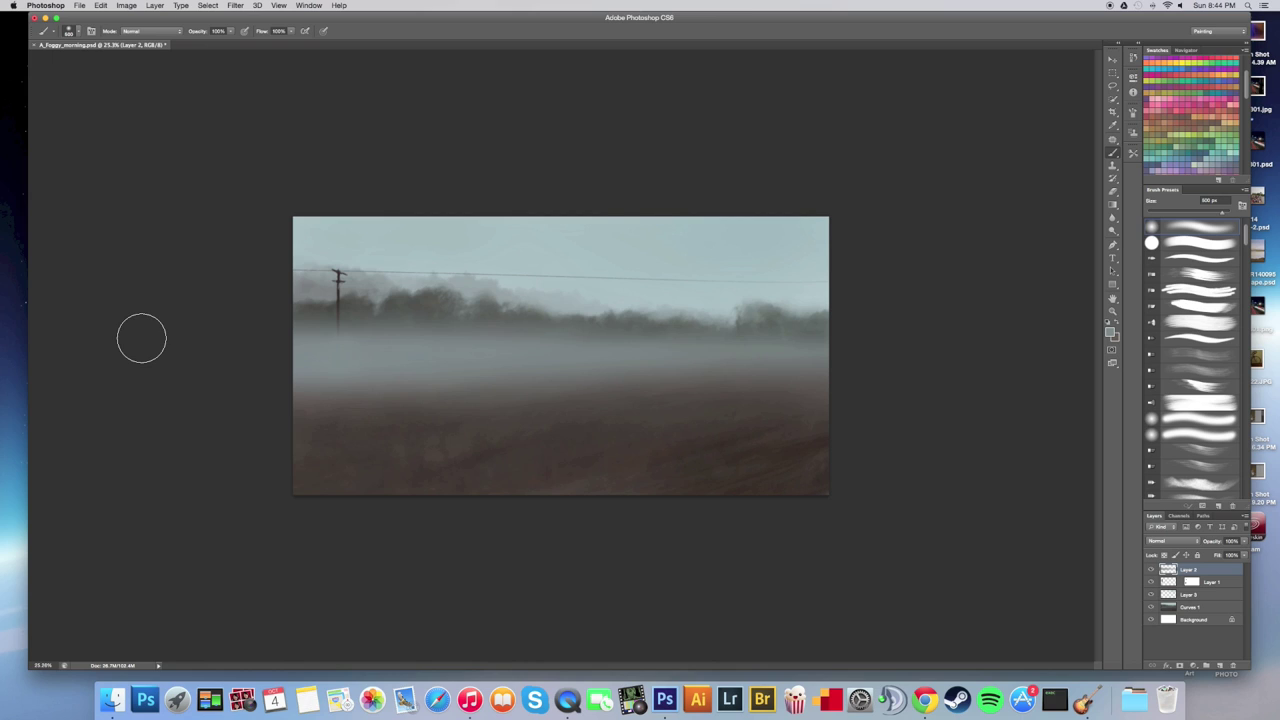
{"action": "mouse_move", "coordinate": [1244, 547]}
{"action": "left_mouse_down"}
{"action": "mouse_move", "coordinate": [1226, 554]}
{"action": "mouse_move", "coordinate": [1240, 553]}
{"action": "left_mouse_up"}
{"action": "mouse_move", "coordinate": [820, 452]}
{"action": "left_mouse_down"}
{"action": "mouse_move", "coordinate": [720, 457]}
{"action": "mouse_move", "coordinate": [736, 461]}
{"action": "mouse_move", "coordinate": [749, 410]}
{"action": "left_mouse_up"}
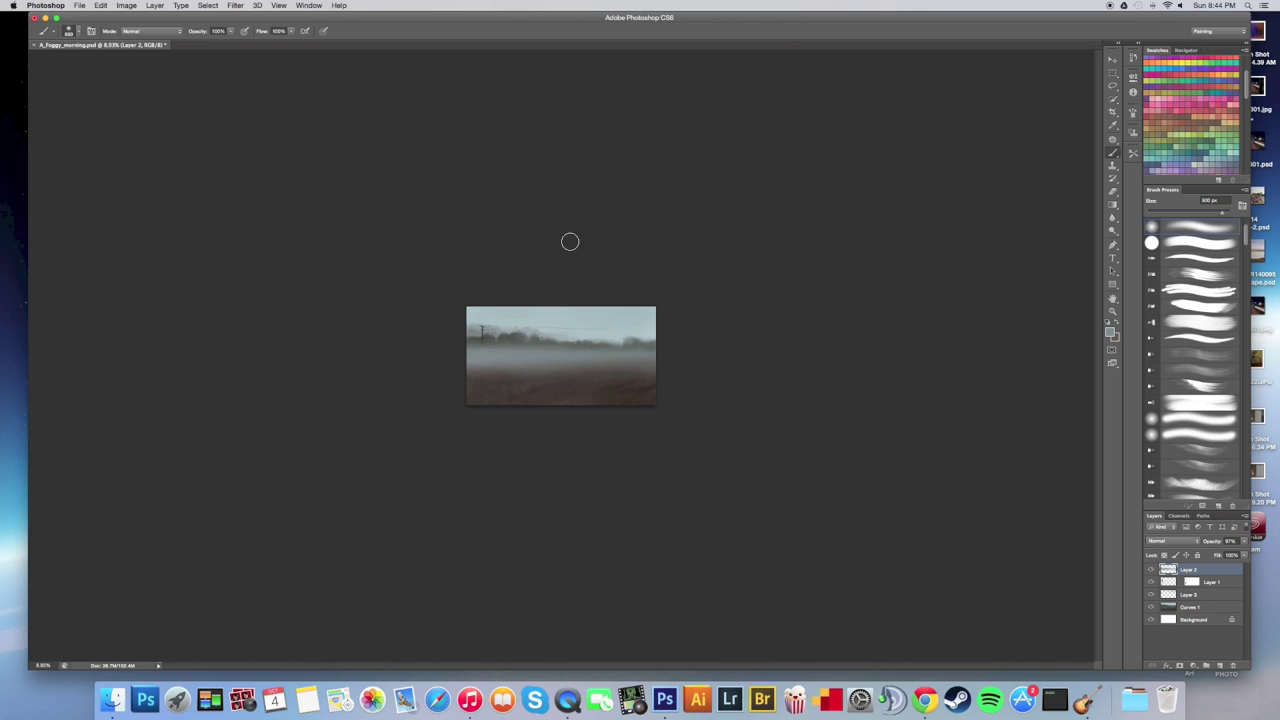
Enlarge the soft brush and spread thin fog down across the whole field on Layer 2.
{"action": "key", "text": "bracketright"}
{"action": "key", "text": "bracketright"}
{"action": "key", "text": "bracketright"}
{"action": "mouse_move", "coordinate": [699, 377]}
{"action": "left_mouse_down"}
{"action": "mouse_move", "coordinate": [237, 426]}
{"action": "mouse_move", "coordinate": [408, 374]}
{"action": "mouse_move", "coordinate": [766, 386]}
{"action": "mouse_move", "coordinate": [313, 411]}
{"action": "left_mouse_up"}
{"action": "mouse_move", "coordinate": [645, 387]}
{"action": "left_mouse_down"}
{"action": "mouse_move", "coordinate": [643, 403]}
{"action": "mouse_move", "coordinate": [573, 429]}
{"action": "mouse_move", "coordinate": [629, 434]}
{"action": "left_mouse_up"}
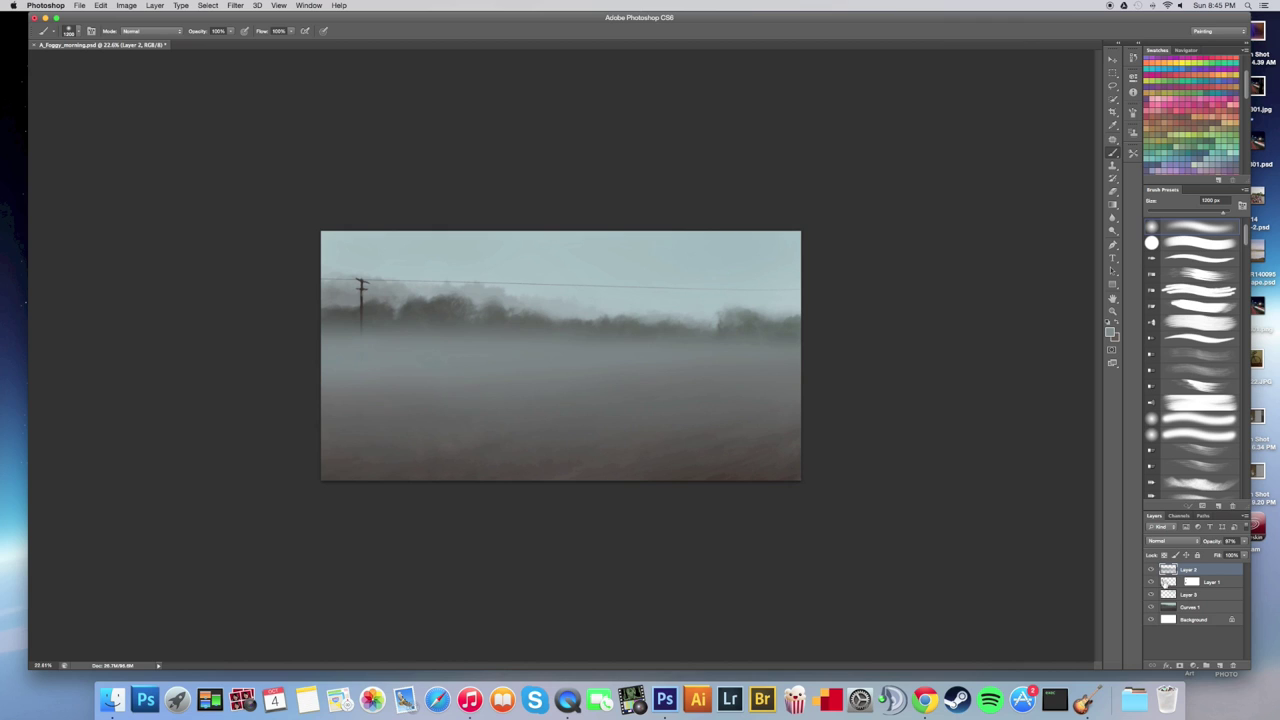
Add a layer mask to Layer 2 and make black the foreground colour for masking the fog.
{"action": "left_click", "coordinate": [1189, 666]}
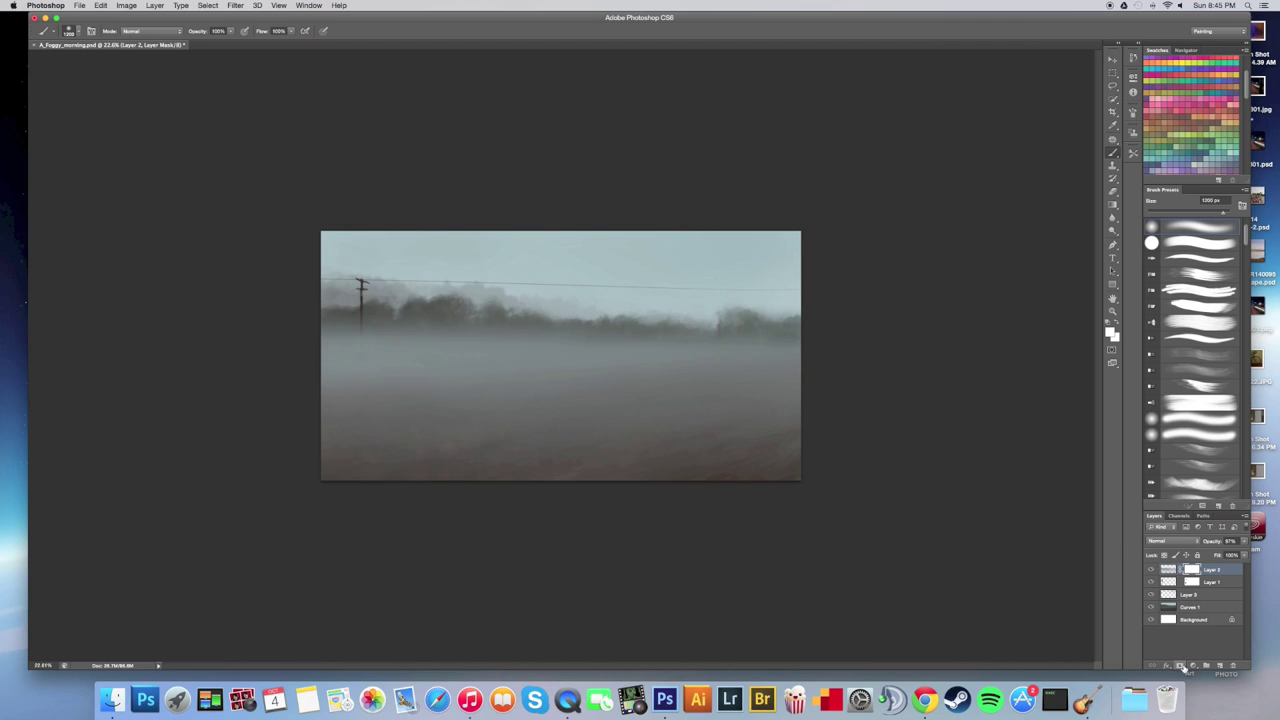
{"action": "left_click", "coordinate": [1108, 332]}
{"action": "left_click_drag", "start_coordinate": [623, 366], "coordinate": [516, 456]}
{"action": "left_click", "coordinate": [784, 305]}
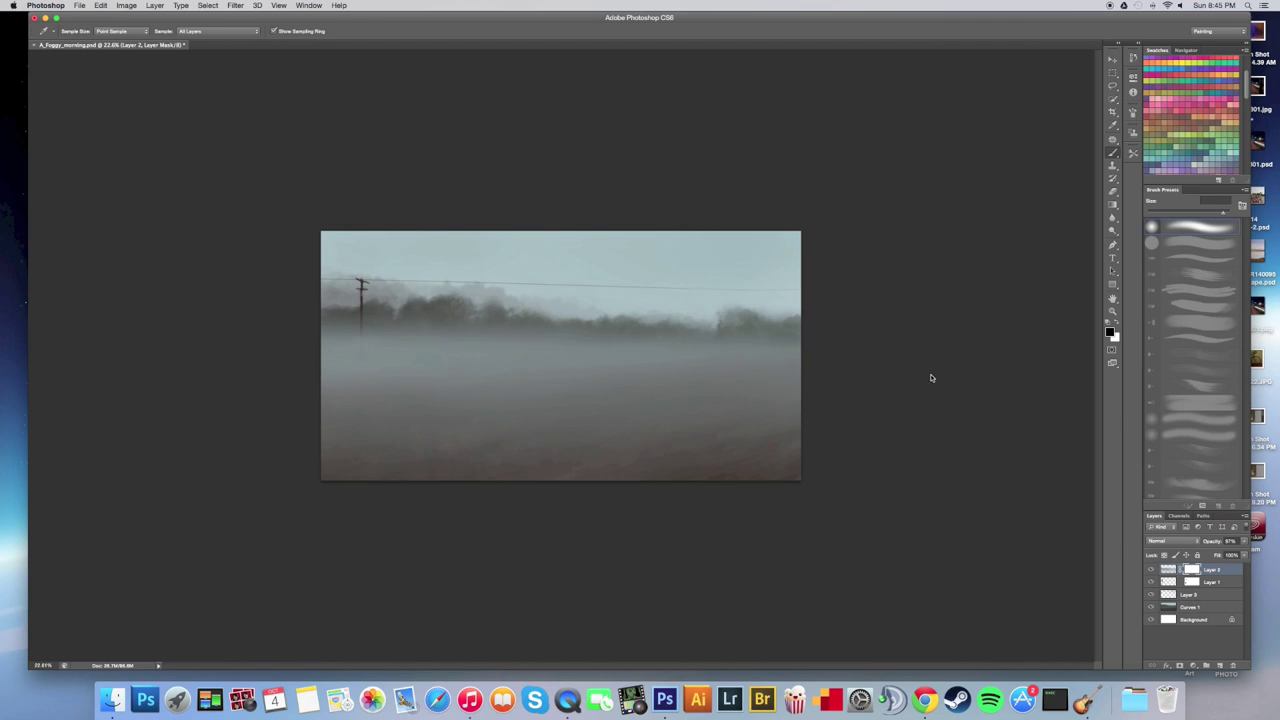
Toggle Layer 2's visibility to compare the landscape with and without the fog.
{"action": "left_click", "coordinate": [1151, 569]}
{"action": "left_click", "coordinate": [1151, 569]}
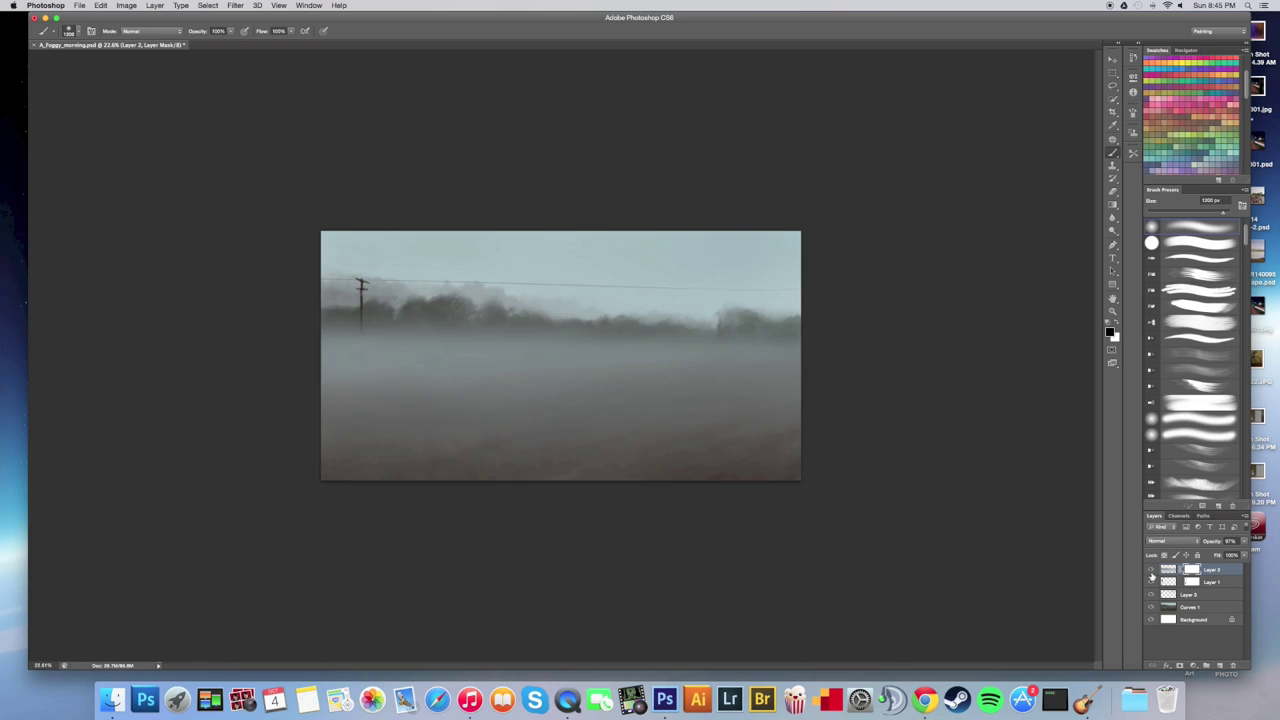
{"action": "left_click", "coordinate": [1151, 571]}
{"action": "left_click", "coordinate": [1151, 571]}
{"action": "left_click", "coordinate": [1151, 569]}
{"action": "left_click", "coordinate": [1151, 569]}
Try masking Layer 2's fog away over the middle of the tree line and field, then undo the masking.
{"action": "left_click_drag", "start_coordinate": [600, 378], "coordinate": [514, 546]}
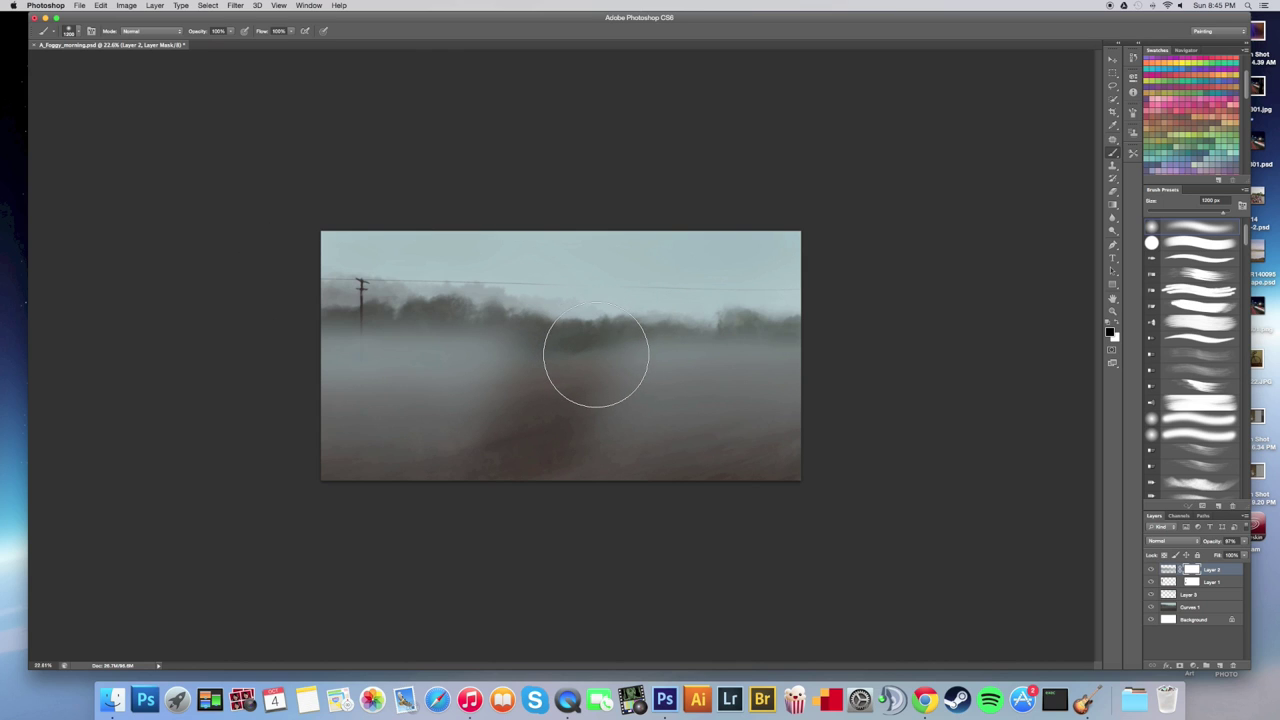
{"action": "key", "text": "super+alt+z"}
{"action": "key", "text": "super+alt+z"}
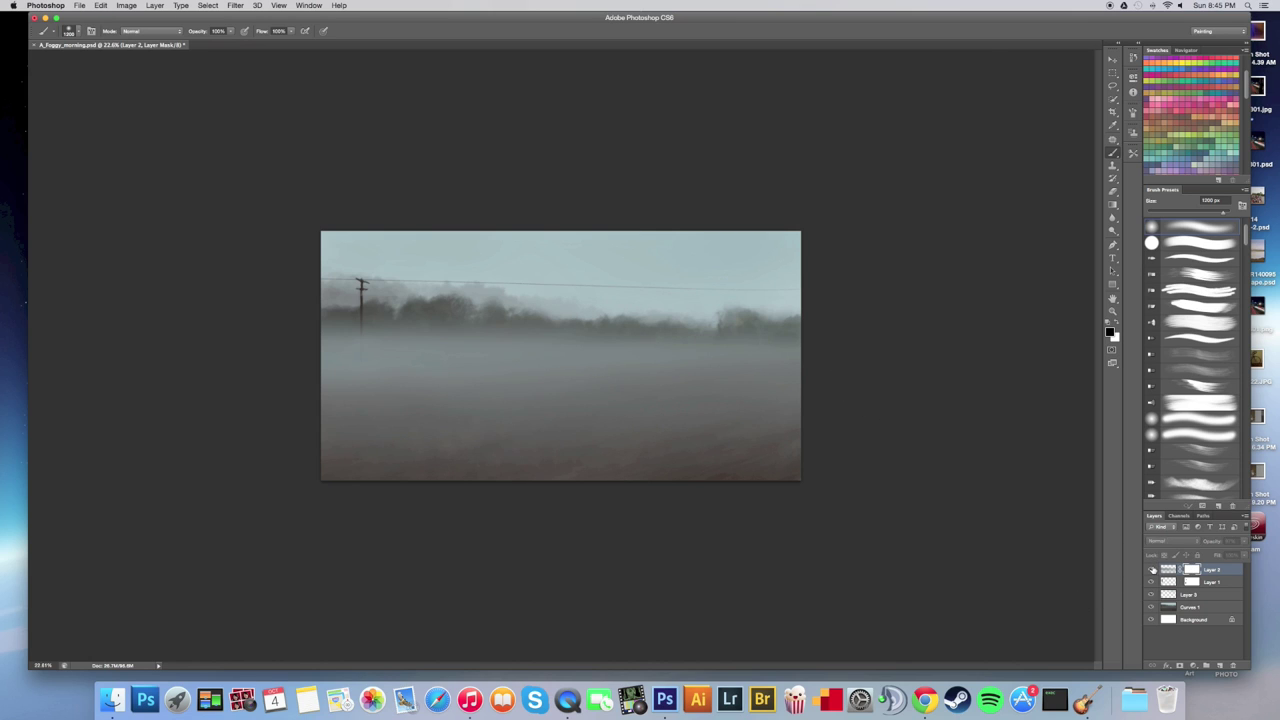
{"action": "left_click", "coordinate": [1151, 570]}
{"action": "left_click", "coordinate": [1151, 570]}
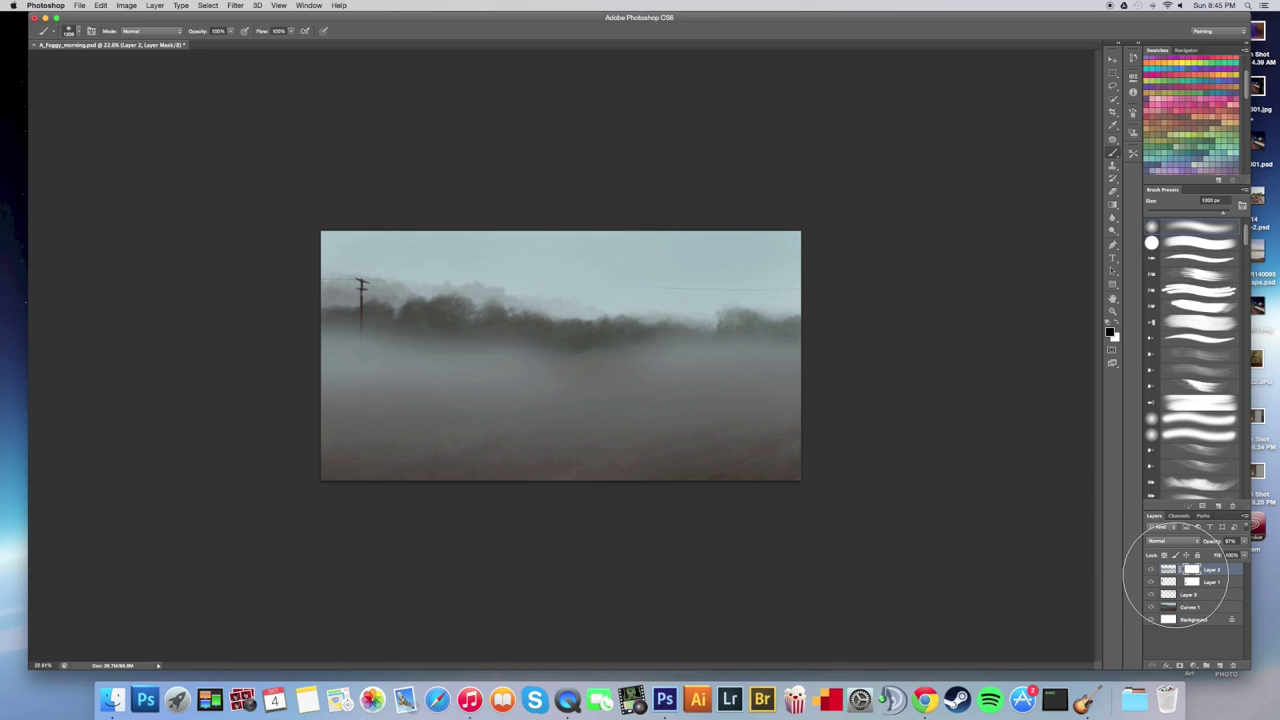
{"action": "left_click", "coordinate": [1211, 584]}
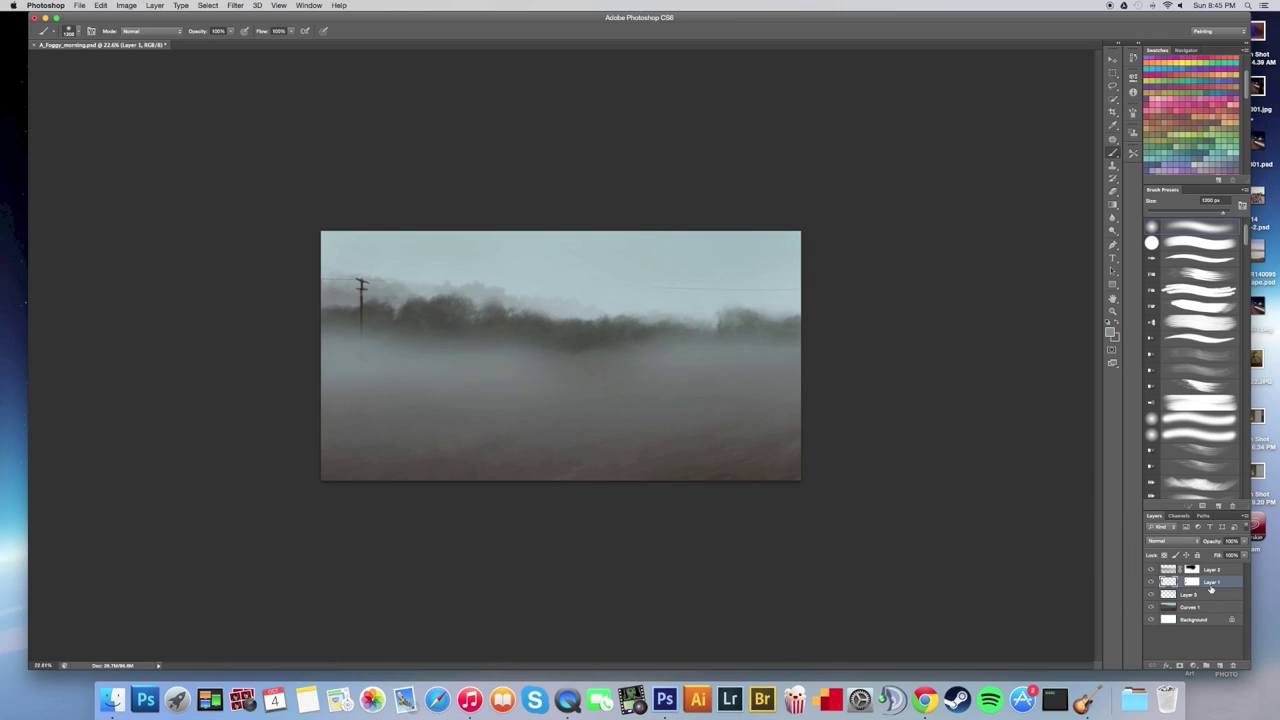
{"action": "key", "text": "super+z"}
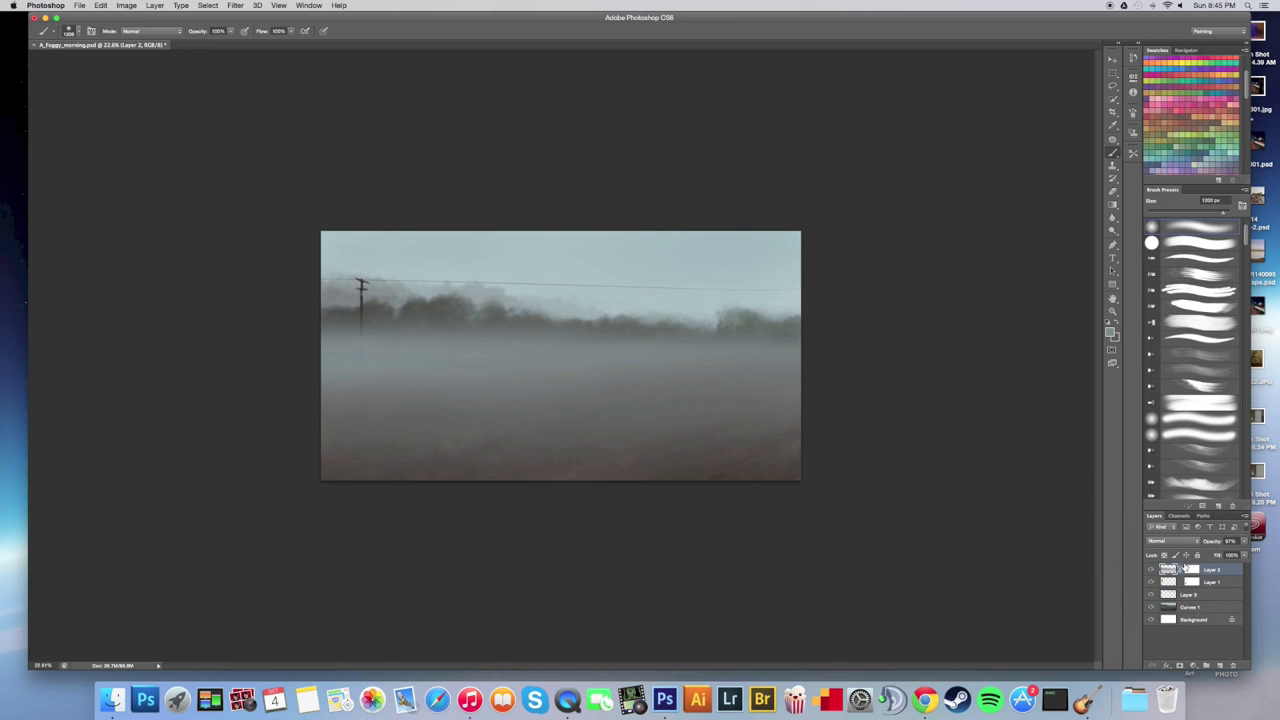
Lasso the power line and pole top on Layer 2, and cut and paste them onto their own layer.
{"action": "left_click", "coordinate": [1113, 76]}
{"action": "left_click", "coordinate": [1113, 86]}
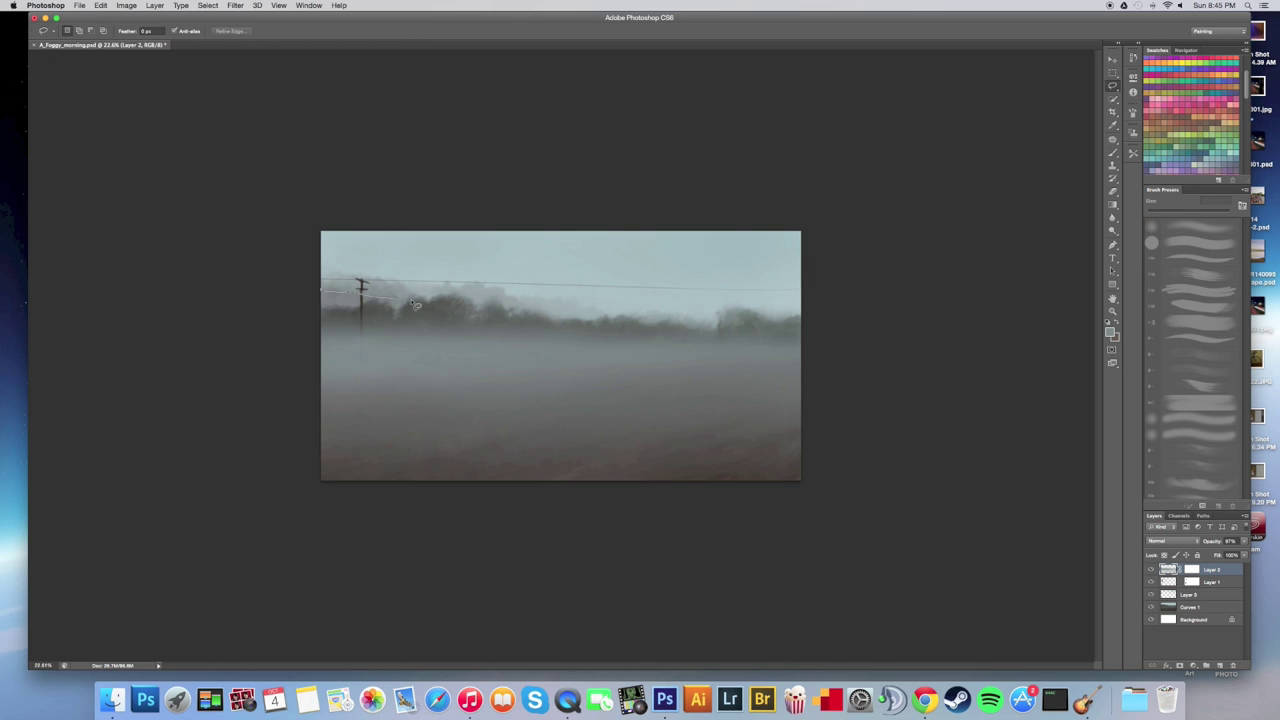
{"action": "mouse_move", "coordinate": [841, 324]}
{"action": "left_mouse_down"}
{"action": "mouse_move", "coordinate": [622, 200]}
{"action": "mouse_move", "coordinate": [307, 197]}
{"action": "mouse_move", "coordinate": [189, 249]}
{"action": "left_mouse_up"}
{"action": "key", "text": "super+x"}
{"action": "key", "text": "super+v"}
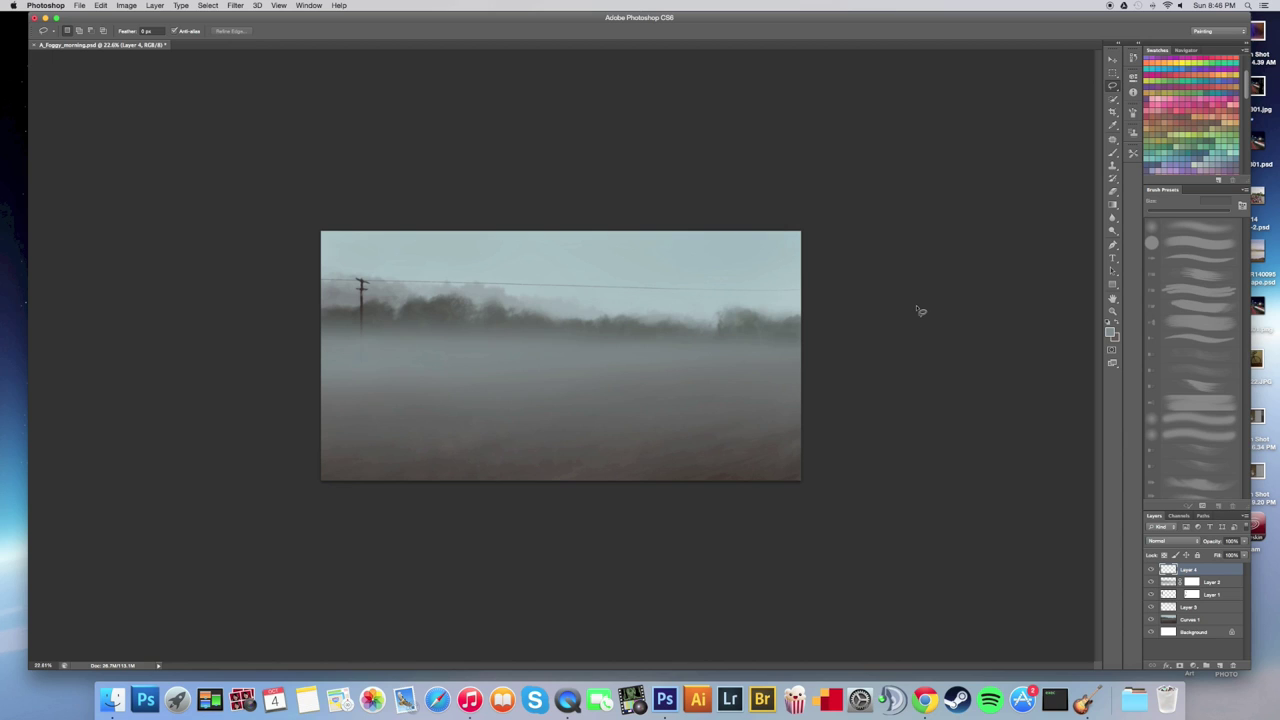
{"action": "scroll", "coordinate": [726, 394], "scroll_direction": "down", "scroll_amount": 2}
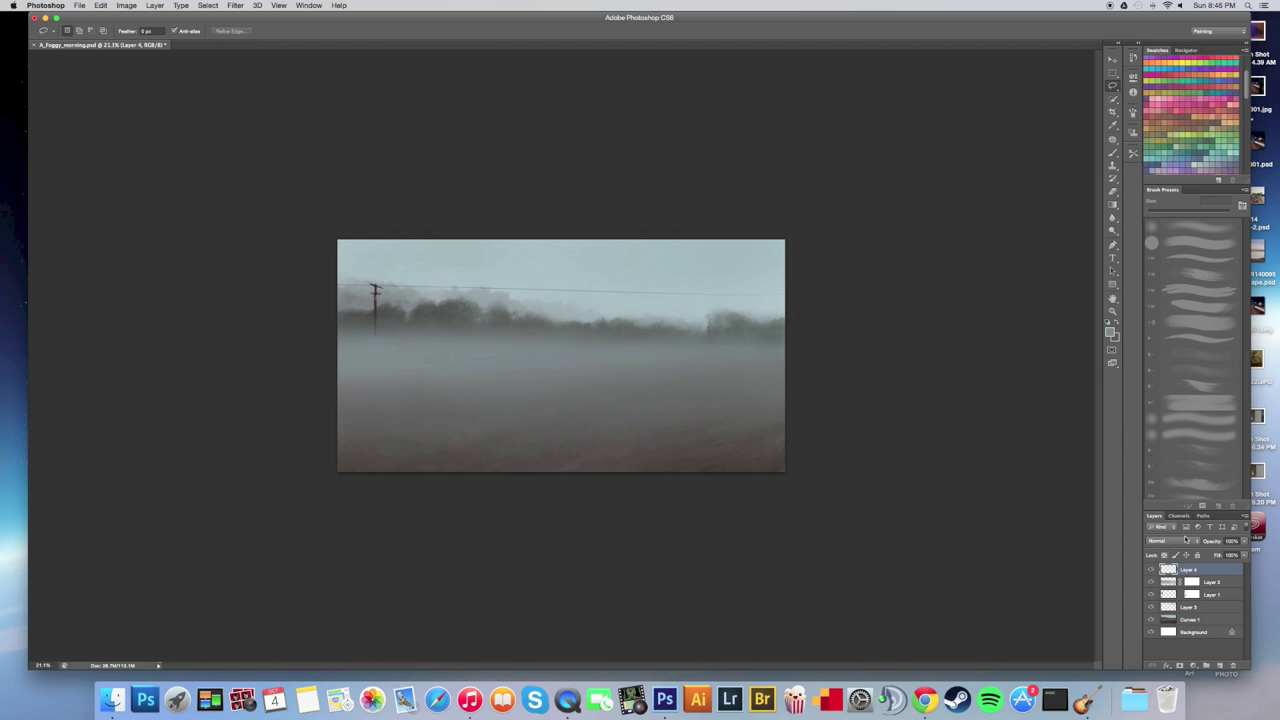
Thin the fog around the pole and trees on Layer 2's mask with a black 800 px brush at 30% opacity.
{"action": "left_click", "coordinate": [1213, 595]}
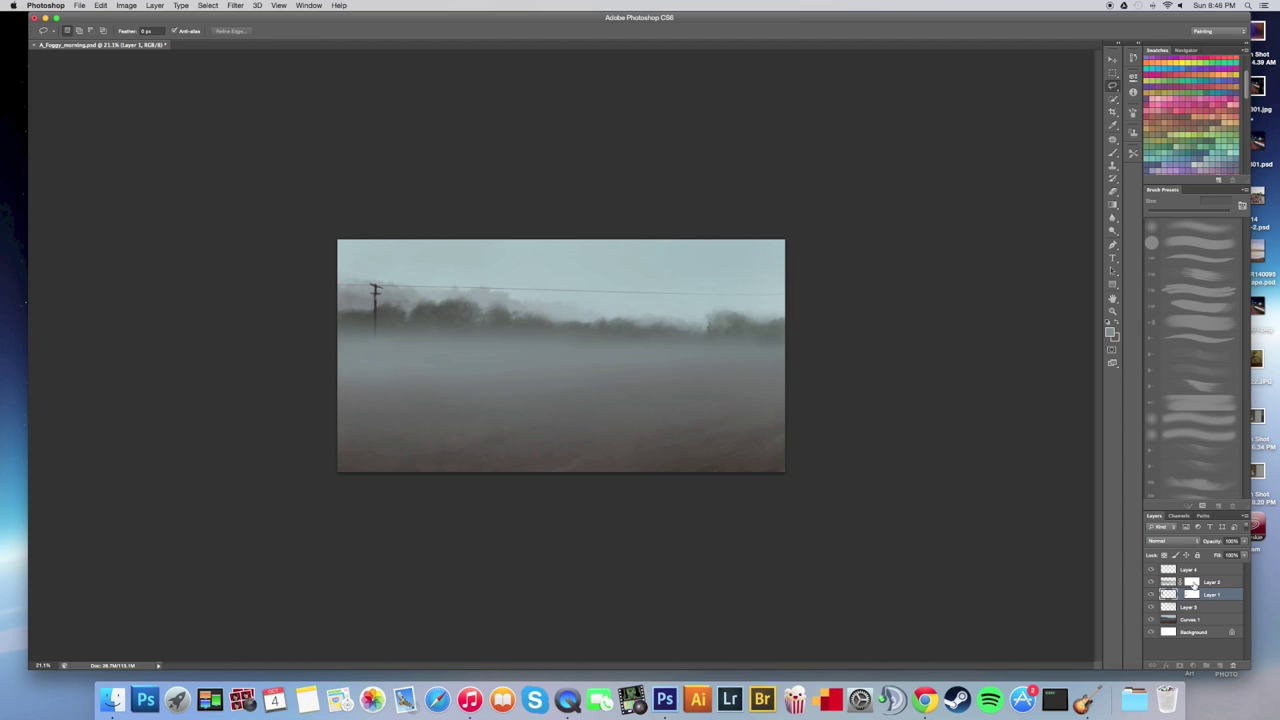
{"action": "left_click", "coordinate": [1192, 584]}
{"action": "key", "text": "b"}
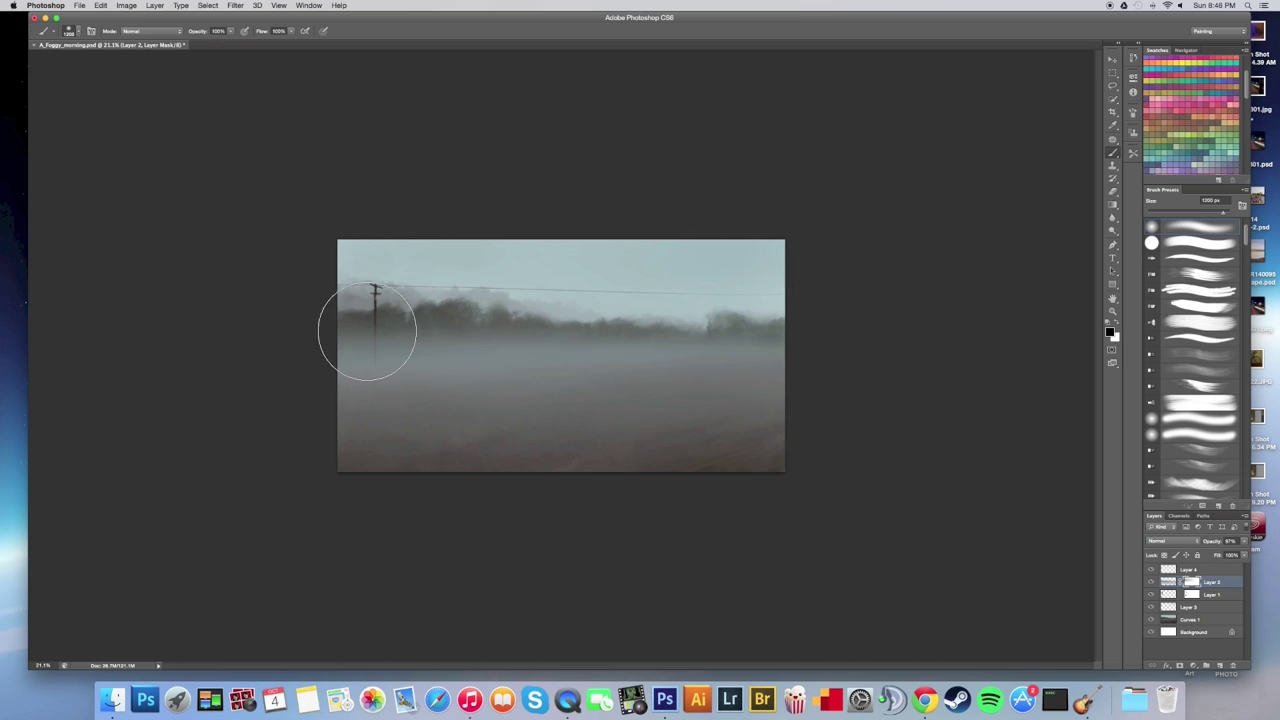
{"action": "key", "text": "bracketleft"}
{"action": "key", "text": "bracketleft"}
{"action": "key", "text": "bracketleft"}
{"action": "key", "text": "bracketleft"}
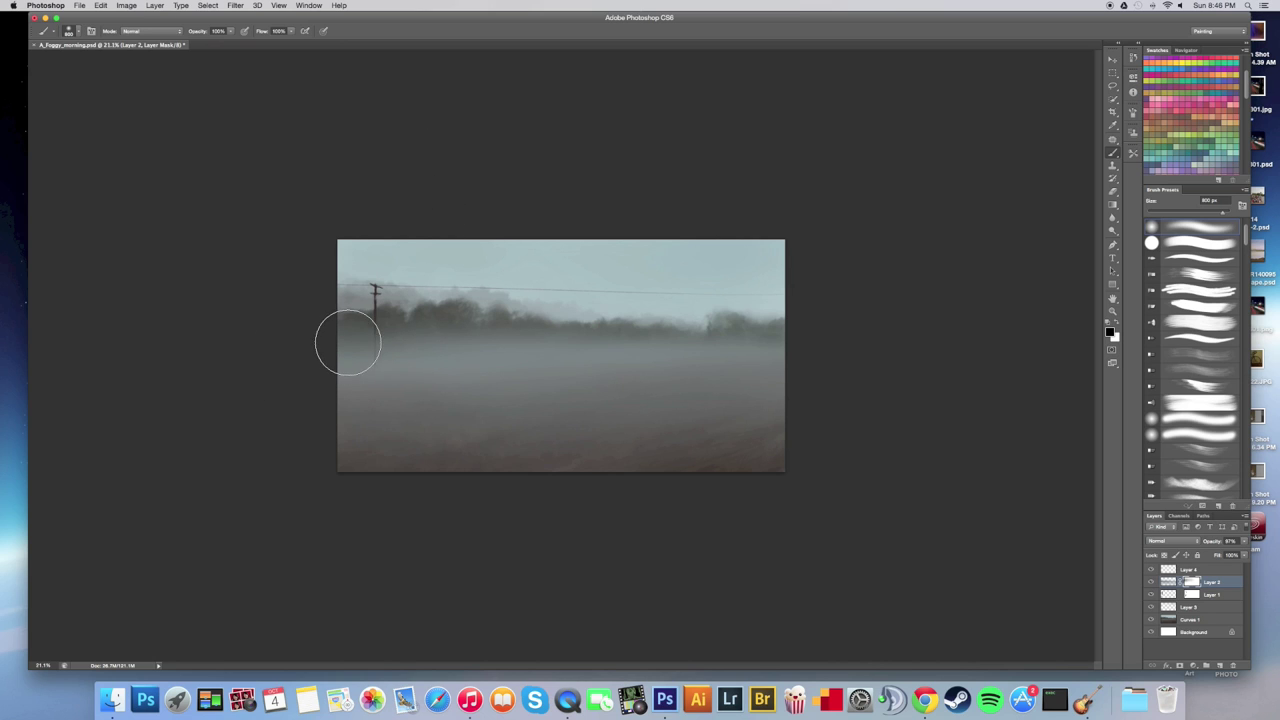
{"action": "key", "text": "3"}
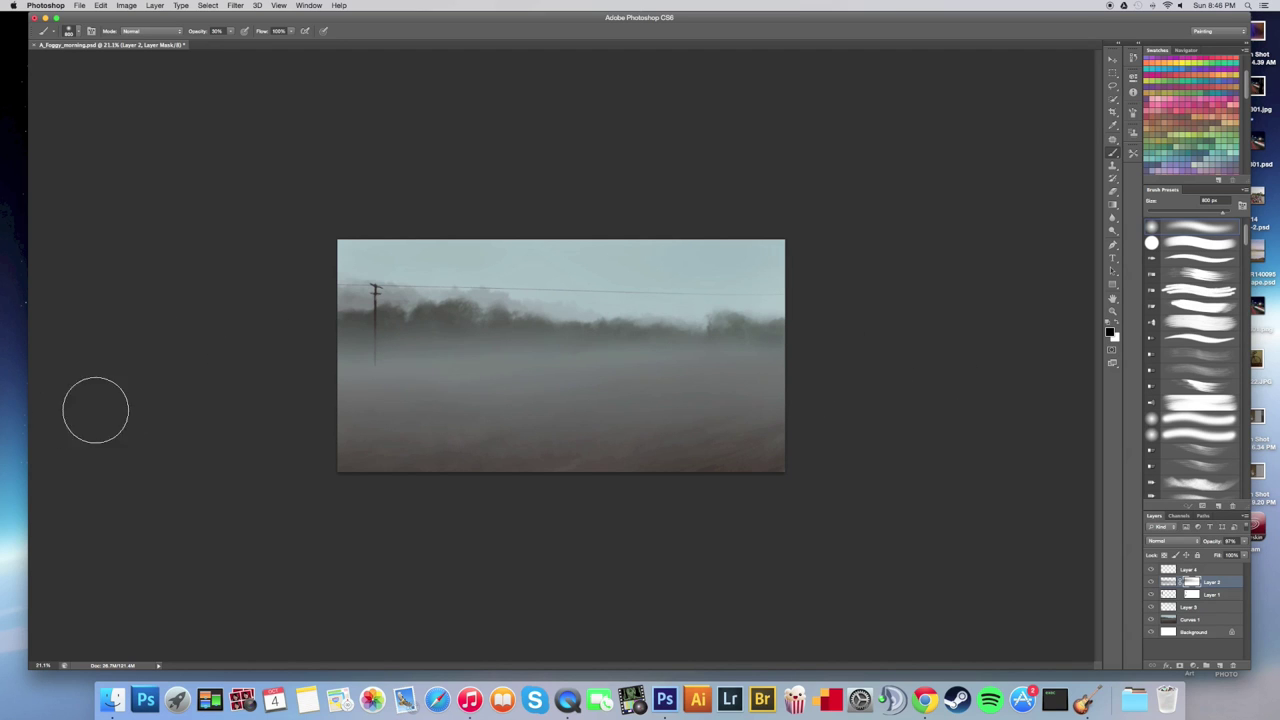
{"action": "mouse_move", "coordinate": [698, 399]}
{"action": "left_mouse_down"}
{"action": "mouse_move", "coordinate": [650, 408]}
{"action": "mouse_move", "coordinate": [671, 403]}
{"action": "left_mouse_up"}
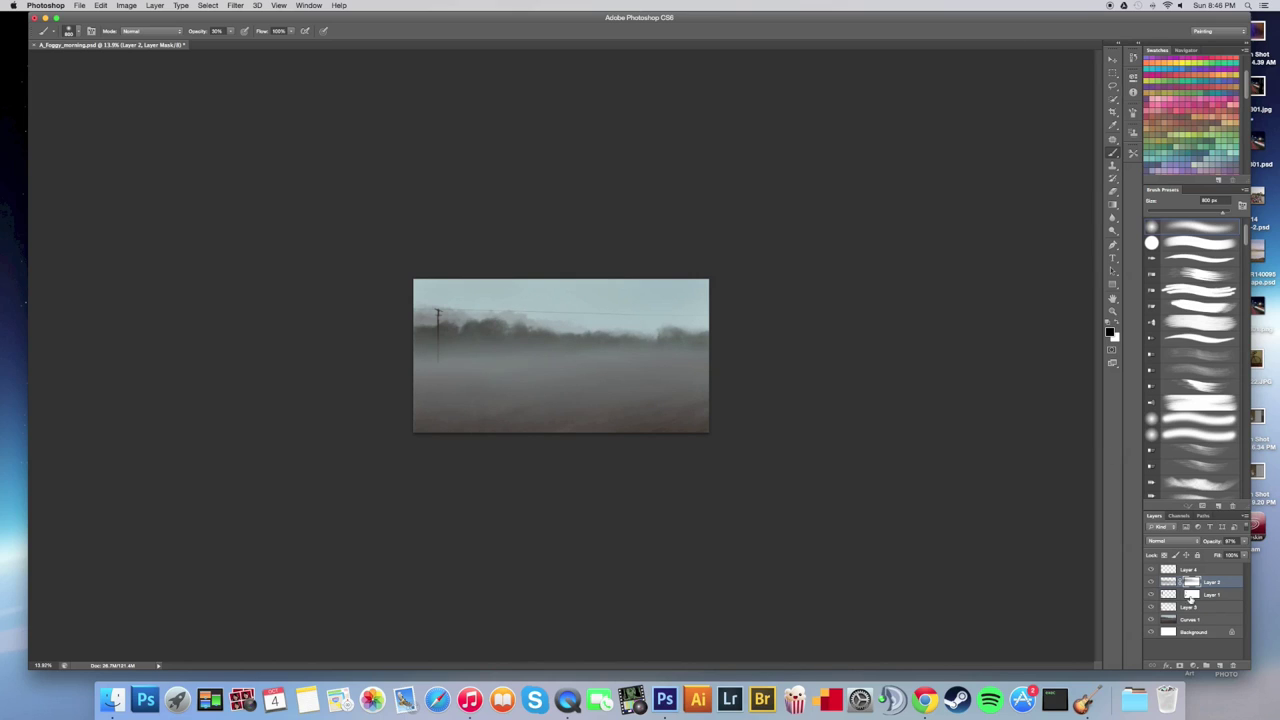
Create a new layer clipped to Layer 1 and brush a pale fog tint over the pole's lower part.
{"action": "left_click", "coordinate": [1222, 595]}
{"action": "left_click", "coordinate": [1219, 666]}
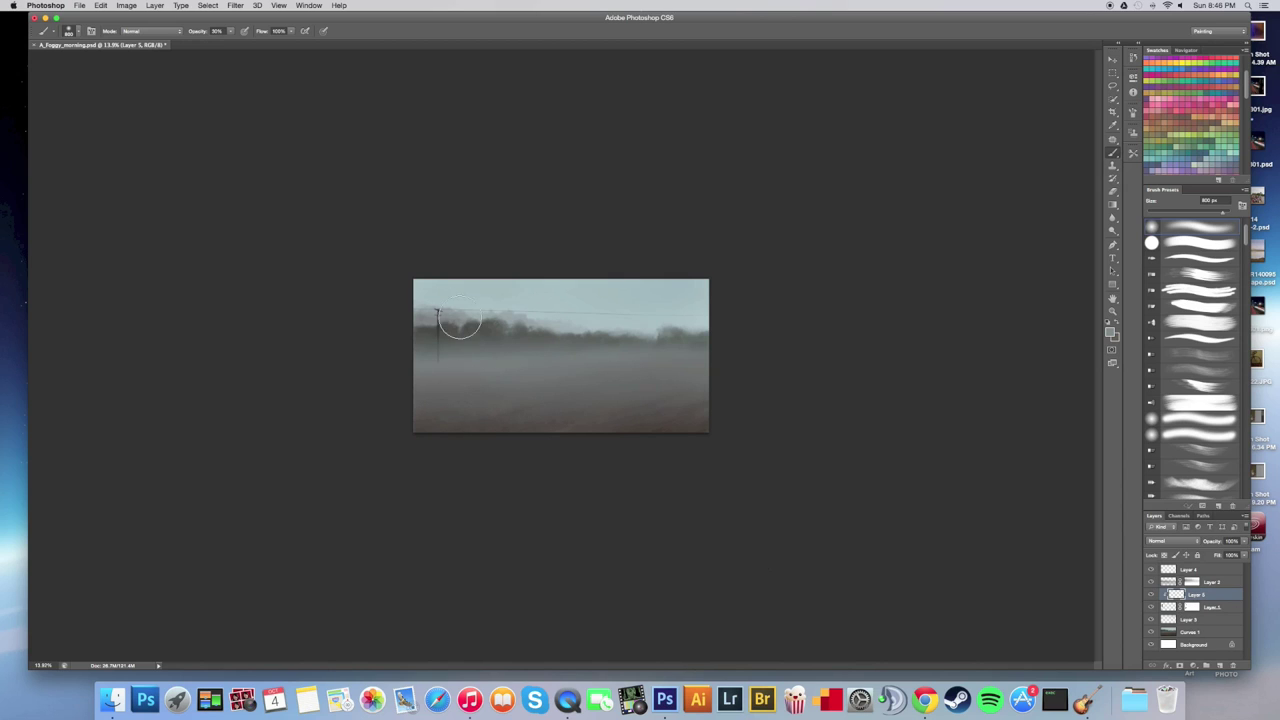
{"action": "scroll", "coordinate": [468, 348], "scroll_direction": "up", "scroll_amount": 5}
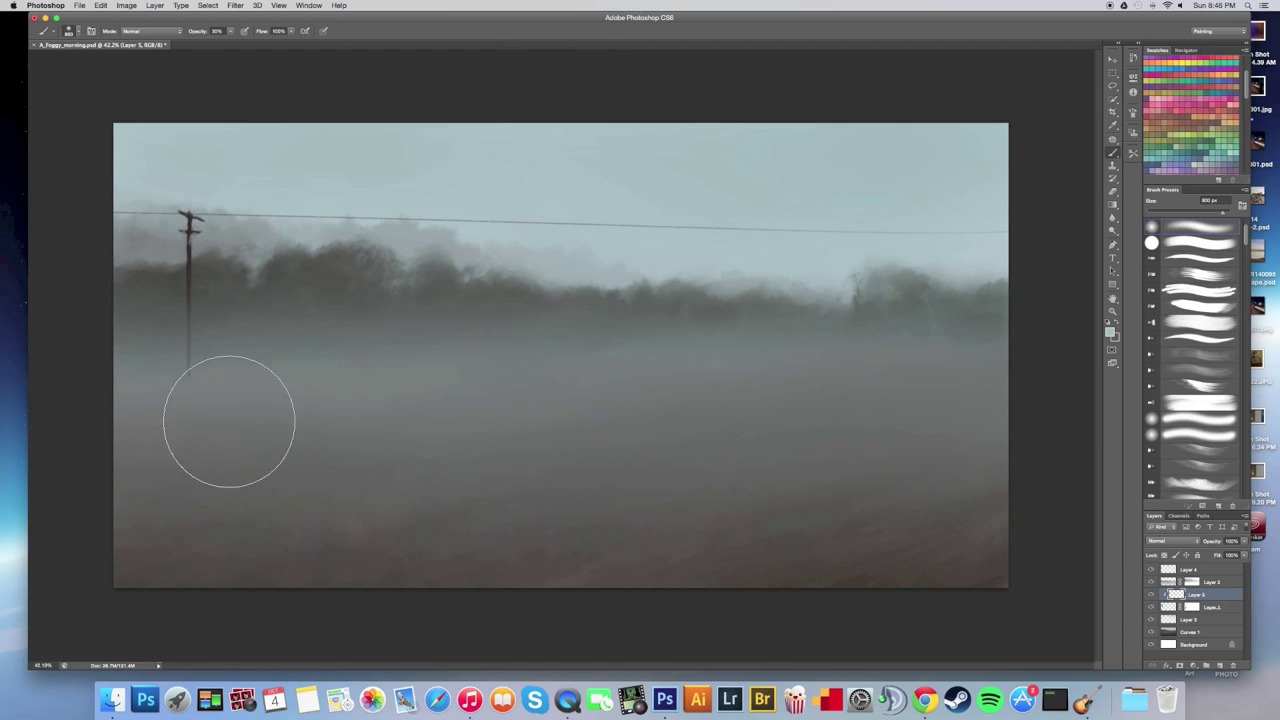
{"action": "left_click_drag", "start_coordinate": [189, 319], "coordinate": [179, 487]}
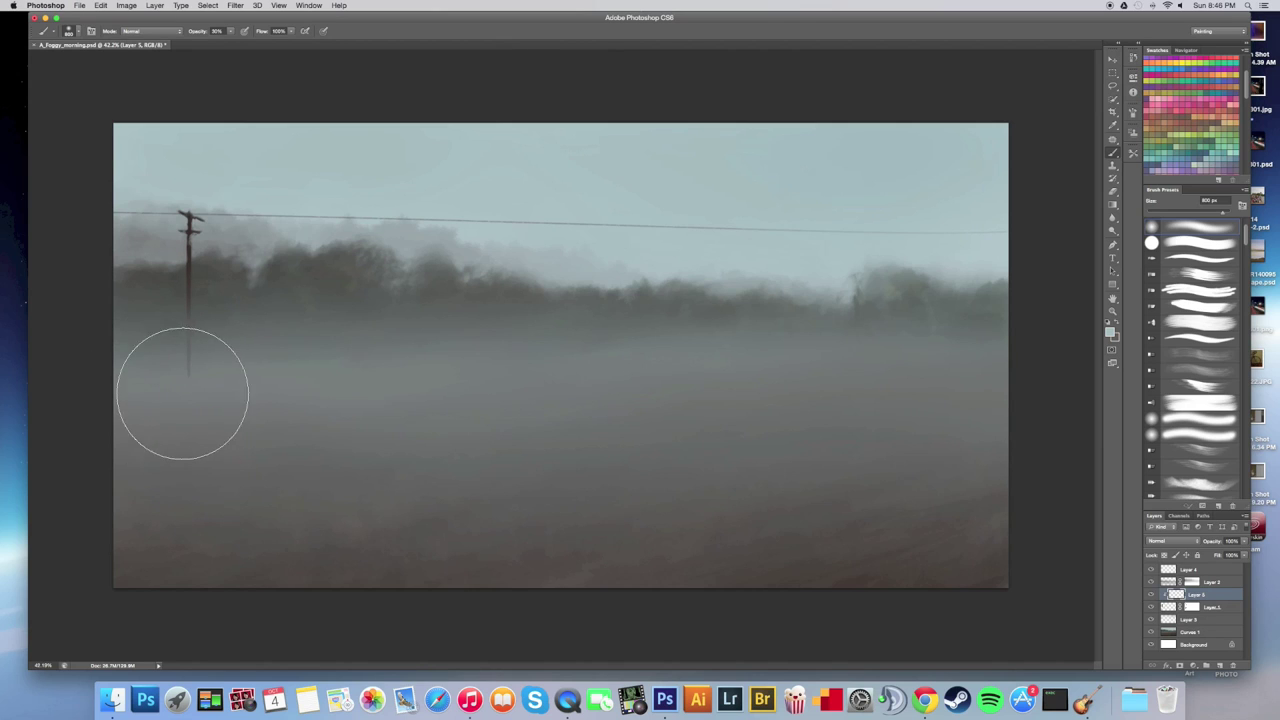
{"action": "mouse_move", "coordinate": [193, 348]}
{"action": "left_mouse_down"}
{"action": "mouse_move", "coordinate": [215, 443]}
{"action": "mouse_move", "coordinate": [186, 245]}
{"action": "mouse_move", "coordinate": [200, 363]}
{"action": "left_mouse_up"}
Sample the surrounding tree and sky colours and tint the pole from its base to the crossarms so it fades into the haze.
{"action": "left_click", "coordinate": [215, 298], "text": "alt"}
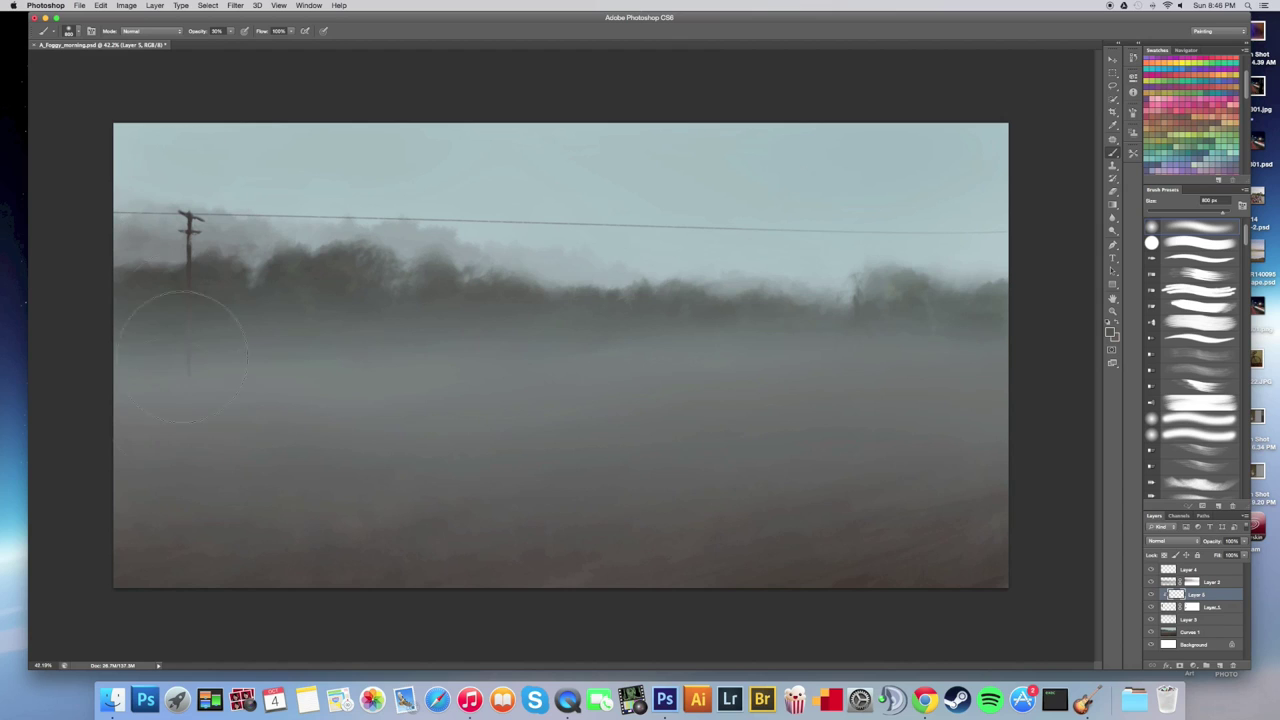
{"action": "left_click", "coordinate": [264, 135], "text": "alt"}
{"action": "mouse_move", "coordinate": [187, 236]}
{"action": "left_mouse_down"}
{"action": "mouse_move", "coordinate": [186, 289]}
{"action": "mouse_move", "coordinate": [188, 183]}
{"action": "mouse_move", "coordinate": [197, 240]}
{"action": "mouse_move", "coordinate": [189, 218]}
{"action": "left_mouse_up"}
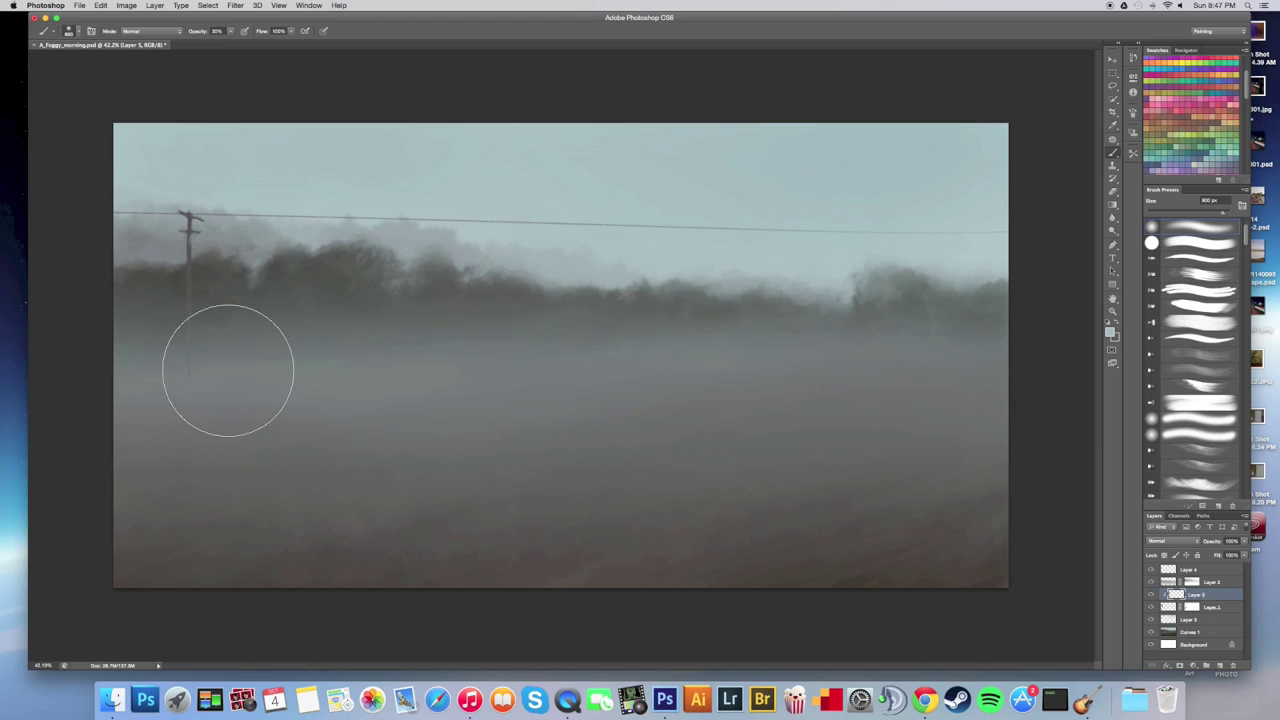
{"action": "mouse_move", "coordinate": [190, 410]}
{"action": "left_mouse_down"}
{"action": "mouse_move", "coordinate": [191, 317]}
{"action": "mouse_move", "coordinate": [189, 460]}
{"action": "left_mouse_up"}
{"action": "left_click", "coordinate": [222, 295], "text": "alt"}
{"action": "mouse_move", "coordinate": [180, 274]}
{"action": "left_mouse_down"}
{"action": "mouse_move", "coordinate": [213, 331]}
{"action": "mouse_move", "coordinate": [191, 336]}
{"action": "mouse_move", "coordinate": [248, 322]}
{"action": "left_mouse_up"}
{"action": "key", "text": "super+space"}
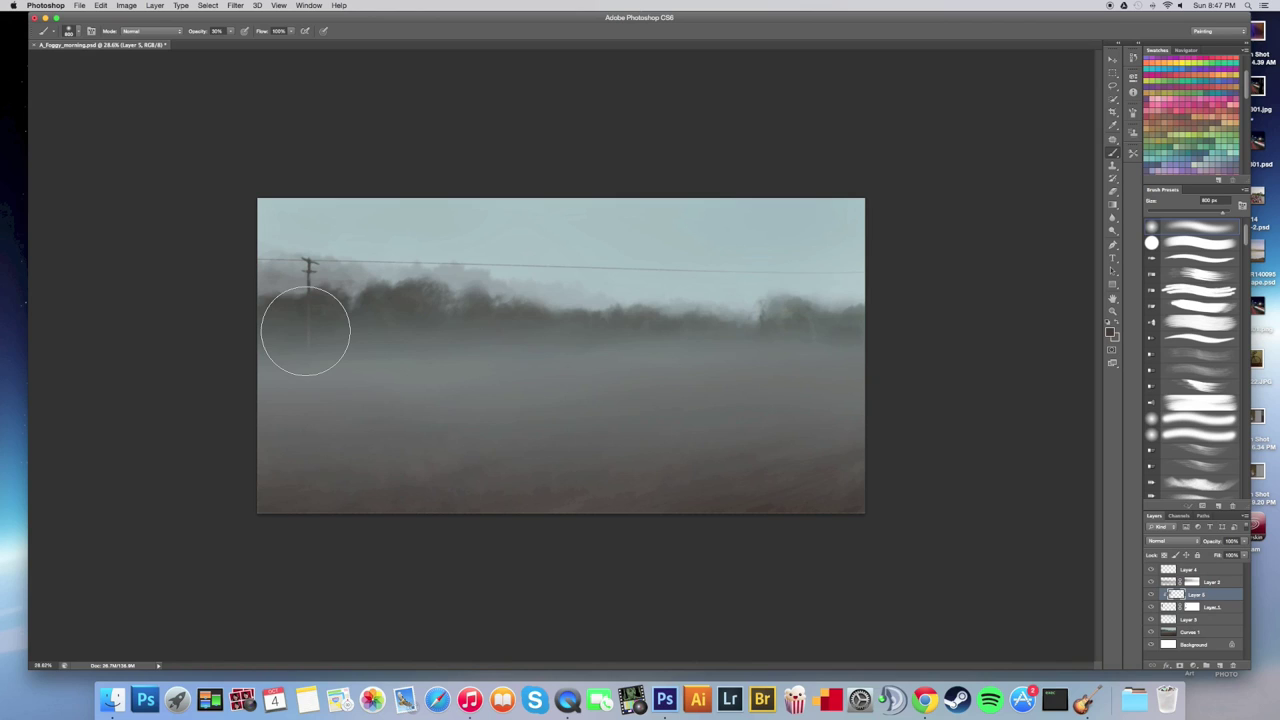
{"action": "left_click", "coordinate": [1222, 606]}
{"action": "left_click", "coordinate": [1243, 541]}
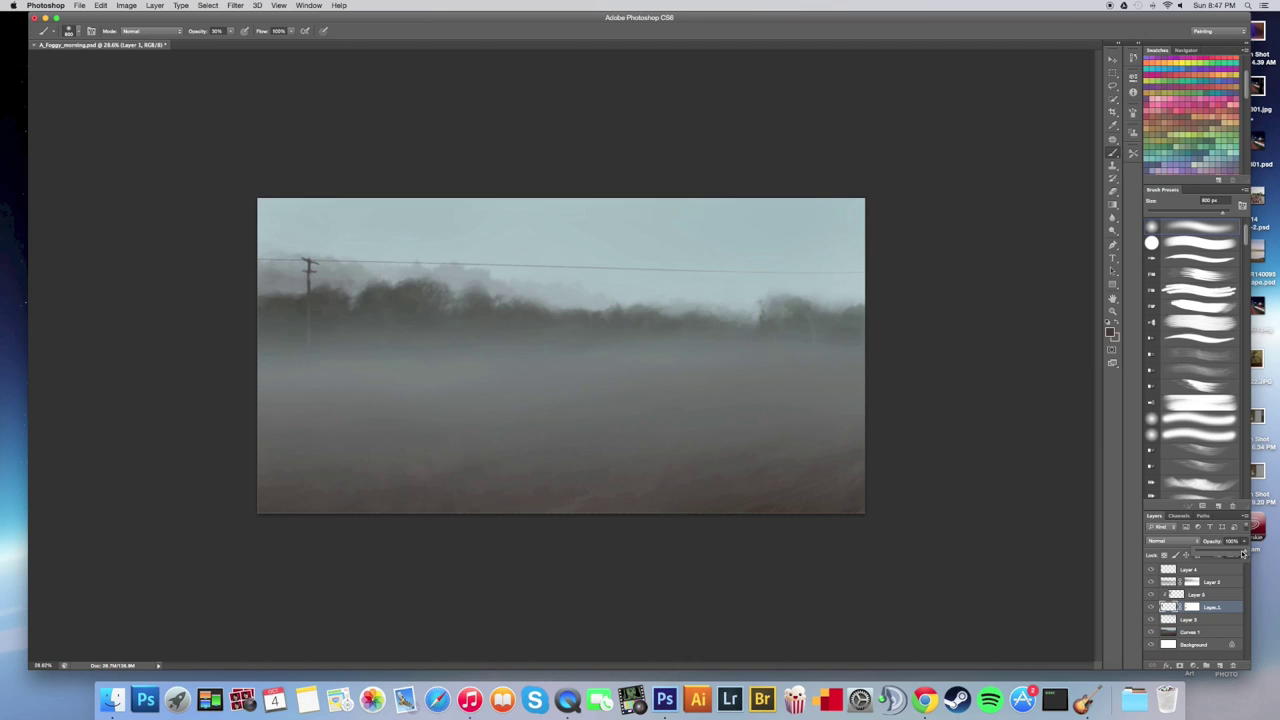
{"action": "key", "text": "super+space"}
{"action": "left_click_drag", "start_coordinate": [597, 483], "coordinate": [568, 506]}
{"action": "scroll", "coordinate": [568, 506], "scroll_direction": "up", "scroll_amount": 3}
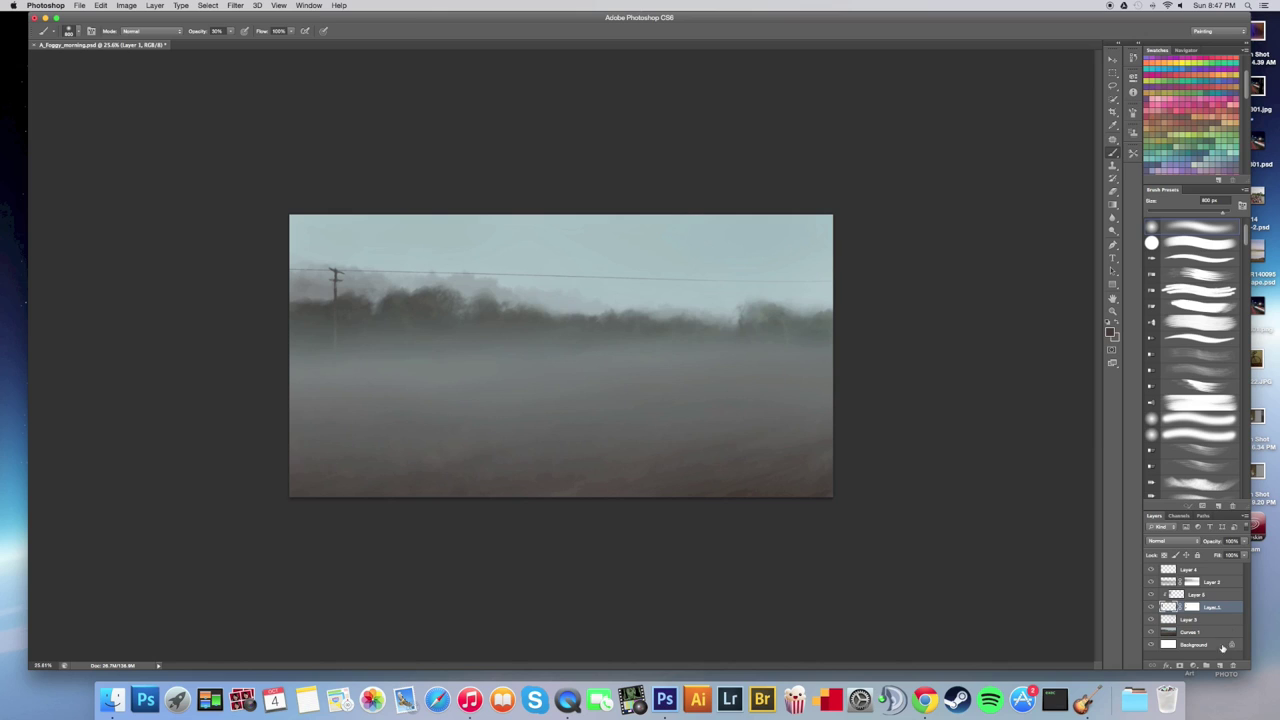
Merge all painting layers above the Background into one, and add a new empty layer on top.
{"action": "double_click", "coordinate": [1210, 569]}
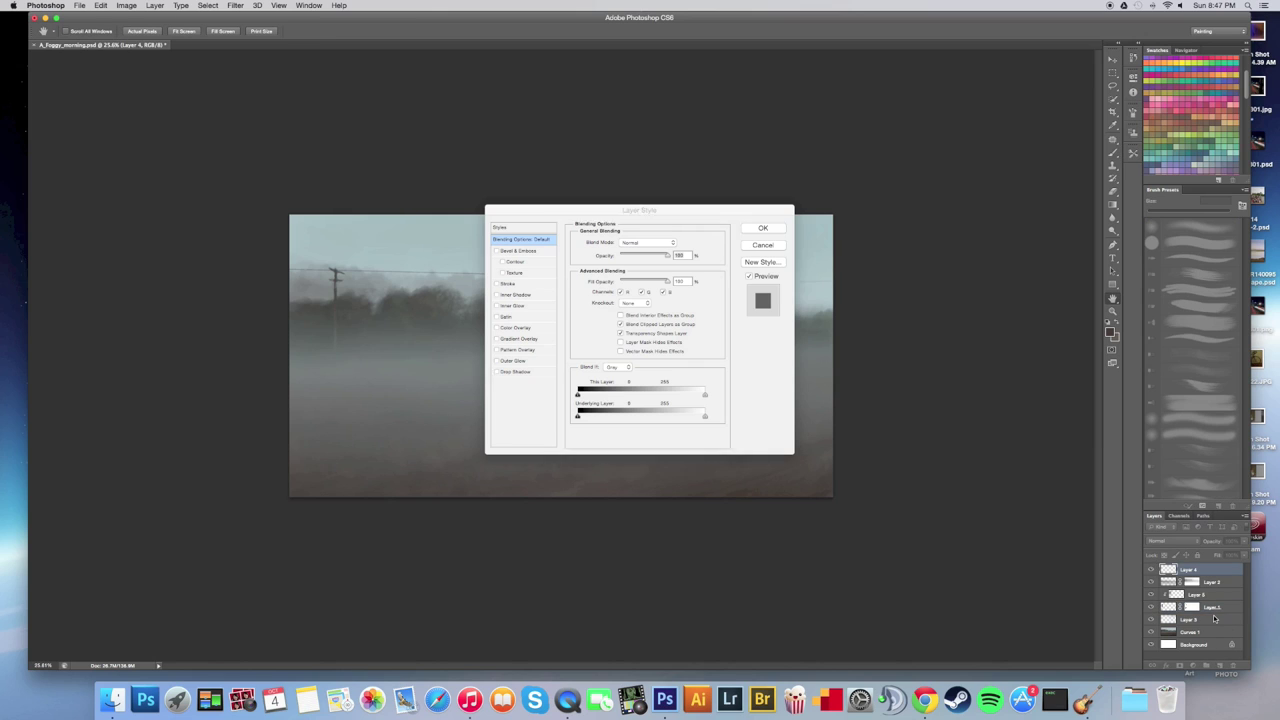
{"action": "left_click", "coordinate": [763, 245]}
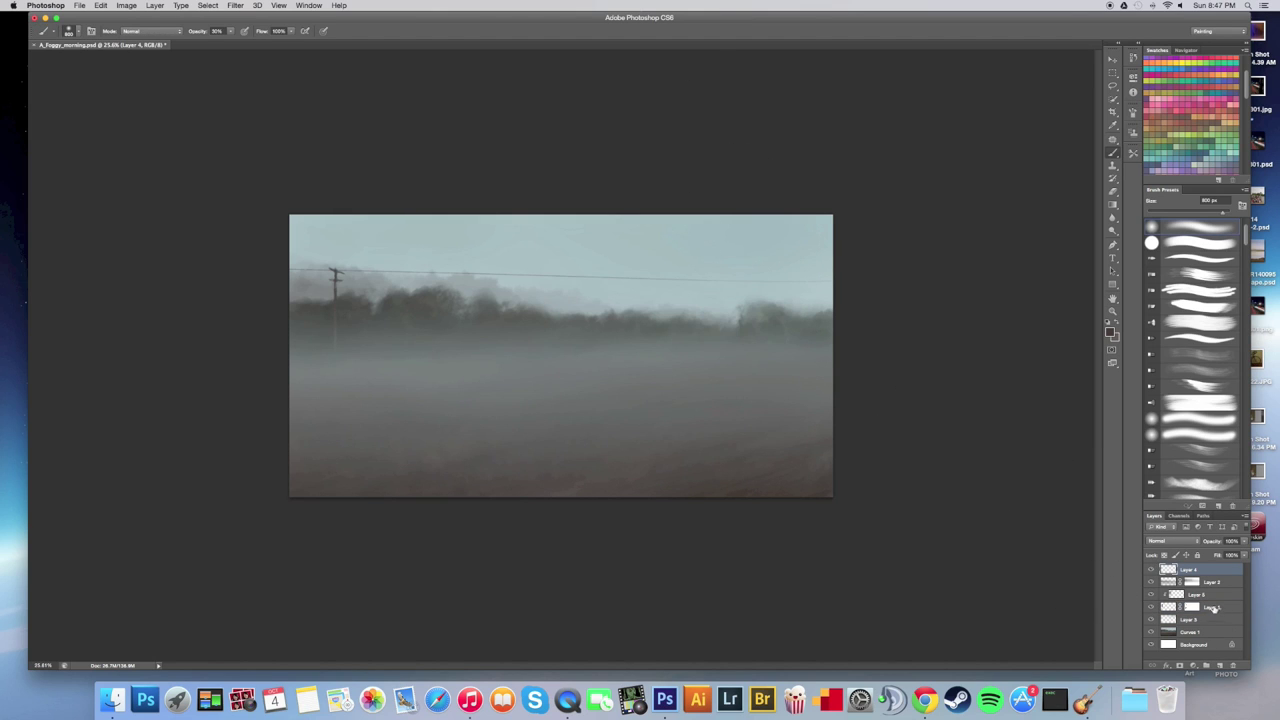
{"action": "left_click", "coordinate": [1202, 633], "text": "shift"}
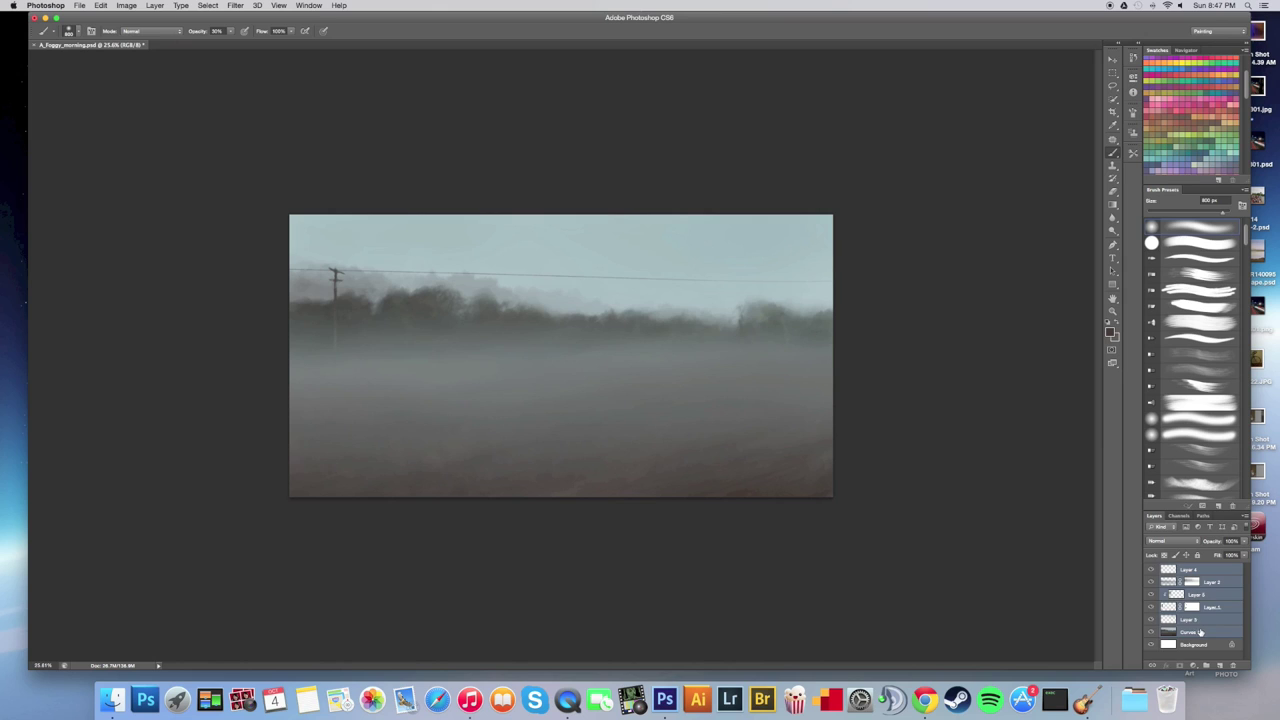
{"action": "key", "text": "super+e"}
{"action": "left_click", "coordinate": [1219, 665]}
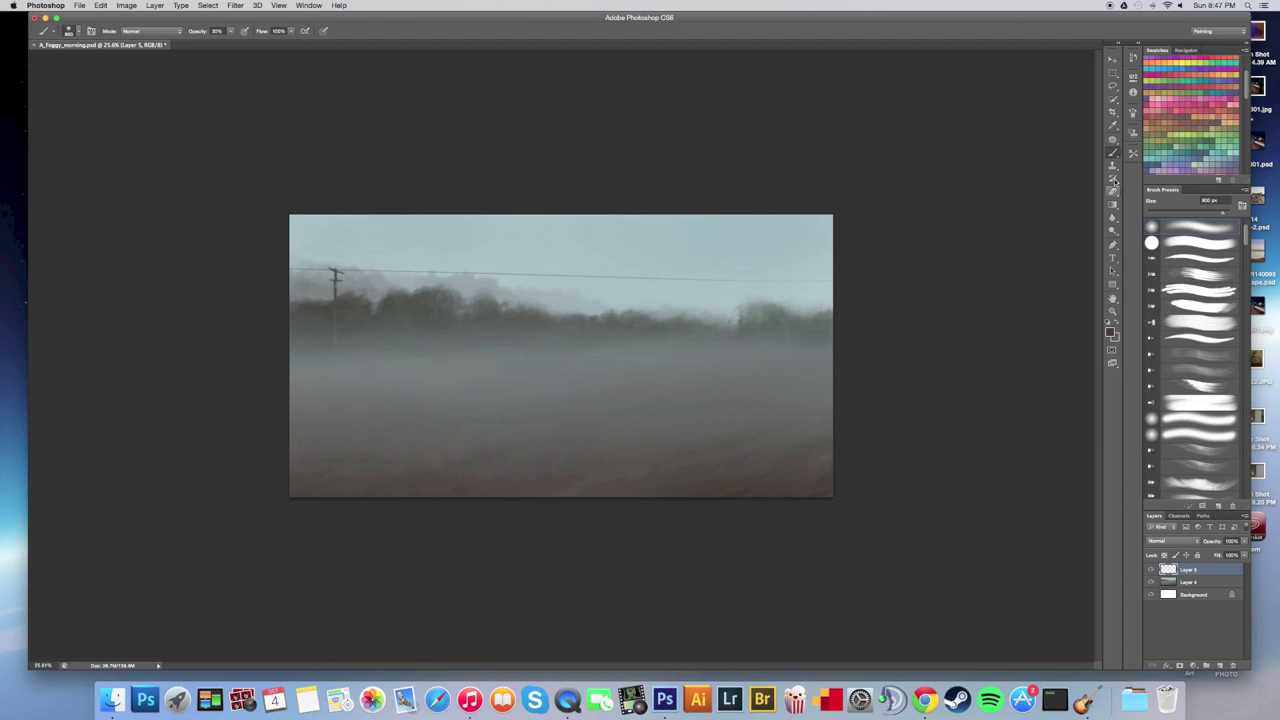
Switch to a textured 150 px brush preset for retouching the utility pole.
{"action": "left_click", "coordinate": [79, 32]}
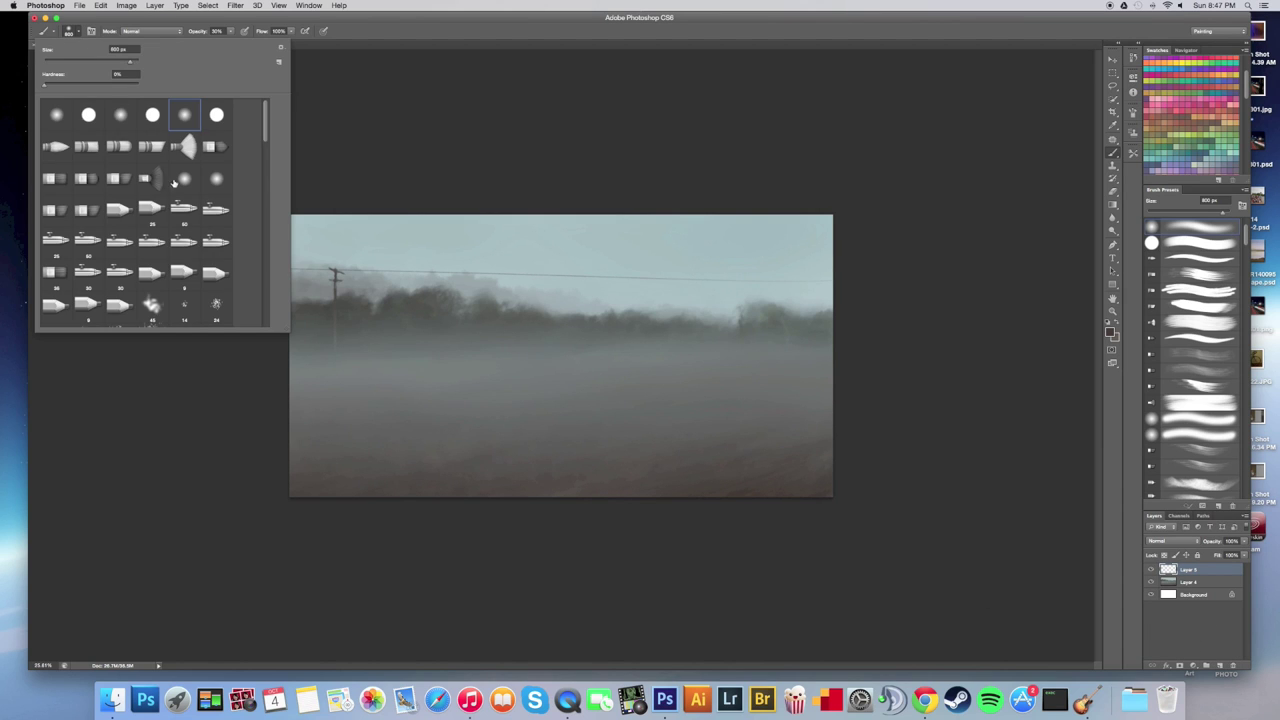
{"action": "scroll", "coordinate": [250, 190], "scroll_direction": "down", "scroll_amount": 5}
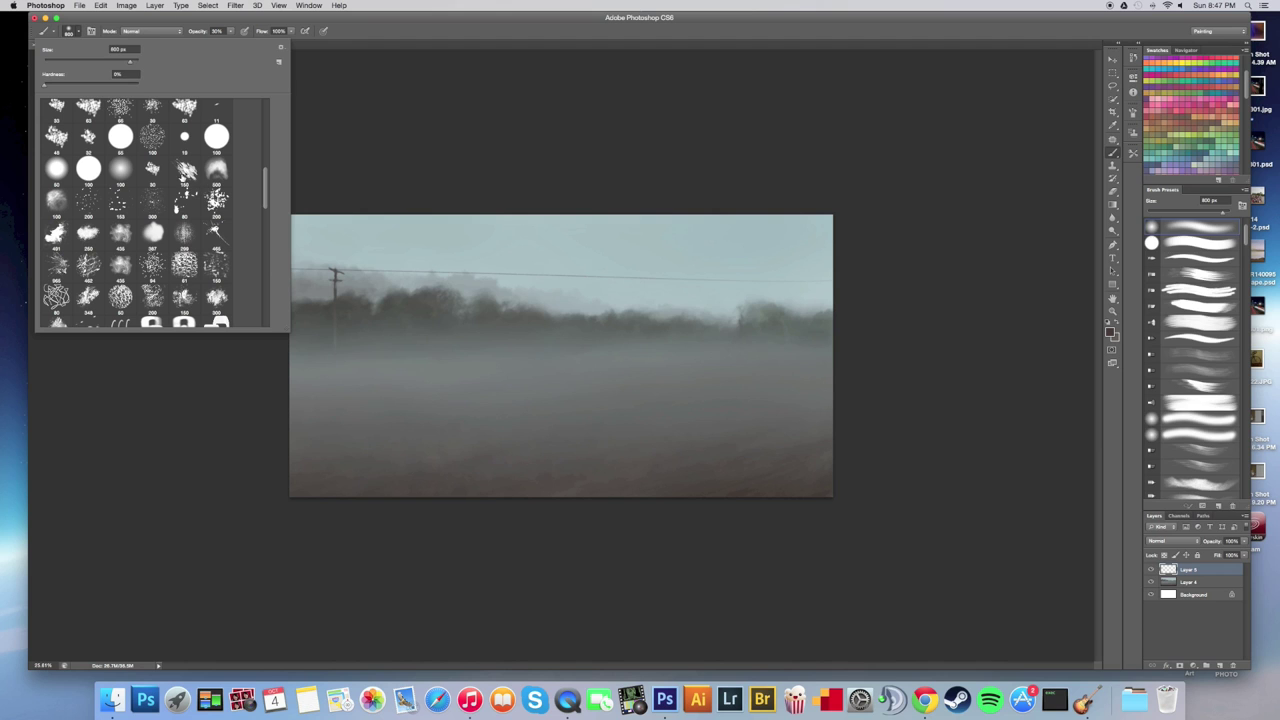
{"action": "left_click", "coordinate": [182, 174]}
{"action": "left_click", "coordinate": [75, 33]}
{"action": "scroll", "coordinate": [332, 290], "scroll_direction": "up", "scroll_amount": 10}
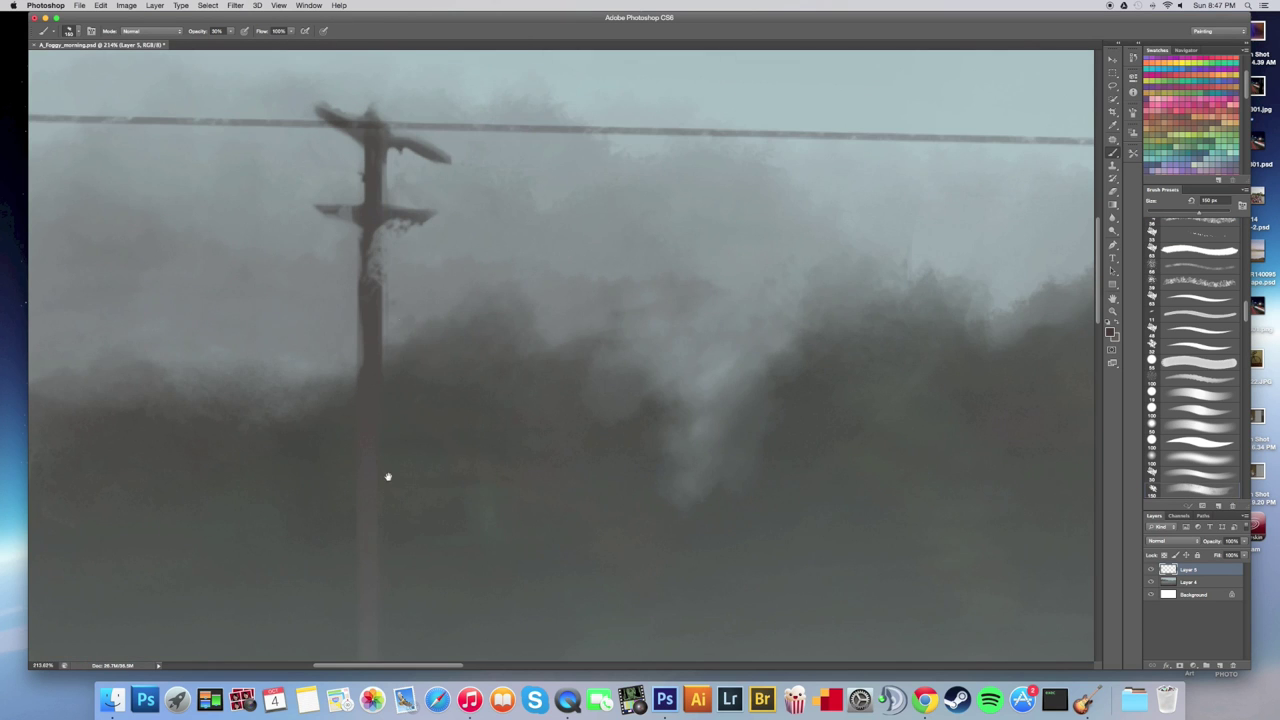
{"action": "scroll", "coordinate": [383, 449], "scroll_direction": "up", "scroll_amount": 10}
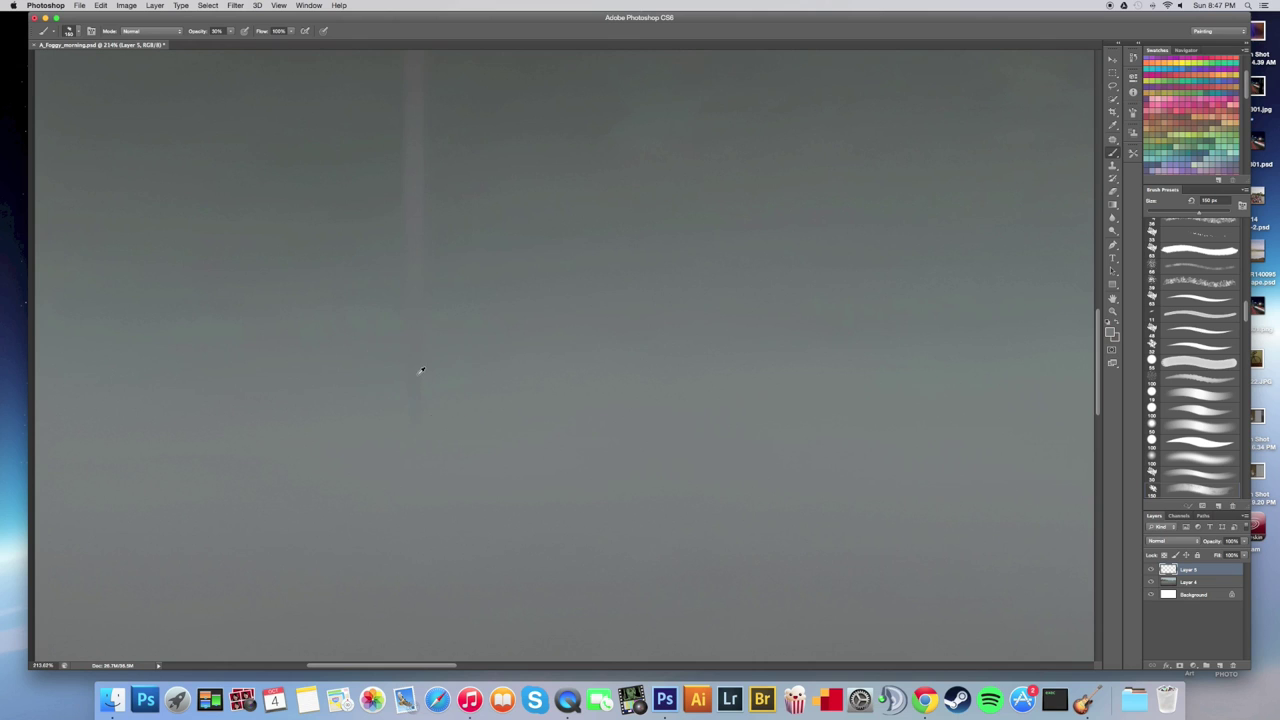
Reduce the brush to 10 px and blend the pole's lower end into the fog with colours sampled nearby.
{"action": "key", "text": "bracketleft"}
{"action": "key", "text": "bracketleft"}
{"action": "key", "text": "bracketleft"}
{"action": "key", "text": "bracketleft"}
{"action": "key", "text": "bracketleft"}
{"action": "key", "text": "bracketleft"}
{"action": "key", "text": "bracketleft"}
{"action": "key", "text": "bracketleft"}
{"action": "key", "text": "bracketleft"}
{"action": "key", "text": "bracketleft"}
{"action": "key", "text": "bracketleft"}
{"action": "key", "text": "bracketleft"}
{"action": "key", "text": "bracketleft"}
{"action": "key", "text": "bracketleft"}
{"action": "left_click_drag", "start_coordinate": [417, 154], "coordinate": [409, 341]}
{"action": "left_click", "coordinate": [404, 266], "text": "alt"}
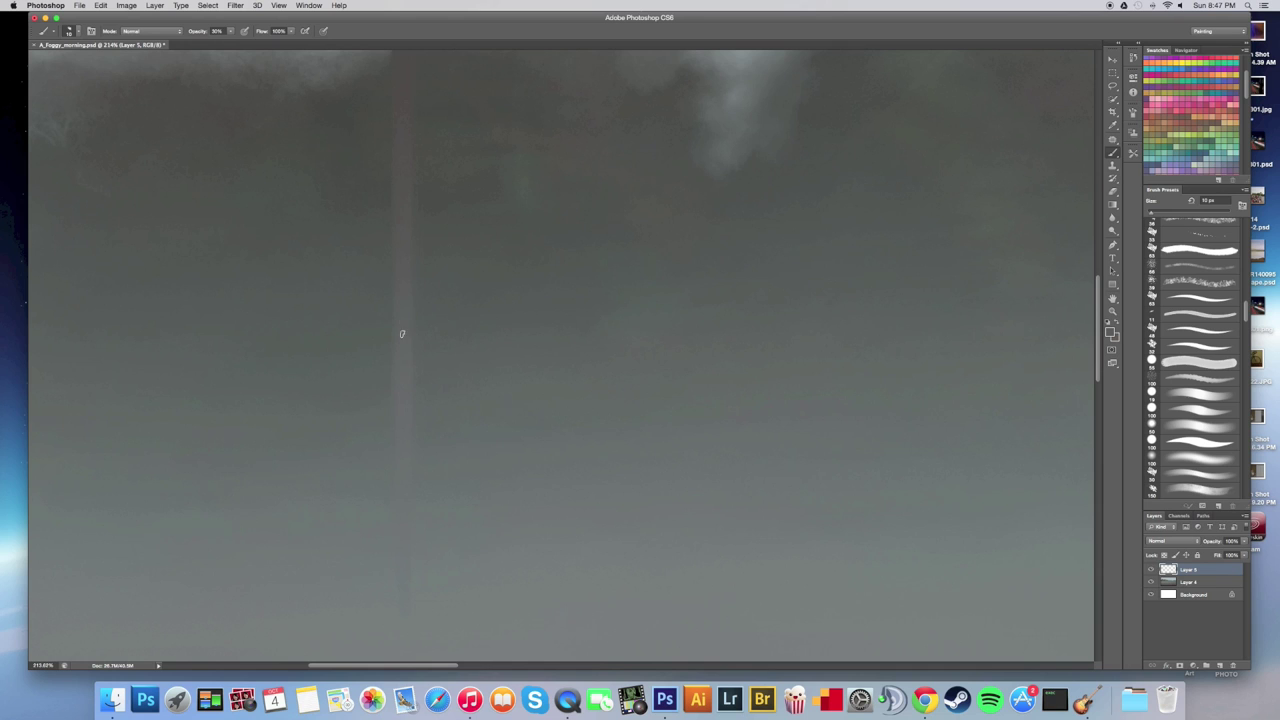
{"action": "left_click_drag", "start_coordinate": [404, 492], "coordinate": [403, 260]}
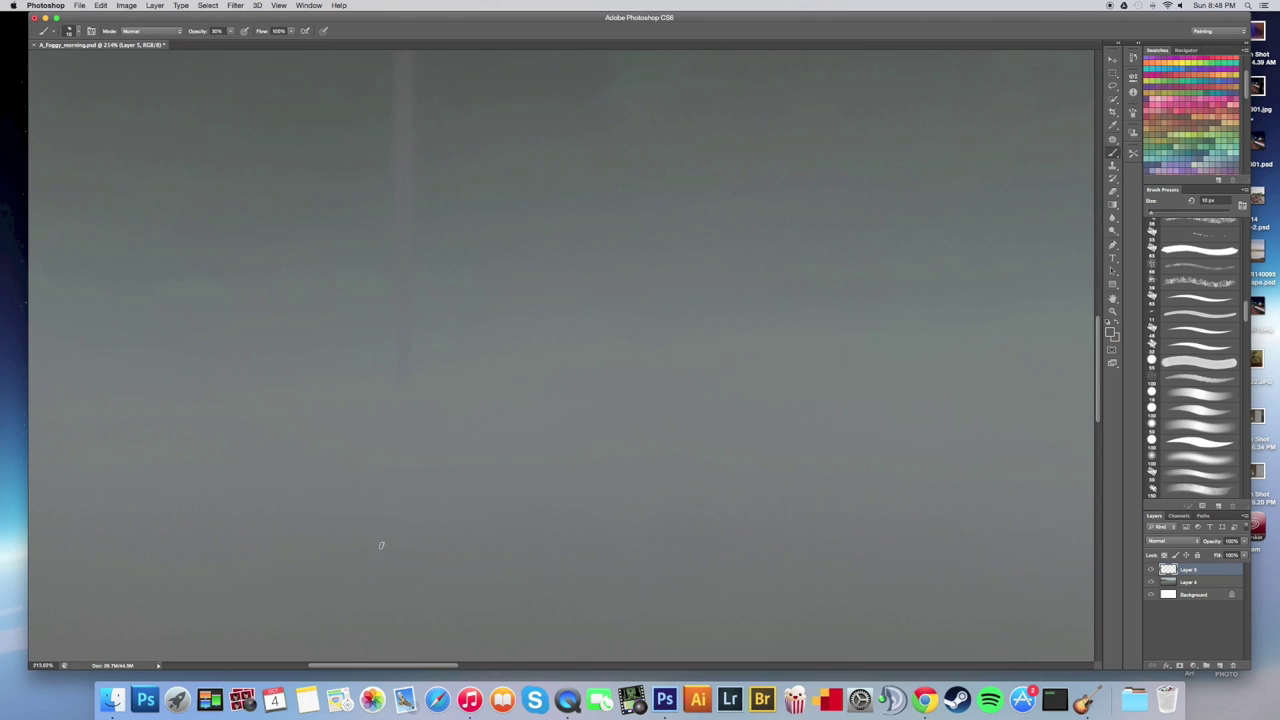
{"action": "left_click_drag", "start_coordinate": [431, 346], "coordinate": [429, 437]}
{"action": "left_click_drag", "start_coordinate": [429, 437], "coordinate": [386, 437]}
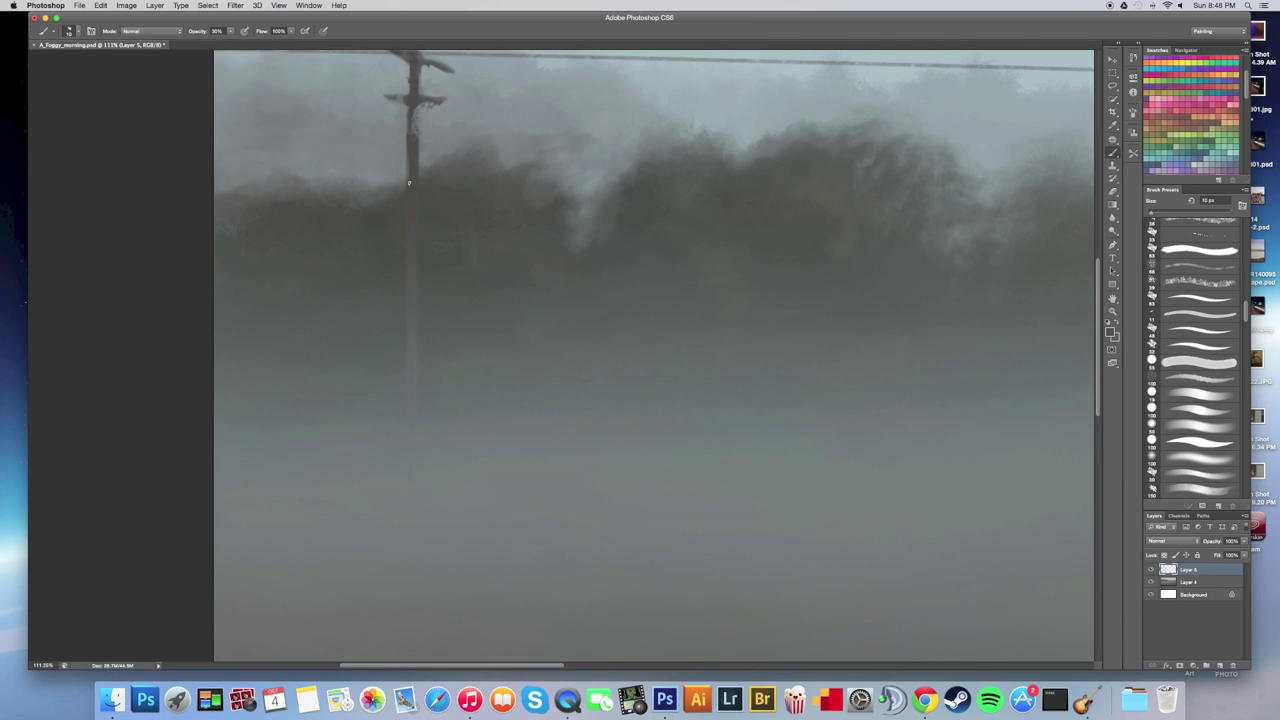
Set the brush opacity to 100% and refine the ends of the pole's lower crossarm with sampled pole and sky colours.
{"action": "key", "text": "0"}
{"action": "left_click", "coordinate": [451, 85], "text": "alt"}
{"action": "left_click_drag", "start_coordinate": [429, 99], "coordinate": [441, 101]}
{"action": "left_click", "coordinate": [411, 102], "text": "alt"}
{"action": "left_click", "coordinate": [445, 114], "text": "alt"}
{"action": "left_click_drag", "start_coordinate": [406, 96], "coordinate": [383, 96]}
{"action": "left_click", "coordinate": [382, 95]}
{"action": "left_click", "coordinate": [380, 99], "text": "alt"}
{"action": "left_click", "coordinate": [400, 97], "text": "alt"}
{"action": "scroll", "coordinate": [409, 126], "scroll_direction": "up", "scroll_amount": 5}
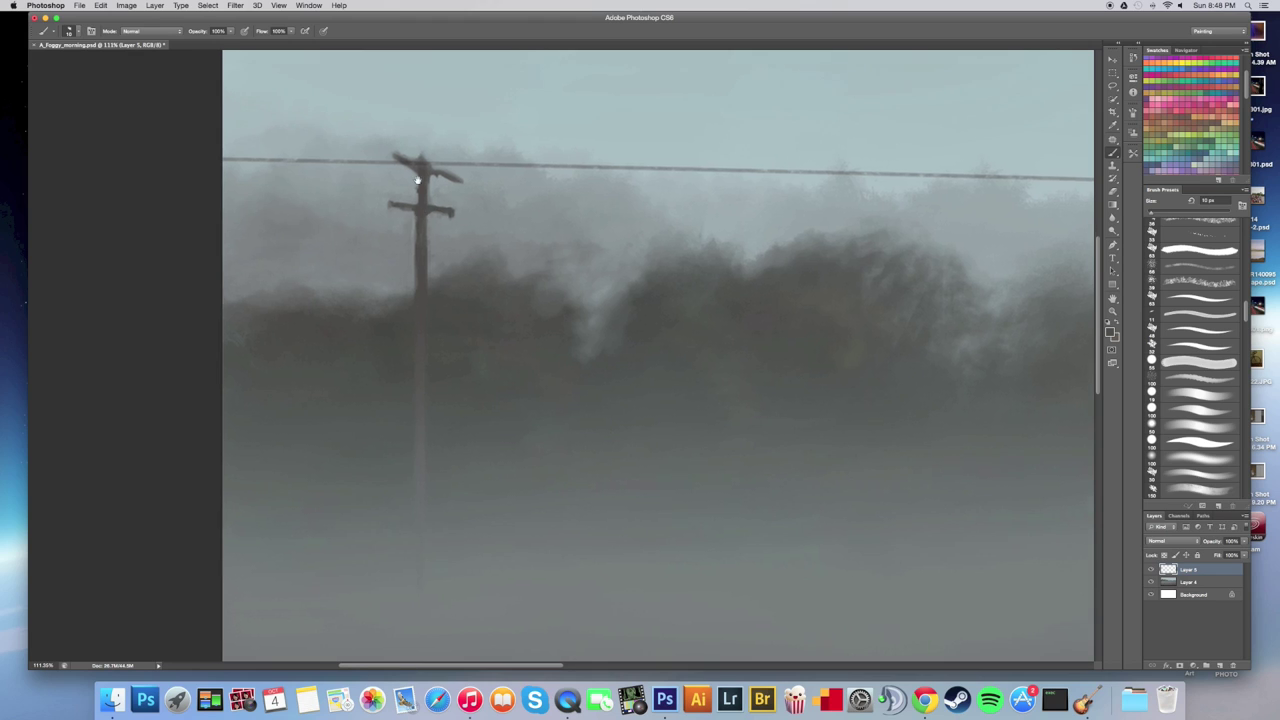
Reshape the left arm of the utility pole's top crossbar with a 10 px brush, using dark and sky colours sampled around it.
{"action": "left_click", "coordinate": [437, 156], "text": "alt"}
{"action": "left_click", "coordinate": [401, 161], "text": "alt"}
{"action": "left_click", "coordinate": [482, 175], "text": "alt"}
{"action": "left_click", "coordinate": [425, 163], "text": "alt"}
{"action": "left_click_drag", "start_coordinate": [437, 171], "coordinate": [452, 176]}
{"action": "left_click", "coordinate": [394, 161]}
{"action": "left_click", "coordinate": [388, 159]}
{"action": "left_click", "coordinate": [388, 149], "text": "alt"}
{"action": "left_click_drag", "start_coordinate": [392, 154], "coordinate": [408, 156]}
{"action": "left_click", "coordinate": [419, 171], "text": "alt"}
{"action": "left_click", "coordinate": [415, 175], "text": "alt"}
{"action": "left_click", "coordinate": [441, 174], "text": "alt"}
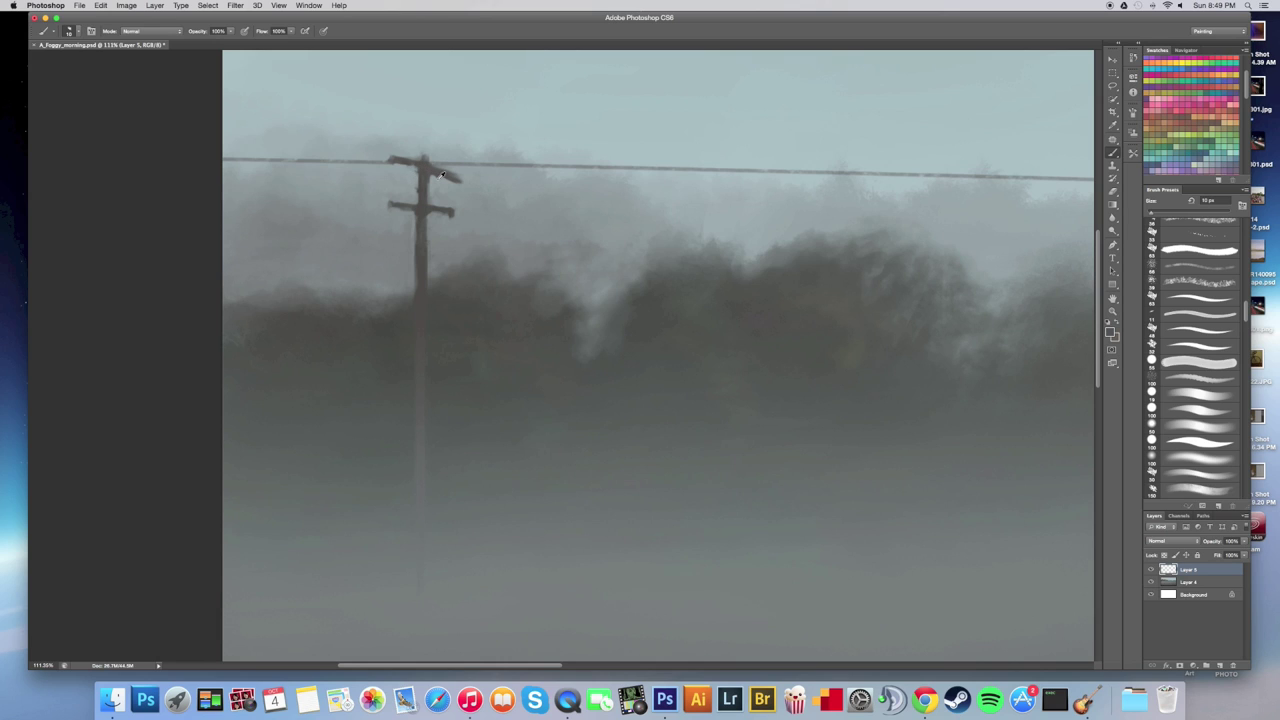
Refine the right arm of the top crossbar with colours sampled from the pole and the surrounding fog.
{"action": "left_click", "coordinate": [446, 188], "text": "alt"}
{"action": "key", "text": "super+z"}
{"action": "left_click", "coordinate": [426, 175], "text": "alt"}
{"action": "left_click", "coordinate": [449, 197], "text": "alt"}
{"action": "left_click", "coordinate": [465, 167], "text": "alt"}
{"action": "left_click", "coordinate": [459, 180]}
{"action": "left_click", "coordinate": [433, 167], "text": "alt"}
Touch up the lower crossbar and blend the base of the pole into the fog with a larger brush.
{"action": "left_click_drag", "start_coordinate": [468, 199], "coordinate": [389, 203]}
{"action": "left_click_drag", "start_coordinate": [436, 339], "coordinate": [586, 313]}
{"action": "key", "text": "super+space"}
{"action": "key", "text": "super+space"}
{"action": "scroll", "coordinate": [586, 313], "scroll_direction": "up", "scroll_amount": 3}
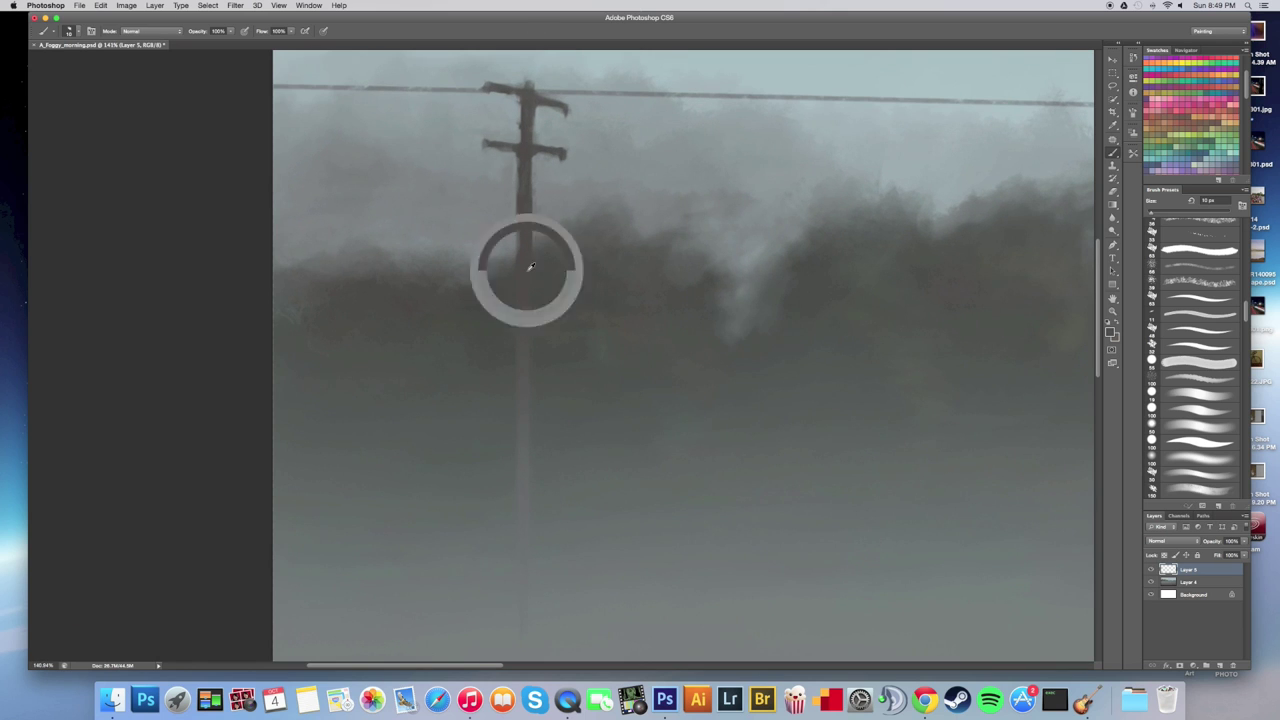
{"action": "scroll", "coordinate": [520, 363], "scroll_direction": "down", "scroll_amount": 3}
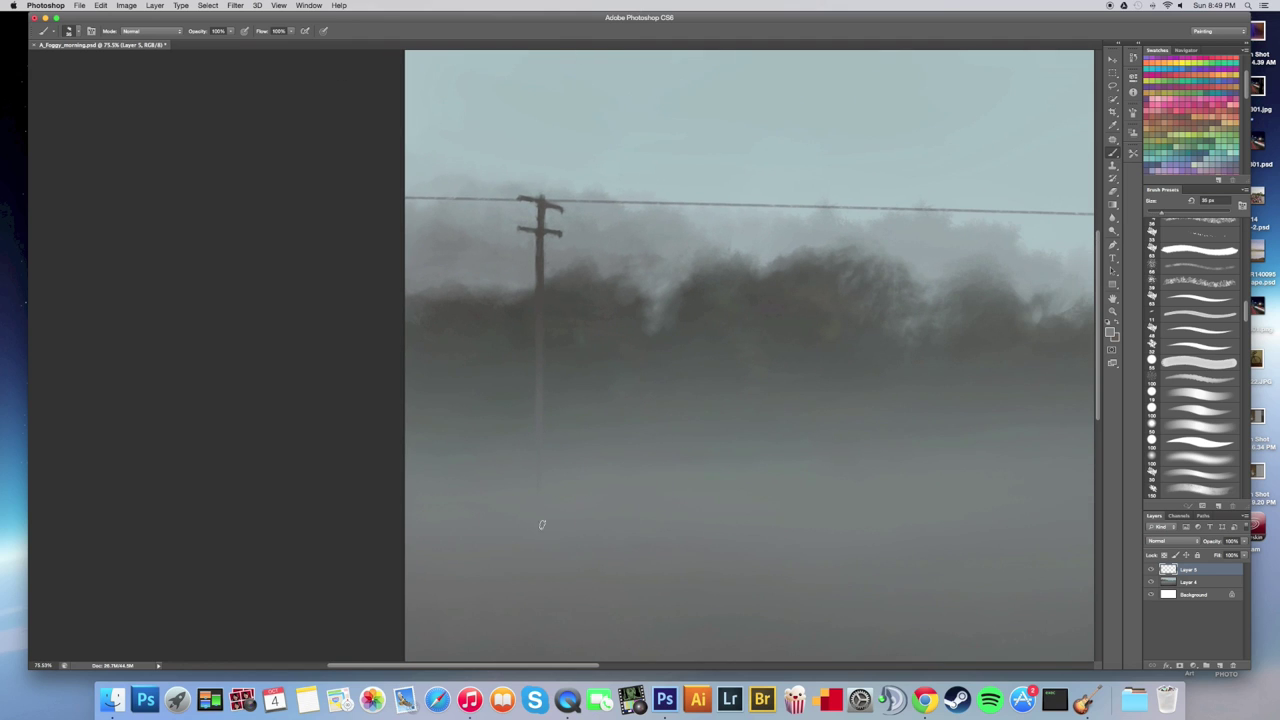
{"action": "mouse_move", "coordinate": [718, 607]}
{"action": "left_mouse_down"}
{"action": "mouse_move", "coordinate": [643, 373]}
{"action": "mouse_move", "coordinate": [551, 386]}
{"action": "mouse_move", "coordinate": [602, 371]}
{"action": "left_mouse_up"}
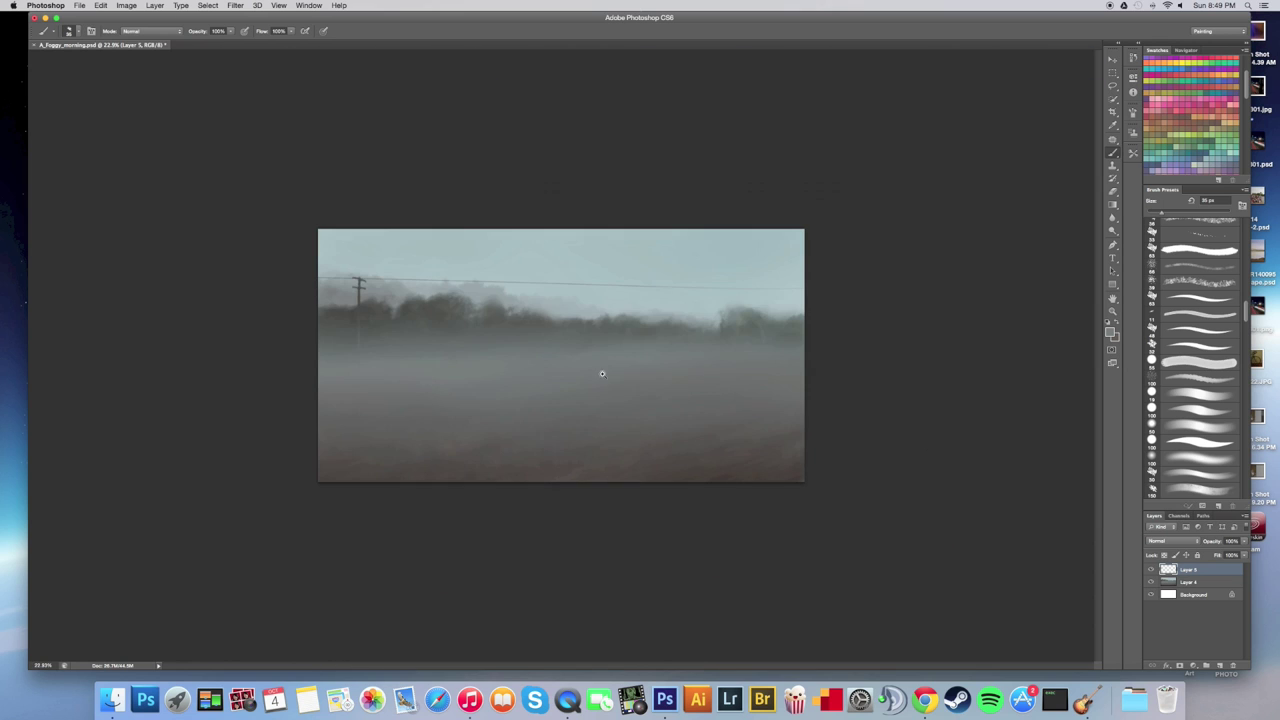
{"action": "left_click_drag", "start_coordinate": [348, 289], "coordinate": [385, 290]}
{"action": "key", "text": "super+minus"}
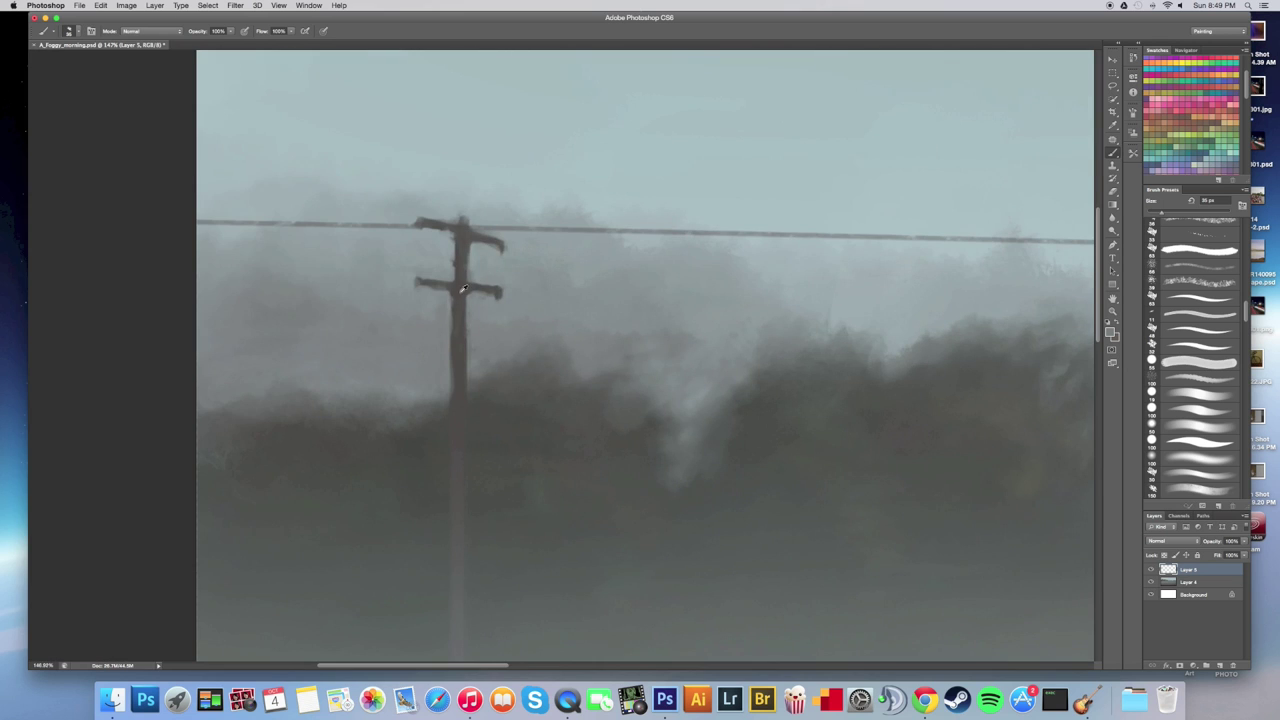
Set the foreground colour to dark grey 2c2c2b and return to a smaller brush.
{"action": "left_click", "coordinate": [1110, 333]}
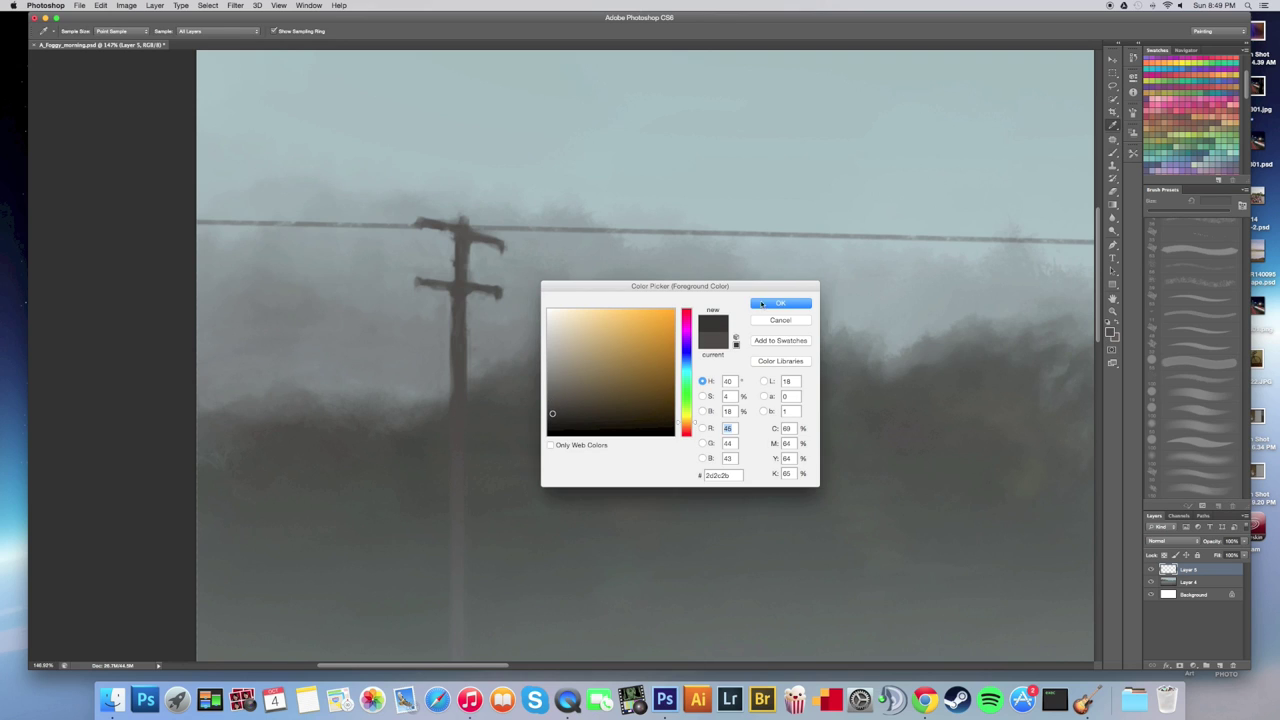
{"action": "left_click", "coordinate": [779, 304]}
{"action": "key", "text": "b"}
{"action": "key", "text": "["}
{"action": "key", "text": "["}
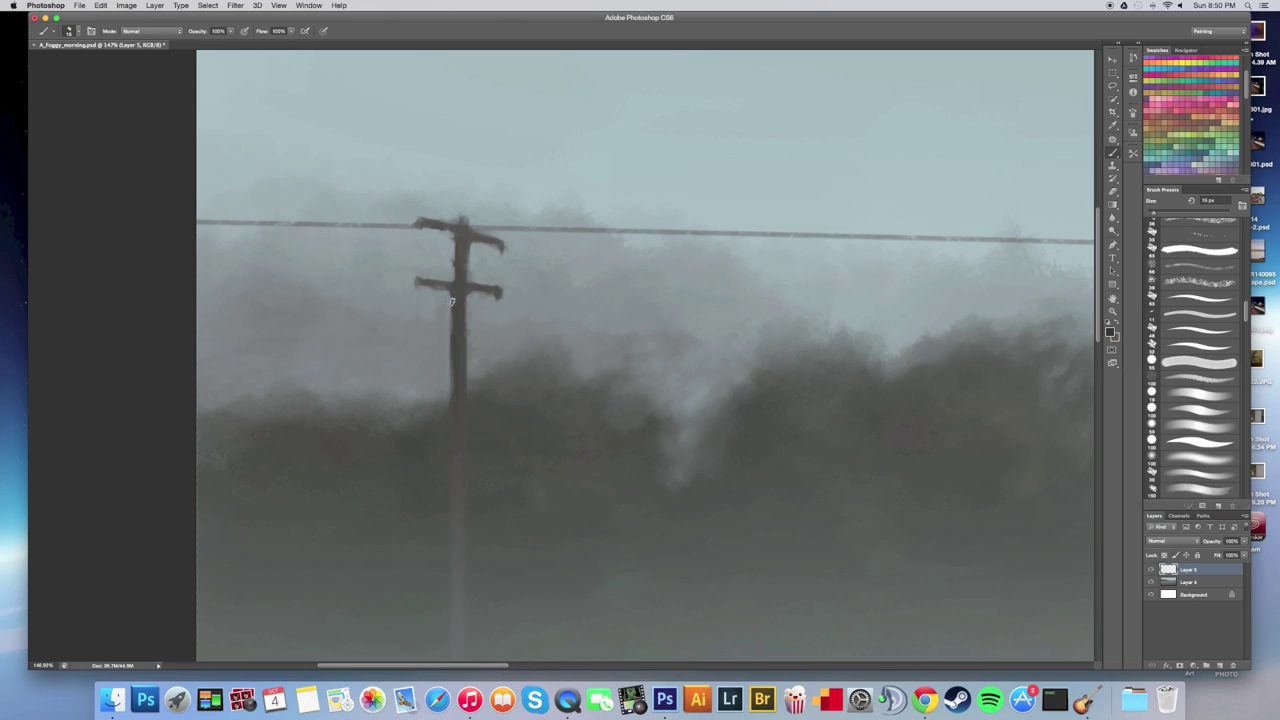
Darken the upper shaft and crossbars of the utility pole with thin dark strokes.
{"action": "left_click_drag", "start_coordinate": [452, 302], "coordinate": [451, 390]}
{"action": "key", "text": "super+z"}
{"action": "mouse_move", "coordinate": [462, 424]}
{"action": "left_mouse_down"}
{"action": "mouse_move", "coordinate": [451, 403]}
{"action": "mouse_move", "coordinate": [459, 318]}
{"action": "left_mouse_up"}
{"action": "left_click_drag", "start_coordinate": [459, 254], "coordinate": [462, 383]}
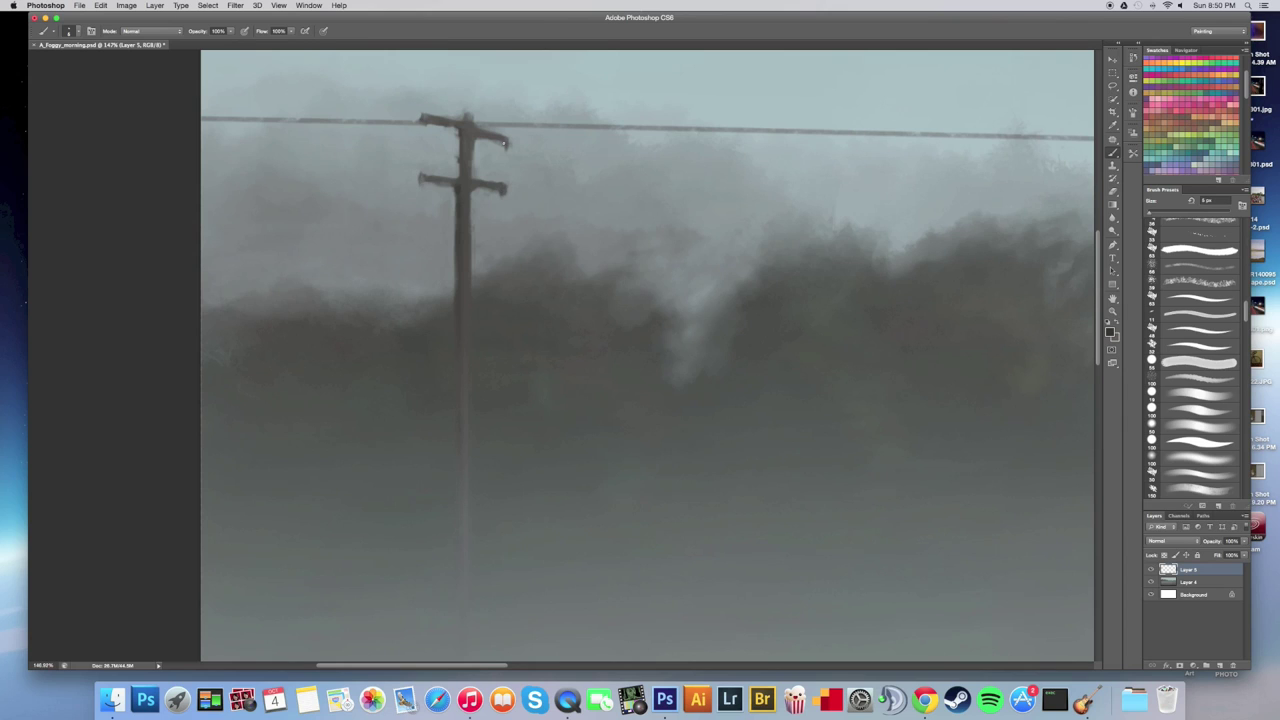
{"action": "left_click_drag", "start_coordinate": [536, 176], "coordinate": [463, 193]}
{"action": "scroll", "coordinate": [434, 286], "scroll_direction": "up", "scroll_amount": 5}
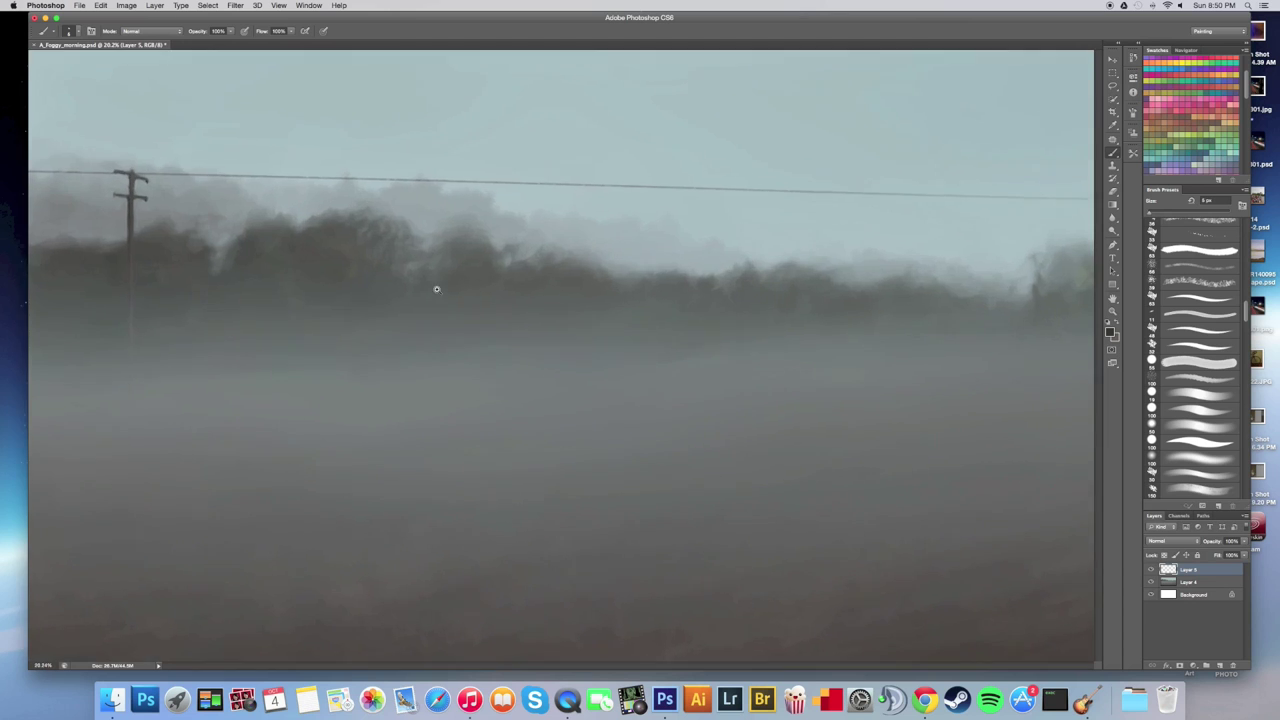
{"action": "key", "text": "super+space"}
{"action": "key", "text": "super+space"}
{"action": "left_click_drag", "start_coordinate": [380, 262], "coordinate": [418, 262]}
{"action": "left_click_drag", "start_coordinate": [394, 256], "coordinate": [295, 283]}
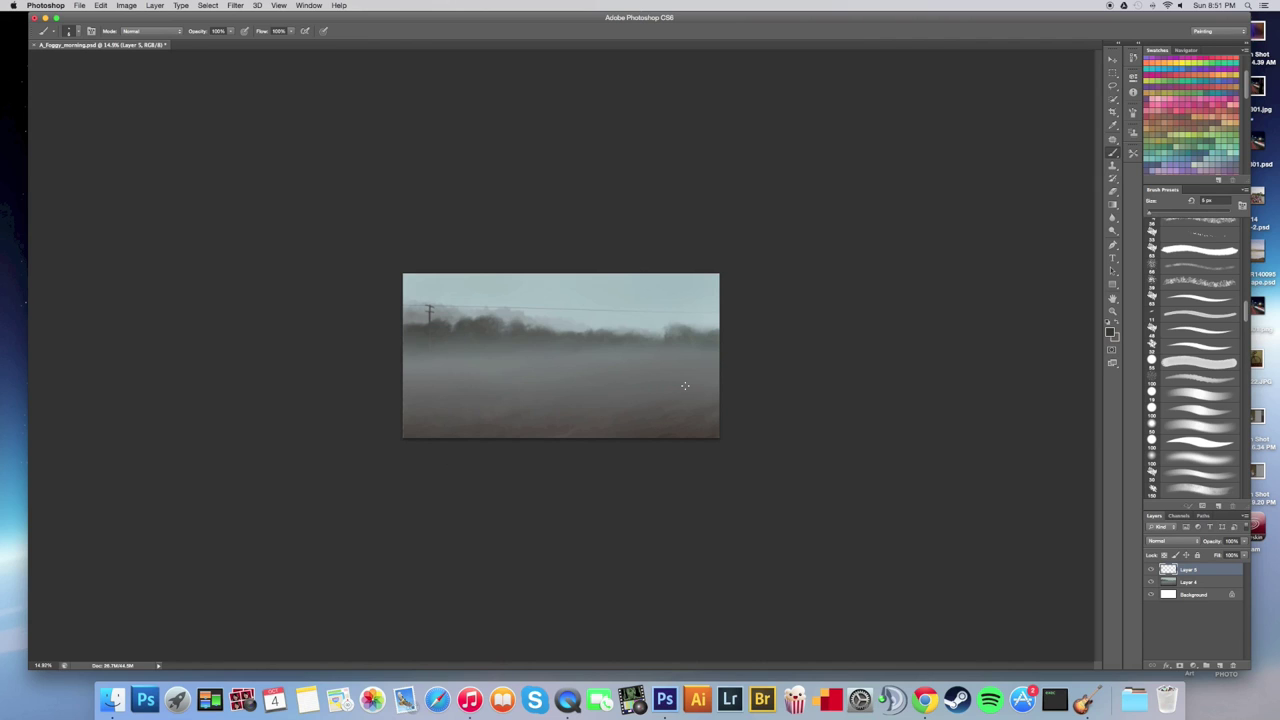
{"action": "key", "text": "super+space"}
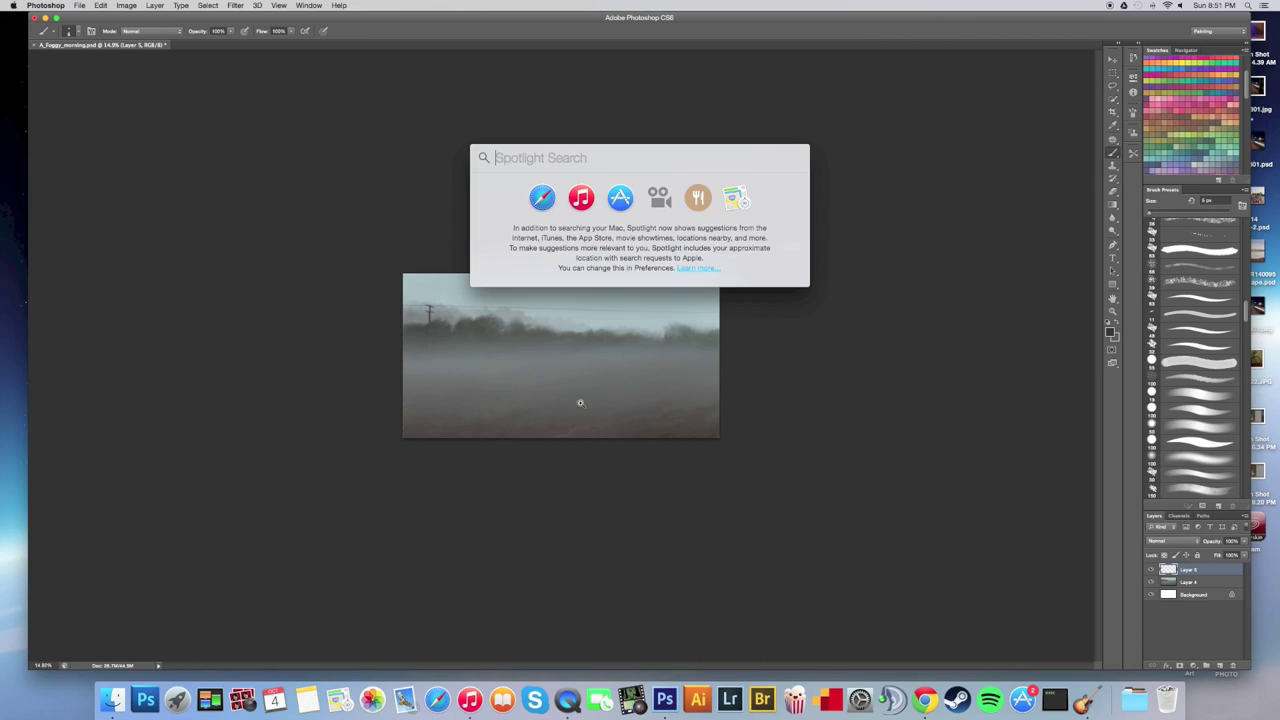
{"action": "left_click_drag", "start_coordinate": [583, 403], "coordinate": [627, 388]}
Sample the brown foreground colour, add a new layer and paint a dark earthy streak across the foggy field with a much larger brush.
{"action": "left_click", "coordinate": [522, 533], "text": "alt"}
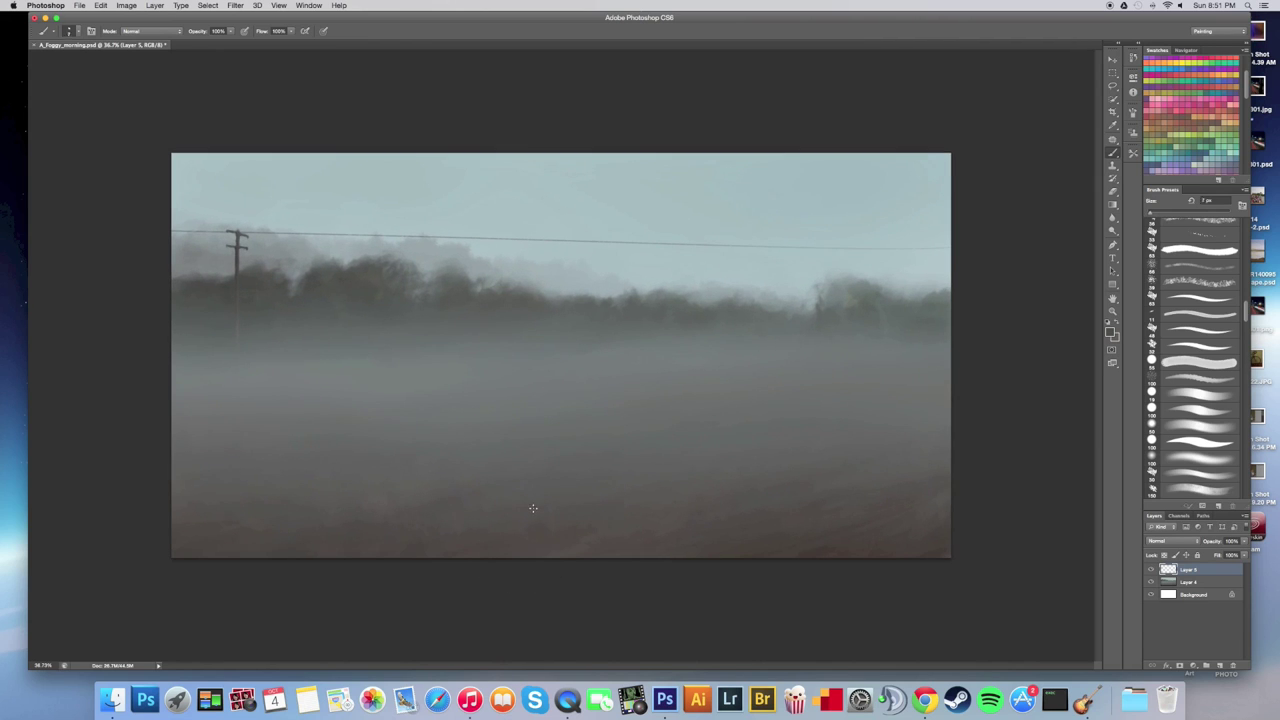
{"action": "left_click", "coordinate": [1227, 660]}
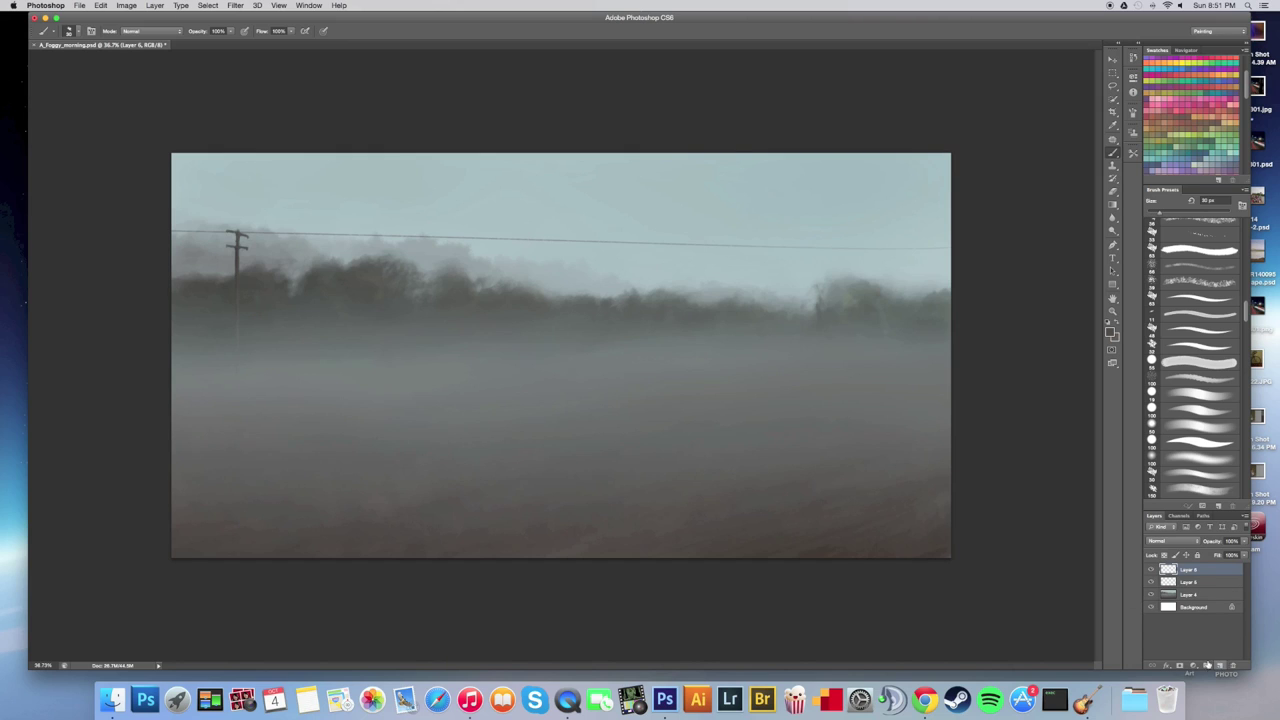
{"action": "key", "text": "bracketright"}
{"action": "key", "text": "bracketright"}
{"action": "key", "text": "bracketright"}
{"action": "key", "text": "bracketright"}
{"action": "key", "text": "bracketright"}
{"action": "key", "text": "bracketright"}
{"action": "key", "text": "bracketright"}
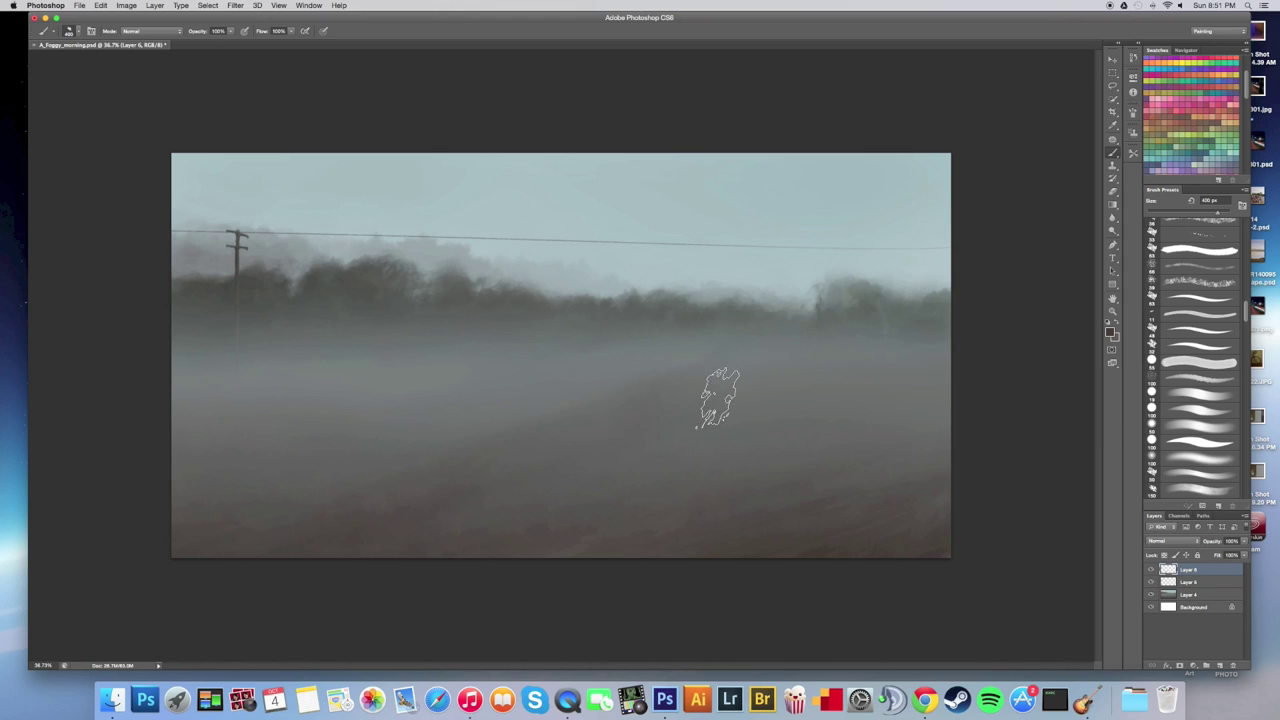
Sample the grey fog colour below the treeline and shrink the brush to soften the painted streak.
{"action": "left_click", "coordinate": [620, 319], "text": "alt"}
{"action": "key", "text": "["}
{"action": "key", "text": "["}
{"action": "key", "text": "["}
{"action": "key", "text": "["}
{"action": "key", "text": "["}
{"action": "key", "text": "["}
{"action": "key", "text": "["}
Delete the new layer holding the earthy streak.
{"action": "key", "text": "super+space"}
{"action": "key", "text": "super+space"}
{"action": "left_click_drag", "start_coordinate": [640, 460], "coordinate": [606, 433]}
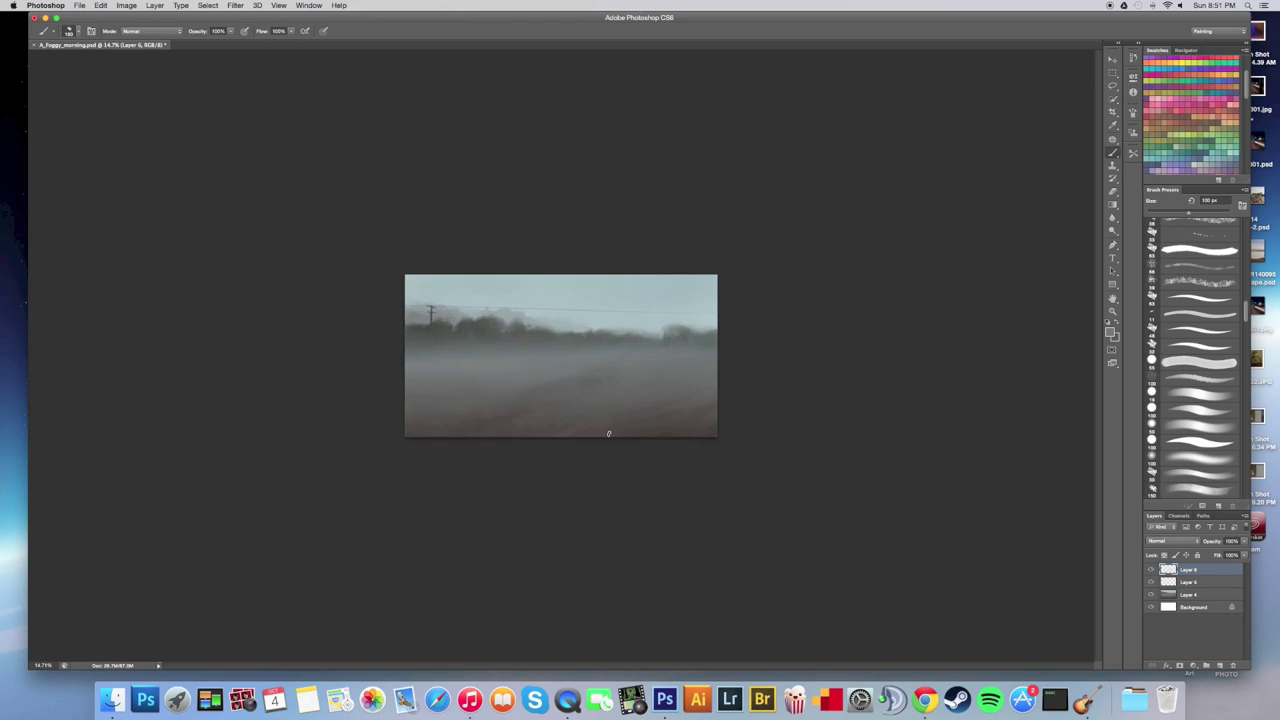
{"action": "key", "text": "BackSpace"}
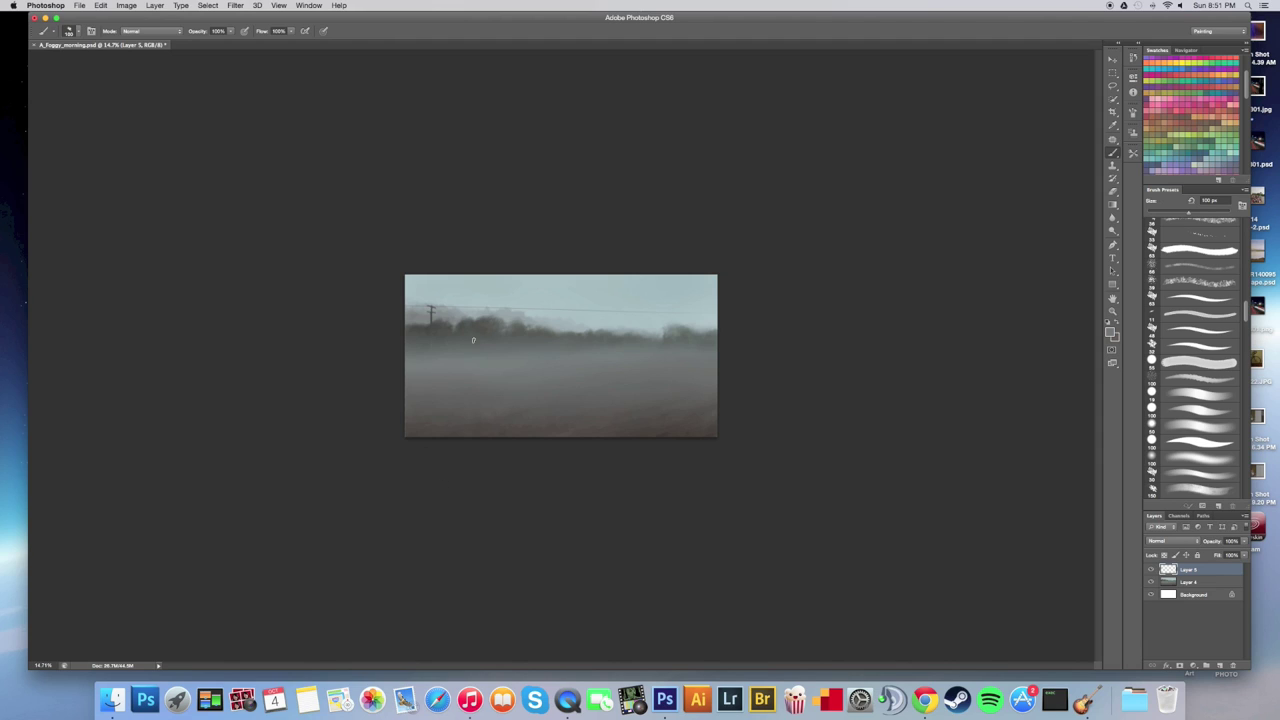
Add a new empty layer above Layer 5.
{"action": "left_click_drag", "start_coordinate": [593, 367], "coordinate": [651, 354]}
{"action": "left_click", "coordinate": [531, 341], "text": "alt"}
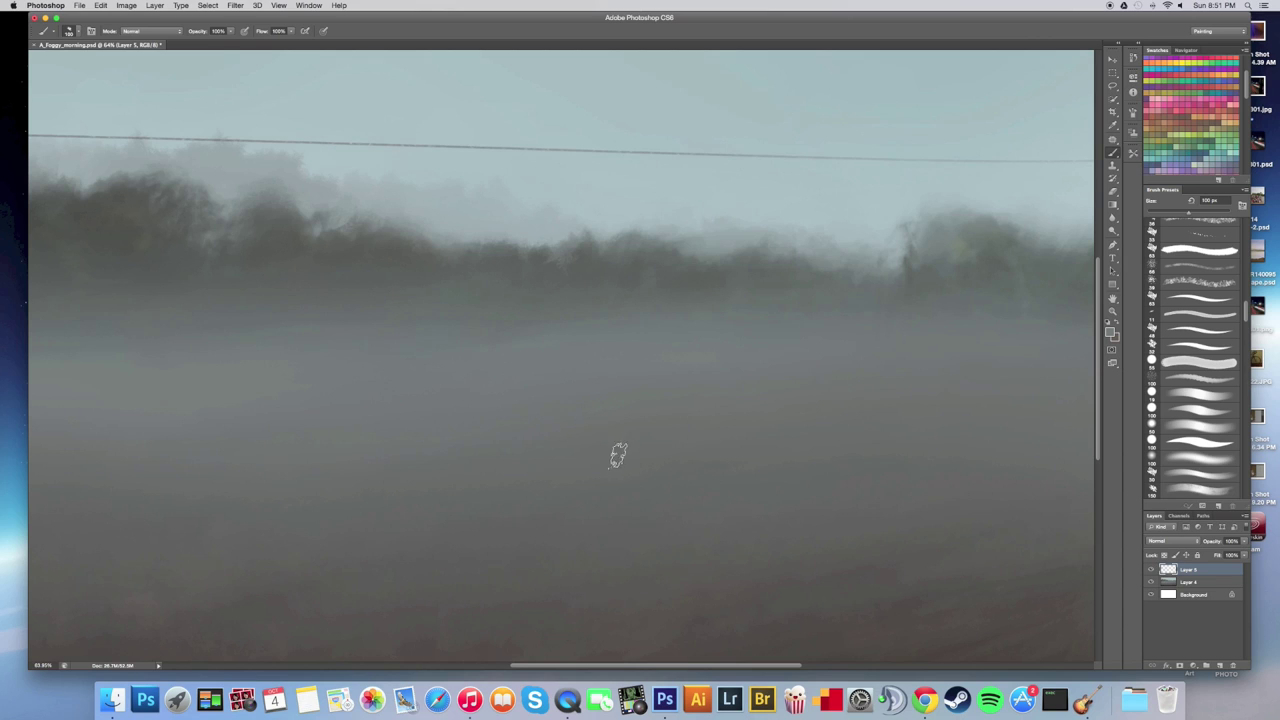
{"action": "left_click_drag", "start_coordinate": [640, 438], "coordinate": [597, 443]}
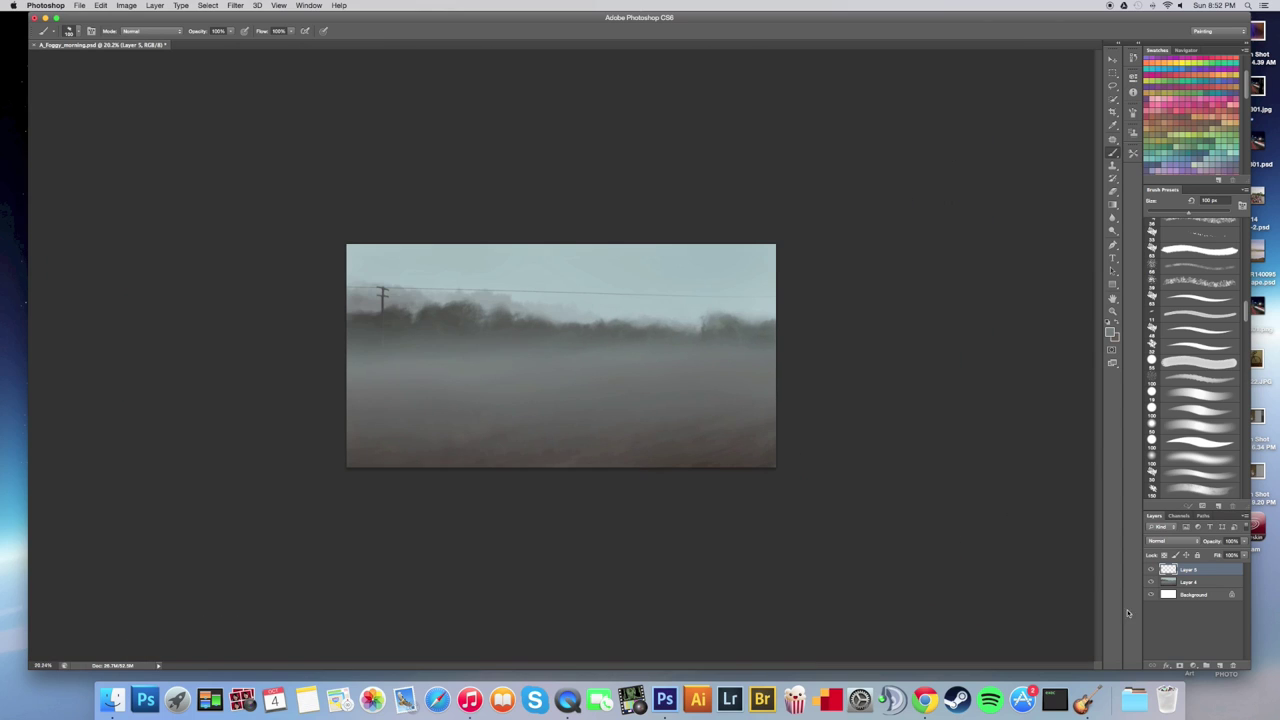
{"action": "left_click", "coordinate": [1220, 664]}
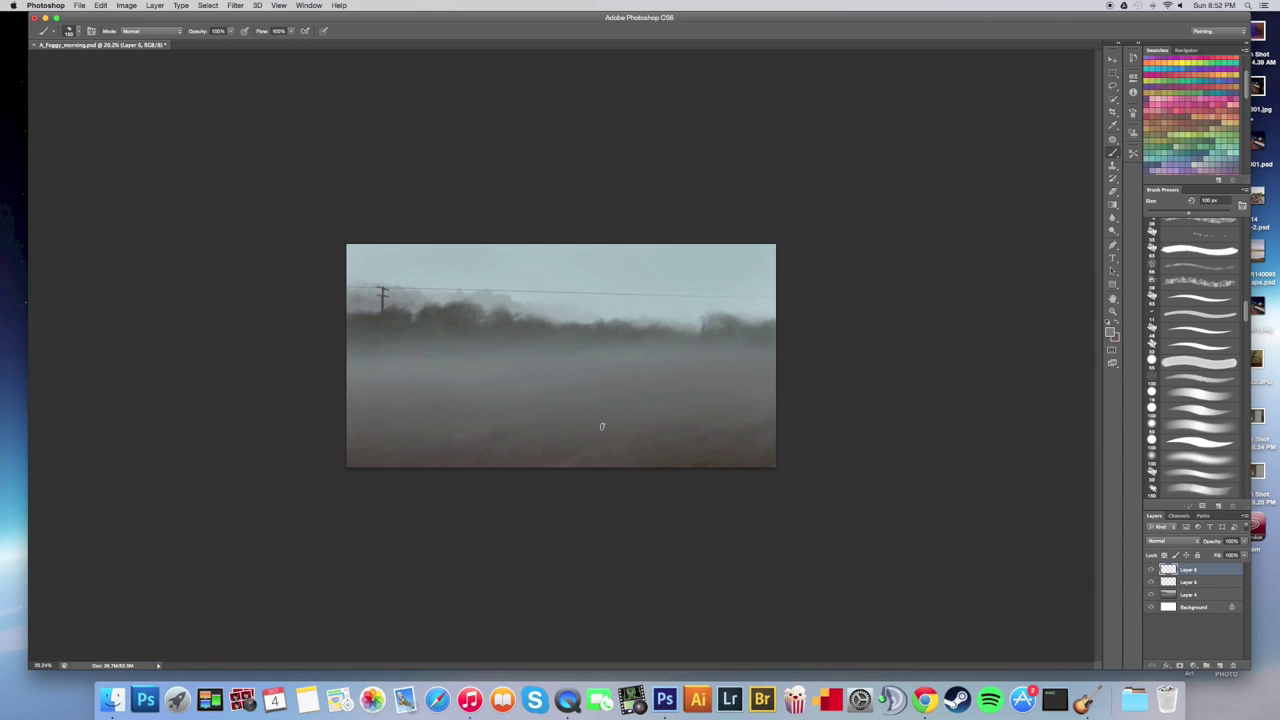
{"action": "key", "text": "super+space"}
{"action": "key", "text": "super+space"}
{"action": "mouse_move", "coordinate": [589, 413]}
{"action": "left_mouse_down"}
{"action": "mouse_move", "coordinate": [511, 431]}
{"action": "mouse_move", "coordinate": [600, 420]}
{"action": "mouse_move", "coordinate": [698, 314]}
{"action": "mouse_move", "coordinate": [686, 332]}
{"action": "mouse_move", "coordinate": [706, 329]}
{"action": "mouse_move", "coordinate": [577, 434]}
{"action": "left_mouse_up"}
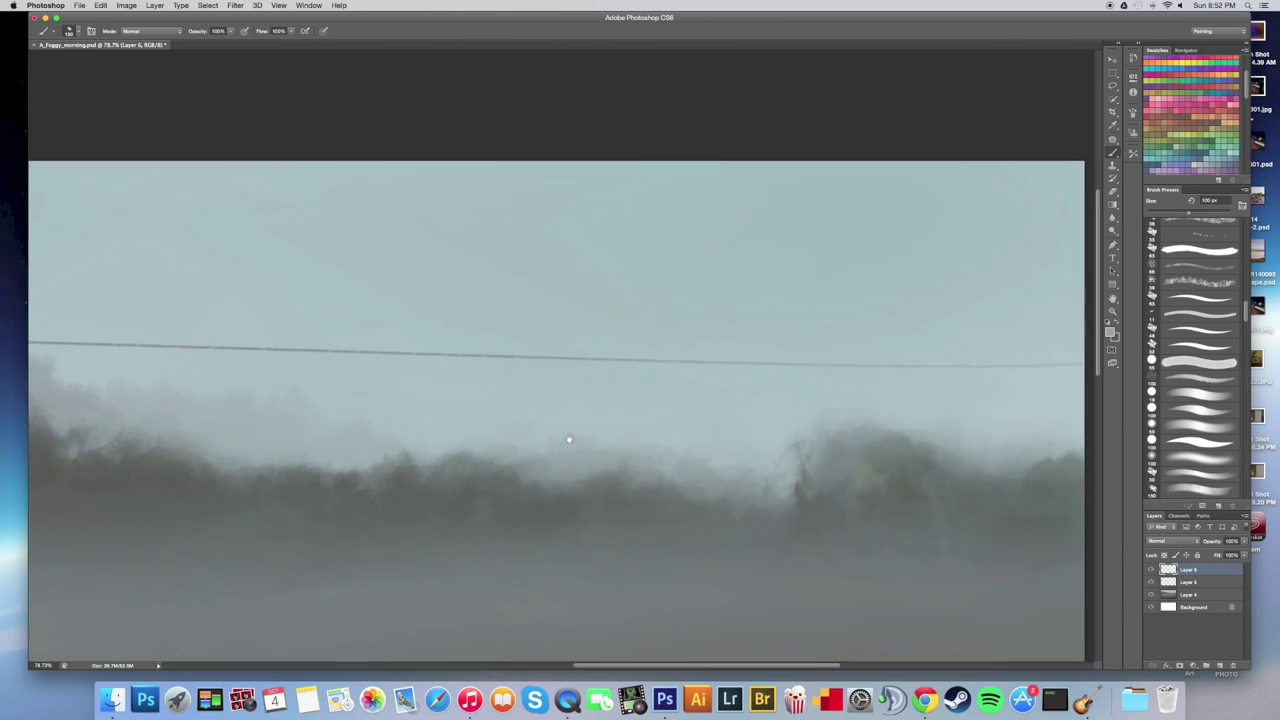
{"action": "mouse_move", "coordinate": [598, 326]}
{"action": "left_mouse_down"}
{"action": "mouse_move", "coordinate": [603, 309]}
{"action": "mouse_move", "coordinate": [609, 329]}
{"action": "mouse_move", "coordinate": [681, 328]}
{"action": "left_mouse_up"}
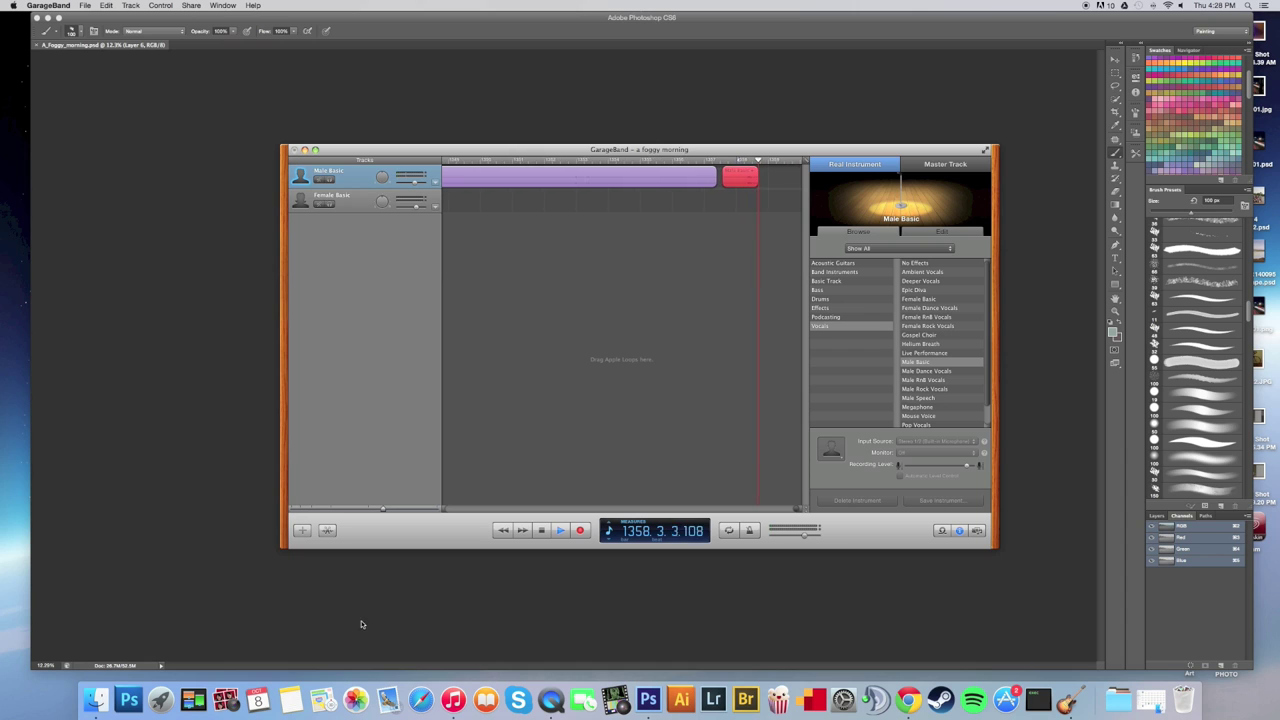
Switch from GarageBand back to Photoshop, add a new layer above Layer 6 and reduce the brush size.
{"action": "left_click", "coordinate": [365, 626]}
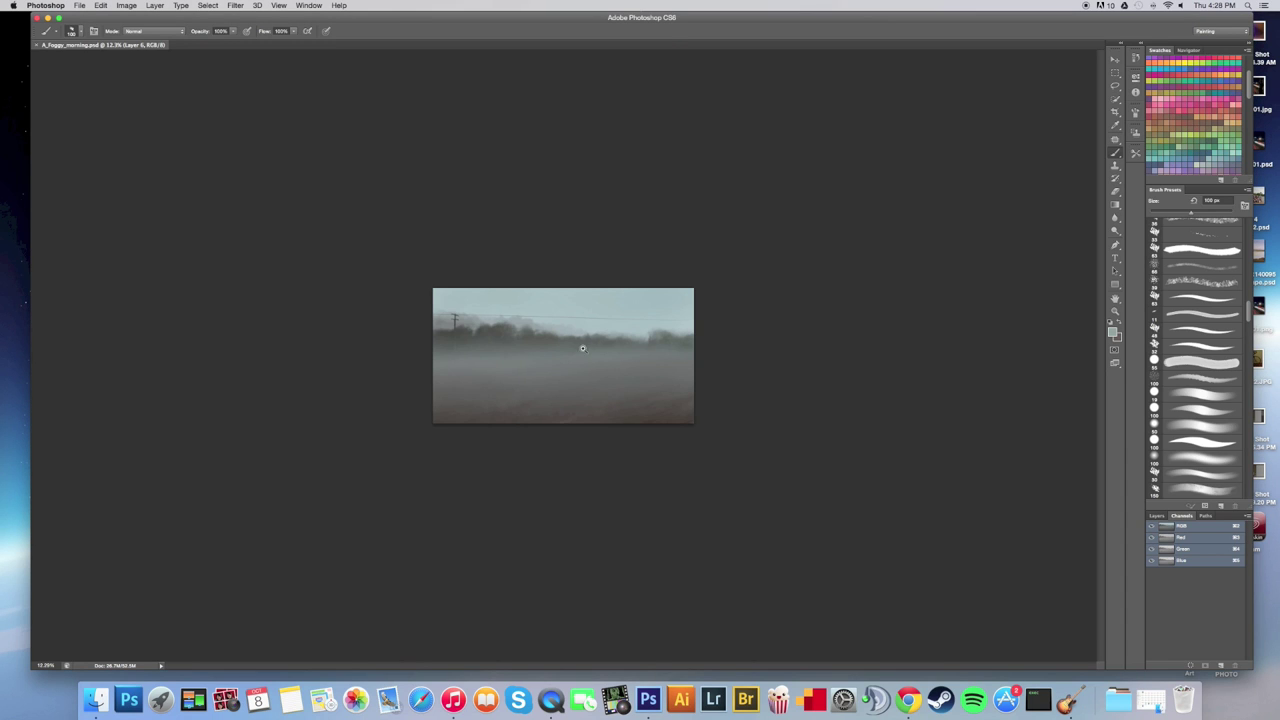
{"action": "scroll", "coordinate": [600, 349], "scroll_direction": "up", "scroll_amount": 3}
{"action": "left_click", "coordinate": [1158, 516]}
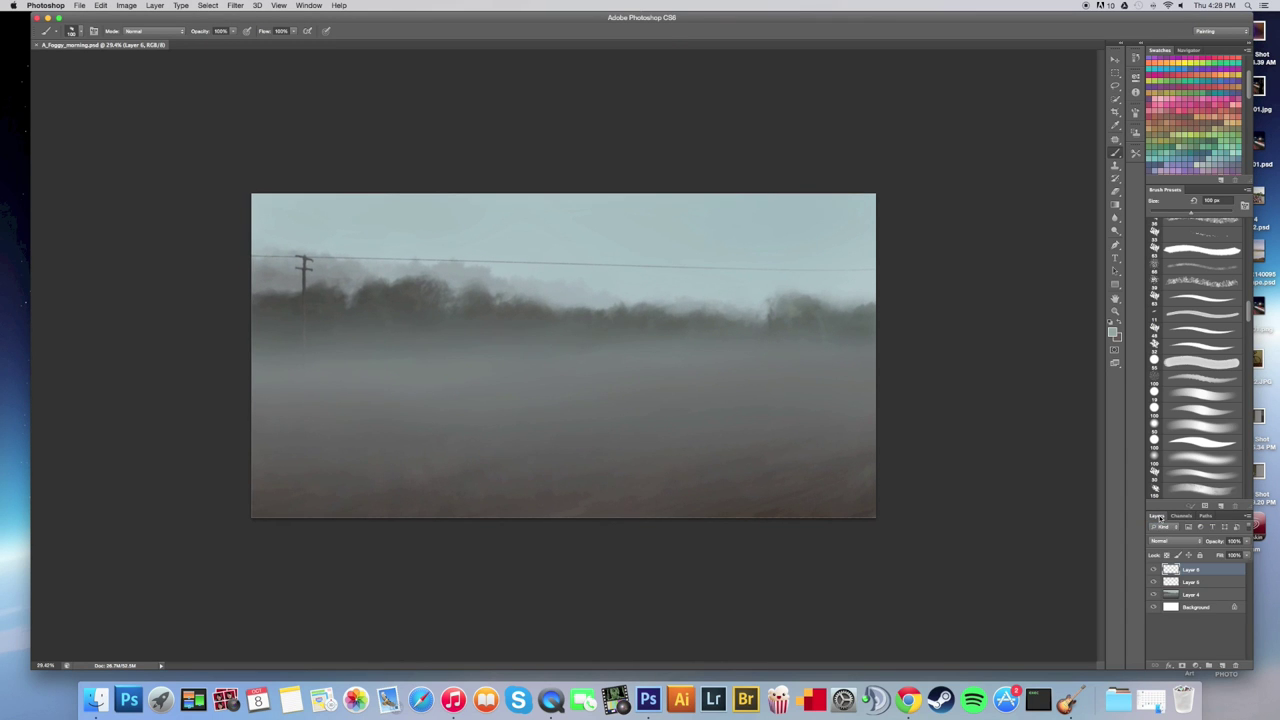
{"action": "left_click", "coordinate": [1222, 665]}
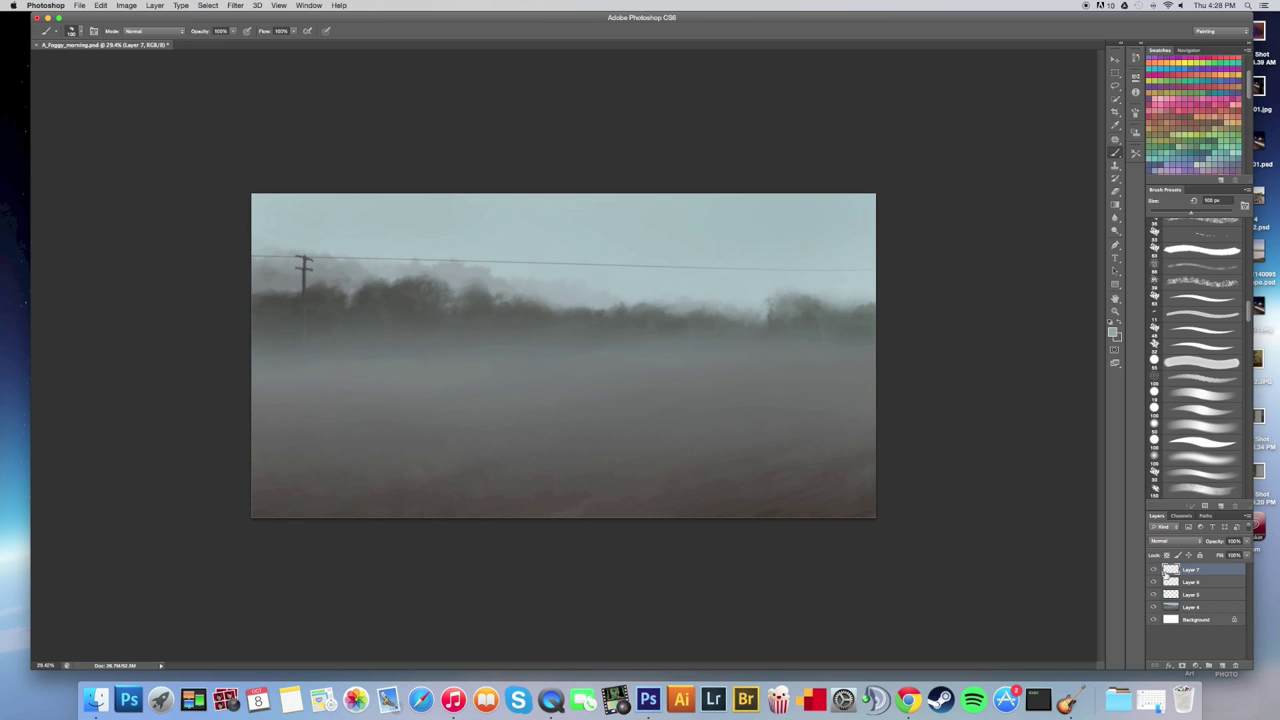
{"action": "key", "text": "super+space"}
{"action": "left_click_drag", "start_coordinate": [608, 321], "coordinate": [669, 323]}
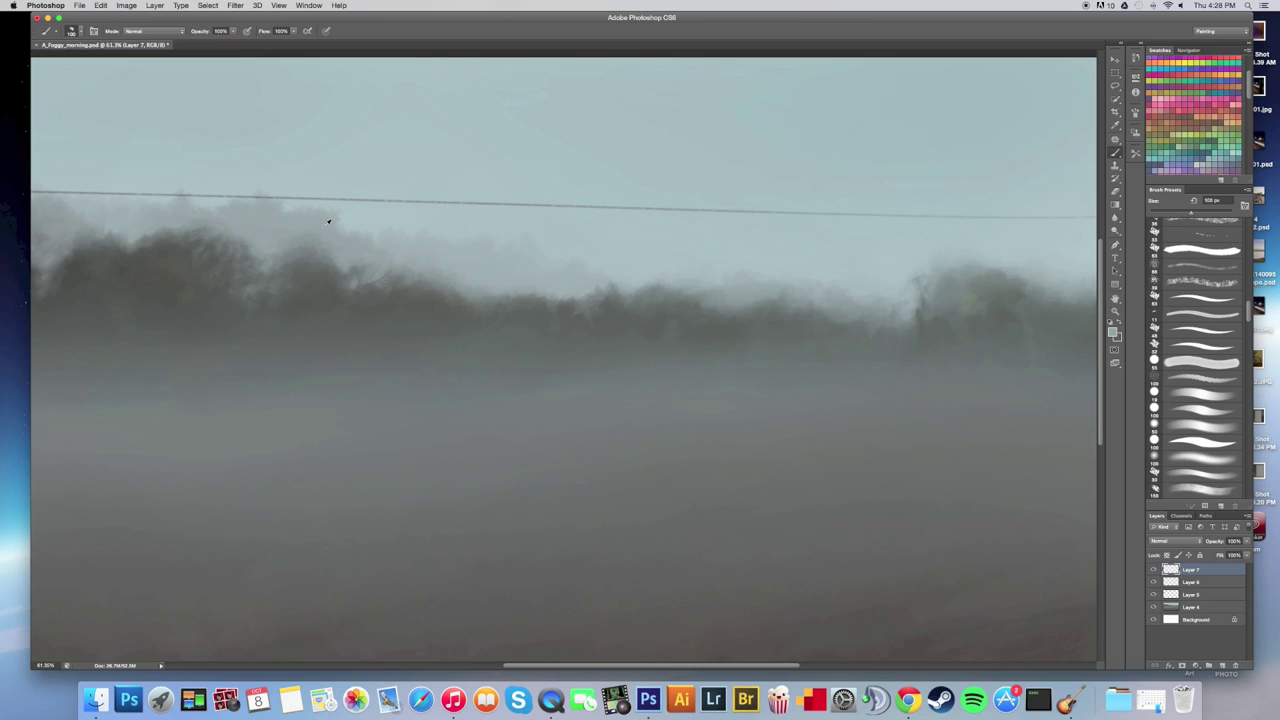
{"action": "key", "text": "bracketleft"}
{"action": "key", "text": "bracketleft"}
Toggle the visibility of the upper layers to check what each one contains.
{"action": "left_click", "coordinate": [1153, 581]}
{"action": "left_click", "coordinate": [1154, 594]}
{"action": "left_click", "coordinate": [1154, 569]}
{"action": "left_click", "coordinate": [1154, 582]}
{"action": "left_click", "coordinate": [1155, 595]}
{"action": "left_click", "coordinate": [1155, 569]}
Set the blend mode of Layer 7 to Darken and reduce the brush size.
{"action": "left_click", "coordinate": [1186, 541]}
{"action": "left_click", "coordinate": [1168, 567]}
{"action": "key", "text": "["}
{"action": "key", "text": "["}
{"action": "left_click", "coordinate": [78, 32]}
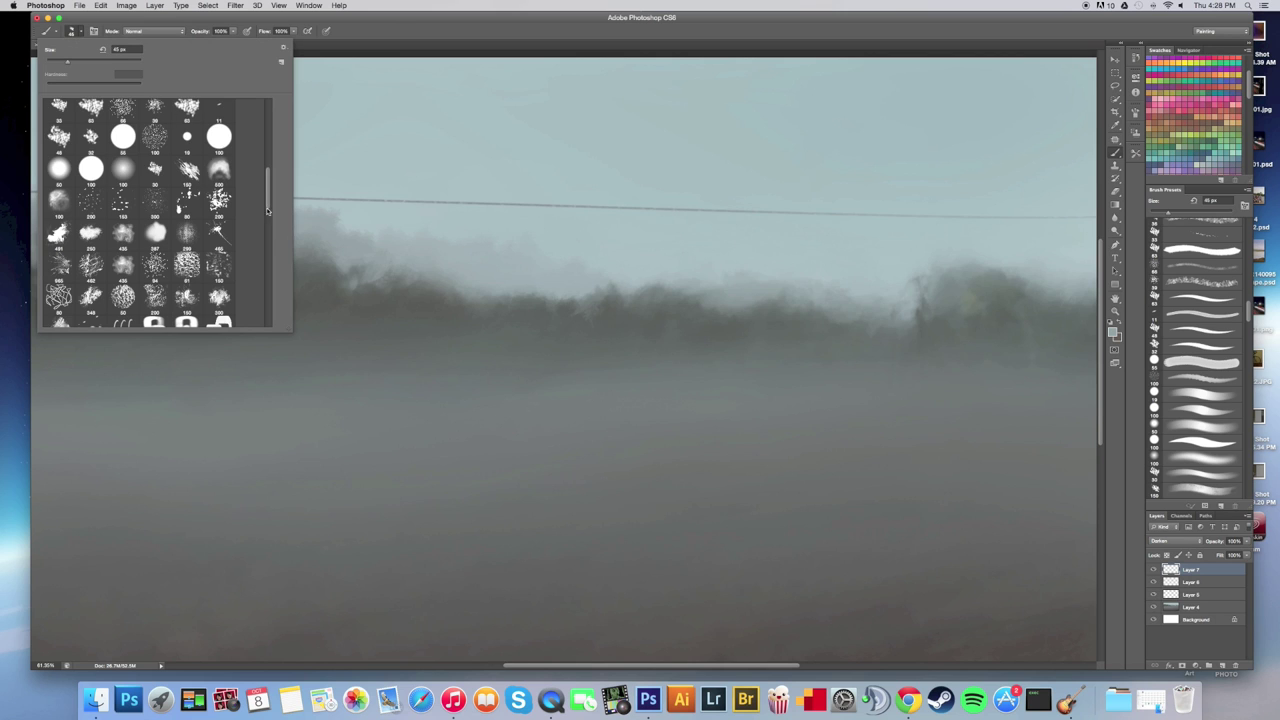
{"action": "mouse_move", "coordinate": [267, 199]}
{"action": "left_mouse_down"}
{"action": "mouse_move", "coordinate": [259, 317]}
{"action": "mouse_move", "coordinate": [271, 120]}
{"action": "left_mouse_up"}
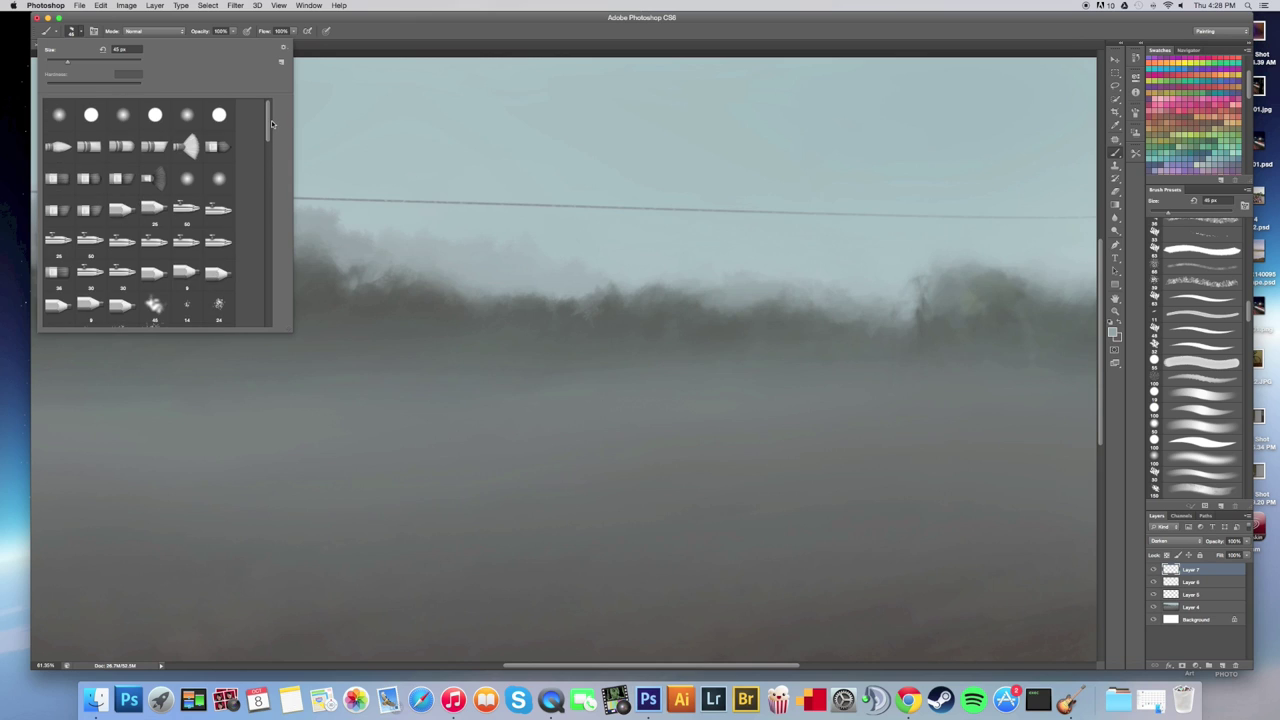
{"action": "left_click", "coordinate": [88, 32]}
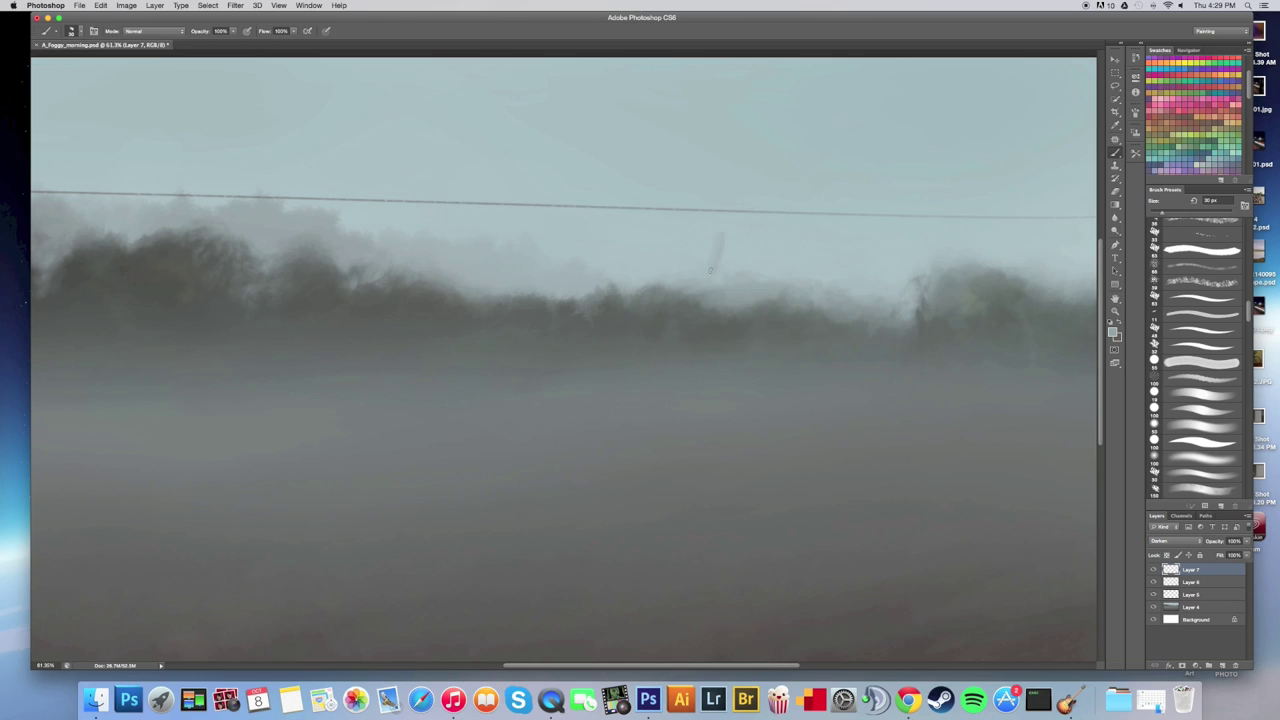
Paint a faint grey bent leg of a giant figure rising from the distant treetops across the power line.
{"action": "key", "text": "bracketright"}
{"action": "mouse_move", "coordinate": [744, 276]}
{"action": "left_mouse_down"}
{"action": "mouse_move", "coordinate": [666, 286]}
{"action": "mouse_move", "coordinate": [722, 279]}
{"action": "left_mouse_up"}
{"action": "scroll", "coordinate": [722, 278], "scroll_direction": "up", "scroll_amount": 1}
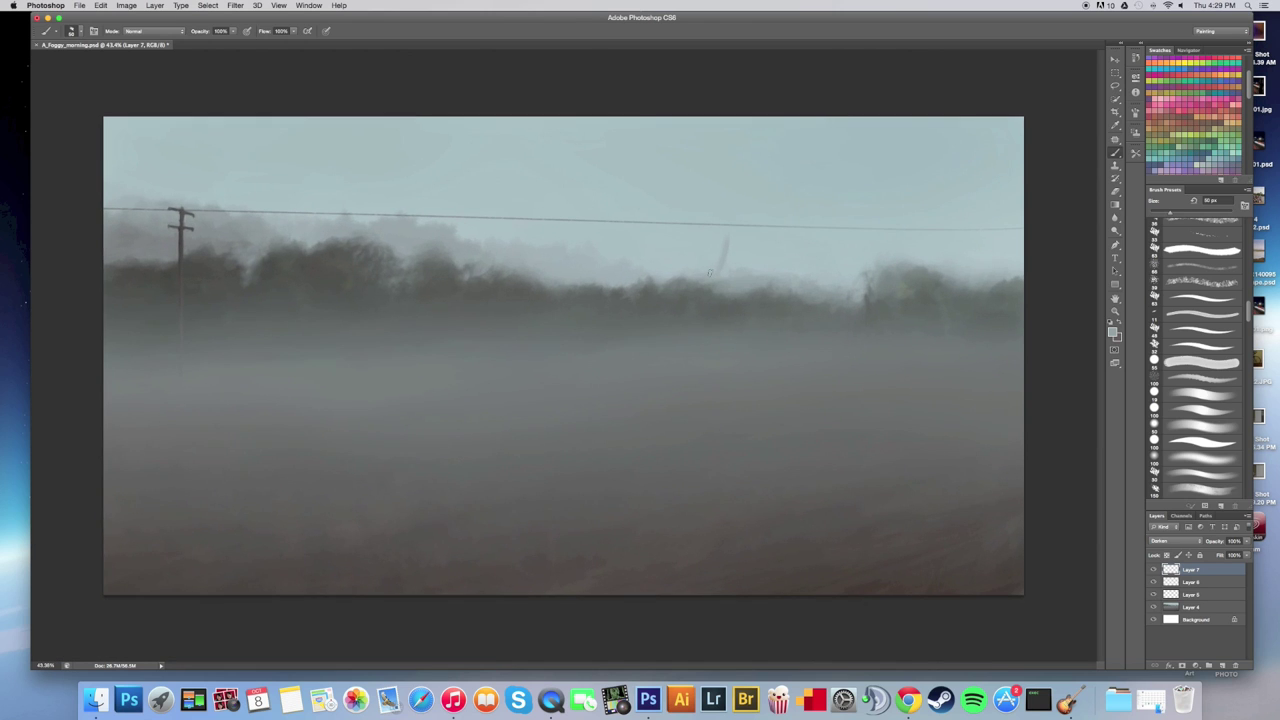
{"action": "left_click_drag", "start_coordinate": [729, 229], "coordinate": [715, 268]}
{"action": "left_click", "coordinate": [719, 244], "text": "alt"}
{"action": "left_click", "coordinate": [727, 241], "text": "alt"}
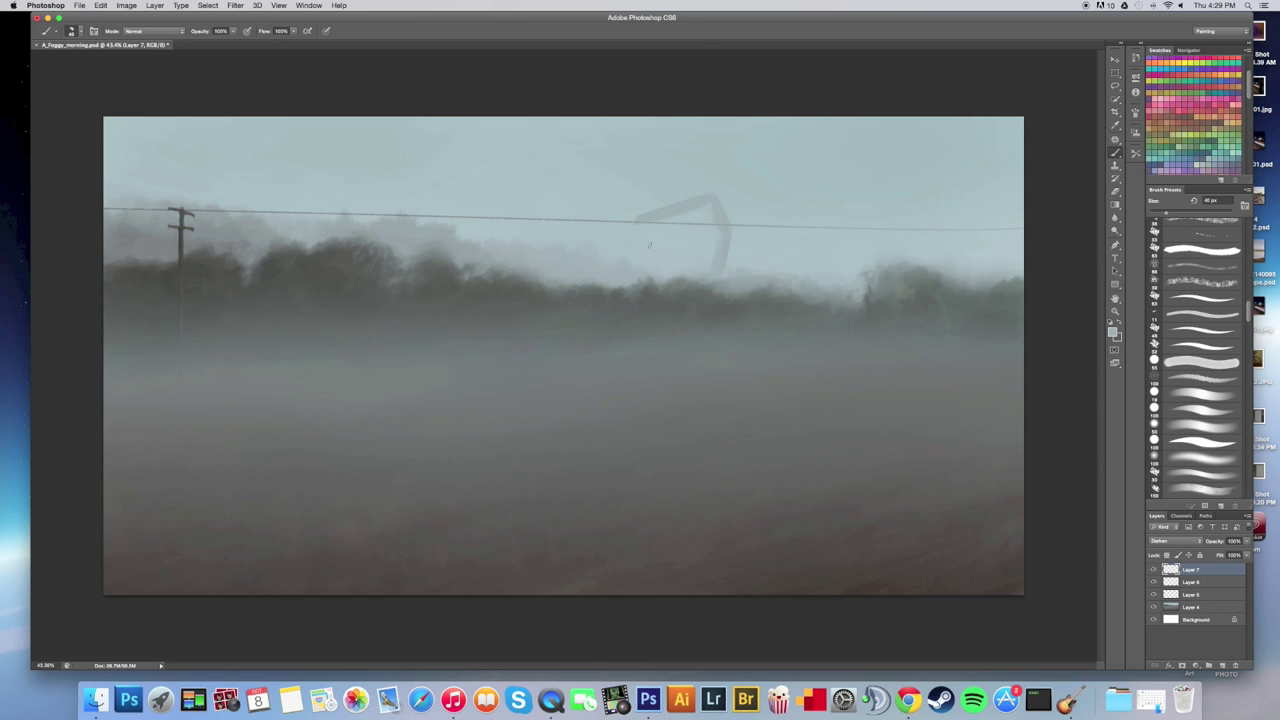
Paint the figure's blocky body mass joined to the leg's upper end and a faint second leg, varying the brush size.
{"action": "key", "text": "]"}
{"action": "left_click_drag", "start_coordinate": [626, 206], "coordinate": [640, 218]}
{"action": "key", "text": "bracketleft"}
{"action": "key", "text": "bracketright"}
{"action": "key", "text": "bracketright"}
{"action": "key", "text": "bracketright"}
{"action": "key", "text": "bracketright"}
{"action": "key", "text": "bracketright"}
{"action": "key", "text": "bracketright"}
{"action": "key", "text": "bracketright"}
{"action": "key", "text": "bracketleft"}
{"action": "key", "text": "bracketleft"}
{"action": "key", "text": "bracketleft"}
{"action": "key", "text": "bracketleft"}
{"action": "key", "text": "bracketleft"}
{"action": "key", "text": "bracketleft"}
{"action": "key", "text": "bracketleft"}
{"action": "key", "text": "bracketleft"}
{"action": "key", "text": "bracketleft"}
{"action": "key", "text": "bracketleft"}
{"action": "key", "text": "bracketright"}
{"action": "key", "text": "bracketright"}
{"action": "mouse_move", "coordinate": [592, 185]}
{"action": "left_mouse_down"}
{"action": "mouse_move", "coordinate": [634, 183]}
{"action": "mouse_move", "coordinate": [585, 186]}
{"action": "mouse_move", "coordinate": [619, 188]}
{"action": "left_mouse_up"}
{"action": "key", "text": "bracketleft"}
{"action": "key", "text": "bracketleft"}
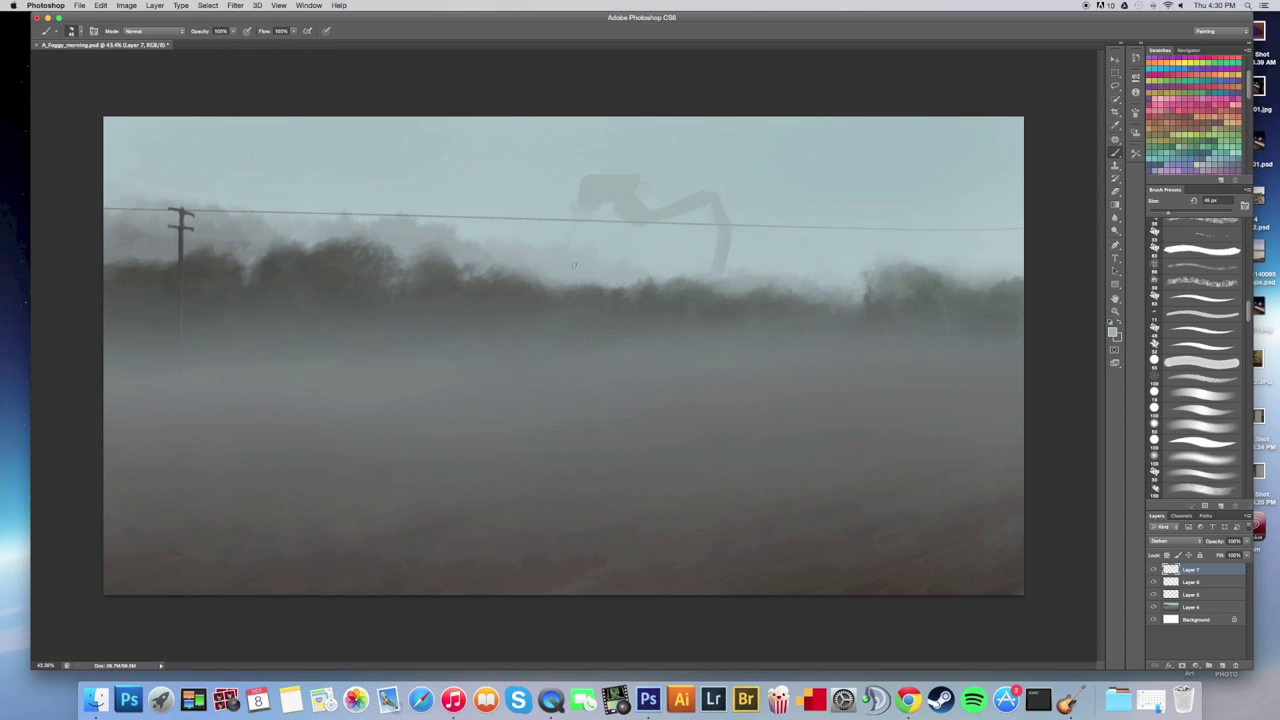
Rotate the painted figure clockwise by about 15 degrees, shift it slightly down and to the right, and apply the transform.
{"action": "left_click_drag", "start_coordinate": [630, 242], "coordinate": [830, 282]}
{"action": "key", "text": "super+t"}
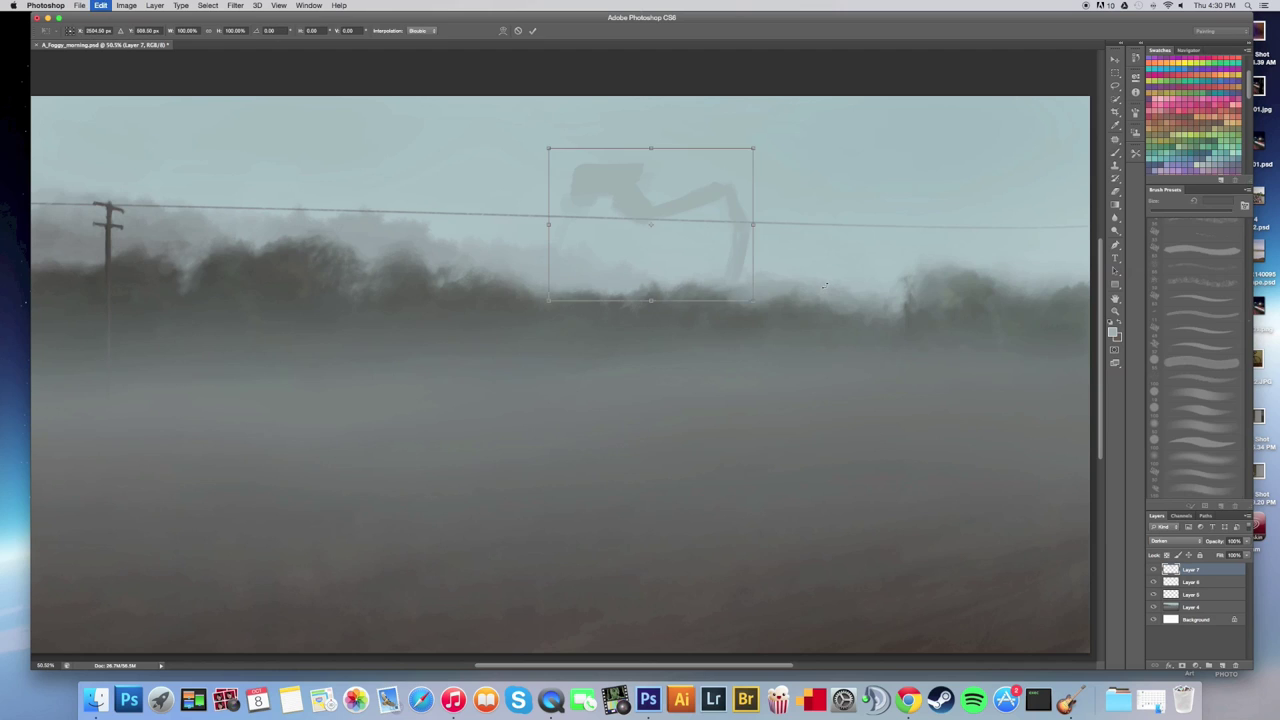
{"action": "left_click_drag", "start_coordinate": [826, 142], "coordinate": [849, 183]}
{"action": "mouse_move", "coordinate": [720, 209]}
{"action": "left_mouse_down"}
{"action": "mouse_move", "coordinate": [741, 234]}
{"action": "mouse_move", "coordinate": [770, 214]}
{"action": "left_mouse_up"}
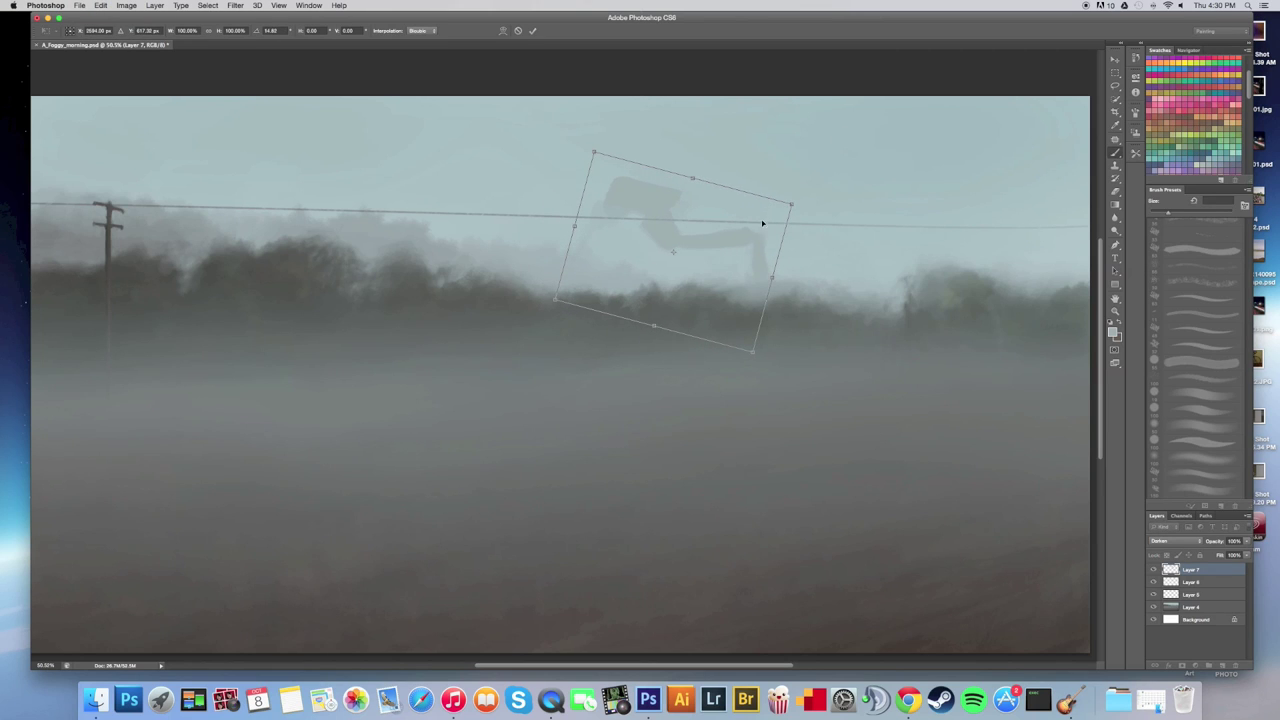
{"action": "key", "text": "Return"}
{"action": "key", "text": "b"}
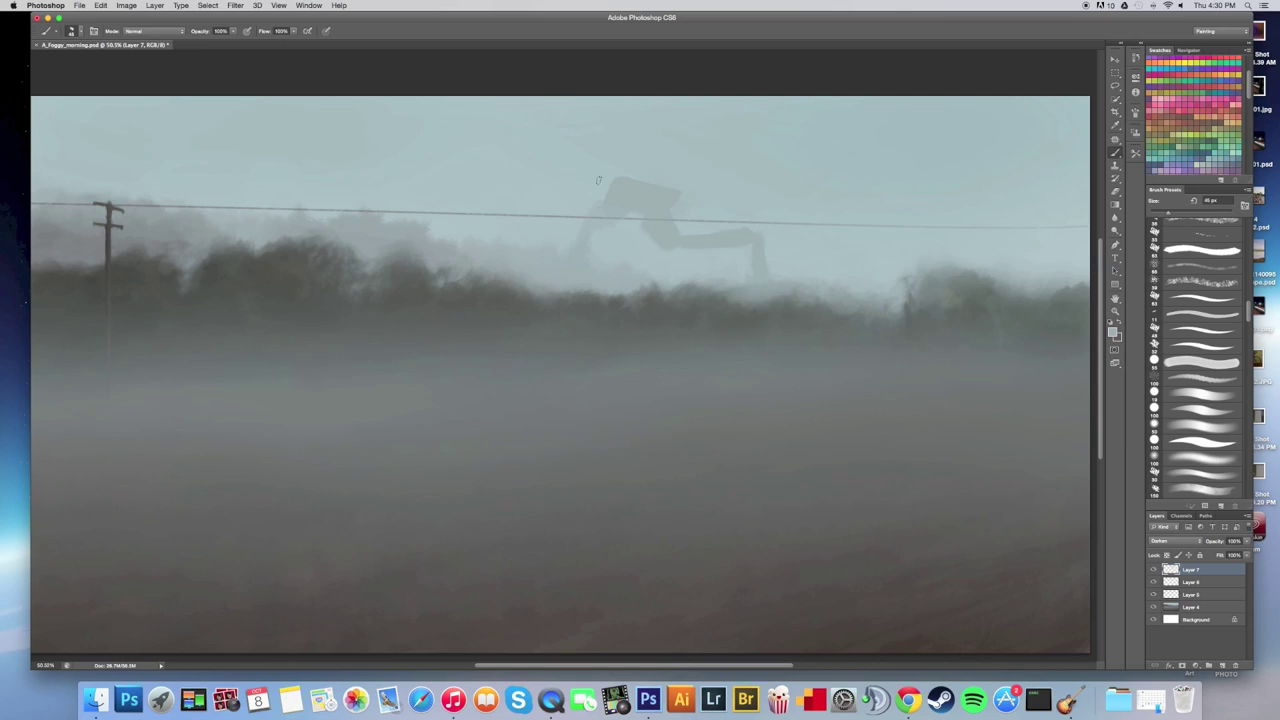
Paint the figure's front leg stretching forward and bending down toward the treetops.
{"action": "left_click_drag", "start_coordinate": [560, 225], "coordinate": [544, 237]}
{"action": "left_click_drag", "start_coordinate": [545, 234], "coordinate": [544, 233]}
{"action": "left_click", "coordinate": [603, 252], "text": "alt"}
{"action": "key", "text": "super+z"}
Paint the figure's raised torso above the hips and a long limb arching from its top down toward the power line.
{"action": "mouse_move", "coordinate": [677, 256]}
{"action": "left_mouse_down"}
{"action": "mouse_move", "coordinate": [652, 212]}
{"action": "mouse_move", "coordinate": [668, 244]}
{"action": "left_mouse_up"}
{"action": "key", "text": "super+z"}
{"action": "mouse_move", "coordinate": [622, 176]}
{"action": "left_mouse_down"}
{"action": "mouse_move", "coordinate": [603, 142]}
{"action": "mouse_move", "coordinate": [642, 152]}
{"action": "left_mouse_up"}
{"action": "mouse_move", "coordinate": [615, 136]}
{"action": "left_mouse_down"}
{"action": "mouse_move", "coordinate": [700, 163]}
{"action": "mouse_move", "coordinate": [736, 192]}
{"action": "left_mouse_up"}
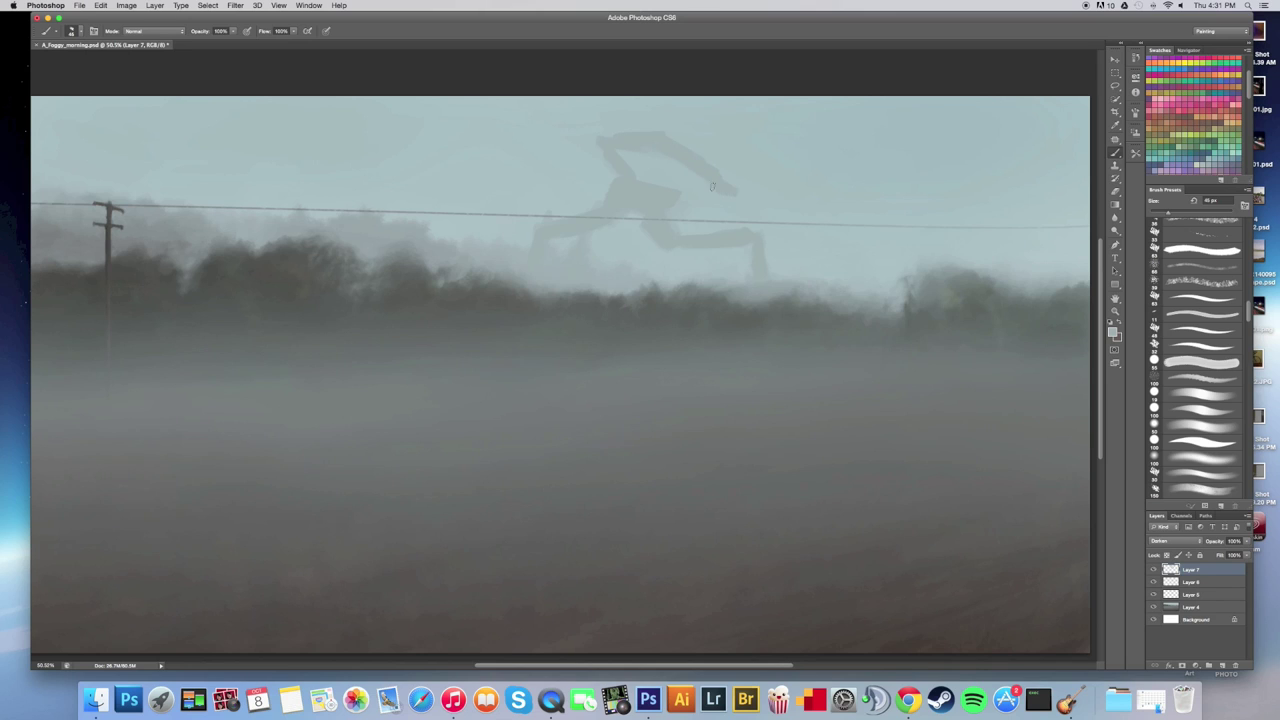
Paint the figure's head at the end of its neck, fill in its torso, and thicken the jagged limb behind its back.
{"action": "left_click_drag", "start_coordinate": [736, 188], "coordinate": [745, 207]}
{"action": "left_click_drag", "start_coordinate": [734, 201], "coordinate": [706, 186]}
{"action": "key", "text": "bracketright"}
{"action": "key", "text": "bracketright"}
{"action": "mouse_move", "coordinate": [624, 154]}
{"action": "left_mouse_down"}
{"action": "mouse_move", "coordinate": [683, 158]}
{"action": "mouse_move", "coordinate": [676, 183]}
{"action": "mouse_move", "coordinate": [698, 179]}
{"action": "mouse_move", "coordinate": [660, 165]}
{"action": "left_mouse_up"}
{"action": "key", "text": "bracketleft"}
{"action": "key", "text": "bracketleft"}
{"action": "left_click_drag", "start_coordinate": [594, 164], "coordinate": [599, 170]}
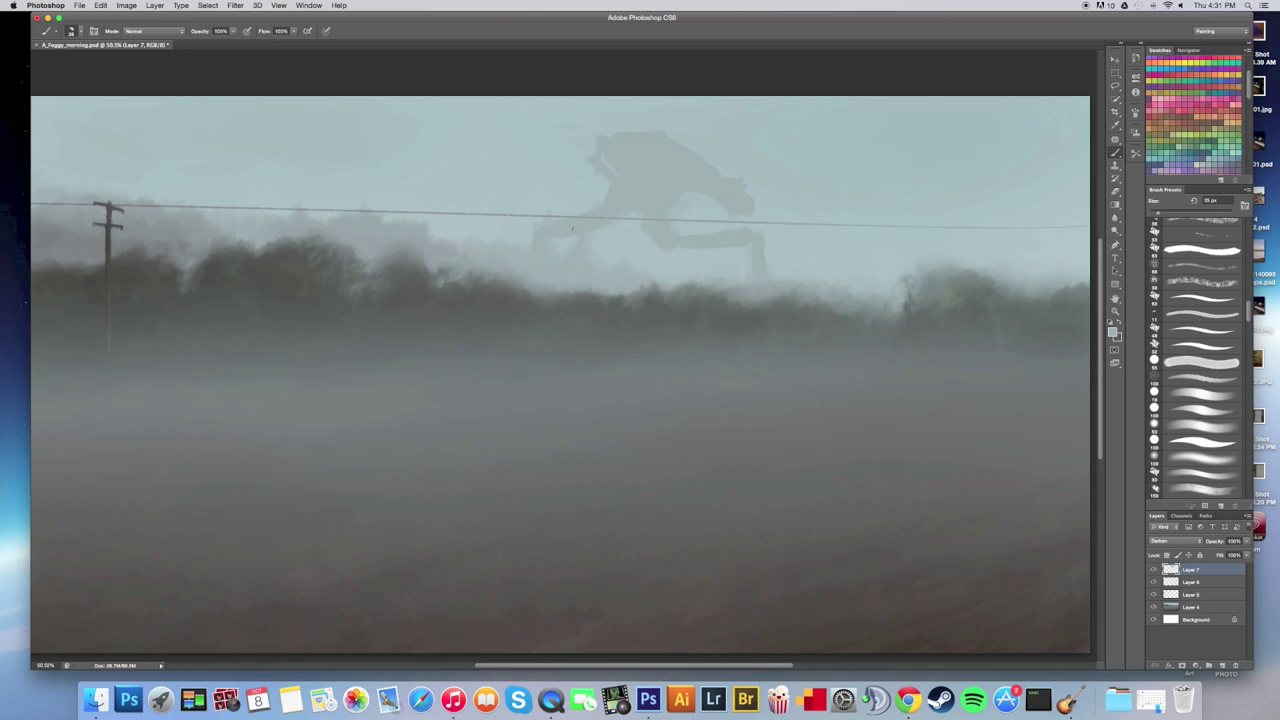
Paint thin strands under the figure's neck, a small spike on its back and fine lines along its rear leg with small brush sizes.
{"action": "key", "text": "bracketleft"}
{"action": "key", "text": "bracketleft"}
{"action": "key", "text": "bracketleft"}
{"action": "key", "text": "bracketleft"}
{"action": "key", "text": "bracketleft"}
{"action": "key", "text": "bracketleft"}
{"action": "key", "text": "bracketright"}
{"action": "key", "text": "bracketright"}
{"action": "key", "text": "bracketright"}
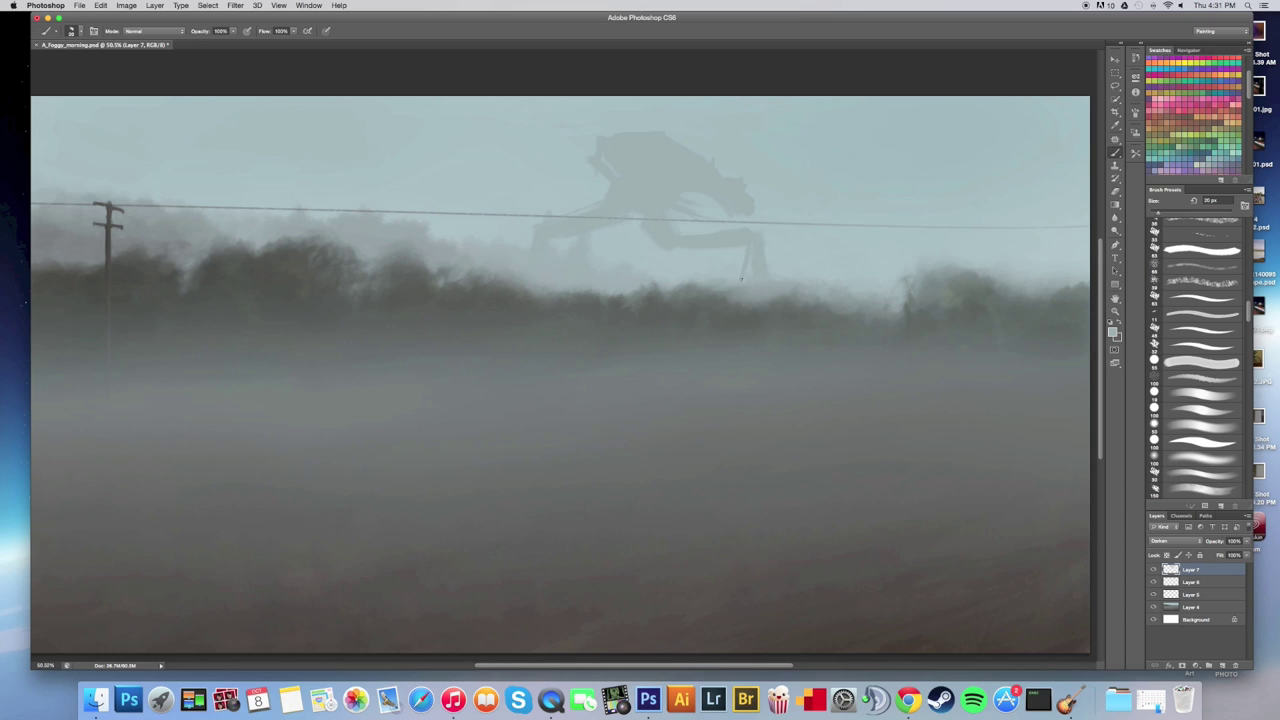
Add a layer mask to the figure's layer, Layer 7, and prepare a much smaller black brush for it.
{"action": "key", "text": "super+space"}
{"action": "left_click_drag", "start_coordinate": [767, 346], "coordinate": [672, 321]}
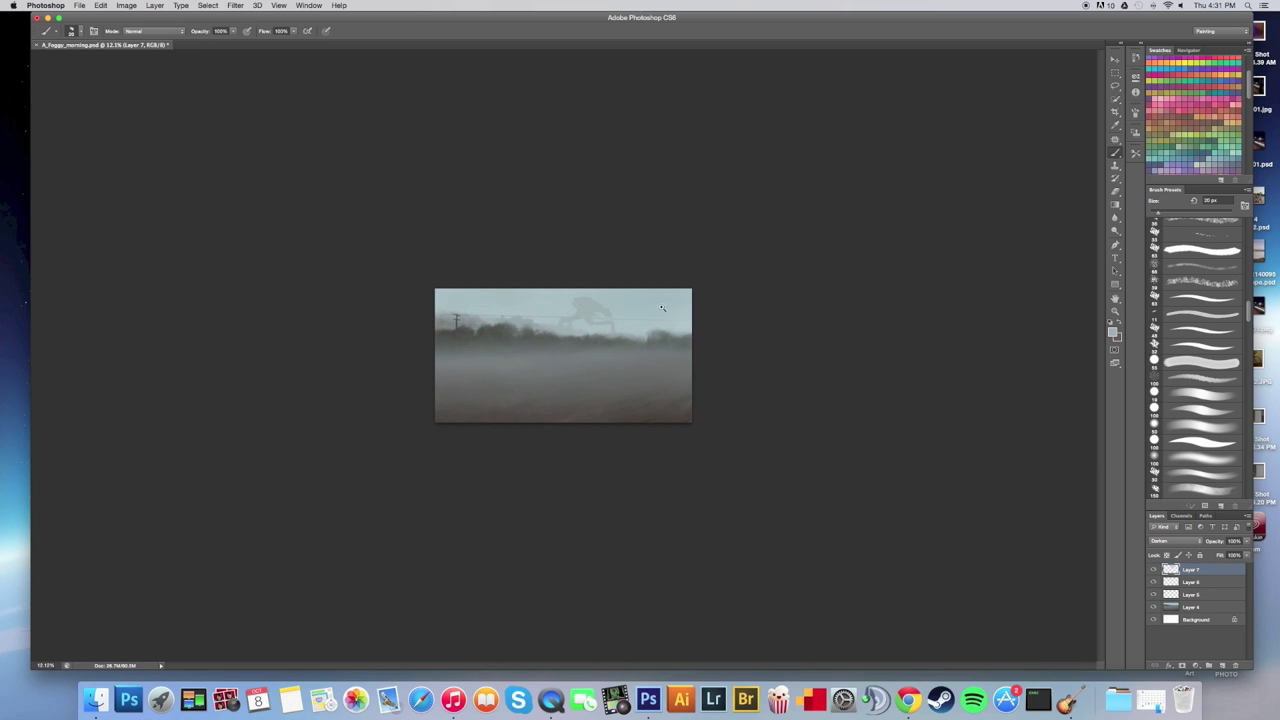
{"action": "left_click_drag", "start_coordinate": [590, 315], "coordinate": [679, 284]}
{"action": "left_click", "coordinate": [1182, 665]}
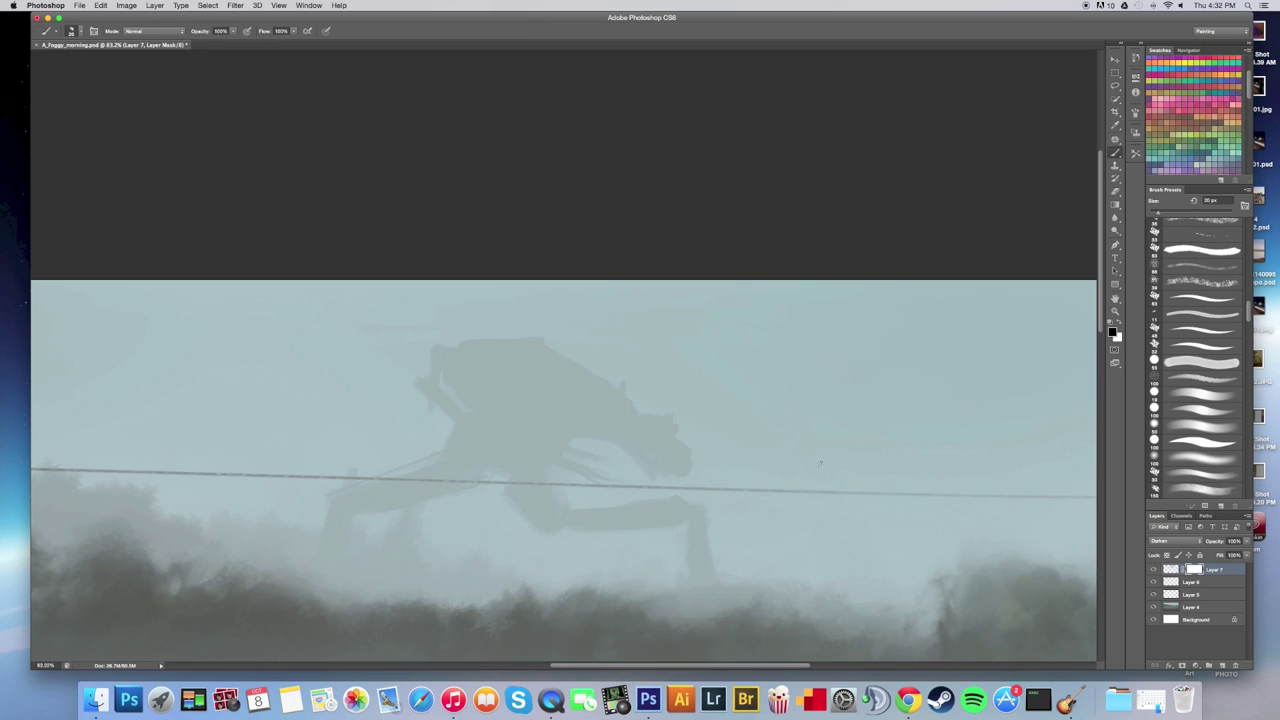
{"action": "key", "text": "super+space"}
{"action": "left_click_drag", "start_coordinate": [640, 463], "coordinate": [760, 463]}
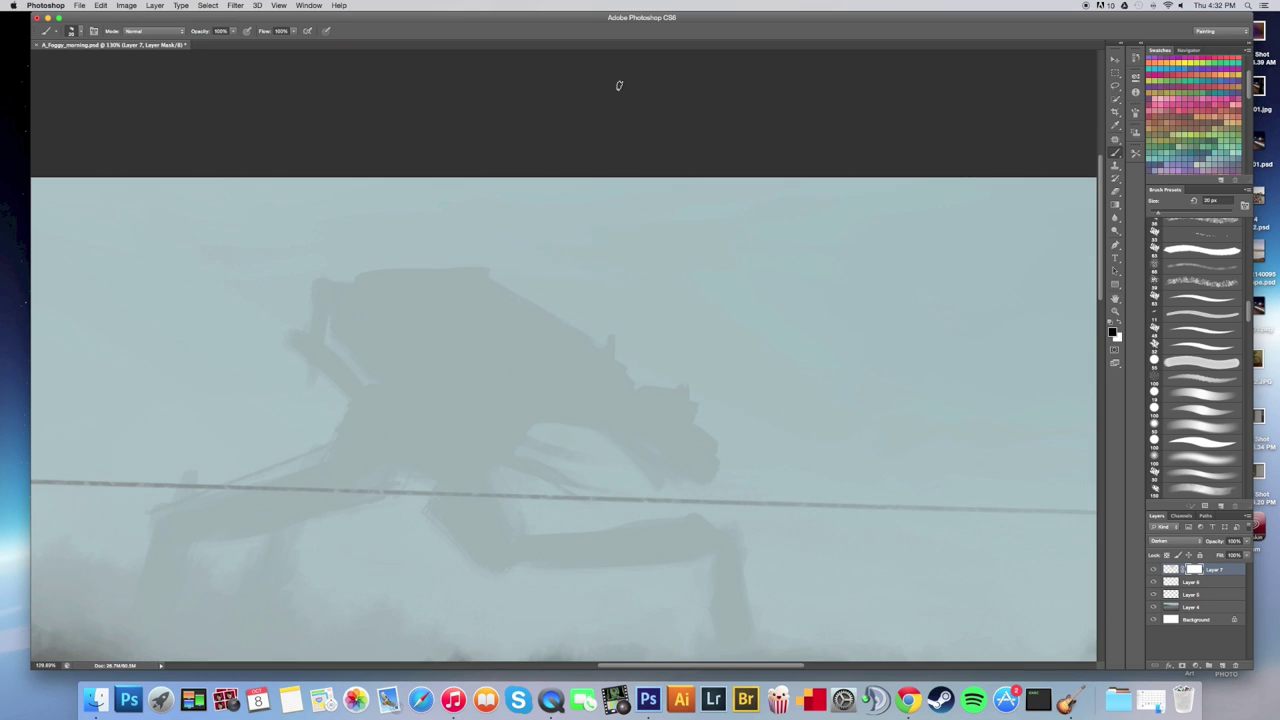
{"action": "key", "text": "bracketleft"}
{"action": "key", "text": "bracketleft"}
{"action": "key", "text": "bracketleft"}
{"action": "key", "text": "bracketleft"}
{"action": "key", "text": "bracketleft"}
{"action": "key", "text": "bracketleft"}
{"action": "key", "text": "x"}
{"action": "key", "text": "x"}
Lasso the area beneath the figure's neck, between the chest and the underside of the head.
{"action": "left_click", "coordinate": [1115, 85]}
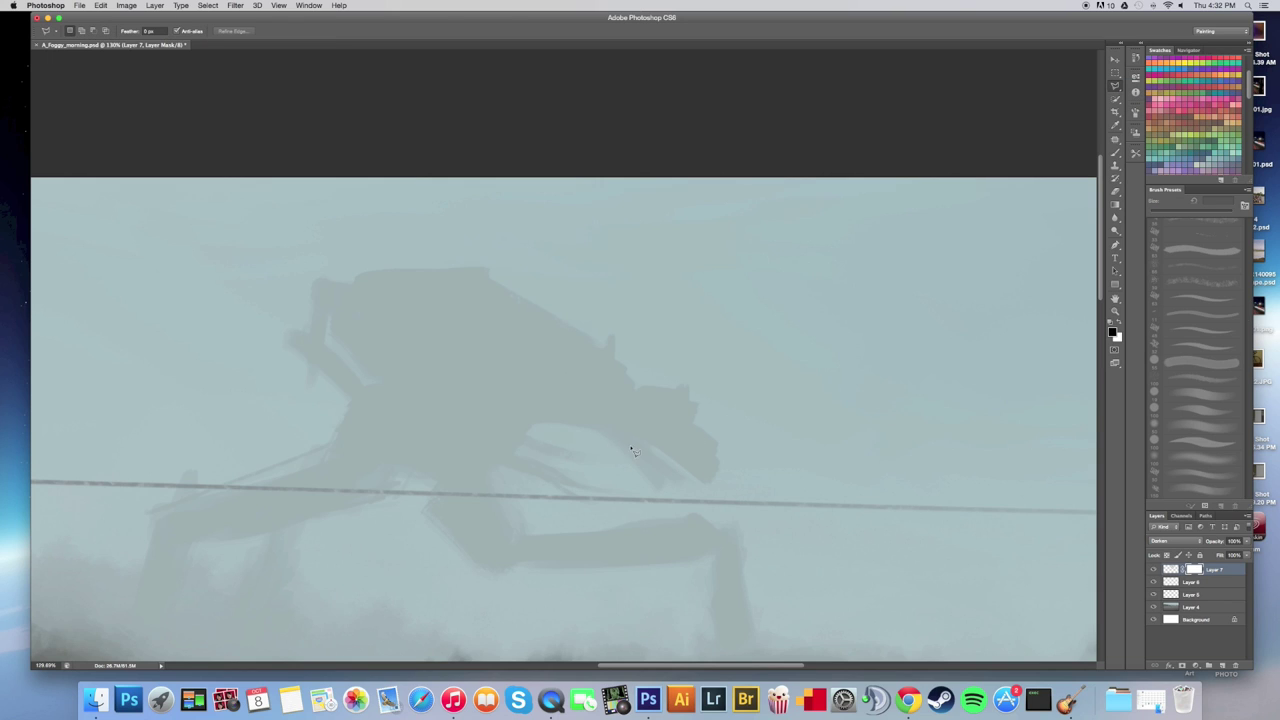
{"action": "mouse_move", "coordinate": [623, 445]}
{"action": "left_mouse_down"}
{"action": "mouse_move", "coordinate": [683, 495]}
{"action": "mouse_move", "coordinate": [609, 478]}
{"action": "mouse_move", "coordinate": [606, 457]}
{"action": "mouse_move", "coordinate": [579, 473]}
{"action": "mouse_move", "coordinate": [523, 450]}
{"action": "mouse_move", "coordinate": [588, 469]}
{"action": "mouse_move", "coordinate": [539, 466]}
{"action": "mouse_move", "coordinate": [529, 449]}
{"action": "mouse_move", "coordinate": [600, 464]}
{"action": "left_mouse_up"}
{"action": "left_click", "coordinate": [533, 437]}
{"action": "double_click", "coordinate": [603, 450]}
Switch to GarageBand to check the audio track, and return to Photoshop.
{"action": "left_click", "coordinate": [1183, 698]}
{"action": "left_click", "coordinate": [1070, 700]}
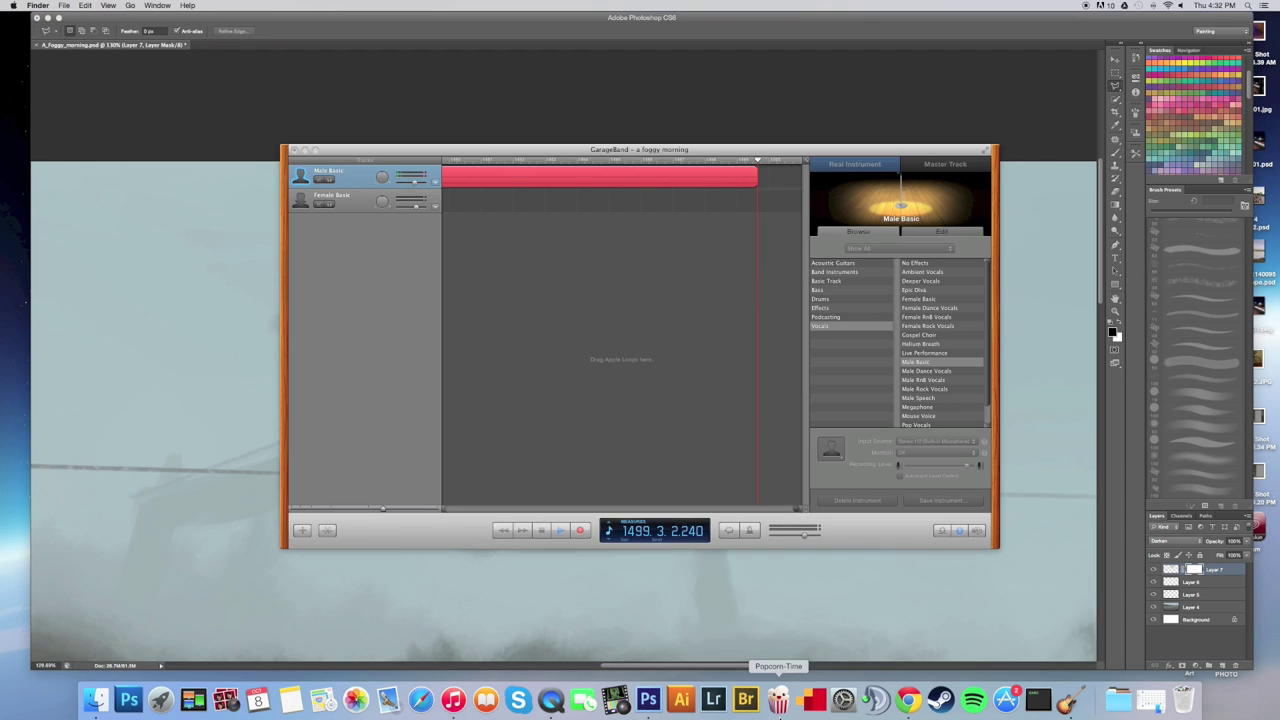
{"action": "left_click", "coordinate": [776, 74]}
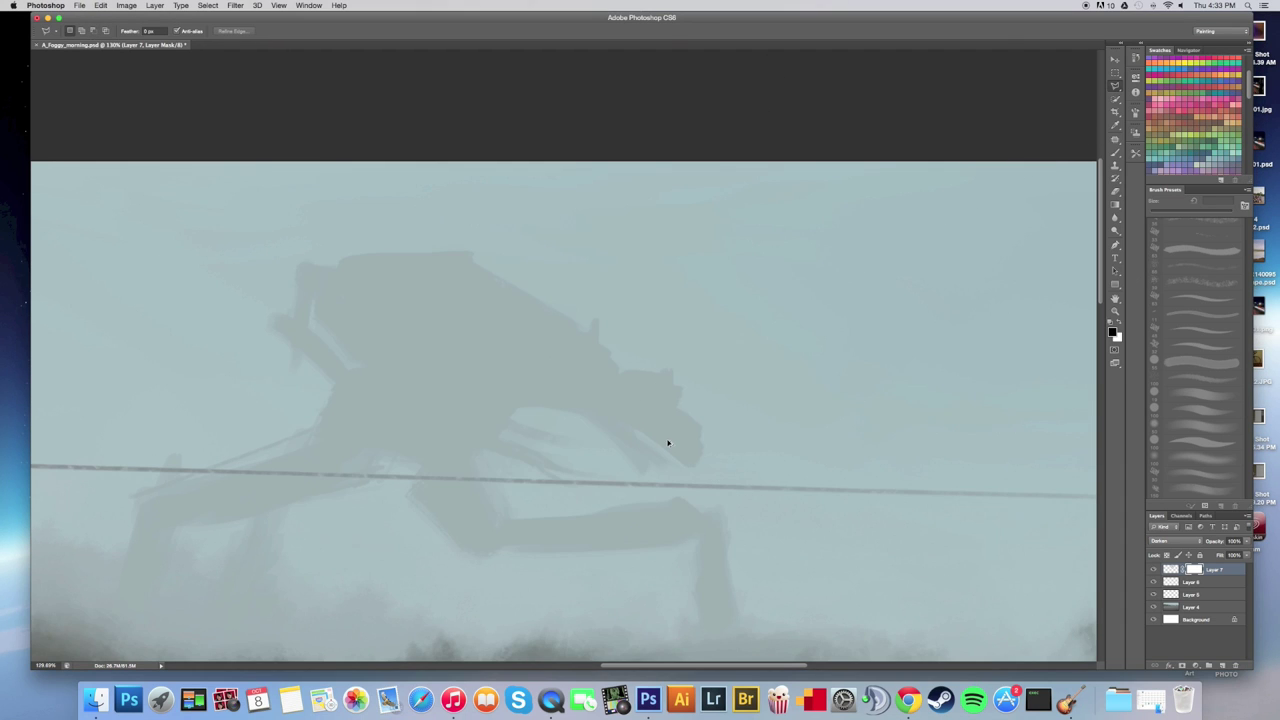
Mask out the painted area inside the selection under the neck with a larger brush, and clear the selection.
{"action": "key", "text": "b"}
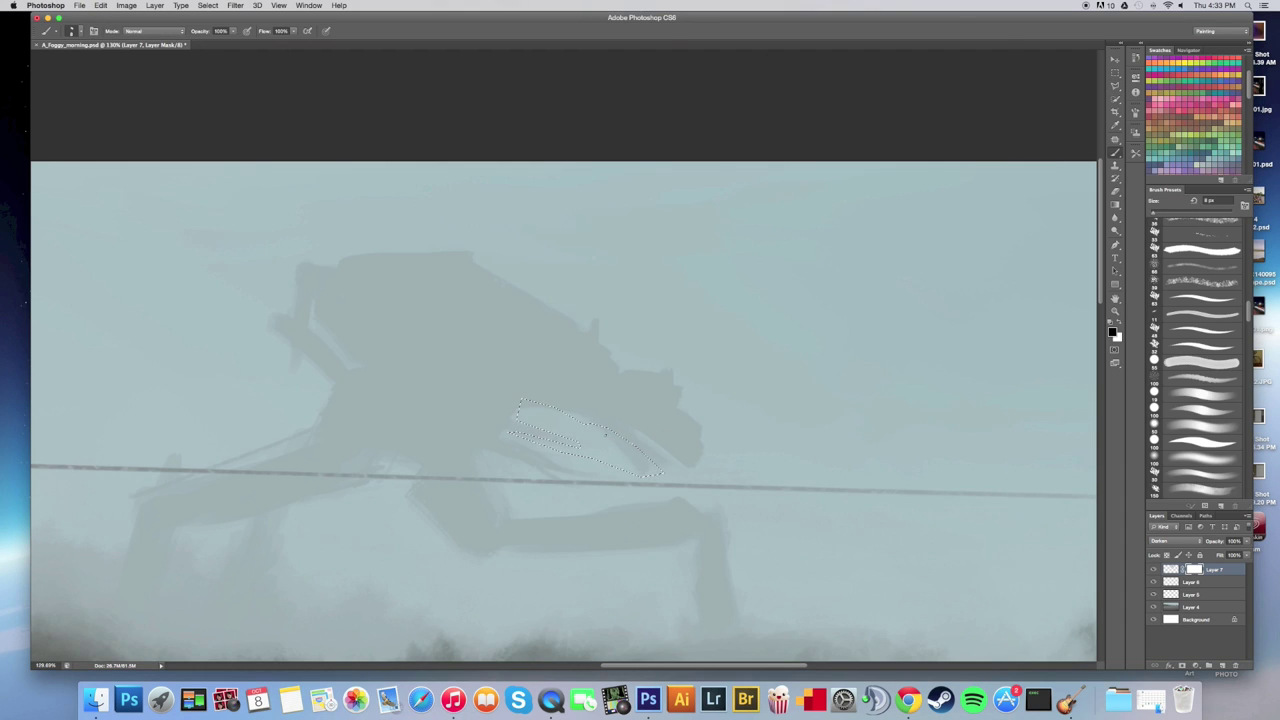
{"action": "key", "text": "]"}
{"action": "key", "text": "]"}
{"action": "key", "text": "]"}
{"action": "key", "text": "]"}
{"action": "key", "text": "]"}
{"action": "key", "text": "]"}
{"action": "key", "text": "]"}
{"action": "key", "text": "]"}
{"action": "mouse_move", "coordinate": [606, 429]}
{"action": "left_mouse_down"}
{"action": "mouse_move", "coordinate": [617, 443]}
{"action": "mouse_move", "coordinate": [600, 437]}
{"action": "left_mouse_up"}
{"action": "key", "text": "super+d"}
{"action": "left_click_drag", "start_coordinate": [637, 469], "coordinate": [556, 480]}
{"action": "scroll", "coordinate": [557, 481], "scroll_direction": "up", "scroll_amount": 5}
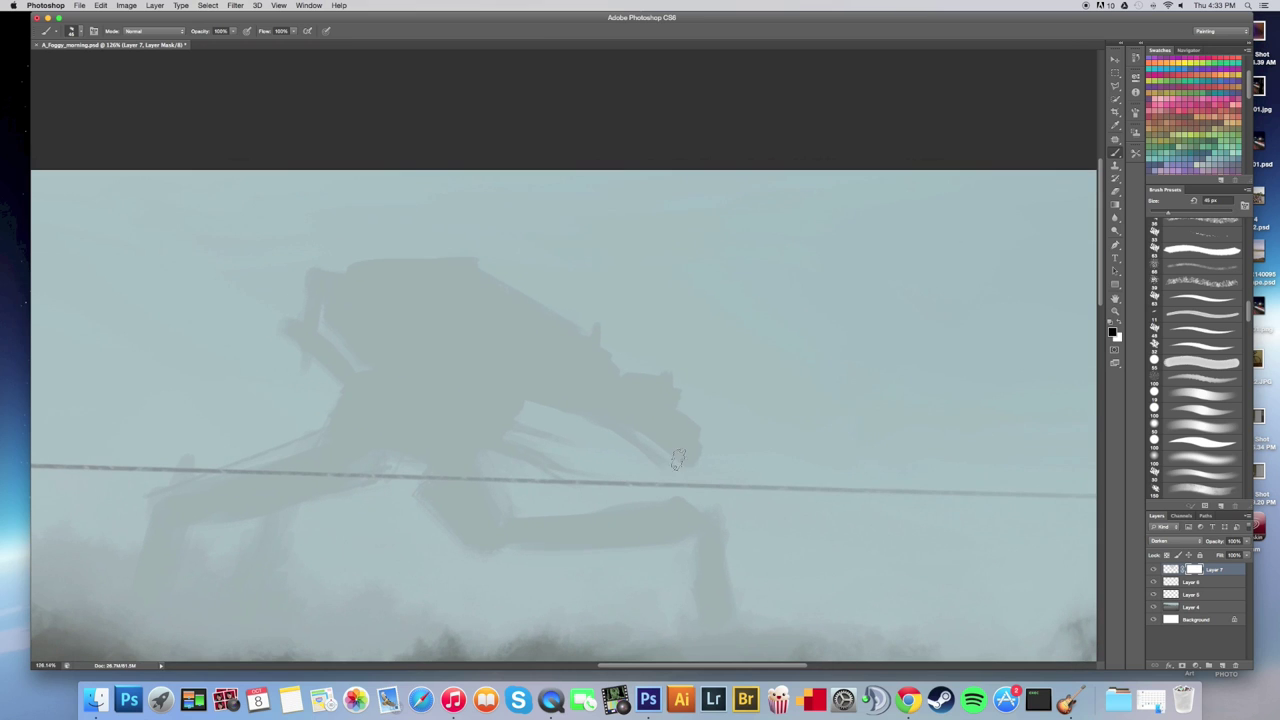
{"action": "left_click", "coordinate": [1116, 86]}
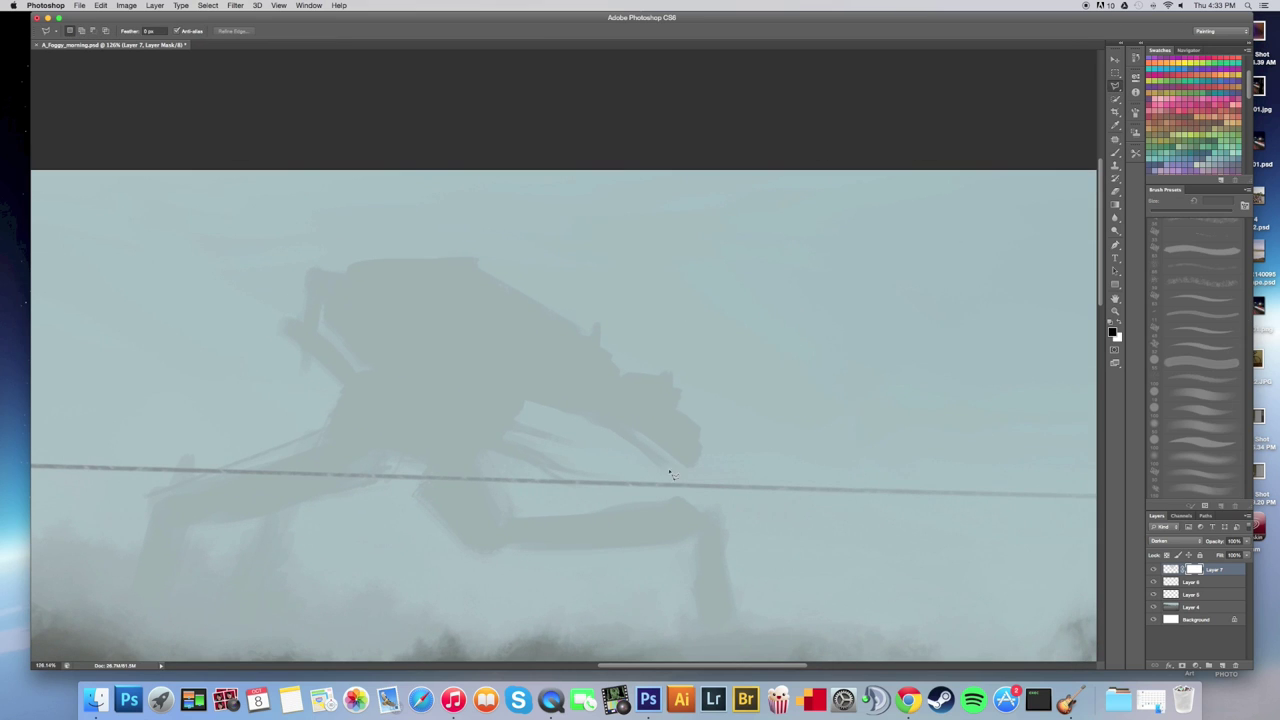
{"action": "left_click_drag", "start_coordinate": [612, 436], "coordinate": [610, 458]}
{"action": "mouse_move", "coordinate": [714, 472]}
{"action": "left_mouse_down"}
{"action": "mouse_move", "coordinate": [737, 425]}
{"action": "mouse_move", "coordinate": [774, 425]}
{"action": "mouse_move", "coordinate": [781, 441]}
{"action": "mouse_move", "coordinate": [722, 475]}
{"action": "mouse_move", "coordinate": [701, 444]}
{"action": "left_mouse_up"}
{"action": "left_click", "coordinate": [741, 259]}
{"action": "left_click", "coordinate": [1116, 152]}
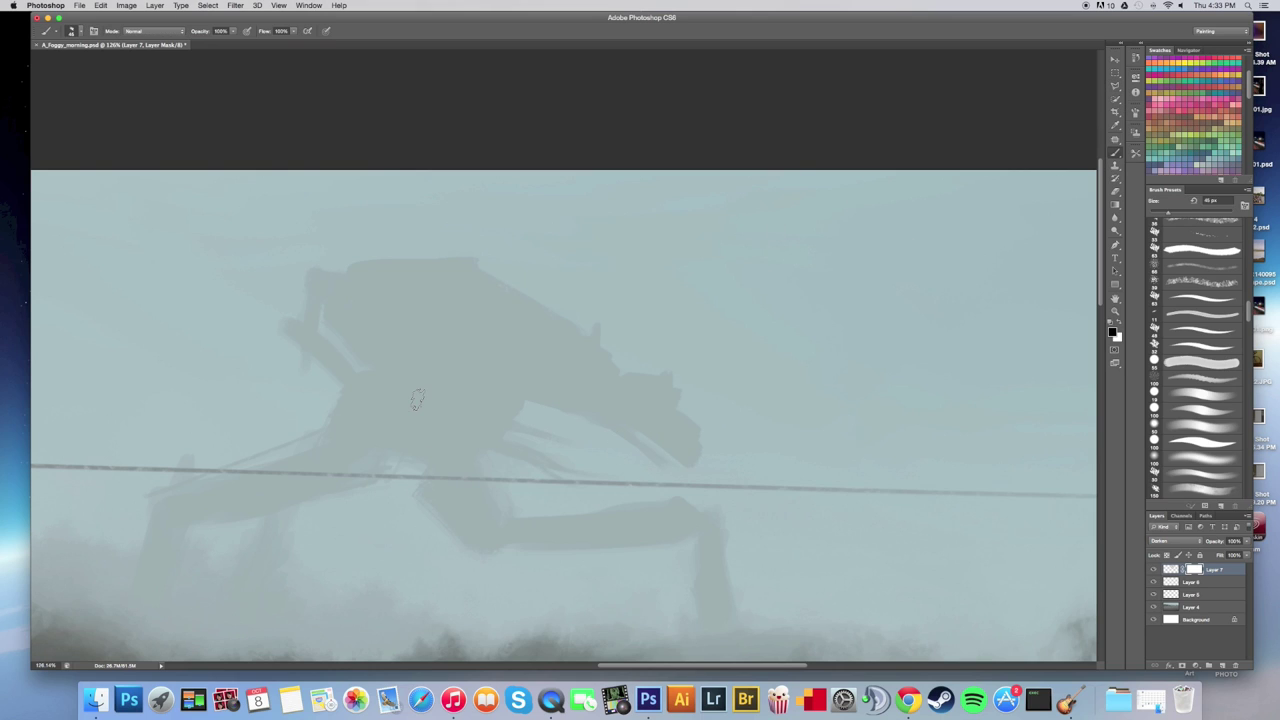
Carve a narrow slit between the torso and the limb behind its back on the mask, and trim the strands under the neck.
{"action": "key", "text": "bracketleft"}
{"action": "key", "text": "bracketleft"}
{"action": "key", "text": "bracketleft"}
{"action": "key", "text": "bracketleft"}
{"action": "key", "text": "bracketleft"}
{"action": "key", "text": "bracketright"}
{"action": "key", "text": "bracketleft"}
{"action": "key", "text": "bracketleft"}
{"action": "key", "text": "bracketleft"}
{"action": "key", "text": "bracketright"}
{"action": "key", "text": "bracketright"}
{"action": "left_click_drag", "start_coordinate": [519, 441], "coordinate": [545, 460]}
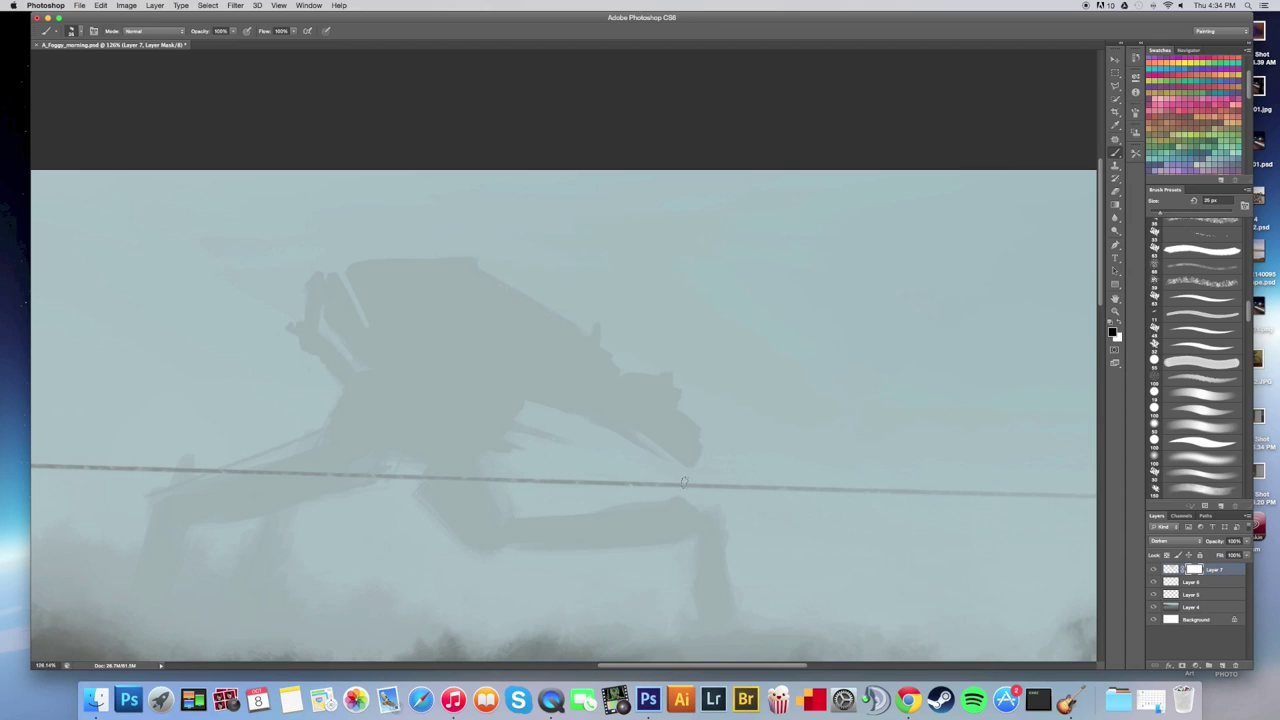
Trim the front of the figure's head on the mask and cut a small notch at the muzzle tip.
{"action": "left_click_drag", "start_coordinate": [682, 410], "coordinate": [700, 462]}
{"action": "key", "text": "bracketleft"}
{"action": "key", "text": "bracketleft"}
{"action": "key", "text": "bracketleft"}
{"action": "key", "text": "bracketleft"}
{"action": "left_click_drag", "start_coordinate": [764, 353], "coordinate": [723, 296]}
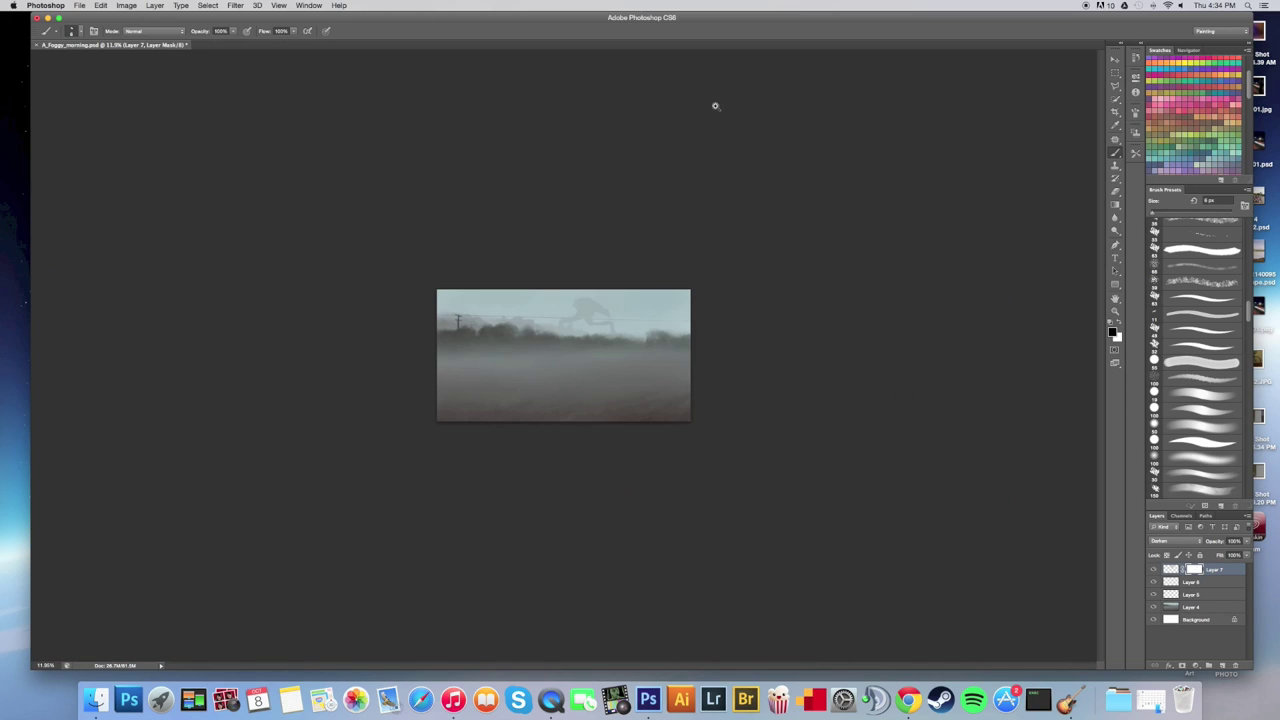
{"action": "scroll", "coordinate": [734, 258], "scroll_direction": "up", "scroll_amount": 5}
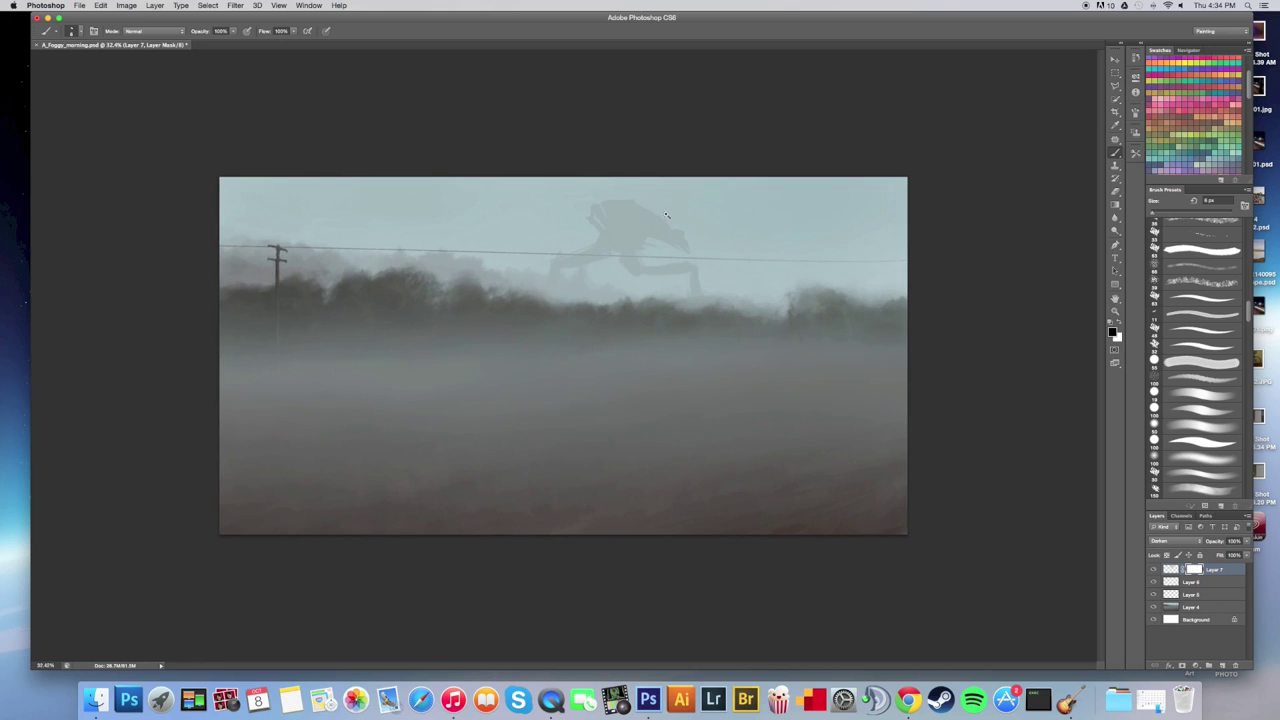
{"action": "scroll", "coordinate": [659, 246], "scroll_direction": "up", "scroll_amount": 5}
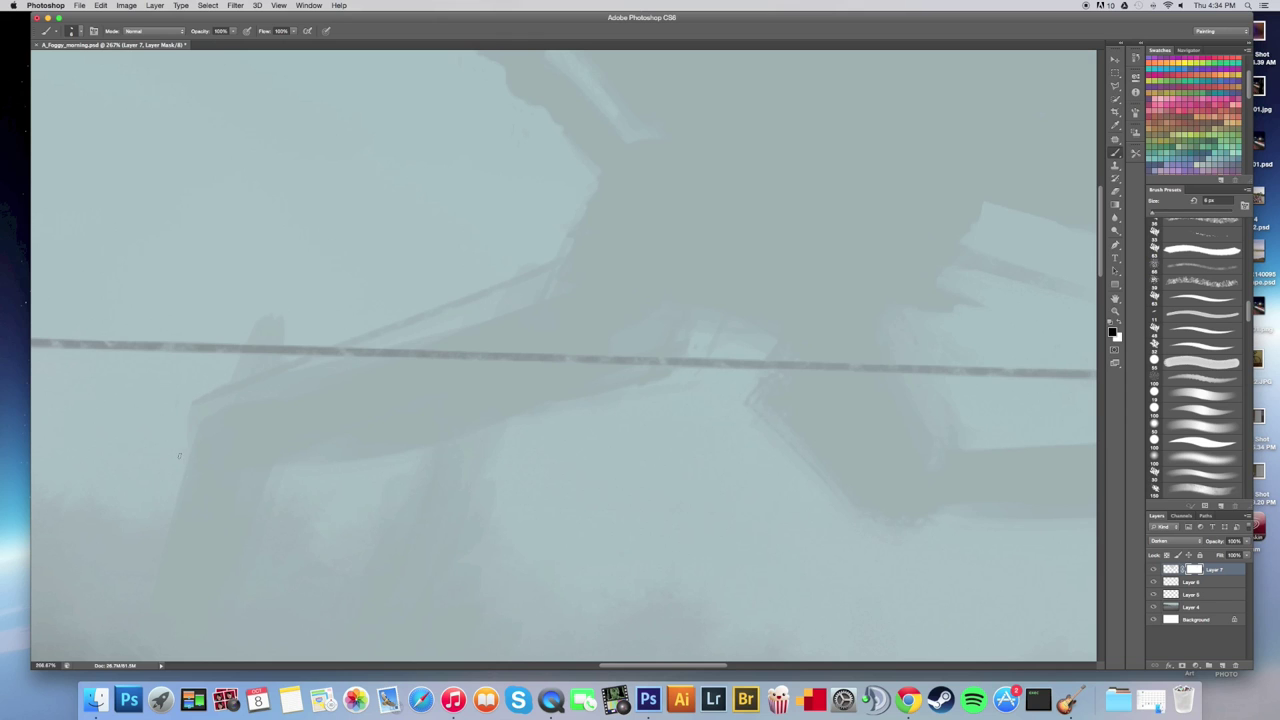
{"action": "scroll", "coordinate": [426, 364], "scroll_direction": "down", "scroll_amount": 8}
{"action": "scroll", "coordinate": [879, 412], "scroll_direction": "up", "scroll_amount": 4}
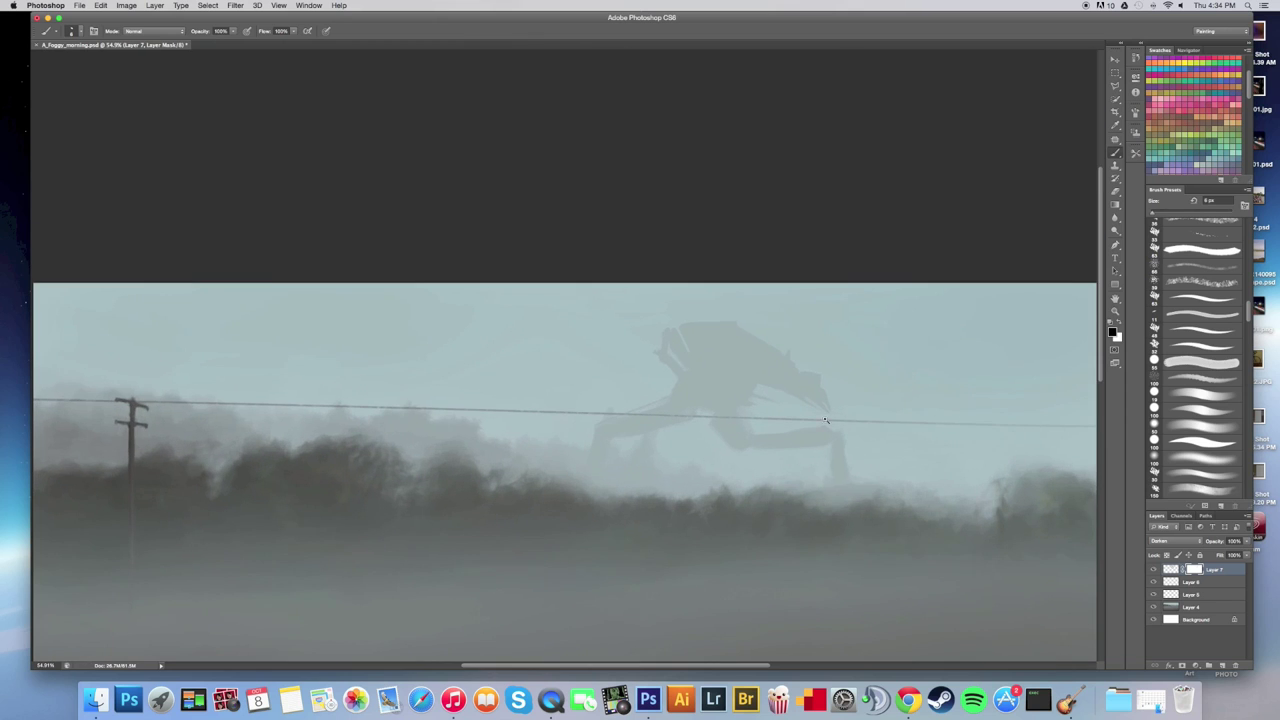
{"action": "scroll", "coordinate": [879, 412], "scroll_direction": "up", "scroll_amount": 3}
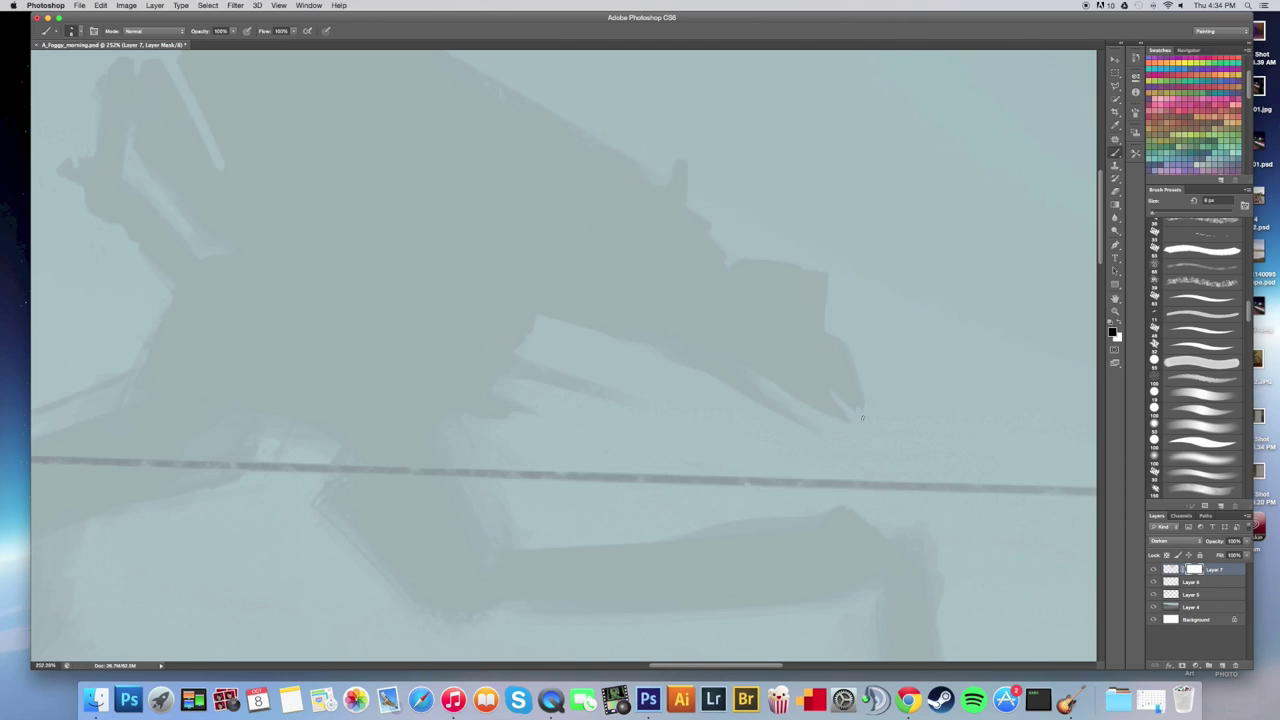
Mask the head's front edge into a straight vertical cut ending in a pointed tip, varying the brush size.
{"action": "mouse_move", "coordinate": [856, 374]}
{"action": "left_mouse_down"}
{"action": "mouse_move", "coordinate": [840, 427]}
{"action": "mouse_move", "coordinate": [812, 426]}
{"action": "mouse_move", "coordinate": [901, 423]}
{"action": "mouse_move", "coordinate": [962, 268]}
{"action": "left_mouse_up"}
{"action": "key", "text": "super+space"}
{"action": "key", "text": "super+space"}
{"action": "key", "text": "]"}
{"action": "key", "text": "]"}
{"action": "key", "text": "]"}
{"action": "key", "text": "]"}
{"action": "key", "text": "]"}
{"action": "mouse_move", "coordinate": [888, 380]}
{"action": "left_mouse_down"}
{"action": "mouse_move", "coordinate": [880, 411]}
{"action": "mouse_move", "coordinate": [871, 406]}
{"action": "left_mouse_up"}
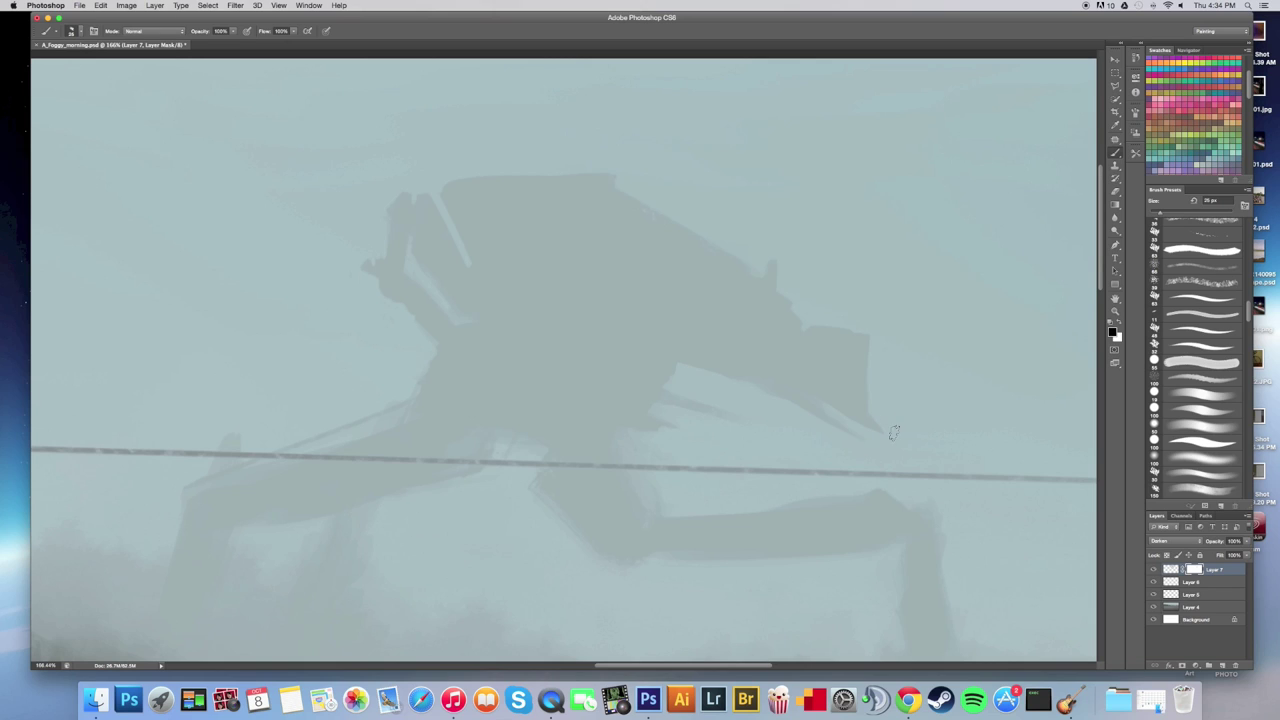
{"action": "key", "text": "bracketleft"}
{"action": "key", "text": "bracketleft"}
{"action": "key", "text": "bracketleft"}
{"action": "mouse_move", "coordinate": [926, 414]}
{"action": "left_mouse_down"}
{"action": "mouse_move", "coordinate": [866, 420]}
{"action": "mouse_move", "coordinate": [911, 405]}
{"action": "left_mouse_up"}
Examine how the figure reads against the foggy sky in the whole composition.
{"action": "key", "text": "super+space"}
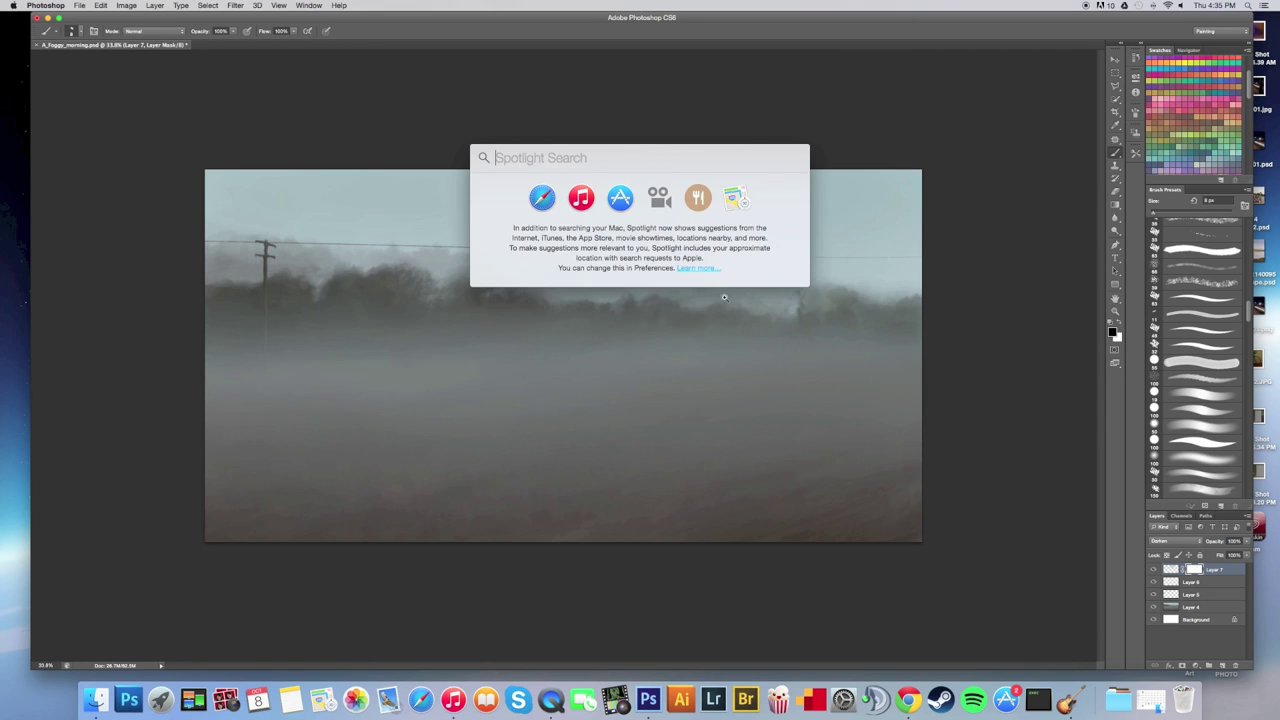
{"action": "left_click_drag", "start_coordinate": [709, 343], "coordinate": [786, 306]}
{"action": "left_click_drag", "start_coordinate": [783, 443], "coordinate": [775, 625]}
{"action": "left_click_drag", "start_coordinate": [754, 392], "coordinate": [809, 331]}
{"action": "mouse_move", "coordinate": [737, 415]}
{"action": "left_mouse_down"}
{"action": "mouse_move", "coordinate": [612, 461]}
{"action": "mouse_move", "coordinate": [680, 400]}
{"action": "mouse_move", "coordinate": [661, 282]}
{"action": "left_mouse_up"}
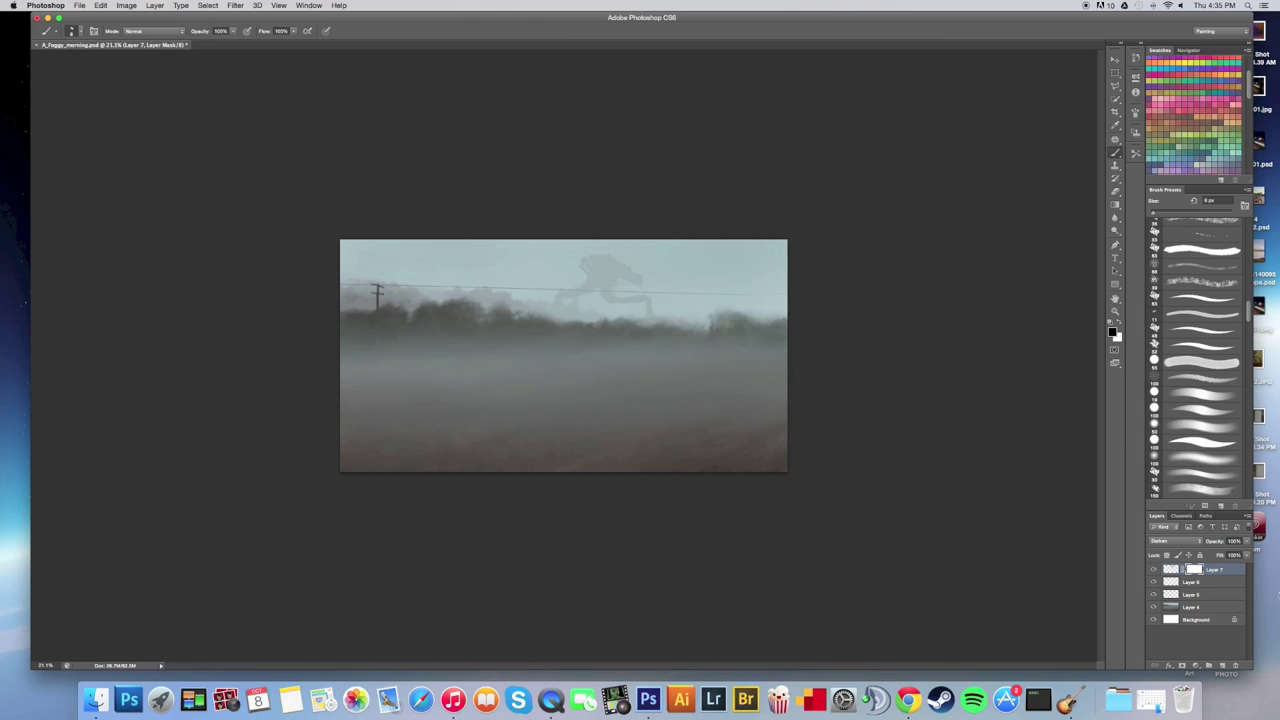
{"action": "left_click", "coordinate": [1247, 543]}
{"action": "left_click", "coordinate": [1247, 543]}
{"action": "left_click_drag", "start_coordinate": [662, 316], "coordinate": [710, 309]}
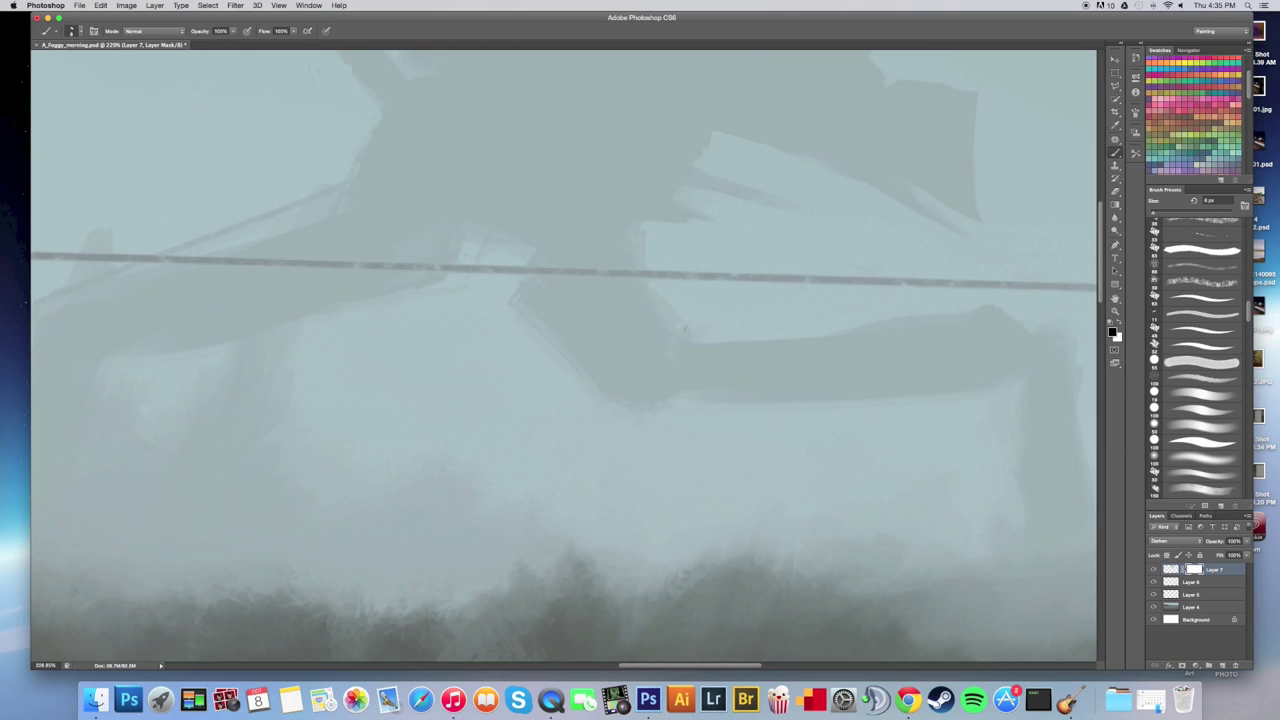
Refine the rear edge of the front thigh and the gap beneath the hips on the mask.
{"action": "left_click_drag", "start_coordinate": [532, 297], "coordinate": [569, 349]}
{"action": "key", "text": "super+space"}
{"action": "mouse_move", "coordinate": [511, 281]}
{"action": "left_mouse_down"}
{"action": "mouse_move", "coordinate": [455, 283]}
{"action": "mouse_move", "coordinate": [503, 283]}
{"action": "left_mouse_up"}
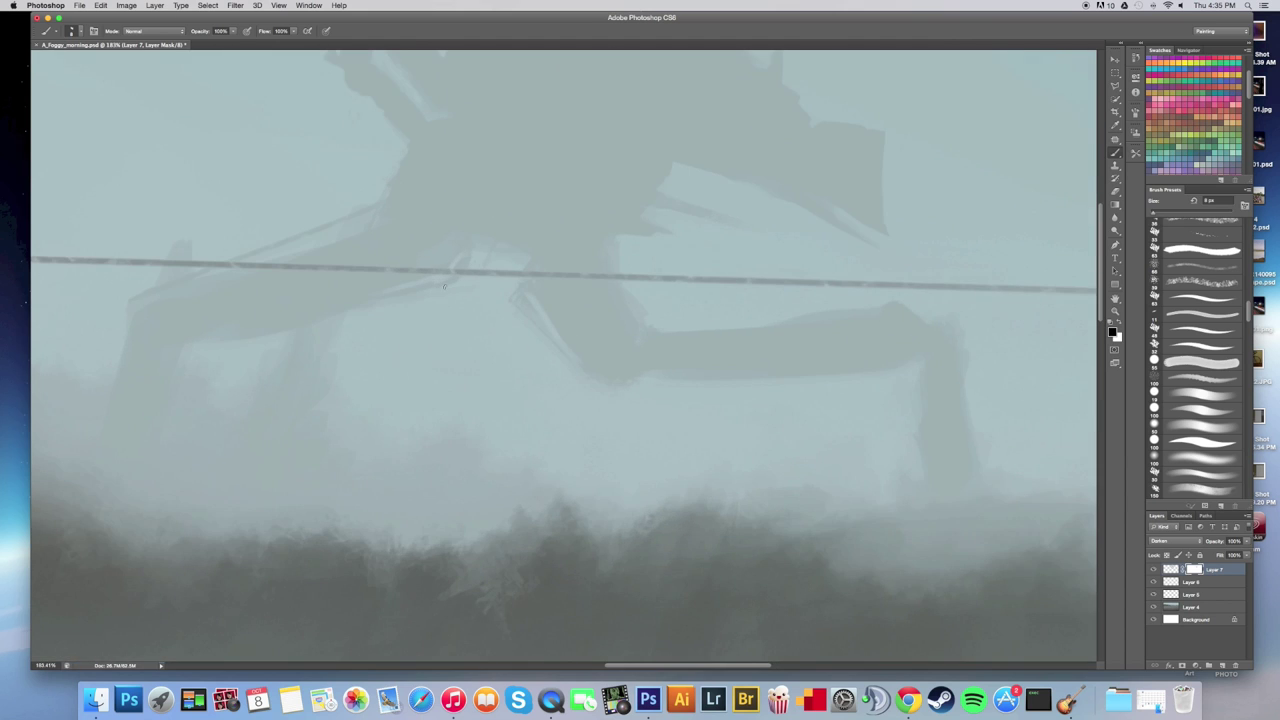
Switch from the mask to the figure layer's own pixels, and undo the last brush stroke.
{"action": "key", "text": "x"}
{"action": "left_click", "coordinate": [1171, 569]}
{"action": "key", "text": "super+space"}
{"action": "left_click_drag", "start_coordinate": [734, 247], "coordinate": [696, 257]}
{"action": "left_click_drag", "start_coordinate": [634, 378], "coordinate": [590, 386]}
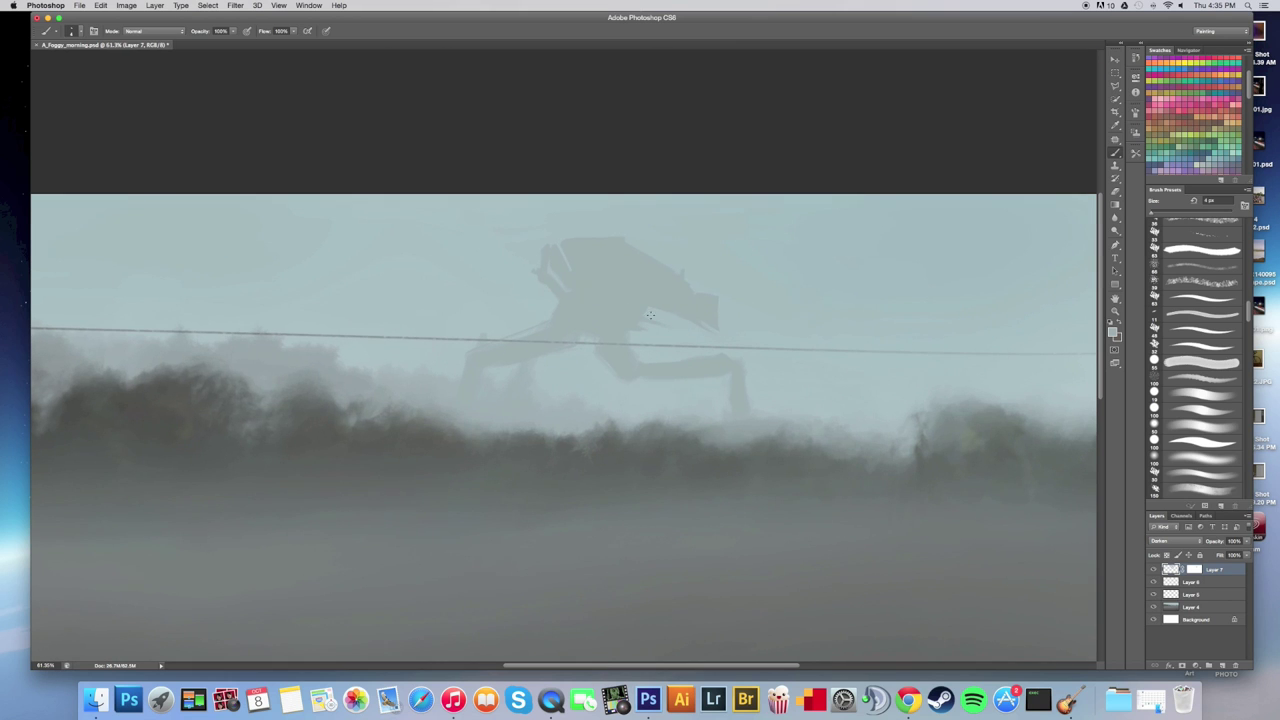
{"action": "left_click_drag", "start_coordinate": [677, 325], "coordinate": [742, 310], "text": "super"}
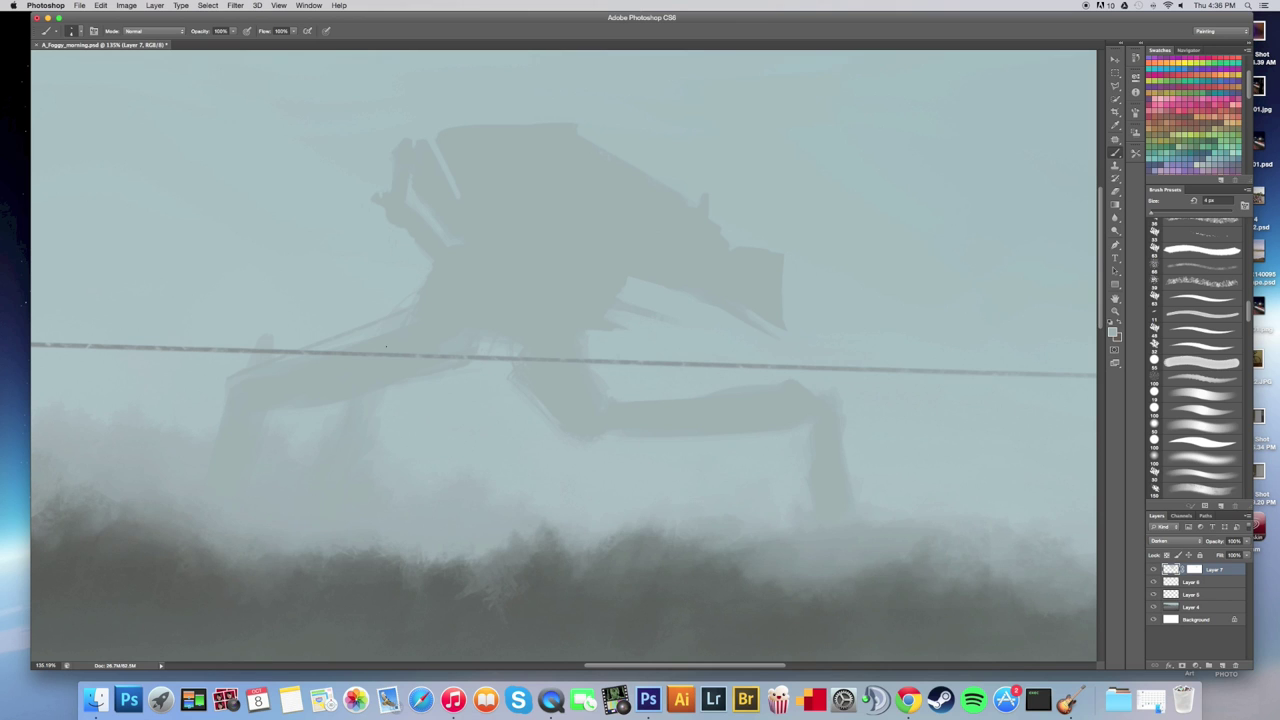
{"action": "mouse_move", "coordinate": [519, 385]}
{"action": "left_mouse_down", "text": "super"}
{"action": "mouse_move", "coordinate": [477, 403]}
{"action": "mouse_move", "coordinate": [565, 418]}
{"action": "left_mouse_up", "text": "super"}
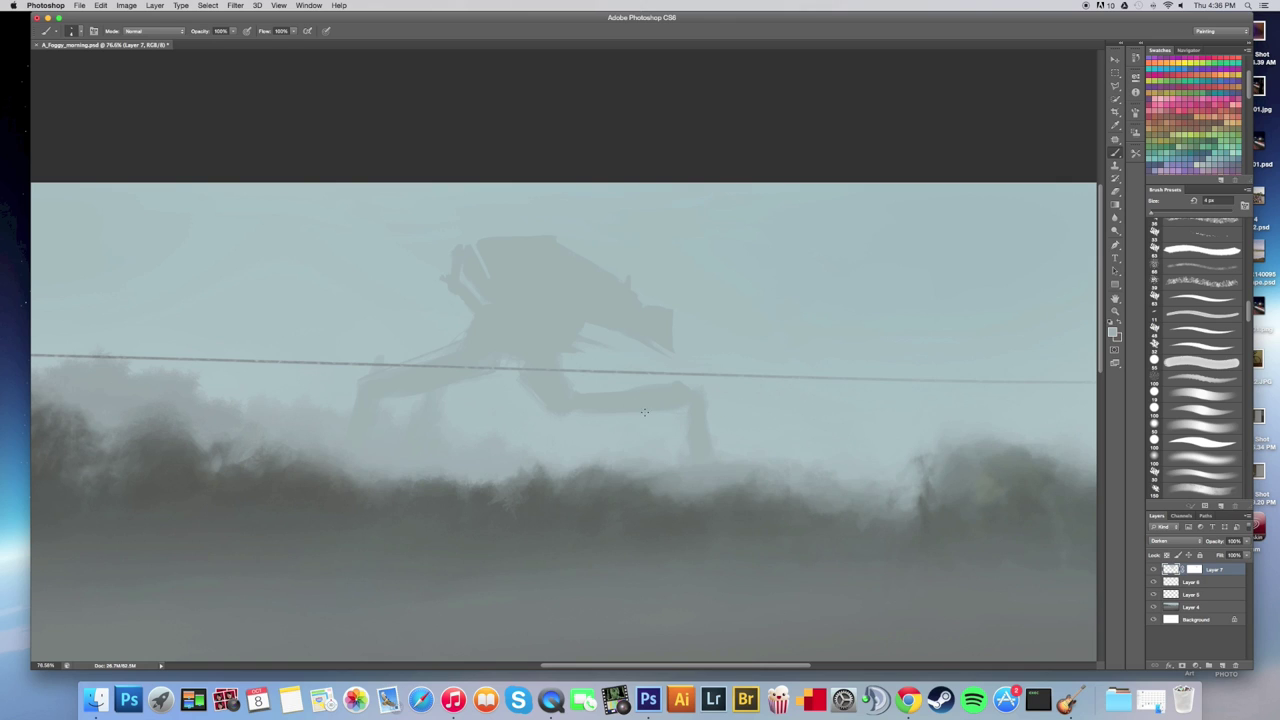
{"action": "key", "text": "super+space"}
{"action": "left_click_drag", "start_coordinate": [667, 417], "coordinate": [750, 417]}
{"action": "key", "text": "super+z"}
Reactivate the layer mask, erase along the underside of the front leg in black with a larger brush, and undo the last stroke.
{"action": "double_click", "coordinate": [1196, 569]}
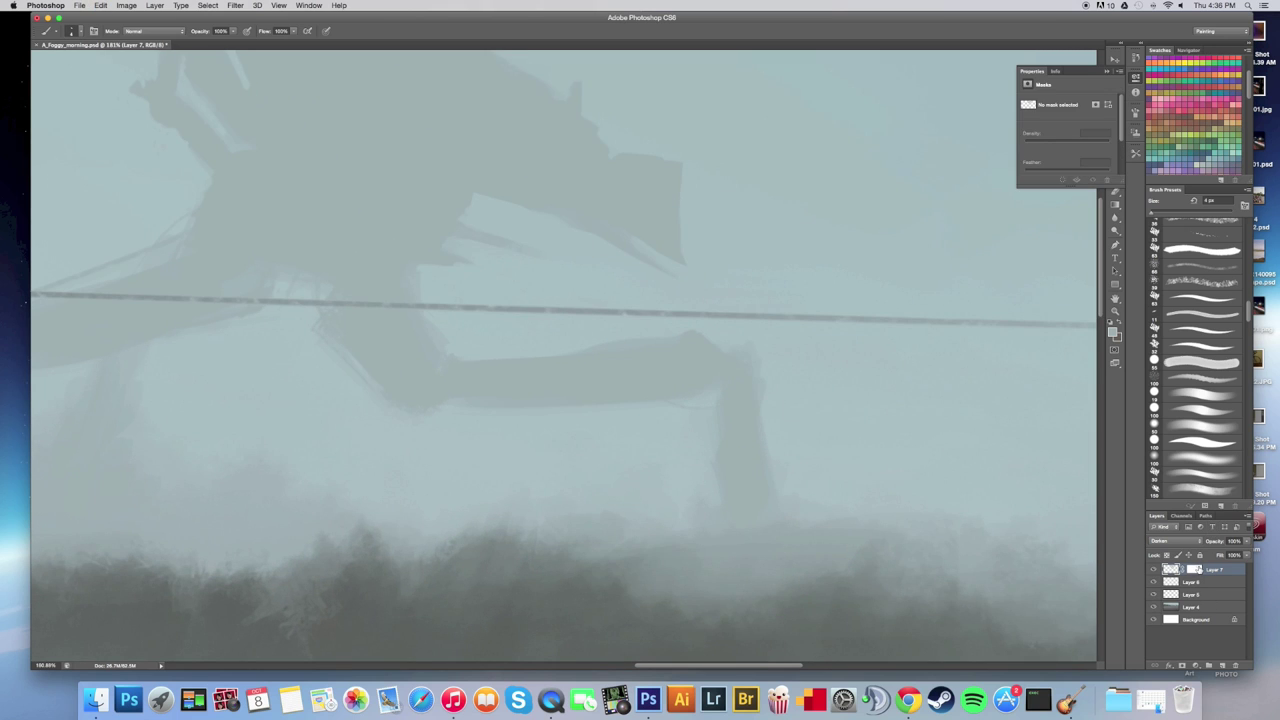
{"action": "left_click", "coordinate": [1196, 569]}
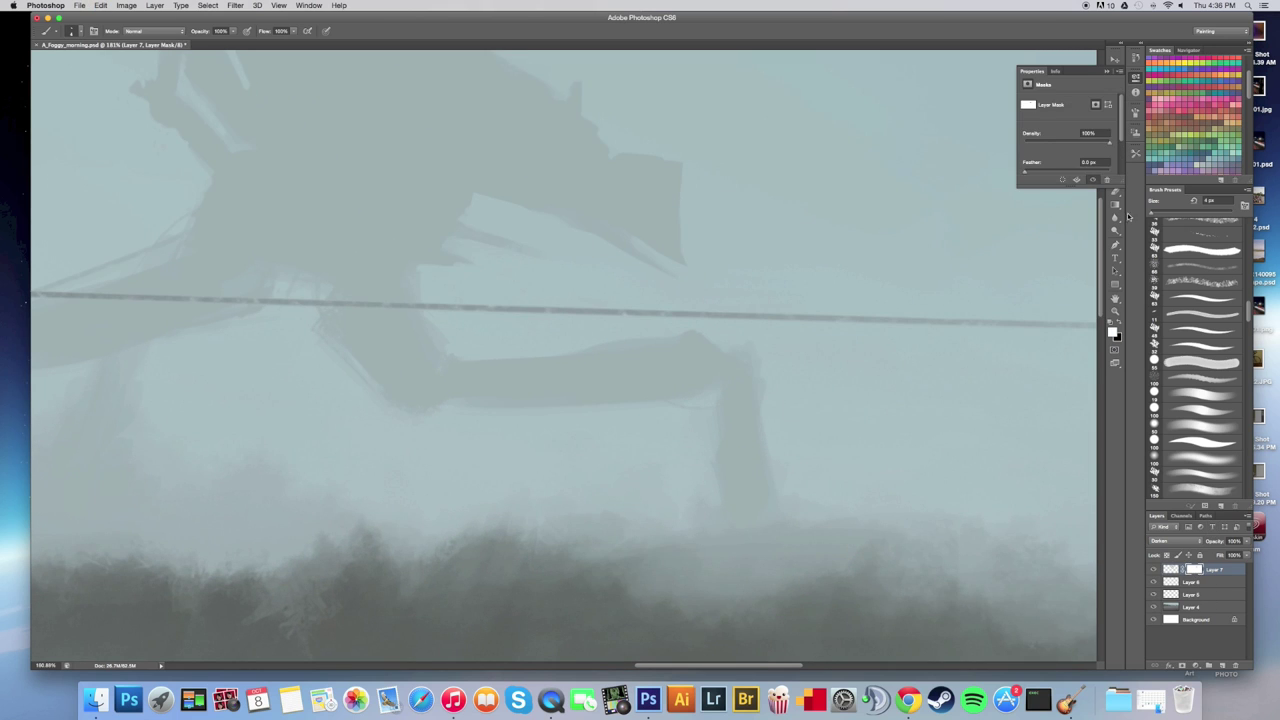
{"action": "left_click", "coordinate": [1108, 72]}
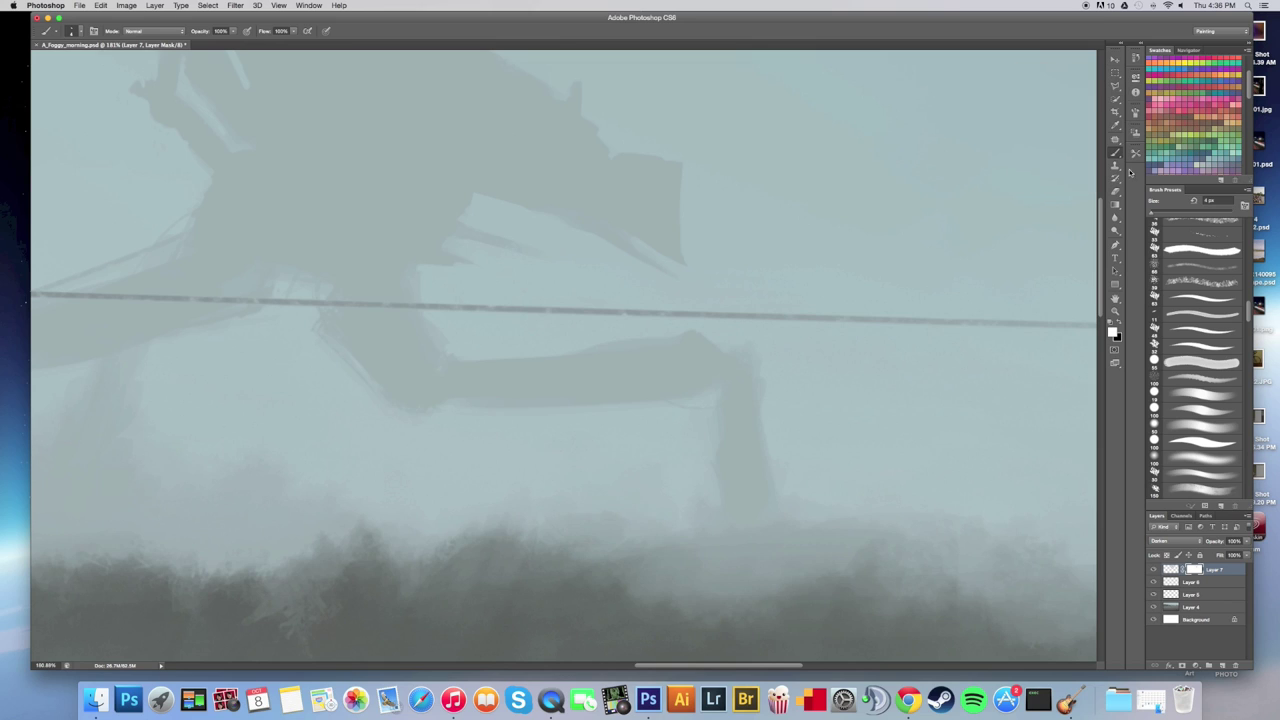
{"action": "key", "text": "x"}
{"action": "key", "text": "bracketright"}
{"action": "key", "text": "bracketright"}
{"action": "key", "text": "bracketright"}
{"action": "key", "text": "bracketright"}
{"action": "key", "text": "bracketright"}
{"action": "key", "text": "bracketright"}
{"action": "key", "text": "bracketleft"}
{"action": "mouse_move", "coordinate": [470, 411]}
{"action": "left_mouse_down"}
{"action": "mouse_move", "coordinate": [559, 412]}
{"action": "mouse_move", "coordinate": [607, 395]}
{"action": "mouse_move", "coordinate": [650, 405]}
{"action": "left_mouse_up"}
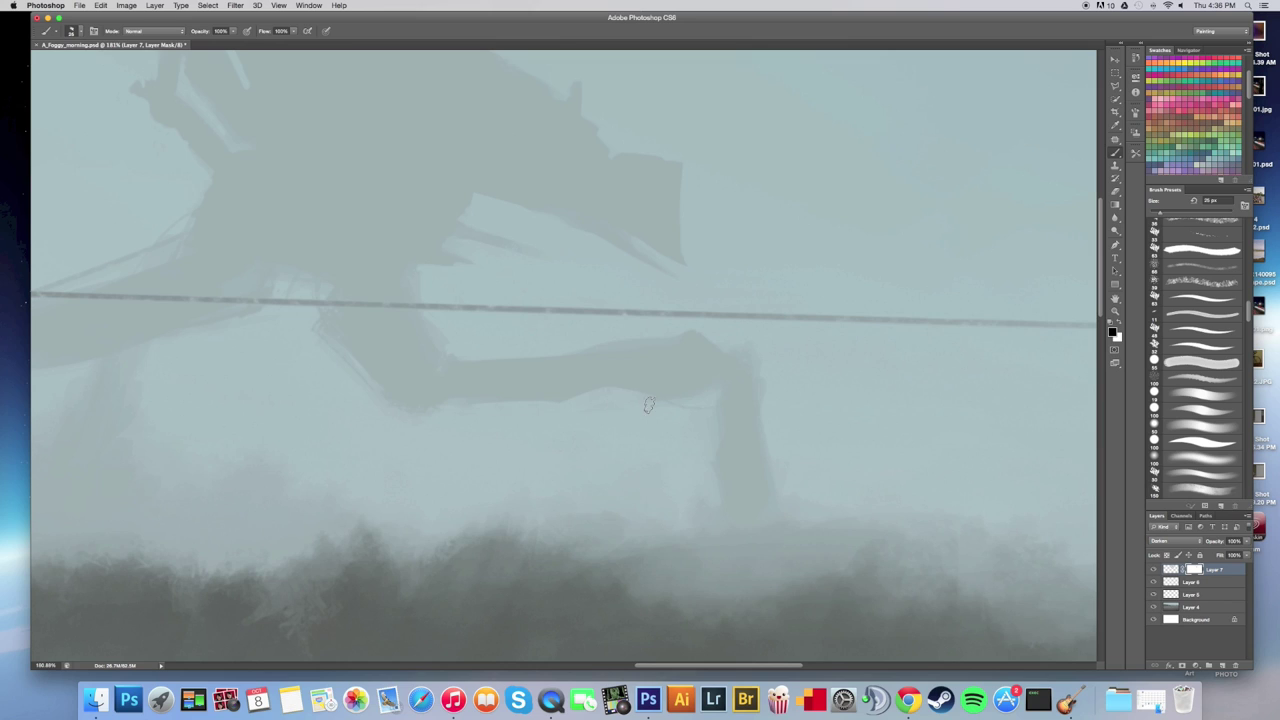
{"action": "left_click_drag", "start_coordinate": [665, 382], "coordinate": [702, 393]}
{"action": "key", "text": "super+space"}
{"action": "left_click_drag", "start_coordinate": [683, 446], "coordinate": [626, 449]}
{"action": "key", "text": "super+0"}
{"action": "key", "text": "super+z"}
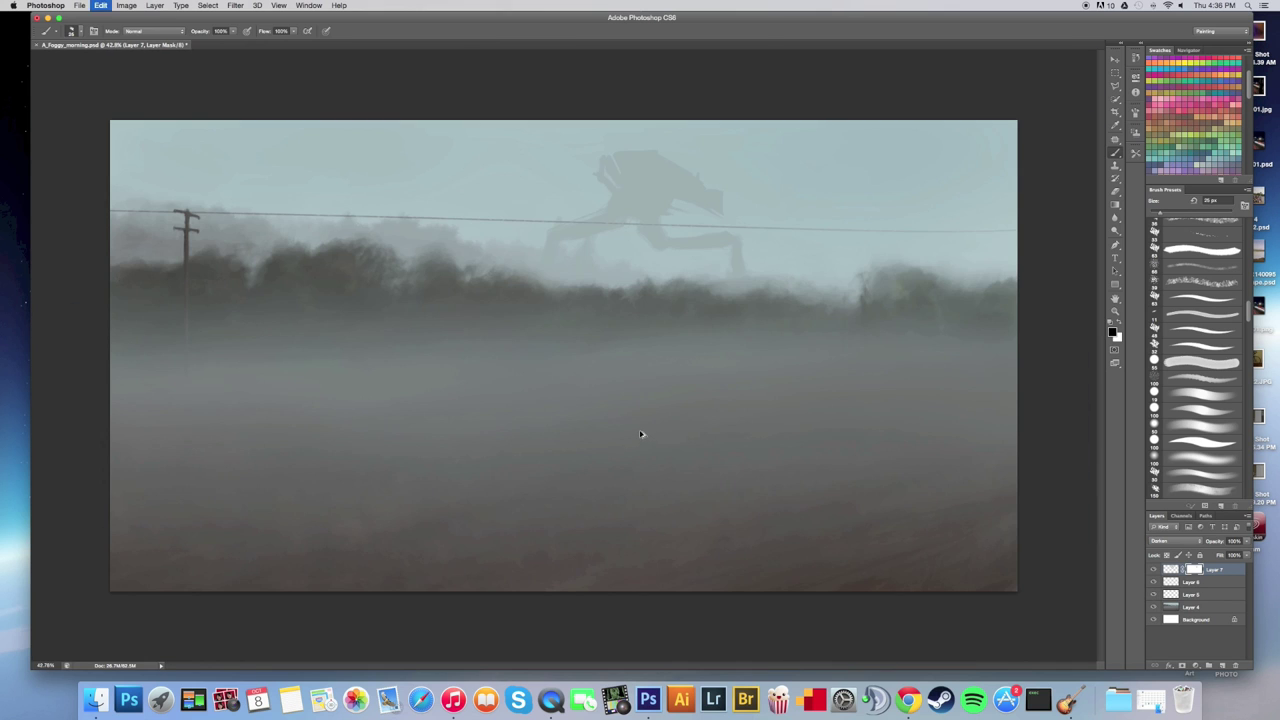
Trim the front shin's edge and clear the gap beneath the rear thigh on the mask with a smaller brush.
{"action": "key", "text": "super+space"}
{"action": "left_click_drag", "start_coordinate": [758, 293], "coordinate": [868, 200]}
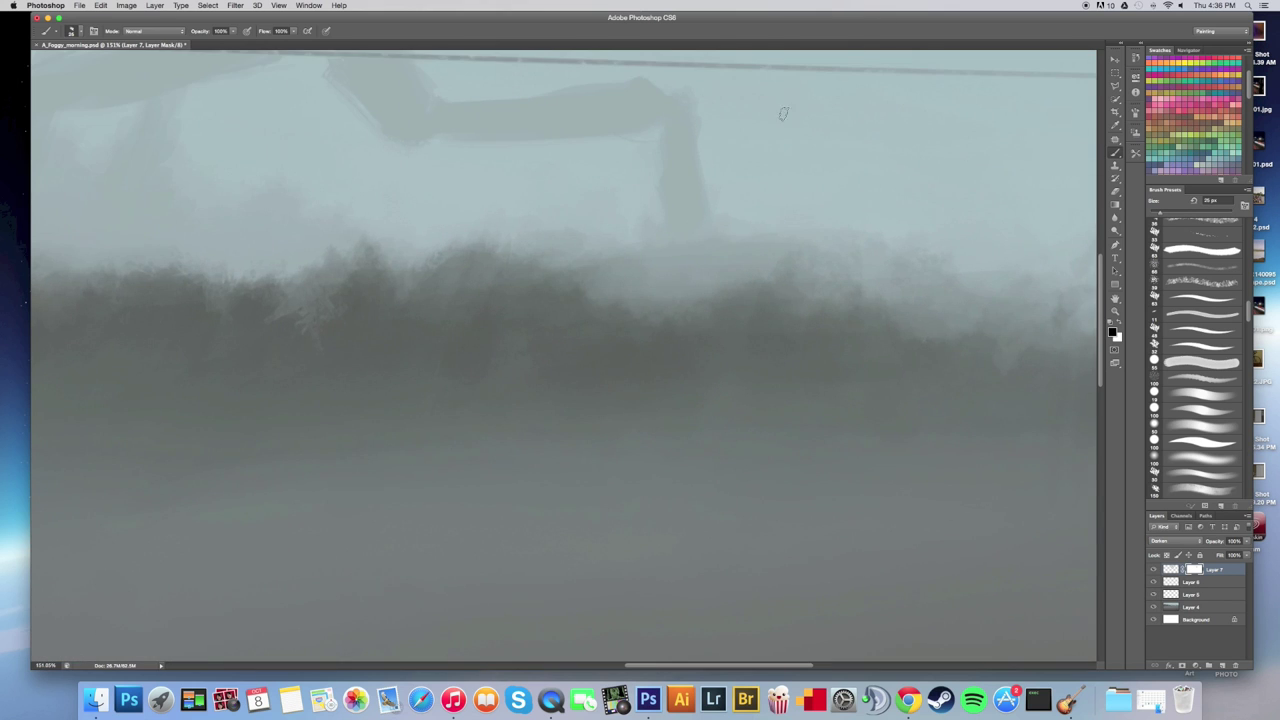
{"action": "scroll", "coordinate": [554, 177], "scroll_direction": "up", "scroll_amount": 5}
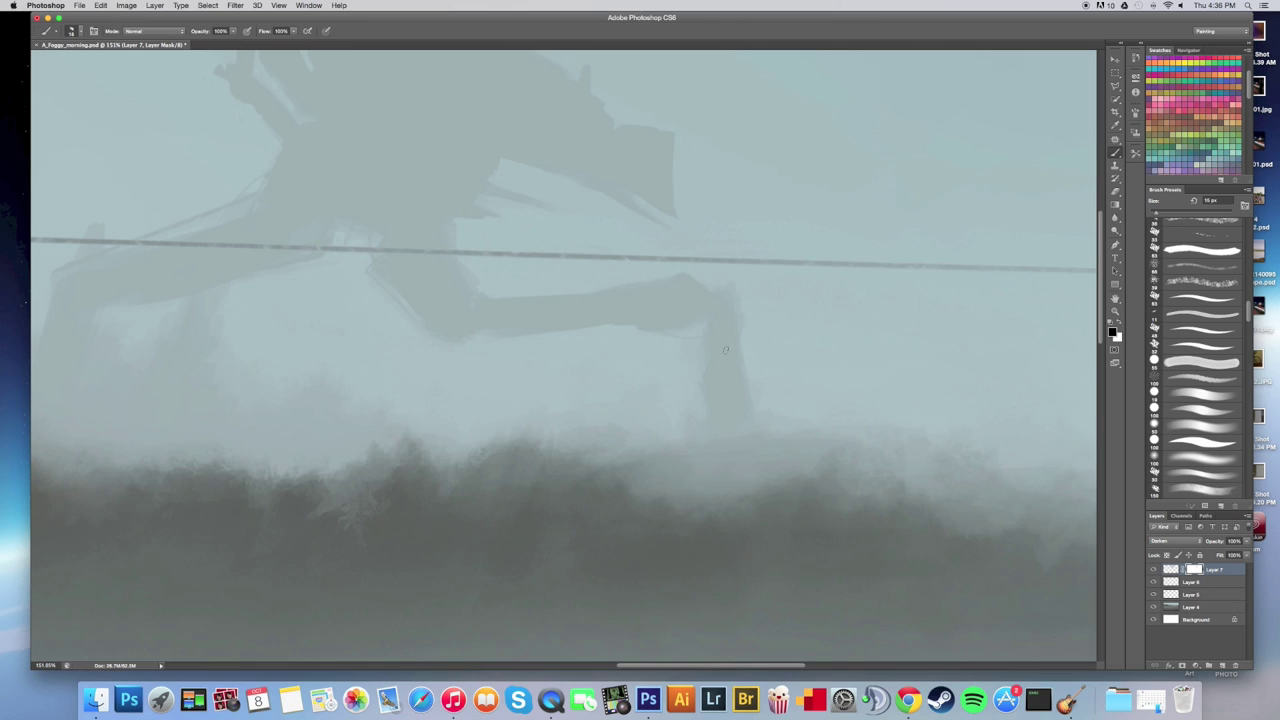
{"action": "key", "text": "bracketleft"}
{"action": "key", "text": "bracketleft"}
{"action": "left_click_drag", "start_coordinate": [708, 428], "coordinate": [637, 429]}
{"action": "left_click_drag", "start_coordinate": [585, 240], "coordinate": [673, 240]}
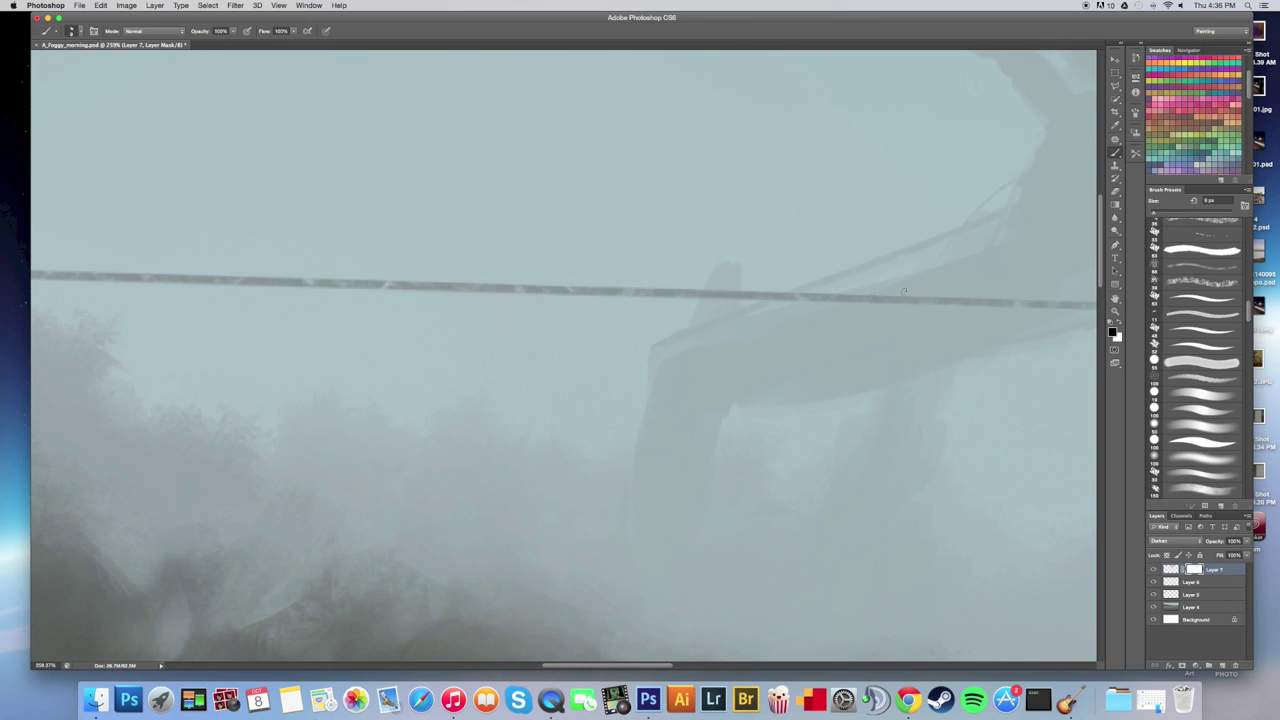
{"action": "mouse_move", "coordinate": [794, 399]}
{"action": "left_mouse_down"}
{"action": "mouse_move", "coordinate": [869, 386]}
{"action": "mouse_move", "coordinate": [820, 395]}
{"action": "left_mouse_up"}
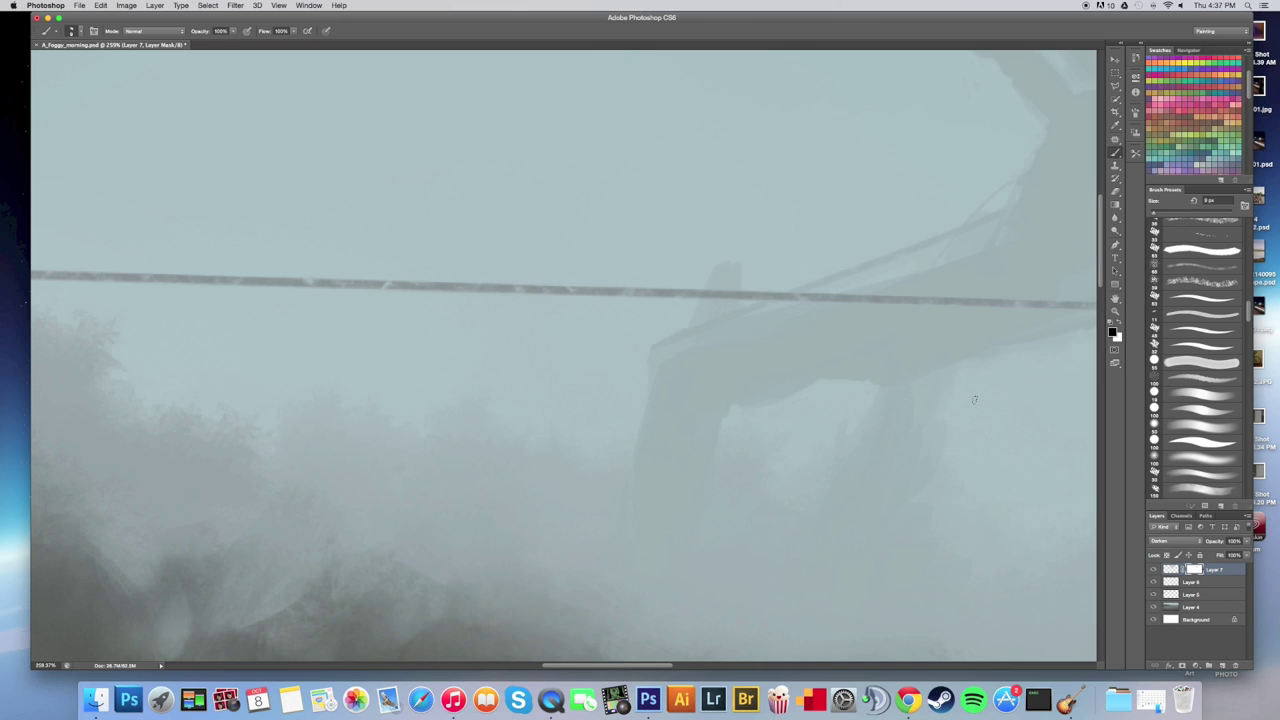
Refine the underside of the giant's head on the layer mask with black.
{"action": "scroll", "coordinate": [886, 408], "scroll_direction": "right", "scroll_amount": 5}
{"action": "scroll", "coordinate": [886, 408], "scroll_direction": "up", "scroll_amount": 2}
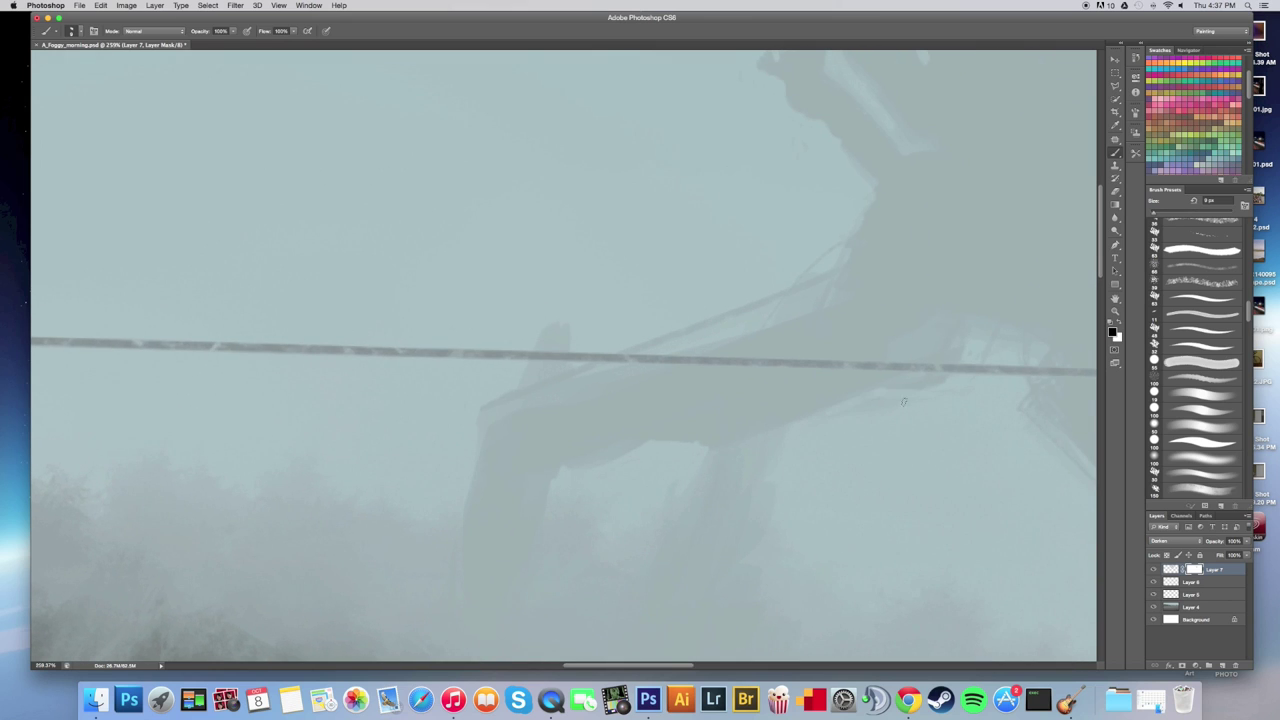
{"action": "scroll", "coordinate": [824, 421], "scroll_direction": "down", "scroll_amount": 10}
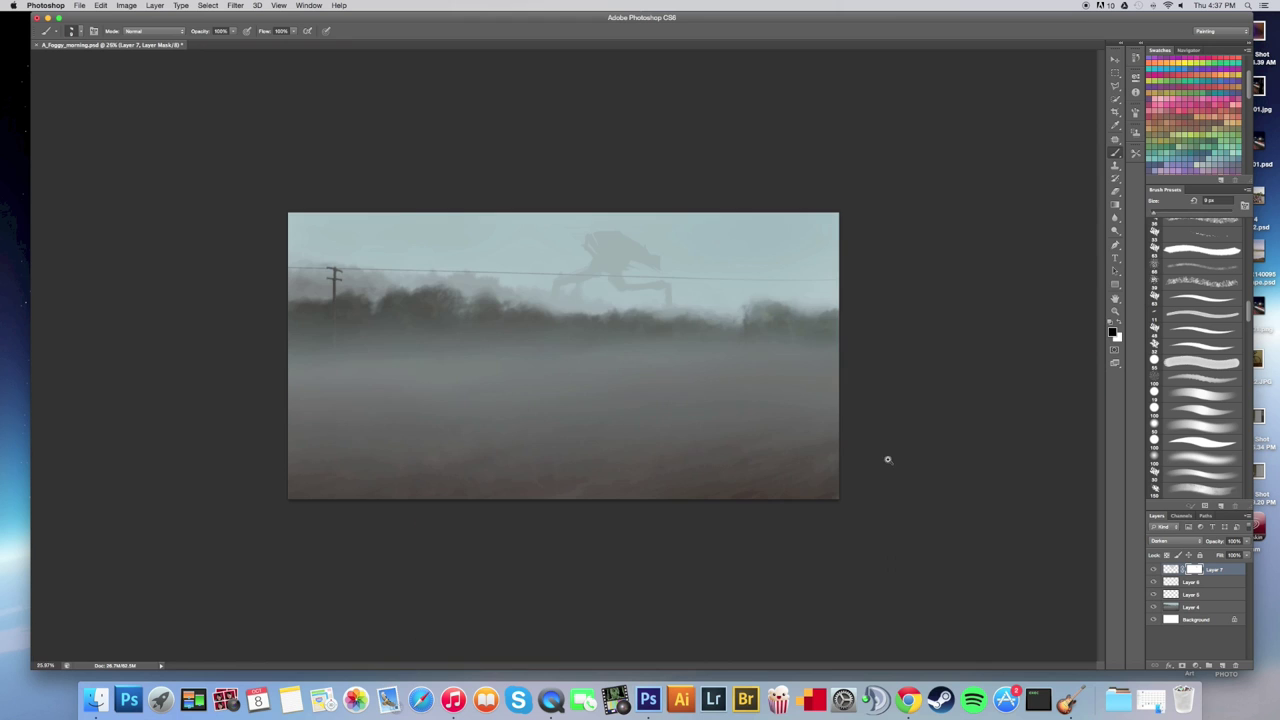
{"action": "scroll", "coordinate": [774, 307], "scroll_direction": "up", "scroll_amount": 10}
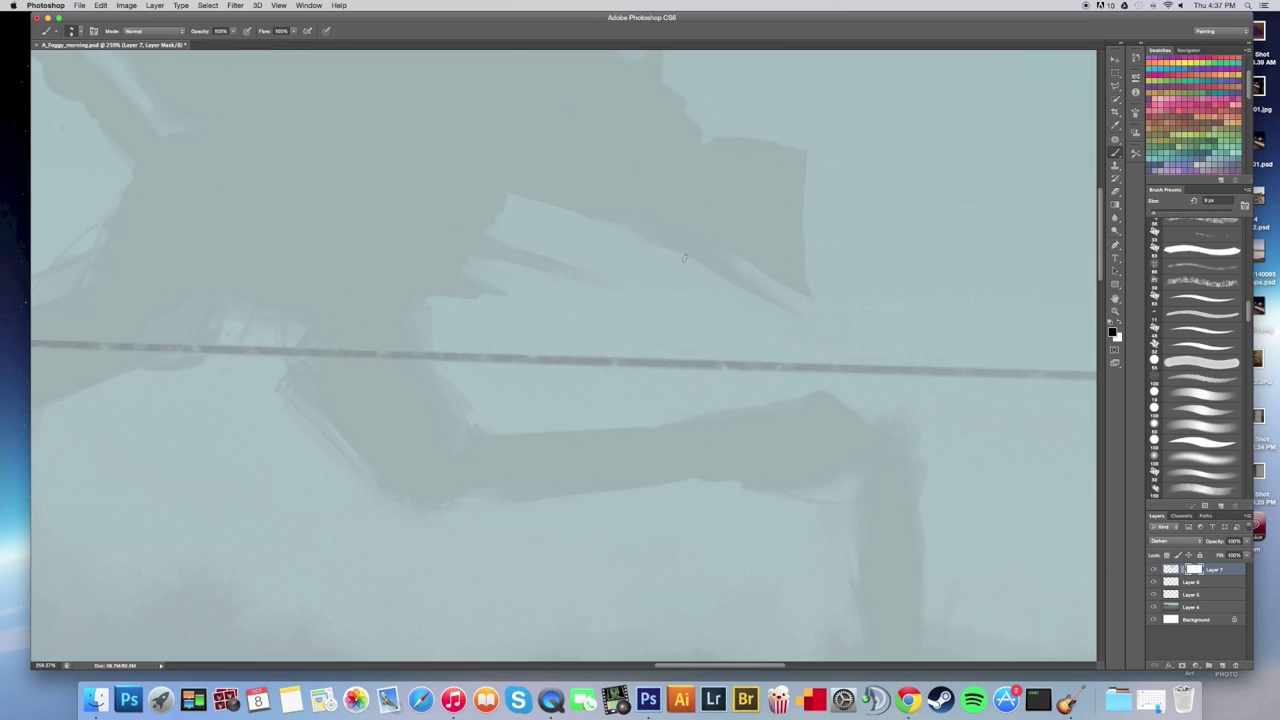
{"action": "mouse_move", "coordinate": [700, 264]}
{"action": "left_mouse_down"}
{"action": "mouse_move", "coordinate": [750, 268]}
{"action": "mouse_move", "coordinate": [808, 305]}
{"action": "mouse_move", "coordinate": [754, 286]}
{"action": "mouse_move", "coordinate": [791, 311]}
{"action": "mouse_move", "coordinate": [813, 246]}
{"action": "mouse_move", "coordinate": [798, 284]}
{"action": "left_mouse_up"}
{"action": "scroll", "coordinate": [777, 298], "scroll_direction": "down", "scroll_amount": 10}
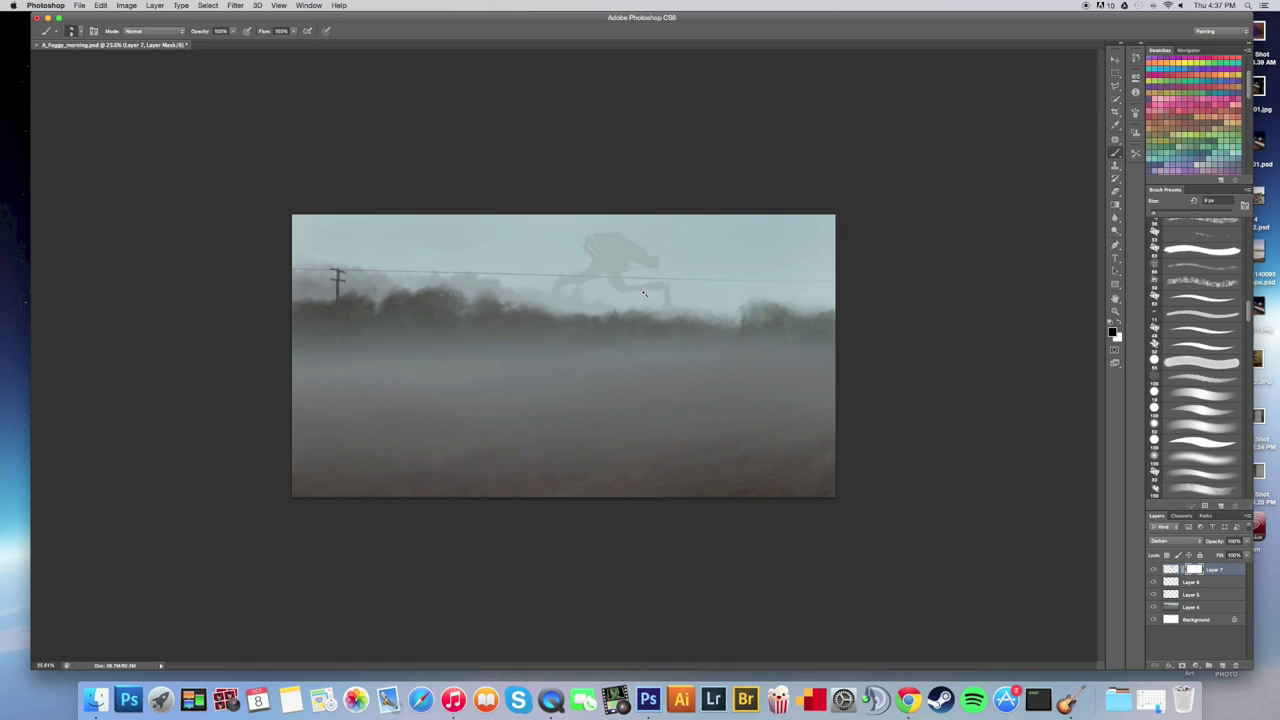
{"action": "scroll", "coordinate": [658, 250], "scroll_direction": "up", "scroll_amount": 8}
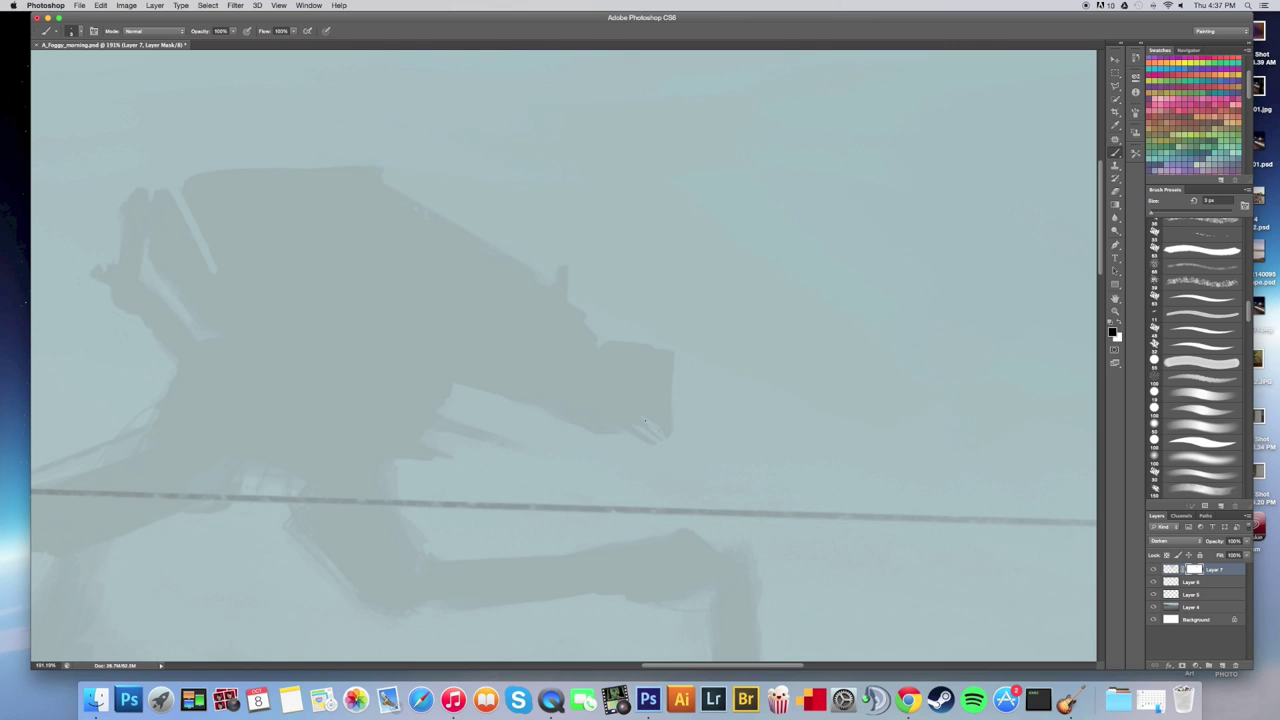
Undo the last two mask strokes and reshape the jaw beneath the head with a 7 px brush.
{"action": "key", "text": "super+alt+z"}
{"action": "key", "text": "super+alt+z"}
{"action": "key", "text": "bracketright"}
{"action": "left_click_drag", "start_coordinate": [721, 423], "coordinate": [693, 430]}
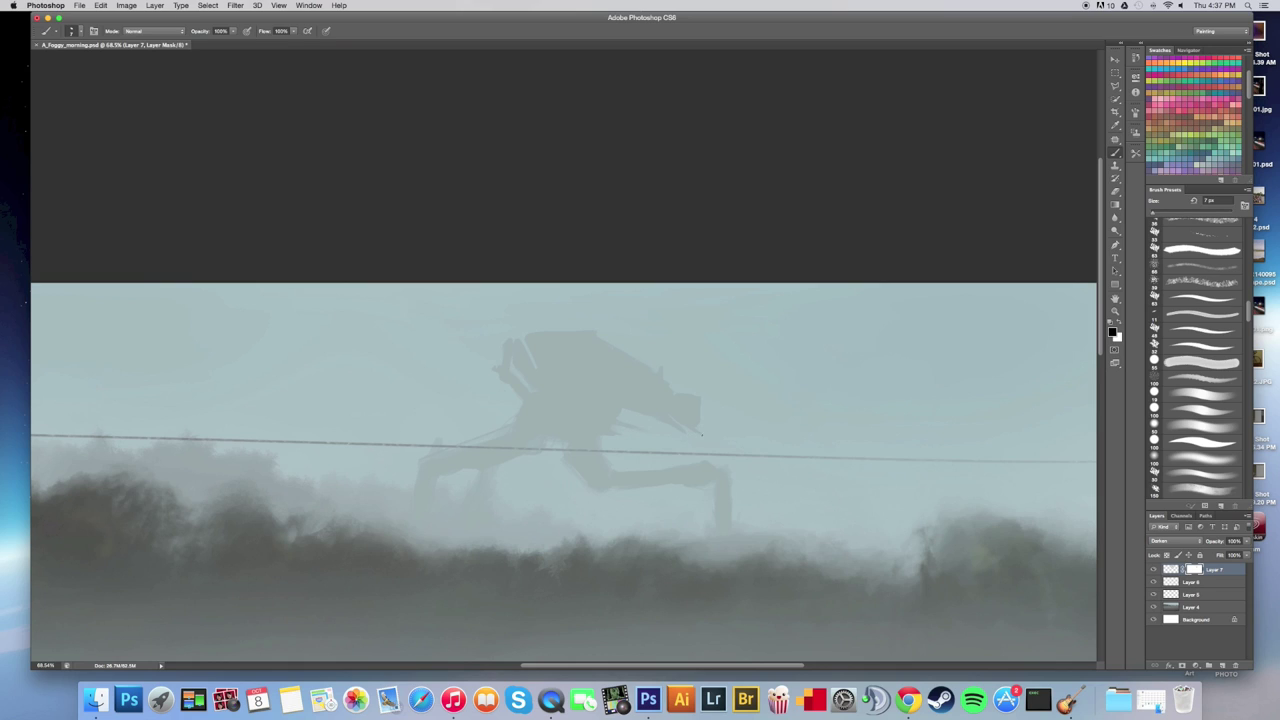
{"action": "key", "text": "super+space"}
{"action": "left_click_drag", "start_coordinate": [677, 431], "coordinate": [720, 430]}
{"action": "key", "text": "x"}
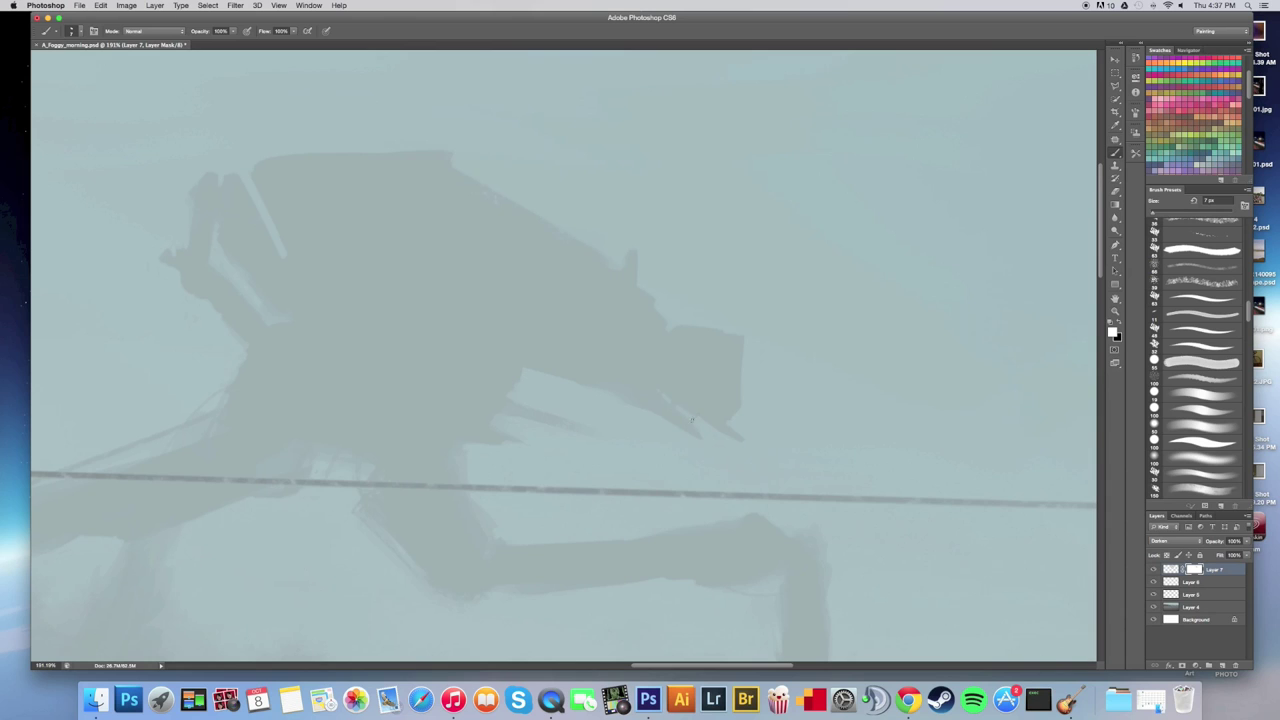
{"action": "scroll", "coordinate": [730, 423], "scroll_direction": "down", "scroll_amount": 8}
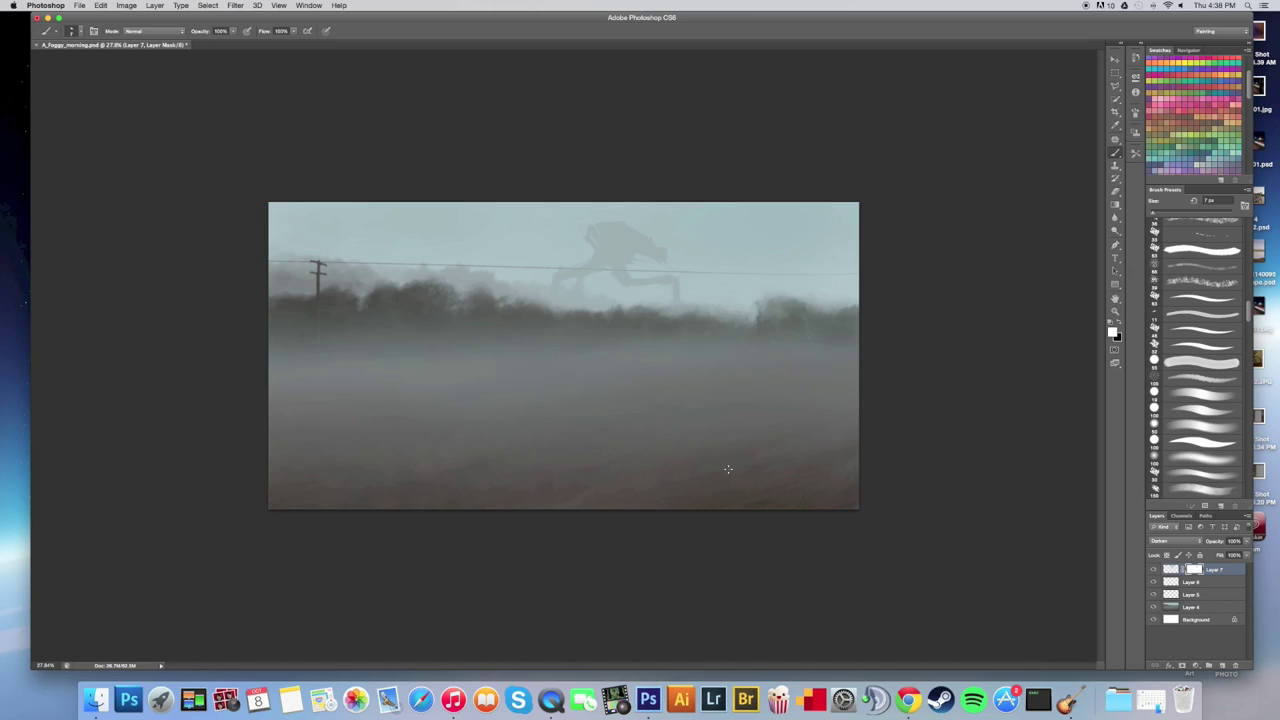
Add a new layer above the figure layer and choose a much larger brush preset for painting haze.
{"action": "left_click", "coordinate": [1221, 665]}
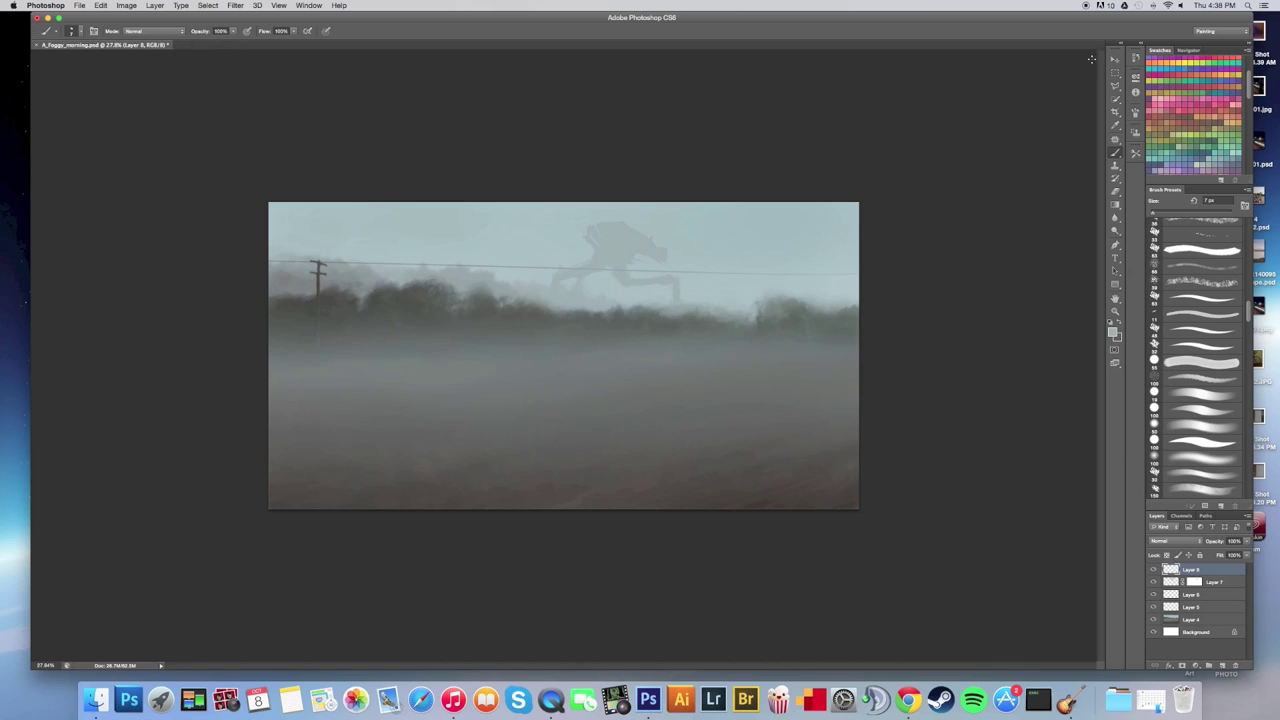
{"action": "left_click_drag", "start_coordinate": [611, 301], "coordinate": [644, 297]}
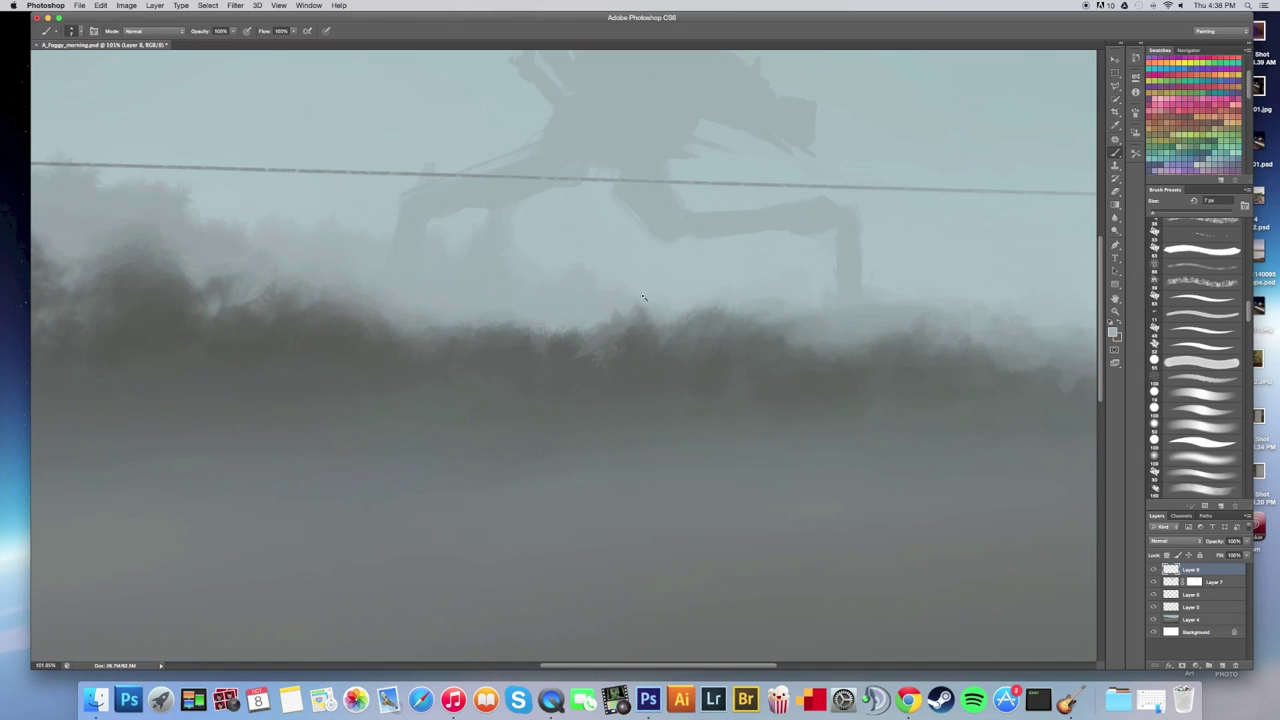
{"action": "left_click", "coordinate": [80, 30]}
{"action": "left_click_drag", "start_coordinate": [271, 168], "coordinate": [267, 188]}
{"action": "left_click", "coordinate": [218, 216]}
{"action": "left_click", "coordinate": [80, 31]}
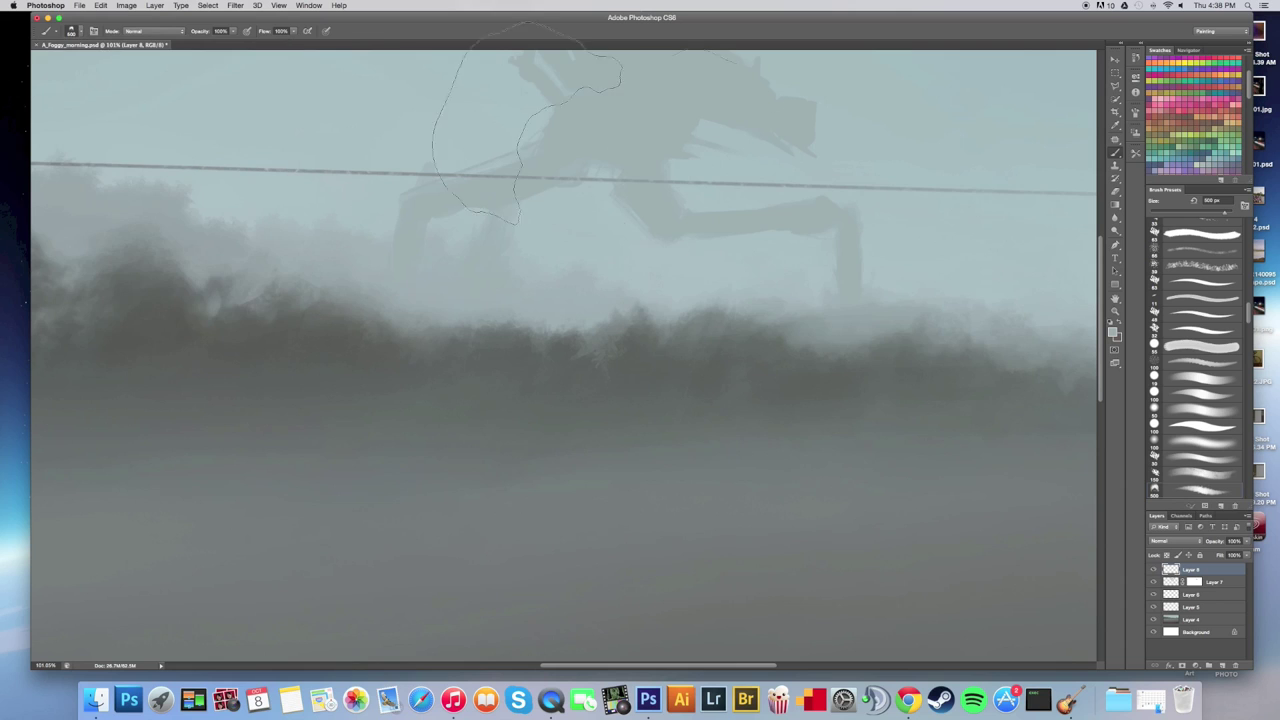
Sample the pale sky colour and paint soft haze over the giant's torso on the new layer, adjusting the brush size.
{"action": "scroll", "coordinate": [809, 423], "scroll_direction": "up", "scroll_amount": 5}
{"action": "left_click", "coordinate": [797, 320], "text": "alt"}
{"action": "key", "text": "bracketleft"}
{"action": "key", "text": "bracketleft"}
{"action": "key", "text": "bracketleft"}
{"action": "key", "text": "bracketright"}
{"action": "key", "text": "bracketright"}
{"action": "key", "text": "bracketright"}
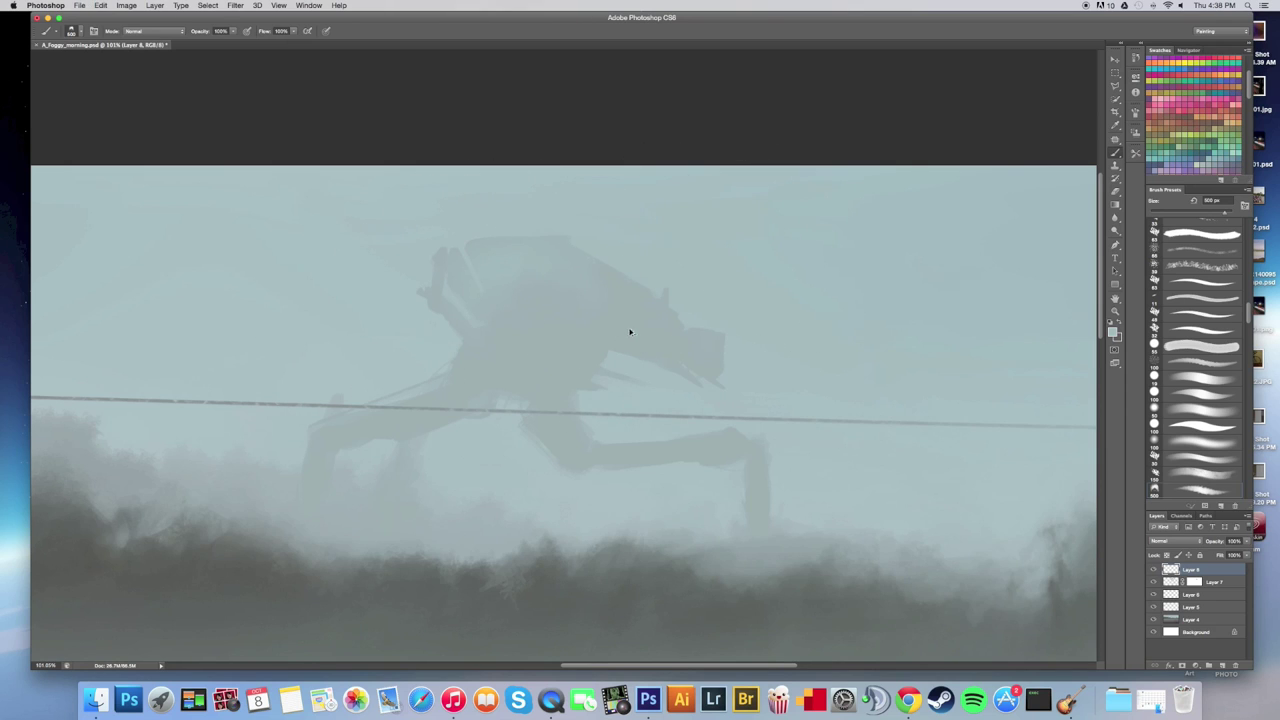
{"action": "key", "text": "bracketleft"}
{"action": "key", "text": "bracketleft"}
{"action": "key", "text": "bracketleft"}
{"action": "key", "text": "bracketleft"}
{"action": "key", "text": "bracketleft"}
Activate the mask of Layer 7 and choose the 150 px textured brush, reduced to a small size.
{"action": "left_click", "coordinate": [1195, 583]}
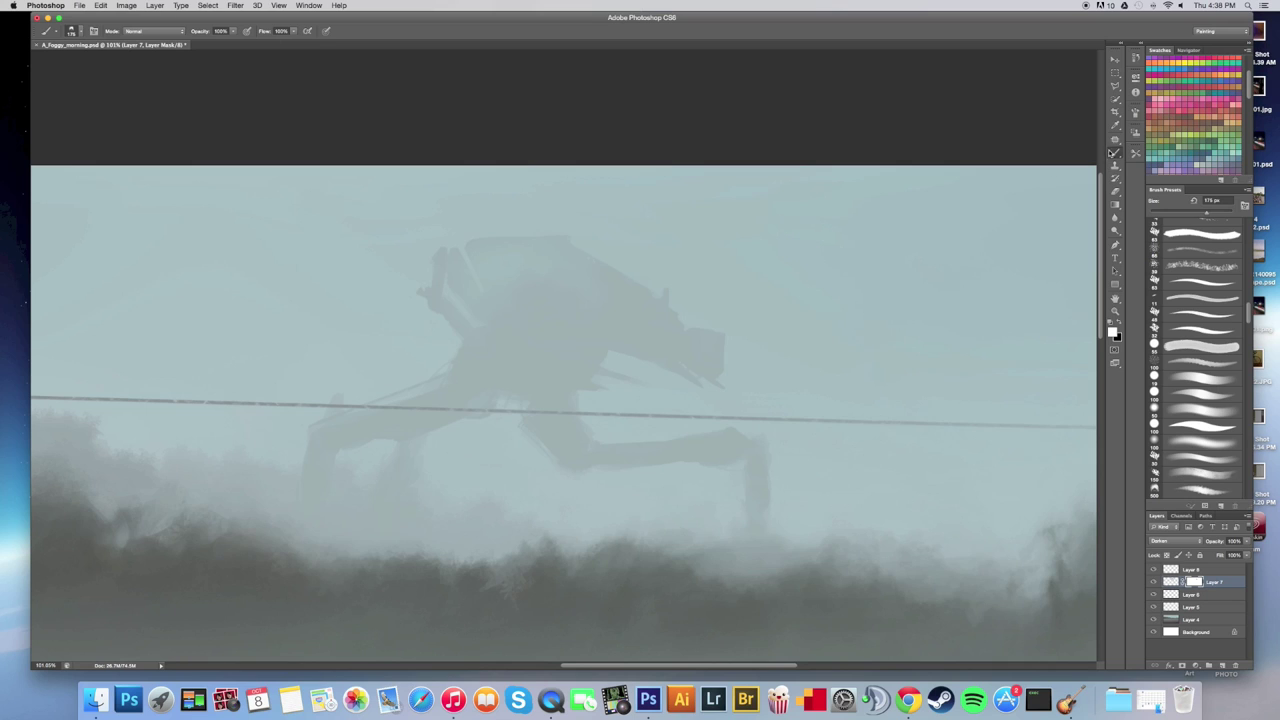
{"action": "left_click", "coordinate": [76, 31]}
{"action": "left_click", "coordinate": [188, 222]}
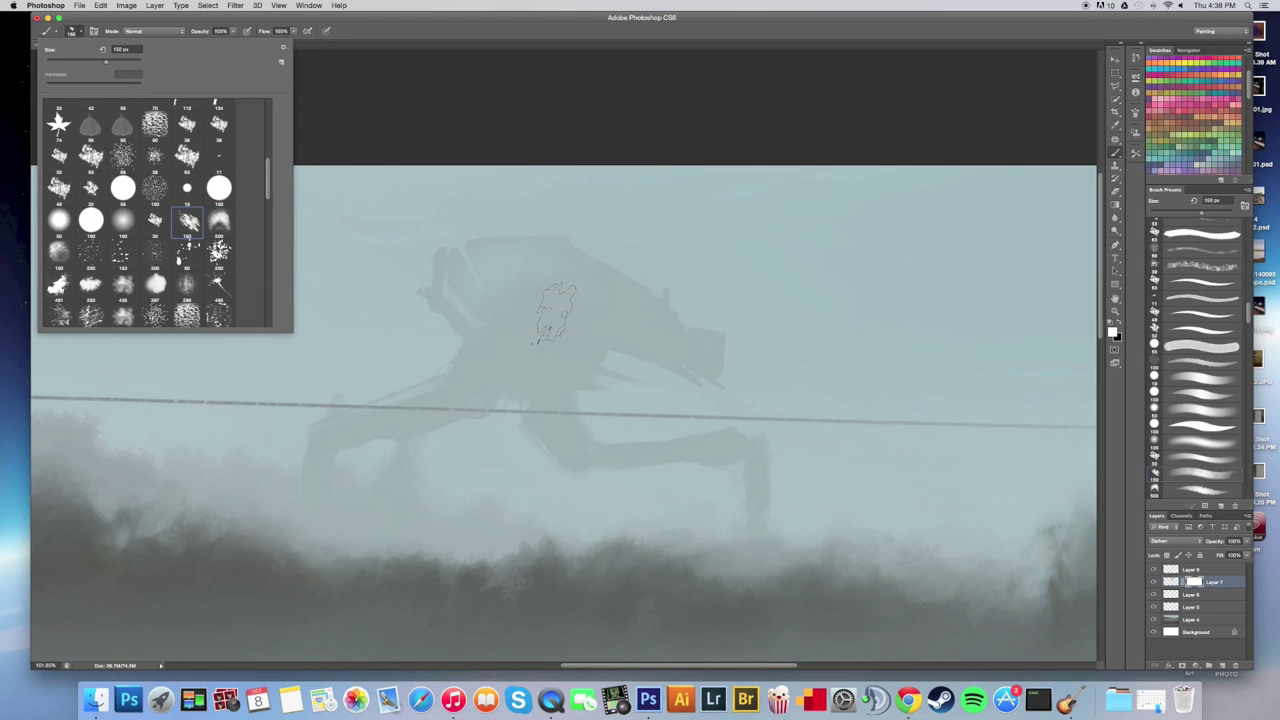
{"action": "left_click", "coordinate": [562, 319]}
{"action": "key", "text": "bracketleft"}
{"action": "key", "text": "bracketleft"}
{"action": "key", "text": "bracketleft"}
{"action": "key", "text": "bracketleft"}
{"action": "key", "text": "bracketleft"}
{"action": "key", "text": "bracketleft"}
{"action": "key", "text": "bracketleft"}
{"action": "key", "text": "bracketleft"}
{"action": "key", "text": "bracketleft"}
{"action": "key", "text": "bracketleft"}
{"action": "key", "text": "bracketleft"}
{"action": "key", "text": "bracketleft"}
{"action": "key", "text": "bracketleft"}
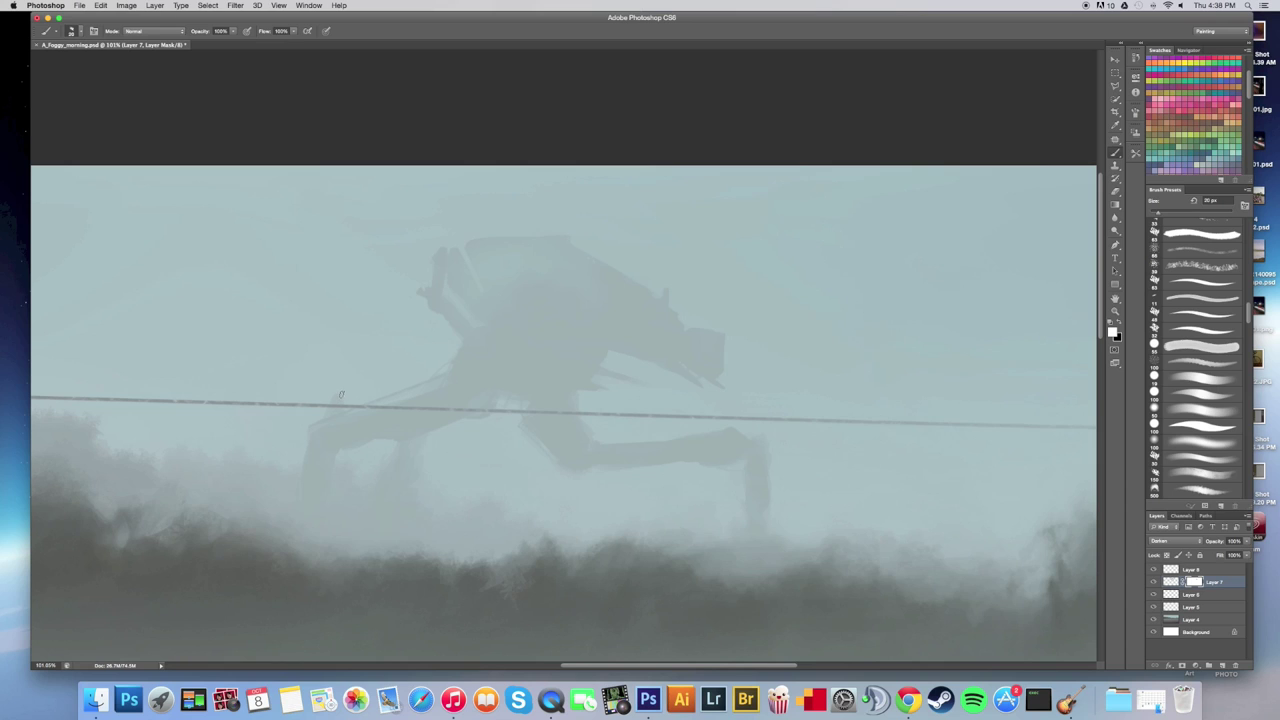
Erase the protrusion above the rear leg's knee on the mask in black.
{"action": "key", "text": "x"}
{"action": "mouse_move", "coordinate": [376, 411]}
{"action": "left_mouse_down"}
{"action": "mouse_move", "coordinate": [260, 413]}
{"action": "mouse_move", "coordinate": [366, 414]}
{"action": "left_mouse_up"}
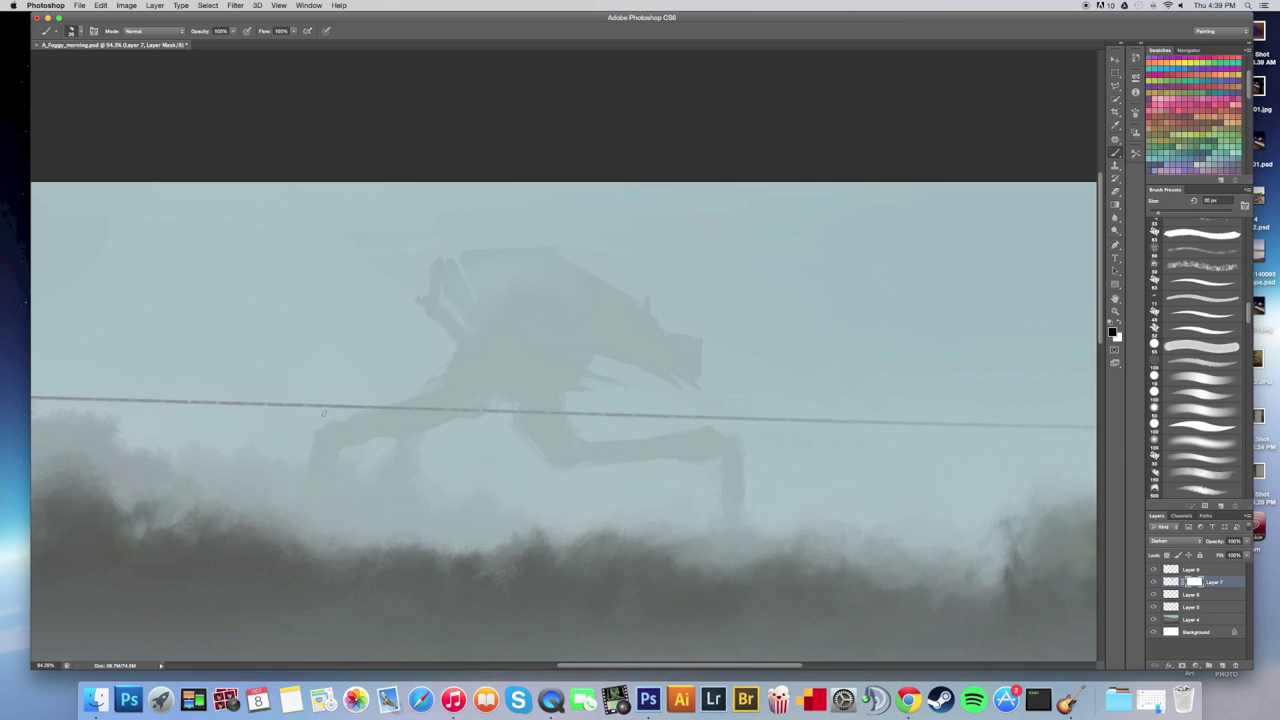
{"action": "key", "text": "super+space"}
{"action": "scroll", "coordinate": [315, 413], "scroll_direction": "down", "scroll_amount": 5}
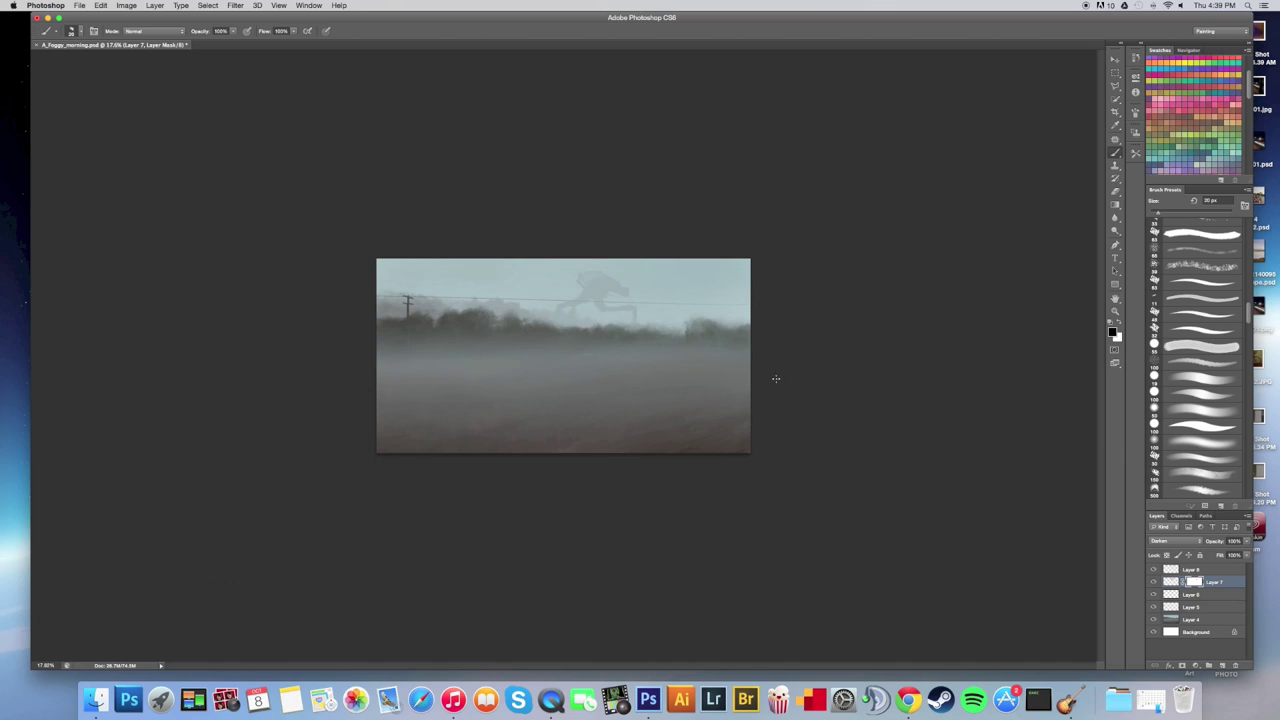
Select the haze layer above the figure and lower its opacity to about 45%.
{"action": "left_click", "coordinate": [1190, 570]}
{"action": "left_click", "coordinate": [1246, 554]}
{"action": "left_click_drag", "start_coordinate": [1246, 554], "coordinate": [1223, 555]}
{"action": "key", "text": "super+space"}
{"action": "key", "text": "super+space"}
{"action": "left_click_drag", "start_coordinate": [612, 361], "coordinate": [700, 362]}
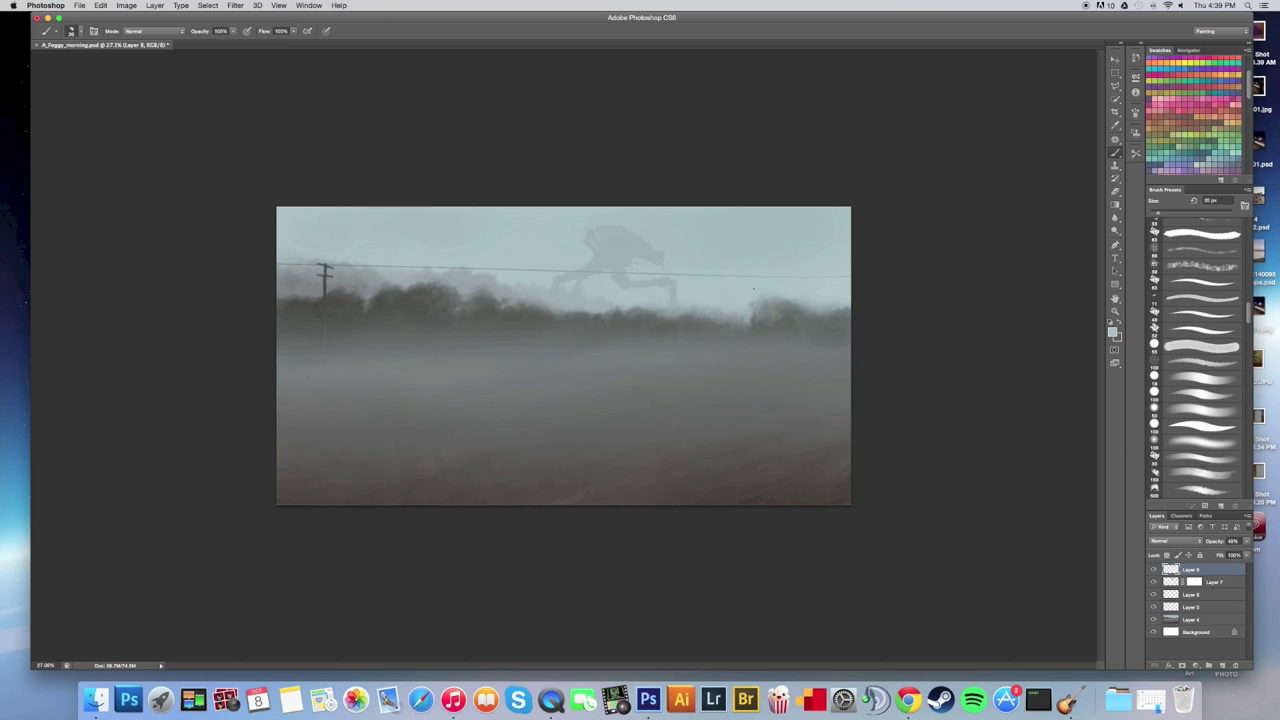
Add a new layer and block in a small car in the middle of the foggy field, adjusting the brush size.
{"action": "left_click", "coordinate": [1222, 665]}
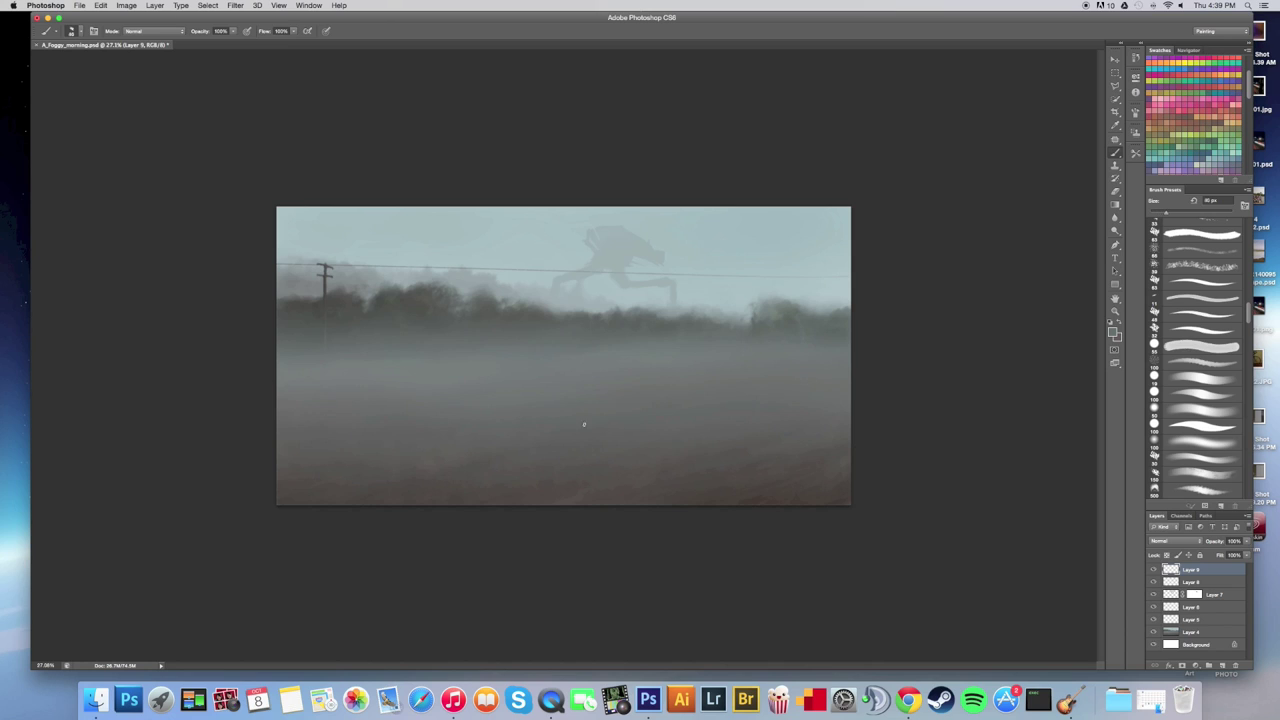
{"action": "key", "text": "bracketright"}
{"action": "key", "text": "bracketright"}
{"action": "key", "text": "bracketright"}
{"action": "key", "text": "bracketright"}
{"action": "key", "text": "bracketright"}
{"action": "key", "text": "bracketleft"}
{"action": "key", "text": "bracketleft"}
{"action": "key", "text": "bracketleft"}
{"action": "mouse_move", "coordinate": [551, 384]}
{"action": "left_mouse_down"}
{"action": "mouse_move", "coordinate": [576, 394]}
{"action": "mouse_move", "coordinate": [547, 400]}
{"action": "mouse_move", "coordinate": [565, 381]}
{"action": "mouse_move", "coordinate": [581, 387]}
{"action": "mouse_move", "coordinate": [566, 382]}
{"action": "mouse_move", "coordinate": [565, 406]}
{"action": "mouse_move", "coordinate": [591, 383]}
{"action": "mouse_move", "coordinate": [578, 376]}
{"action": "mouse_move", "coordinate": [581, 389]}
{"action": "left_mouse_up"}
Develop the car with a dark tone sampled from the trees and red tail lights, using a smaller brush.
{"action": "key", "text": "bracketleft"}
{"action": "key", "text": "bracketleft"}
{"action": "left_click", "coordinate": [434, 314], "text": "alt"}
{"action": "left_click_drag", "start_coordinate": [1247, 98], "coordinate": [1247, 148]}
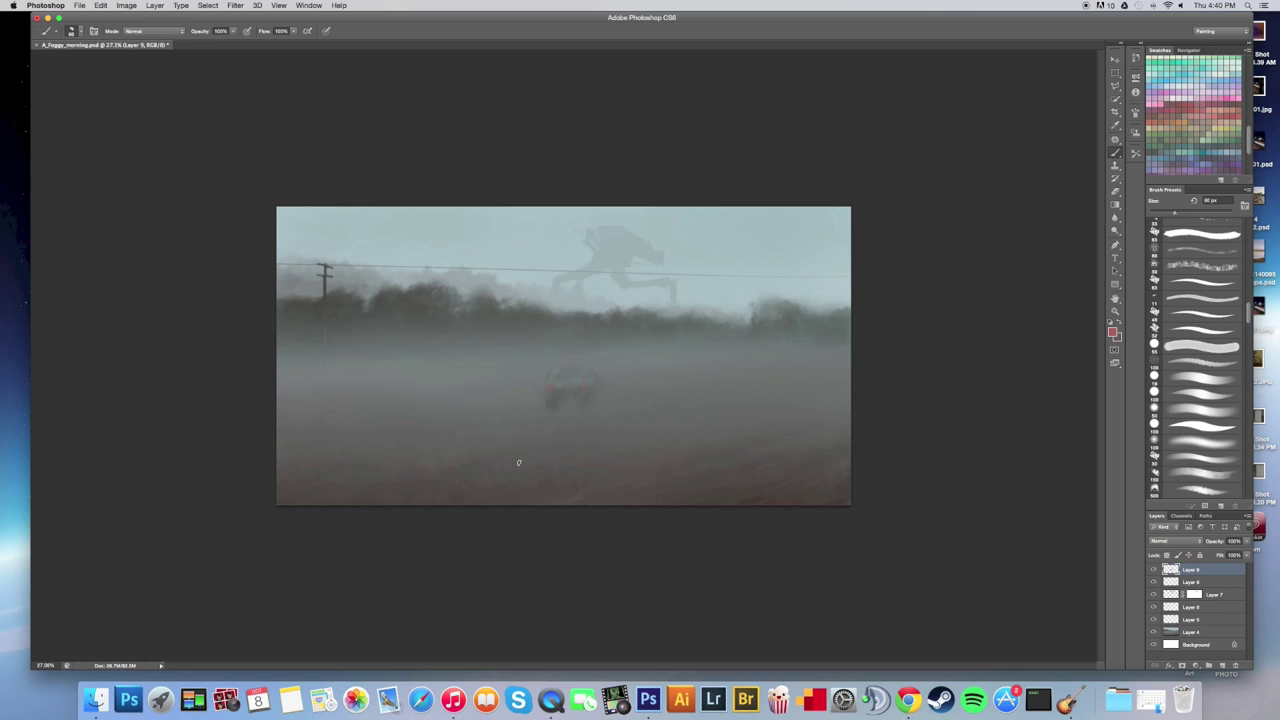
Add a layer mask to the car layer and fade the car's lower part into the fog with black.
{"action": "left_click", "coordinate": [1183, 666]}
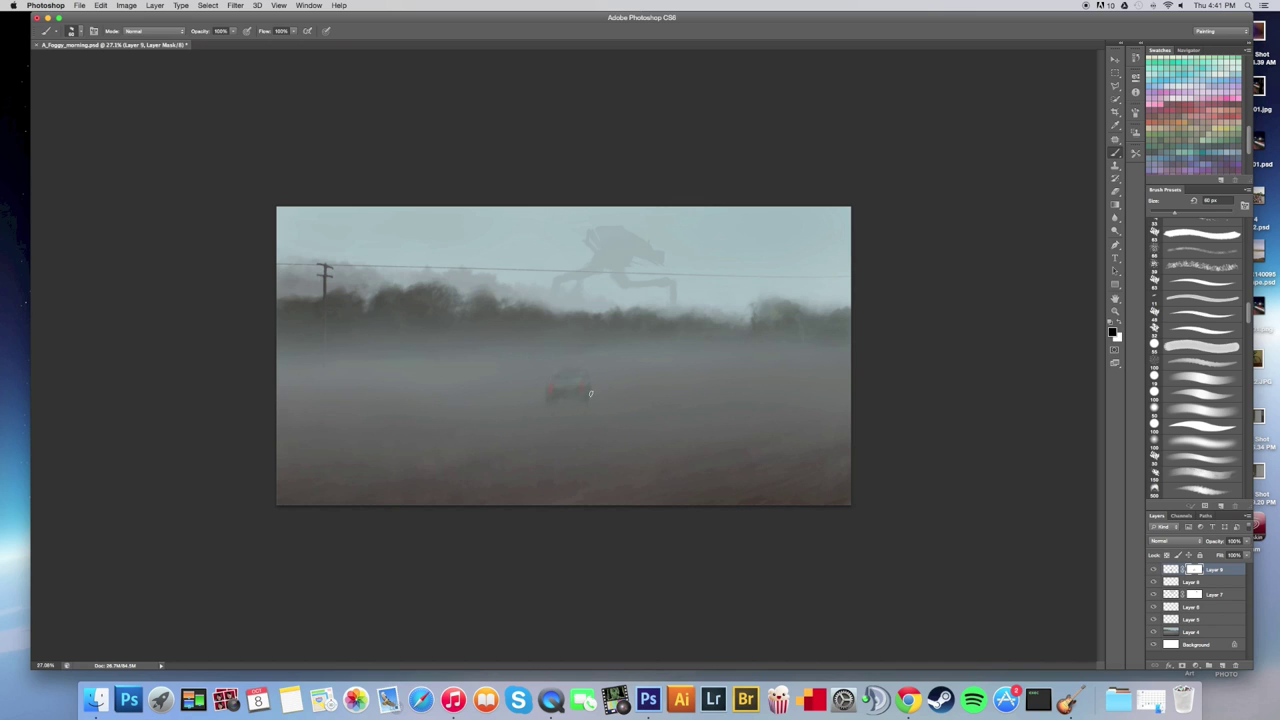
{"action": "key", "text": "bracketright"}
{"action": "key", "text": "bracketright"}
{"action": "key", "text": "bracketright"}
{"action": "key", "text": "bracketright"}
{"action": "key", "text": "bracketright"}
Enlarge the car slightly with Free Transform and move it to the right side of the field.
{"action": "key", "text": "super+space"}
{"action": "left_click_drag", "start_coordinate": [606, 431], "coordinate": [603, 397]}
{"action": "key", "text": "ctrl+t"}
{"action": "left_click_drag", "start_coordinate": [541, 363], "coordinate": [539, 365]}
{"action": "key", "text": "Return"}
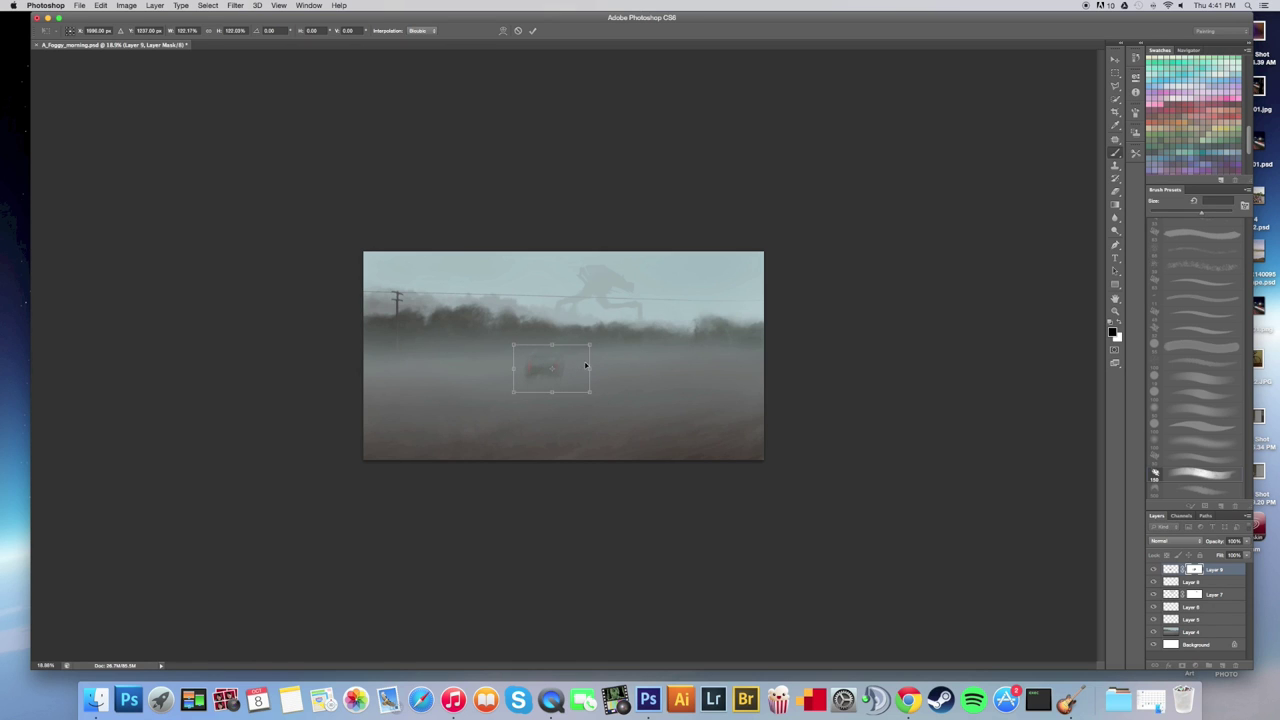
{"action": "mouse_move", "coordinate": [577, 397]}
{"action": "left_mouse_down"}
{"action": "mouse_move", "coordinate": [549, 407]}
{"action": "mouse_move", "coordinate": [591, 394]}
{"action": "mouse_move", "coordinate": [552, 364]}
{"action": "mouse_move", "coordinate": [518, 381]}
{"action": "mouse_move", "coordinate": [695, 378]}
{"action": "left_mouse_up"}
{"action": "key", "text": "v"}
Flip the car horizontally and move it to the left part of the field.
{"action": "left_click", "coordinate": [127, 5]}
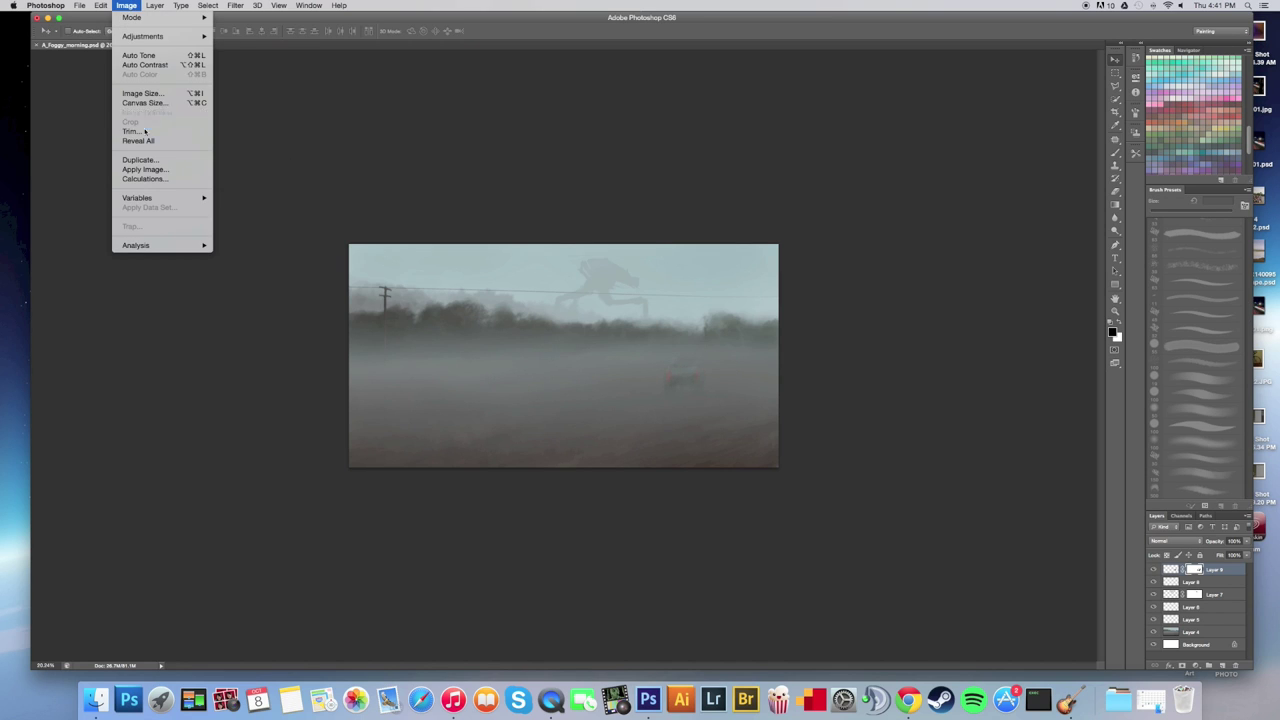
{"action": "mouse_move", "coordinate": [101, 5]}
{"action": "mouse_move", "coordinate": [133, 228]}
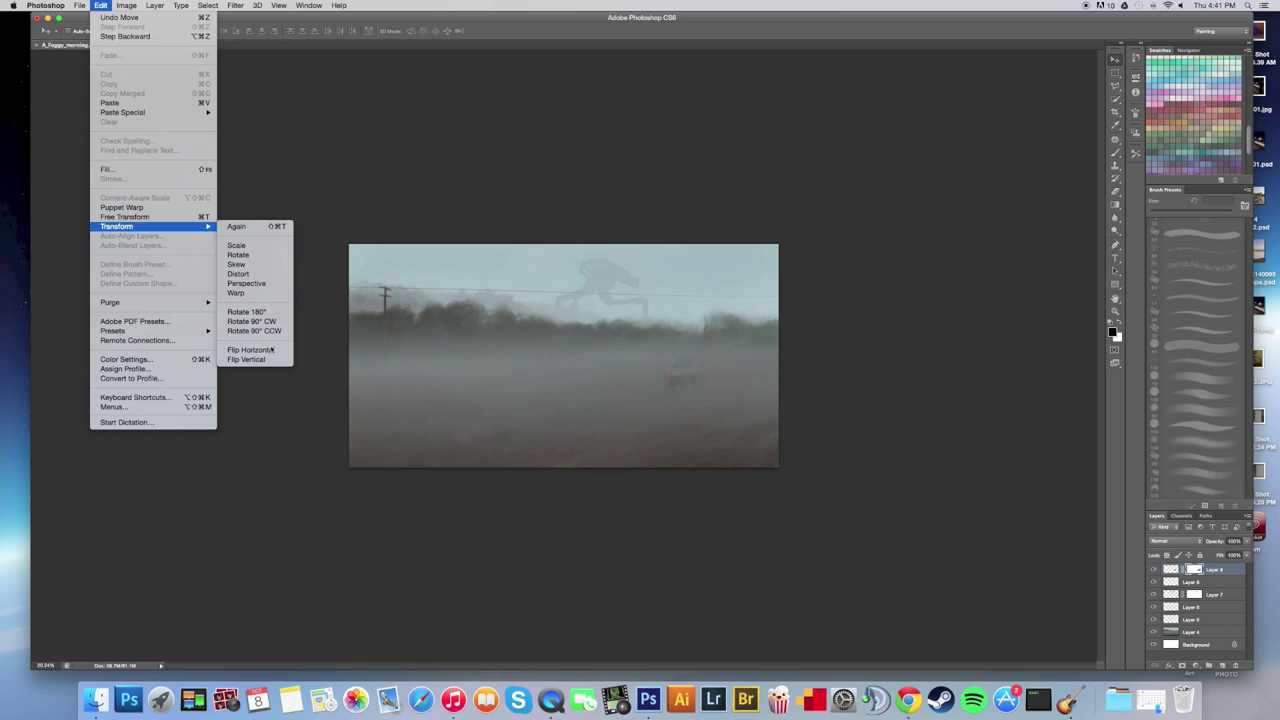
{"action": "left_click", "coordinate": [255, 356]}
{"action": "left_click_drag", "start_coordinate": [718, 422], "coordinate": [686, 424]}
{"action": "key", "text": "super+space"}
{"action": "left_click_drag", "start_coordinate": [672, 381], "coordinate": [534, 378]}
Flip the car horizontally again and reposition it lower in the field, just left of centre.
{"action": "left_click", "coordinate": [125, 5]}
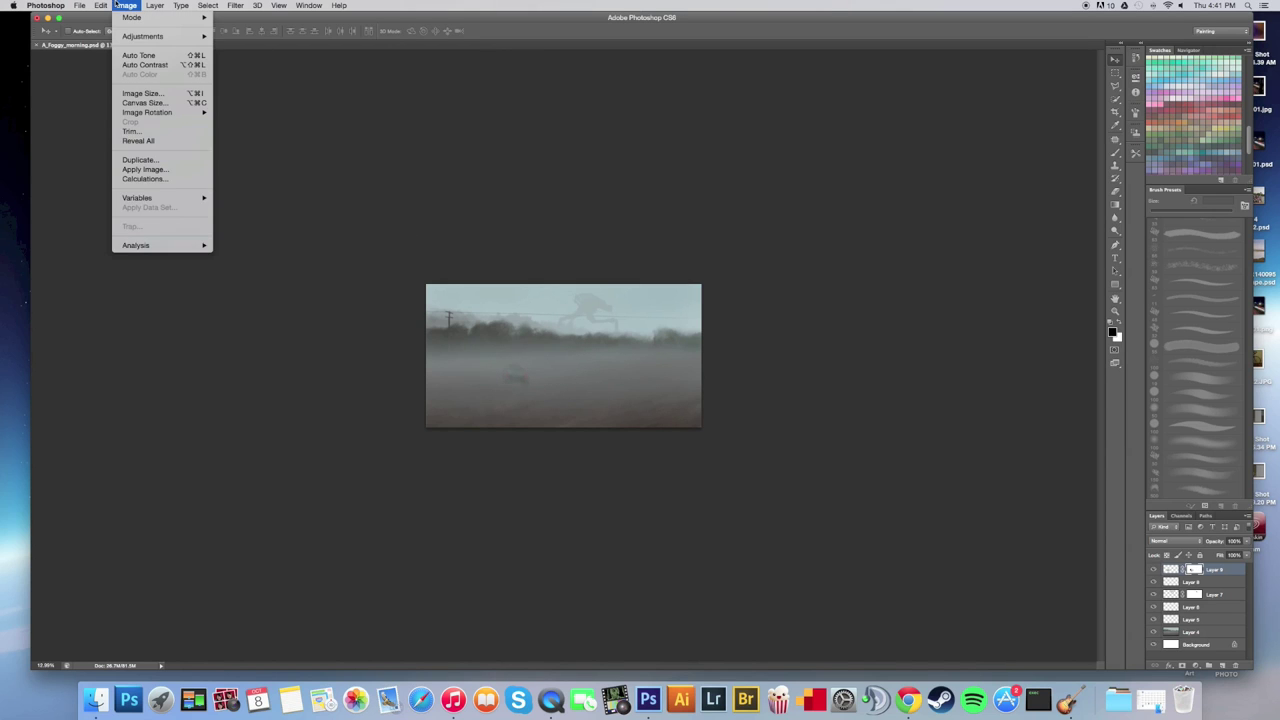
{"action": "mouse_move", "coordinate": [101, 5]}
{"action": "mouse_move", "coordinate": [116, 226]}
{"action": "left_click", "coordinate": [258, 350]}
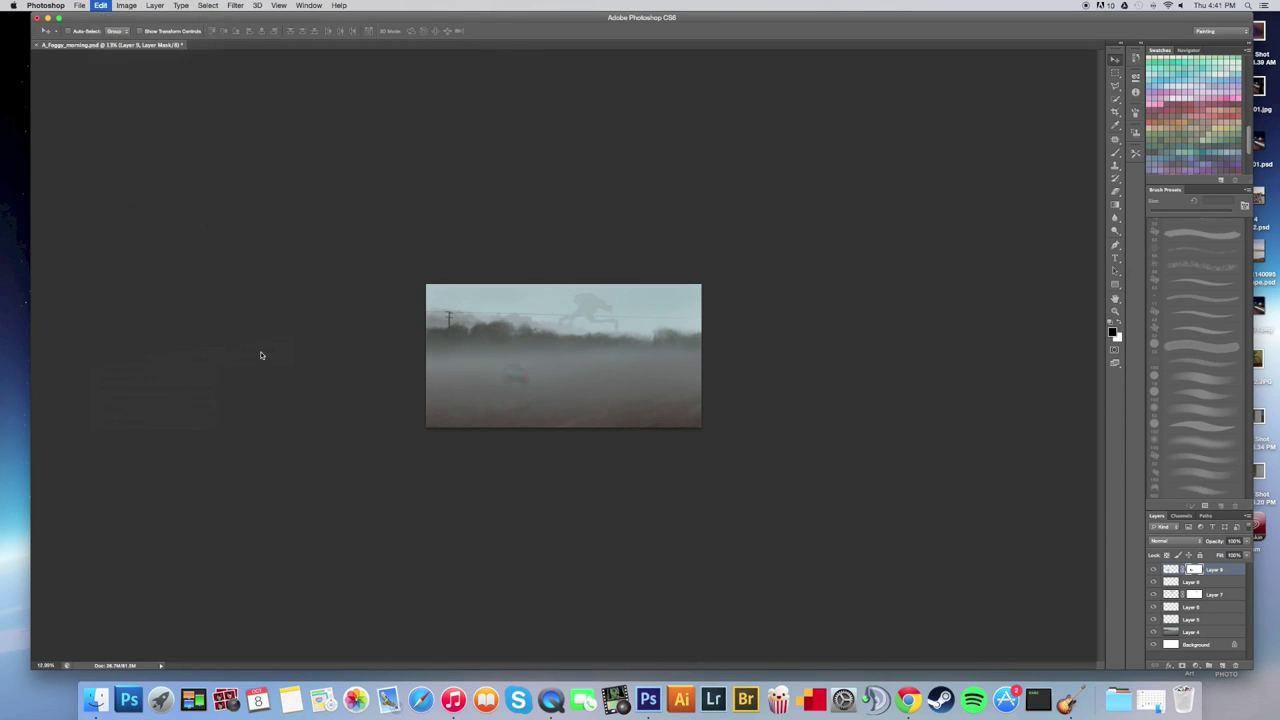
{"action": "key", "text": "super+space"}
{"action": "mouse_move", "coordinate": [535, 413]}
{"action": "left_mouse_down"}
{"action": "mouse_move", "coordinate": [558, 405]}
{"action": "mouse_move", "coordinate": [527, 416]}
{"action": "left_mouse_up"}
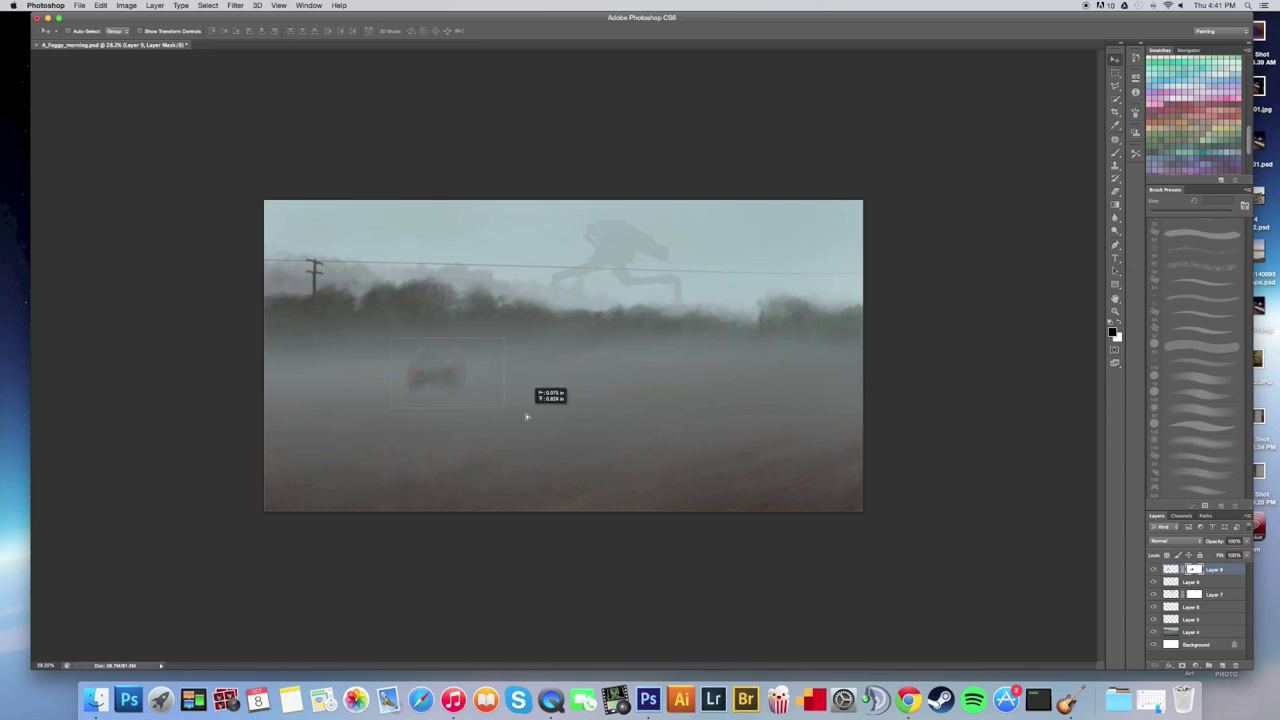
{"action": "scroll", "coordinate": [551, 423], "scroll_direction": "down", "scroll_amount": 5}
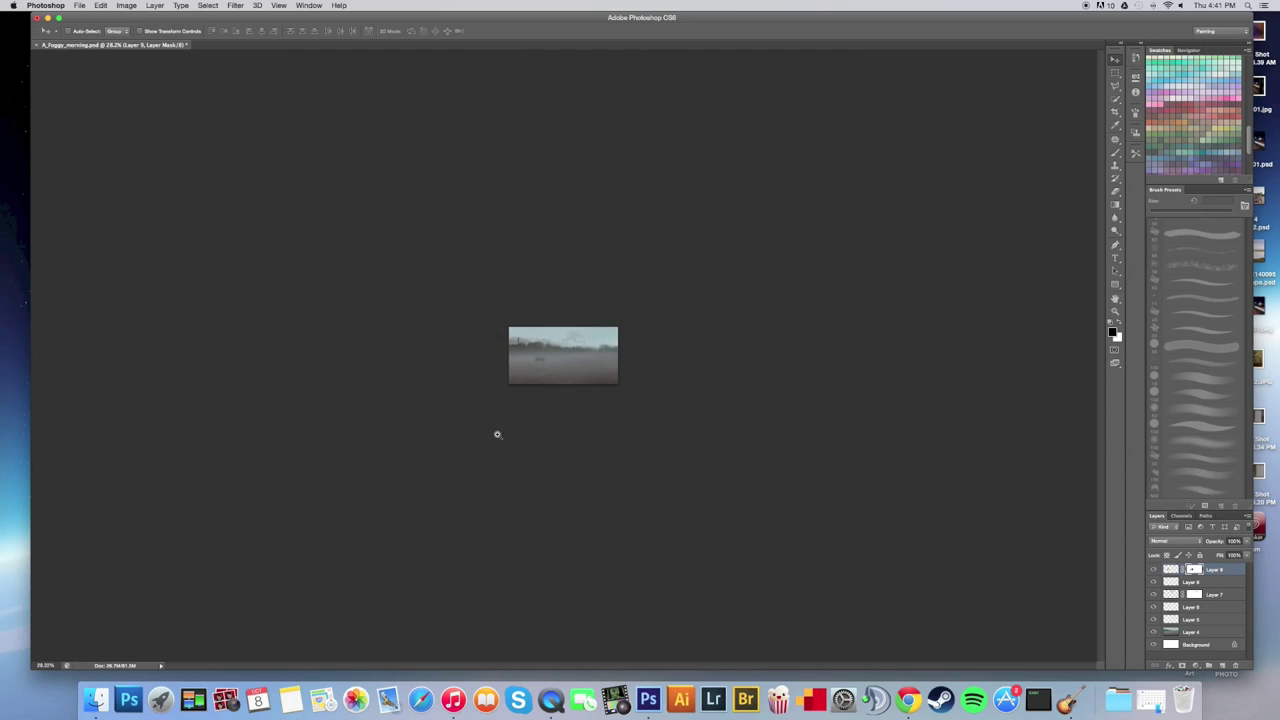
{"action": "scroll", "coordinate": [497, 434], "scroll_direction": "up", "scroll_amount": 5}
{"action": "left_click_drag", "start_coordinate": [560, 417], "coordinate": [602, 440]}
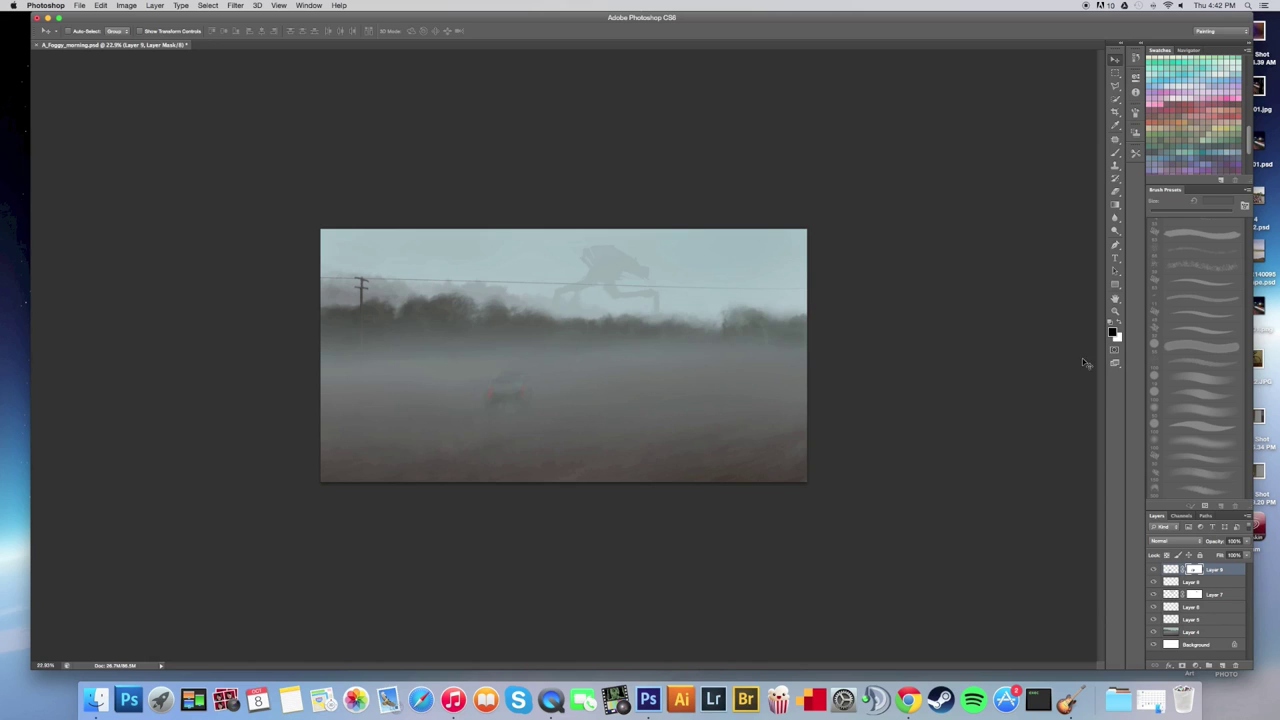
Add a new layer above the car, group it with the car layer, and select the new layer inside the group.
{"action": "key", "text": "b"}
{"action": "left_click", "coordinate": [500, 320], "text": "alt"}
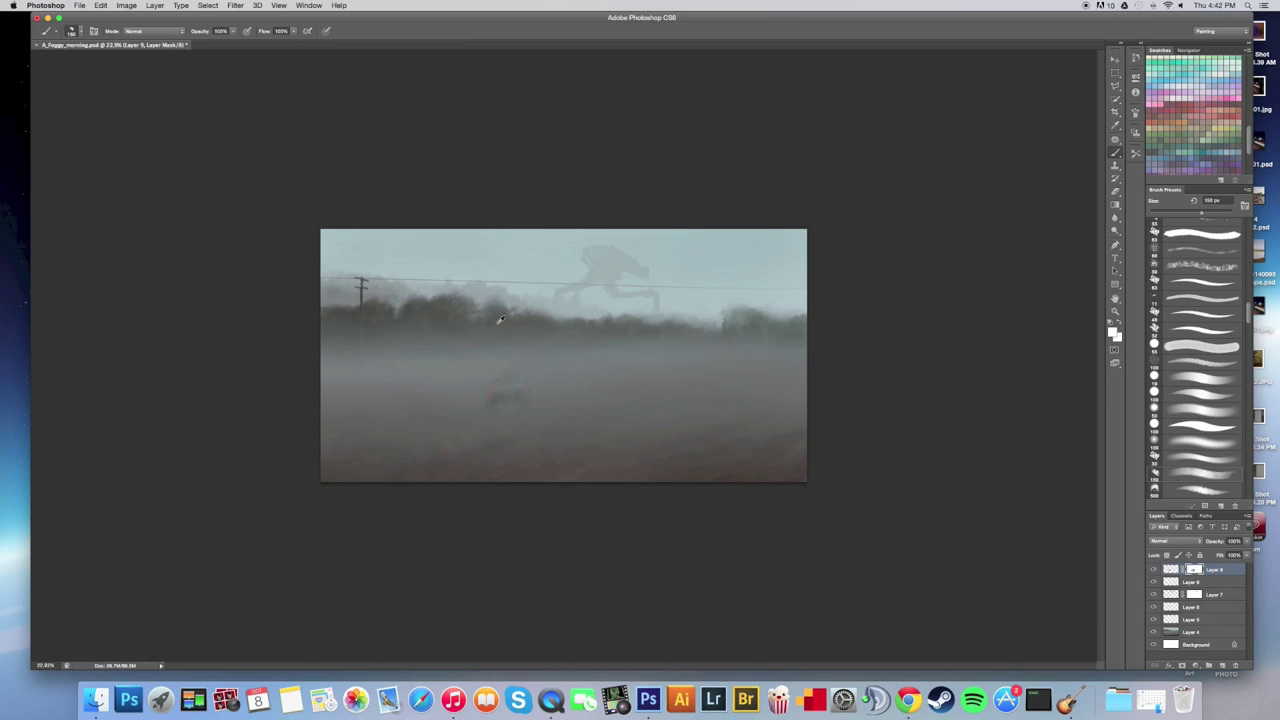
{"action": "left_click", "coordinate": [1221, 665]}
{"action": "left_click", "coordinate": [1213, 581], "text": "shift"}
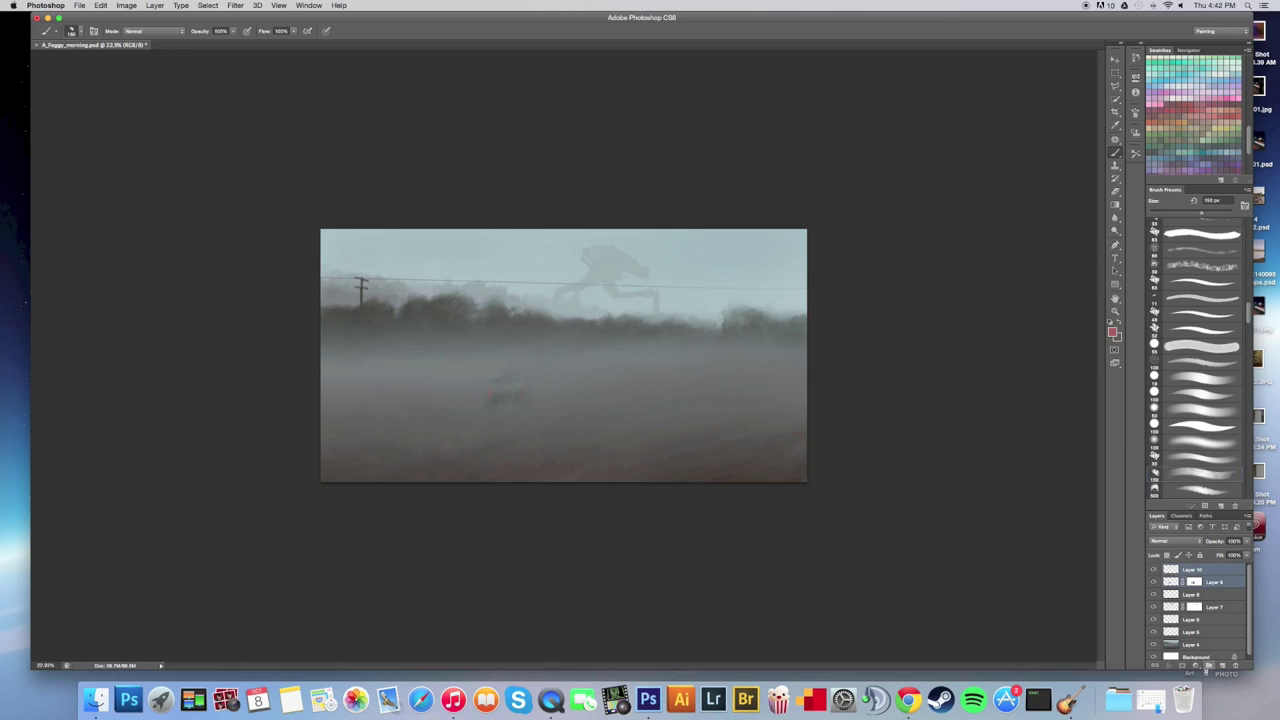
{"action": "left_click", "coordinate": [1208, 666]}
{"action": "left_click", "coordinate": [1165, 569]}
{"action": "left_click", "coordinate": [1200, 583]}
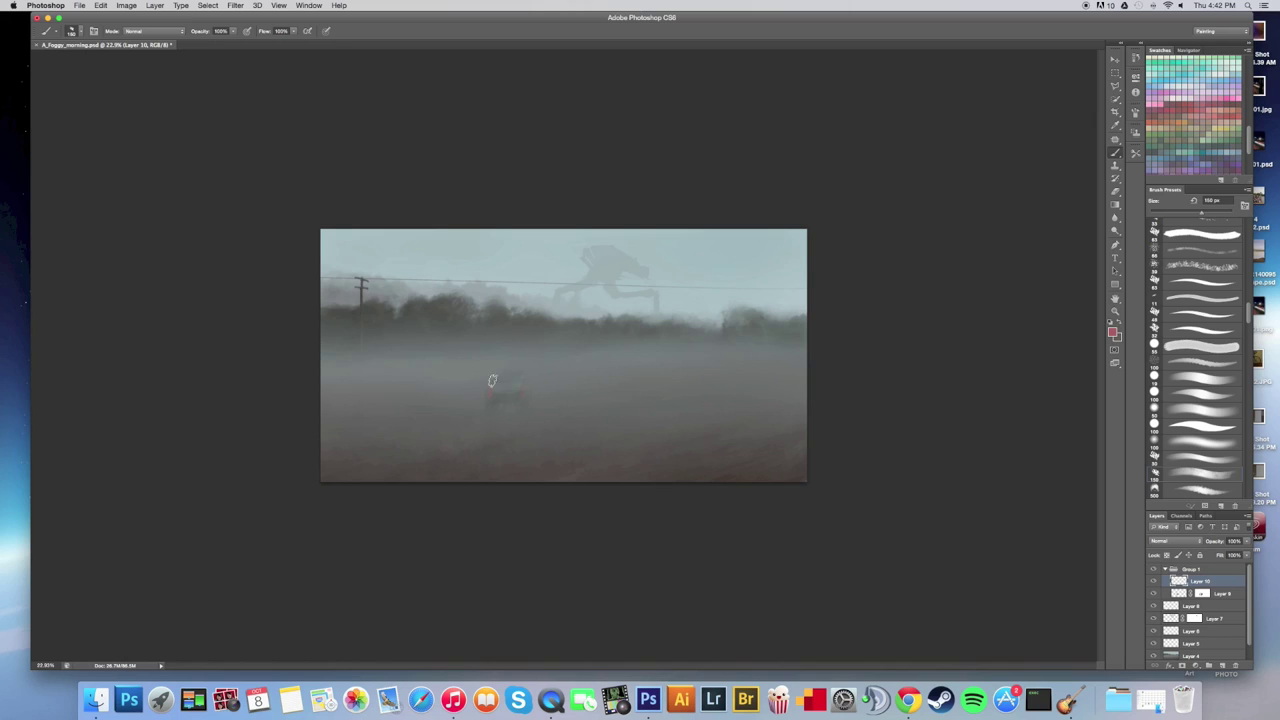
Try covering the car with a dark bush-like mass in a colour sampled from the trees, undoing the first stroke.
{"action": "left_click_drag", "start_coordinate": [487, 396], "coordinate": [485, 384]}
{"action": "left_click", "coordinate": [522, 391]}
{"action": "key", "text": "super+z"}
{"action": "left_click", "coordinate": [519, 317], "text": "alt"}
{"action": "mouse_move", "coordinate": [502, 380]}
{"action": "left_mouse_down"}
{"action": "mouse_move", "coordinate": [533, 380]}
{"action": "mouse_move", "coordinate": [541, 397]}
{"action": "mouse_move", "coordinate": [484, 381]}
{"action": "mouse_move", "coordinate": [518, 388]}
{"action": "mouse_move", "coordinate": [520, 365]}
{"action": "mouse_move", "coordinate": [540, 383]}
{"action": "mouse_move", "coordinate": [516, 364]}
{"action": "mouse_move", "coordinate": [546, 372]}
{"action": "mouse_move", "coordinate": [537, 393]}
{"action": "mouse_move", "coordinate": [504, 399]}
{"action": "mouse_move", "coordinate": [477, 370]}
{"action": "mouse_move", "coordinate": [524, 393]}
{"action": "mouse_move", "coordinate": [509, 366]}
{"action": "mouse_move", "coordinate": [537, 365]}
{"action": "mouse_move", "coordinate": [539, 384]}
{"action": "mouse_move", "coordinate": [444, 433]}
{"action": "mouse_move", "coordinate": [529, 409]}
{"action": "left_mouse_up"}
{"action": "left_click", "coordinate": [704, 472], "text": "alt"}
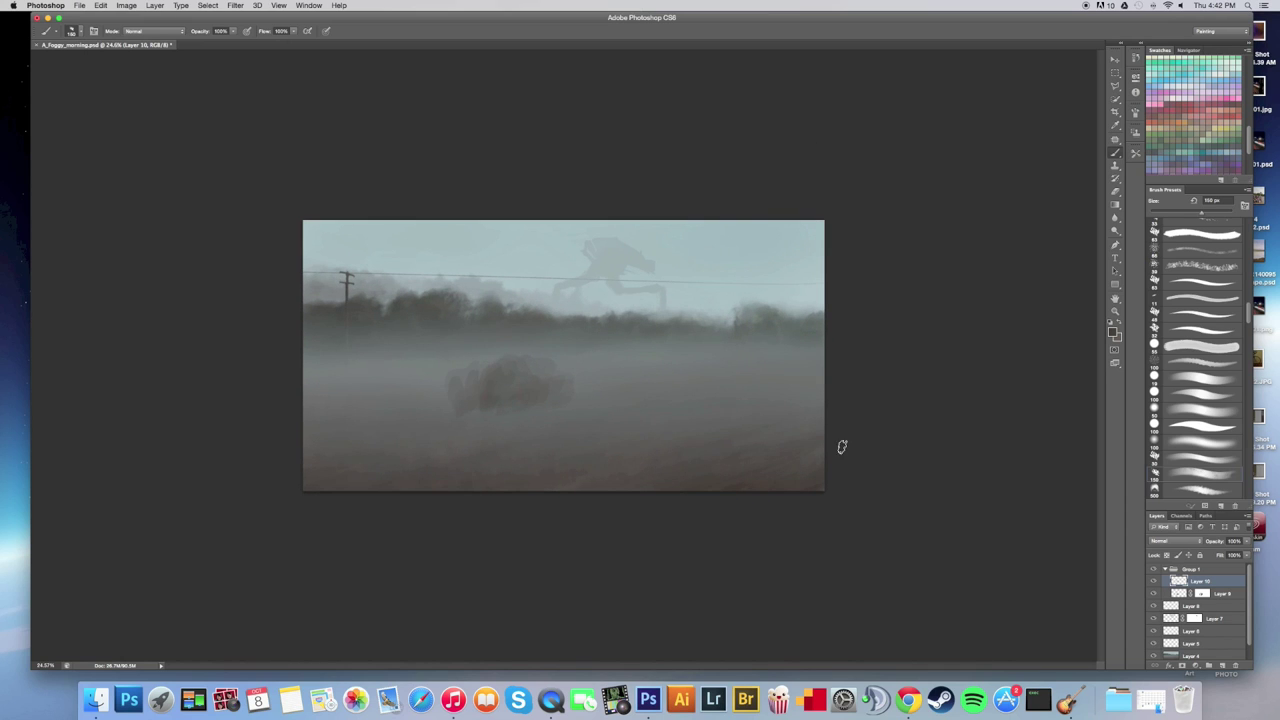
Delete the bush and car layers, add a new layer in the group, and paint a dark patch right of centre in the field.
{"action": "key", "text": "BackSpace"}
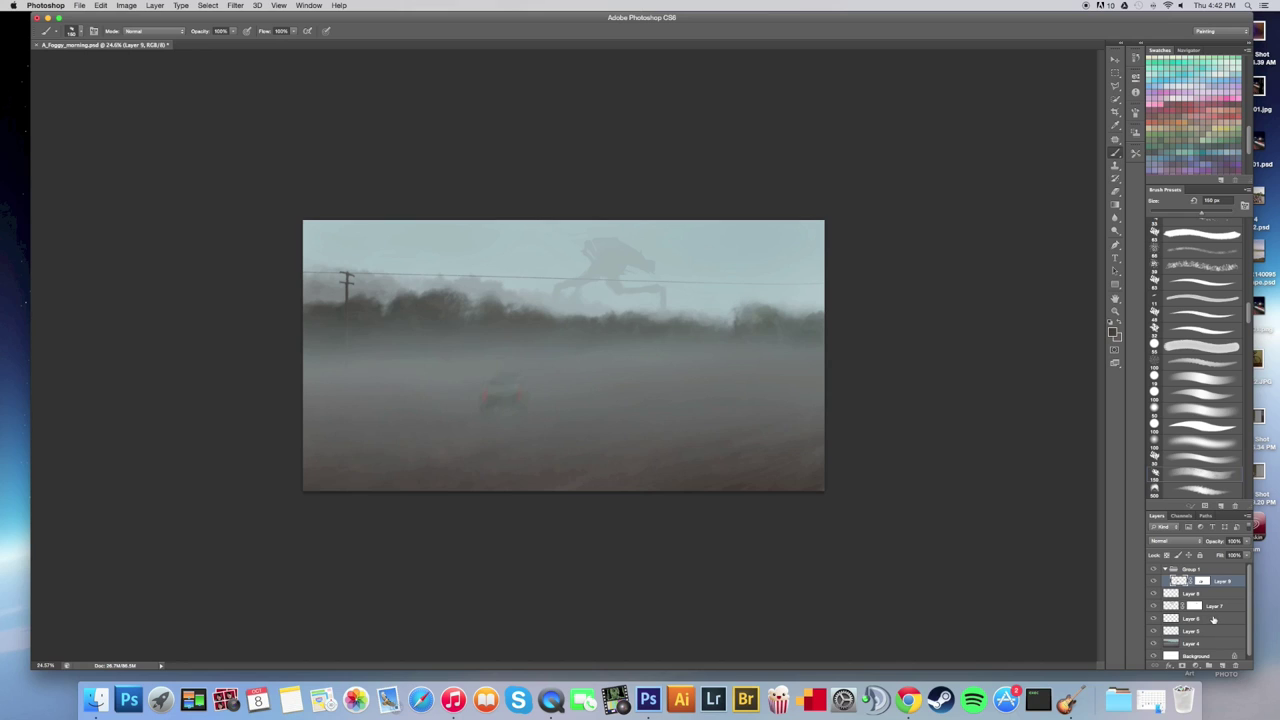
{"action": "key", "text": "BackSpace"}
{"action": "left_click", "coordinate": [1222, 665]}
{"action": "left_click_drag", "start_coordinate": [677, 362], "coordinate": [655, 372]}
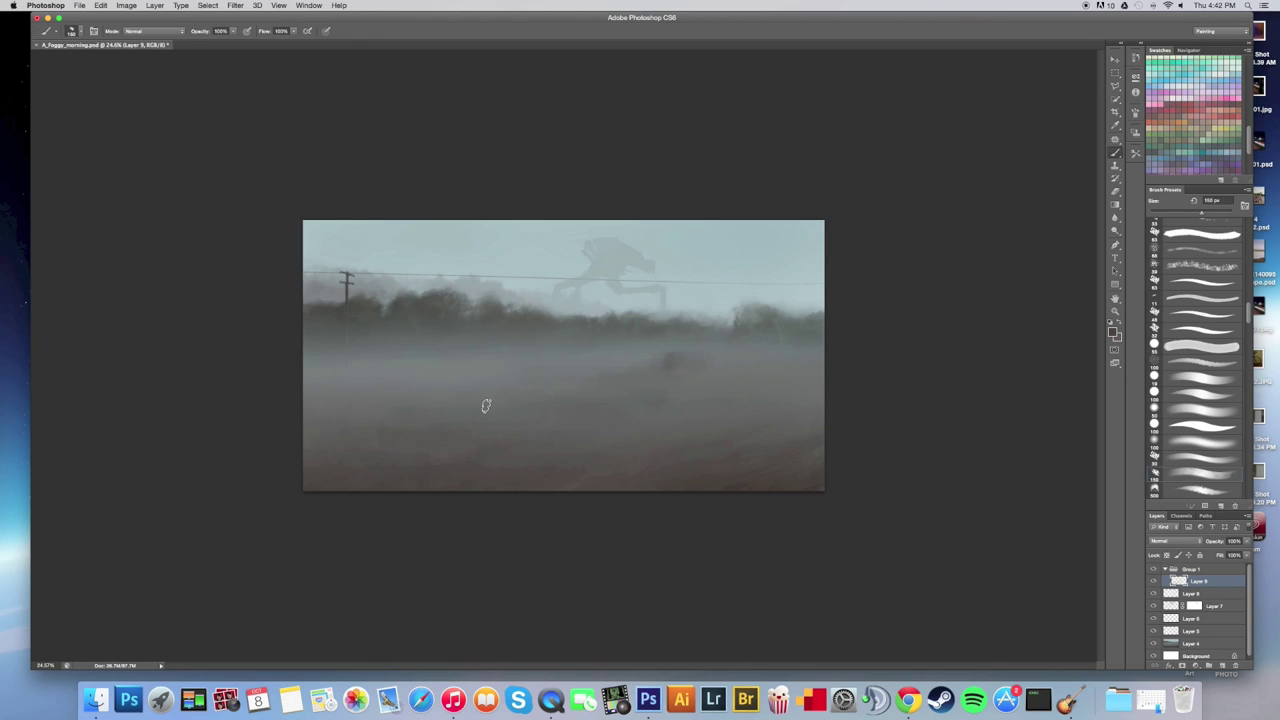
Add a layer mask to the dark patch layer in the group and set the foreground colour to black.
{"action": "left_click", "coordinate": [494, 316]}
{"action": "left_click", "coordinate": [683, 326]}
{"action": "left_click", "coordinate": [1194, 665]}
{"action": "left_click", "coordinate": [80, 31]}
{"action": "left_click", "coordinate": [219, 221]}
{"action": "left_click", "coordinate": [742, 372]}
{"action": "left_click", "coordinate": [1114, 334]}
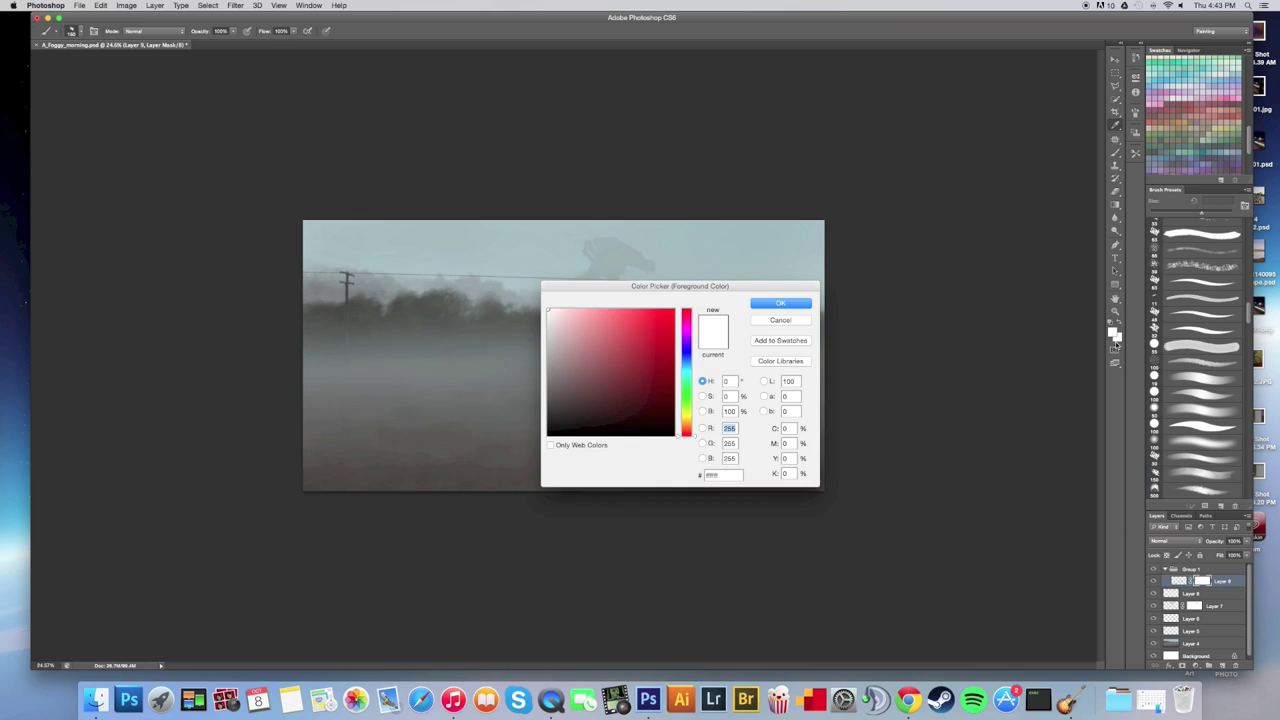
{"action": "left_click_drag", "start_coordinate": [571, 334], "coordinate": [526, 459]}
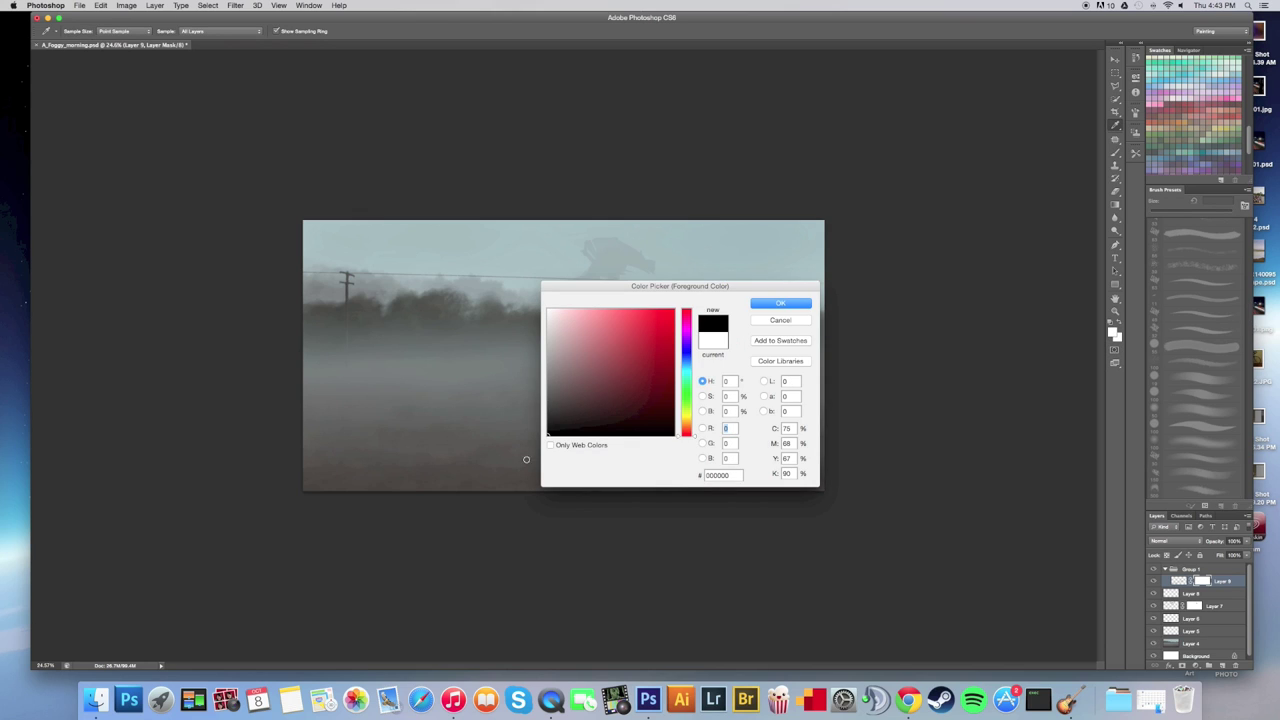
{"action": "left_click", "coordinate": [791, 303]}
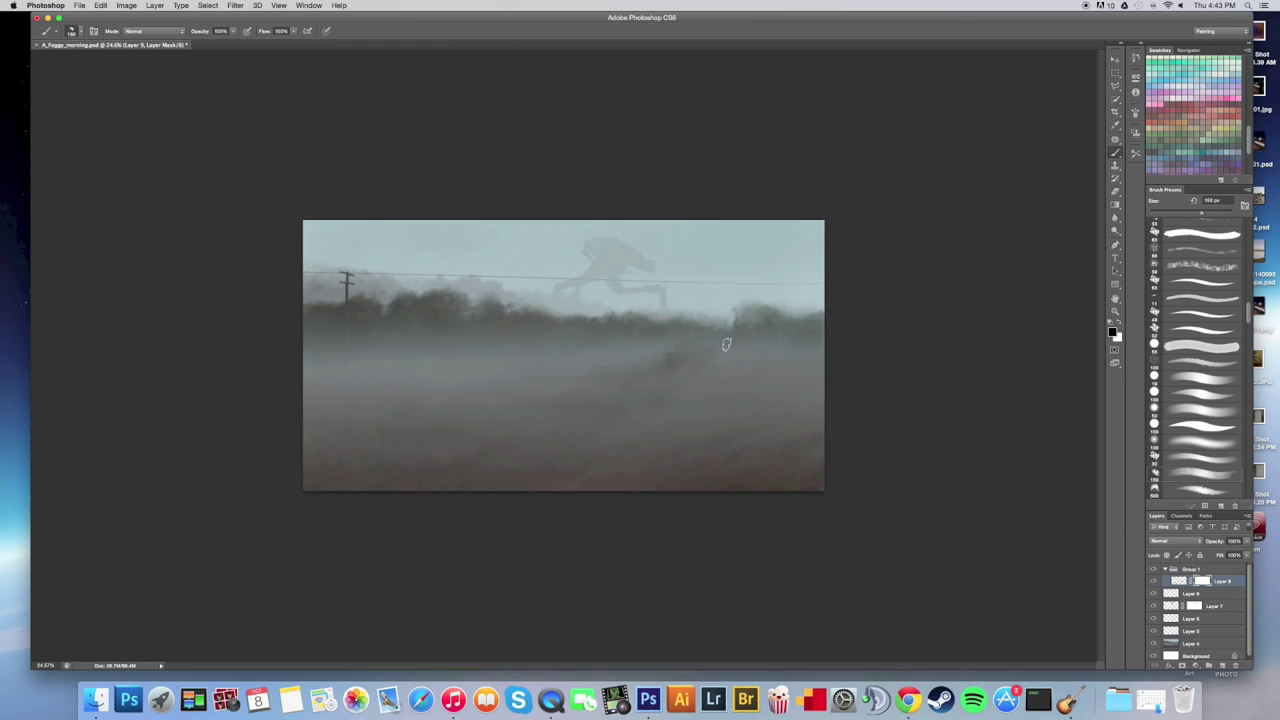
Fade the dark patch into the fog by painting on its mask with larger brushes, including a soft round one.
{"action": "key", "text": "]"}
{"action": "key", "text": "]"}
{"action": "key", "text": "]"}
{"action": "key", "text": "]"}
{"action": "left_click", "coordinate": [76, 34]}
{"action": "left_click", "coordinate": [212, 219]}
{"action": "left_click", "coordinate": [80, 36]}
{"action": "key", "text": "bracketright"}
{"action": "key", "text": "bracketright"}
{"action": "left_click", "coordinate": [71, 31]}
{"action": "scroll", "coordinate": [236, 104], "scroll_direction": "up", "scroll_amount": 5}
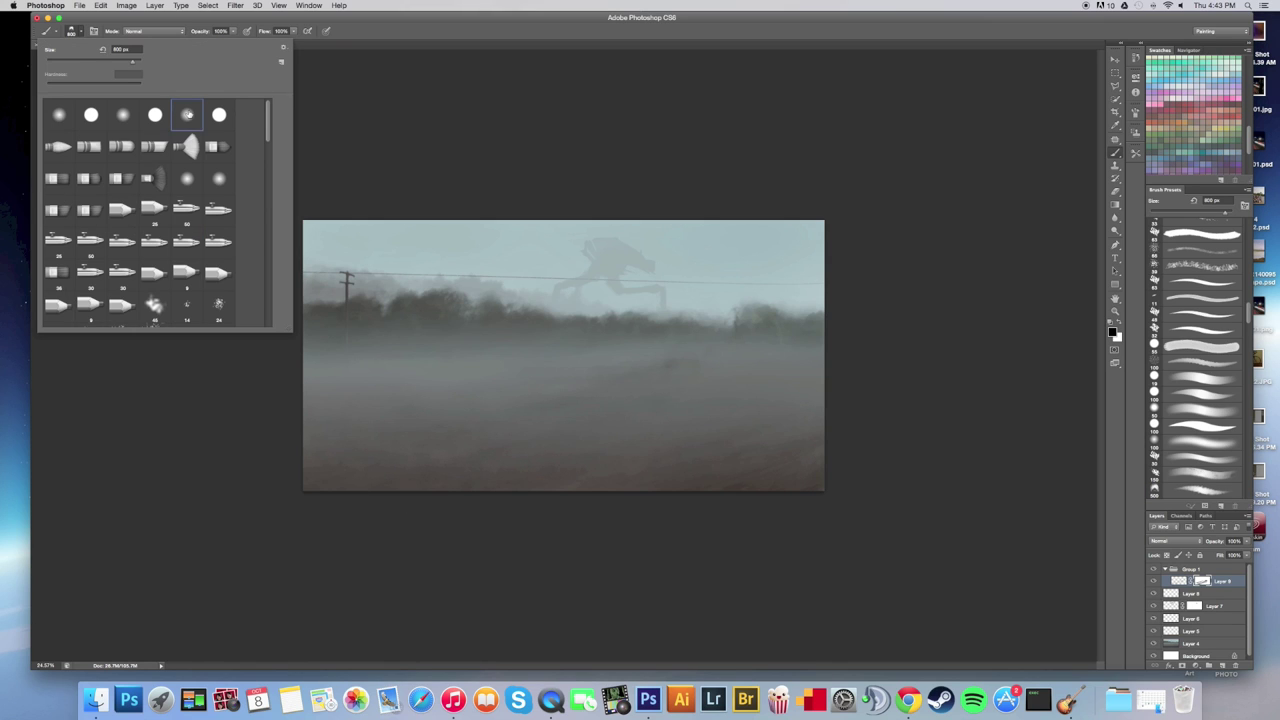
{"action": "left_click", "coordinate": [187, 114]}
{"action": "left_click", "coordinate": [653, 413]}
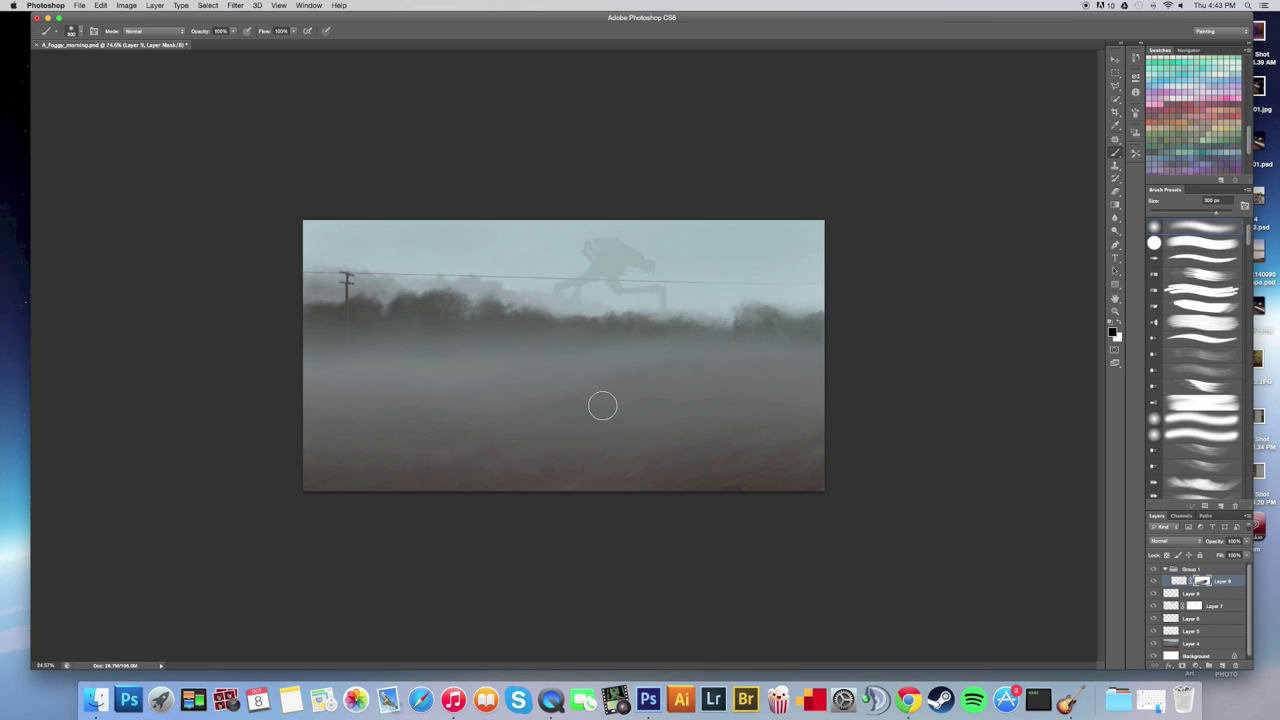
Rotate the patch layer slightly with Free Transform and touch up the fade on its mask.
{"action": "left_click", "coordinate": [1180, 582]}
{"action": "key", "text": "super+t"}
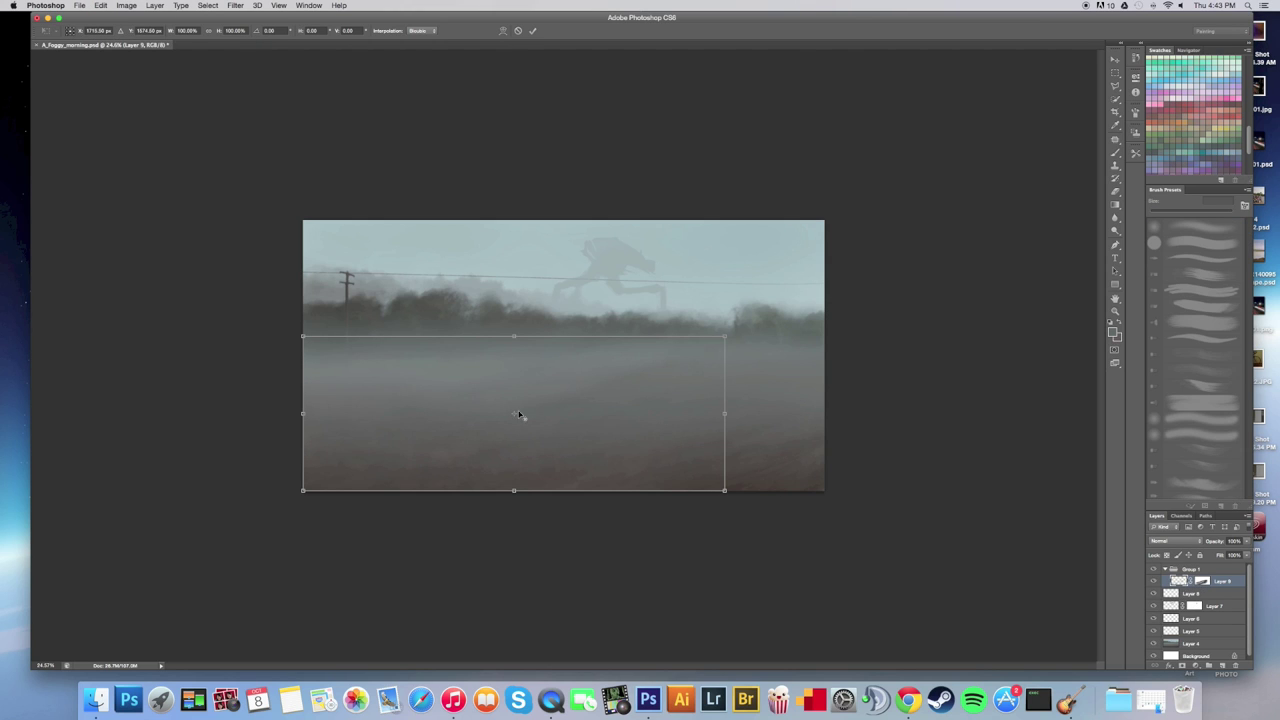
{"action": "mouse_move", "coordinate": [263, 534]}
{"action": "left_mouse_down"}
{"action": "mouse_move", "coordinate": [240, 470]}
{"action": "mouse_move", "coordinate": [240, 486]}
{"action": "left_mouse_up"}
{"action": "key", "text": "Return"}
{"action": "left_click_drag", "start_coordinate": [631, 429], "coordinate": [614, 420]}
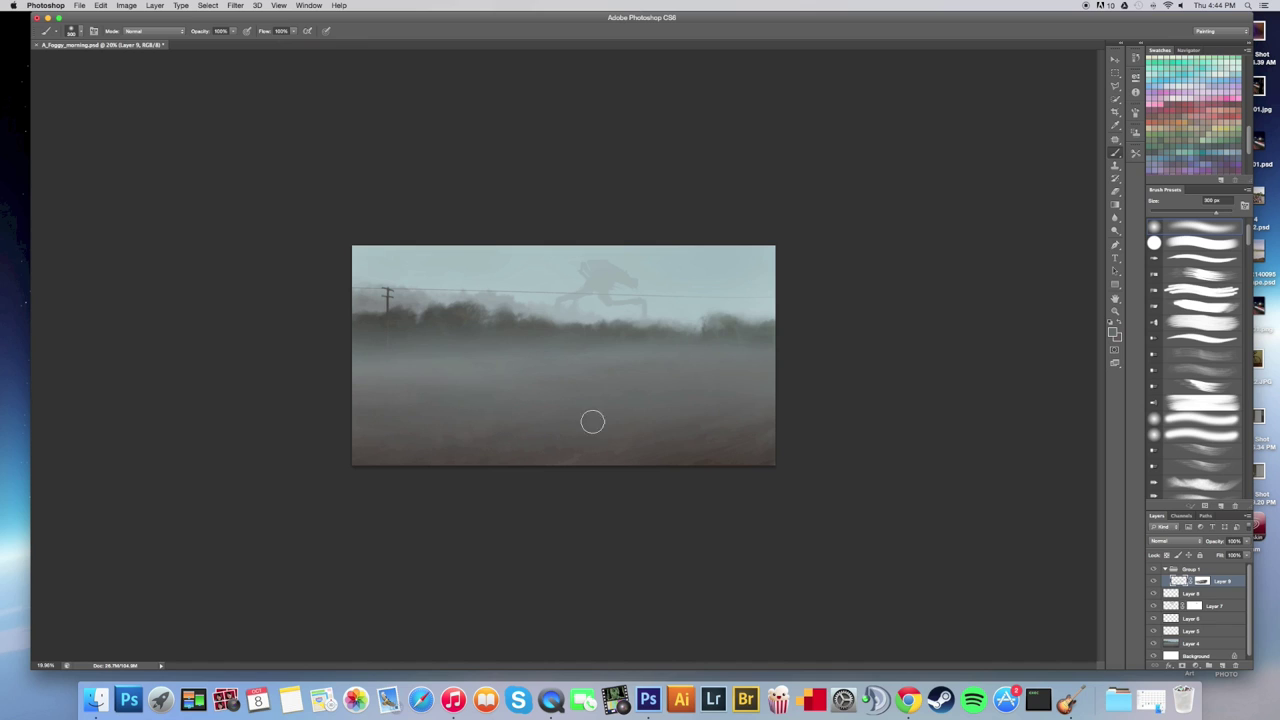
{"action": "left_click", "coordinate": [1191, 581]}
{"action": "scroll", "coordinate": [749, 414], "scroll_direction": "down", "scroll_amount": 3}
{"action": "scroll", "coordinate": [683, 420], "scroll_direction": "up", "scroll_amount": 1}
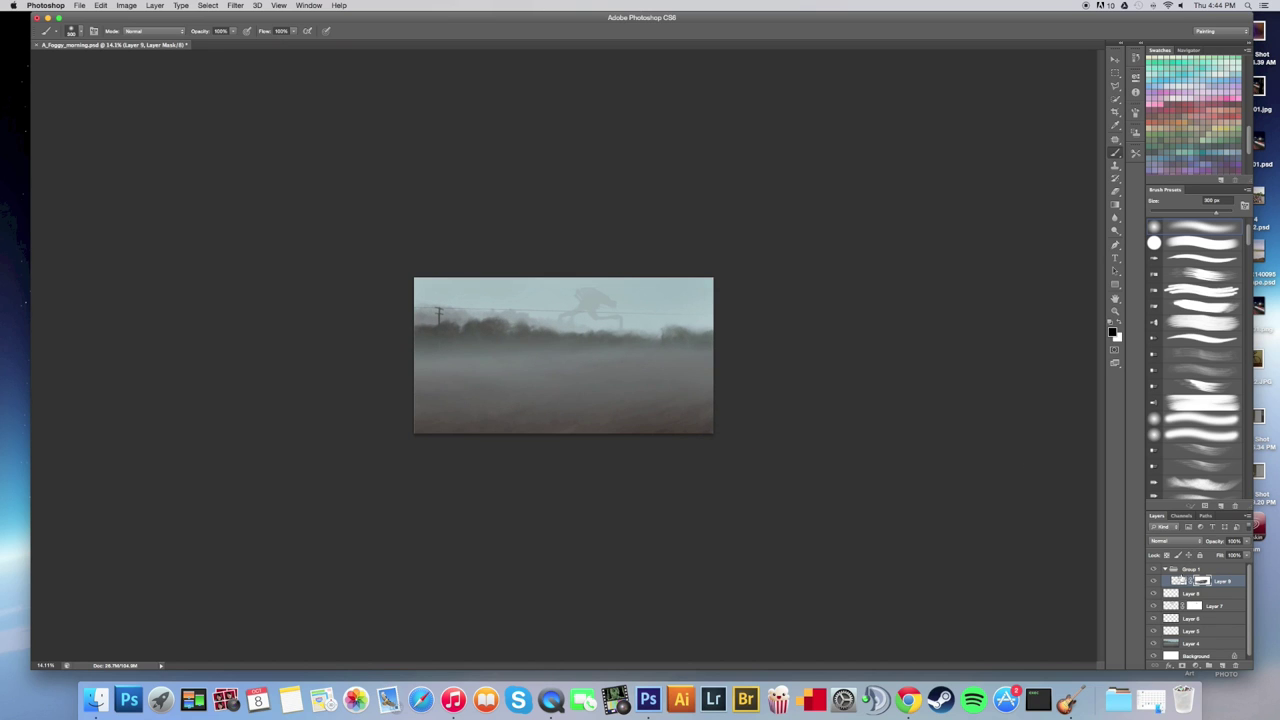
Collapse Group 1 and add a new layer above it.
{"action": "left_click", "coordinate": [1165, 569]}
{"action": "scroll", "coordinate": [605, 380], "scroll_direction": "up", "scroll_amount": 3}
{"action": "scroll", "coordinate": [628, 352], "scroll_direction": "down", "scroll_amount": 1}
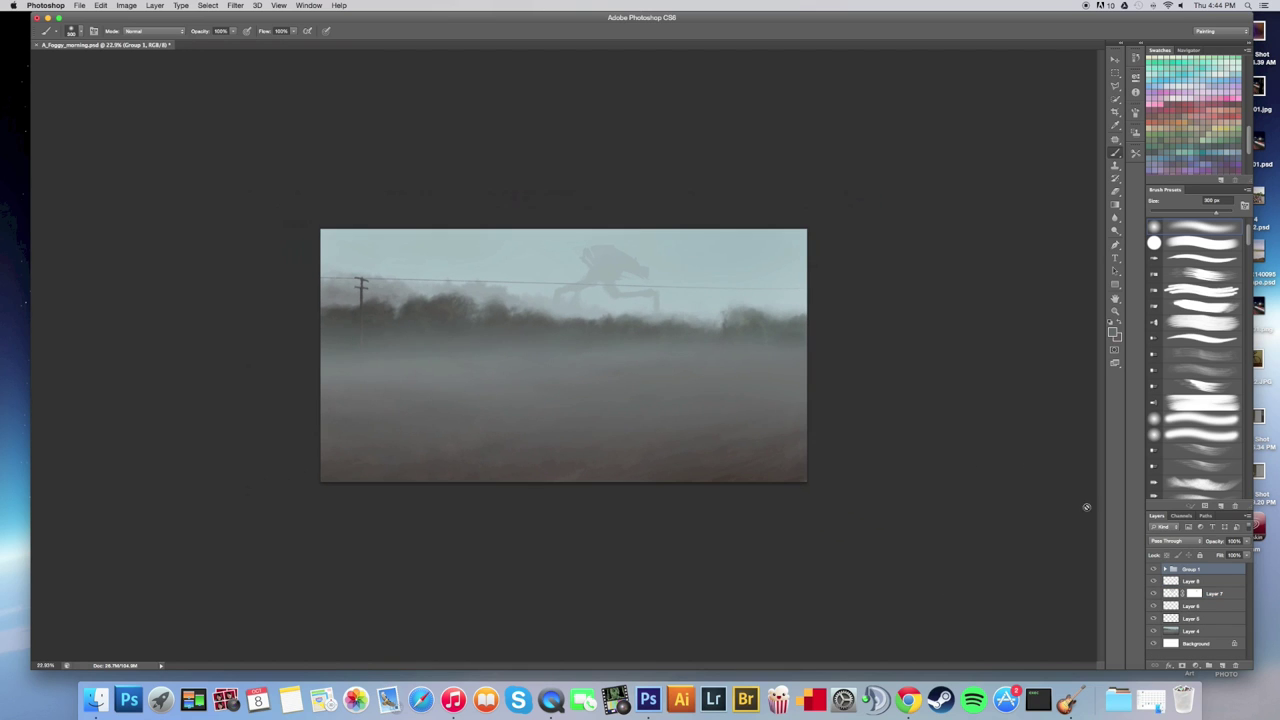
{"action": "left_click", "coordinate": [1221, 665]}
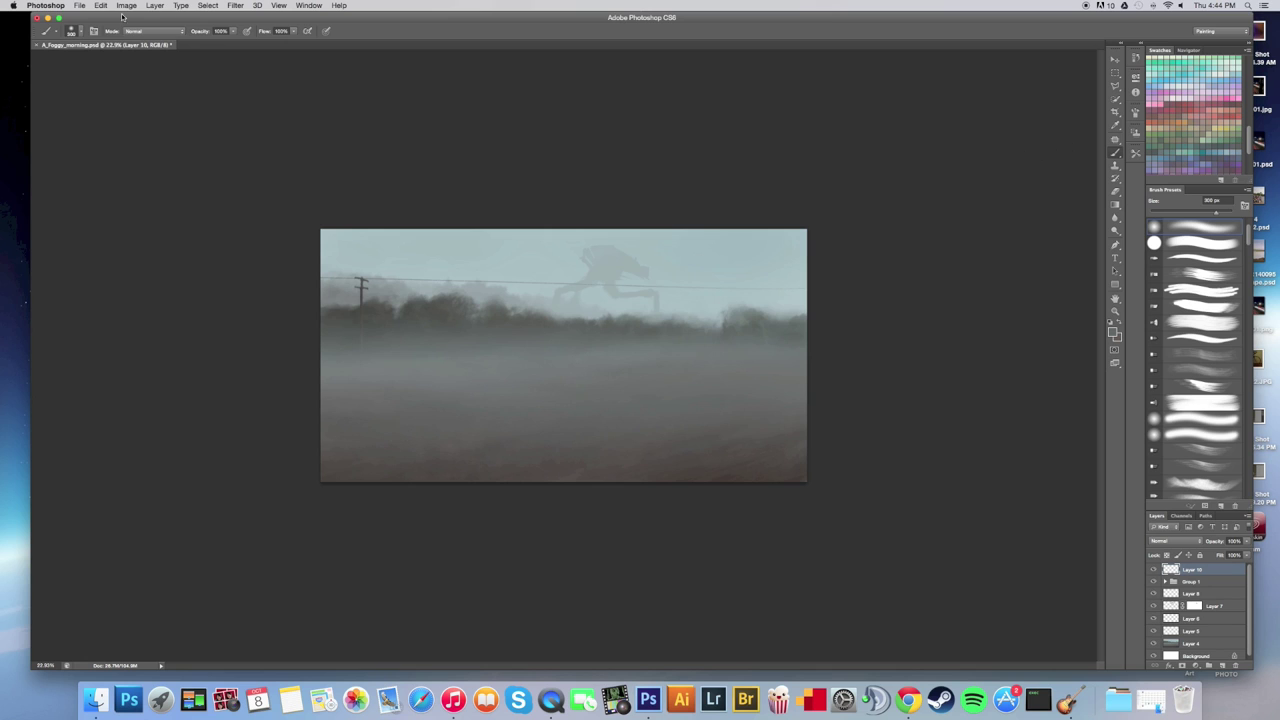
Choose a textured brush, sample the dark colour of the trees, and reduce the brush size to 70 px.
{"action": "left_click", "coordinate": [79, 5]}
{"action": "left_click", "coordinate": [79, 5]}
{"action": "left_click", "coordinate": [71, 31]}
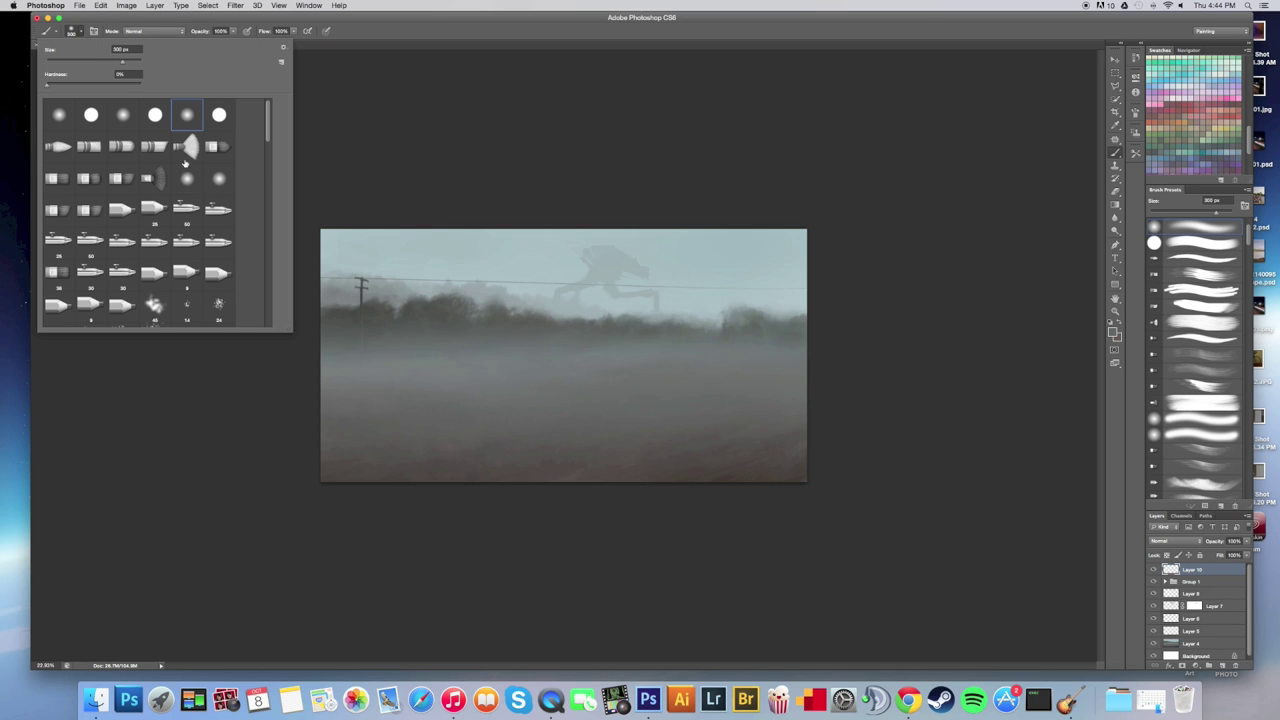
{"action": "scroll", "coordinate": [187, 150], "scroll_direction": "down", "scroll_amount": 10}
{"action": "left_click", "coordinate": [188, 178]}
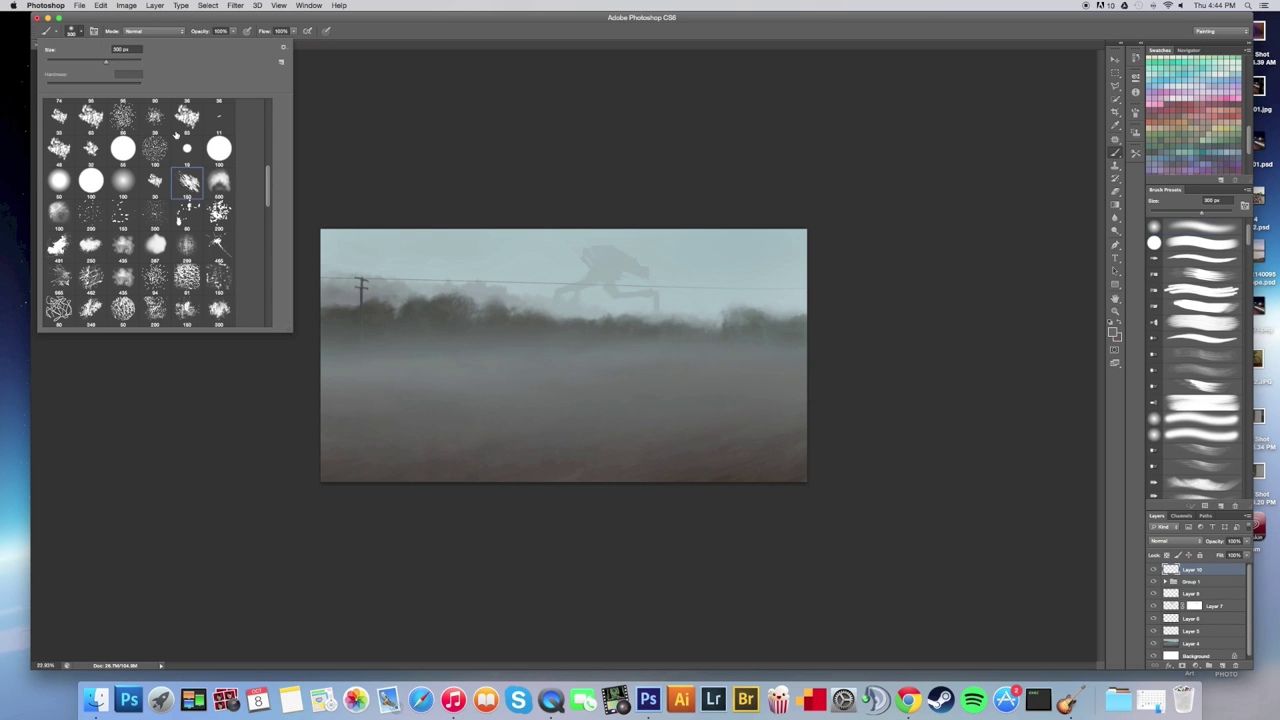
{"action": "left_click", "coordinate": [81, 31]}
{"action": "scroll", "coordinate": [611, 405], "scroll_direction": "up", "scroll_amount": 1}
{"action": "left_click", "coordinate": [377, 321], "text": "alt"}
{"action": "key", "text": "["}
{"action": "key", "text": "["}
{"action": "key", "text": "["}
{"action": "key", "text": "["}
{"action": "key", "text": "["}
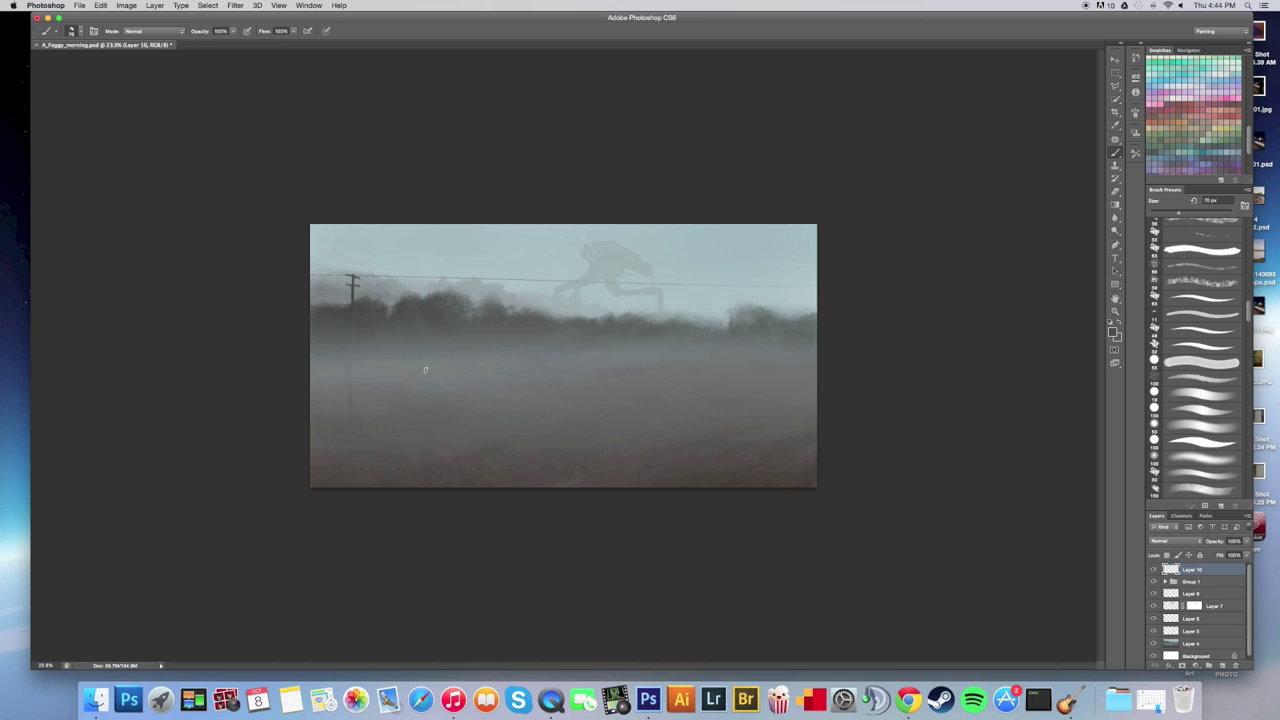
Undo the trial strokes, position a fence post at the field's left edge, and paint a row of smaller posts receding to the right.
{"action": "key", "text": "alt+super+z"}
{"action": "key", "text": "alt+super+z"}
{"action": "key", "text": "alt+super+z"}
{"action": "key", "text": "v"}
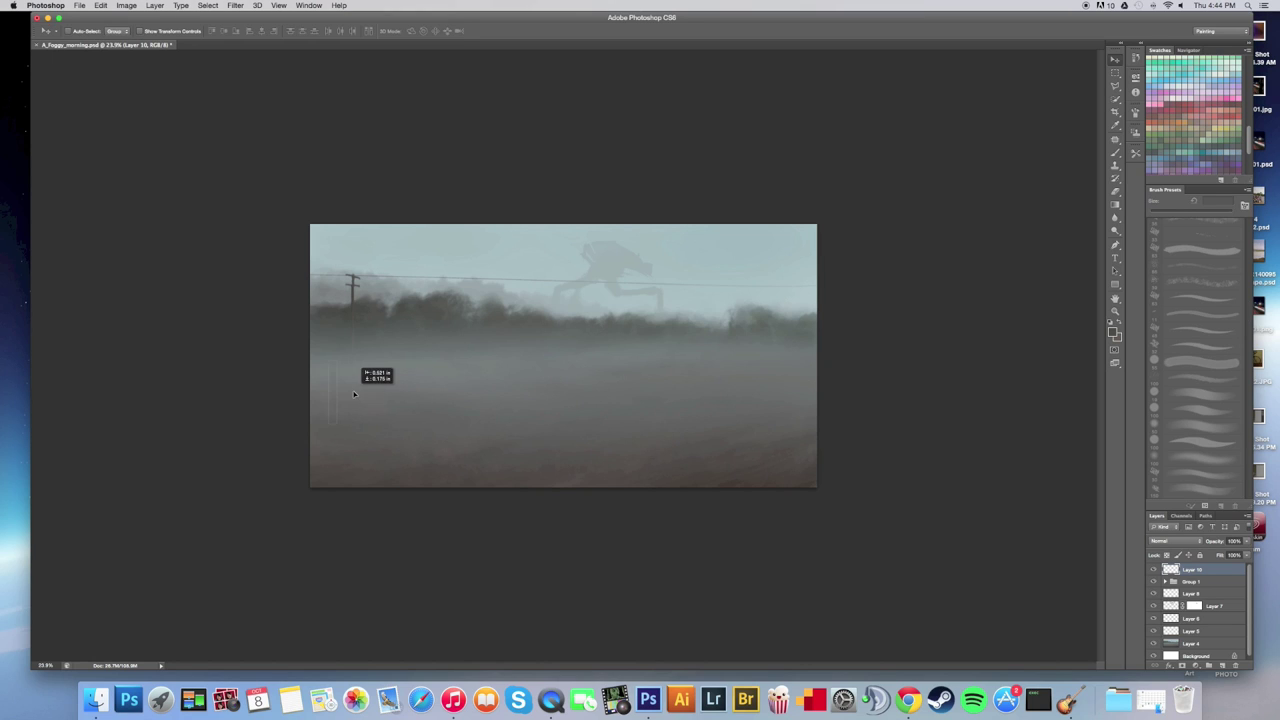
{"action": "key", "text": "b"}
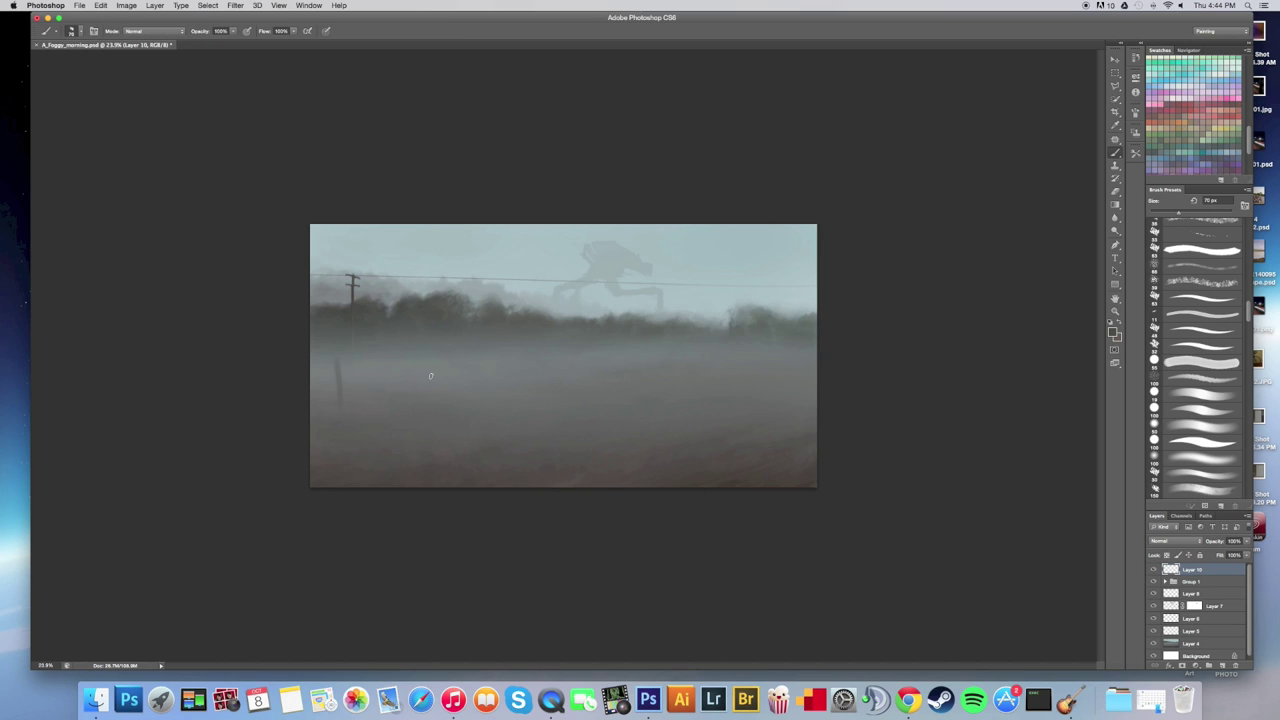
{"action": "left_click_drag", "start_coordinate": [430, 386], "coordinate": [428, 398]}
{"action": "mouse_move", "coordinate": [699, 398]}
{"action": "left_mouse_down"}
{"action": "mouse_move", "coordinate": [669, 425]}
{"action": "mouse_move", "coordinate": [710, 399]}
{"action": "left_mouse_up"}
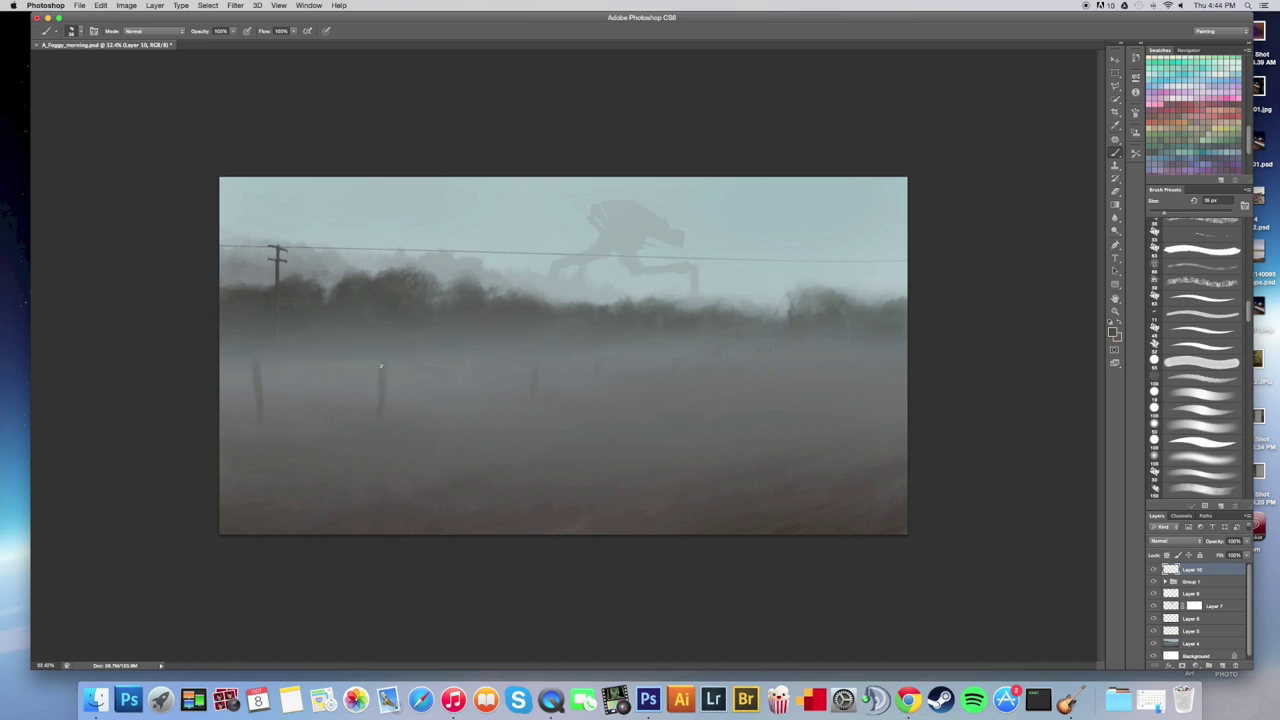
{"action": "left_click", "coordinate": [797, 529]}
Add a mask to the fence post layer and fade the posts into the fog with progressively smaller brushes.
{"action": "left_click", "coordinate": [1194, 665]}
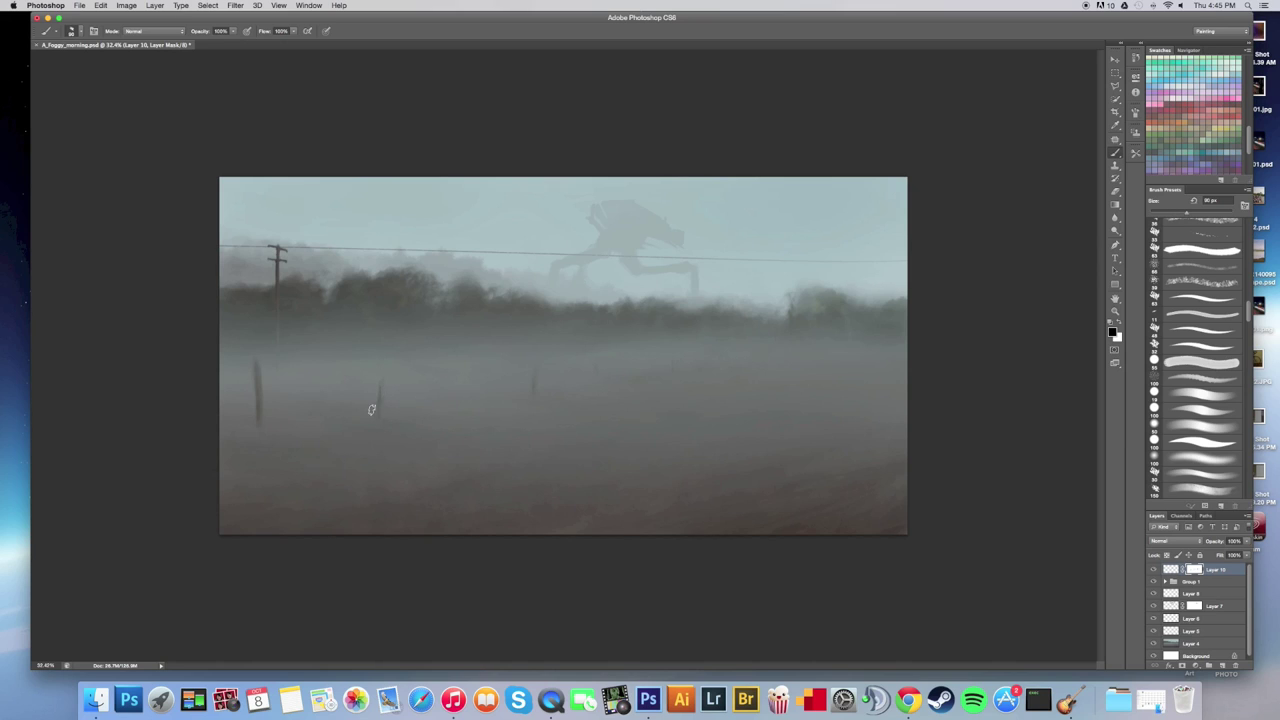
{"action": "left_click_drag", "start_coordinate": [386, 376], "coordinate": [380, 391]}
{"action": "key", "text": "bracketleft"}
{"action": "key", "text": "bracketleft"}
{"action": "key", "text": "["}
{"action": "mouse_move", "coordinate": [532, 444]}
{"action": "left_mouse_down"}
{"action": "mouse_move", "coordinate": [483, 448]}
{"action": "mouse_move", "coordinate": [525, 443]}
{"action": "left_mouse_up"}
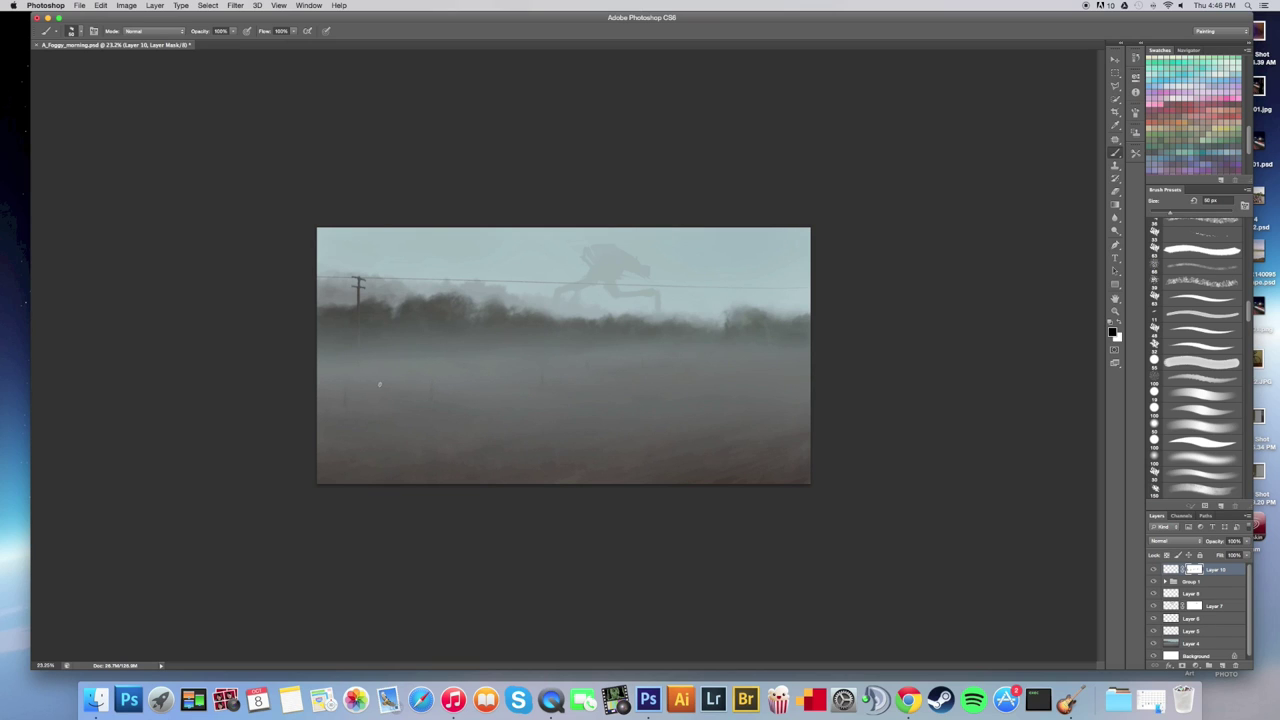
Add a new top layer and fill it with the merged picture using Apply Image.
{"action": "key", "text": "super+space"}
{"action": "left_click_drag", "start_coordinate": [743, 431], "coordinate": [720, 443]}
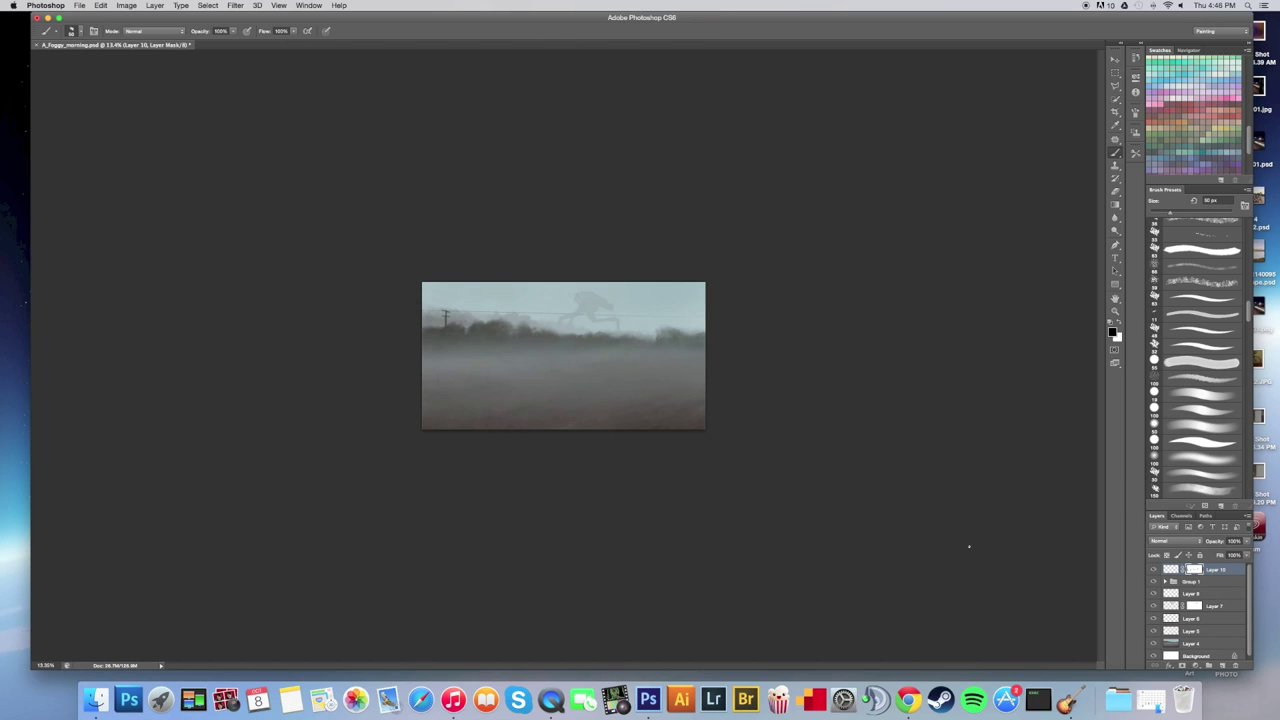
{"action": "key", "text": "super+space"}
{"action": "left_click_drag", "start_coordinate": [531, 366], "coordinate": [470, 323]}
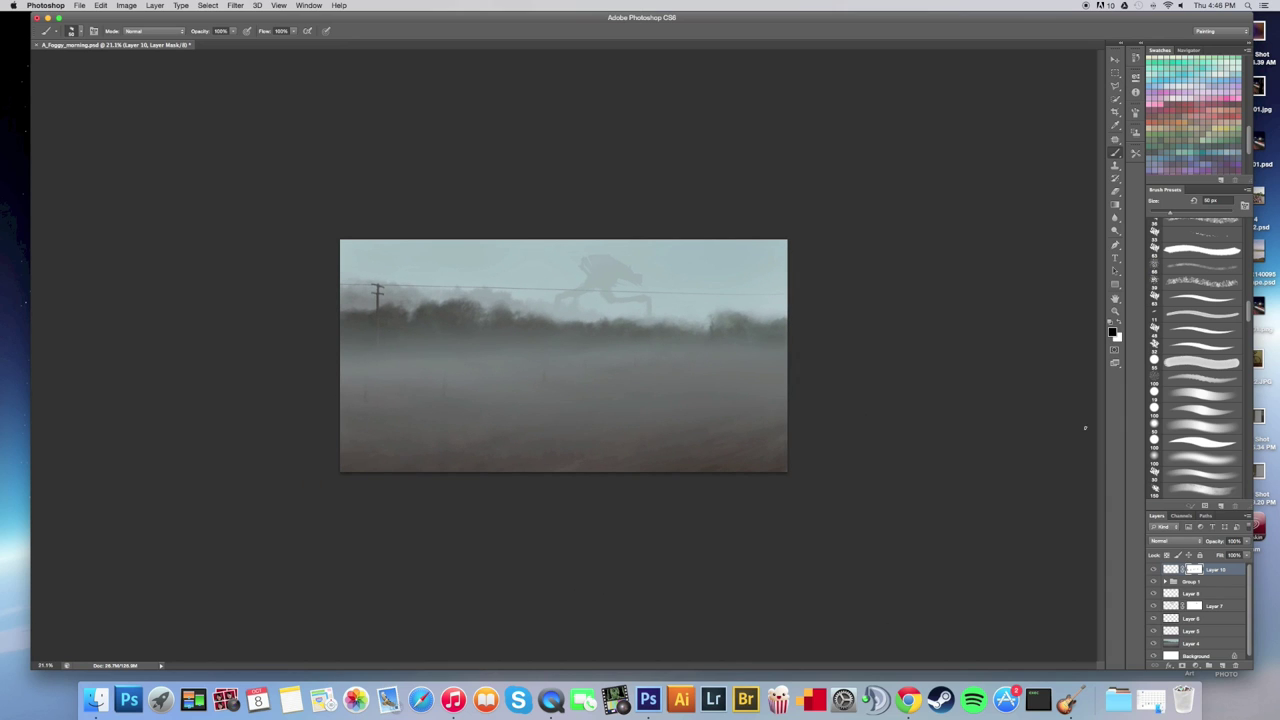
{"action": "left_click", "coordinate": [1222, 665]}
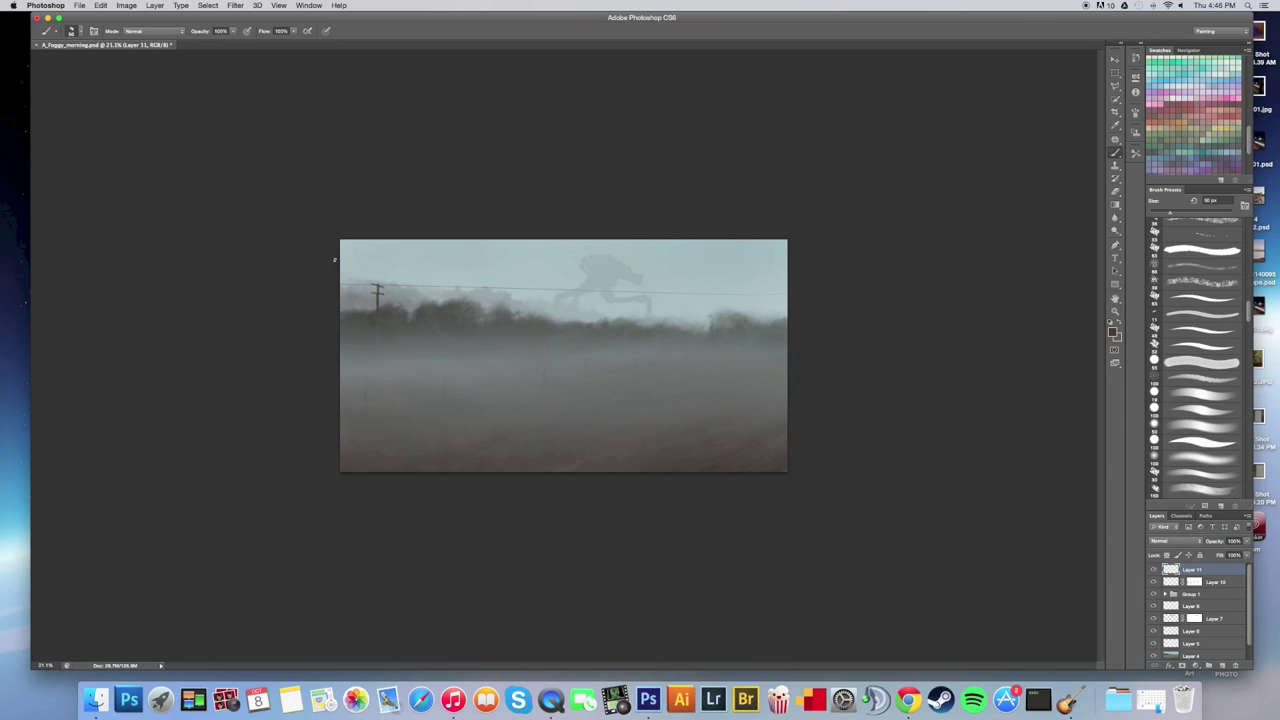
{"action": "left_click", "coordinate": [126, 5]}
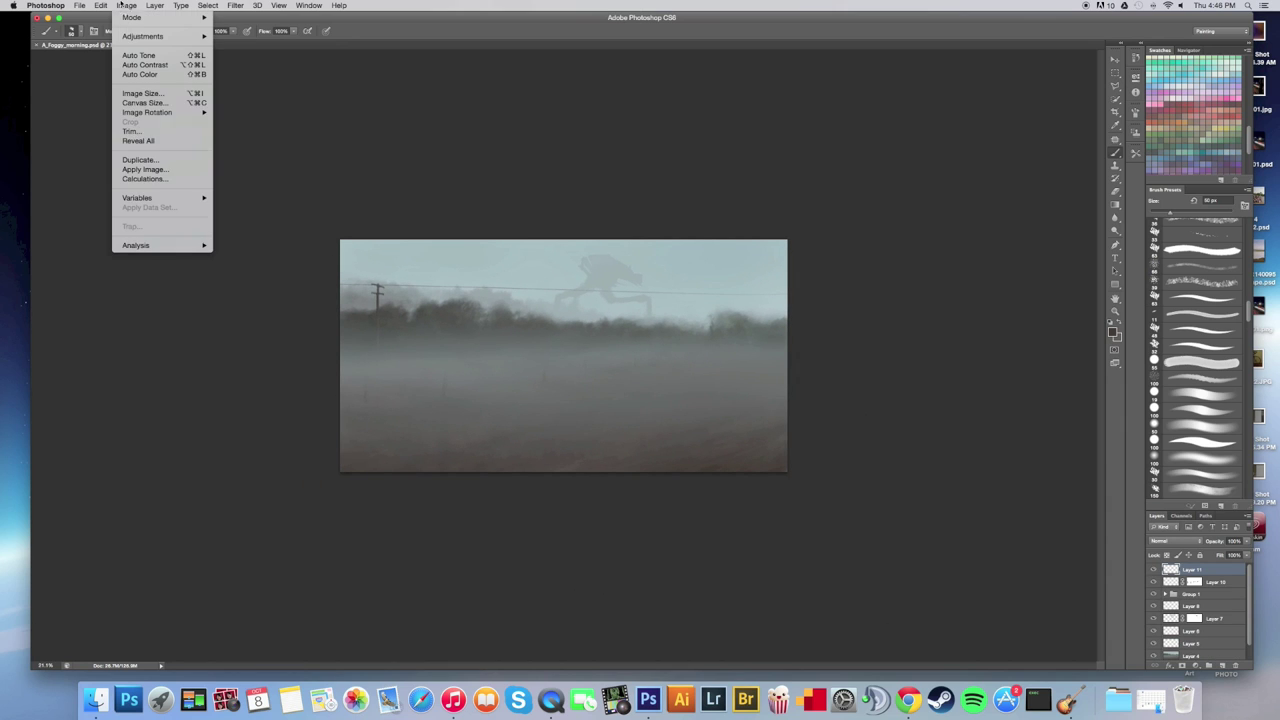
{"action": "left_click", "coordinate": [145, 170]}
{"action": "left_click", "coordinate": [729, 283]}
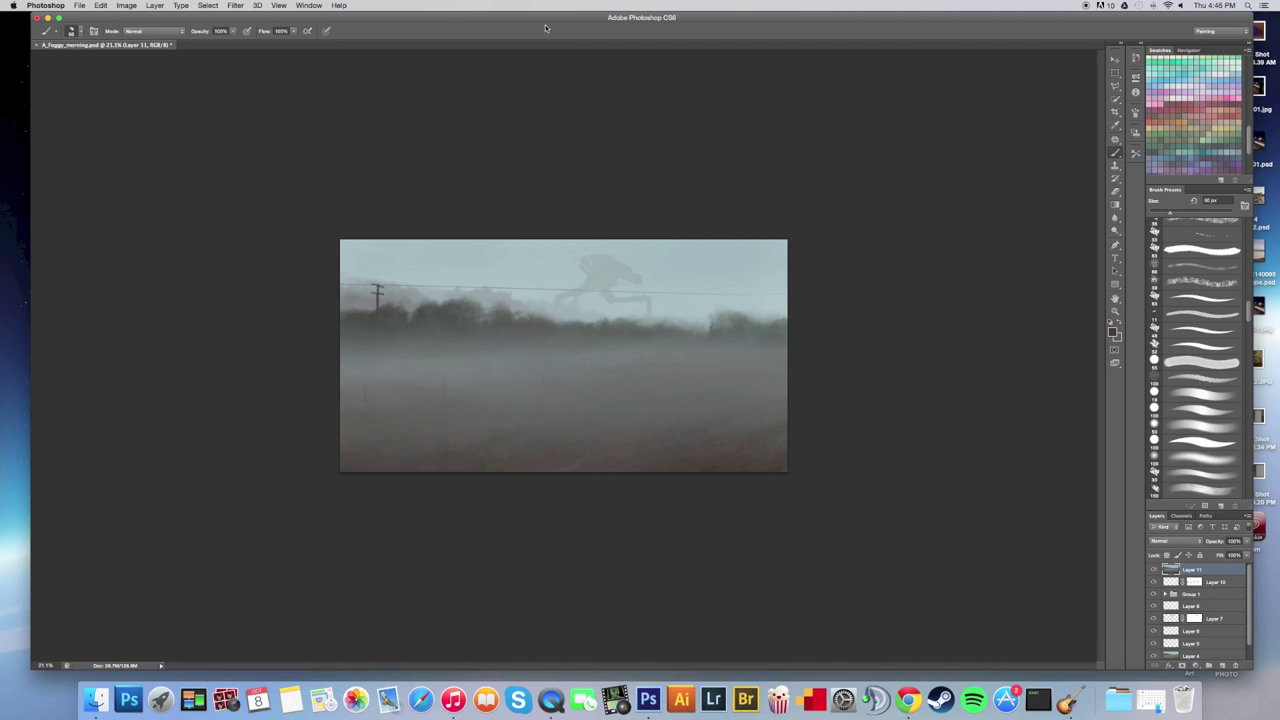
Start Smart Sharpen on the merged layer, set the amount to 170%, and turn off the canvas preview to compare.
{"action": "left_click", "coordinate": [208, 5]}
{"action": "mouse_move", "coordinate": [235, 5]}
{"action": "mouse_move", "coordinate": [262, 200]}
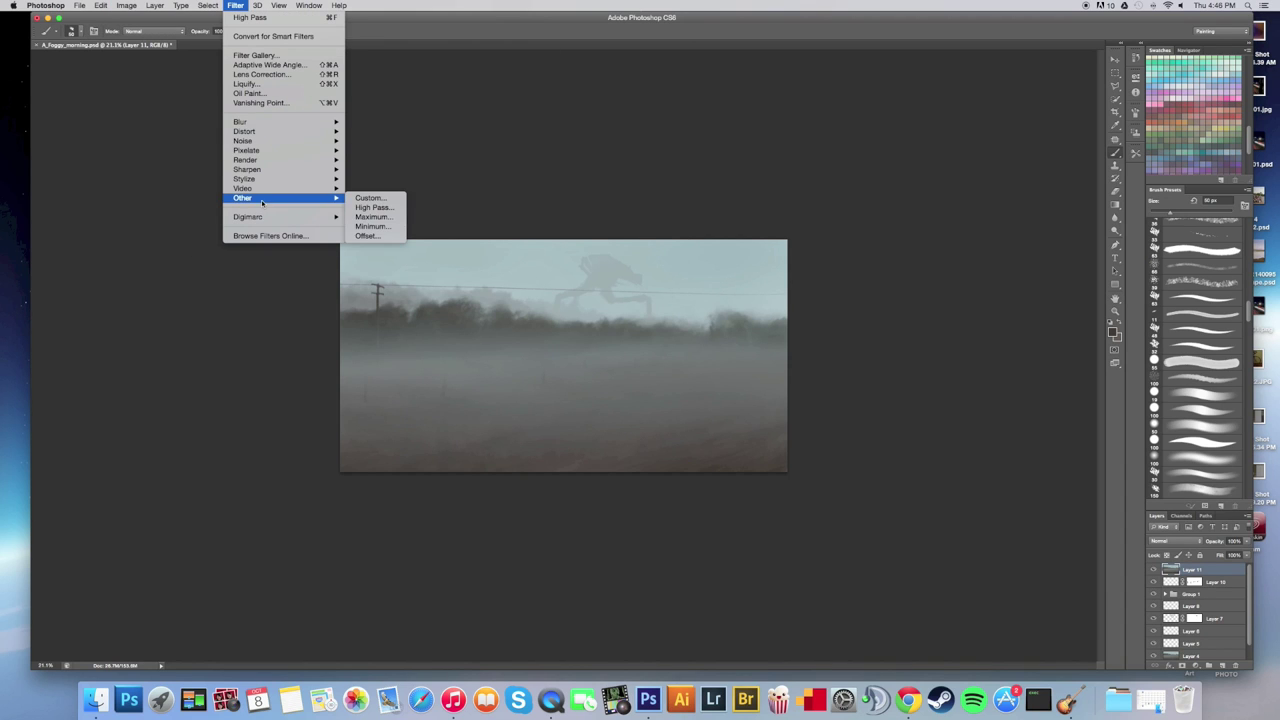
{"action": "mouse_move", "coordinate": [273, 170]}
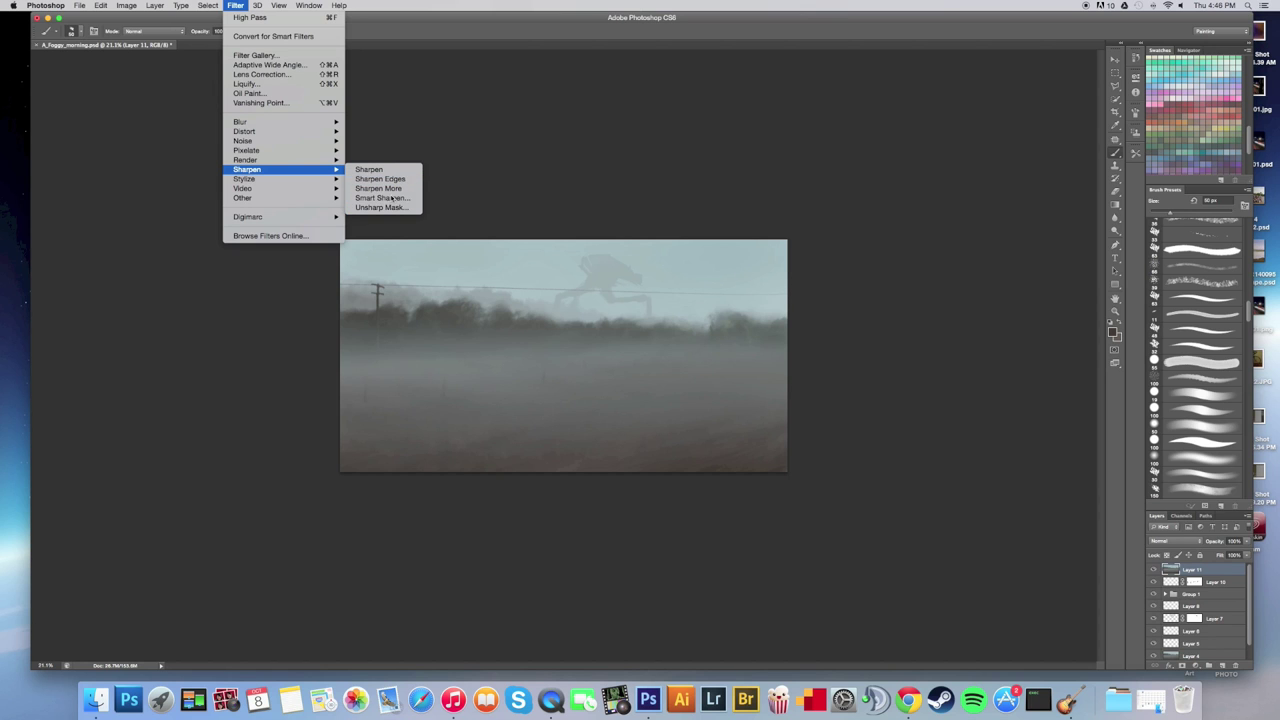
{"action": "left_click", "coordinate": [380, 197]}
{"action": "left_click_drag", "start_coordinate": [628, 214], "coordinate": [894, 211]}
{"action": "key", "text": "super+space"}
{"action": "left_click_drag", "start_coordinate": [557, 322], "coordinate": [609, 323]}
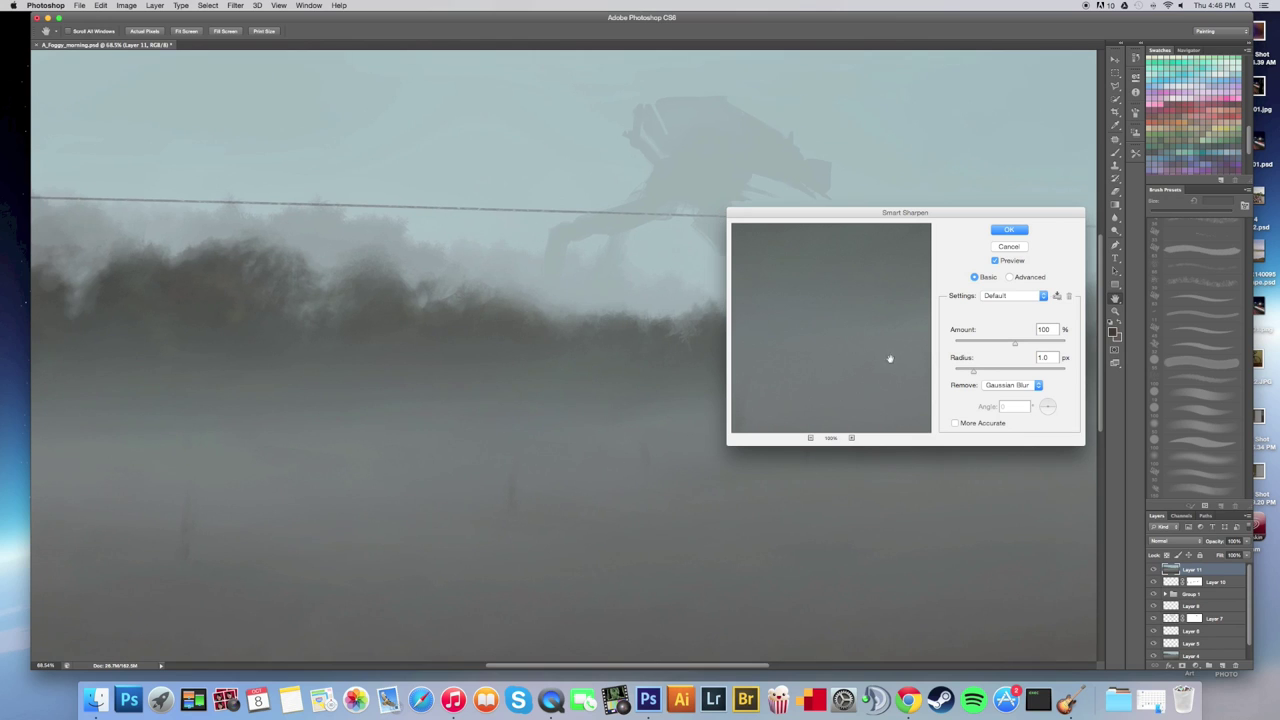
{"action": "left_click", "coordinate": [994, 261]}
{"action": "left_click_drag", "start_coordinate": [1016, 343], "coordinate": [1036, 346]}
{"action": "left_click", "coordinate": [811, 438]}
{"action": "left_click", "coordinate": [811, 438]}
{"action": "left_click", "coordinate": [811, 438]}
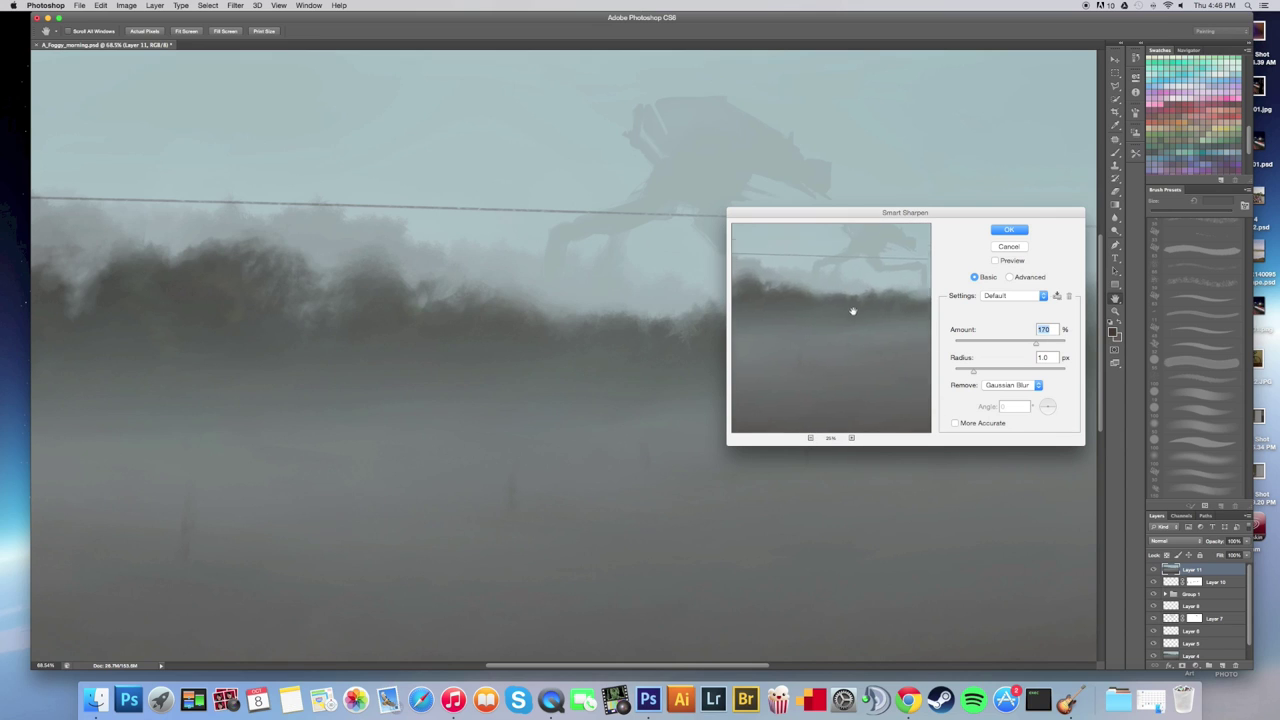
Inspect the giant in the sharpening preview, turn the canvas preview back on, and apply Smart Sharpen with a 2.7 px radius.
{"action": "left_click_drag", "start_coordinate": [853, 311], "coordinate": [829, 426]}
{"action": "left_click", "coordinate": [851, 438]}
{"action": "left_click_drag", "start_coordinate": [863, 321], "coordinate": [883, 401]}
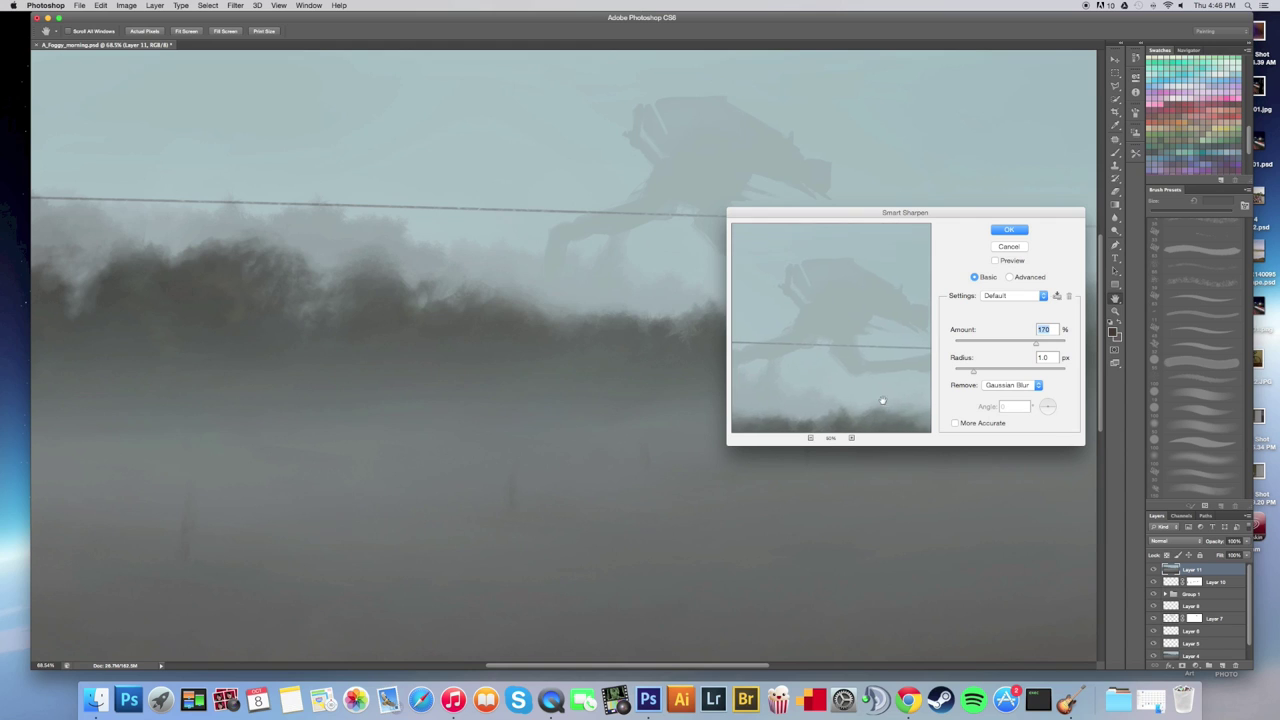
{"action": "left_click", "coordinate": [995, 261]}
{"action": "left_click_drag", "start_coordinate": [974, 371], "coordinate": [992, 370]}
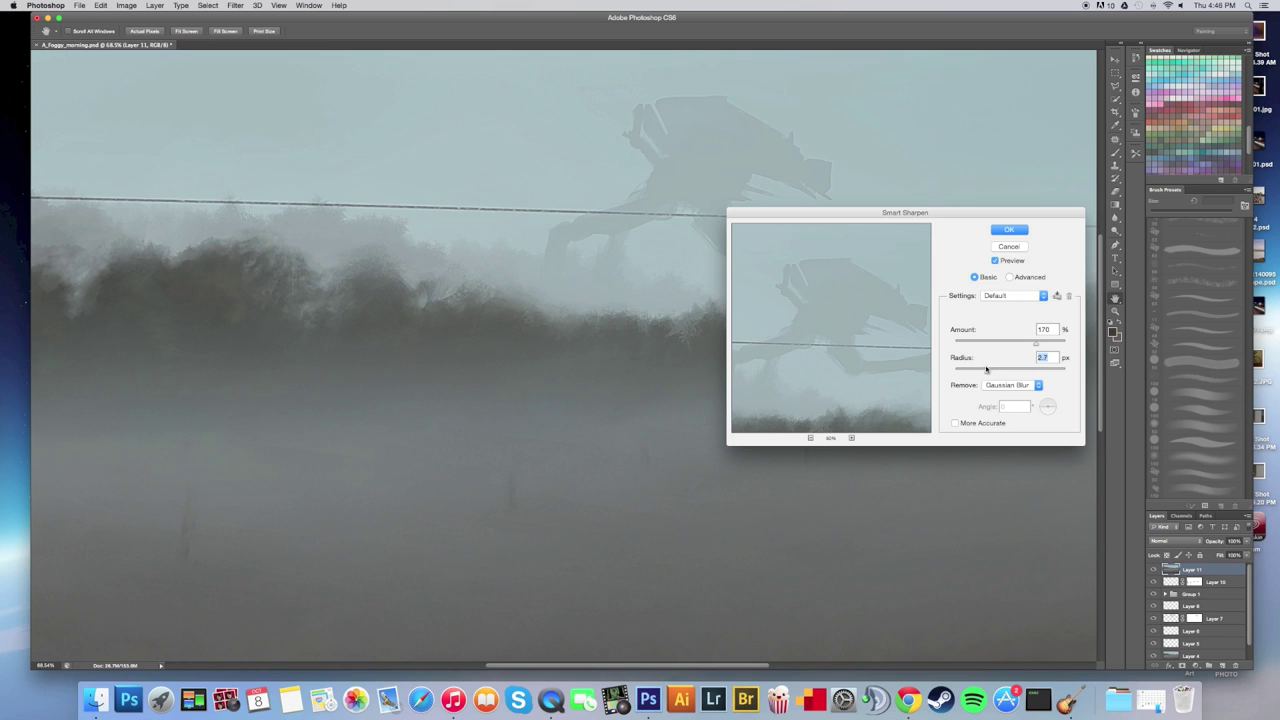
{"action": "left_click", "coordinate": [1015, 230]}
Compare the picture with and without the sharpened layer and lower that layer's opacity to 58%.
{"action": "key", "text": "super+space"}
{"action": "key", "text": "Escape"}
{"action": "left_click_drag", "start_coordinate": [777, 349], "coordinate": [700, 349]}
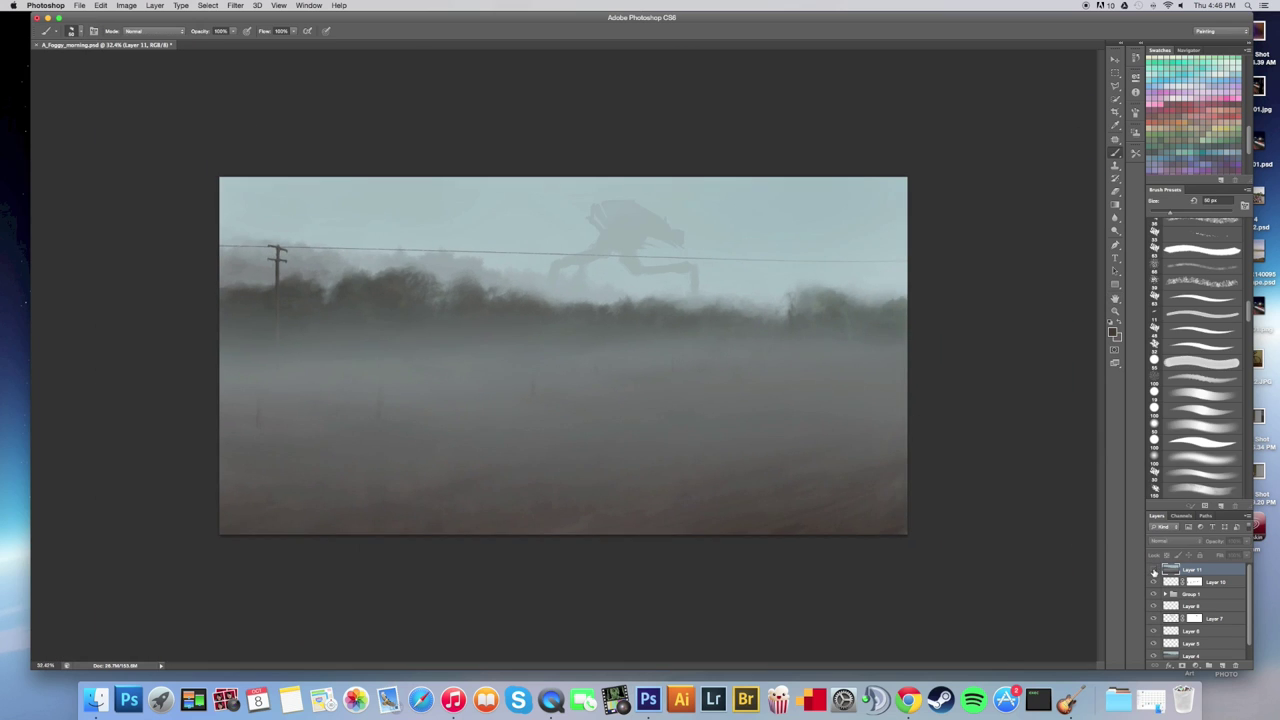
{"action": "left_click", "coordinate": [1246, 541]}
{"action": "left_click_drag", "start_coordinate": [1246, 554], "coordinate": [1228, 554]}
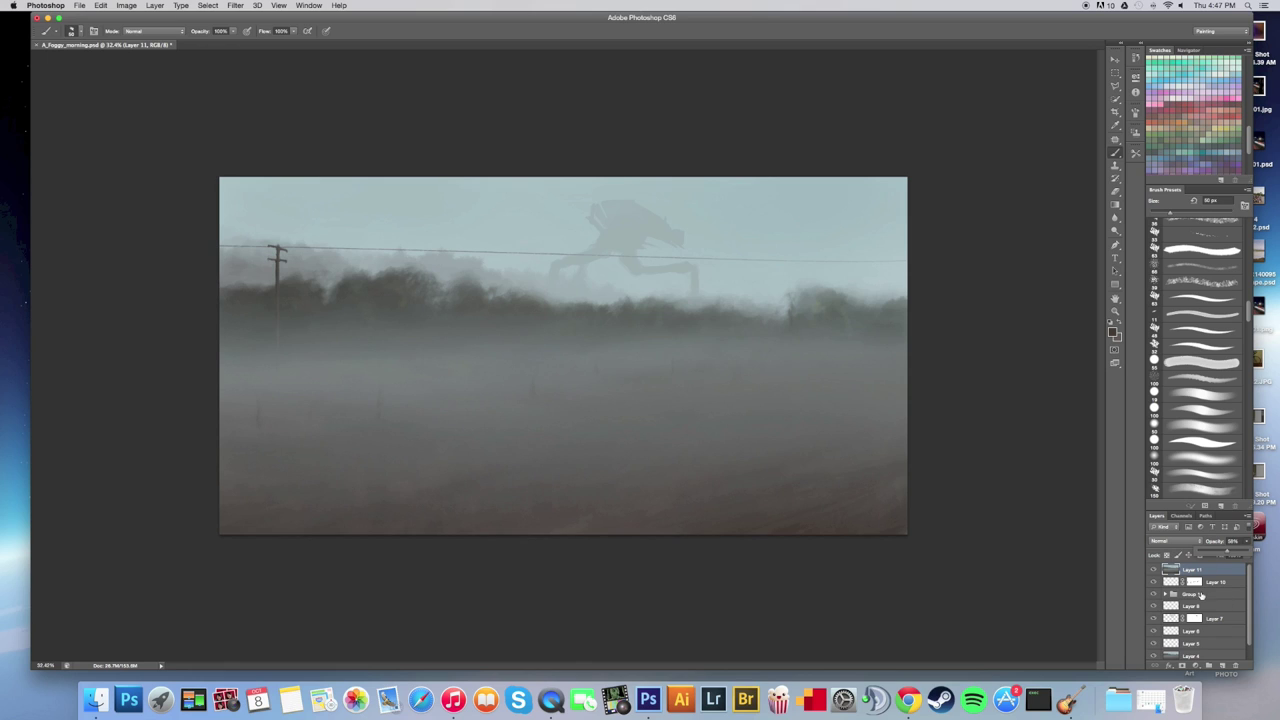
Duplicate the sharpened layer and apply a Gaussian Blur with a 2.5 px radius to the copy.
{"action": "left_click", "coordinate": [1114, 218]}
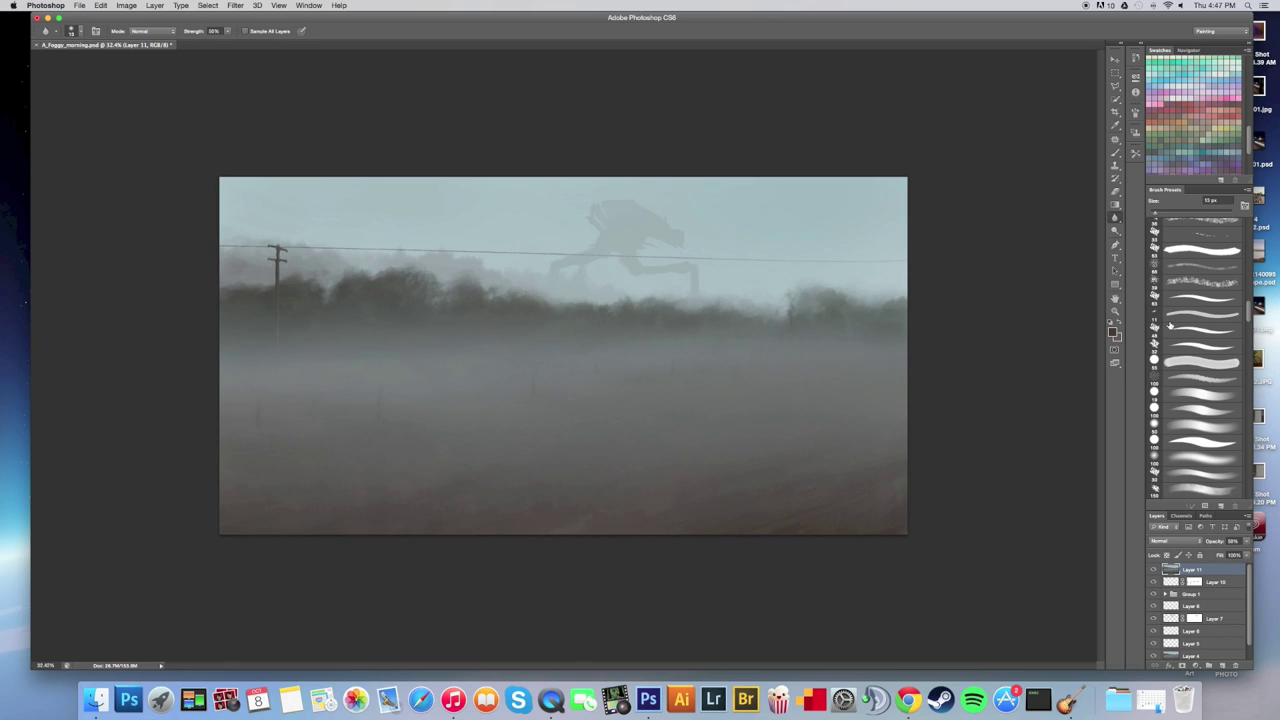
{"action": "key", "text": "super+j"}
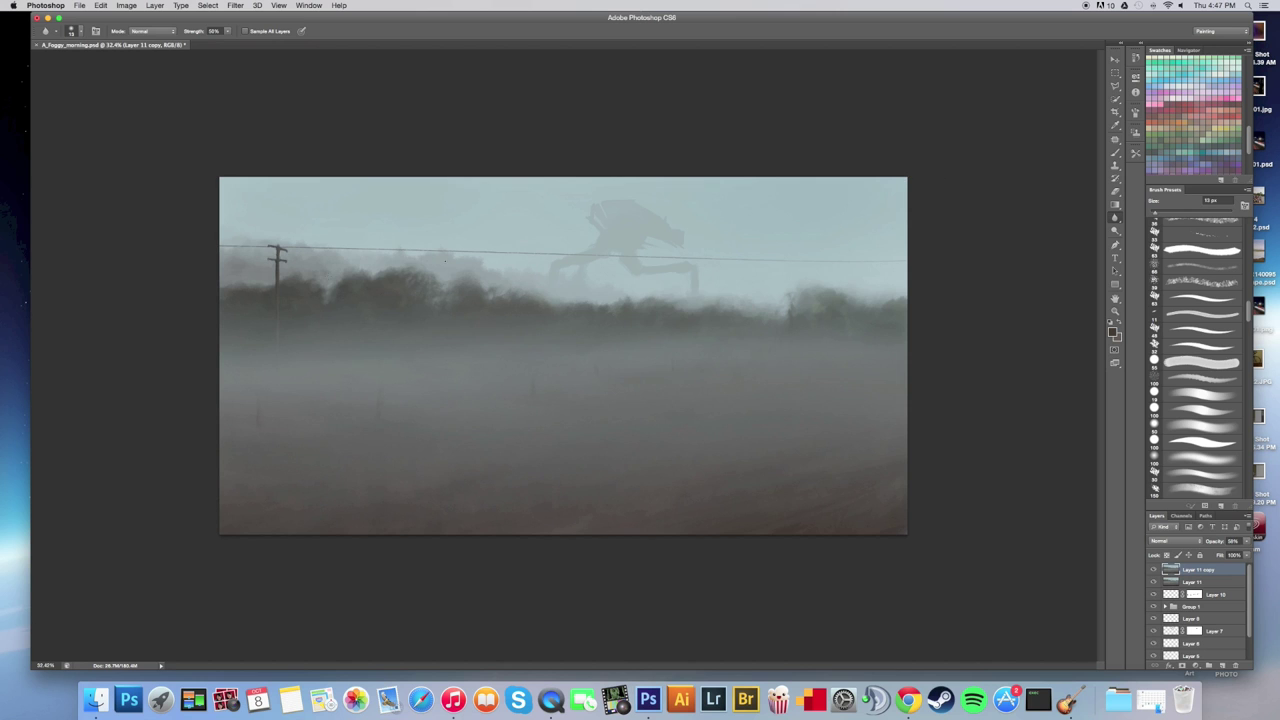
{"action": "left_click_drag", "start_coordinate": [281, 291], "coordinate": [376, 337]}
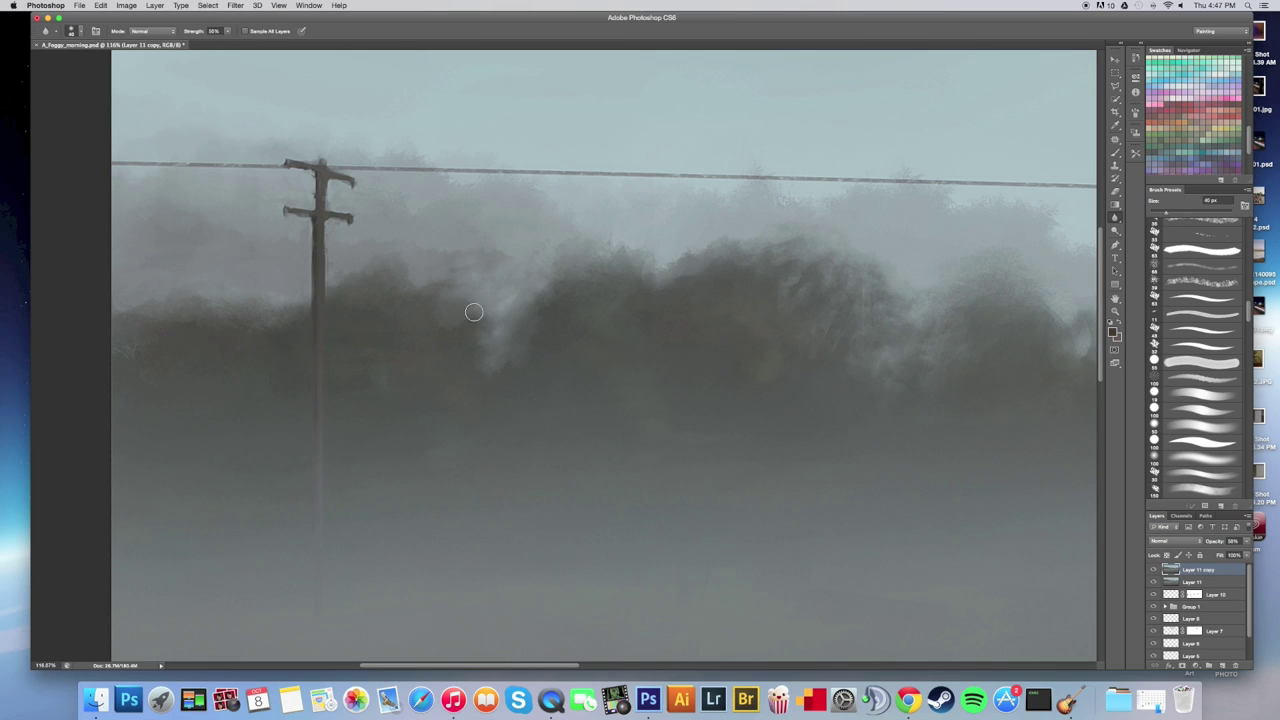
{"action": "left_click", "coordinate": [235, 5]}
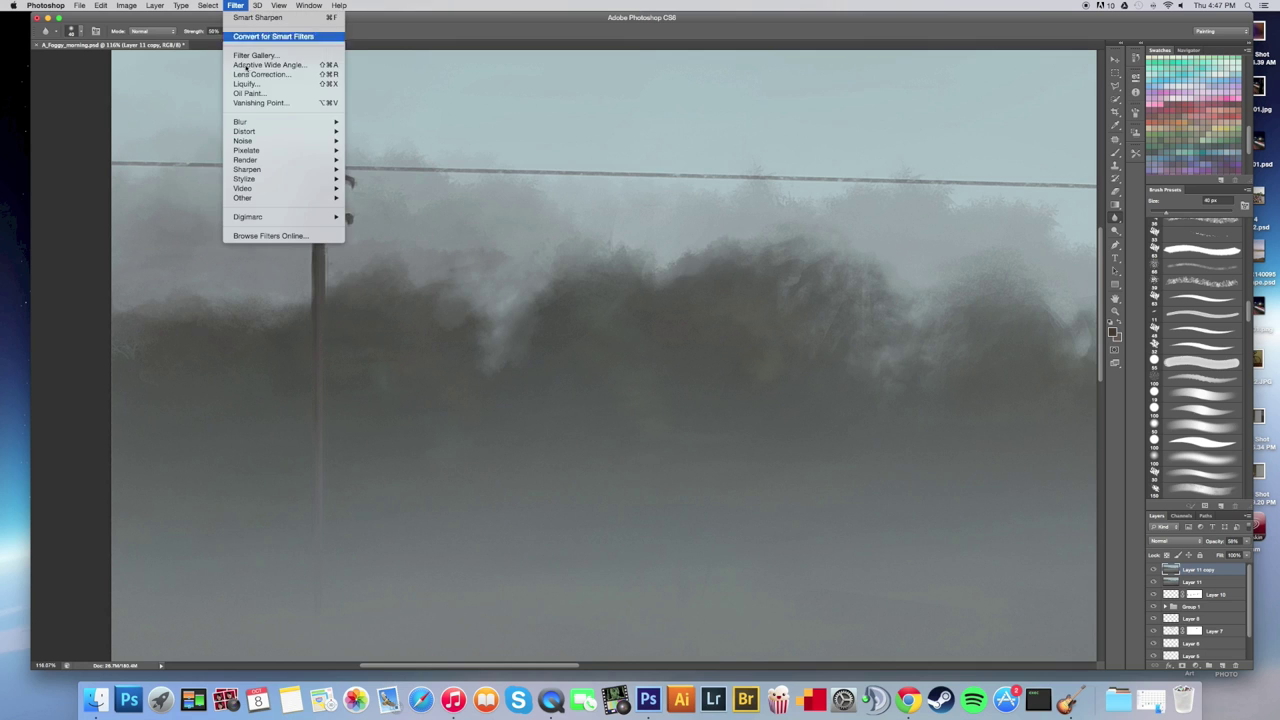
{"action": "mouse_move", "coordinate": [290, 121]}
{"action": "left_click", "coordinate": [376, 198]}
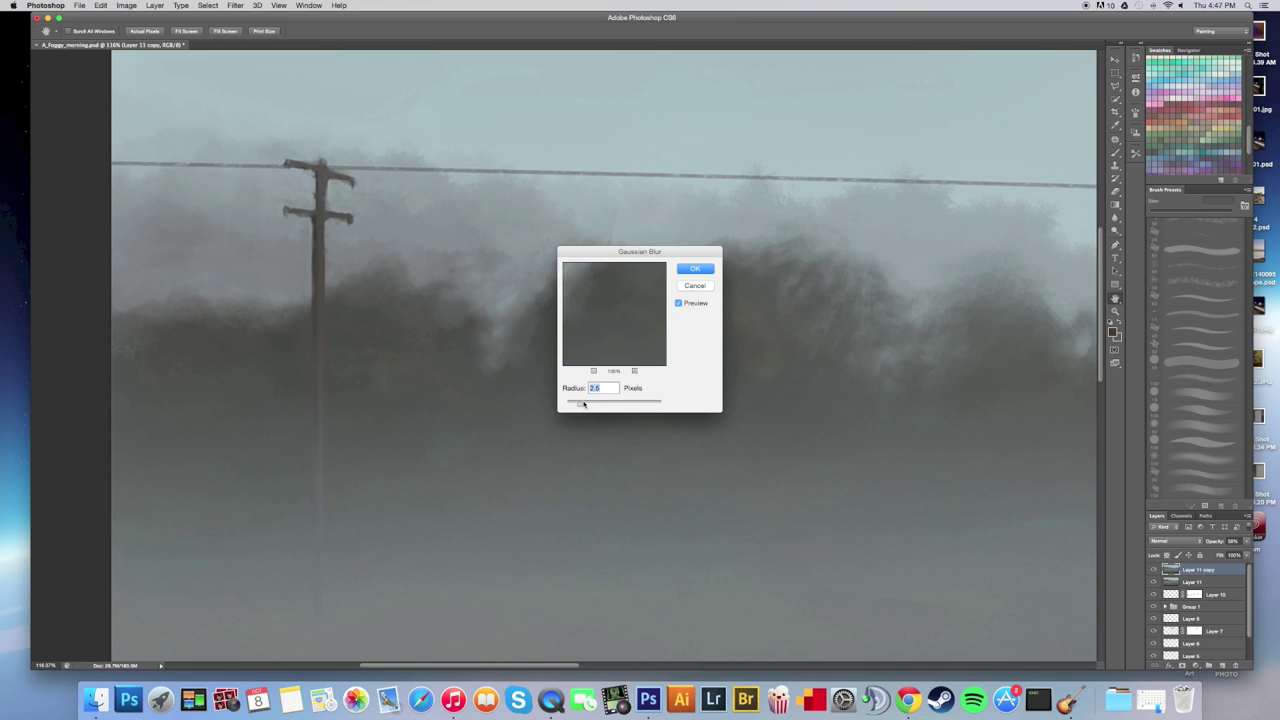
{"action": "left_click", "coordinate": [710, 270]}
Add a layer mask to the blurred copy, invert it to black, and choose a soft round brush for painting on it.
{"action": "left_click", "coordinate": [1183, 671]}
{"action": "key", "text": "super+i"}
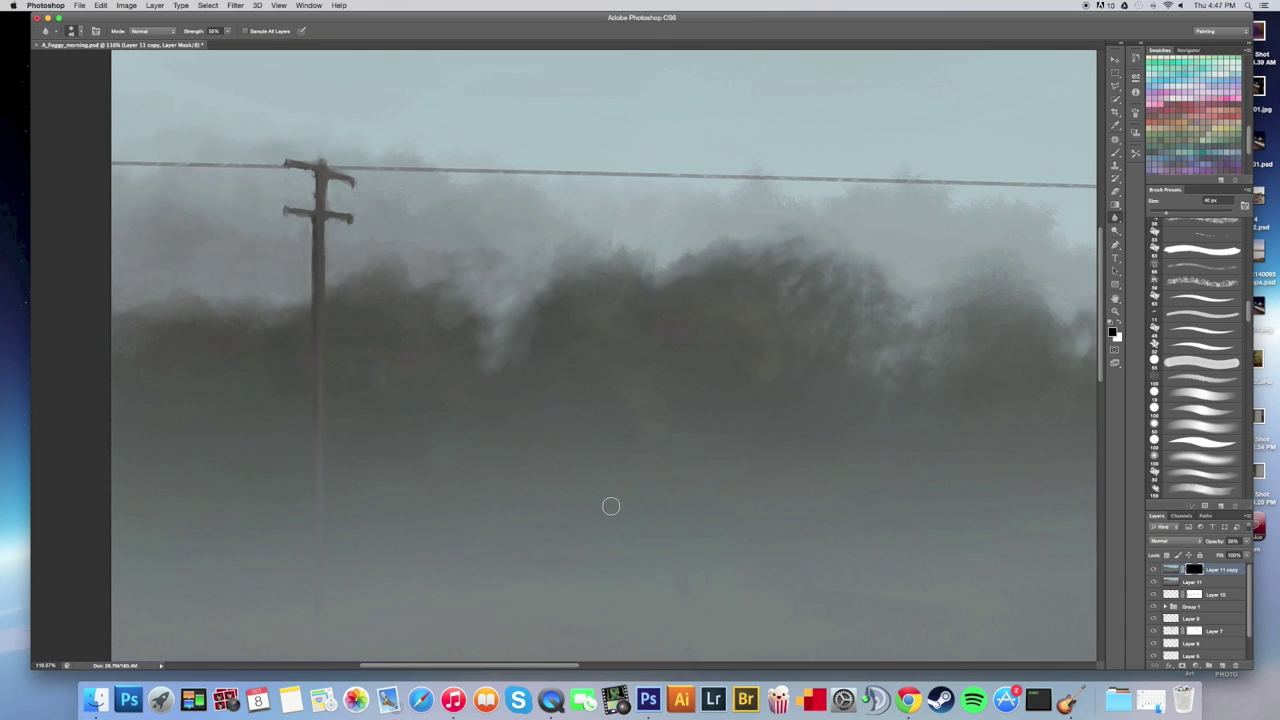
{"action": "left_click", "coordinate": [1116, 155]}
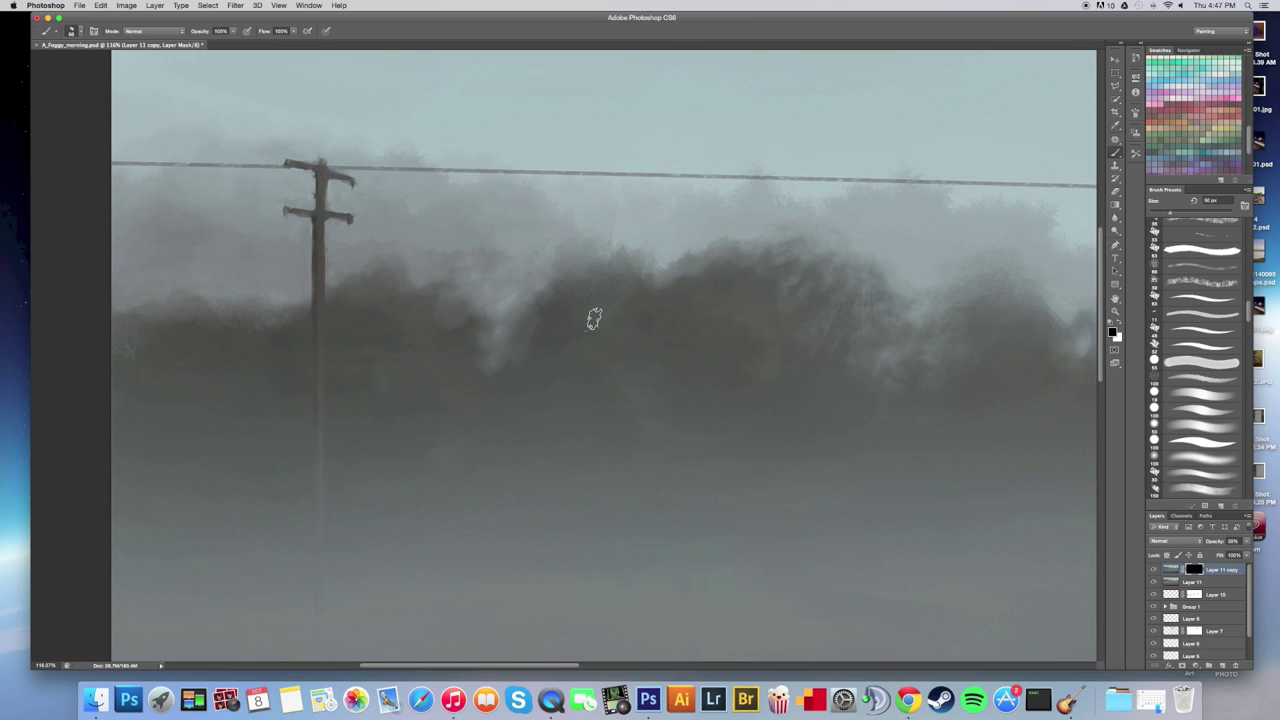
{"action": "left_click", "coordinate": [75, 33]}
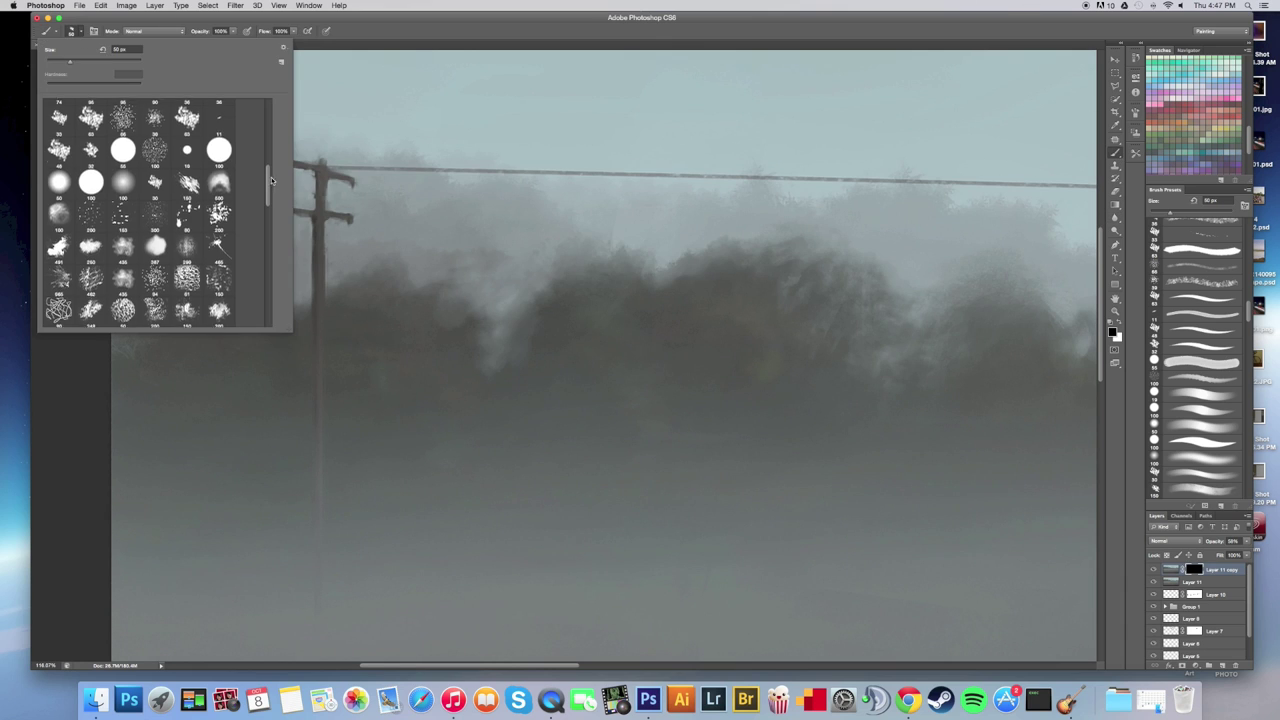
{"action": "scroll", "coordinate": [150, 220], "scroll_direction": "up", "scroll_amount": 5}
{"action": "left_click", "coordinate": [188, 116]}
{"action": "left_click", "coordinate": [488, 322]}
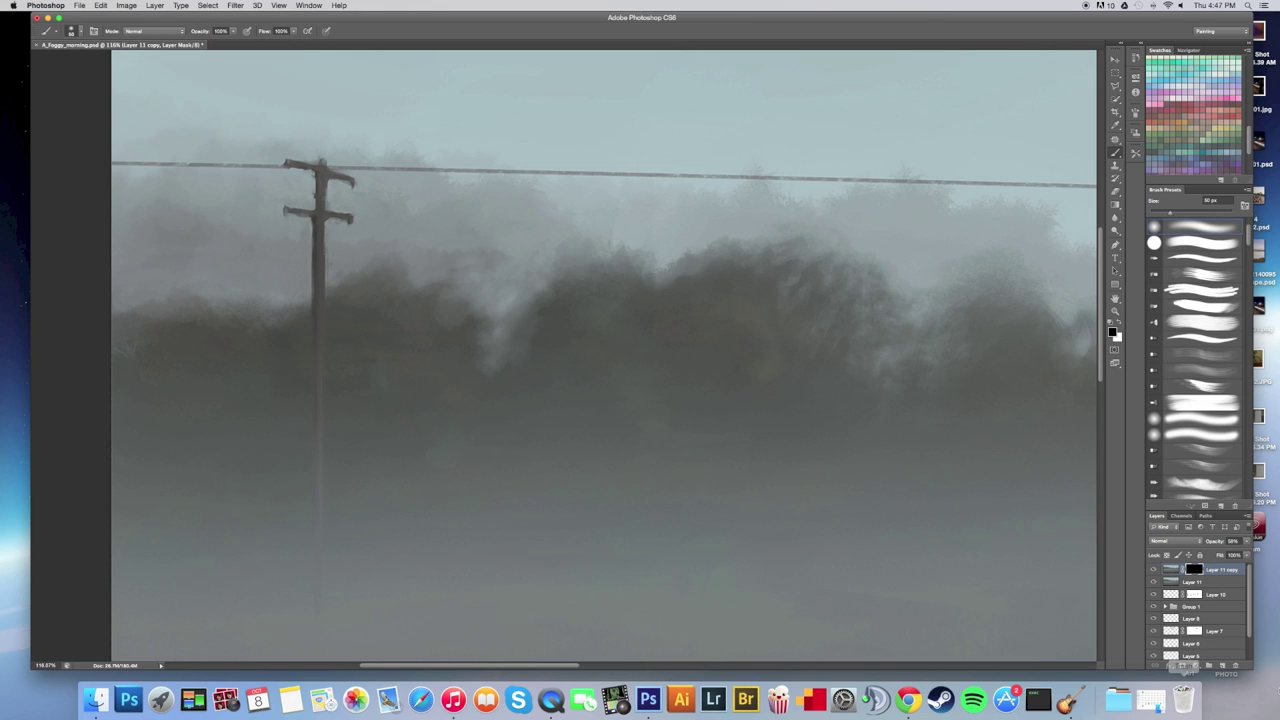
Enlarge the brush and paint white on the mask along the treeline to reveal the blur at its upper edge.
{"action": "key", "text": "bracketright"}
{"action": "key", "text": "bracketright"}
{"action": "left_click_drag", "start_coordinate": [980, 354], "coordinate": [537, 391]}
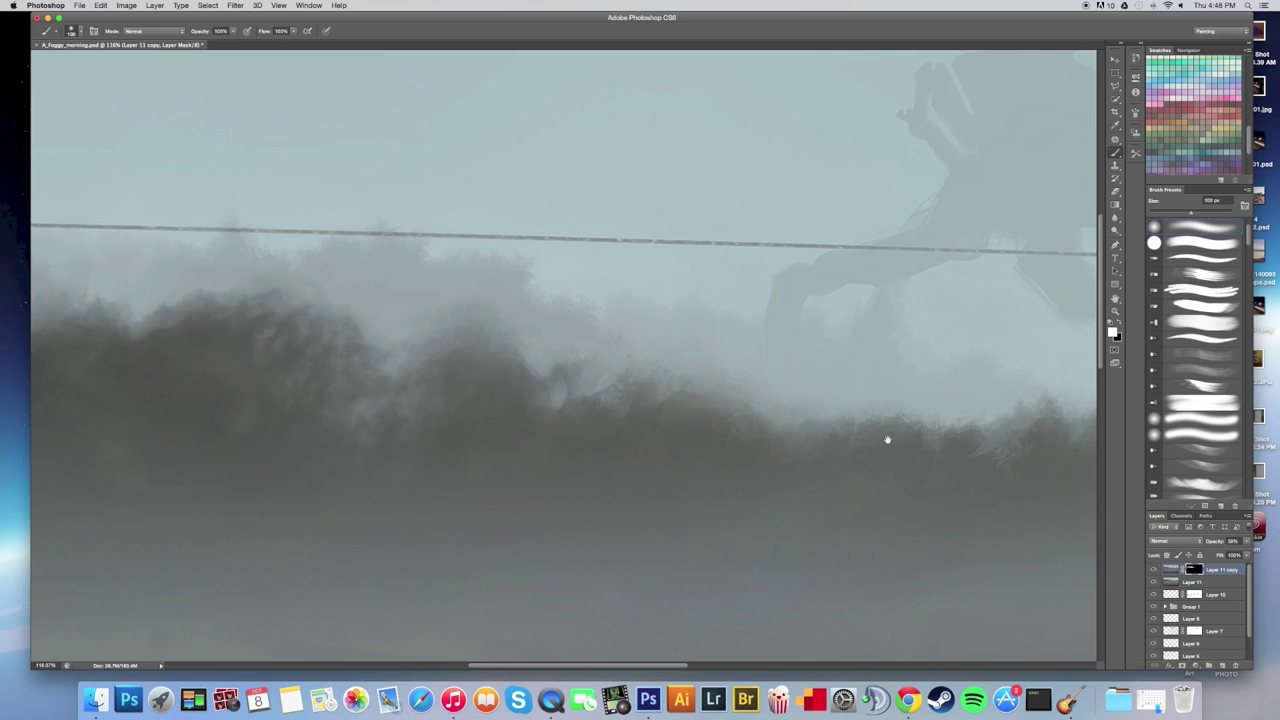
{"action": "left_click_drag", "start_coordinate": [900, 437], "coordinate": [414, 423]}
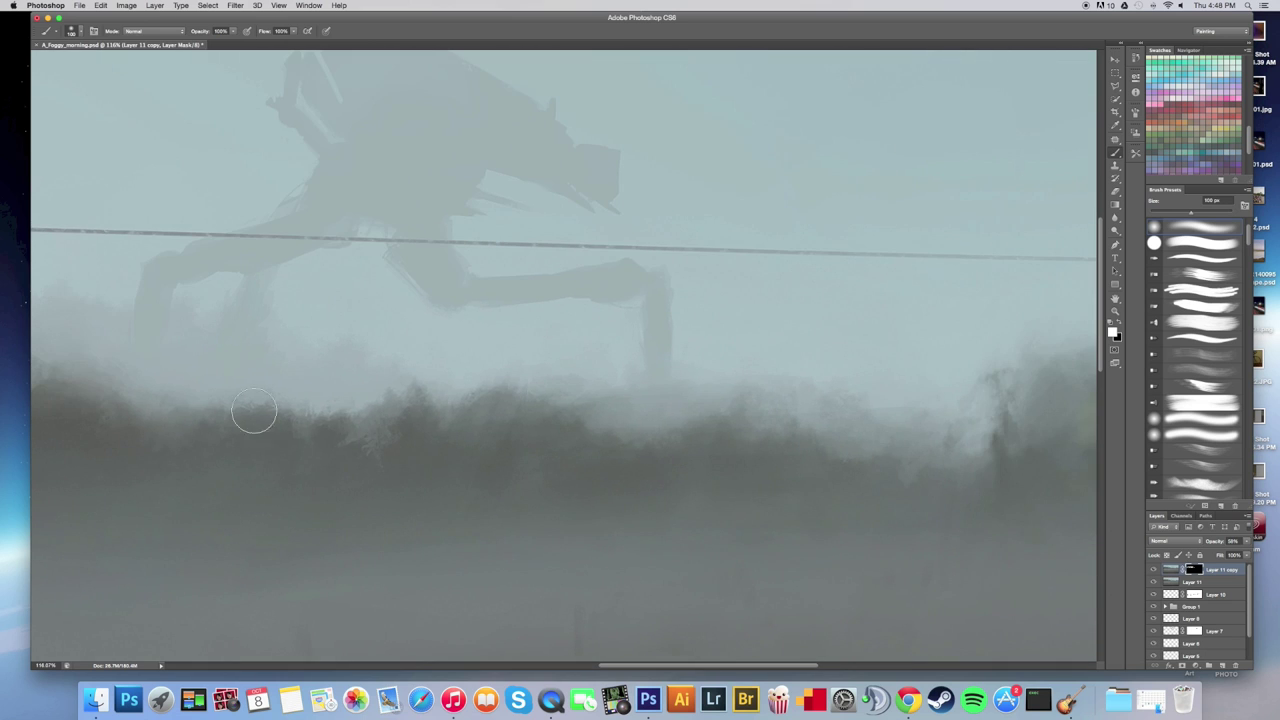
{"action": "left_click_drag", "start_coordinate": [995, 410], "coordinate": [612, 428]}
{"action": "left_click_drag", "start_coordinate": [932, 414], "coordinate": [849, 418]}
{"action": "scroll", "coordinate": [701, 351], "scroll_direction": "up", "scroll_amount": 2}
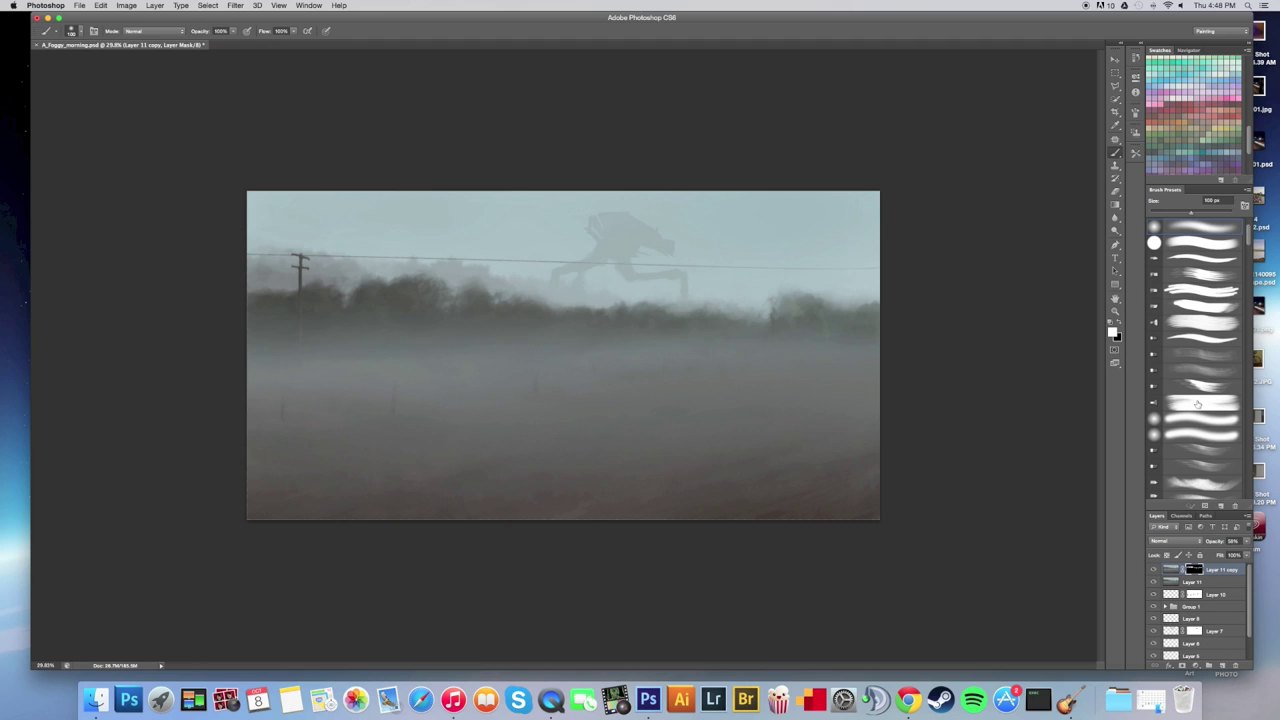
Add a Gradient Map adjustment layer on top and assign it the red-to-green gradient preset.
{"action": "left_click", "coordinate": [178, 5]}
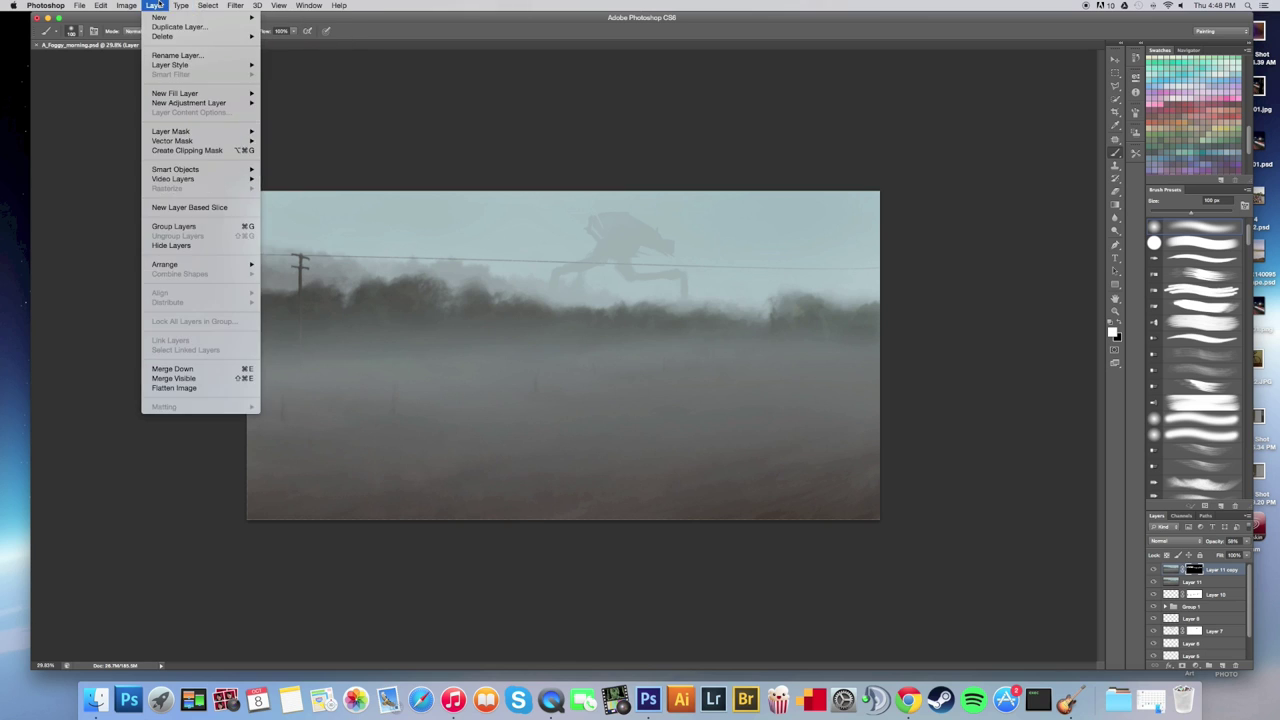
{"action": "mouse_move", "coordinate": [155, 5]}
{"action": "mouse_move", "coordinate": [182, 103]}
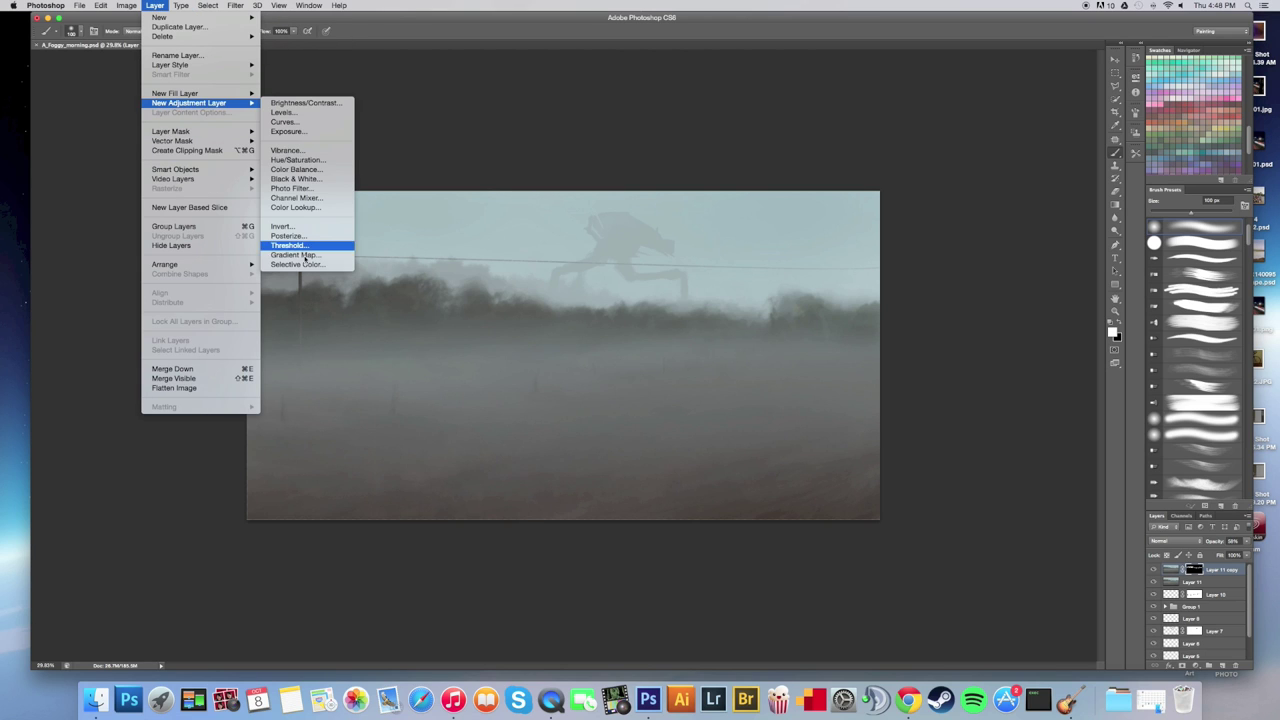
{"action": "left_click", "coordinate": [305, 258]}
{"action": "left_click", "coordinate": [643, 532]}
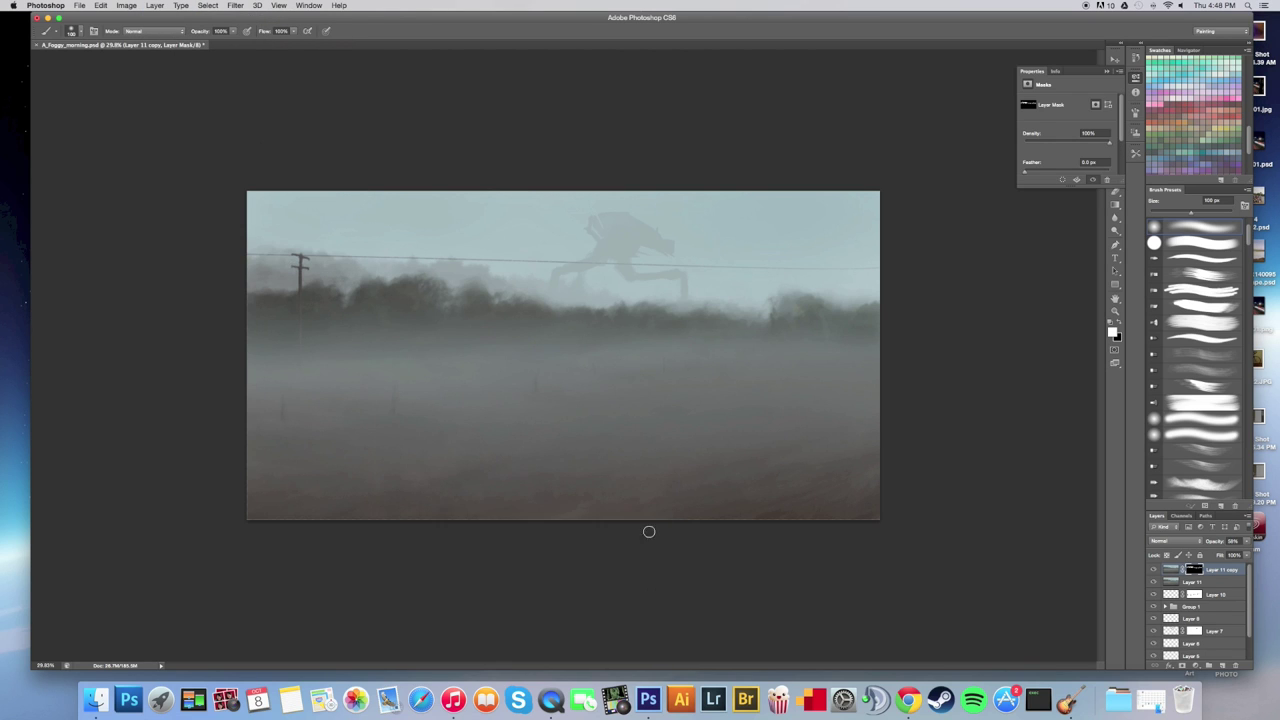
{"action": "left_click", "coordinate": [1108, 105]}
{"action": "left_click", "coordinate": [1079, 124]}
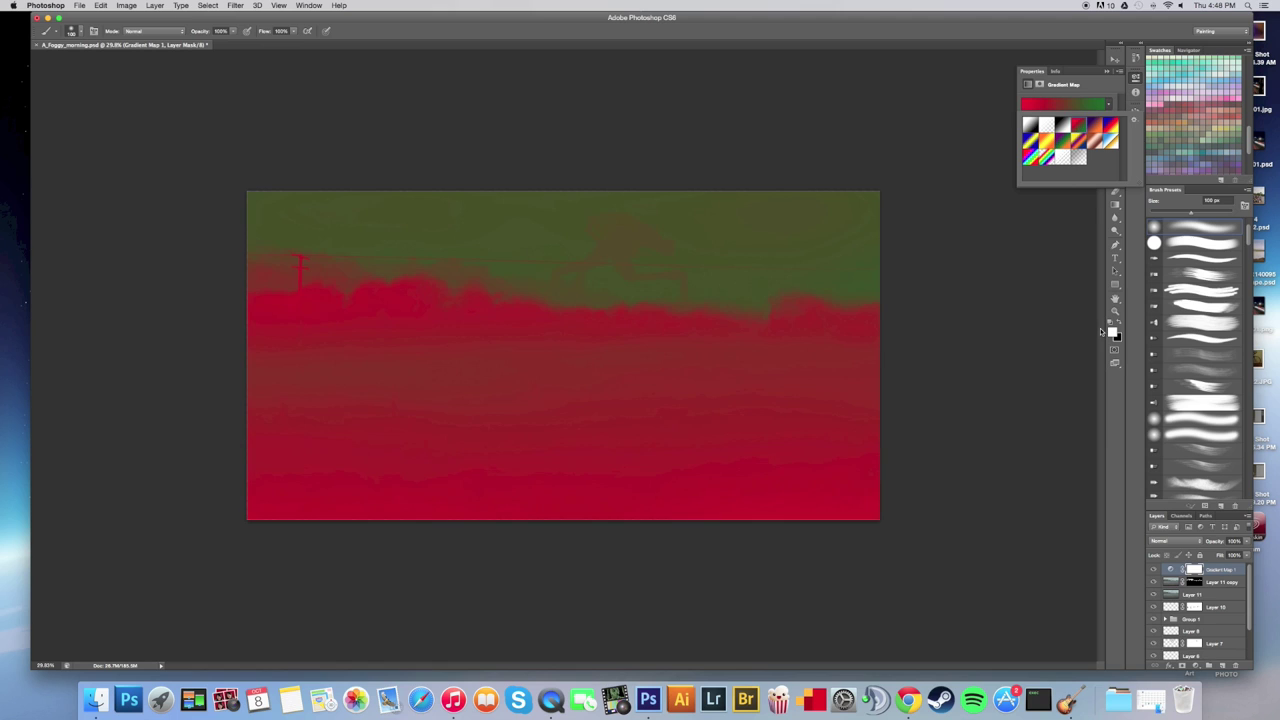
Set the gradient map layer's blend mode to Soft Light.
{"action": "left_click", "coordinate": [1175, 541]}
{"action": "left_click", "coordinate": [1174, 645]}
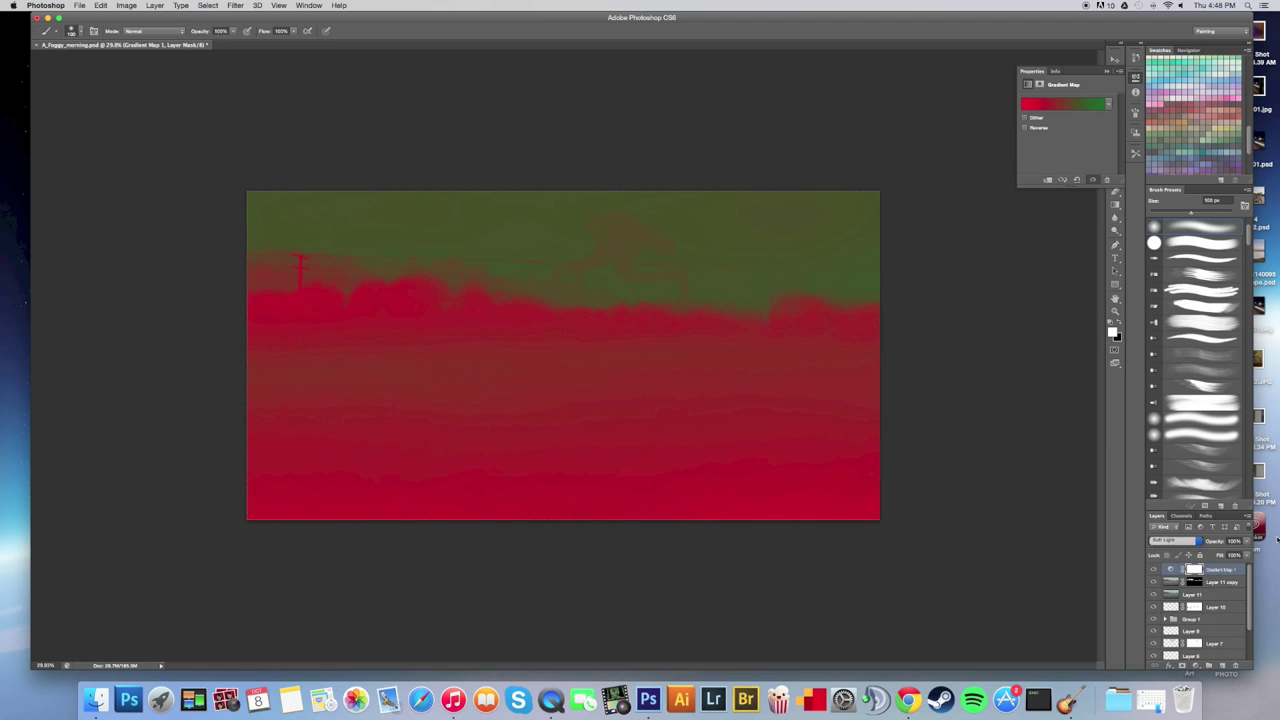
{"action": "left_click", "coordinate": [1181, 541]}
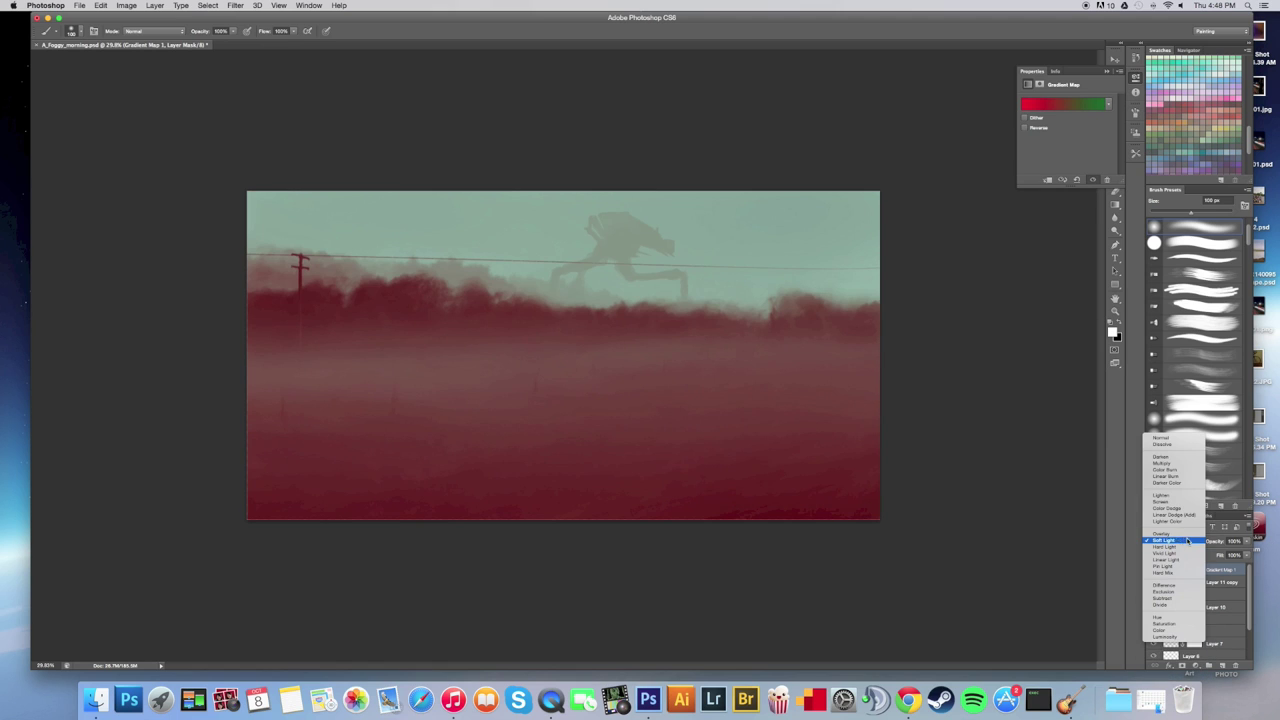
{"action": "left_click", "coordinate": [1185, 541]}
{"action": "left_click", "coordinate": [1185, 541]}
{"action": "left_click", "coordinate": [1186, 540]}
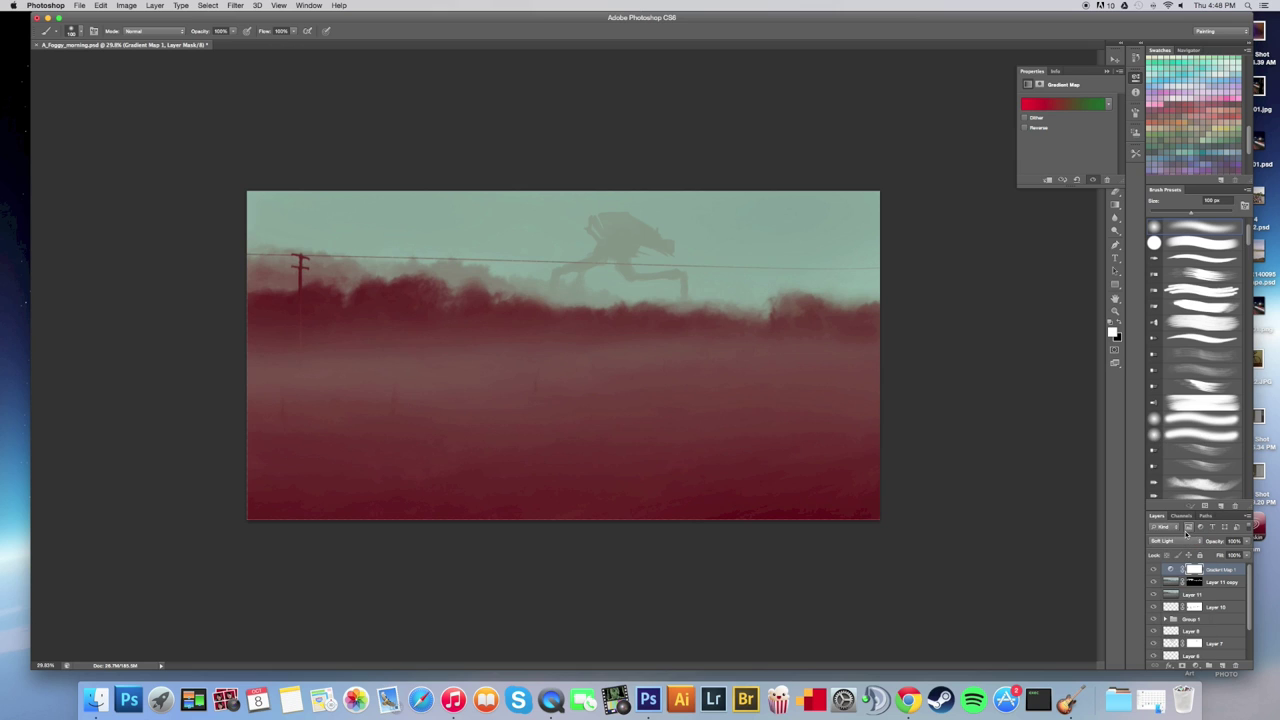
{"action": "left_click", "coordinate": [1185, 541]}
{"action": "left_click", "coordinate": [1187, 536]}
{"action": "left_click", "coordinate": [1179, 543]}
{"action": "left_click", "coordinate": [1170, 547]}
Compare the picture with and without the gradient map and lower that layer's opacity to under 10%.
{"action": "left_click", "coordinate": [1246, 541]}
{"action": "left_click_drag", "start_coordinate": [1244, 553], "coordinate": [1206, 543]}
{"action": "left_click", "coordinate": [1247, 541]}
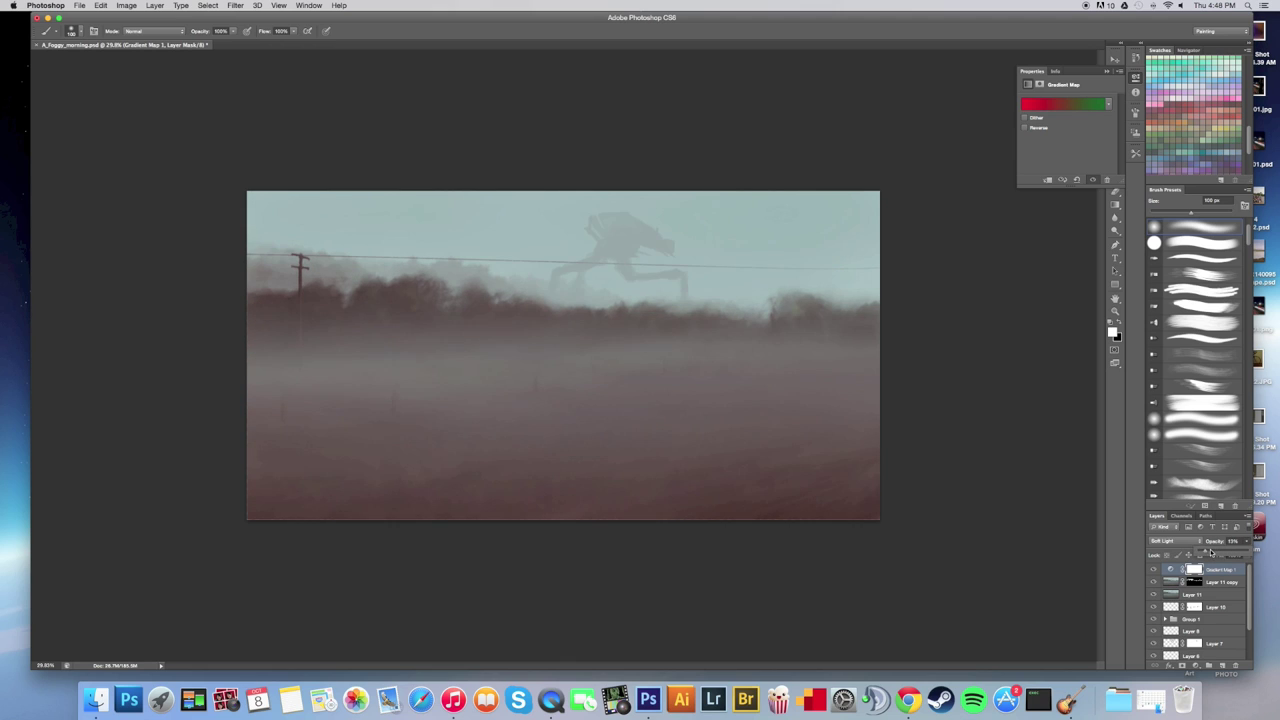
{"action": "left_click", "coordinate": [1153, 569]}
{"action": "left_click", "coordinate": [1153, 569]}
{"action": "left_click", "coordinate": [1153, 569]}
{"action": "left_click", "coordinate": [1153, 569]}
{"action": "left_click", "coordinate": [1247, 541]}
{"action": "left_click_drag", "start_coordinate": [1214, 556], "coordinate": [1202, 554]}
Add a new top layer and fill it with the merged picture using Apply Image with Multiply blending at 100% opacity.
{"action": "left_click", "coordinate": [1222, 666]}
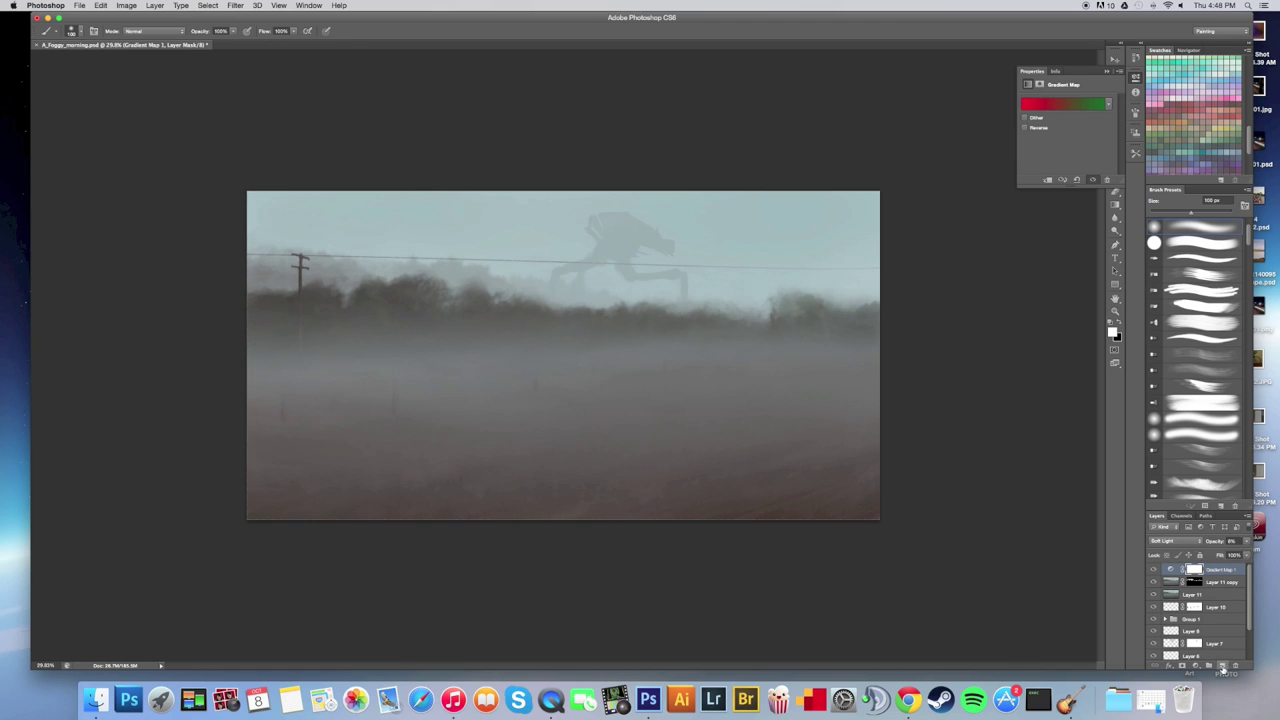
{"action": "left_click", "coordinate": [127, 5]}
{"action": "left_click", "coordinate": [150, 176]}
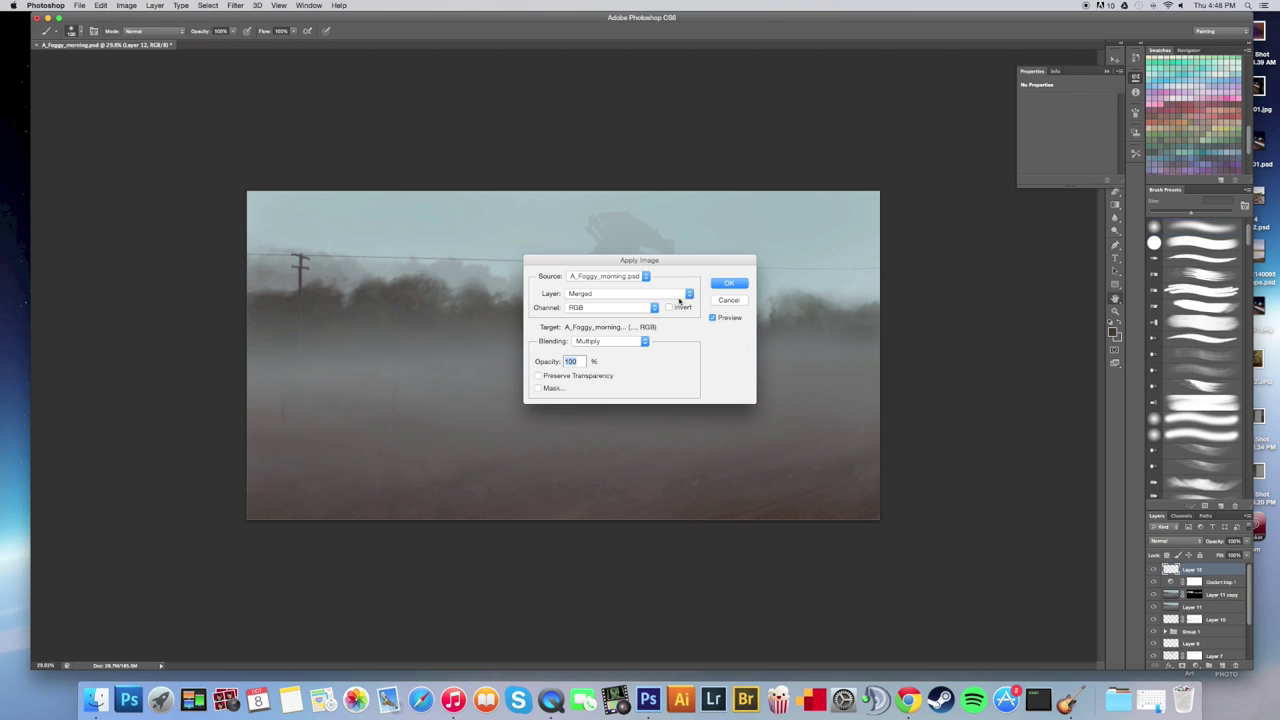
{"action": "left_click", "coordinate": [741, 285]}
{"action": "key", "text": "b"}
Apply the High Pass filter to the merged layer and set its blend mode to Soft Light.
{"action": "left_click", "coordinate": [155, 5]}
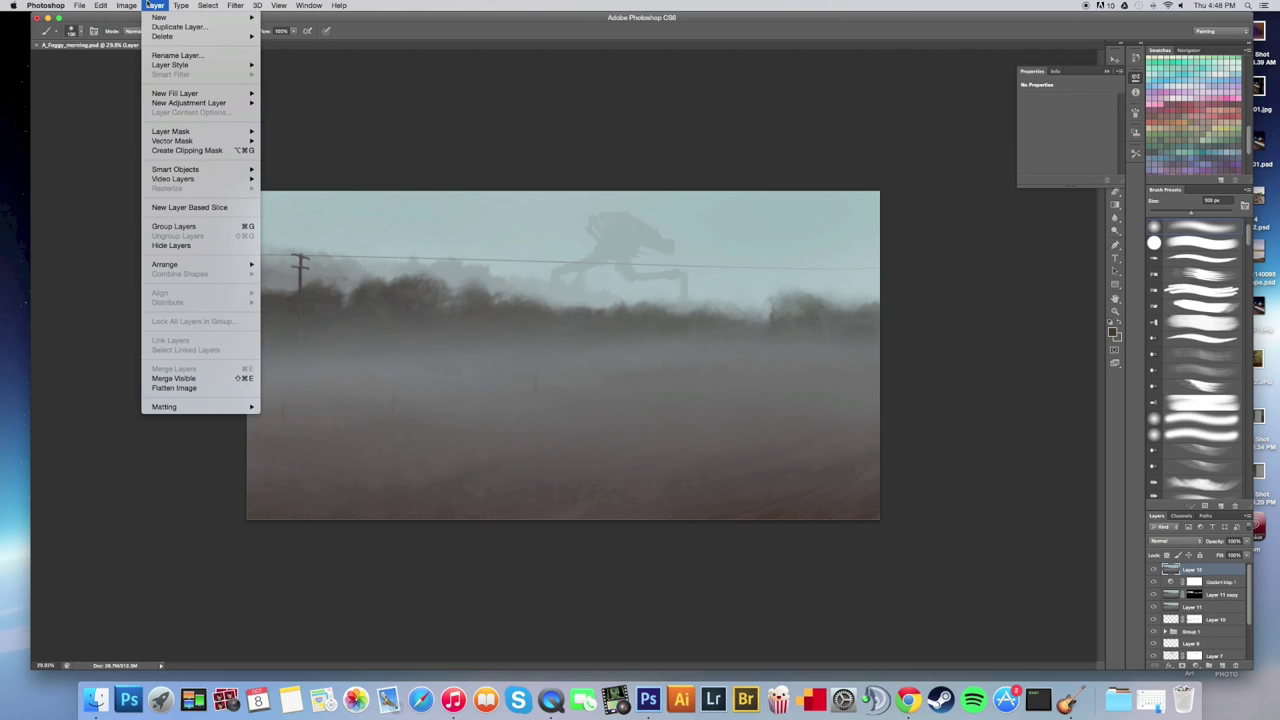
{"action": "mouse_move", "coordinate": [235, 5]}
{"action": "mouse_move", "coordinate": [320, 198]}
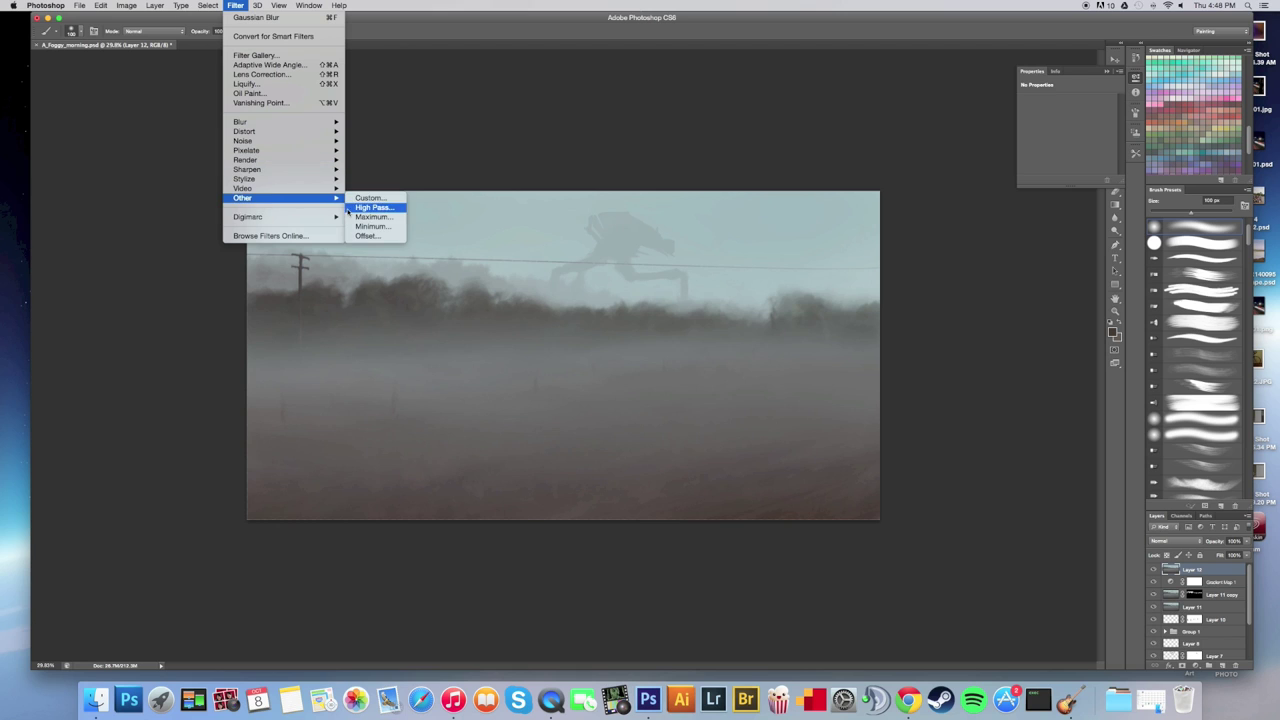
{"action": "left_click", "coordinate": [370, 207]}
{"action": "left_click", "coordinate": [695, 272]}
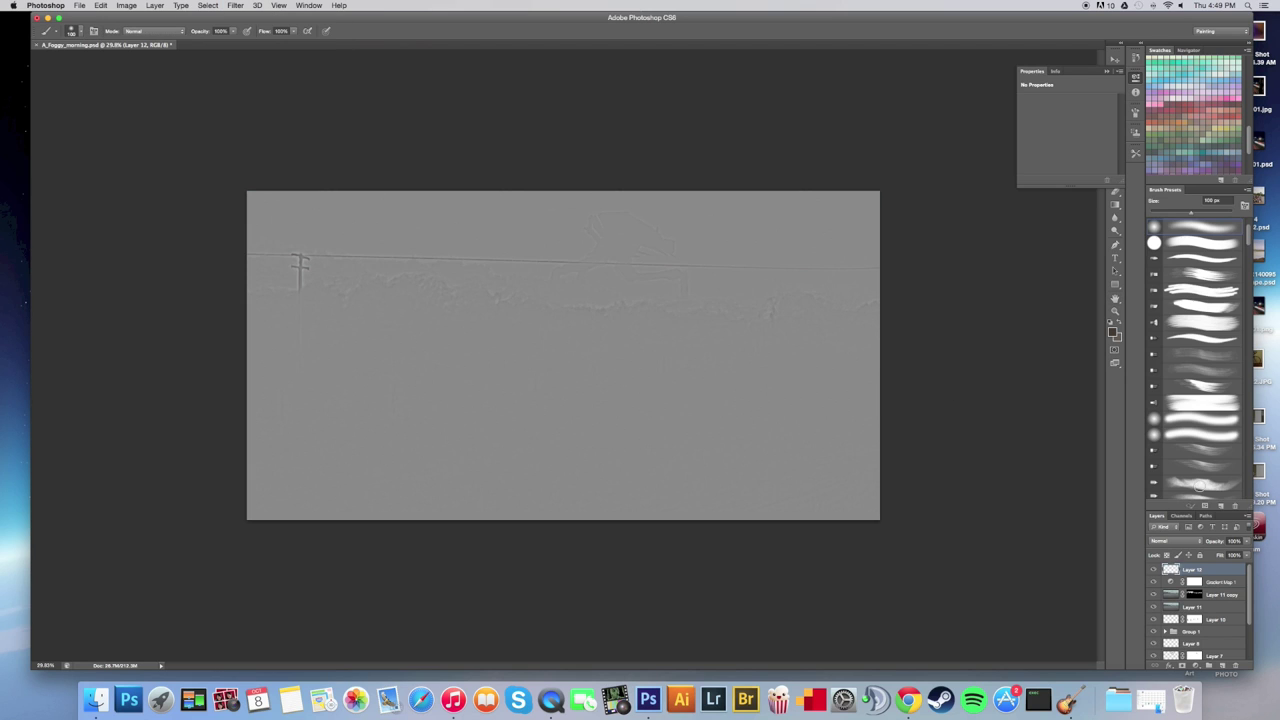
{"action": "left_click", "coordinate": [1176, 541]}
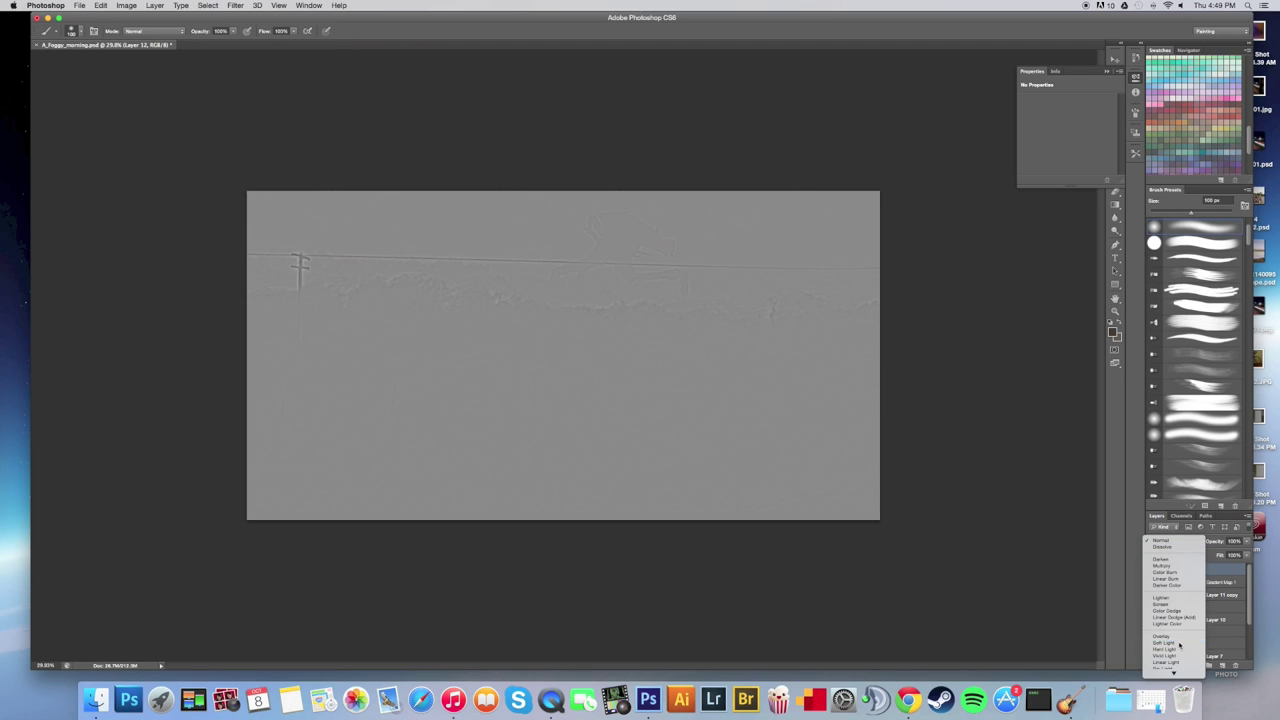
{"action": "left_click", "coordinate": [1164, 642]}
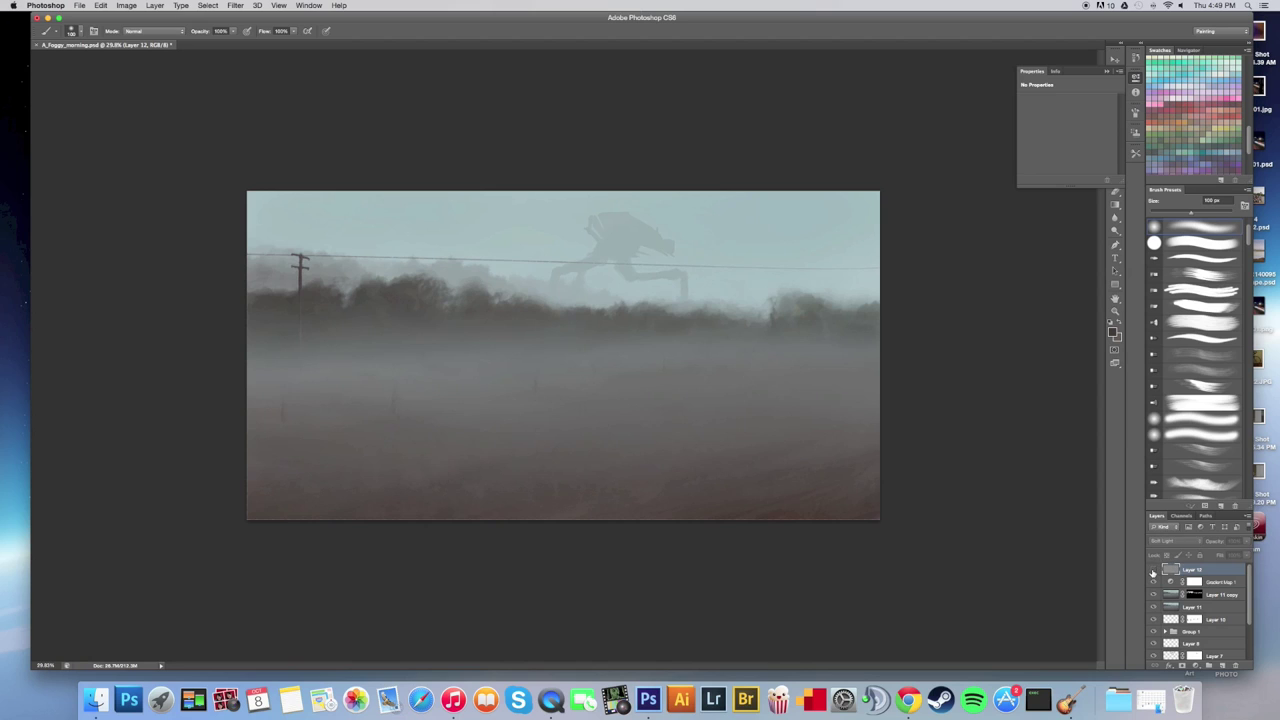
Lower the High Pass layer's opacity to 0%.
{"action": "left_click", "coordinate": [1241, 541]}
{"action": "left_click_drag", "start_coordinate": [1245, 555], "coordinate": [1168, 554]}
{"action": "key", "text": "super+space"}
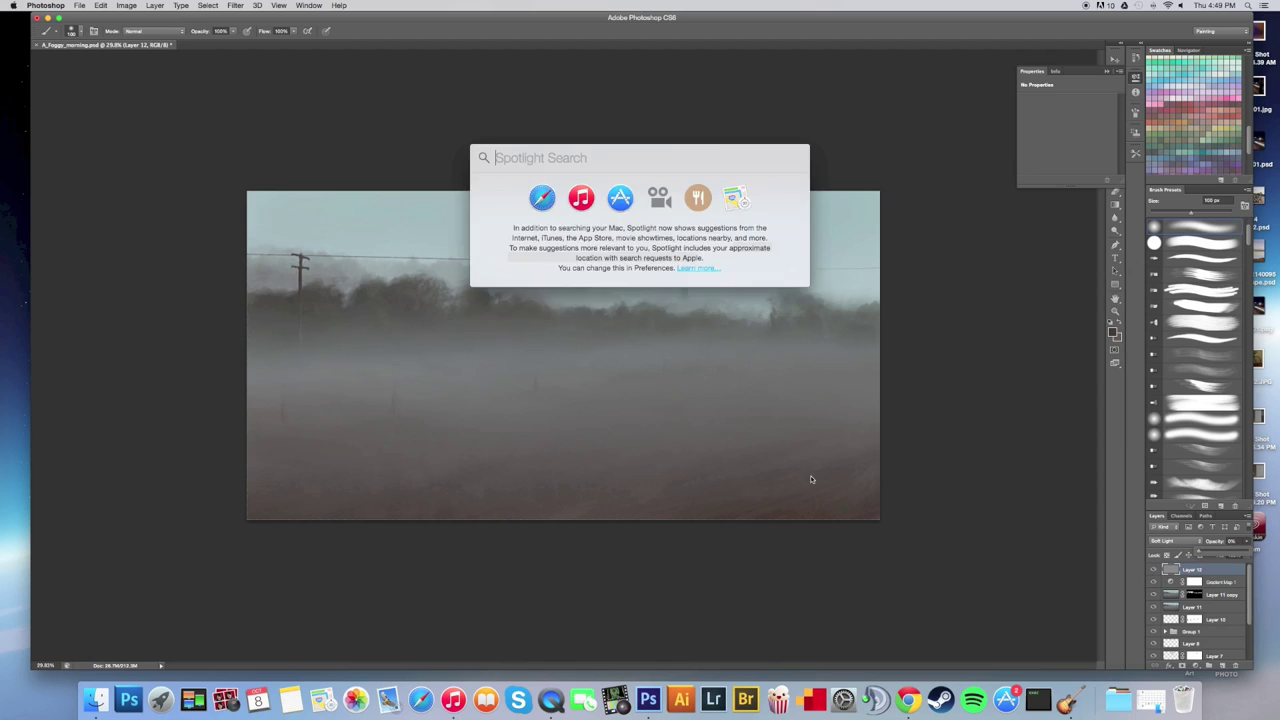
{"action": "key", "text": "super+space"}
{"action": "left_click", "coordinate": [697, 414]}
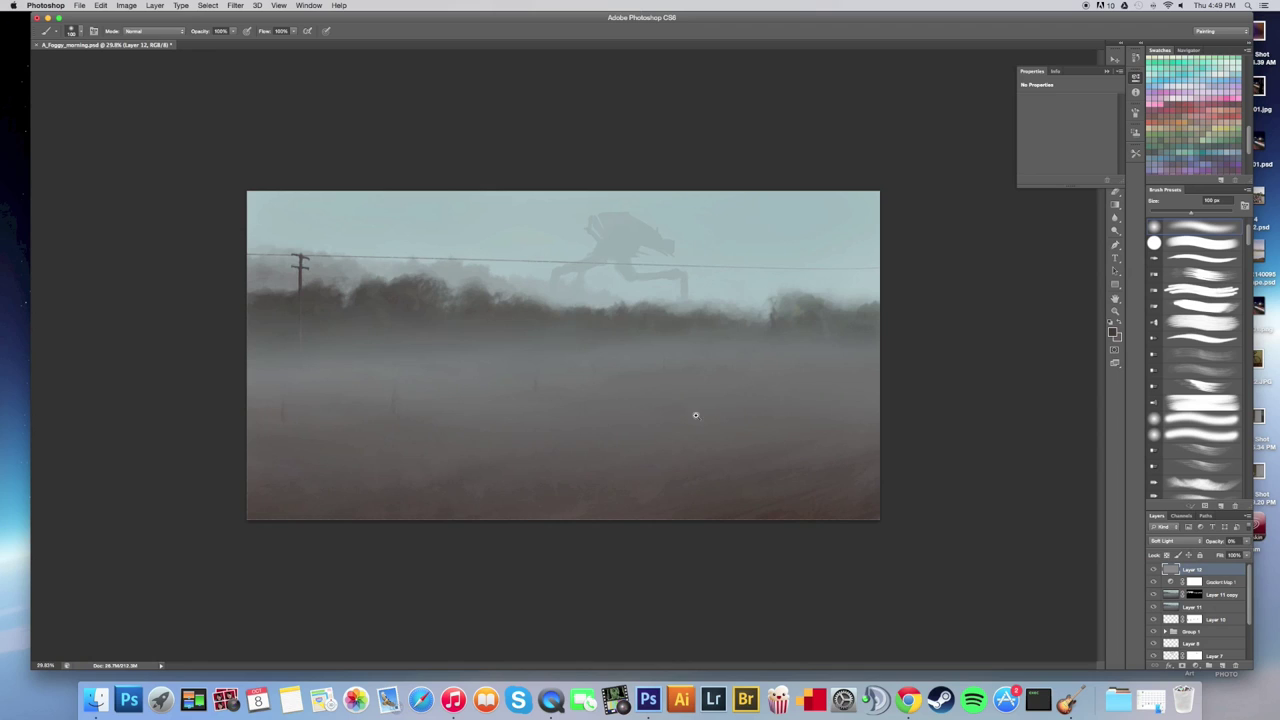
Add an empty layer on top and bring the gravel-road photo into the foggy landscape document.
{"action": "key", "text": "super+minus"}
{"action": "key", "text": "super+minus"}
{"action": "key", "text": "super+minus"}
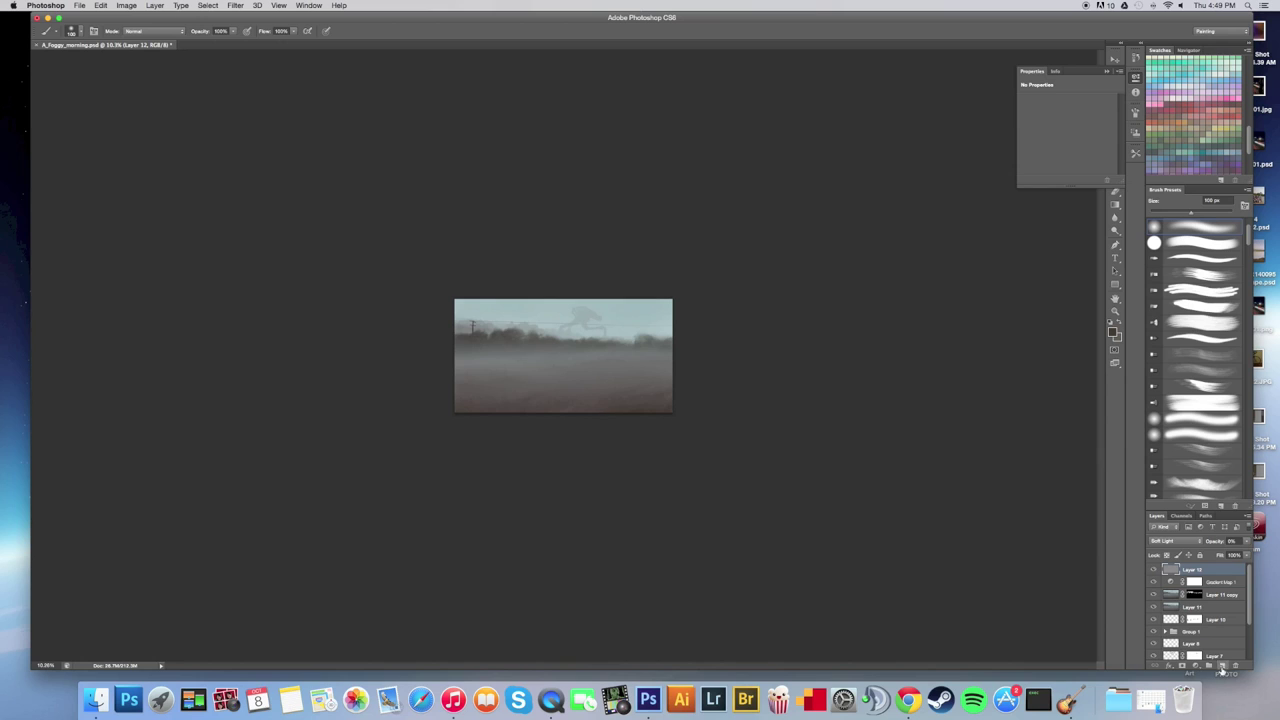
{"action": "left_click", "coordinate": [1221, 667]}
{"action": "scroll", "coordinate": [562, 407], "scroll_direction": "up", "scroll_amount": 4}
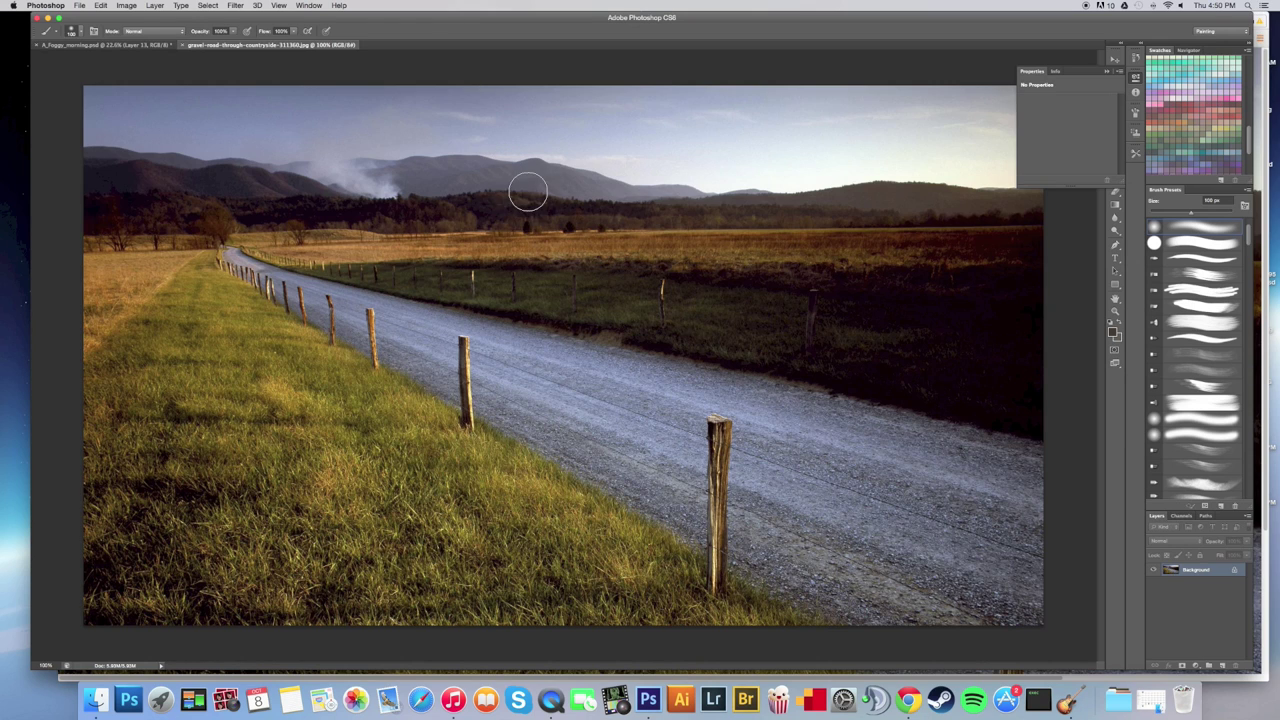
{"action": "key", "text": "v"}
{"action": "mouse_move", "coordinate": [598, 236]}
{"action": "left_mouse_down"}
{"action": "mouse_move", "coordinate": [125, 50]}
{"action": "mouse_move", "coordinate": [581, 300]}
{"action": "mouse_move", "coordinate": [613, 370]}
{"action": "left_mouse_up"}
Flip the gravel-road photo layer horizontally.
{"action": "left_click", "coordinate": [126, 5]}
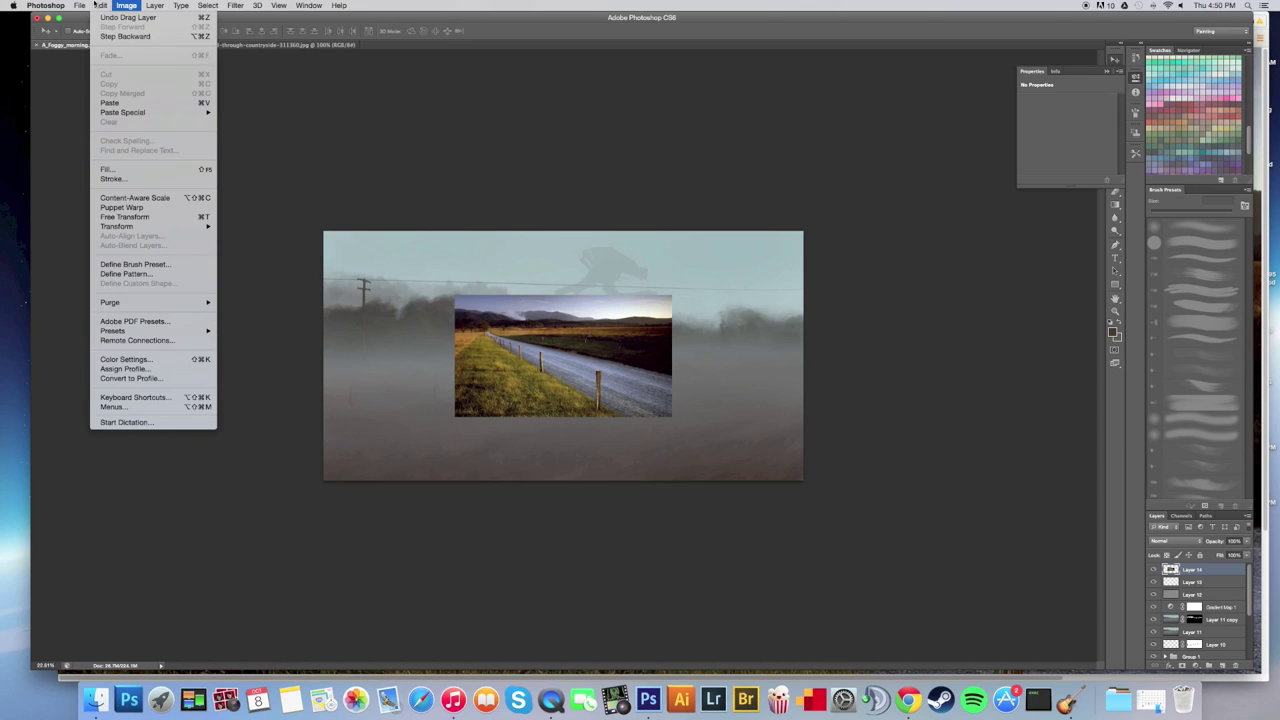
{"action": "mouse_move", "coordinate": [131, 227]}
{"action": "left_click", "coordinate": [250, 350]}
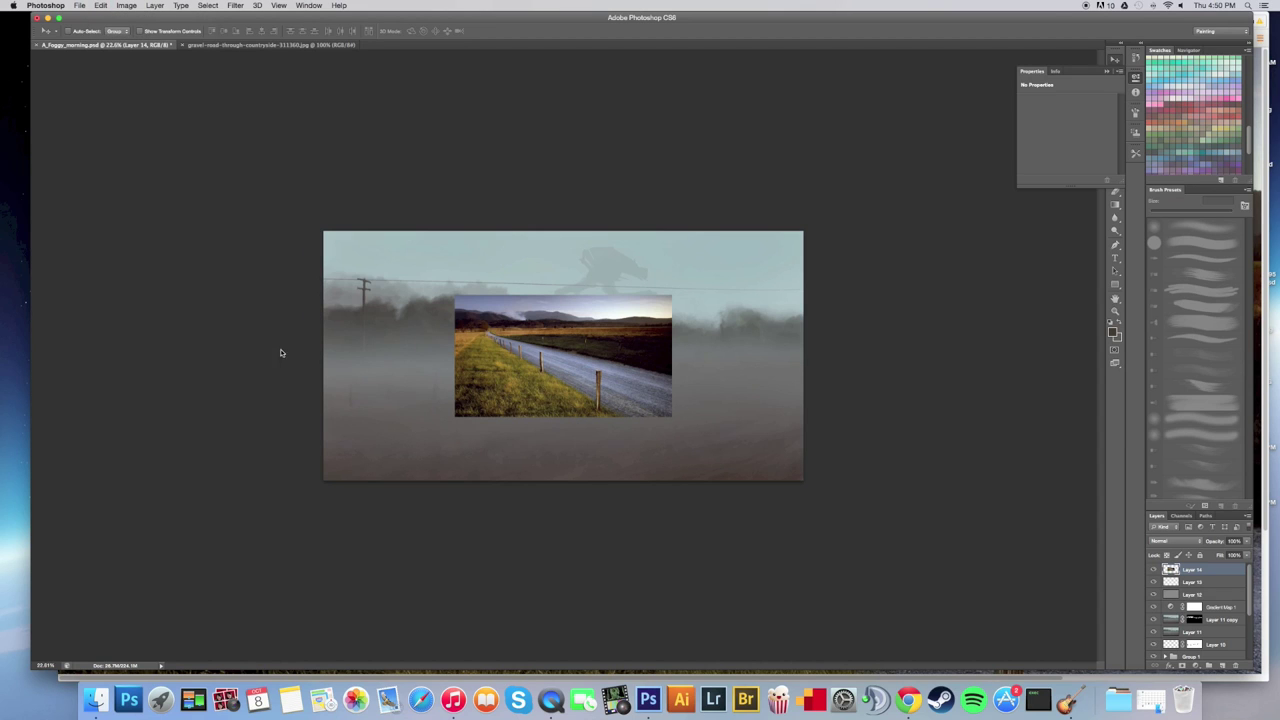
Enlarge the road photo with Free Transform, rotate it slightly clockwise, and place it over the lower right part of the painting.
{"action": "key", "text": "super+t"}
{"action": "left_click_drag", "start_coordinate": [668, 414], "coordinate": [750, 459]}
{"action": "left_click_drag", "start_coordinate": [676, 318], "coordinate": [813, 371]}
{"action": "left_click_drag", "start_coordinate": [947, 298], "coordinate": [986, 286]}
{"action": "left_click_drag", "start_coordinate": [508, 503], "coordinate": [478, 514]}
{"action": "left_click_drag", "start_coordinate": [543, 452], "coordinate": [504, 458]}
{"action": "key", "text": "Return"}
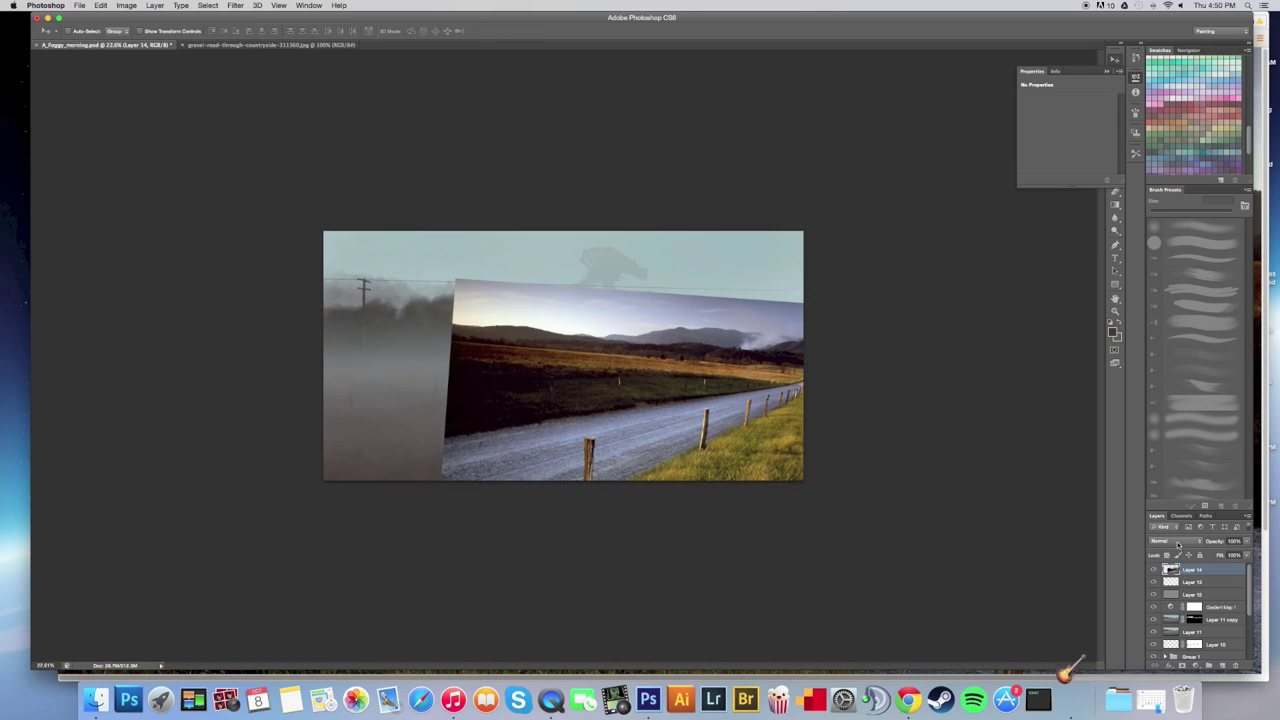
Set the road photo layer's blend mode to Soft Light.
{"action": "left_click", "coordinate": [1175, 541]}
{"action": "left_click", "coordinate": [1176, 642]}
{"action": "left_click", "coordinate": [1163, 604]}
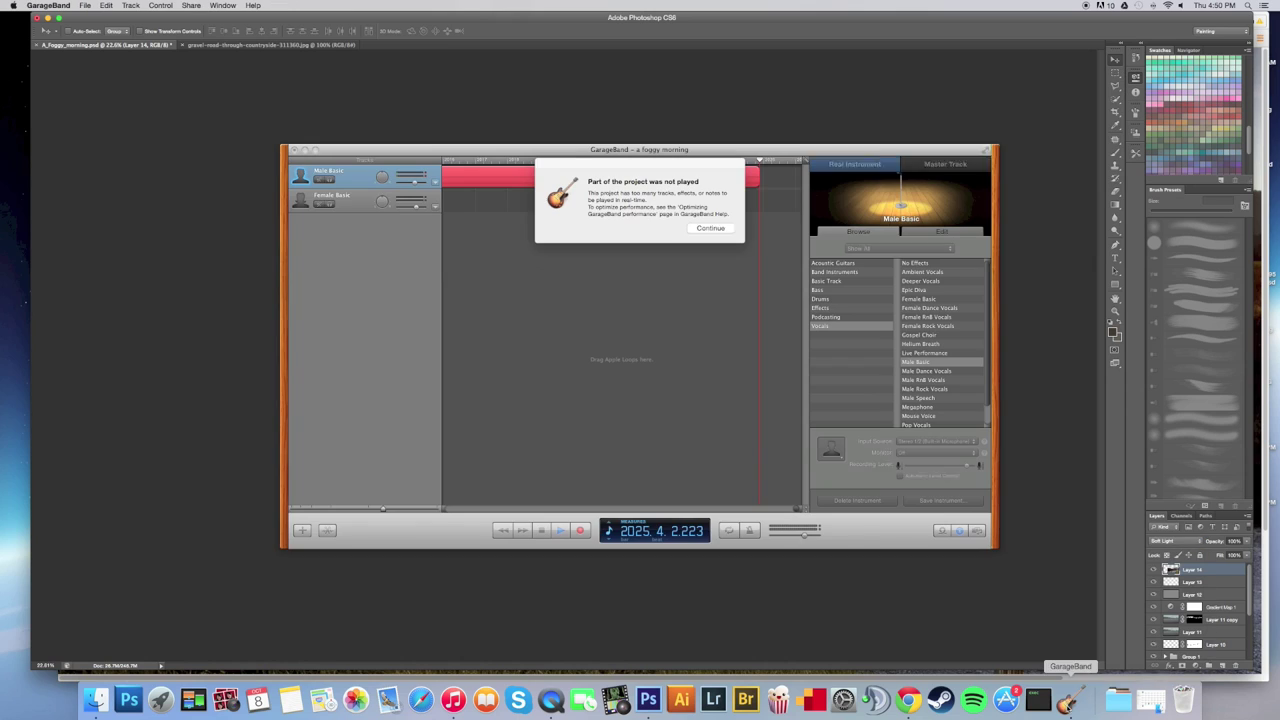
Dismiss the GarageBand playback alert, restart the voice recording, and switch back to Photoshop.
{"action": "left_click", "coordinate": [709, 229]}
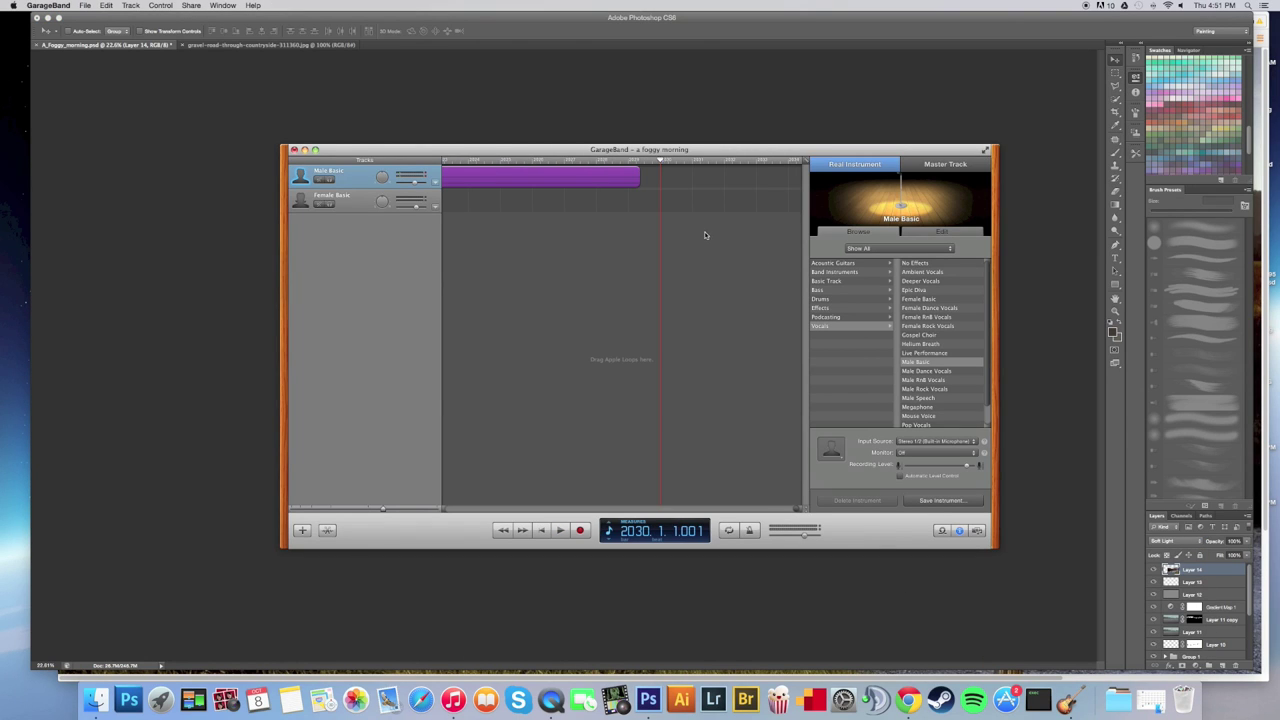
{"action": "left_click", "coordinate": [581, 530]}
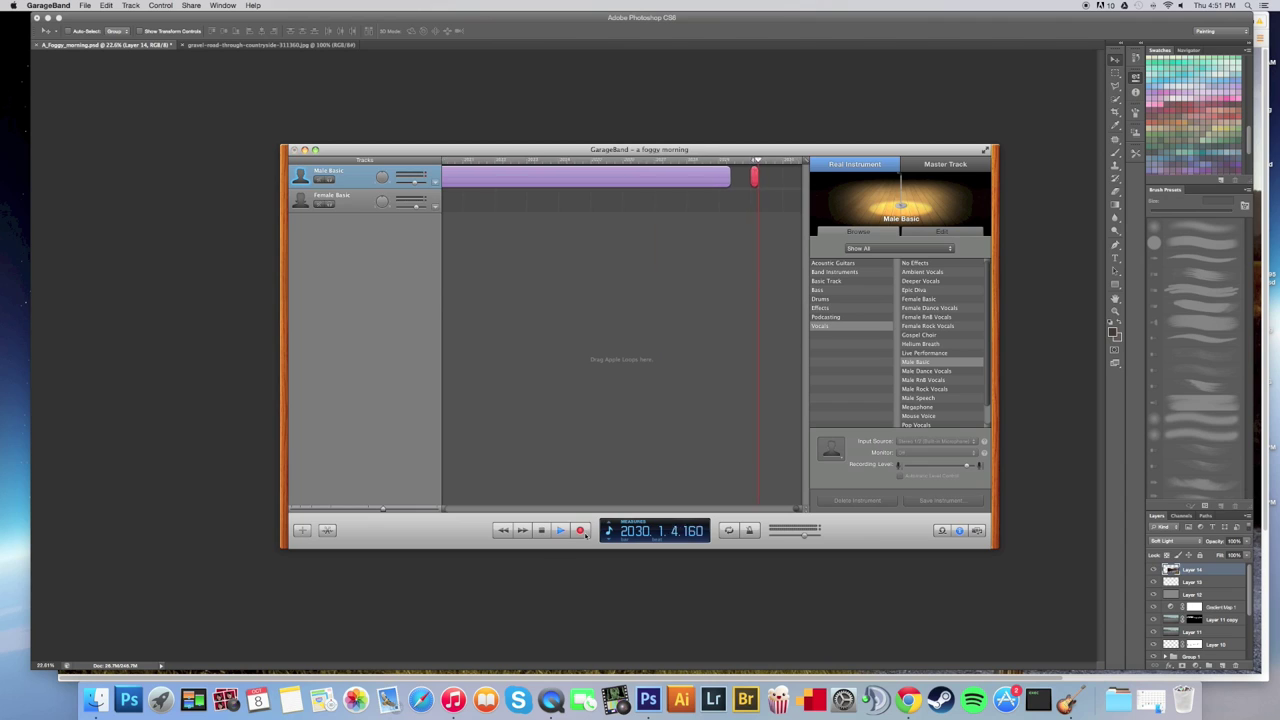
{"action": "left_click", "coordinate": [512, 614]}
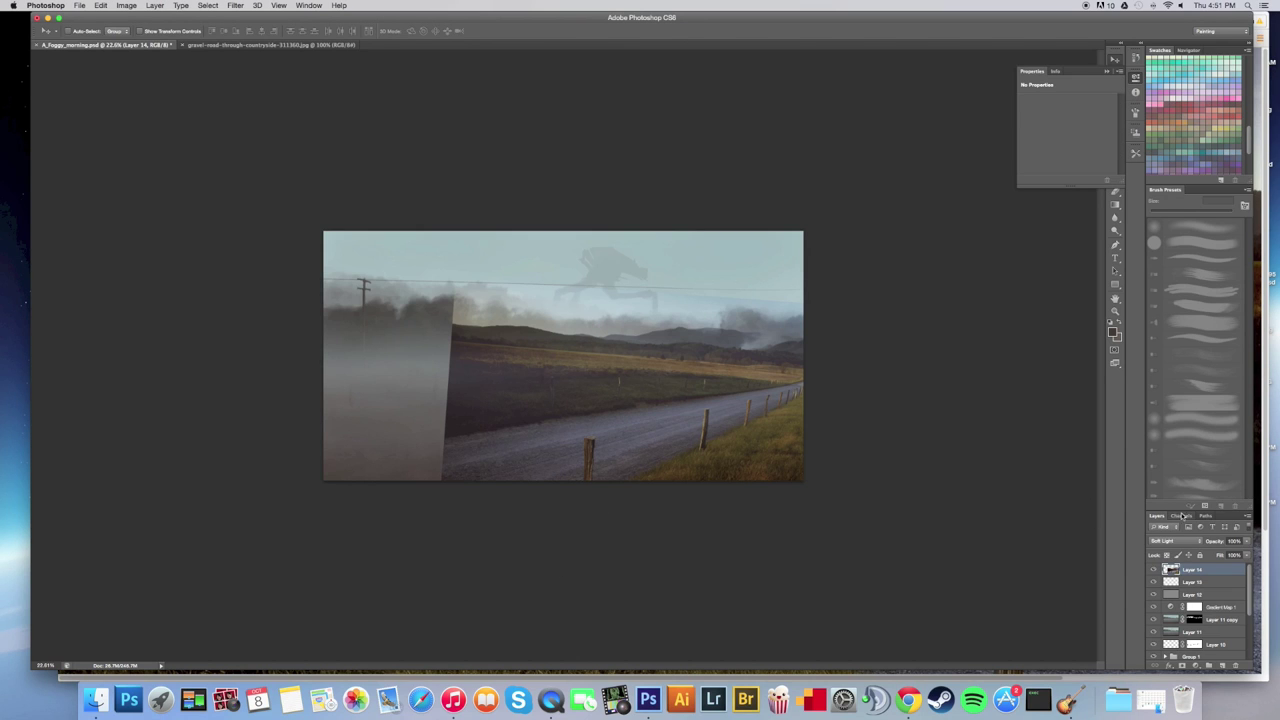
Compare the painting with and without the road photo layer, and try the Overlay blend mode on that layer.
{"action": "left_click", "coordinate": [1155, 568]}
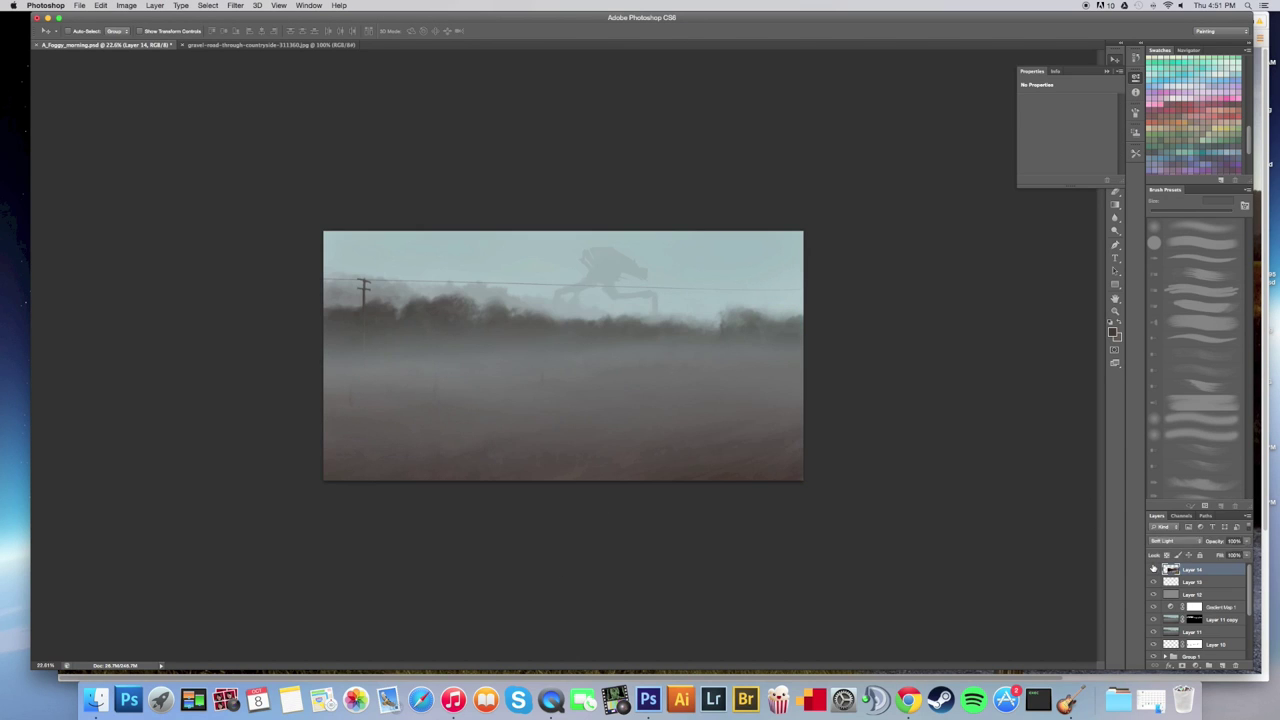
{"action": "left_click", "coordinate": [1152, 568]}
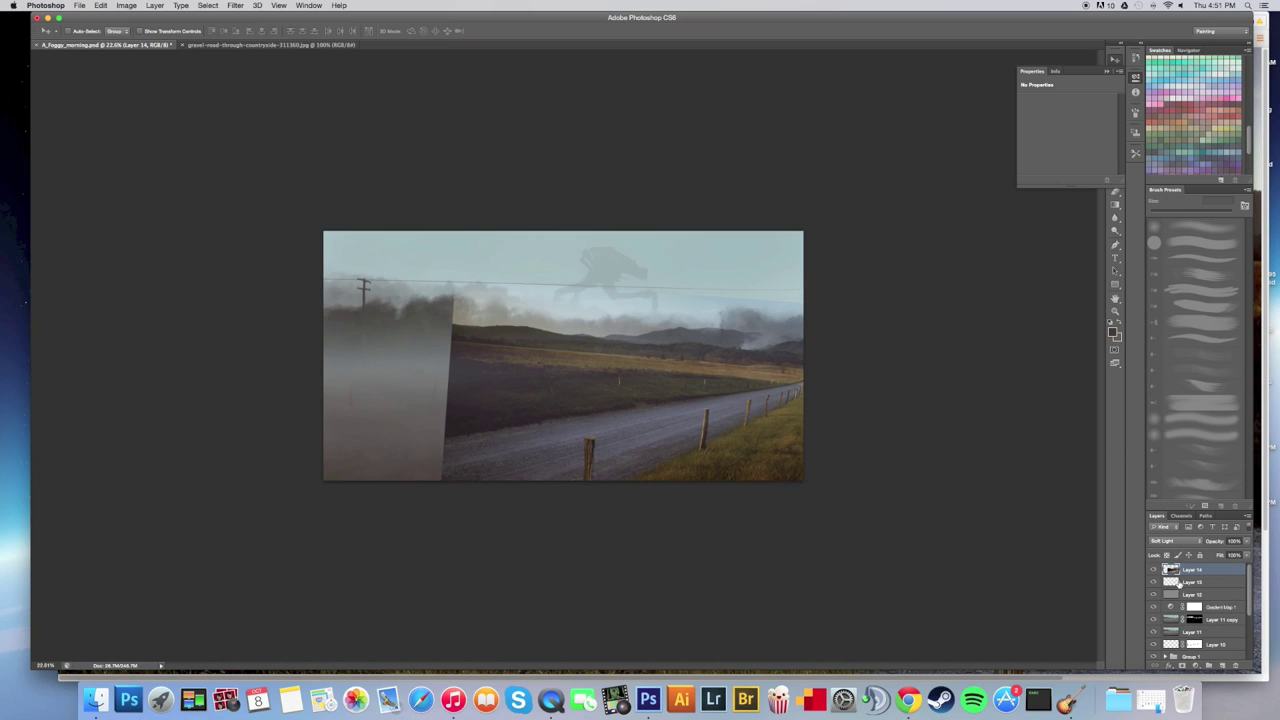
{"action": "left_click", "coordinate": [1181, 540]}
{"action": "left_click", "coordinate": [1182, 532]}
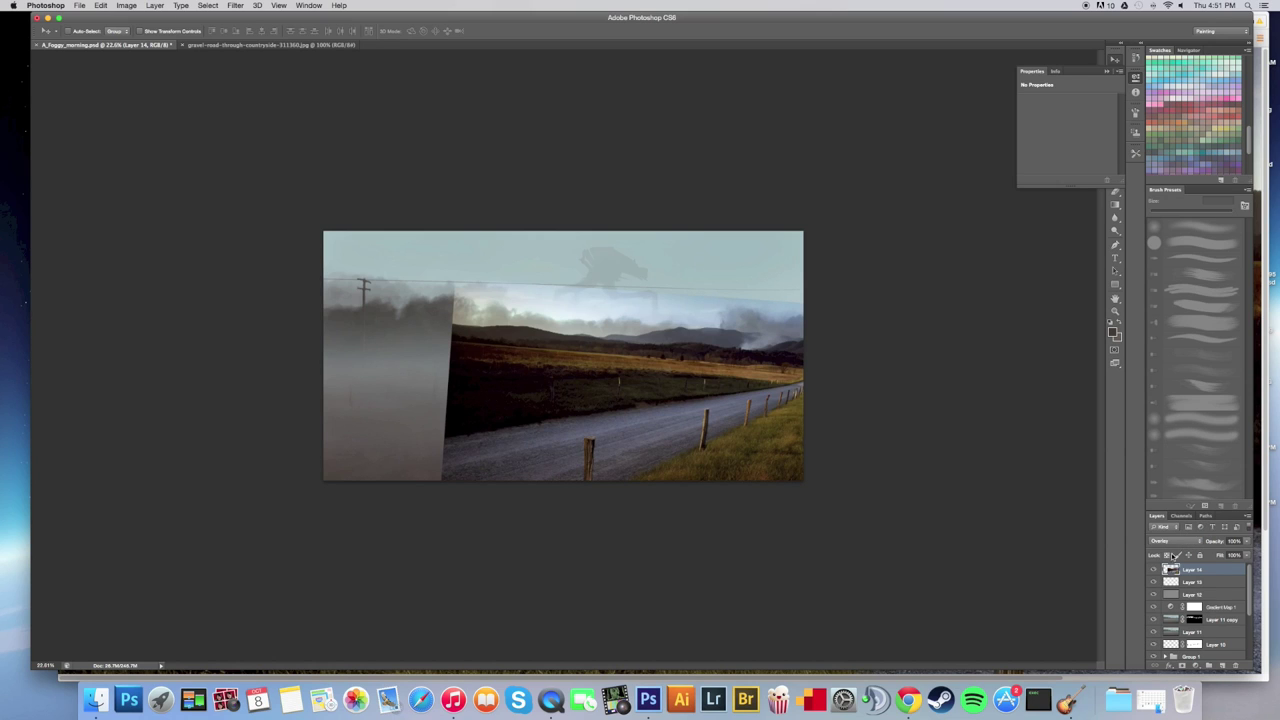
{"action": "left_click", "coordinate": [1175, 541]}
{"action": "left_click", "coordinate": [1177, 550]}
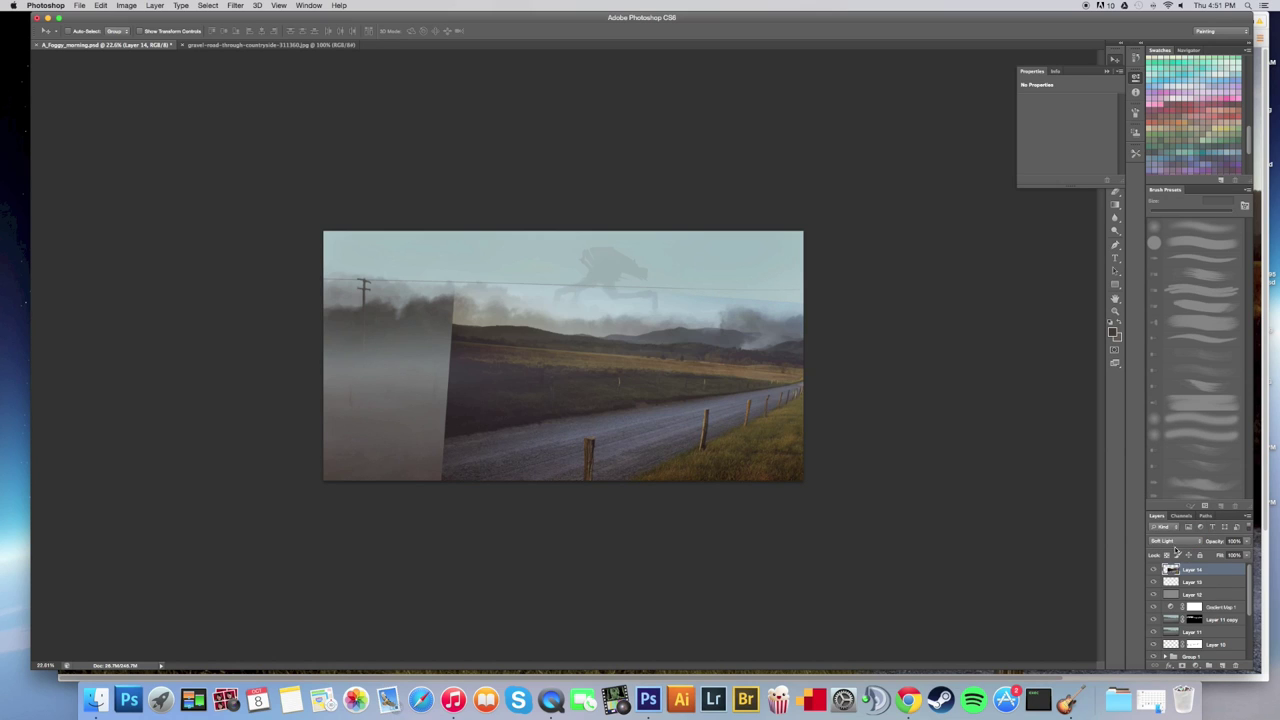
Close the open Properties panel and try desaturating the road photo layer.
{"action": "left_click", "coordinate": [1107, 72]}
{"action": "key", "text": "shift+super+u"}
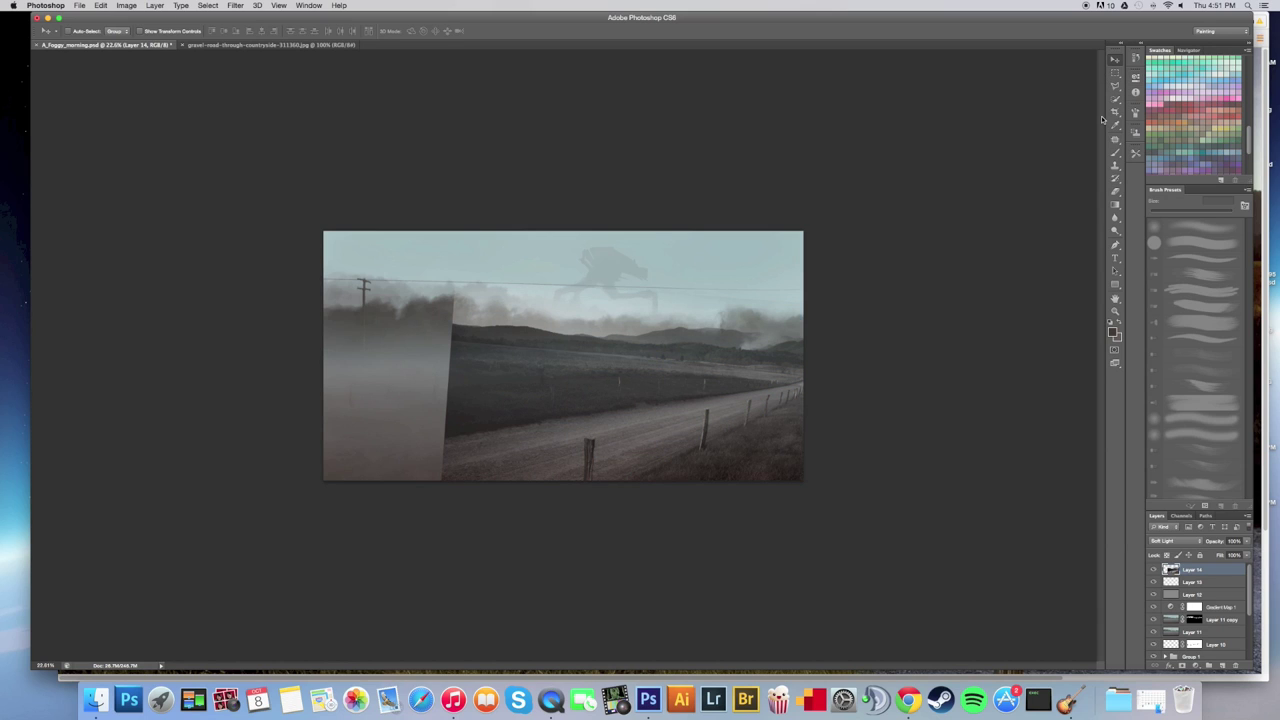
Add a layer mask to the road photo layer and paint out its sky, hills and field above the road with a soft black brush.
{"action": "left_click", "coordinate": [1115, 152]}
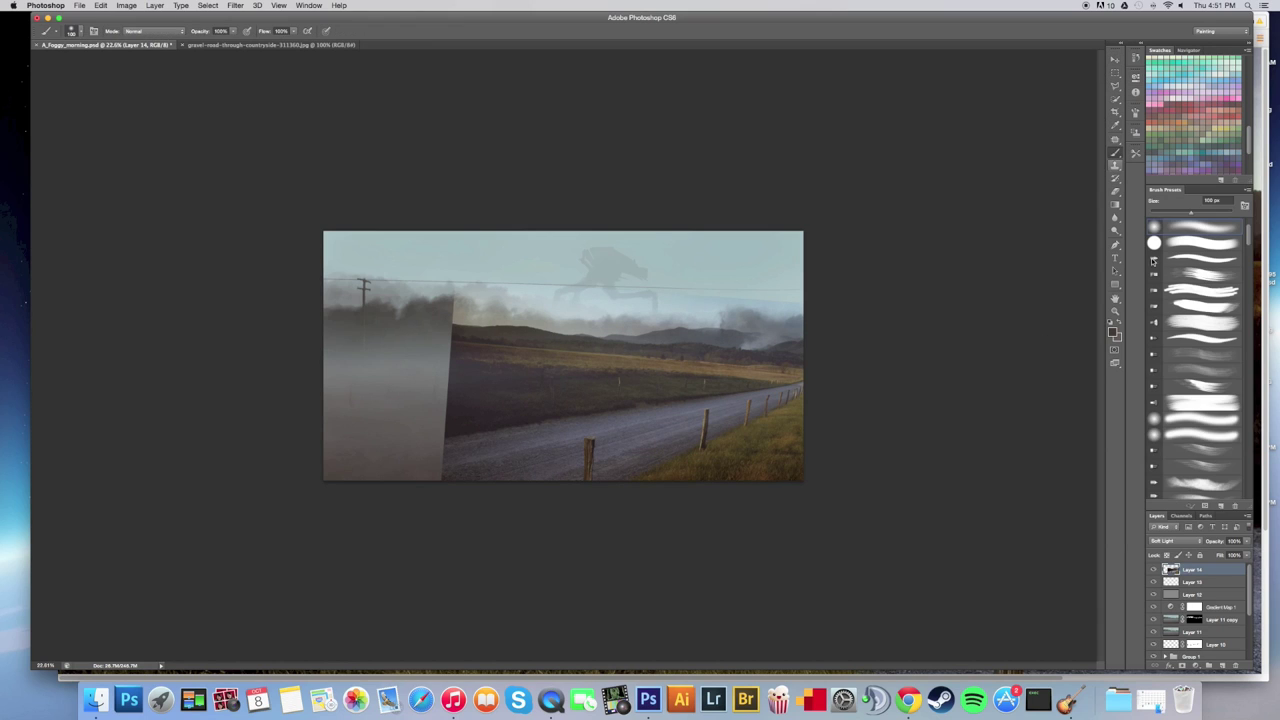
{"action": "left_click", "coordinate": [1184, 665]}
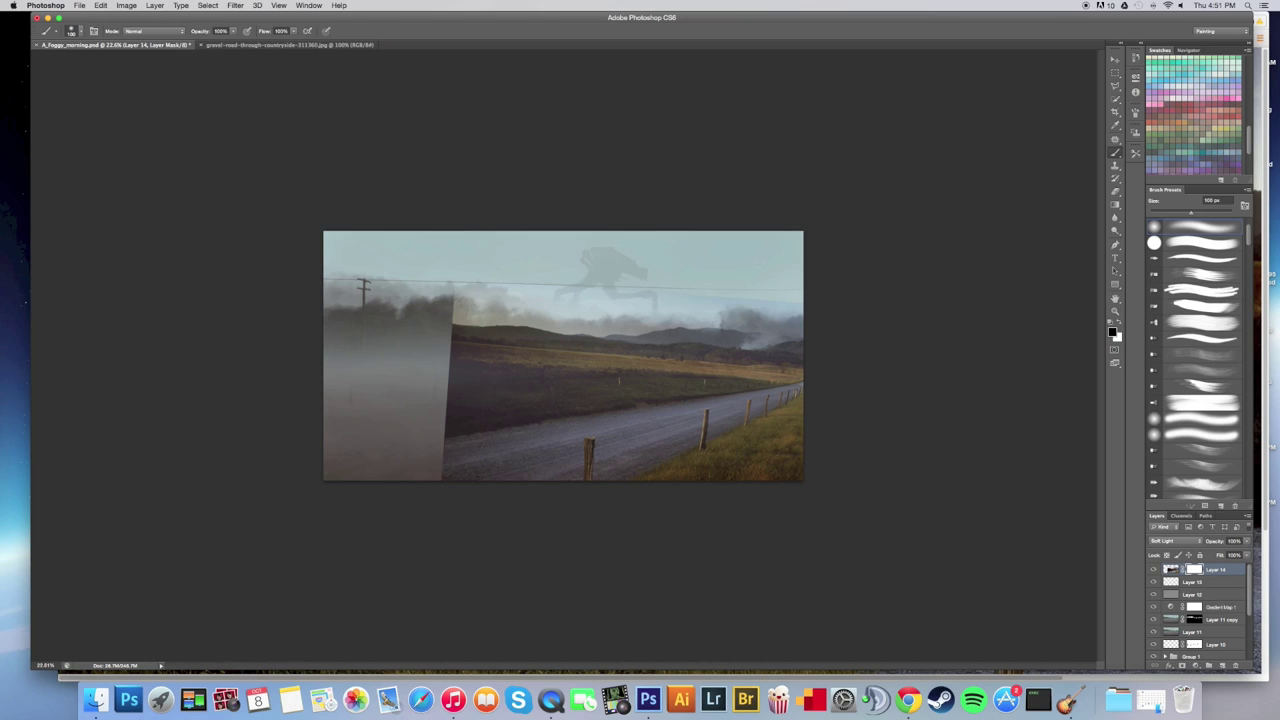
{"action": "mouse_move", "coordinate": [812, 314]}
{"action": "left_mouse_down"}
{"action": "mouse_move", "coordinate": [433, 298]}
{"action": "mouse_move", "coordinate": [424, 310]}
{"action": "mouse_move", "coordinate": [564, 291]}
{"action": "mouse_move", "coordinate": [454, 325]}
{"action": "mouse_move", "coordinate": [363, 453]}
{"action": "mouse_move", "coordinate": [495, 347]}
{"action": "mouse_move", "coordinate": [499, 446]}
{"action": "mouse_move", "coordinate": [471, 418]}
{"action": "mouse_move", "coordinate": [498, 375]}
{"action": "mouse_move", "coordinate": [429, 395]}
{"action": "mouse_move", "coordinate": [593, 365]}
{"action": "mouse_move", "coordinate": [538, 387]}
{"action": "left_mouse_up"}
{"action": "key", "text": "bracketleft"}
{"action": "key", "text": "bracketleft"}
{"action": "key", "text": "bracketleft"}
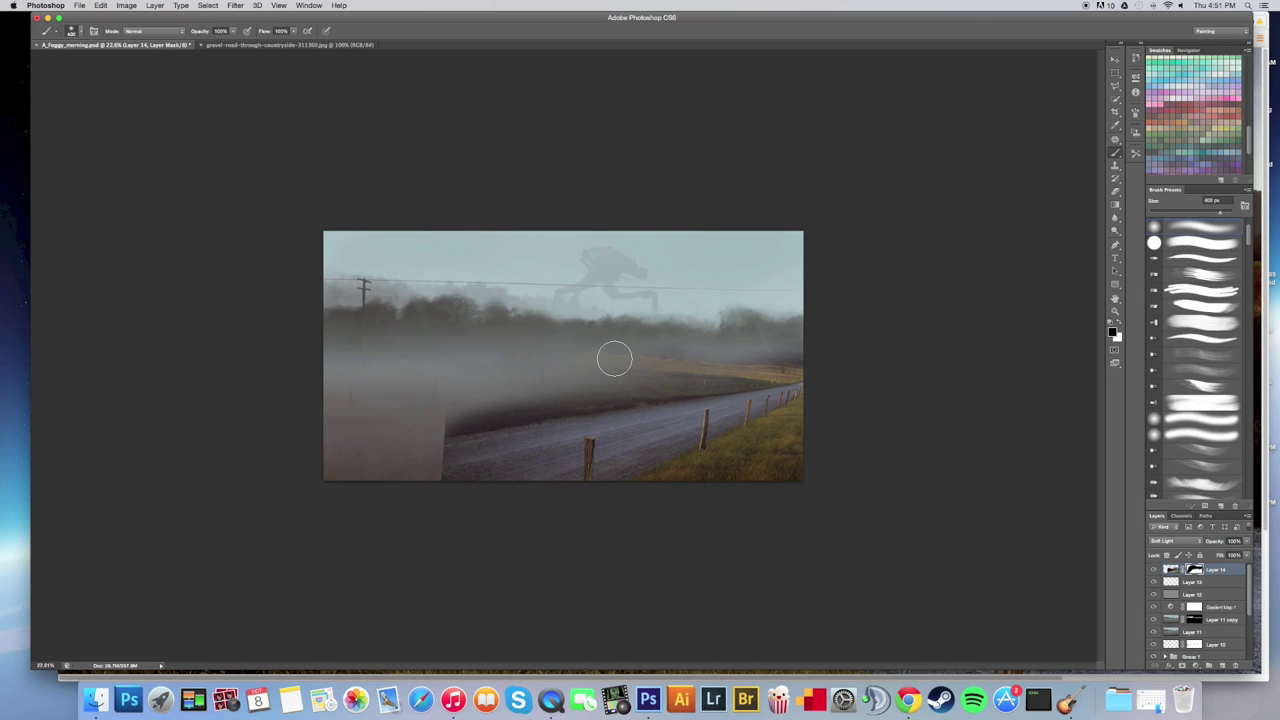
{"action": "key", "text": "bracketleft"}
{"action": "key", "text": "bracketleft"}
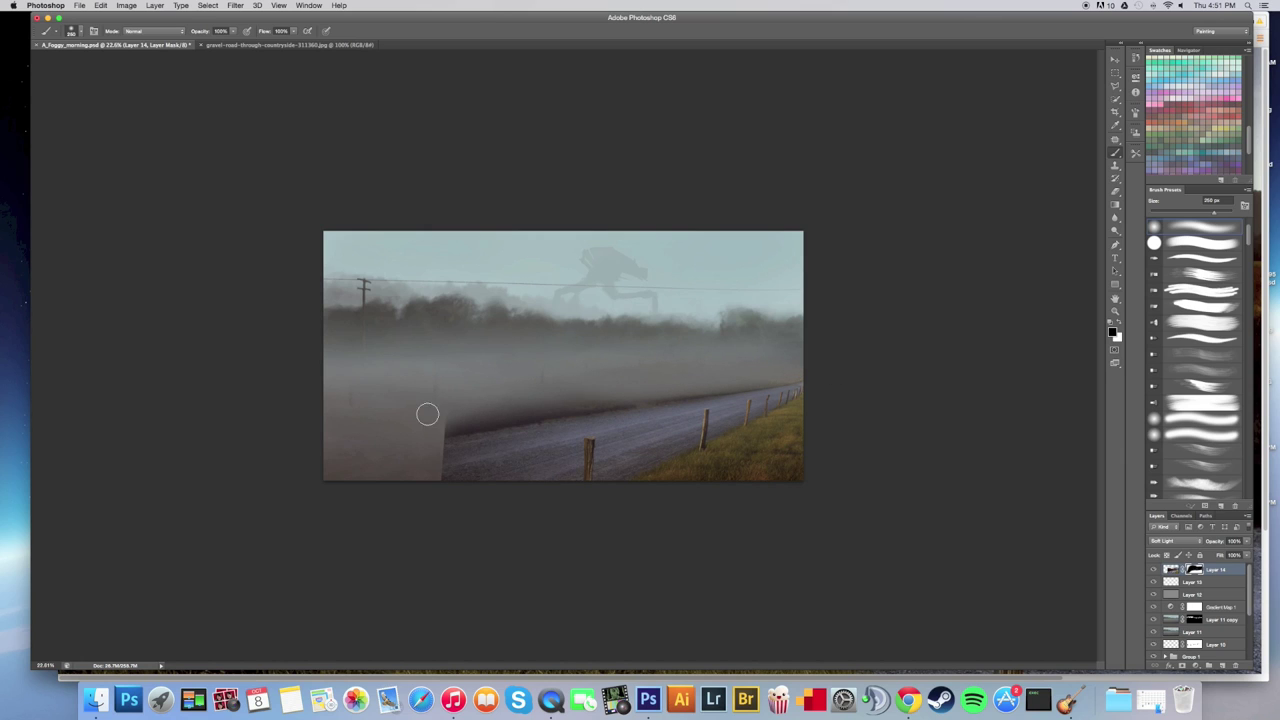
Mask out the grassy slope of the road photo beside the fence posts, using smaller brush sizes close to the posts.
{"action": "key", "text": "bracketright"}
{"action": "key", "text": "bracketright"}
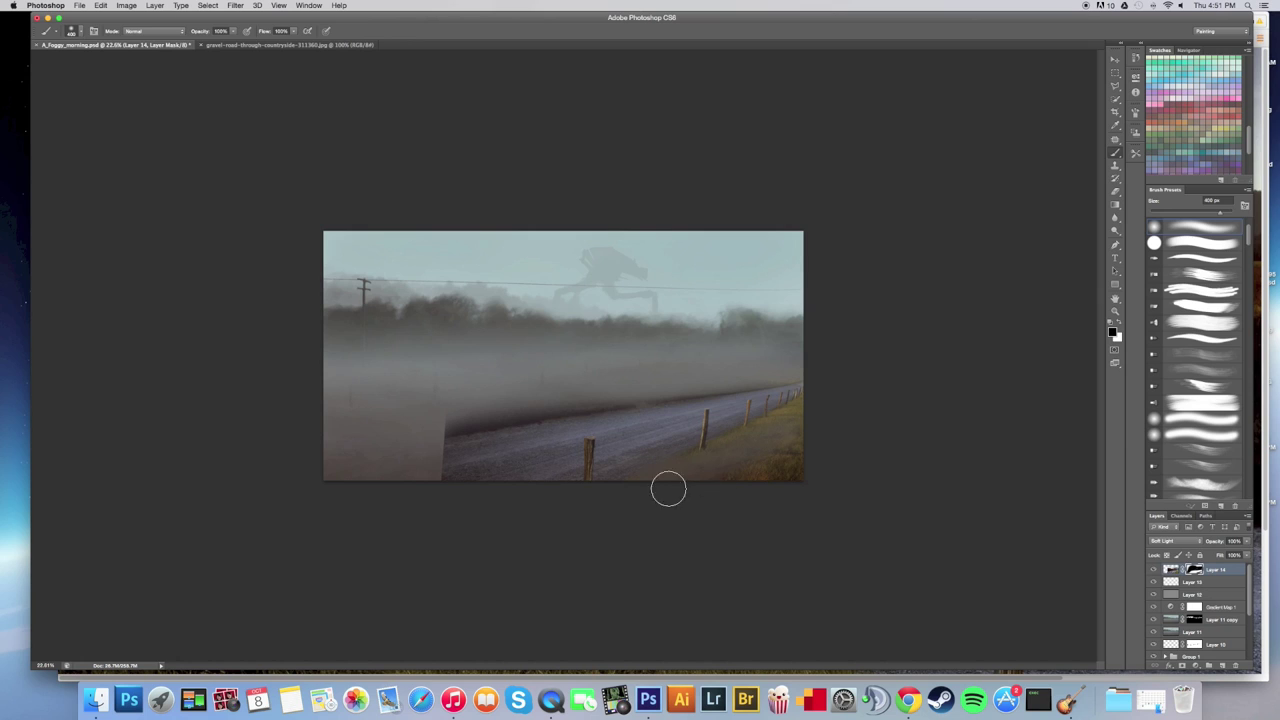
{"action": "key", "text": "bracketleft"}
{"action": "key", "text": "bracketleft"}
{"action": "key", "text": "bracketleft"}
{"action": "key", "text": "bracketleft"}
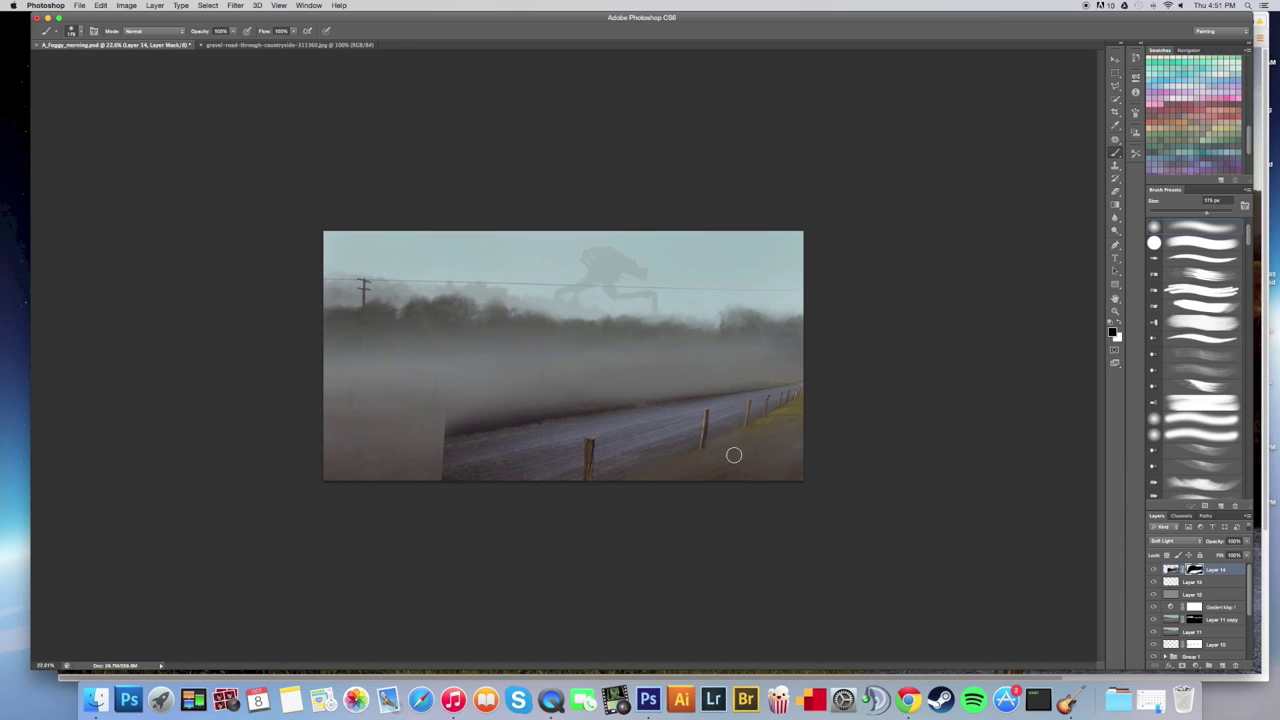
Fade the dark far edge of the road into the fog by painting on the road photo layer's mask.
{"action": "key", "text": "bracketleft"}
{"action": "key", "text": "bracketright"}
{"action": "key", "text": "bracketright"}
{"action": "key", "text": "bracketright"}
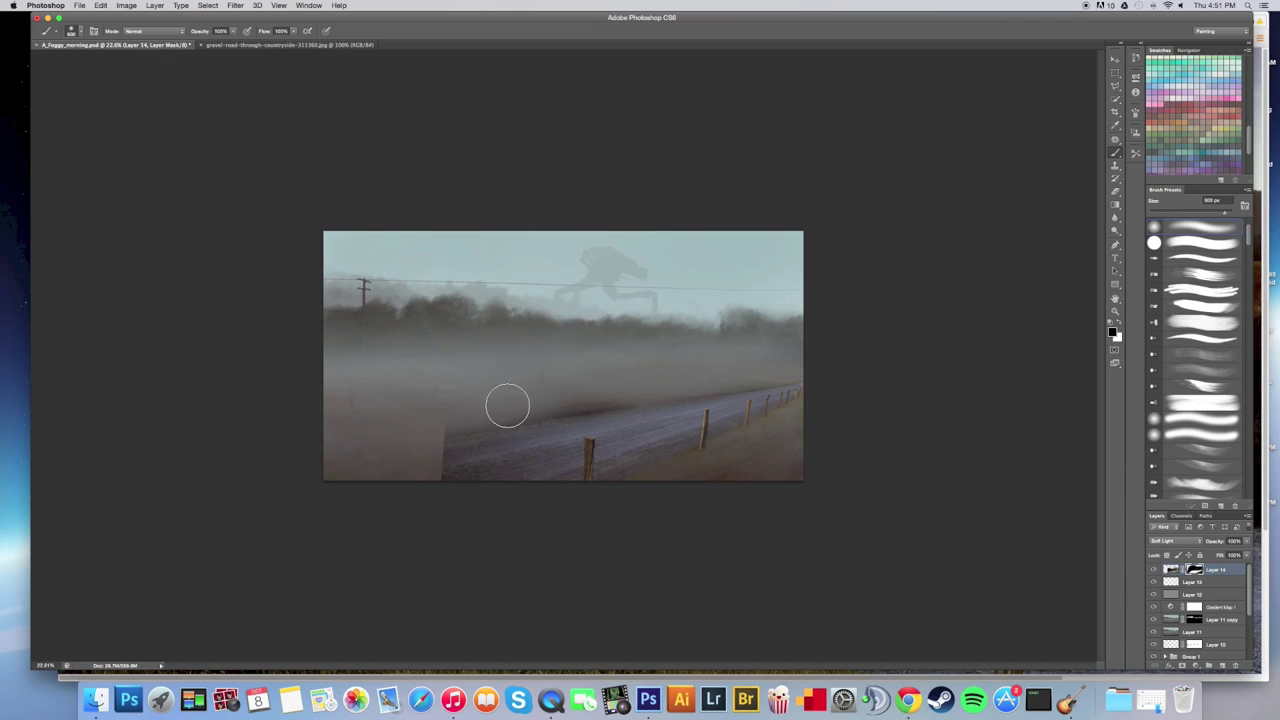
{"action": "mouse_move", "coordinate": [491, 398]}
{"action": "left_mouse_down"}
{"action": "mouse_move", "coordinate": [411, 463]}
{"action": "mouse_move", "coordinate": [440, 480]}
{"action": "mouse_move", "coordinate": [429, 411]}
{"action": "mouse_move", "coordinate": [427, 449]}
{"action": "mouse_move", "coordinate": [494, 443]}
{"action": "mouse_move", "coordinate": [511, 406]}
{"action": "left_mouse_up"}
Lower the road photo layer's opacity to about 32% so the road and posts blend into the fog.
{"action": "left_click", "coordinate": [1246, 541]}
{"action": "left_click_drag", "start_coordinate": [1242, 554], "coordinate": [1221, 552]}
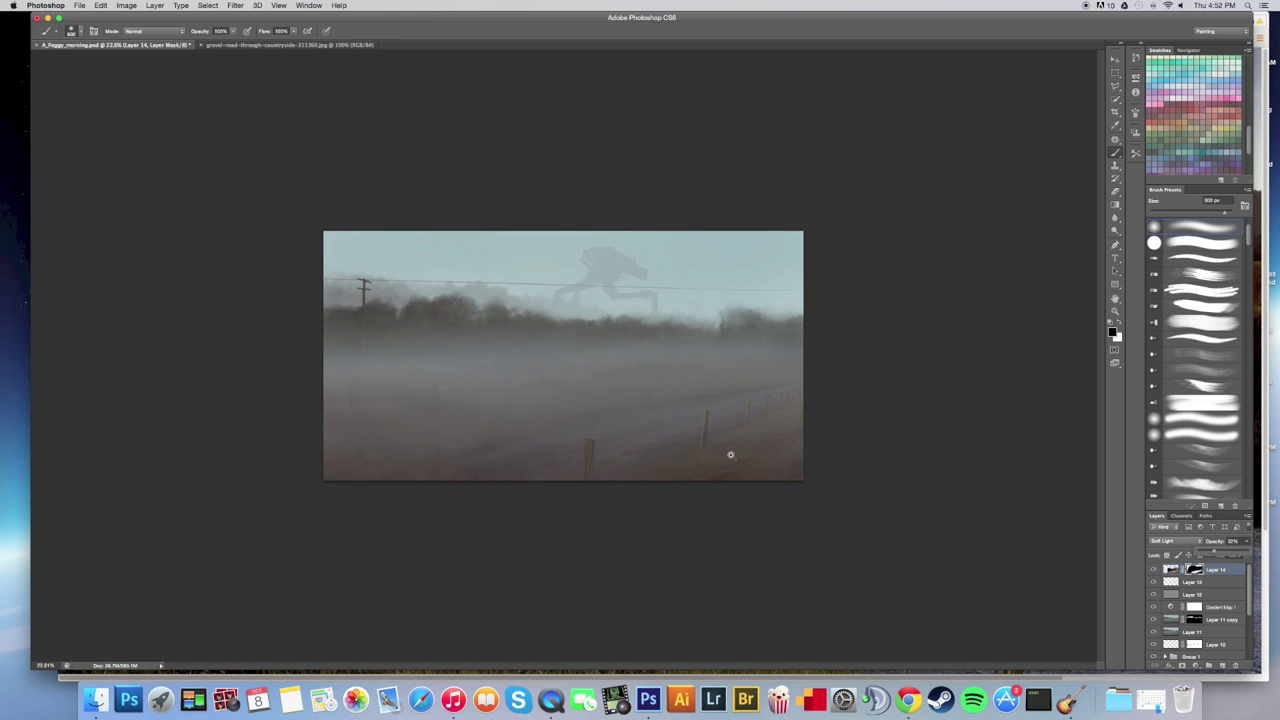
{"action": "key", "text": "super+minus"}
{"action": "key", "text": "super+minus"}
{"action": "key", "text": "super+minus"}
{"action": "key", "text": "super+minus"}
{"action": "key", "text": "super+plus"}
{"action": "key", "text": "super+plus"}
{"action": "key", "text": "super+plus"}
{"action": "key", "text": "super+plus"}
{"action": "key", "text": "super+plus"}
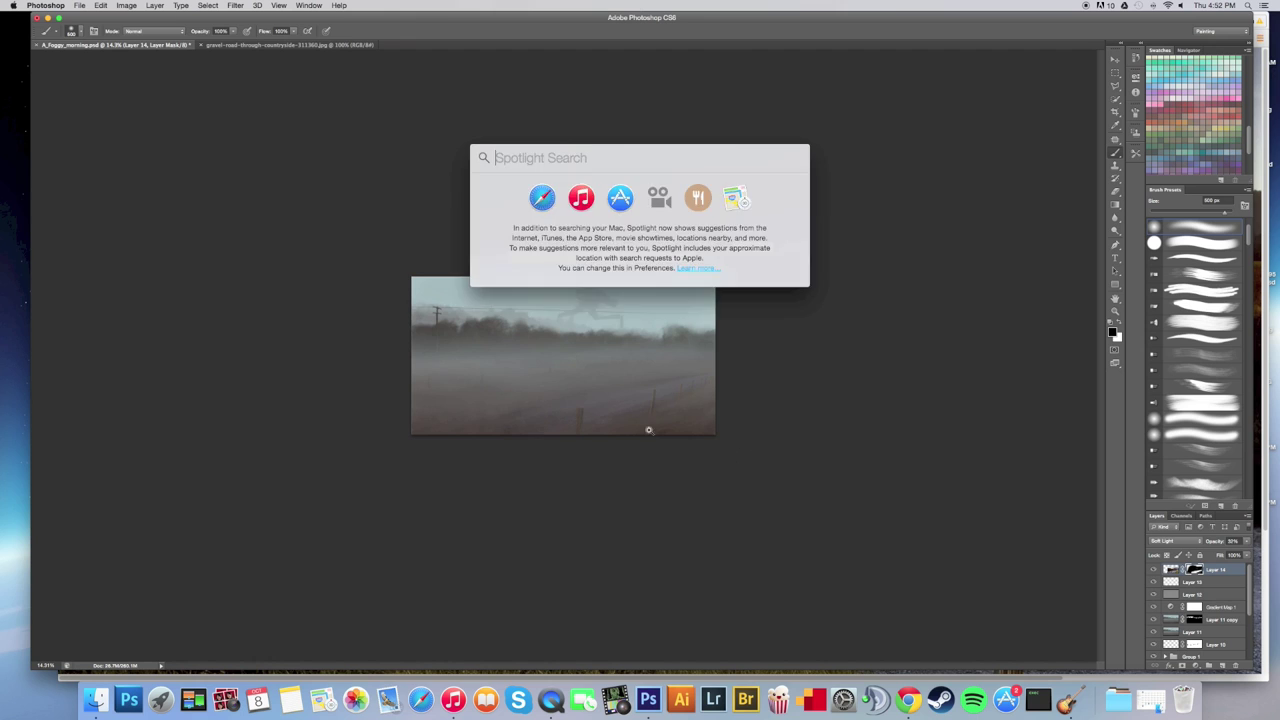
Add a new empty layer on top and choose a textured brush preset for painting.
{"action": "left_click", "coordinate": [1221, 665]}
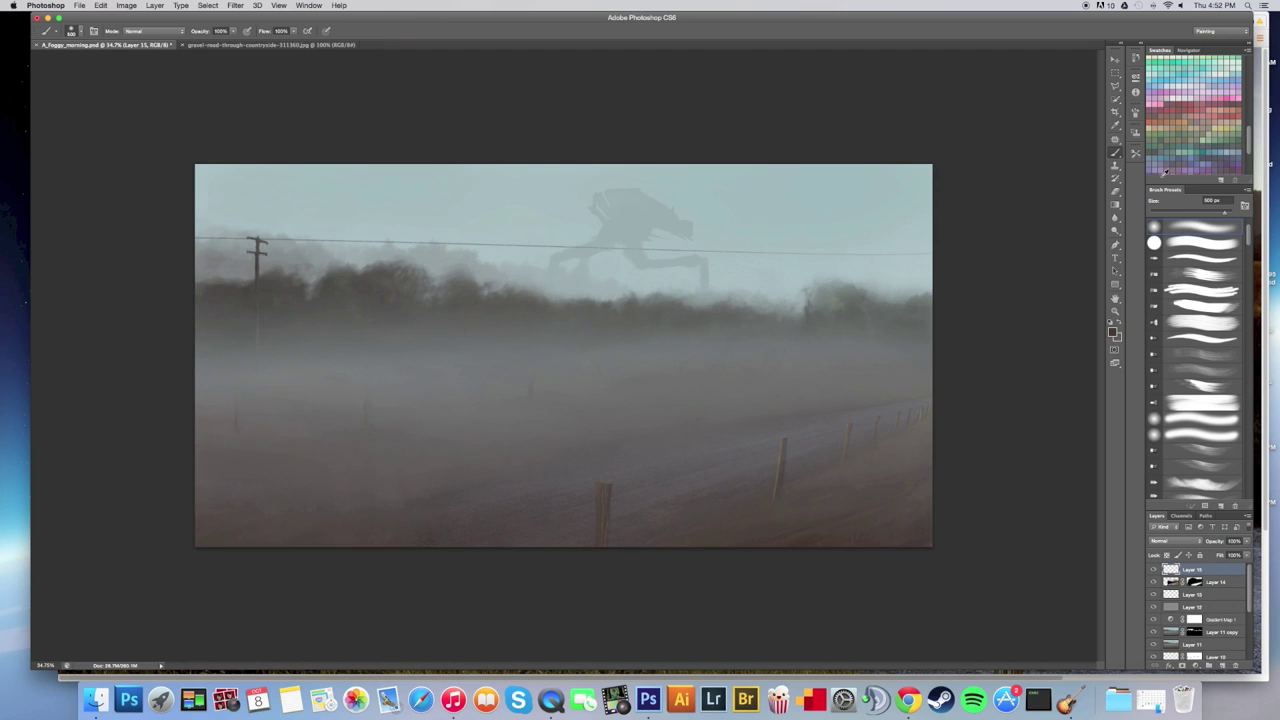
{"action": "left_click", "coordinate": [80, 32]}
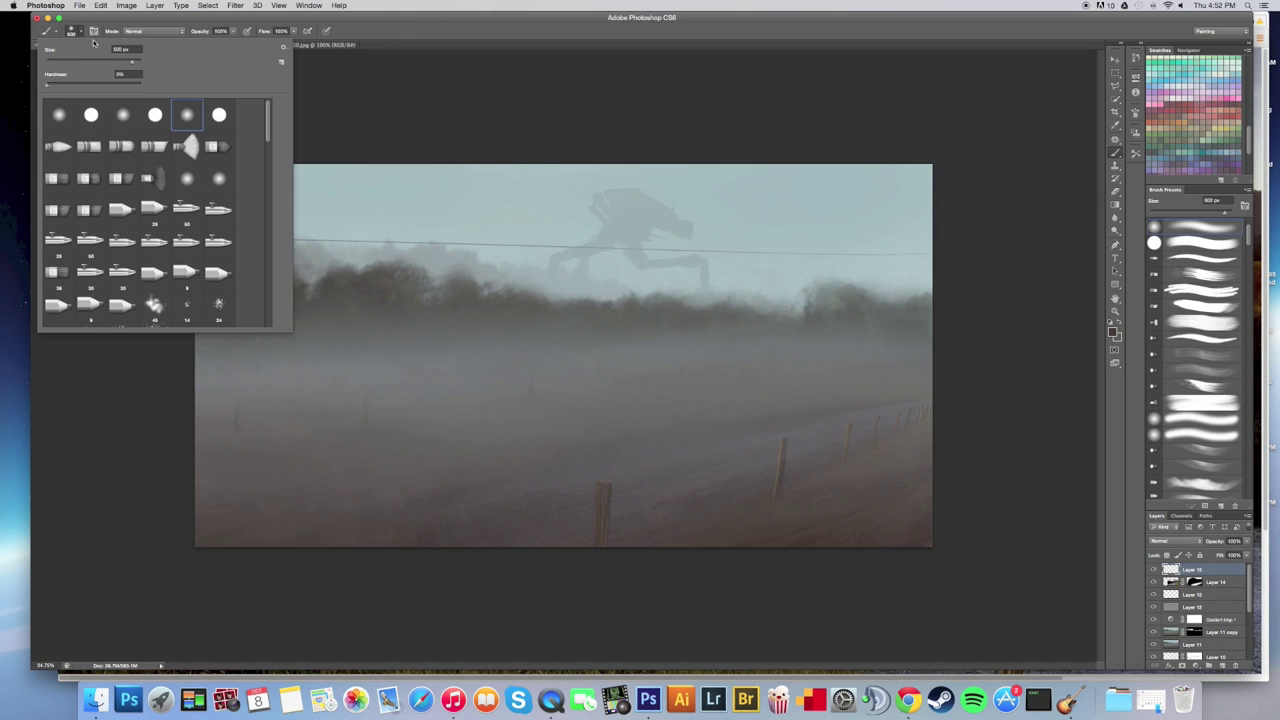
{"action": "left_click_drag", "start_coordinate": [268, 128], "coordinate": [267, 199]}
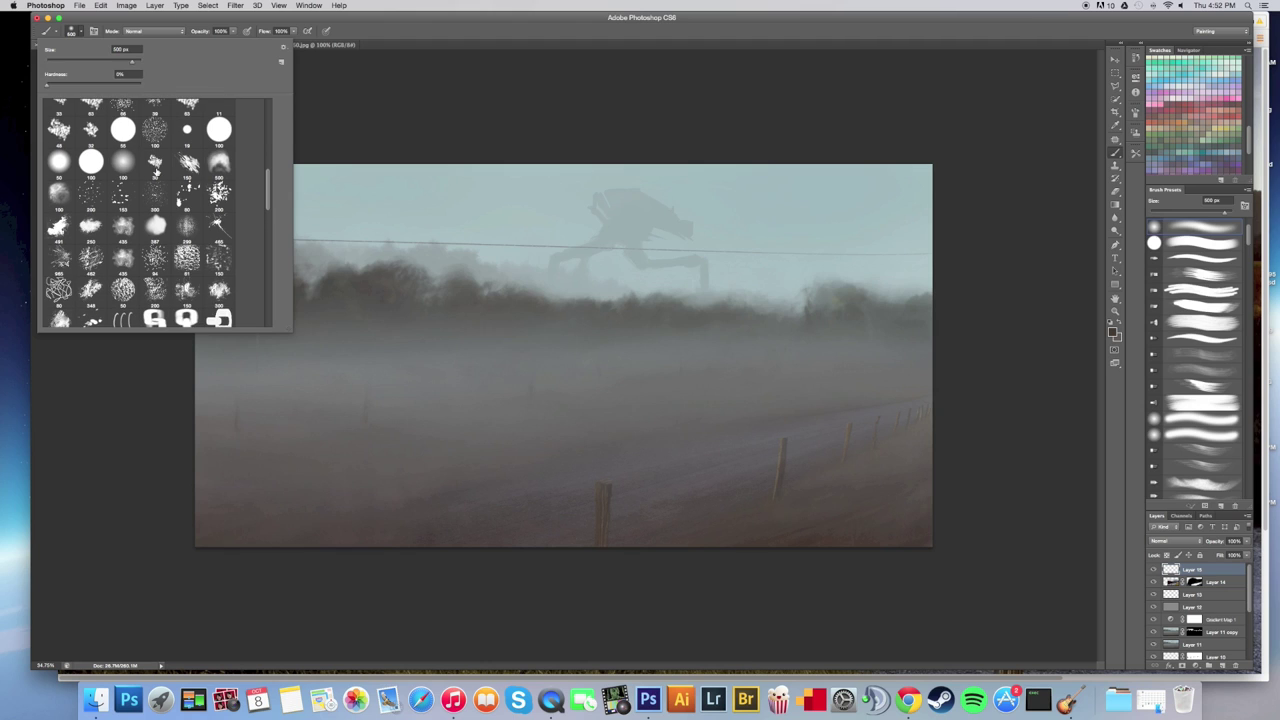
{"action": "left_click", "coordinate": [187, 163]}
{"action": "key", "text": "Return"}
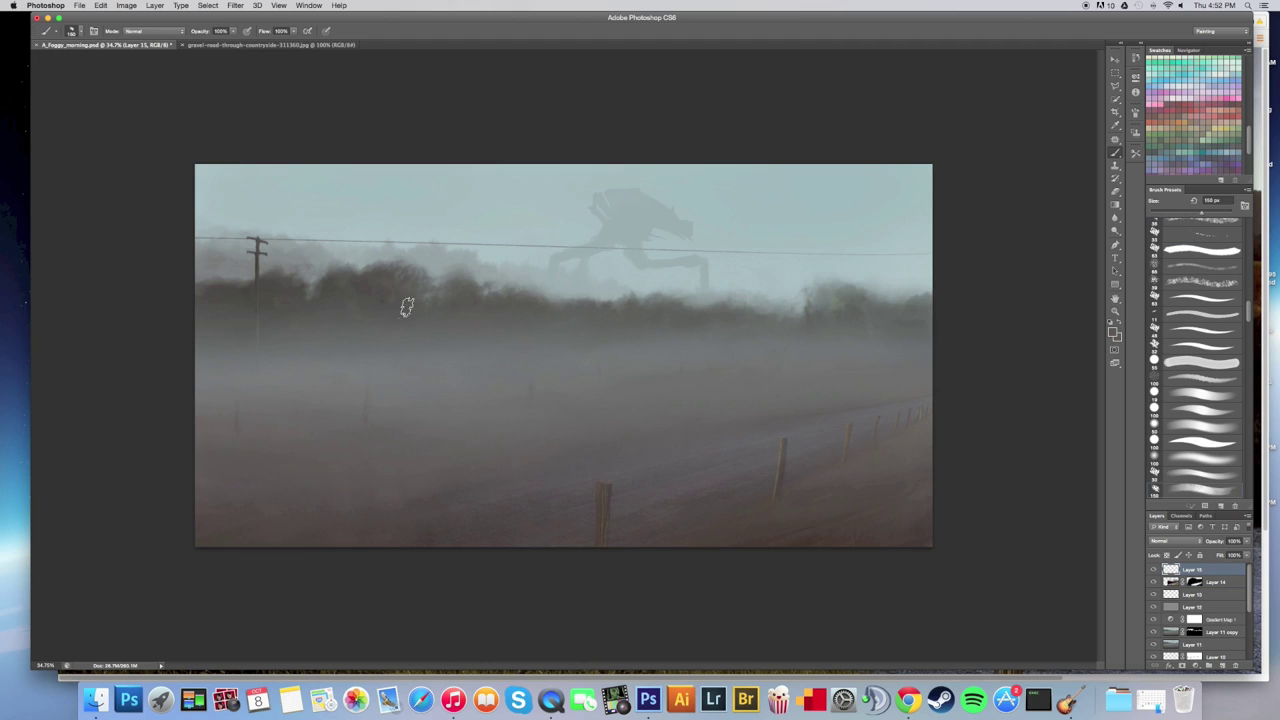
Adjust the textured brush's size and sample colours from the ground in the lower part of the painting.
{"action": "key", "text": "bracketleft"}
{"action": "key", "text": "bracketleft"}
{"action": "key", "text": "bracketleft"}
{"action": "key", "text": "bracketleft"}
{"action": "key", "text": "bracketleft"}
{"action": "key", "text": "bracketleft"}
{"action": "key", "text": "bracketleft"}
{"action": "key", "text": "bracketright"}
{"action": "key", "text": "bracketright"}
{"action": "key", "text": "bracketright"}
{"action": "key", "text": "bracketright"}
{"action": "key", "text": "bracketright"}
{"action": "key", "text": "bracketright"}
{"action": "key", "text": "bracketright"}
{"action": "key", "text": "bracketright"}
{"action": "key", "text": "bracketright"}
{"action": "left_click", "coordinate": [437, 531], "text": "alt"}
{"action": "left_click", "coordinate": [391, 495], "text": "alt"}
Paint over the foreground fence post's body with a small brush, using colours sampled from the top of the post.
{"action": "scroll", "coordinate": [634, 523], "scroll_direction": "up", "scroll_amount": 5}
{"action": "key", "text": "["}
{"action": "key", "text": "["}
{"action": "key", "text": "["}
{"action": "key", "text": "["}
{"action": "key", "text": "["}
{"action": "key", "text": "["}
{"action": "key", "text": "["}
{"action": "key", "text": "["}
{"action": "key", "text": "["}
{"action": "key", "text": "["}
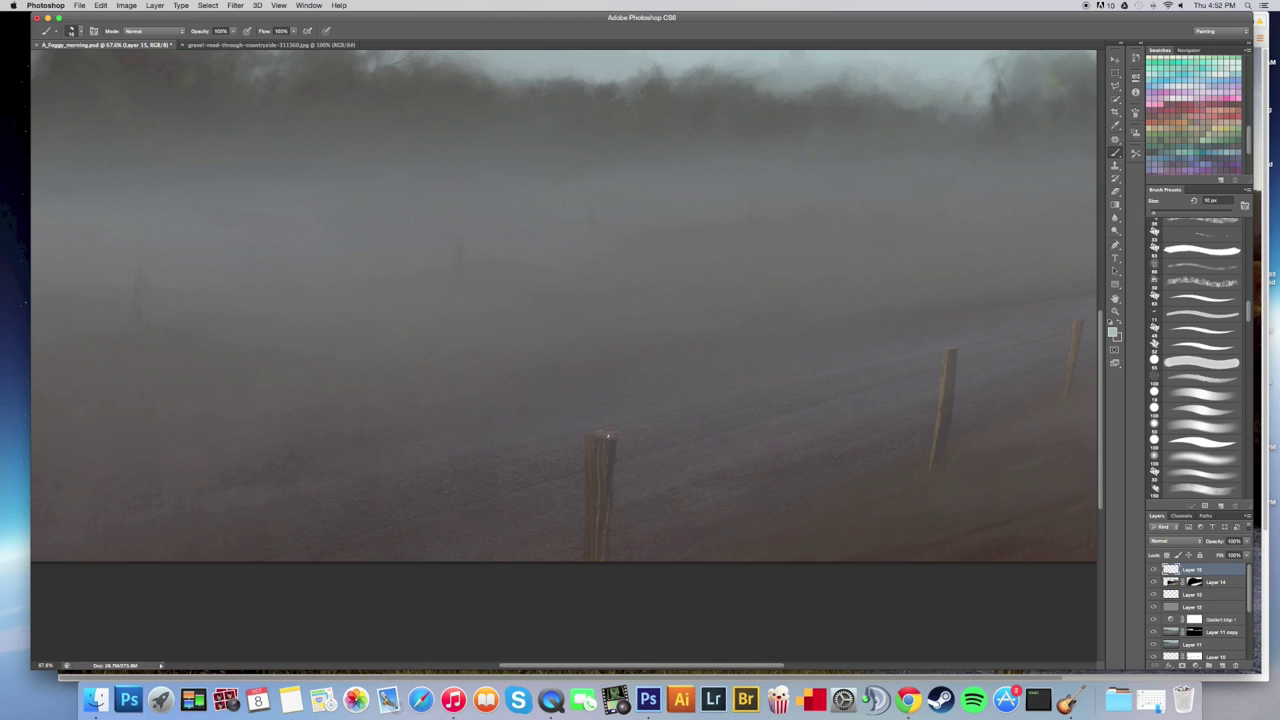
{"action": "left_click", "coordinate": [606, 431], "text": "alt"}
{"action": "left_click", "coordinate": [608, 443], "text": "alt"}
{"action": "key", "text": "]"}
{"action": "left_click_drag", "start_coordinate": [598, 448], "coordinate": [606, 575]}
Paint the light cut top of the foreground fence post and refine its edges with a finer brush.
{"action": "key", "text": "bracketleft"}
{"action": "left_click", "coordinate": [600, 456]}
{"action": "left_click", "coordinate": [610, 430]}
{"action": "mouse_move", "coordinate": [645, 460]}
{"action": "left_mouse_down"}
{"action": "mouse_move", "coordinate": [557, 480]}
{"action": "mouse_move", "coordinate": [626, 450]}
{"action": "left_mouse_up"}
{"action": "key", "text": "super+z"}
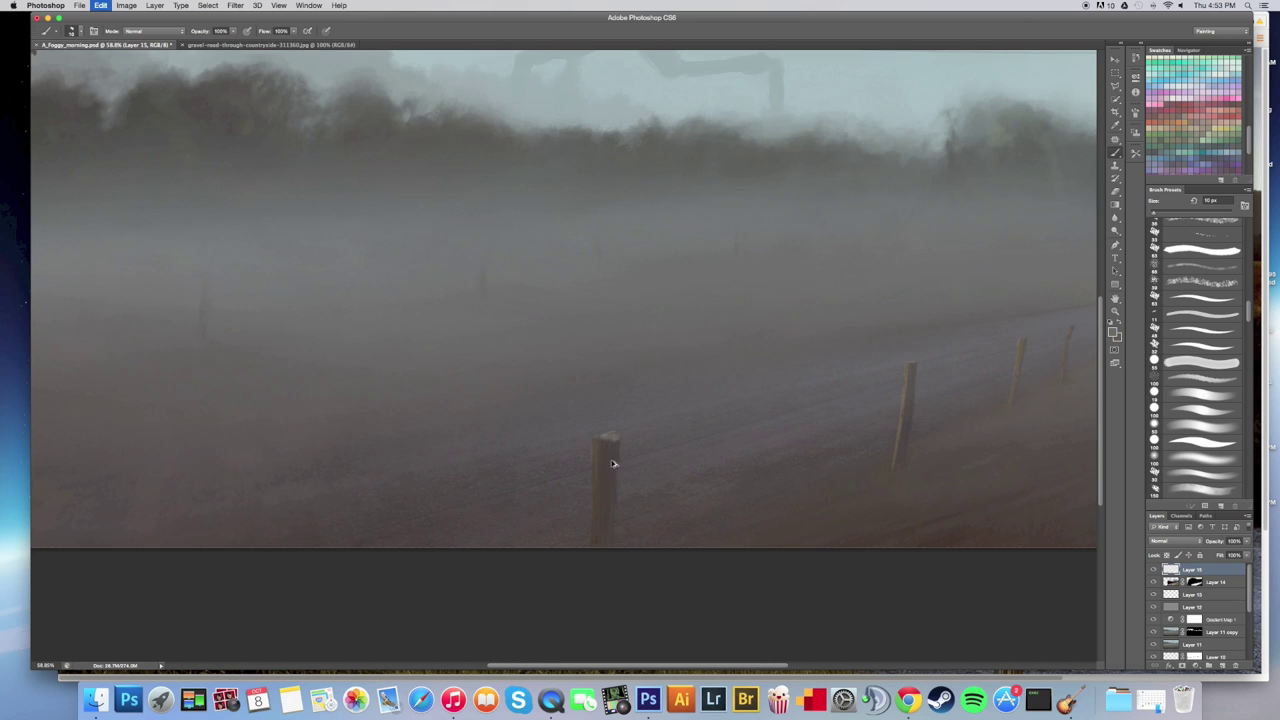
{"action": "scroll", "coordinate": [611, 451], "scroll_direction": "up", "scroll_amount": 5}
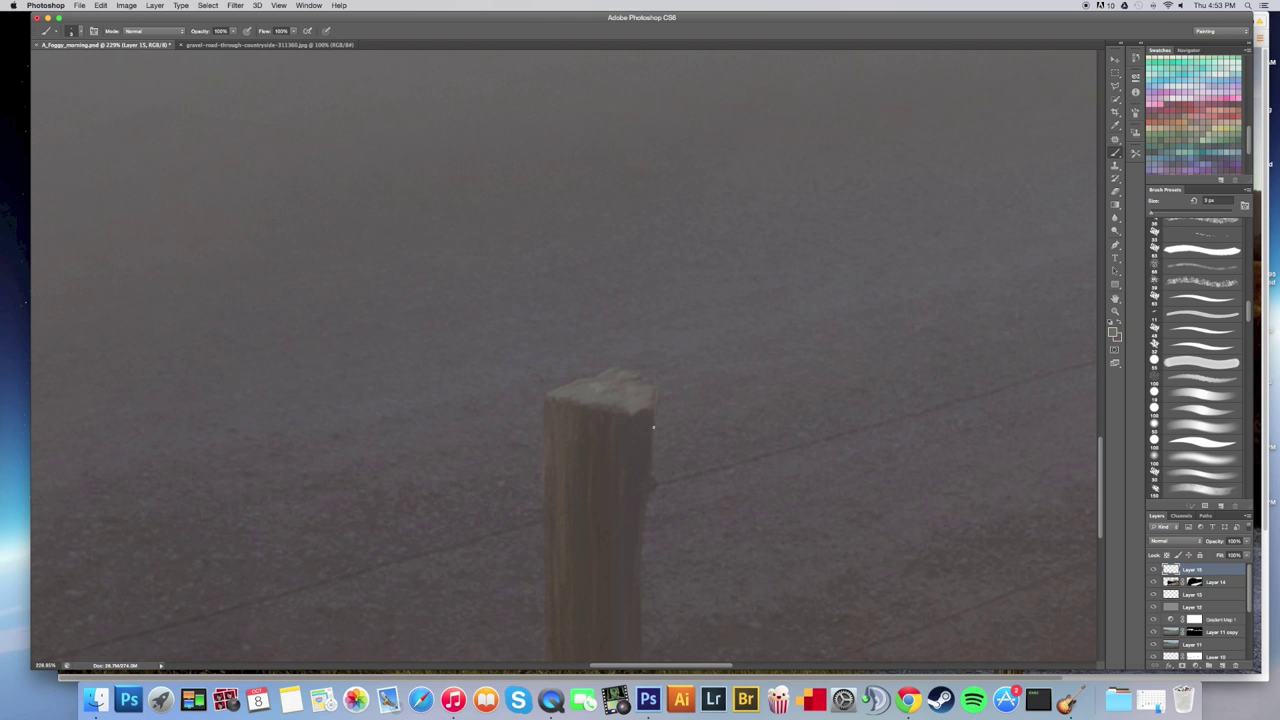
{"action": "left_click_drag", "start_coordinate": [682, 448], "coordinate": [546, 489]}
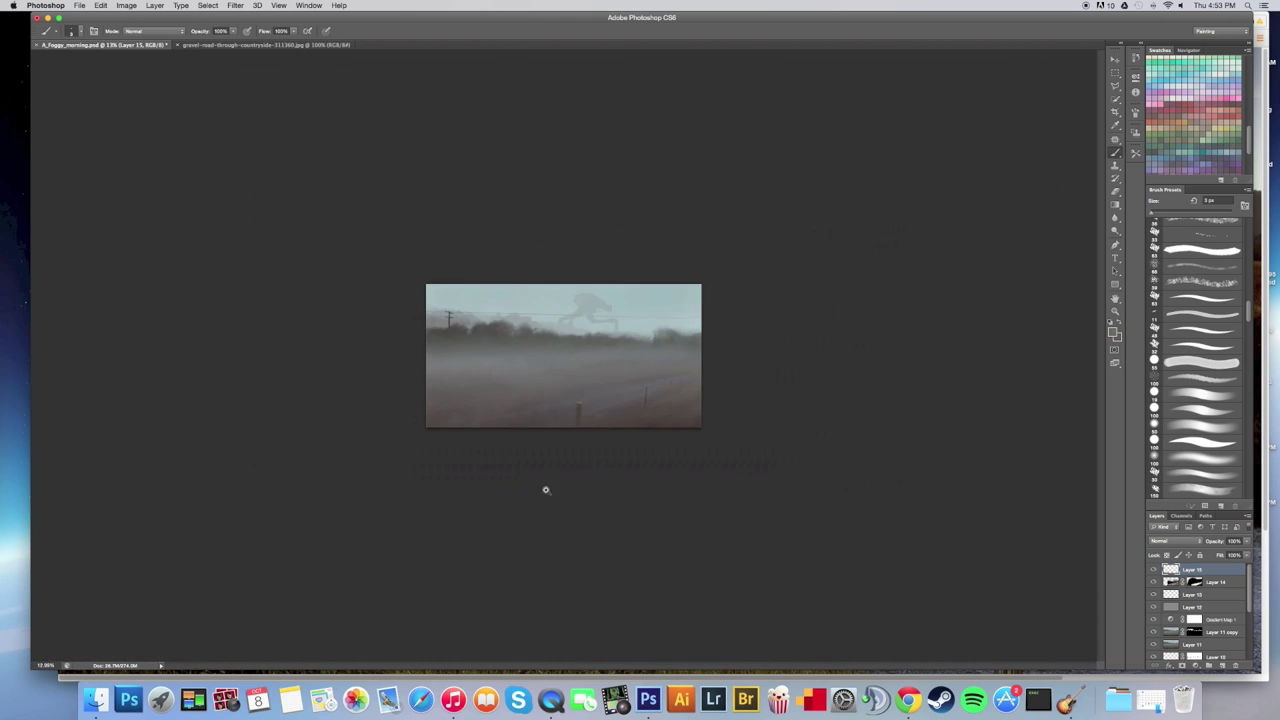
Touch up the fence posts receding along the road with colours sampled from each post.
{"action": "key", "text": "super+0"}
{"action": "left_click_drag", "start_coordinate": [702, 384], "coordinate": [745, 468]}
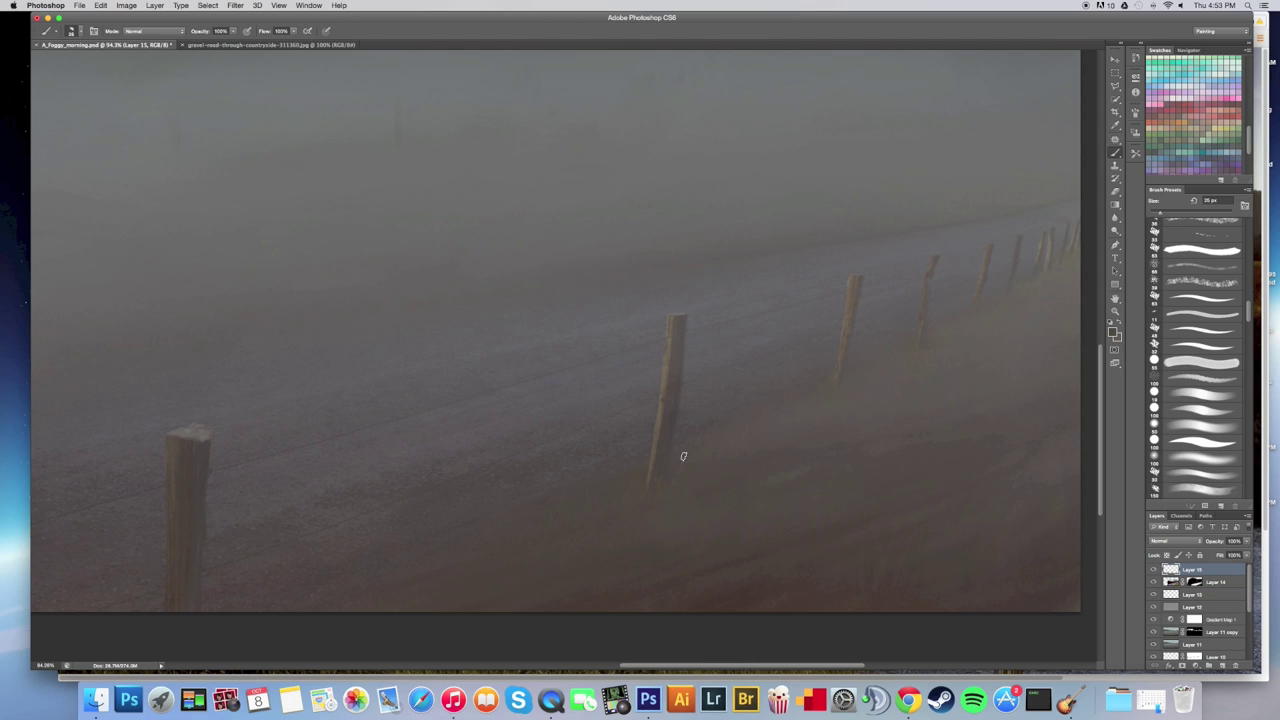
{"action": "left_click", "coordinate": [671, 321], "text": "alt"}
{"action": "left_click", "coordinate": [850, 315], "text": "alt"}
{"action": "left_click", "coordinate": [1045, 254], "text": "alt"}
{"action": "left_click_drag", "start_coordinate": [918, 253], "coordinate": [876, 269]}
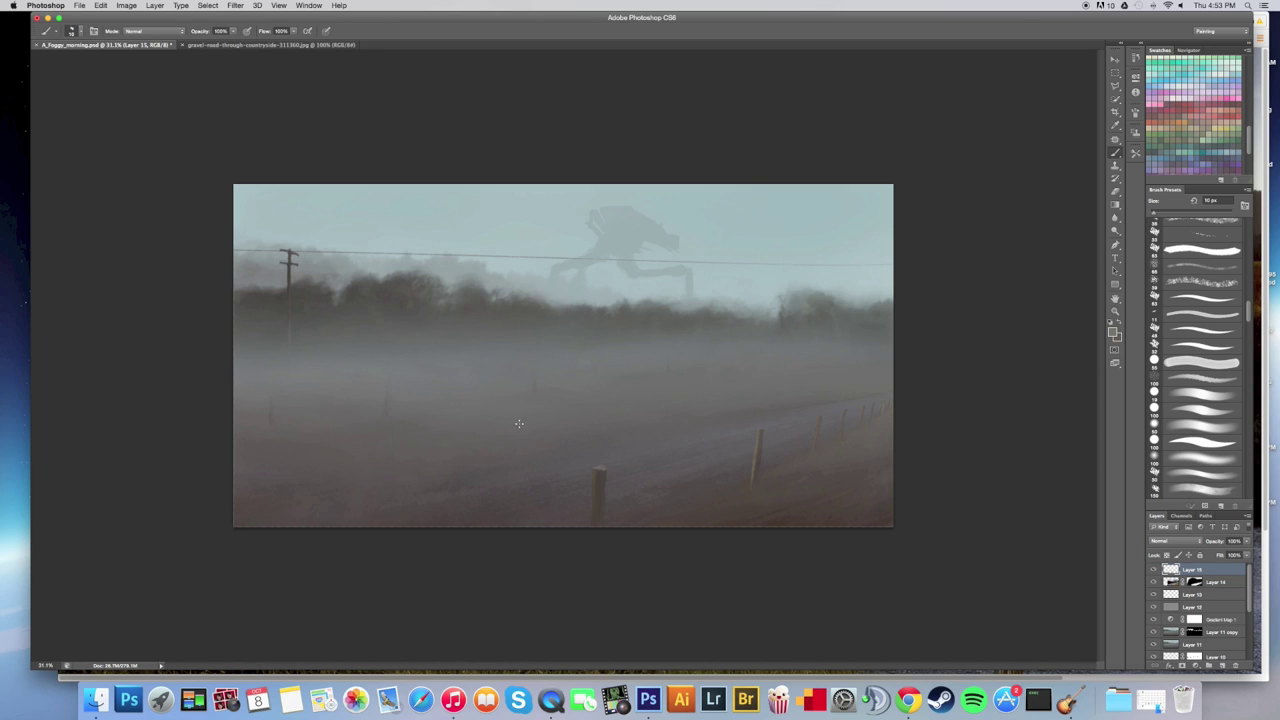
Examine how the road and fence posts sit in the overall composition.
{"action": "key", "text": "bracketright"}
{"action": "key", "text": "bracketright"}
{"action": "key", "text": "bracketright"}
{"action": "key", "text": "bracketright"}
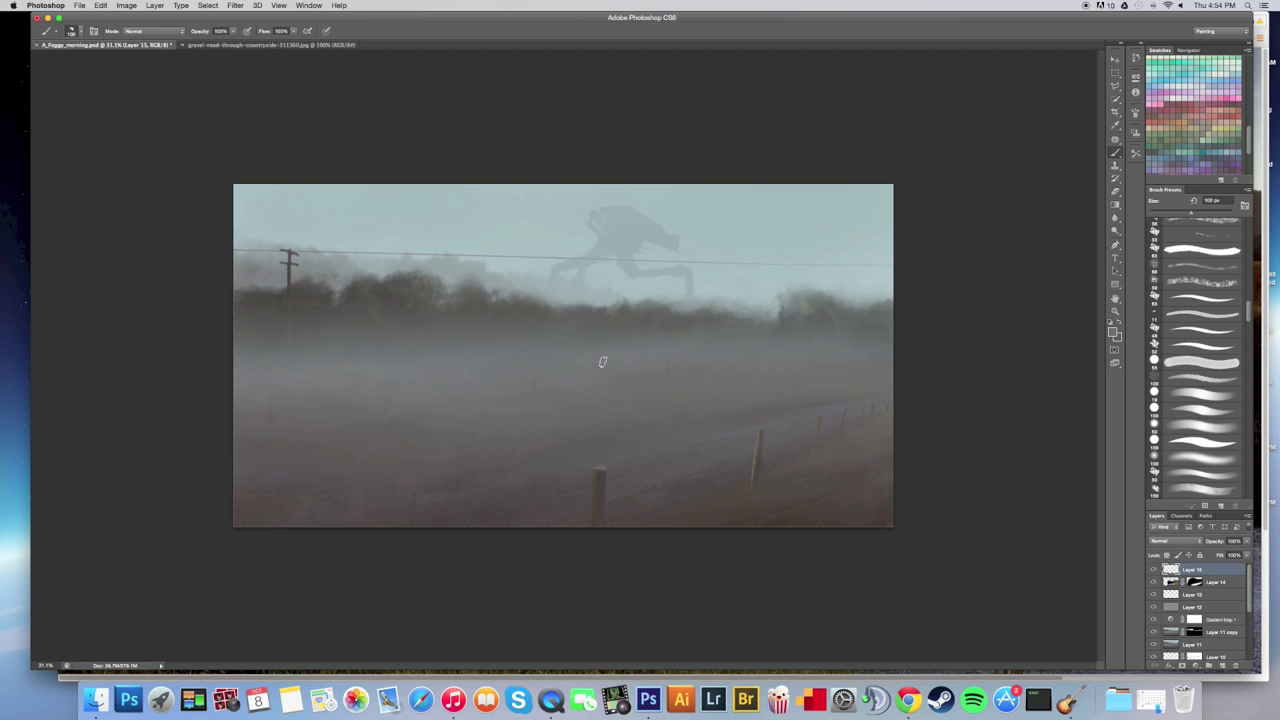
{"action": "key", "text": "super+space"}
{"action": "left_click_drag", "start_coordinate": [827, 366], "coordinate": [790, 423]}
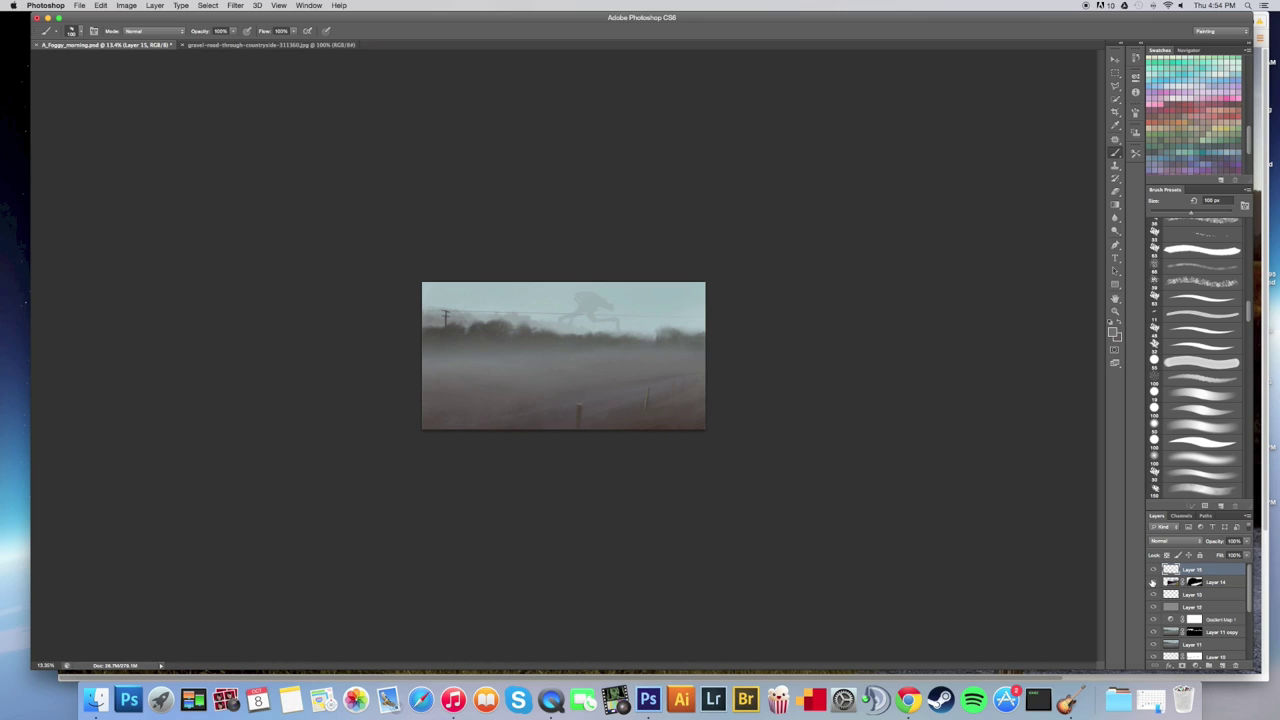
{"action": "key", "text": "super+space"}
{"action": "mouse_move", "coordinate": [623, 468]}
{"action": "left_mouse_down"}
{"action": "mouse_move", "coordinate": [603, 471]}
{"action": "mouse_move", "coordinate": [639, 464]}
{"action": "left_mouse_up"}
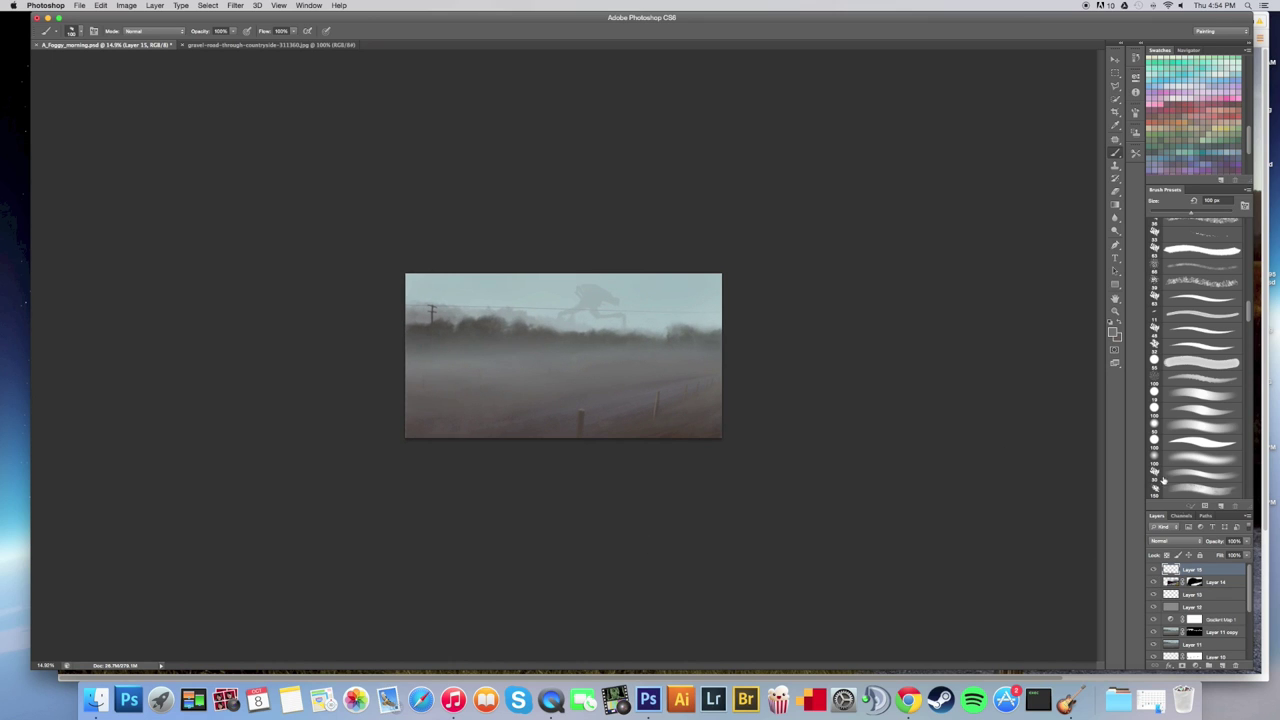
Select the road photo layer together with the fence-post paint layer and scale both down slightly with Free Transform.
{"action": "left_click", "coordinate": [1218, 584]}
{"action": "key", "text": "super+t"}
{"action": "mouse_move", "coordinate": [806, 366]}
{"action": "left_mouse_down"}
{"action": "mouse_move", "coordinate": [810, 343]}
{"action": "mouse_move", "coordinate": [812, 366]}
{"action": "left_mouse_up"}
{"action": "mouse_move", "coordinate": [404, 393]}
{"action": "left_mouse_down"}
{"action": "mouse_move", "coordinate": [344, 395]}
{"action": "mouse_move", "coordinate": [443, 428]}
{"action": "left_mouse_up"}
{"action": "key", "text": "b"}
{"action": "key", "text": "Return"}
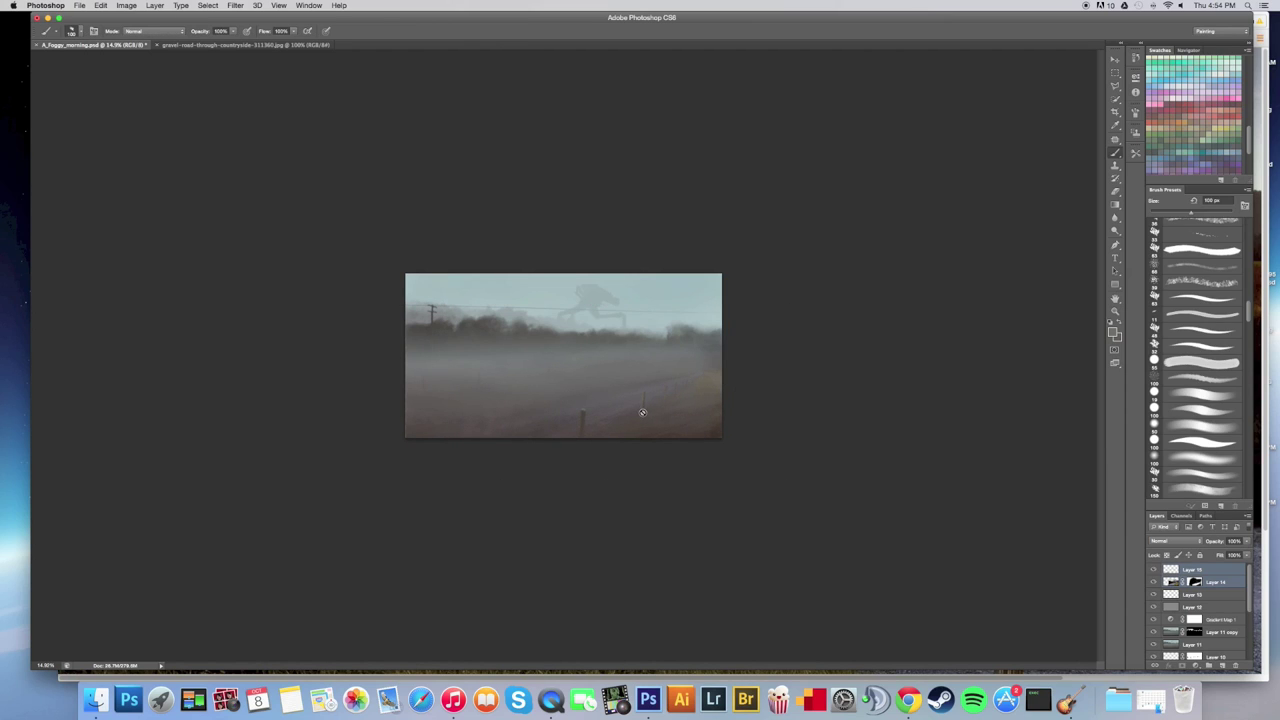
Move the road photo and fence-post paint layers together so the foreground post stands left of the painting's centre.
{"action": "key", "text": "v"}
{"action": "mouse_move", "coordinate": [642, 412]}
{"action": "left_mouse_down"}
{"action": "mouse_move", "coordinate": [646, 389]}
{"action": "mouse_move", "coordinate": [657, 393]}
{"action": "mouse_move", "coordinate": [601, 426]}
{"action": "mouse_move", "coordinate": [690, 411]}
{"action": "left_mouse_up"}
{"action": "key", "text": "super+space"}
{"action": "key", "text": "super+space"}
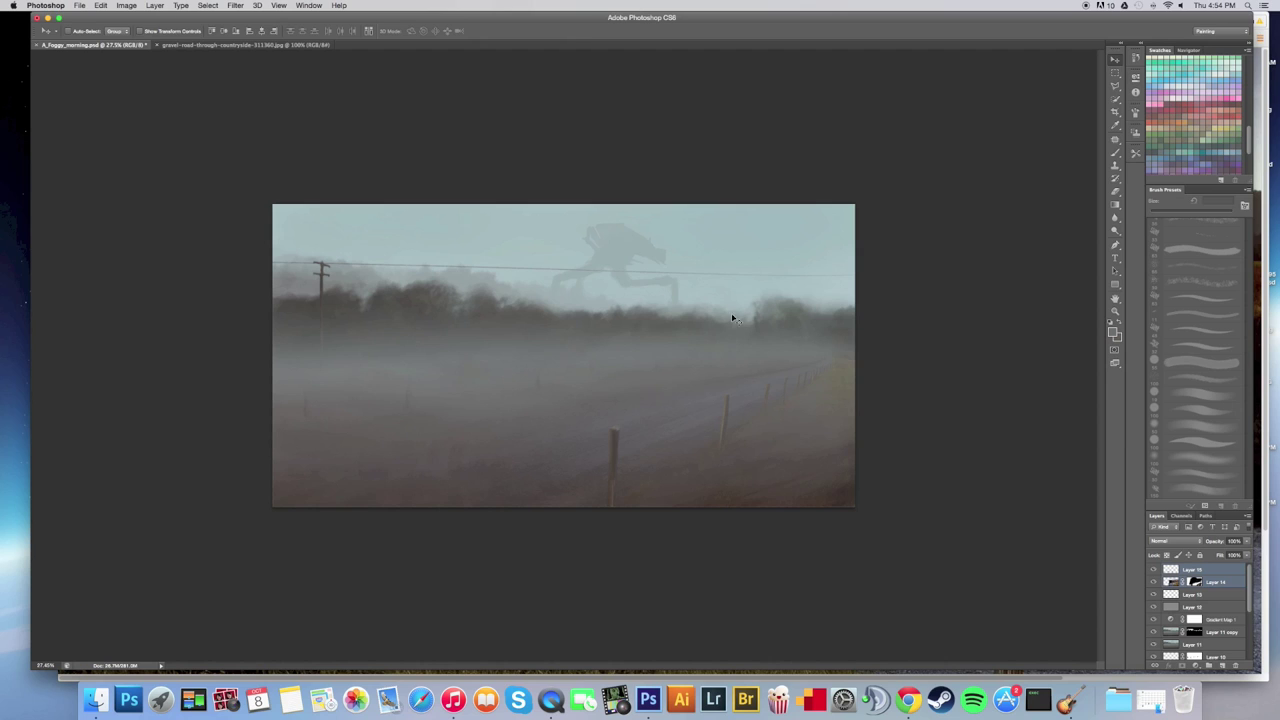
{"action": "left_click_drag", "start_coordinate": [634, 458], "coordinate": [533, 450]}
{"action": "left_click_drag", "start_coordinate": [634, 431], "coordinate": [683, 432]}
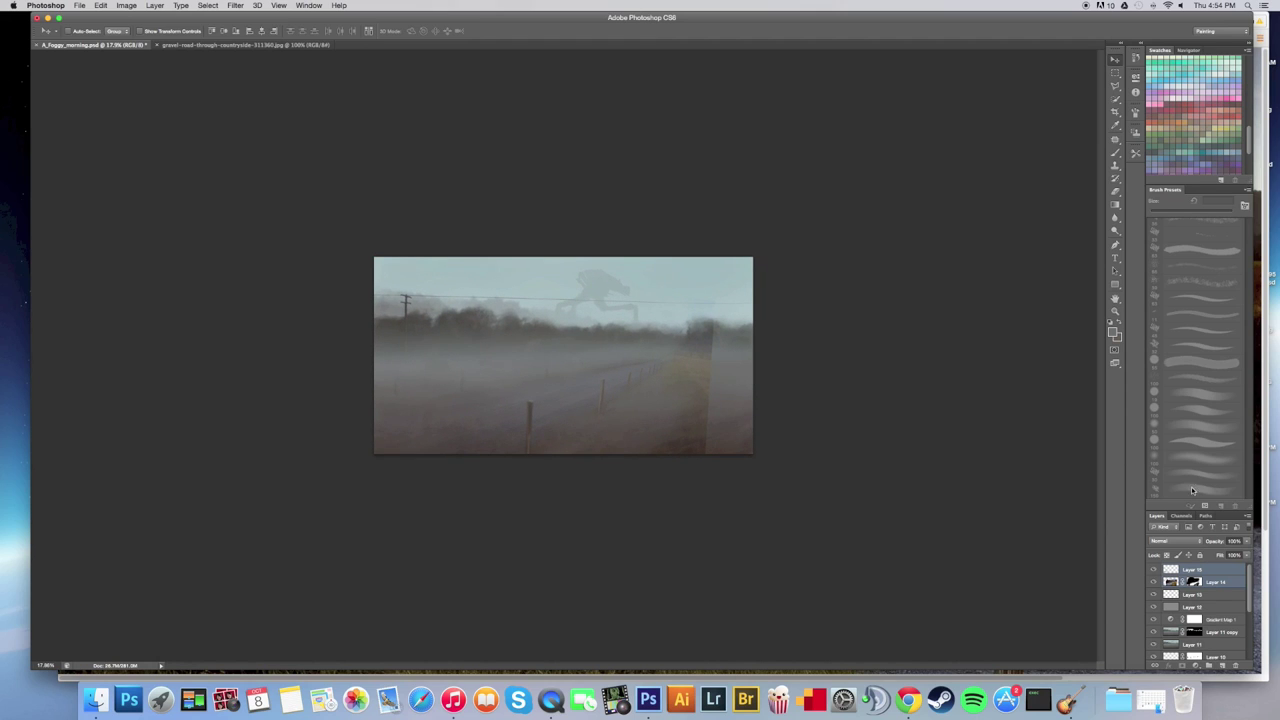
Combine the masked road photo layer and the fence-post paint layer into a new layer group.
{"action": "left_click", "coordinate": [1115, 152]}
{"action": "left_click", "coordinate": [1193, 582]}
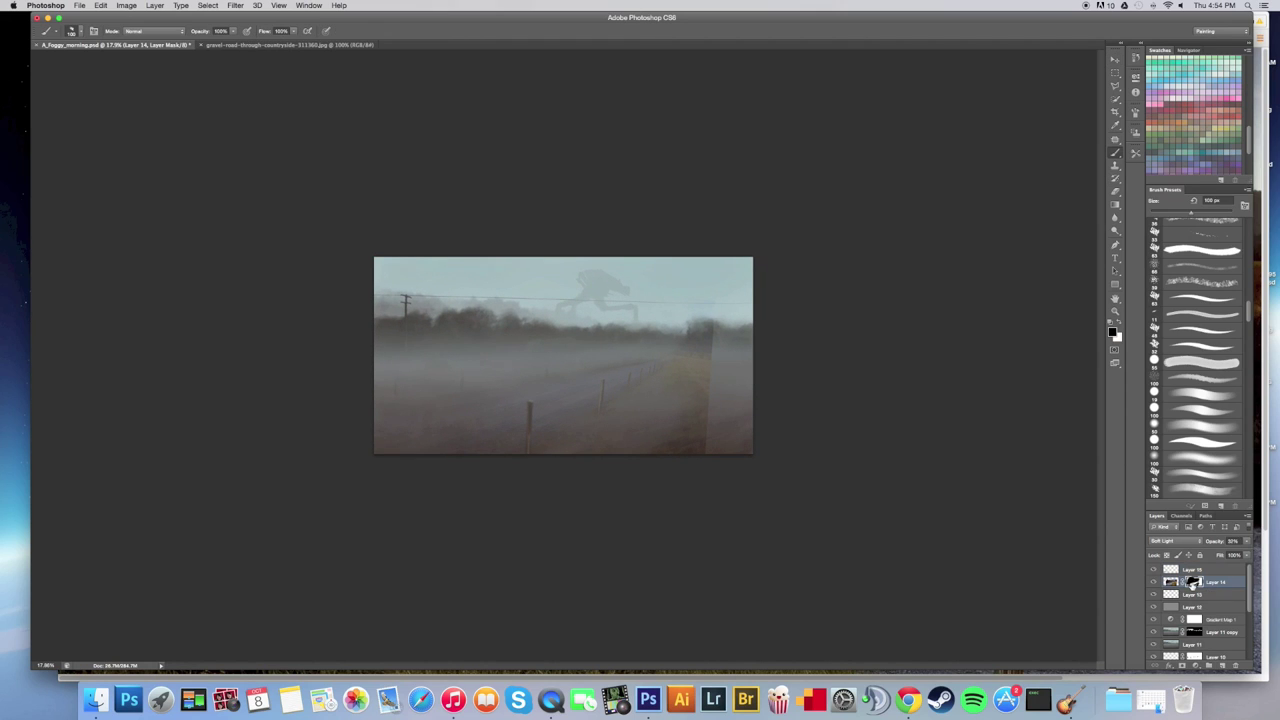
{"action": "left_click", "coordinate": [1219, 570], "text": "shift"}
{"action": "left_click_drag", "start_coordinate": [1219, 570], "coordinate": [1209, 665]}
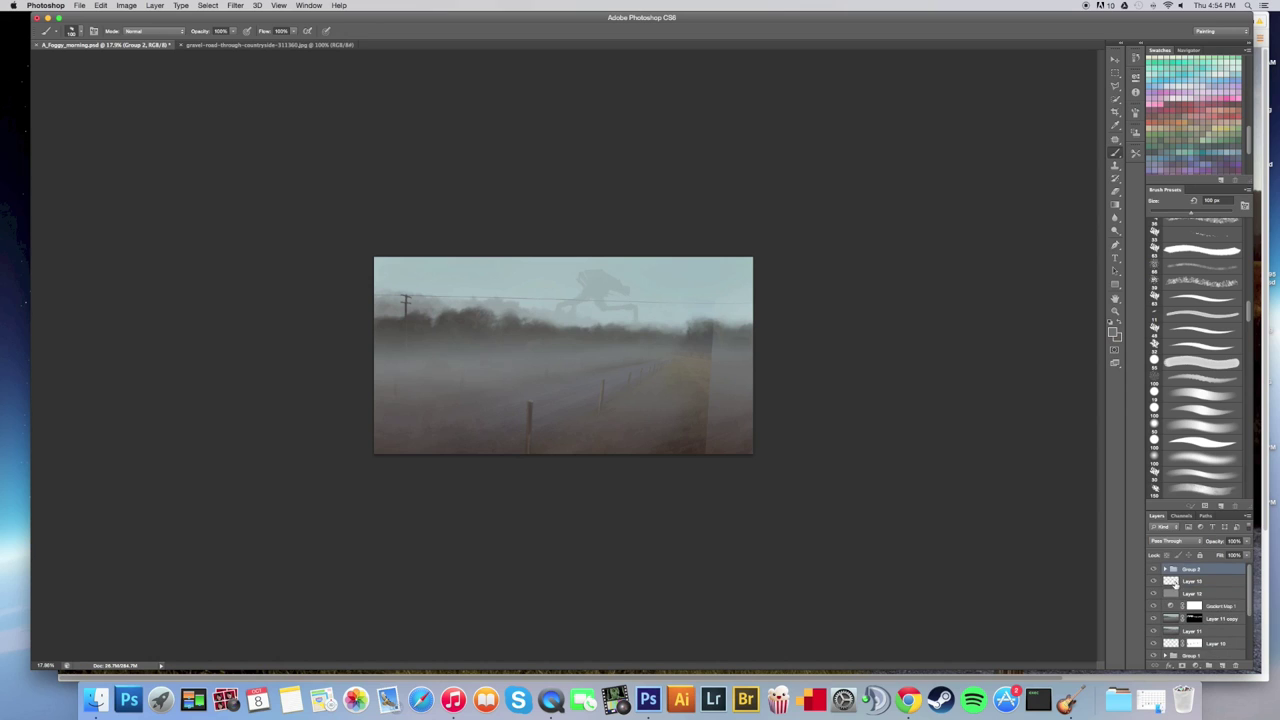
Expand the new group, target the road photo layer's mask and enlarge the brush to 300 px.
{"action": "left_click", "coordinate": [1165, 569]}
{"action": "left_click", "coordinate": [1201, 593]}
{"action": "key", "text": "super+space"}
{"action": "left_click_drag", "start_coordinate": [716, 380], "coordinate": [774, 362]}
{"action": "key", "text": "bracketright"}
{"action": "key", "text": "bracketright"}
{"action": "key", "text": "bracketright"}
{"action": "key", "text": "bracketright"}
{"action": "key", "text": "bracketright"}
{"action": "key", "text": "bracketright"}
{"action": "key", "text": "bracketright"}
{"action": "key", "text": "bracketright"}
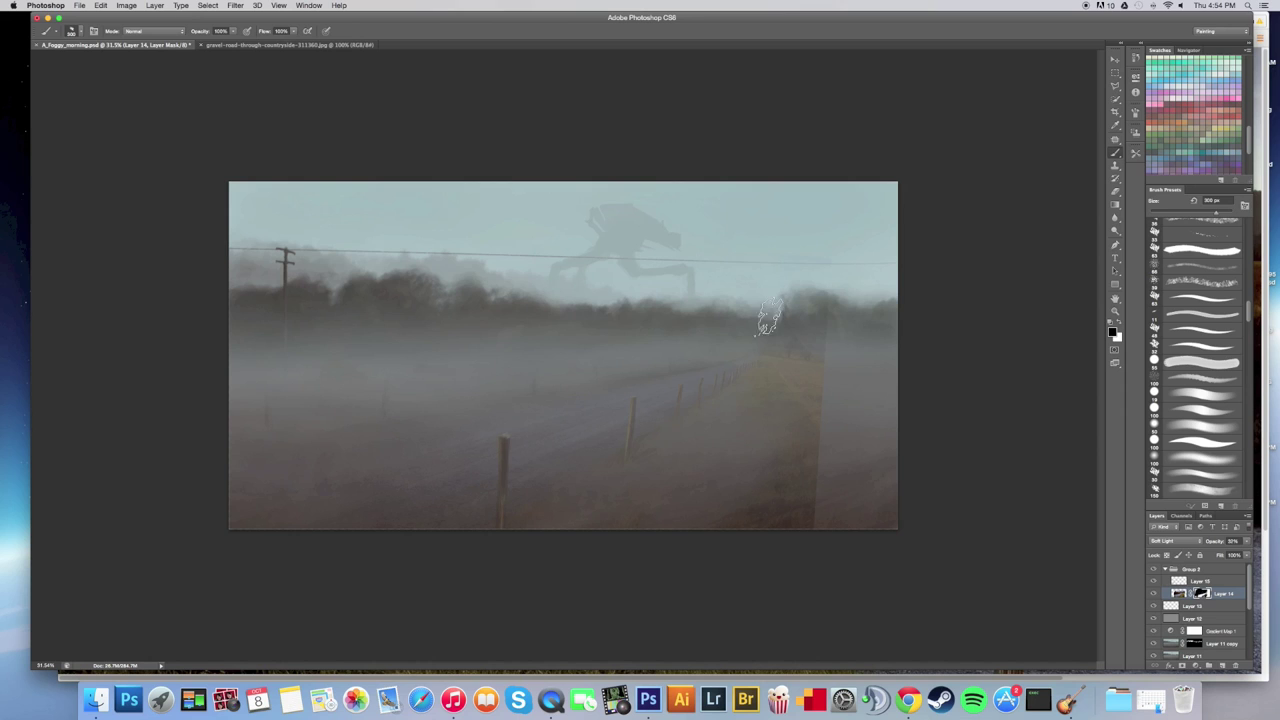
Choose the 100 px soft round brush and brush over the hard right edge of the road photo.
{"action": "left_click", "coordinate": [81, 35]}
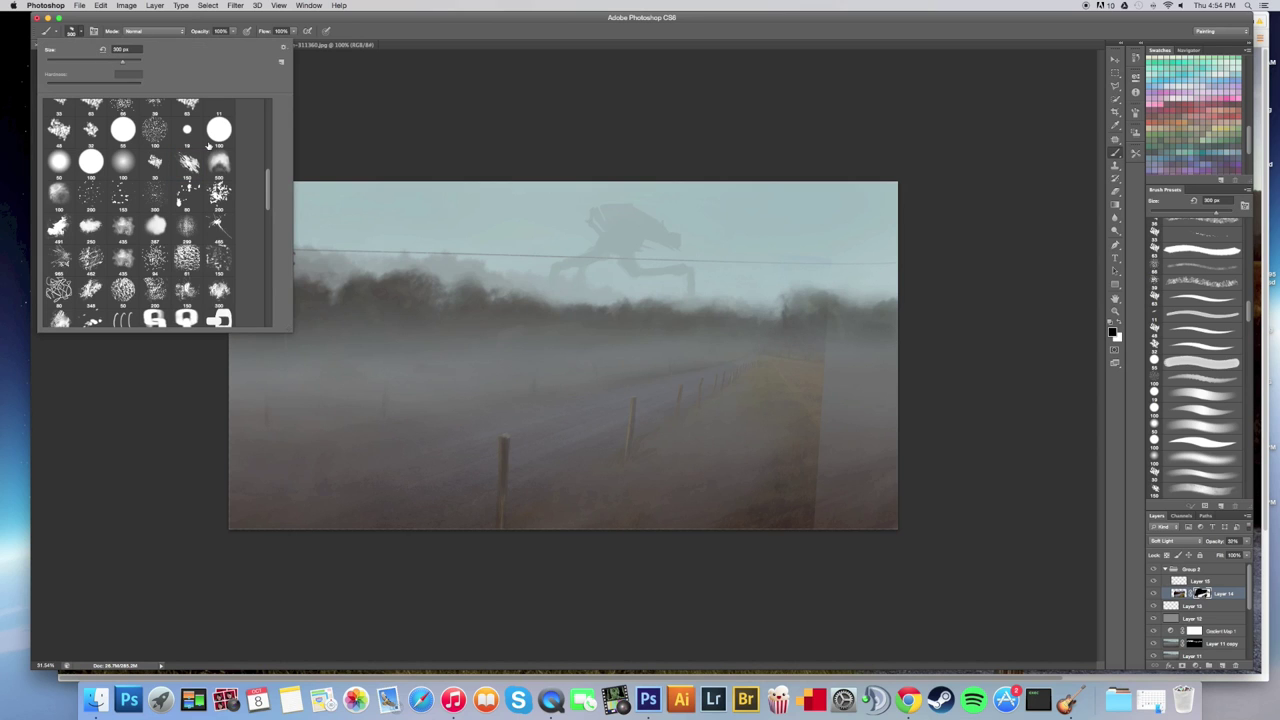
{"action": "scroll", "coordinate": [174, 195], "scroll_direction": "down", "scroll_amount": 1}
{"action": "scroll", "coordinate": [142, 192], "scroll_direction": "up", "scroll_amount": 5}
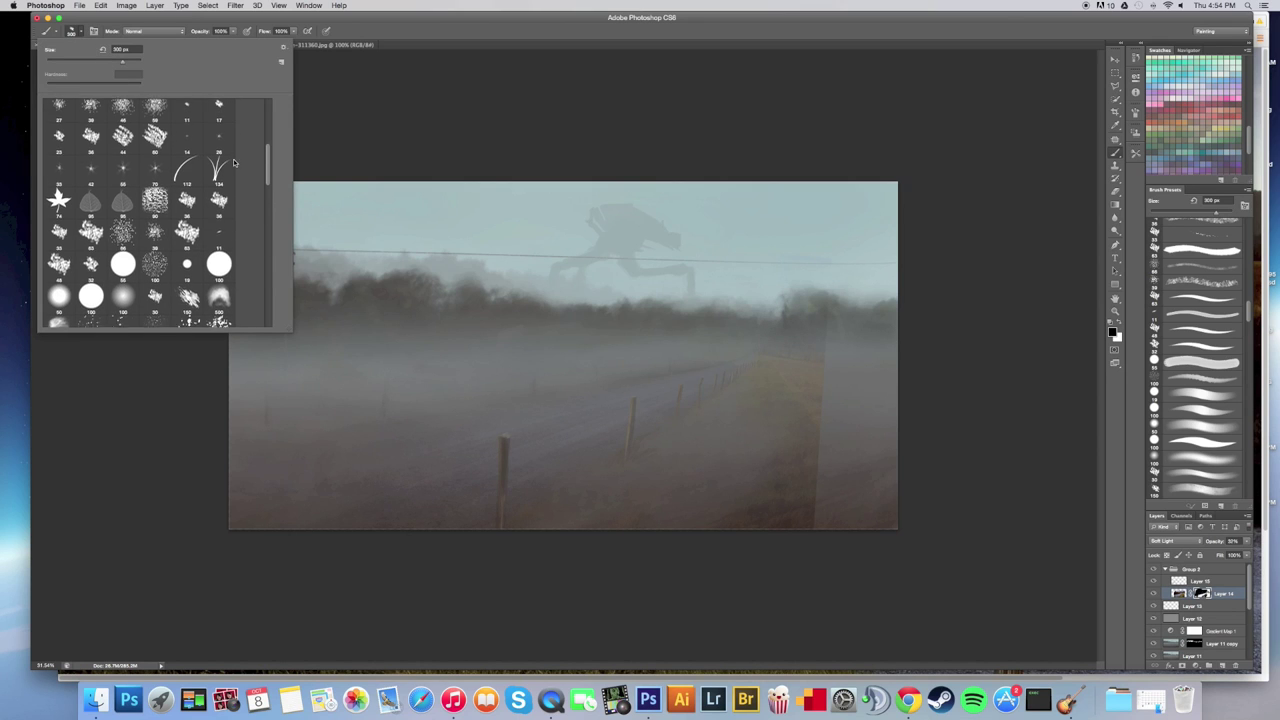
{"action": "double_click", "coordinate": [134, 293]}
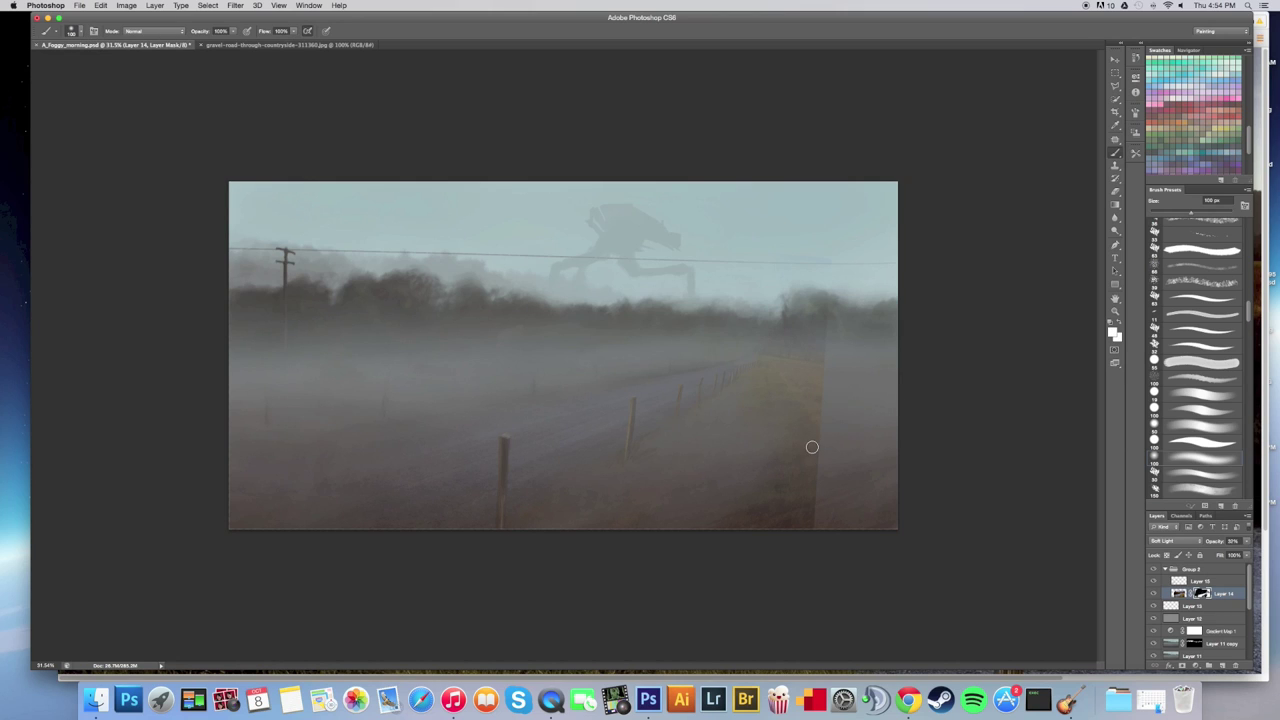
{"action": "left_click", "coordinate": [1222, 582]}
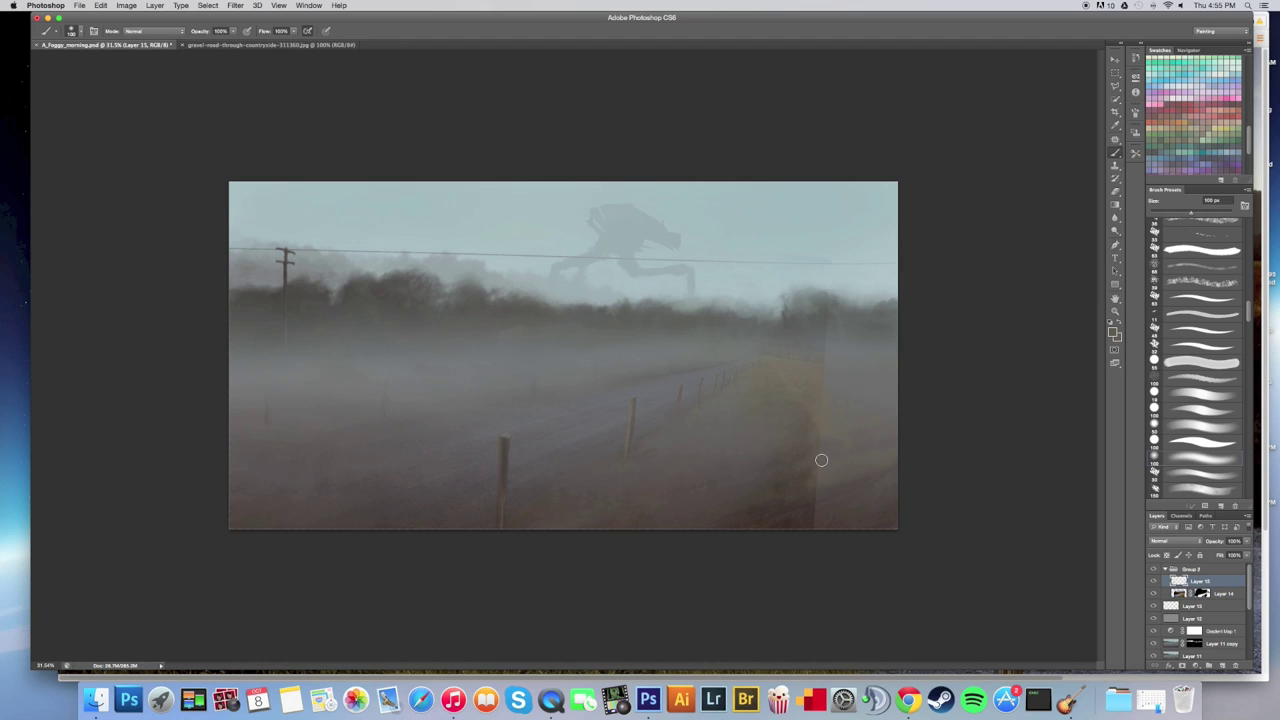
{"action": "left_click", "coordinate": [1203, 594]}
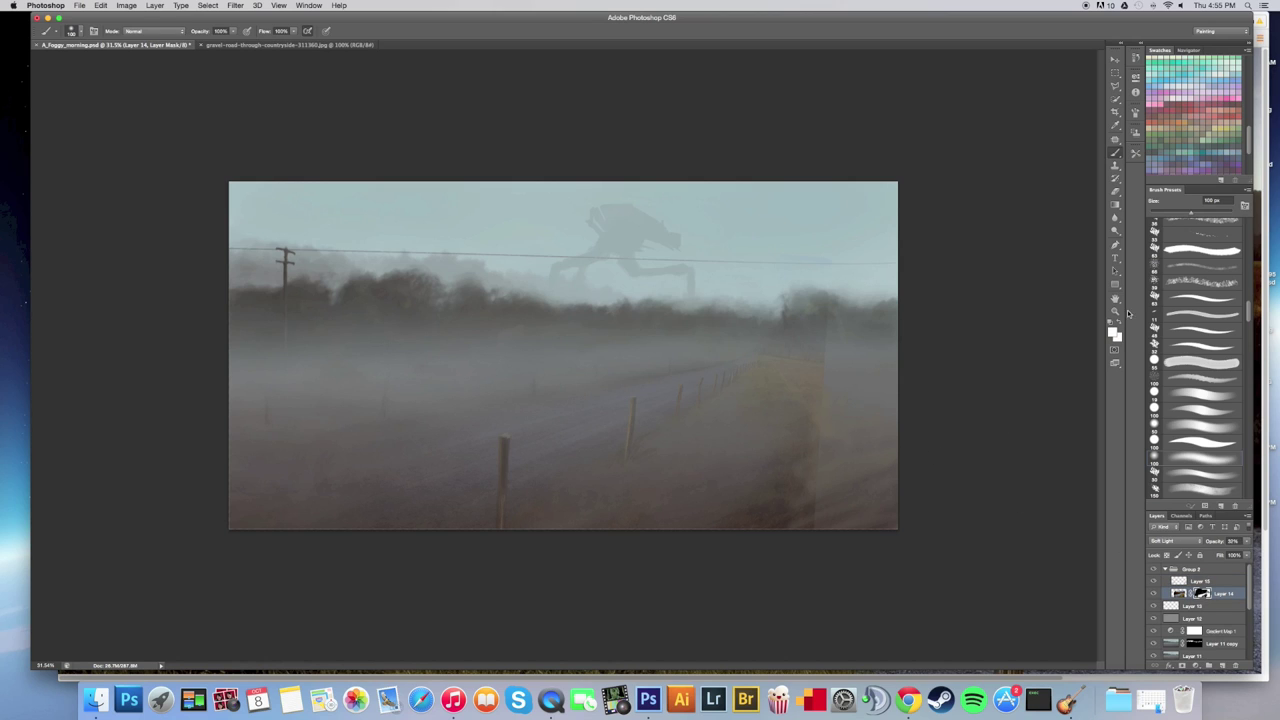
Paint black on the road photo's mask with an enlarged soft brush to fade its hard right edge into the fog.
{"action": "left_click", "coordinate": [1113, 332]}
{"action": "left_click_drag", "start_coordinate": [637, 372], "coordinate": [586, 440]}
{"action": "left_click", "coordinate": [783, 304]}
{"action": "key", "text": "bracketright"}
{"action": "key", "text": "bracketright"}
{"action": "mouse_move", "coordinate": [789, 318]}
{"action": "left_mouse_down"}
{"action": "mouse_move", "coordinate": [788, 392]}
{"action": "mouse_move", "coordinate": [829, 438]}
{"action": "left_mouse_up"}
{"action": "key", "text": "bracketright"}
{"action": "key", "text": "bracketright"}
{"action": "key", "text": "bracketright"}
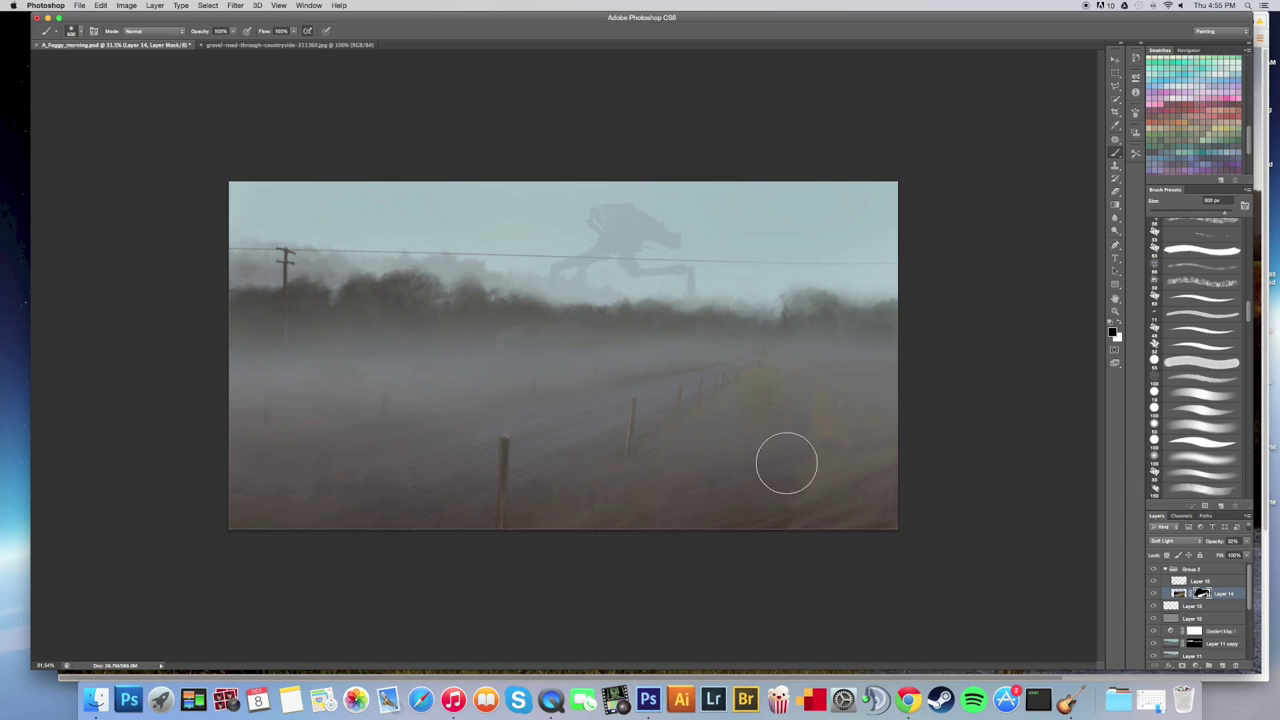
{"action": "key", "text": "bracketleft"}
{"action": "key", "text": "bracketright"}
Add a mask to the fence-post paint layer and hide the stray yellowish patch right of the road.
{"action": "left_click", "coordinate": [1201, 583]}
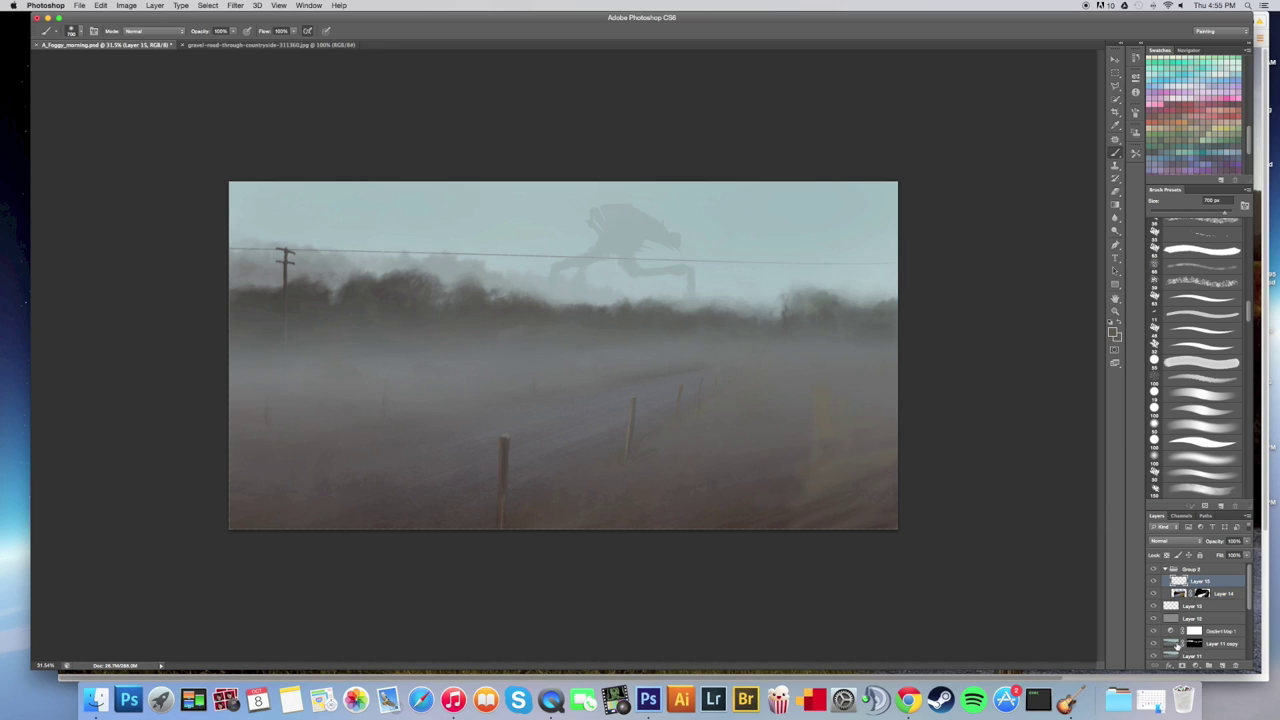
{"action": "left_click", "coordinate": [1190, 667]}
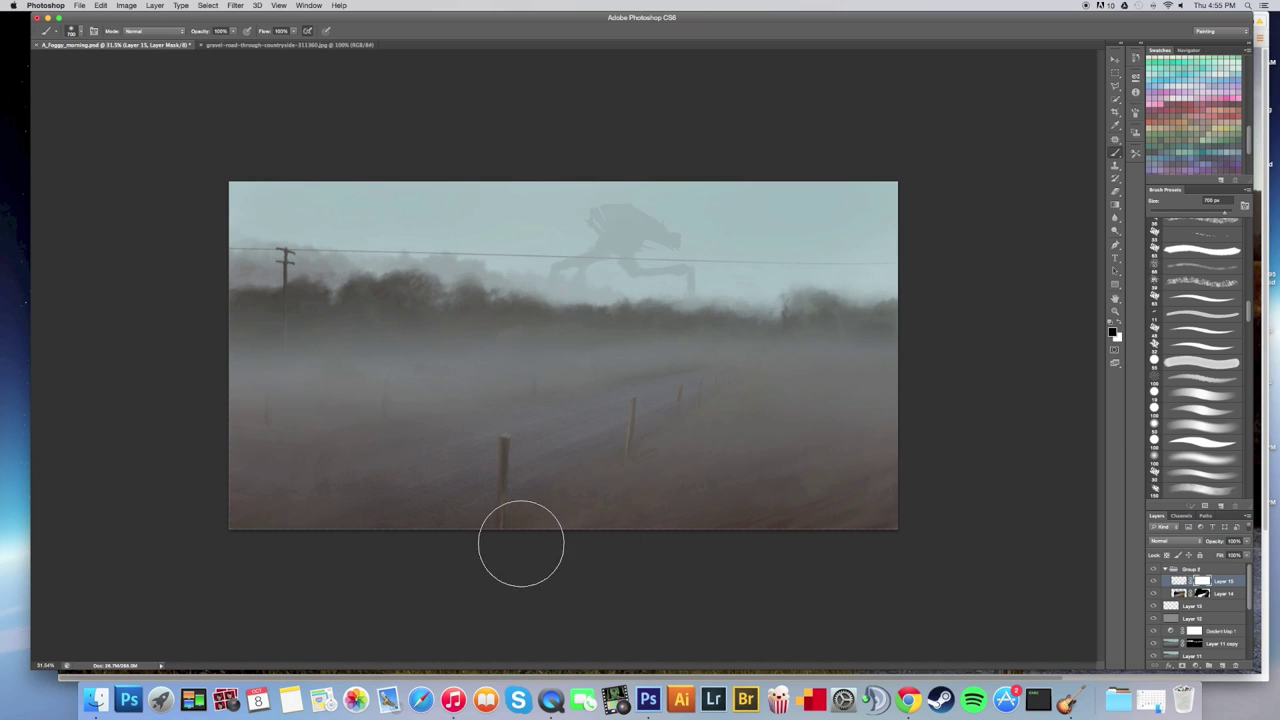
Add a new layer at the top of the group and paint on it with a textured brush using colours sampled near the foreground post.
{"action": "left_click", "coordinate": [1222, 667]}
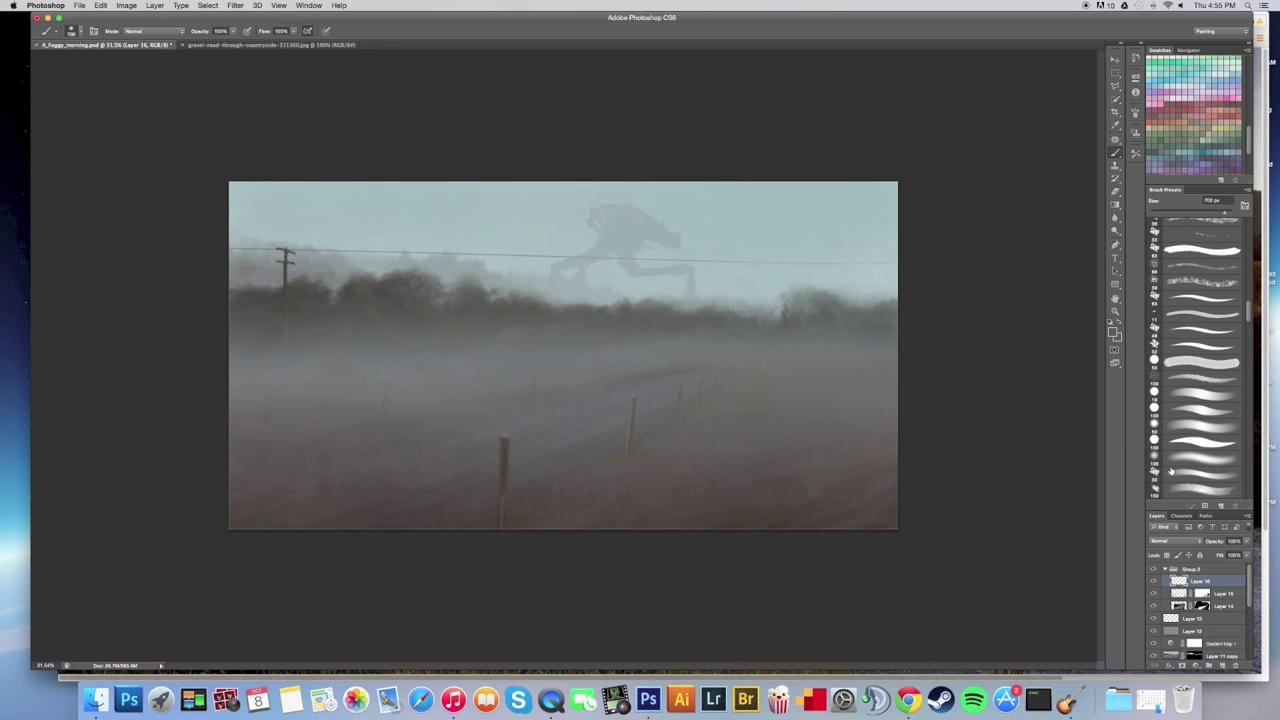
{"action": "left_click", "coordinate": [82, 31]}
{"action": "double_click", "coordinate": [187, 297]}
{"action": "left_click", "coordinate": [504, 490]}
{"action": "left_click", "coordinate": [458, 486]}
{"action": "left_click", "coordinate": [285, 265]}
{"action": "scroll", "coordinate": [385, 537], "scroll_direction": "down", "scroll_amount": 5}
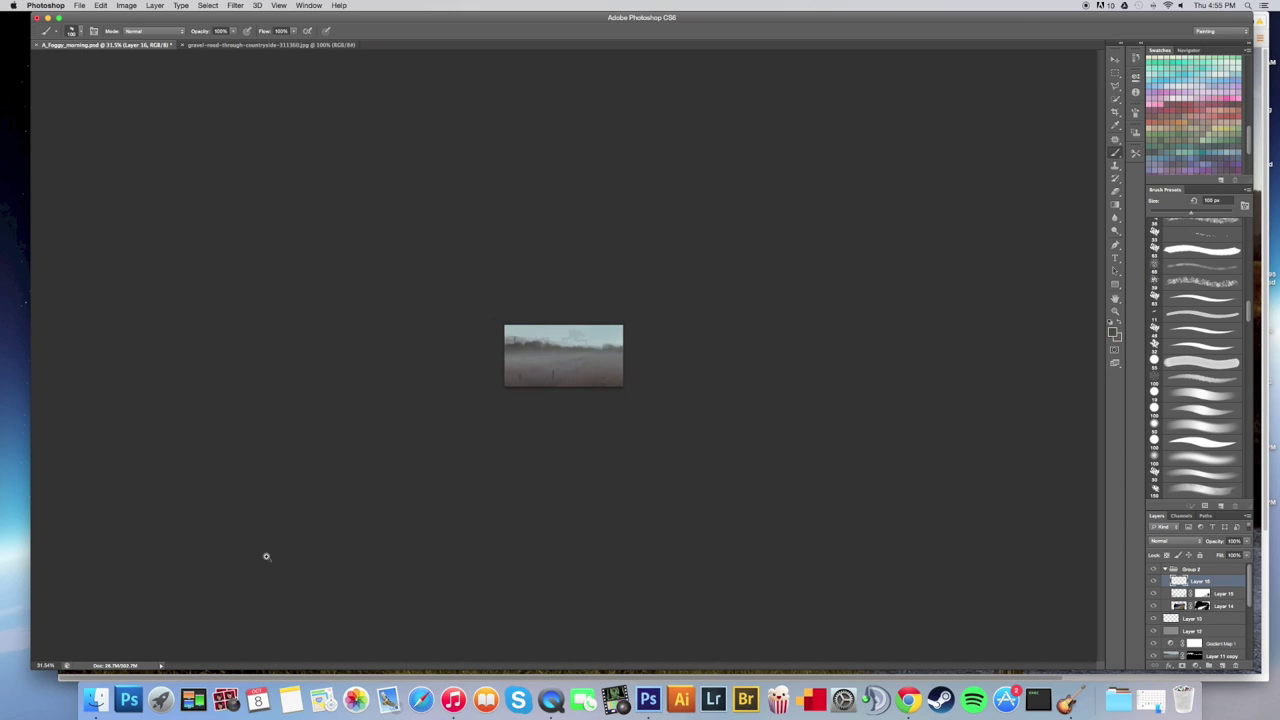
{"action": "scroll", "coordinate": [300, 545], "scroll_direction": "up", "scroll_amount": 4}
{"action": "key", "text": "super+z"}
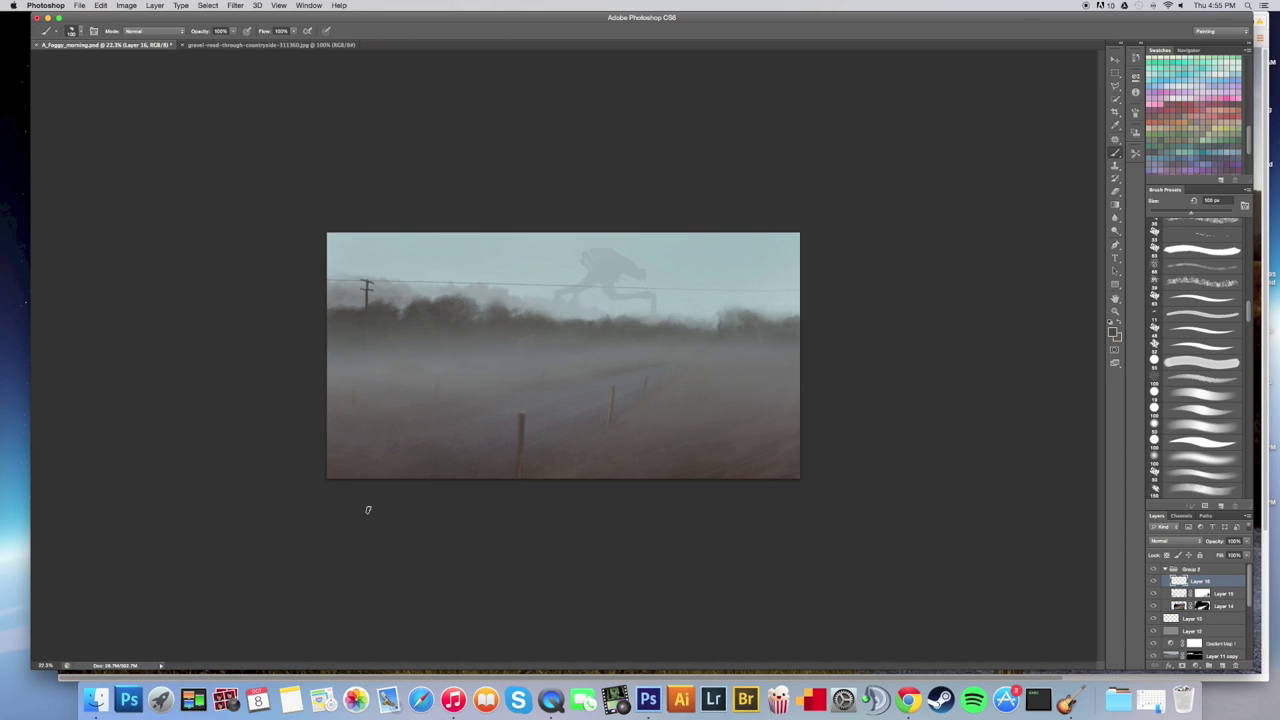
Sample colours from the foggy field left of the foreground post and touch up the ground there.
{"action": "left_click", "coordinate": [411, 440]}
{"action": "left_click", "coordinate": [475, 424]}
{"action": "left_click", "coordinate": [434, 421]}
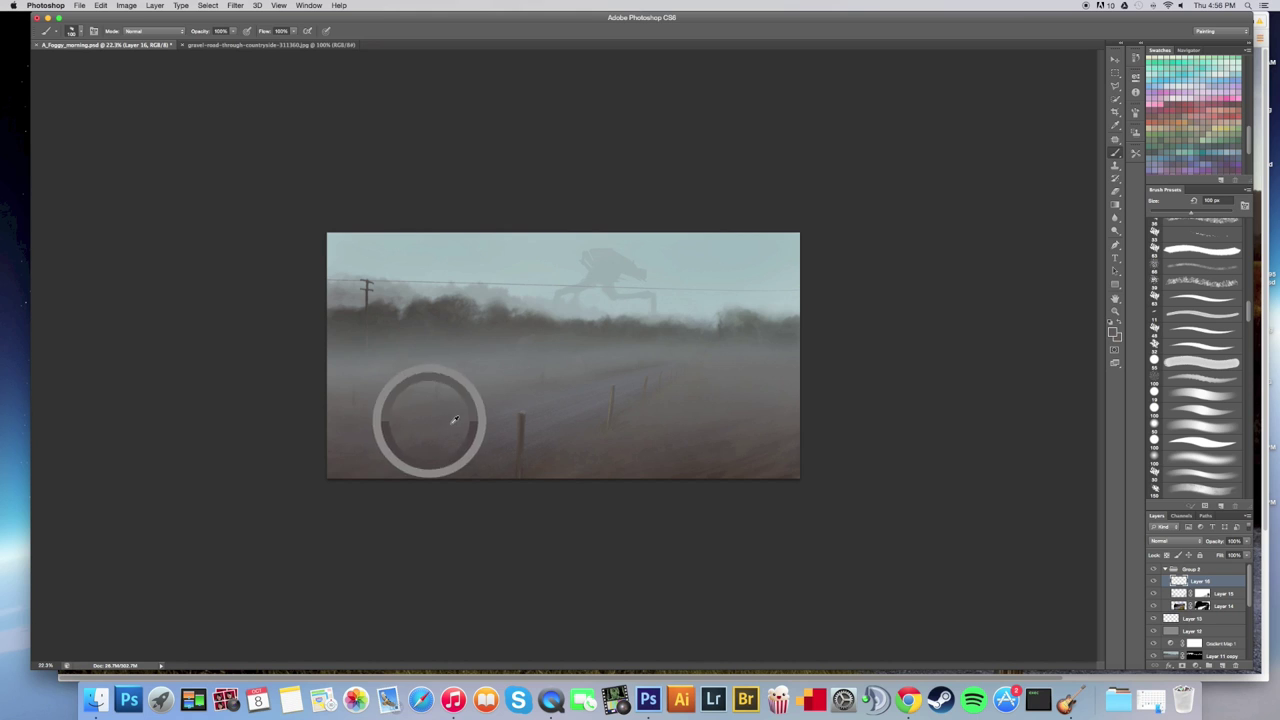
Compare the painting with and without the fence-post layer, touch up its mask around the post bases and collapse the group.
{"action": "scroll", "coordinate": [674, 403], "scroll_direction": "up", "scroll_amount": 5}
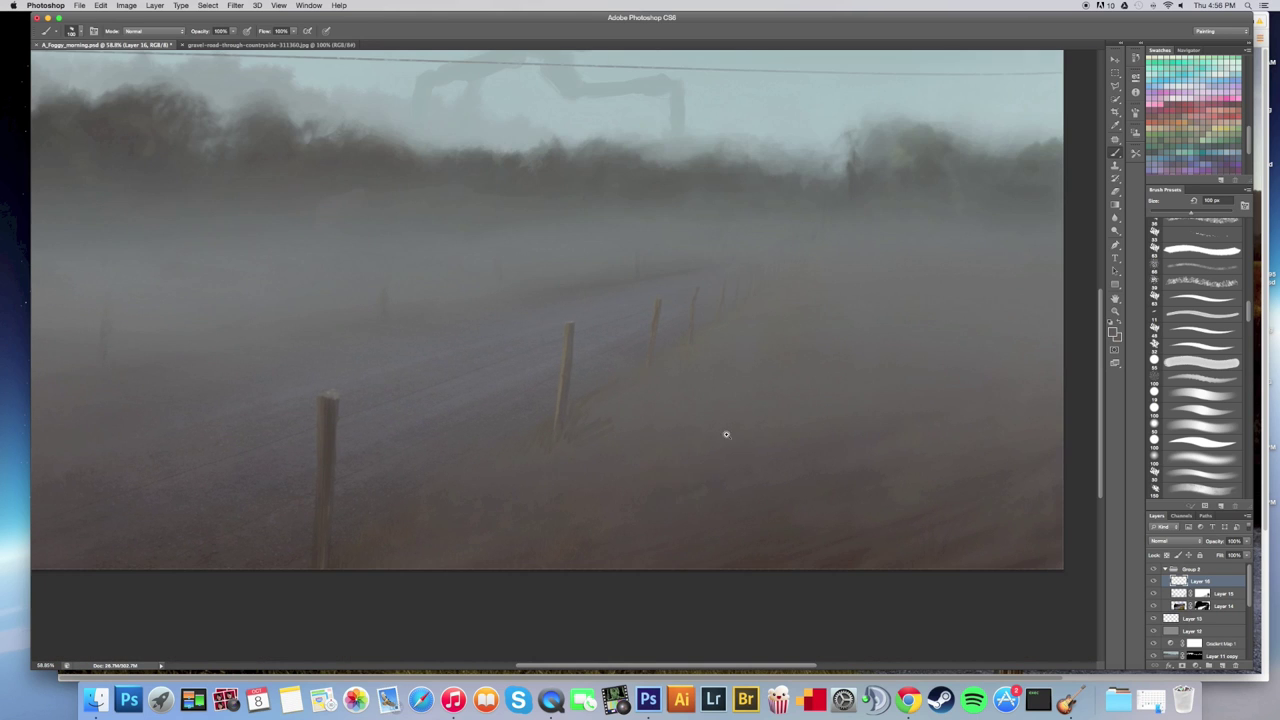
{"action": "left_click", "coordinate": [1154, 593]}
{"action": "left_click", "coordinate": [1154, 593]}
{"action": "left_click", "coordinate": [1203, 593]}
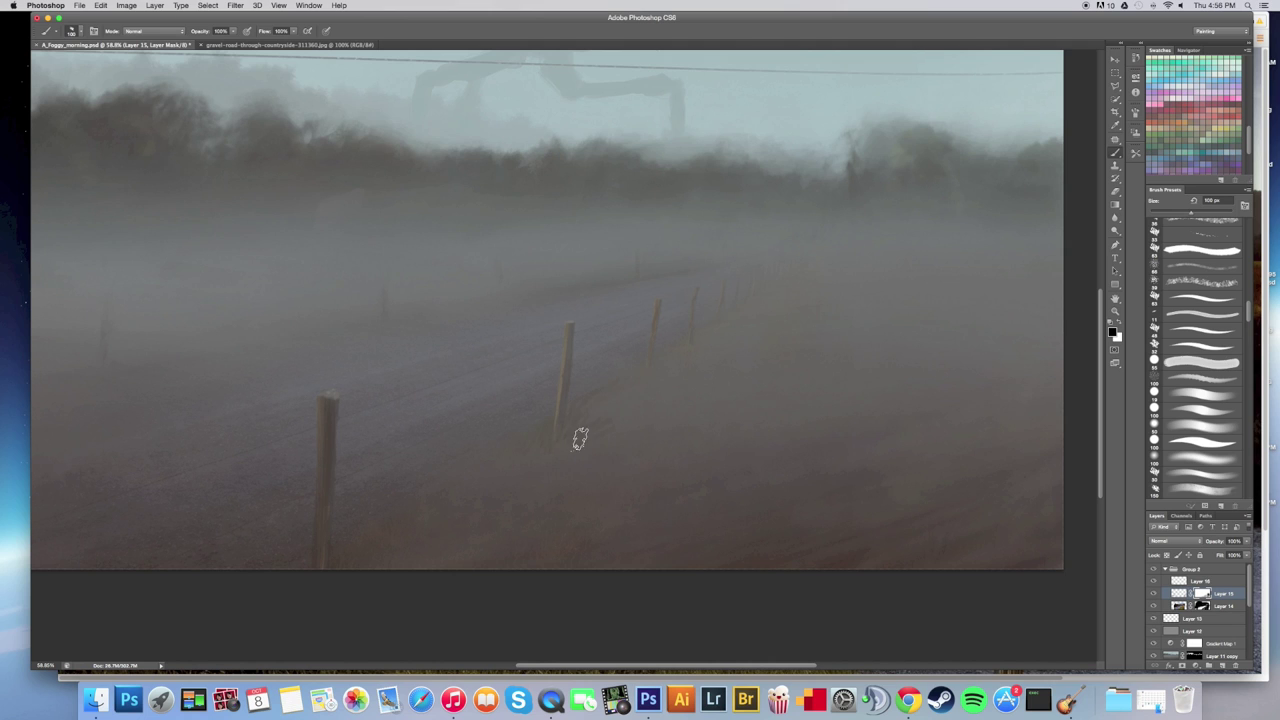
{"action": "key", "text": "super+space"}
{"action": "left_click_drag", "start_coordinate": [773, 517], "coordinate": [705, 443]}
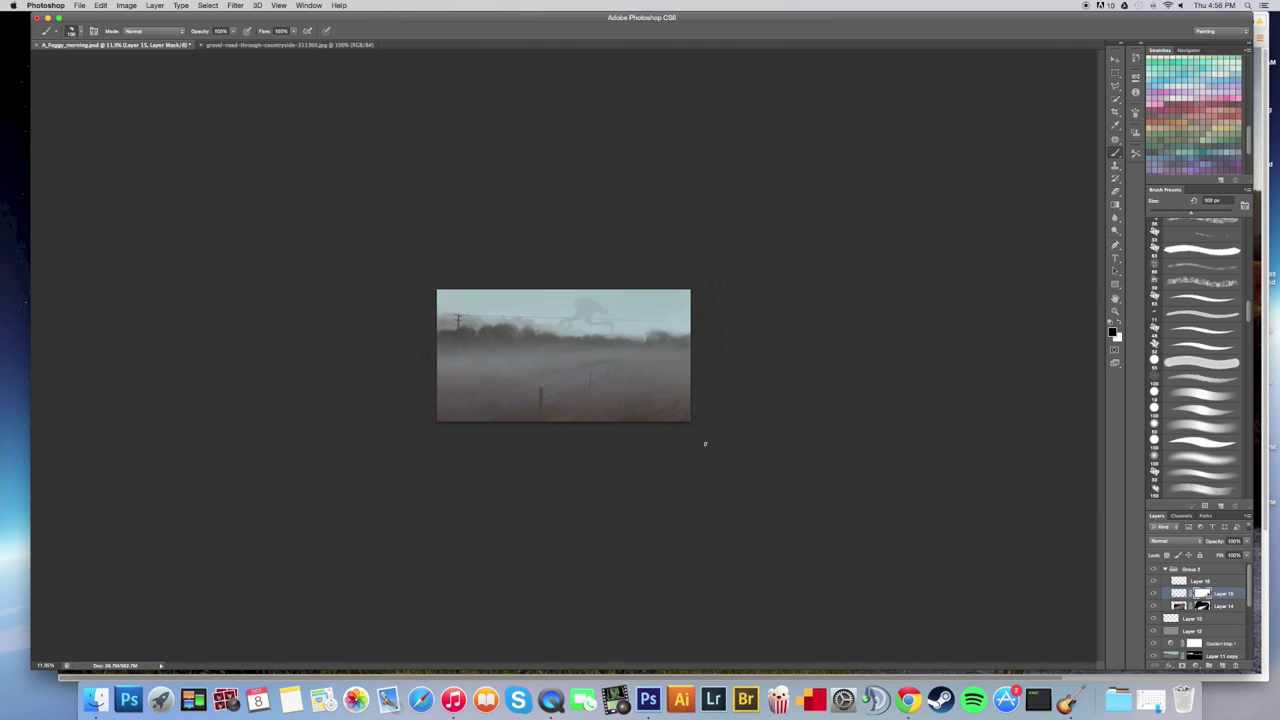
{"action": "left_click", "coordinate": [1166, 569]}
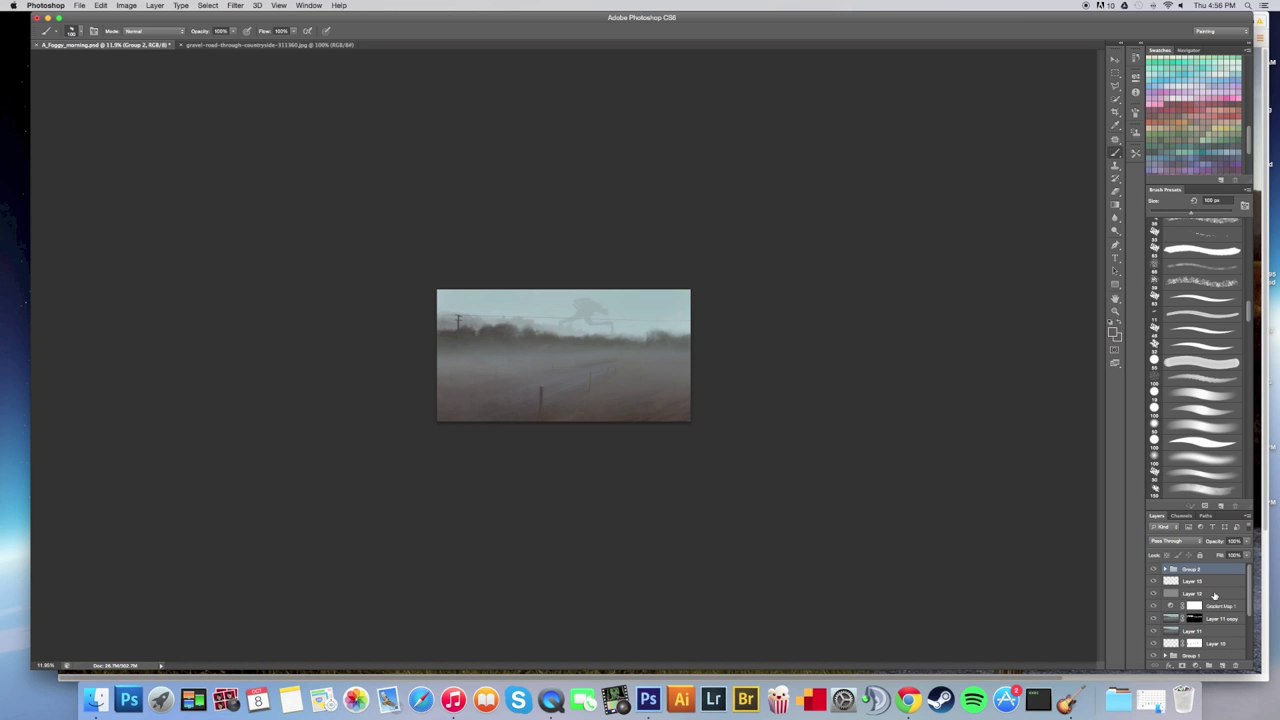
{"action": "key", "text": "super+space"}
{"action": "left_click_drag", "start_coordinate": [535, 369], "coordinate": [605, 395]}
{"action": "left_click", "coordinate": [155, 5]}
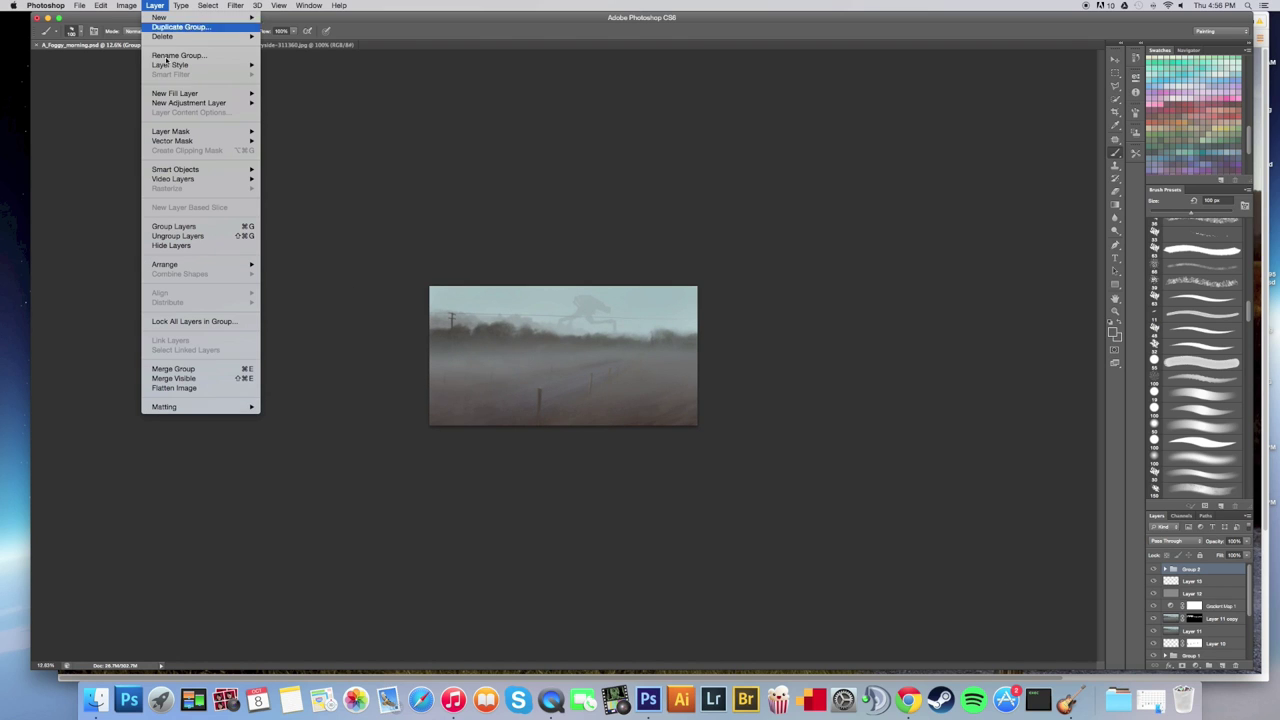
{"action": "mouse_move", "coordinate": [193, 104]}
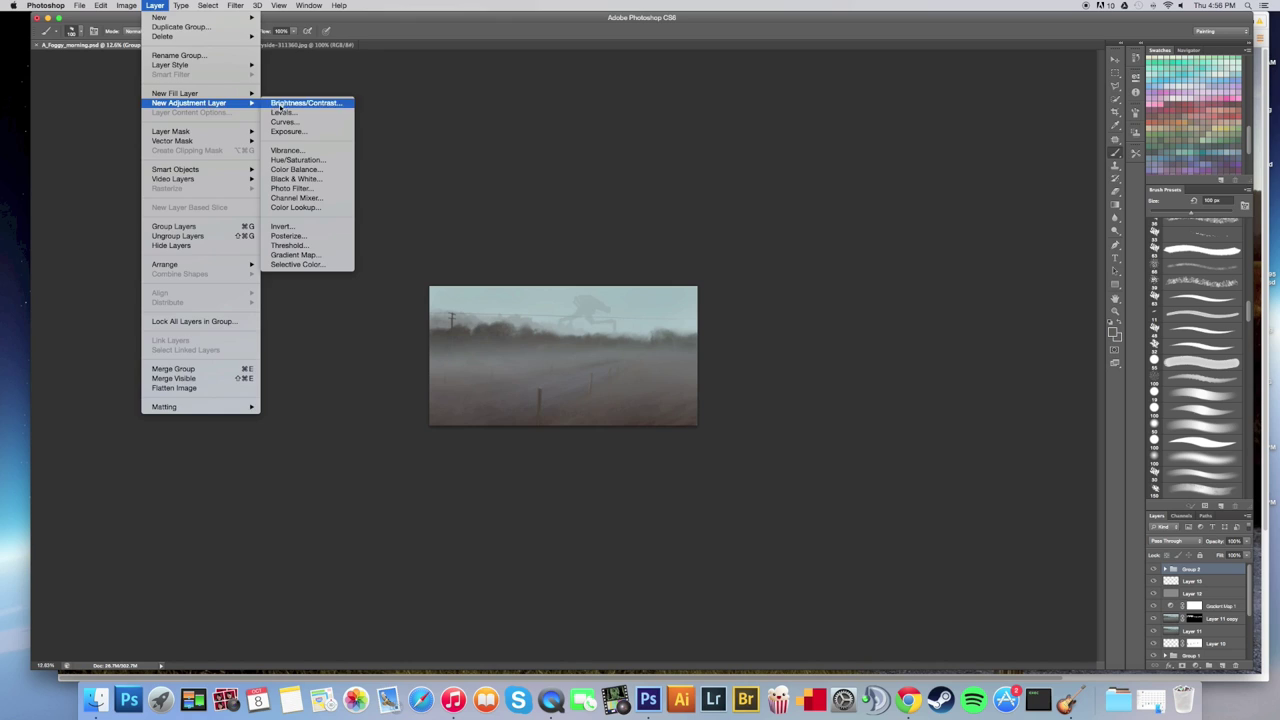
{"action": "left_click", "coordinate": [284, 112]}
{"action": "left_click", "coordinate": [650, 551]}
Move the existing gradient map above the group and add a second Gradient Map adjustment layer over it.
{"action": "left_click", "coordinate": [1200, 608]}
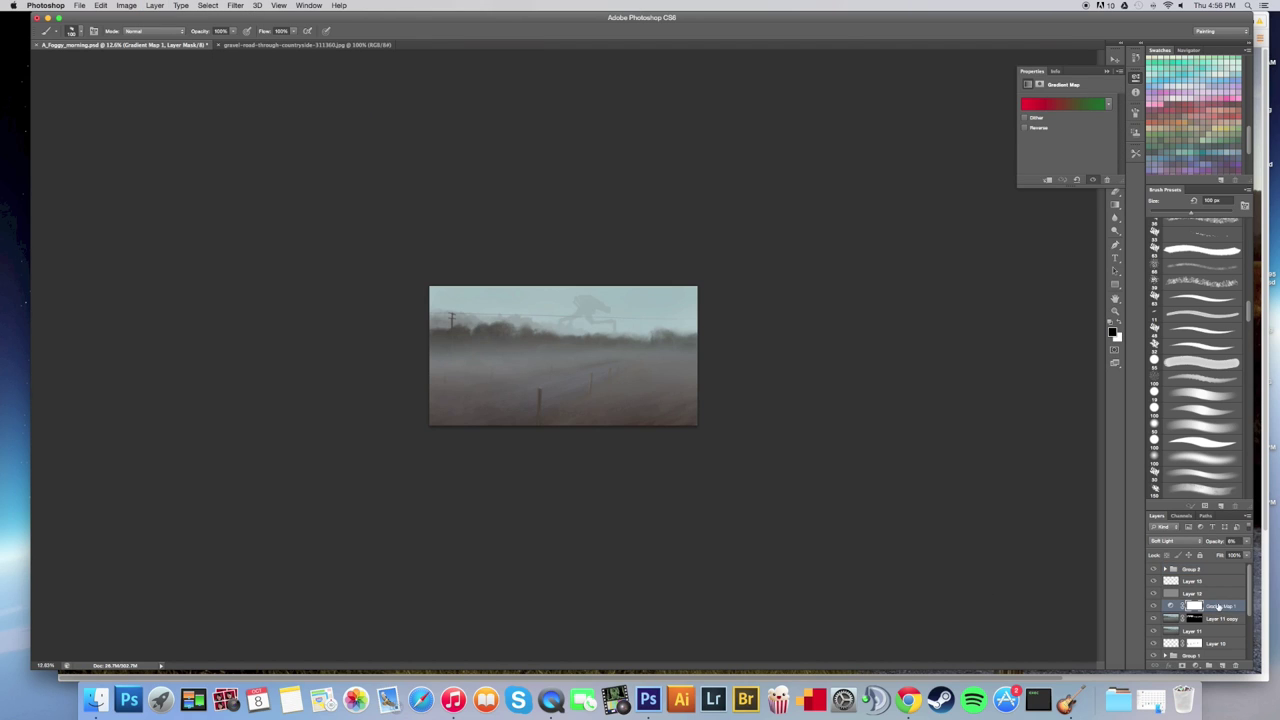
{"action": "left_click_drag", "start_coordinate": [1216, 563], "coordinate": [1215, 571]}
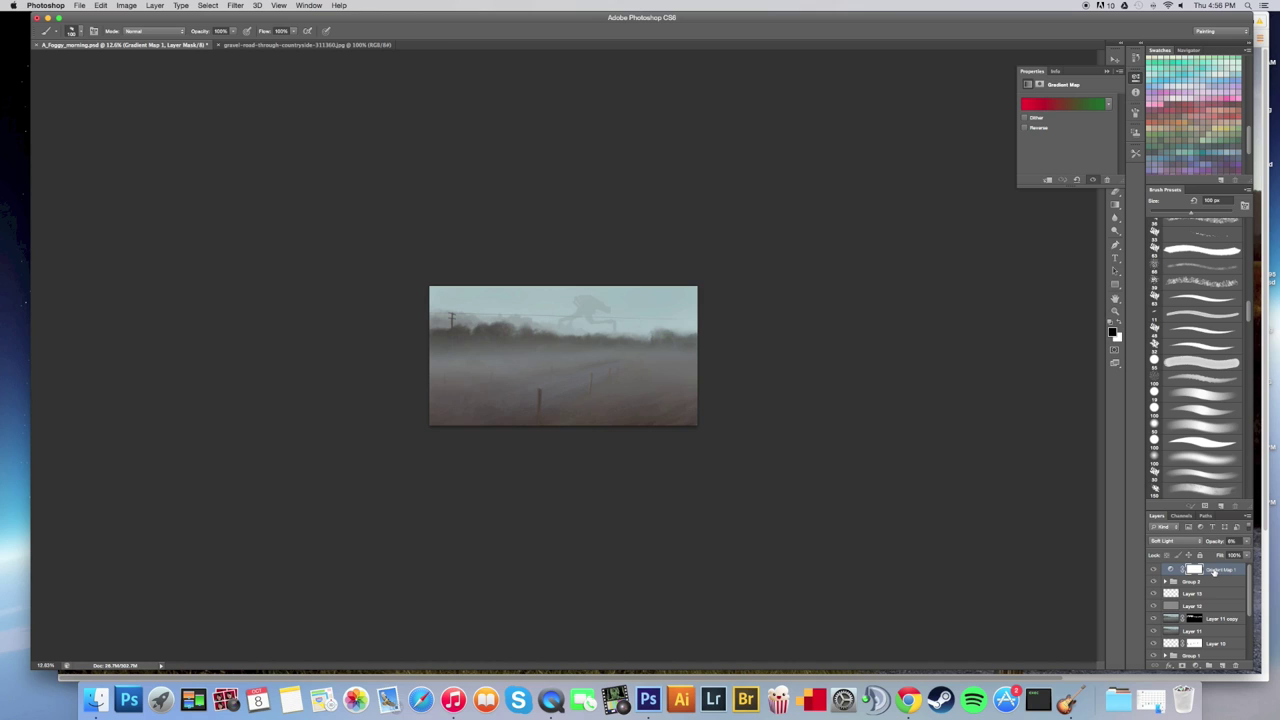
{"action": "left_click", "coordinate": [152, 5]}
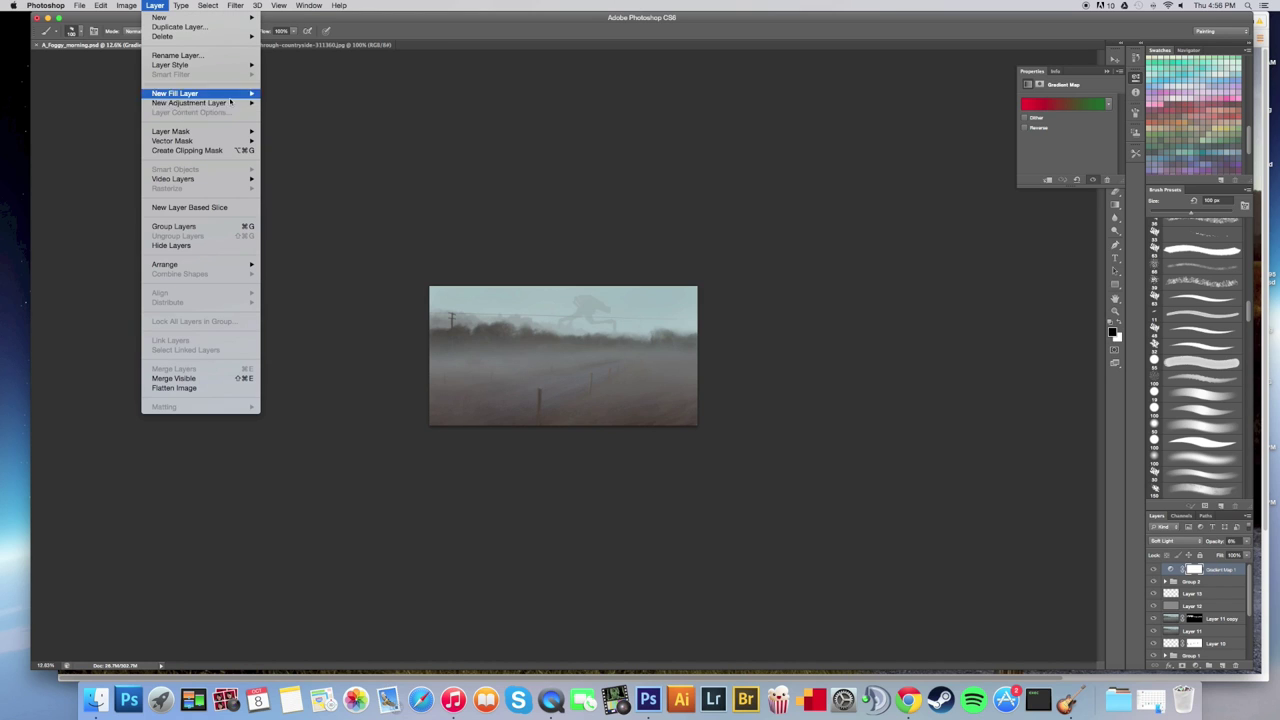
{"action": "mouse_move", "coordinate": [247, 103]}
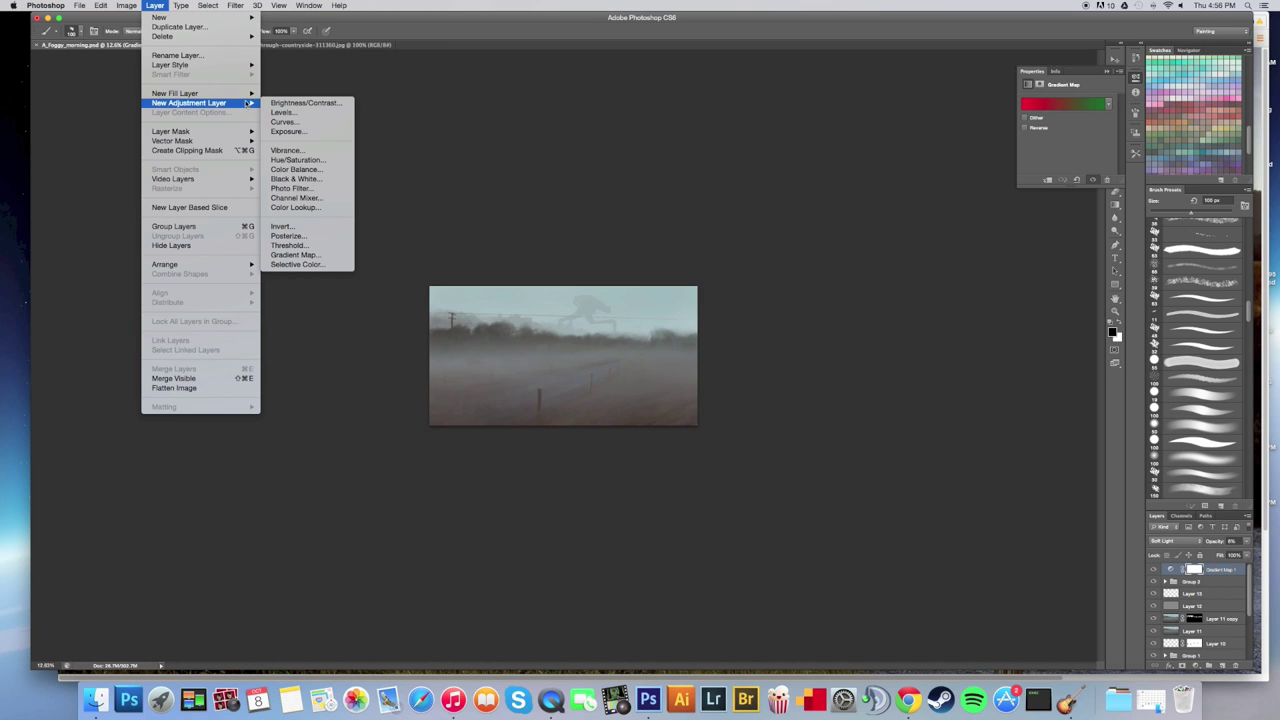
{"action": "left_click", "coordinate": [310, 255]}
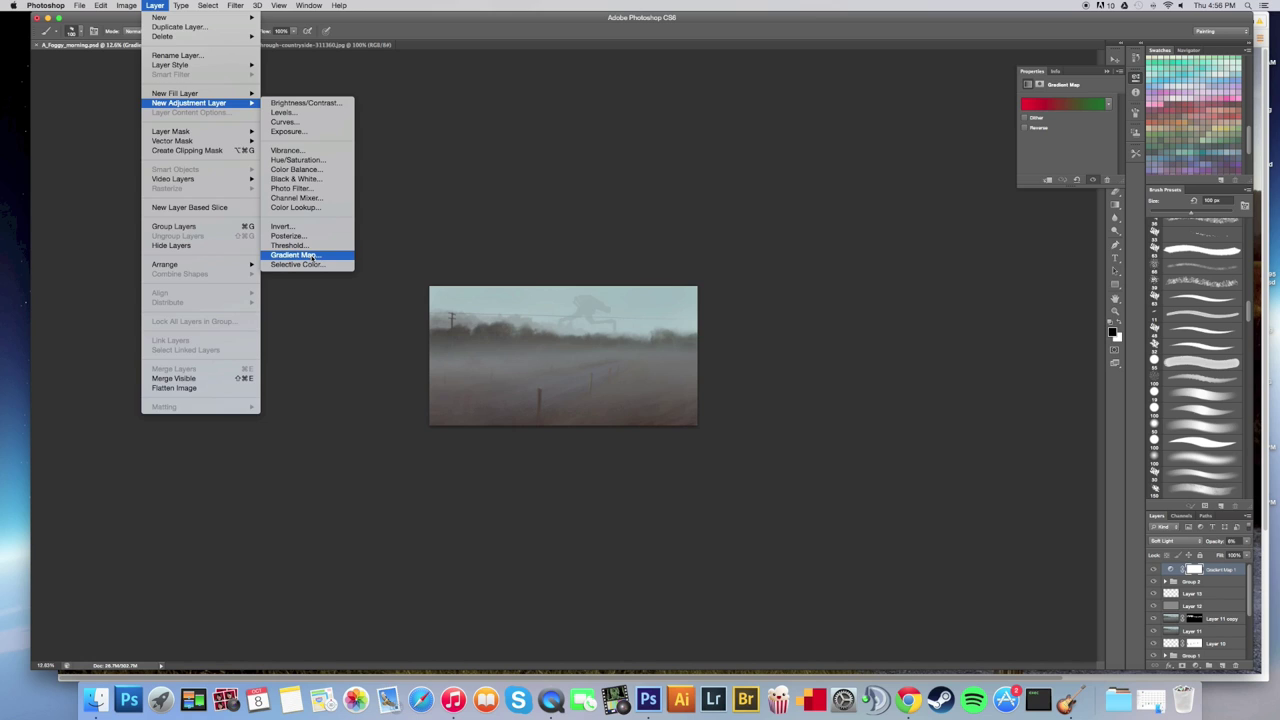
{"action": "left_click", "coordinate": [642, 532]}
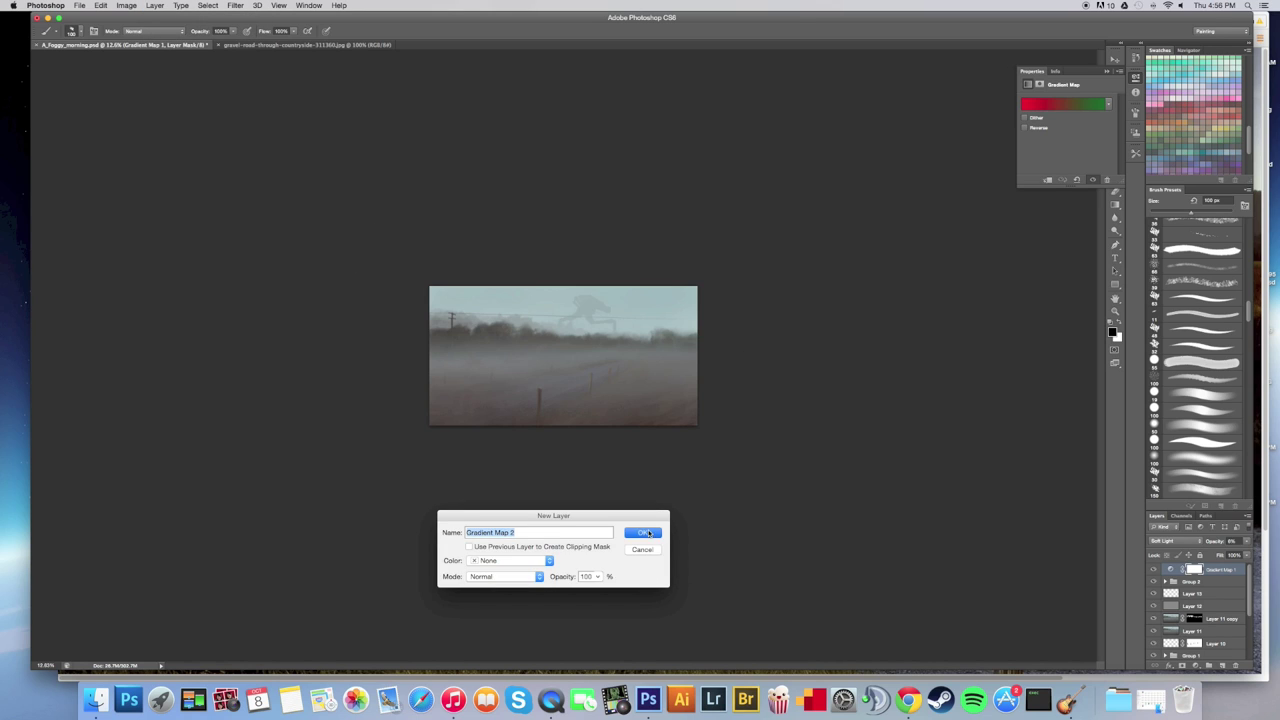
Give the new gradient map the violet-to-orange preset, Soft Light blending and about 34% opacity.
{"action": "left_click", "coordinate": [1110, 105]}
{"action": "left_click", "coordinate": [1096, 128]}
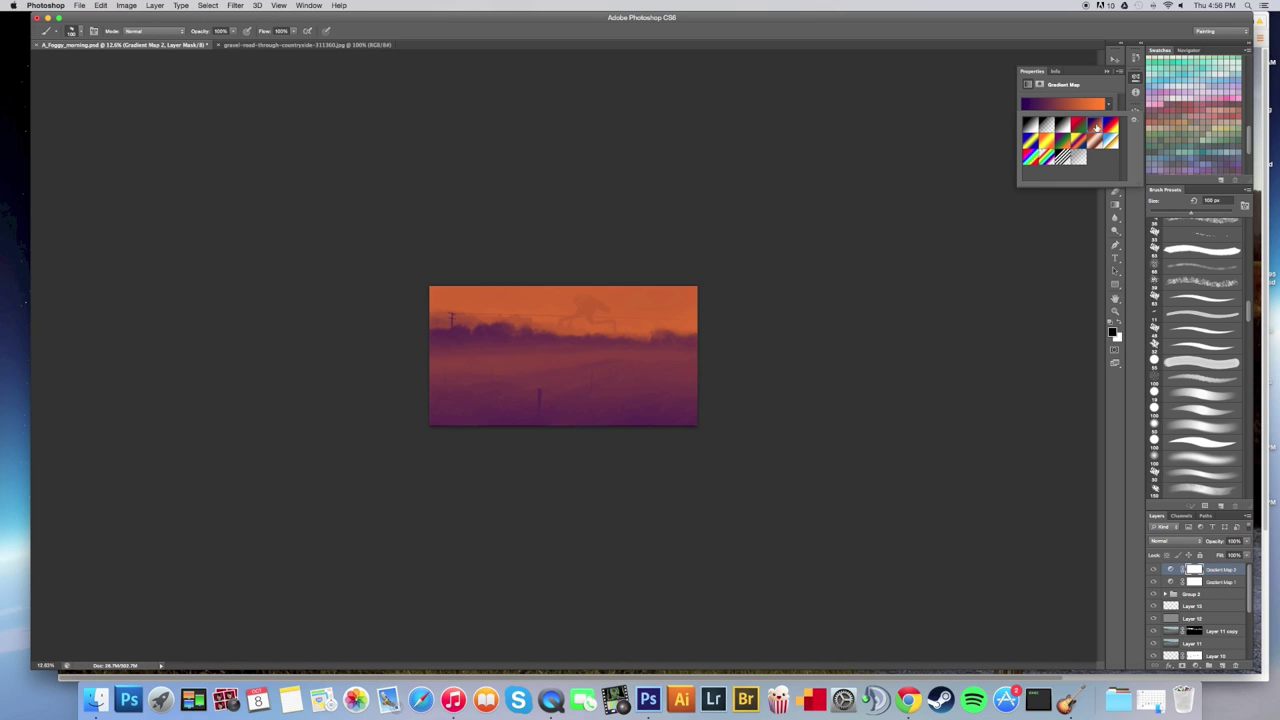
{"action": "left_click", "coordinate": [1193, 545]}
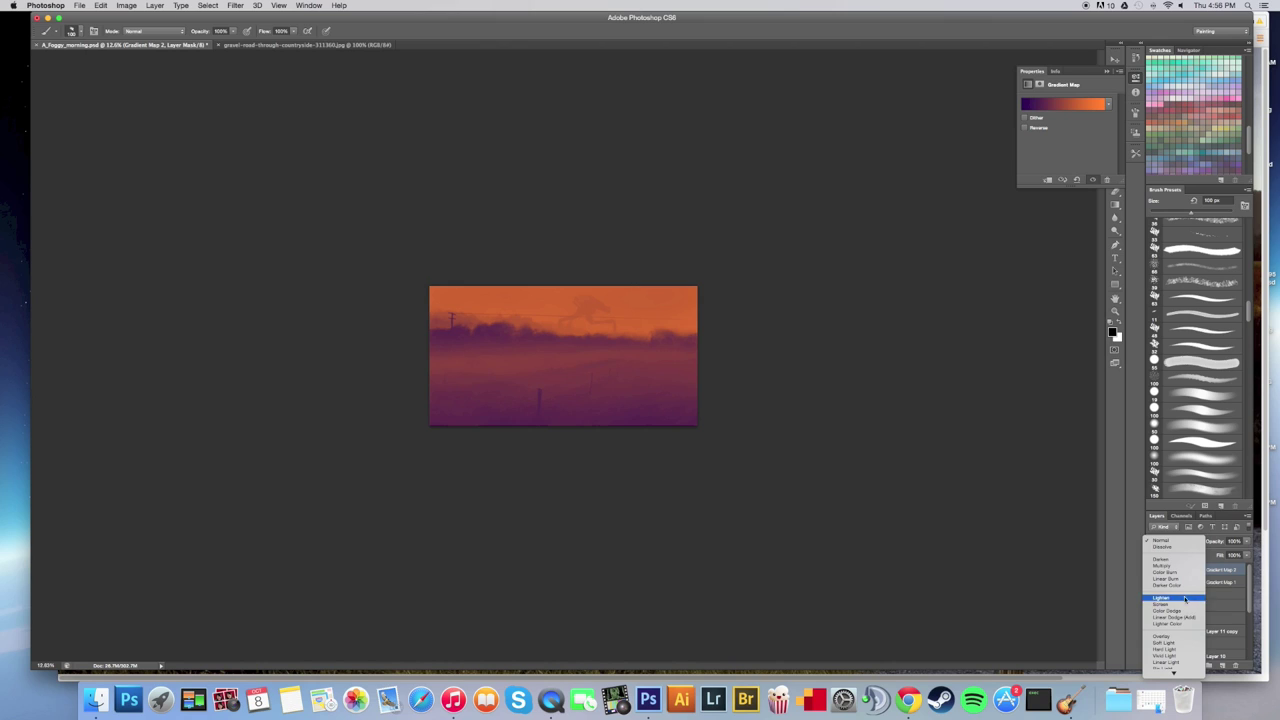
{"action": "left_click", "coordinate": [1165, 584]}
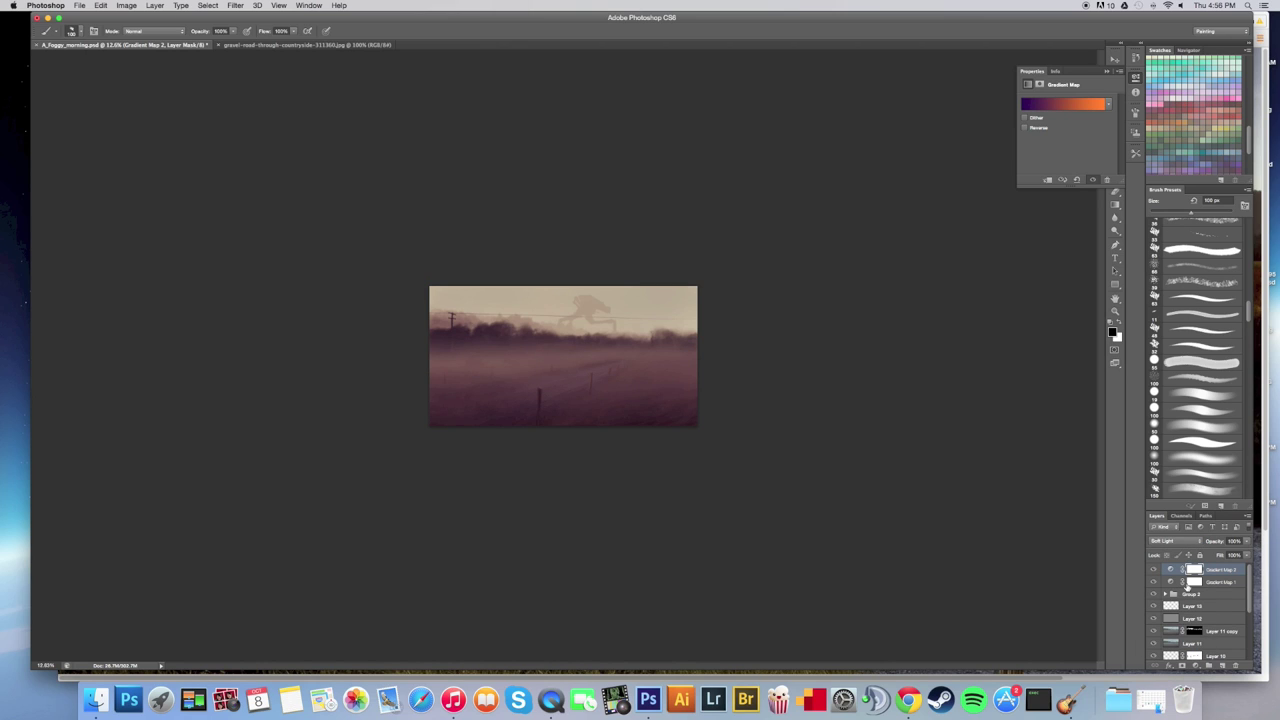
{"action": "left_click", "coordinate": [1245, 541]}
{"action": "left_click_drag", "start_coordinate": [1219, 553], "coordinate": [1216, 553]}
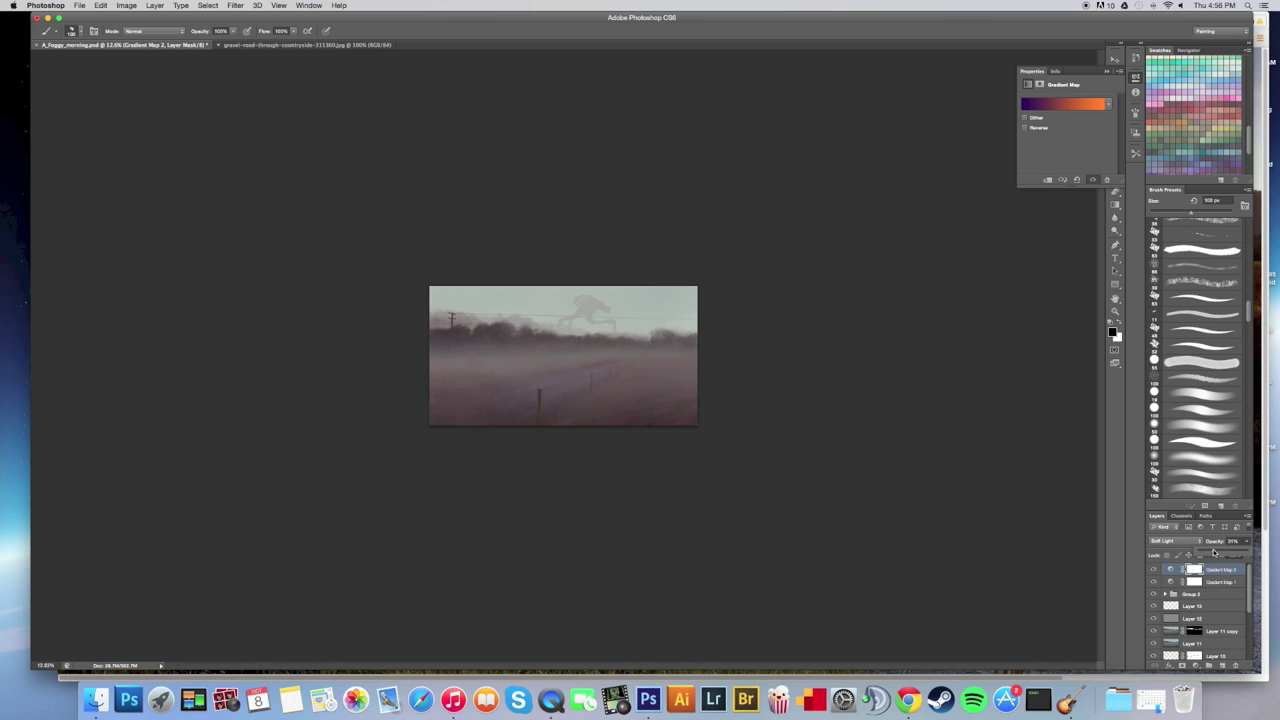
Reverse the new gradient map and reduce its opacity to 10%, comparing the painting with the adjustment on and off.
{"action": "left_click", "coordinate": [1153, 569]}
{"action": "left_click", "coordinate": [1153, 569]}
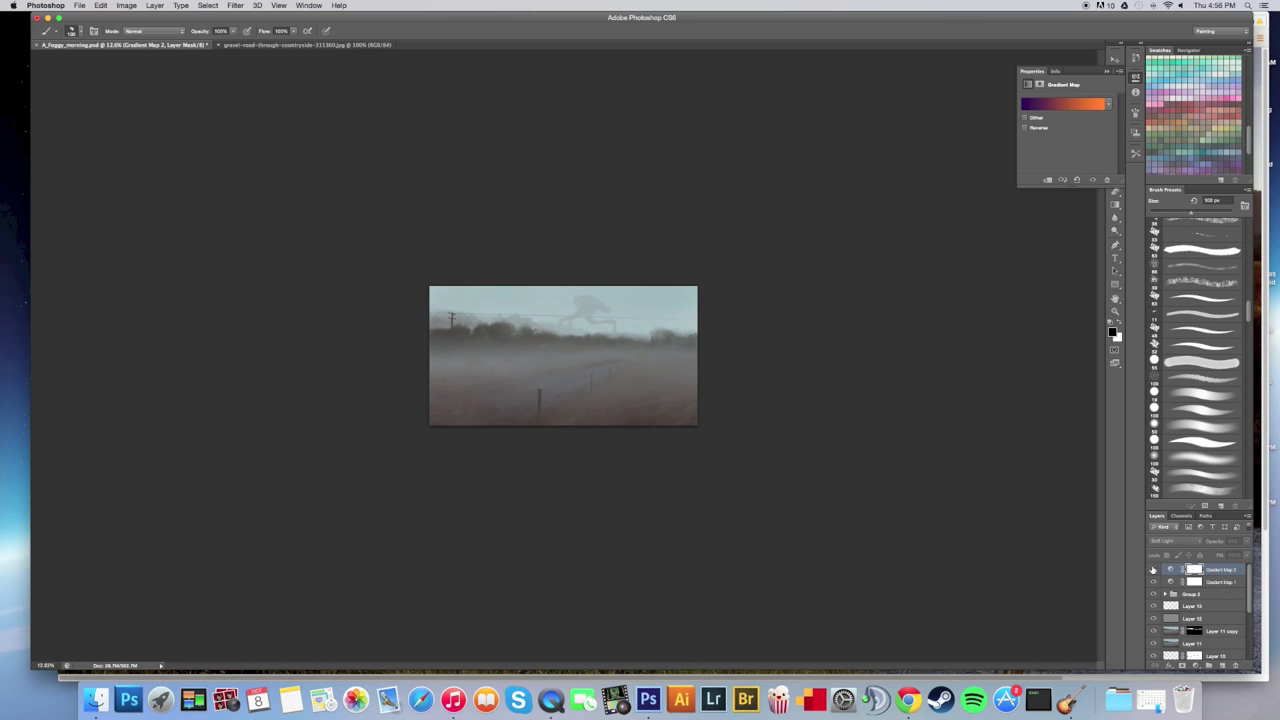
{"action": "left_click", "coordinate": [1154, 569]}
{"action": "left_click", "coordinate": [1154, 569]}
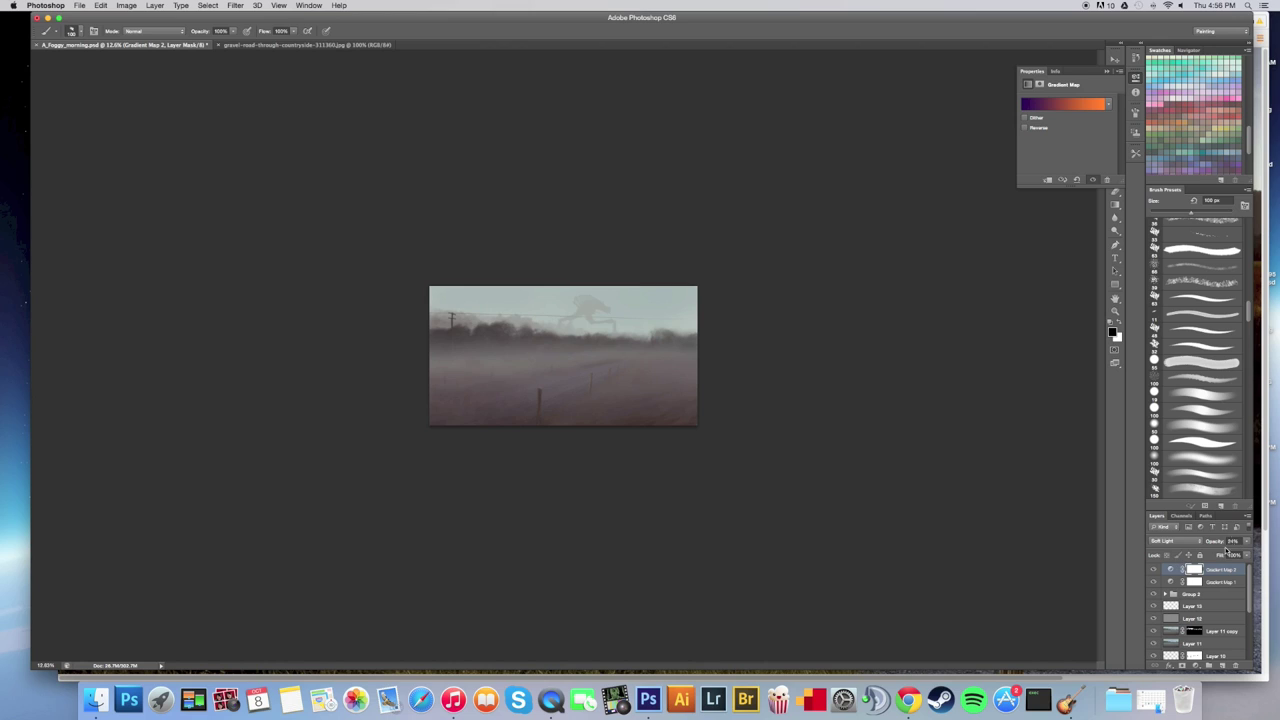
{"action": "left_click", "coordinate": [1025, 128]}
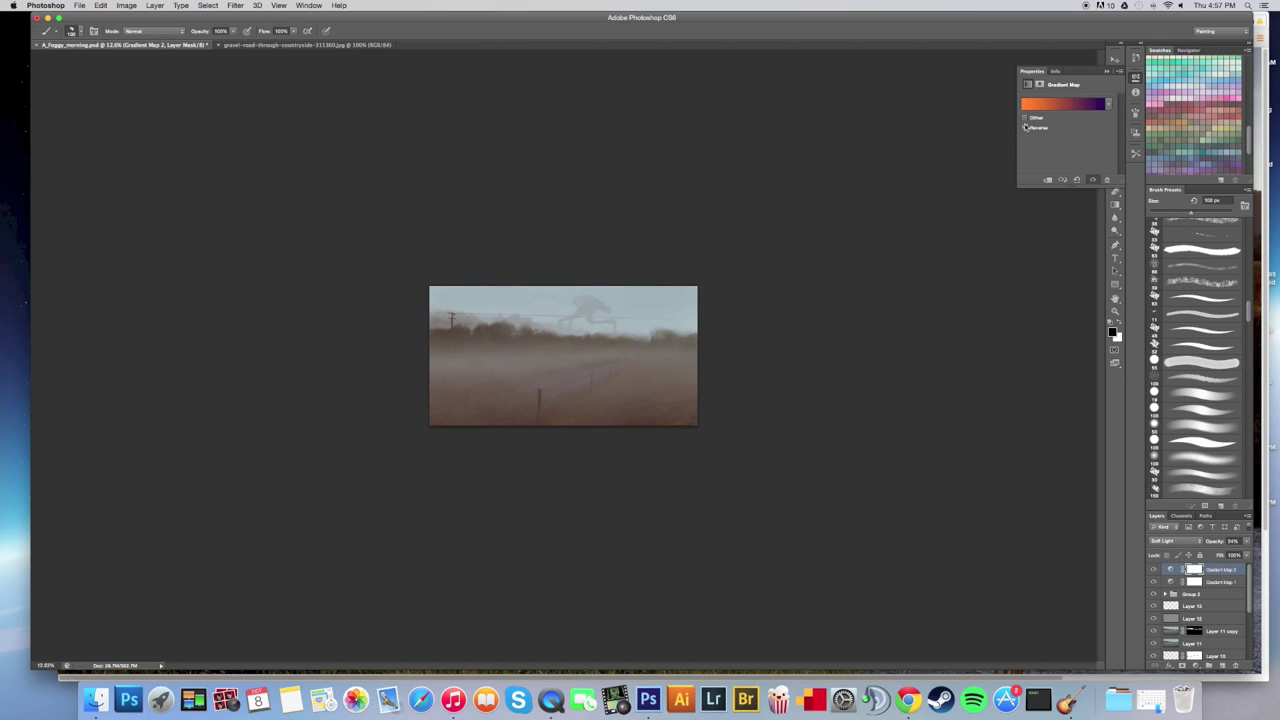
{"action": "left_click", "coordinate": [1245, 541]}
{"action": "left_click", "coordinate": [1154, 569]}
{"action": "left_click", "coordinate": [1154, 569]}
{"action": "left_click", "coordinate": [1154, 569]}
{"action": "left_click", "coordinate": [1154, 569]}
Add a new layer above the gradient maps and select the 500 px textured brush preset.
{"action": "mouse_move", "coordinate": [622, 398]}
{"action": "left_mouse_down"}
{"action": "mouse_move", "coordinate": [661, 397]}
{"action": "mouse_move", "coordinate": [623, 416]}
{"action": "left_mouse_up"}
{"action": "key", "text": "super+minus"}
{"action": "key", "text": "super+equal"}
{"action": "key", "text": "super+equal"}
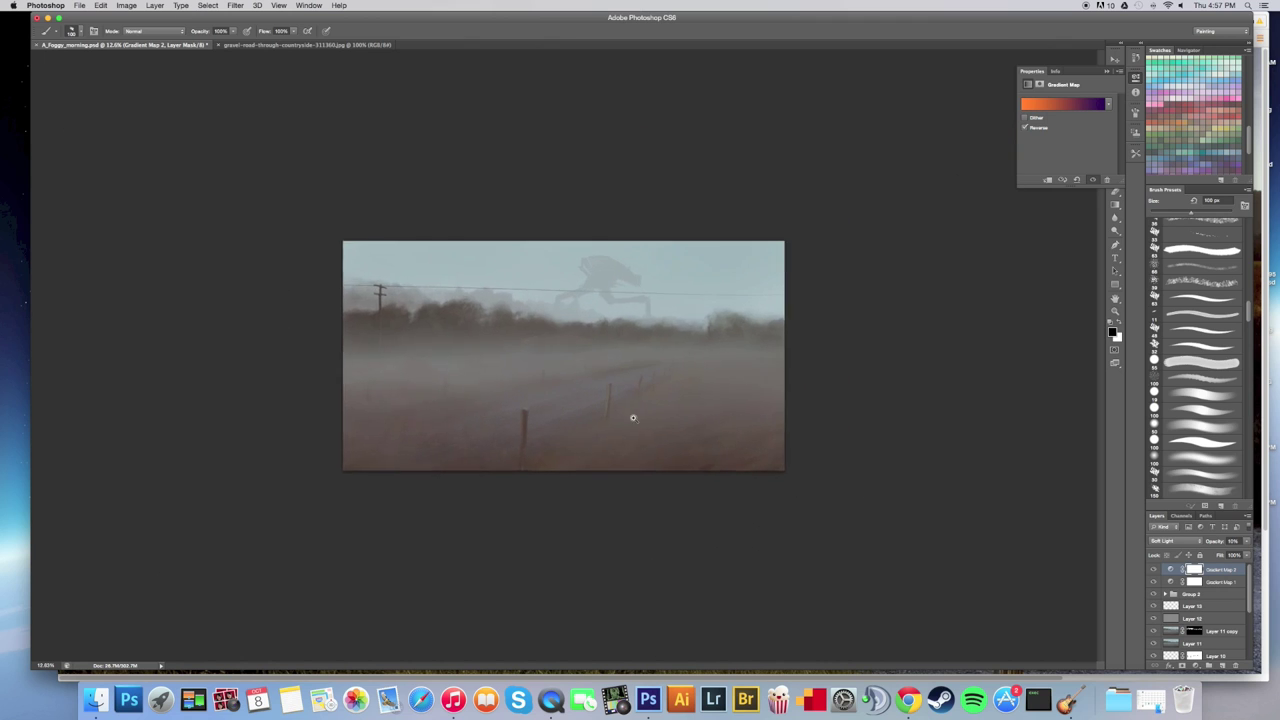
{"action": "left_click_drag", "start_coordinate": [650, 414], "coordinate": [646, 414]}
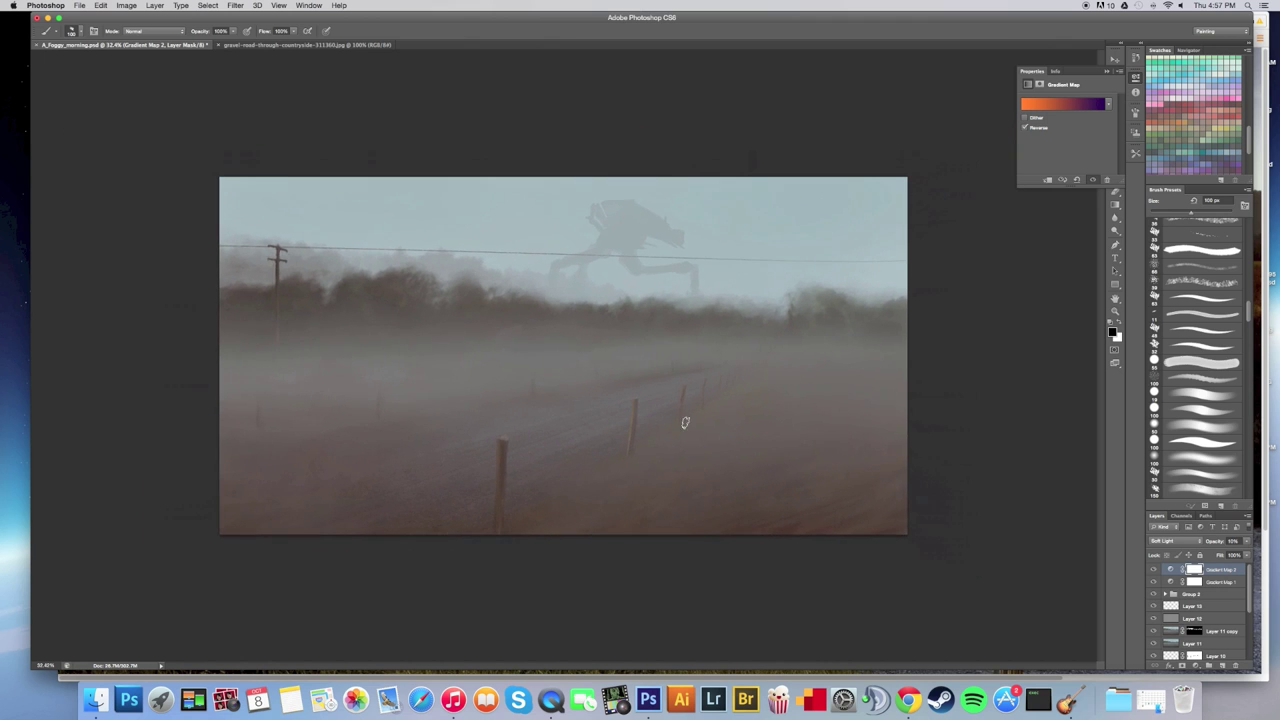
{"action": "left_click", "coordinate": [1222, 665]}
{"action": "left_click", "coordinate": [74, 32]}
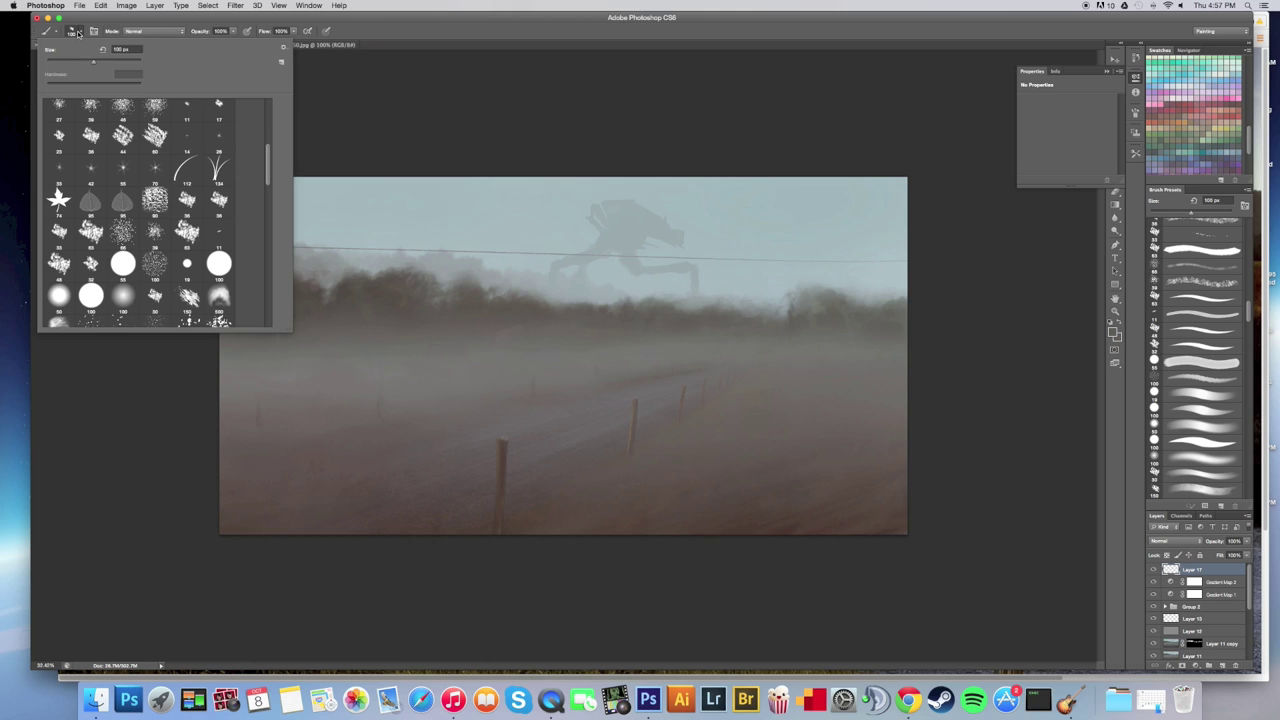
{"action": "left_click", "coordinate": [220, 298]}
{"action": "left_click", "coordinate": [76, 28]}
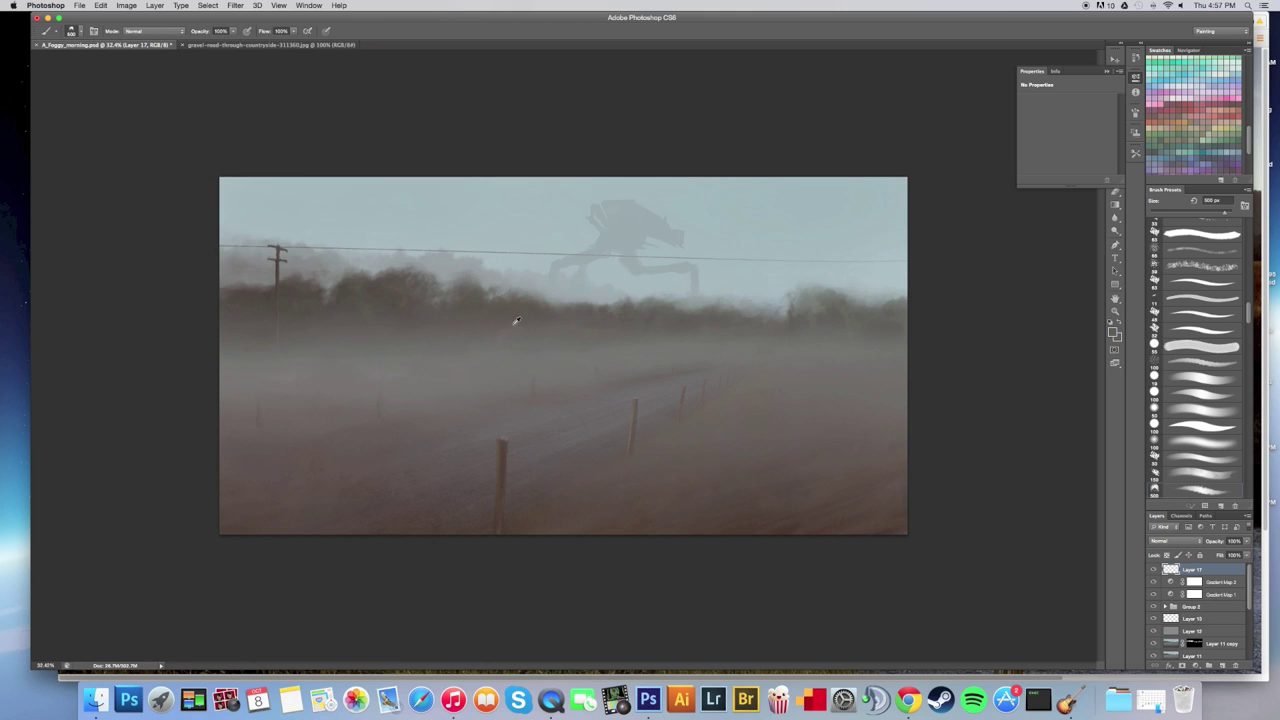
Adjust the brush size and sample the pale blue-grey sky beside the giant as the painting colour.
{"action": "key", "text": "bracketleft"}
{"action": "key", "text": "bracketleft"}
{"action": "key", "text": "bracketleft"}
{"action": "key", "text": "bracketright"}
{"action": "key", "text": "bracketright"}
{"action": "key", "text": "bracketright"}
{"action": "key", "text": "bracketright"}
{"action": "key", "text": "bracketright"}
{"action": "key", "text": "bracketleft"}
{"action": "key", "text": "bracketleft"}
{"action": "key", "text": "bracketleft"}
{"action": "key", "text": "bracketleft"}
{"action": "key", "text": "bracketleft"}
{"action": "mouse_move", "coordinate": [530, 334]}
{"action": "left_mouse_down"}
{"action": "mouse_move", "coordinate": [503, 331]}
{"action": "mouse_move", "coordinate": [549, 323]}
{"action": "mouse_move", "coordinate": [541, 330]}
{"action": "left_mouse_up"}
{"action": "left_click", "coordinate": [524, 261], "text": "alt"}
Try a dab of pale fog over the field below the utility pole with the enlarged textured brush, and undo it.
{"action": "key", "text": "]"}
{"action": "key", "text": "]"}
{"action": "key", "text": "]"}
{"action": "key", "text": "]"}
{"action": "key", "text": "]"}
{"action": "key", "text": "]"}
{"action": "left_click", "coordinate": [267, 361]}
{"action": "key", "text": "super+z"}
Switch to a soft round brush at 30% opacity, reduced to about 400 px, for the fog below the treeline.
{"action": "left_click", "coordinate": [82, 34]}
{"action": "left_click_drag", "start_coordinate": [268, 176], "coordinate": [268, 126]}
{"action": "left_click", "coordinate": [187, 114]}
{"action": "left_click", "coordinate": [80, 33]}
{"action": "key", "text": "3"}
{"action": "key", "text": "bracketleft"}
{"action": "key", "text": "bracketleft"}
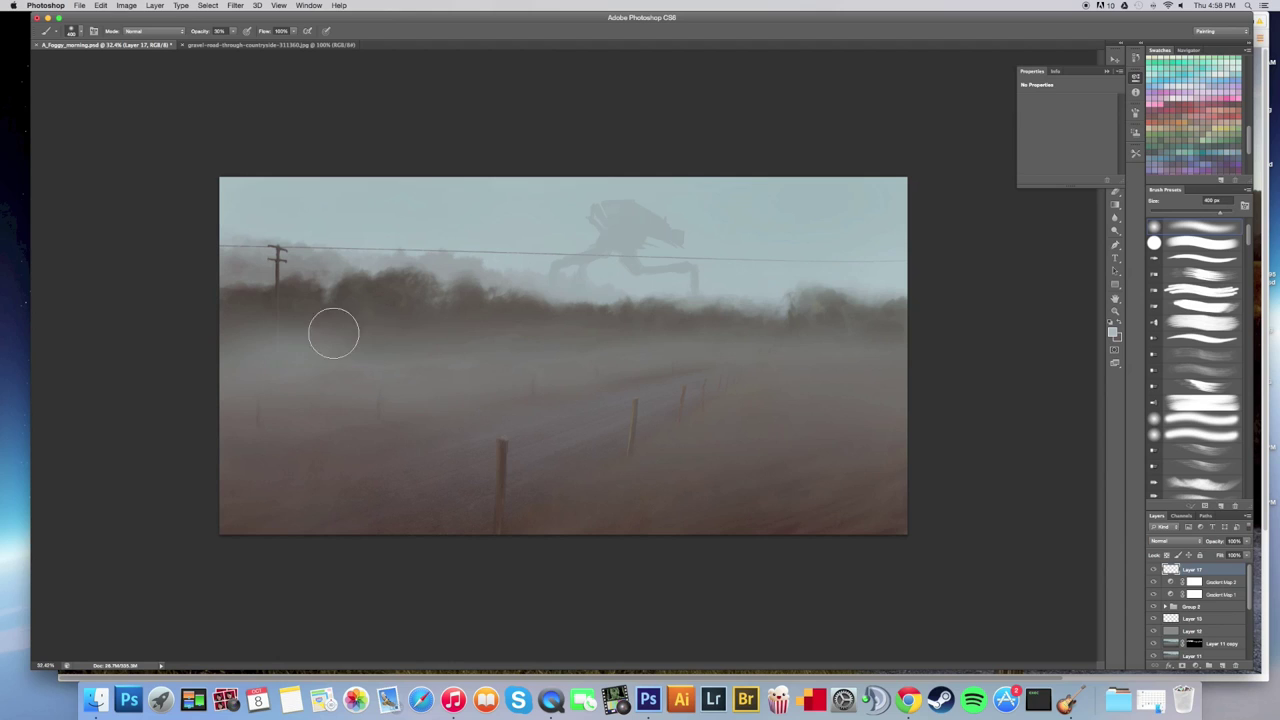
Paint soft pale fog across the field below the treeline and around the distant road, enlarging the brush to 700 px.
{"action": "key", "text": "bracketleft"}
{"action": "key", "text": "bracketleft"}
{"action": "key", "text": "bracketright"}
{"action": "key", "text": "bracketright"}
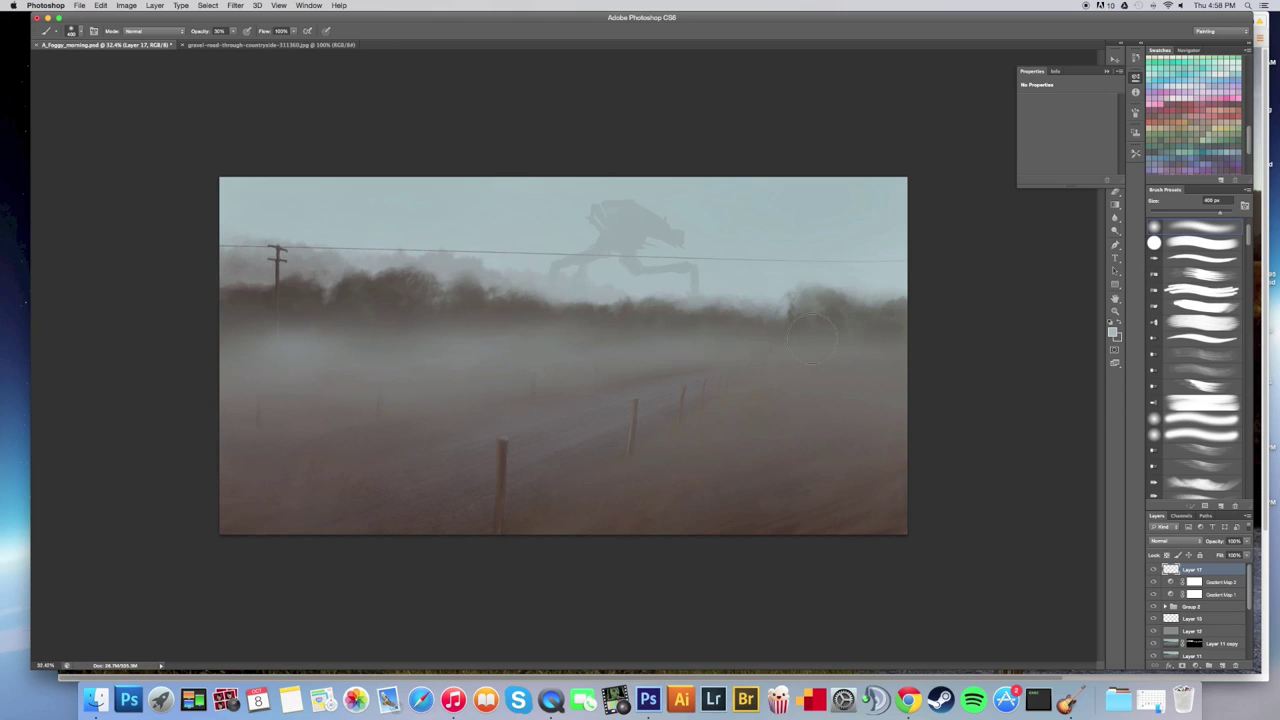
{"action": "key", "text": "bracketright"}
{"action": "key", "text": "bracketright"}
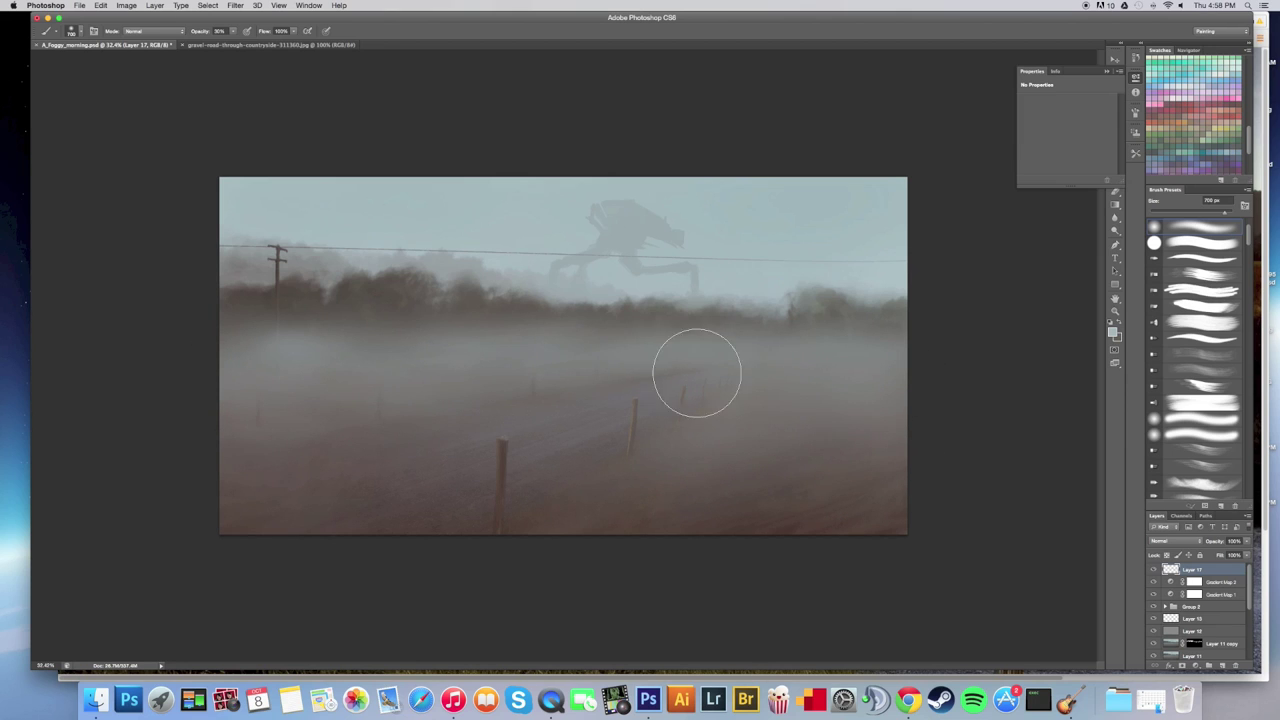
{"action": "key", "text": "super+space"}
{"action": "mouse_move", "coordinate": [716, 390]}
{"action": "left_mouse_down"}
{"action": "mouse_move", "coordinate": [657, 410]}
{"action": "mouse_move", "coordinate": [760, 414]}
{"action": "left_mouse_up"}
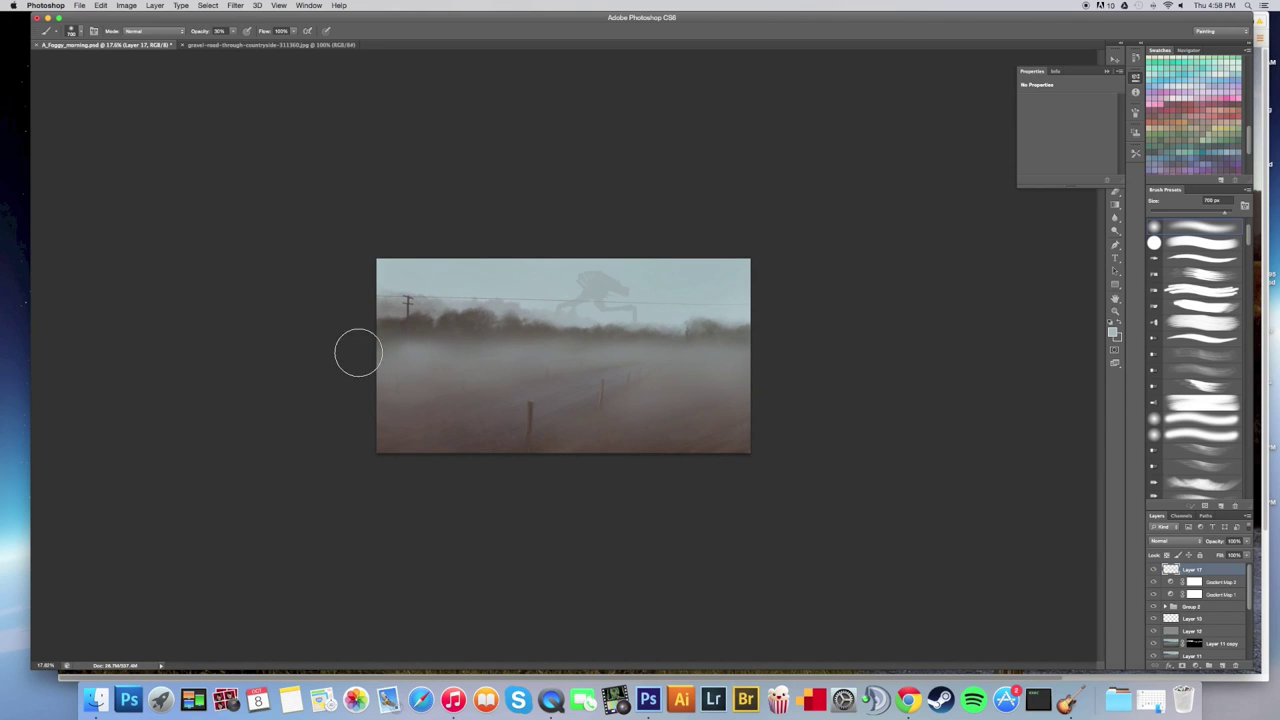
{"action": "key", "text": "super+space"}
{"action": "mouse_move", "coordinate": [506, 366]}
{"action": "left_mouse_down"}
{"action": "mouse_move", "coordinate": [463, 366]}
{"action": "mouse_move", "coordinate": [486, 371]}
{"action": "left_mouse_up"}
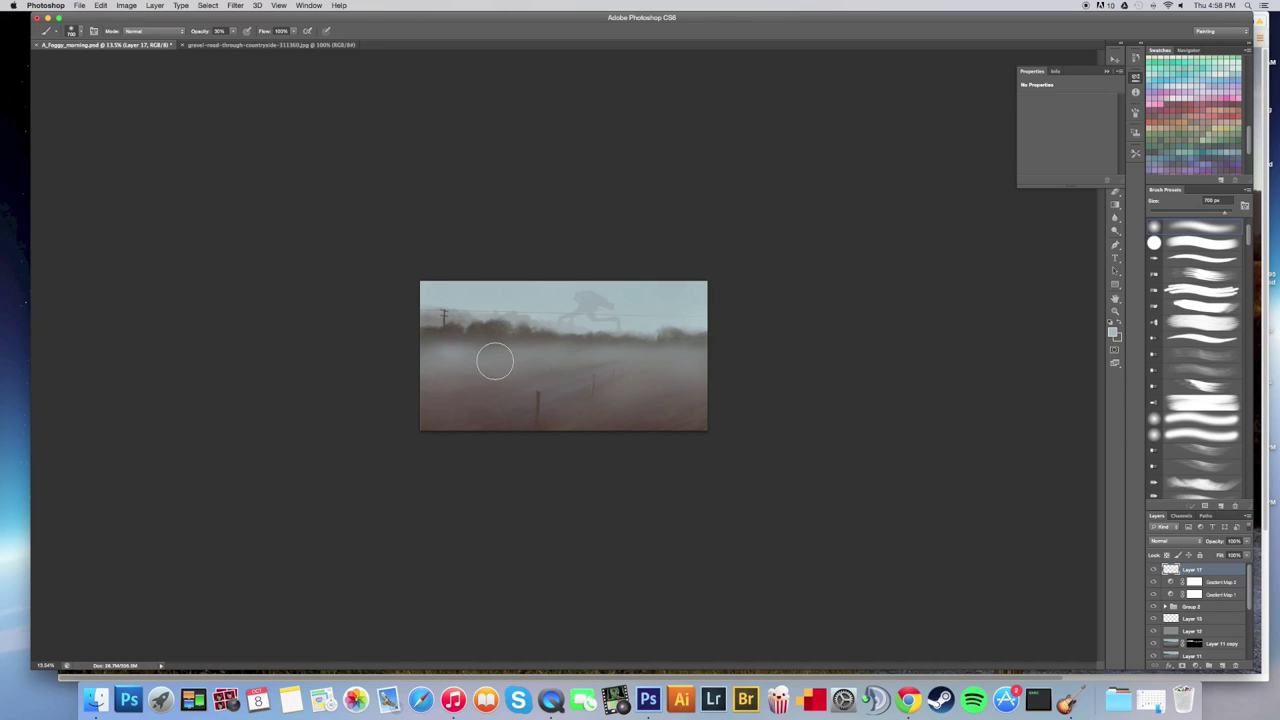
Add a layer mask to the new fog layer and check the fog over the whole painting.
{"action": "left_click", "coordinate": [1183, 666]}
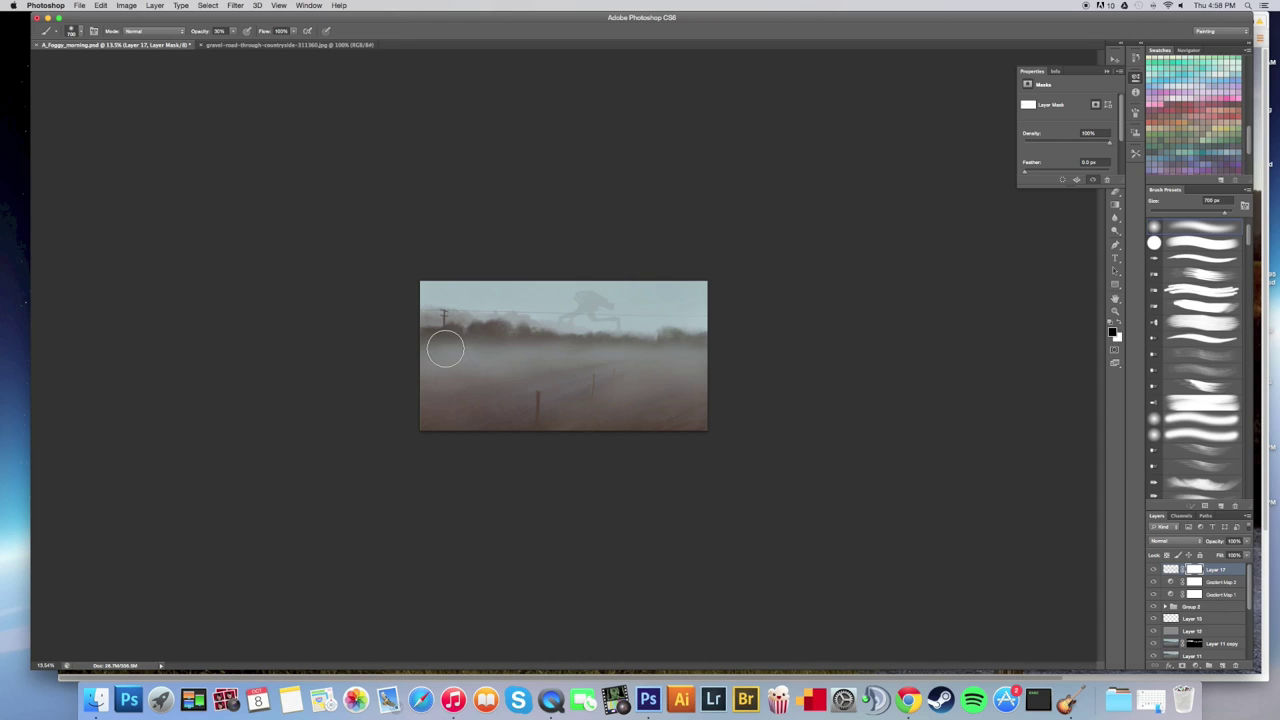
{"action": "key", "text": "super+space"}
{"action": "left_click_drag", "start_coordinate": [697, 380], "coordinate": [719, 403]}
{"action": "key", "text": "h"}
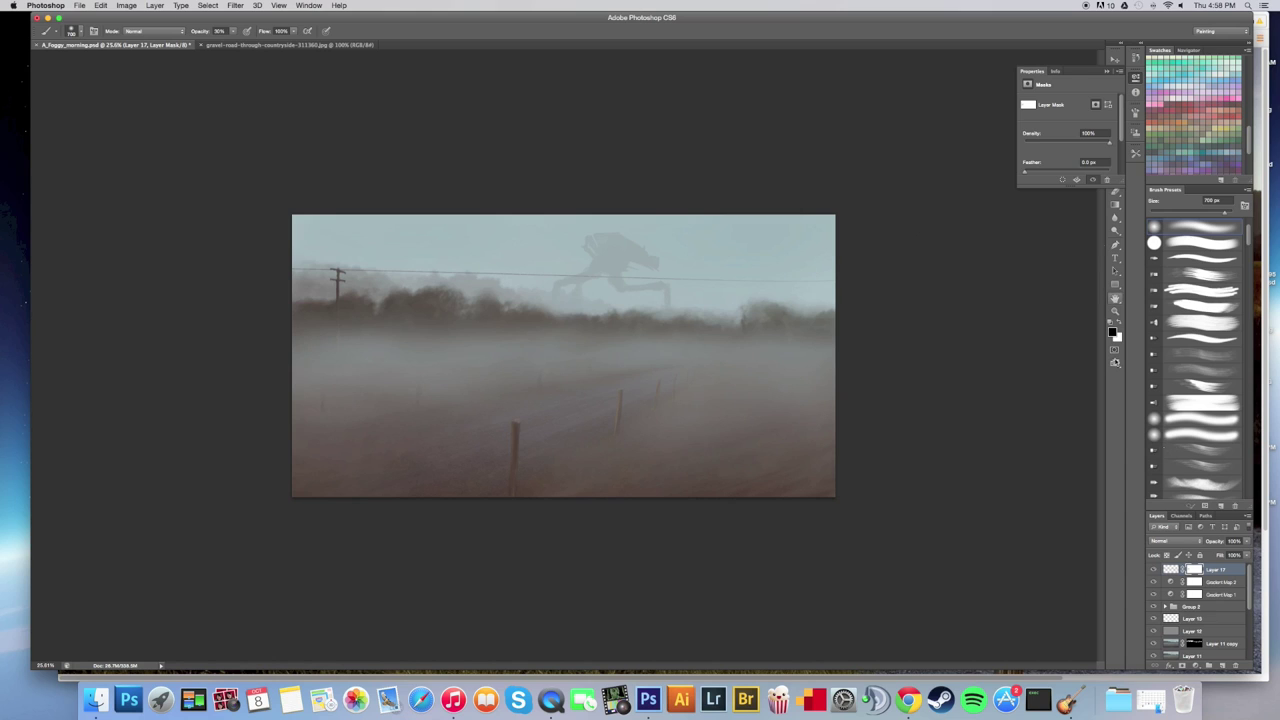
Add a new layer on top and fill it with the merged painting using Apply Image.
{"action": "left_click", "coordinate": [1222, 667]}
{"action": "left_click", "coordinate": [126, 5]}
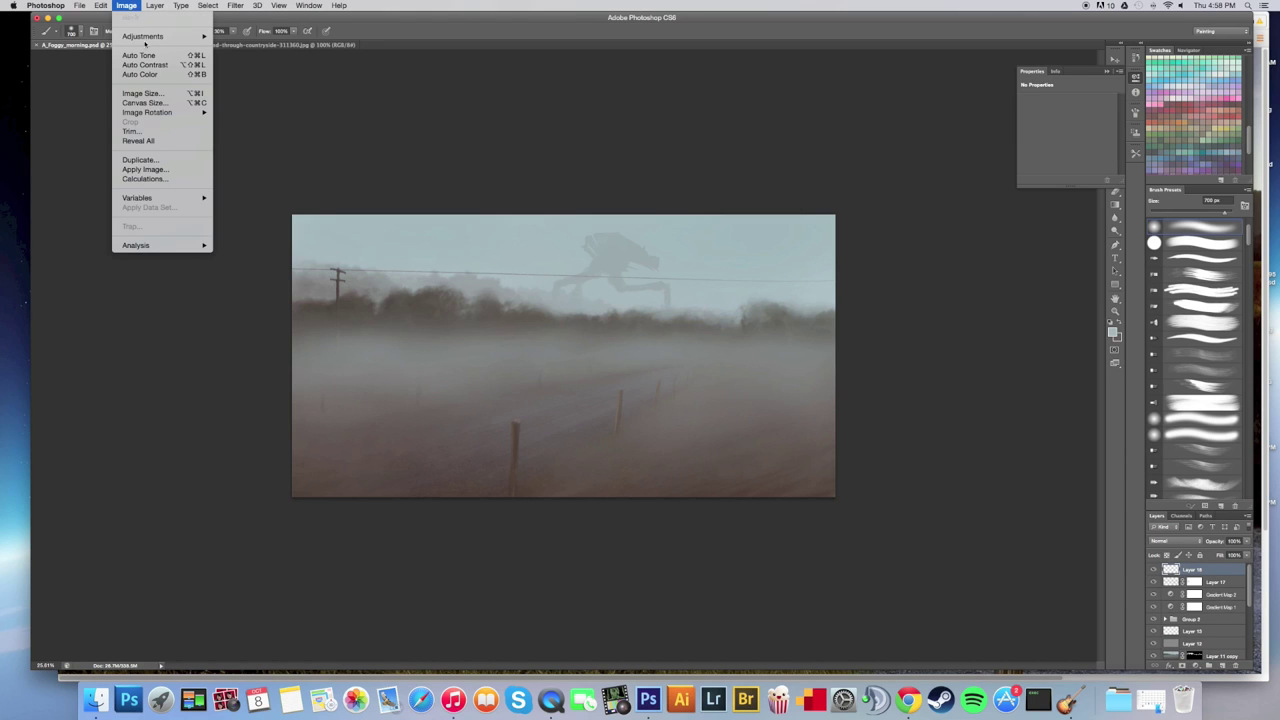
{"action": "left_click", "coordinate": [158, 170]}
{"action": "left_click", "coordinate": [728, 284]}
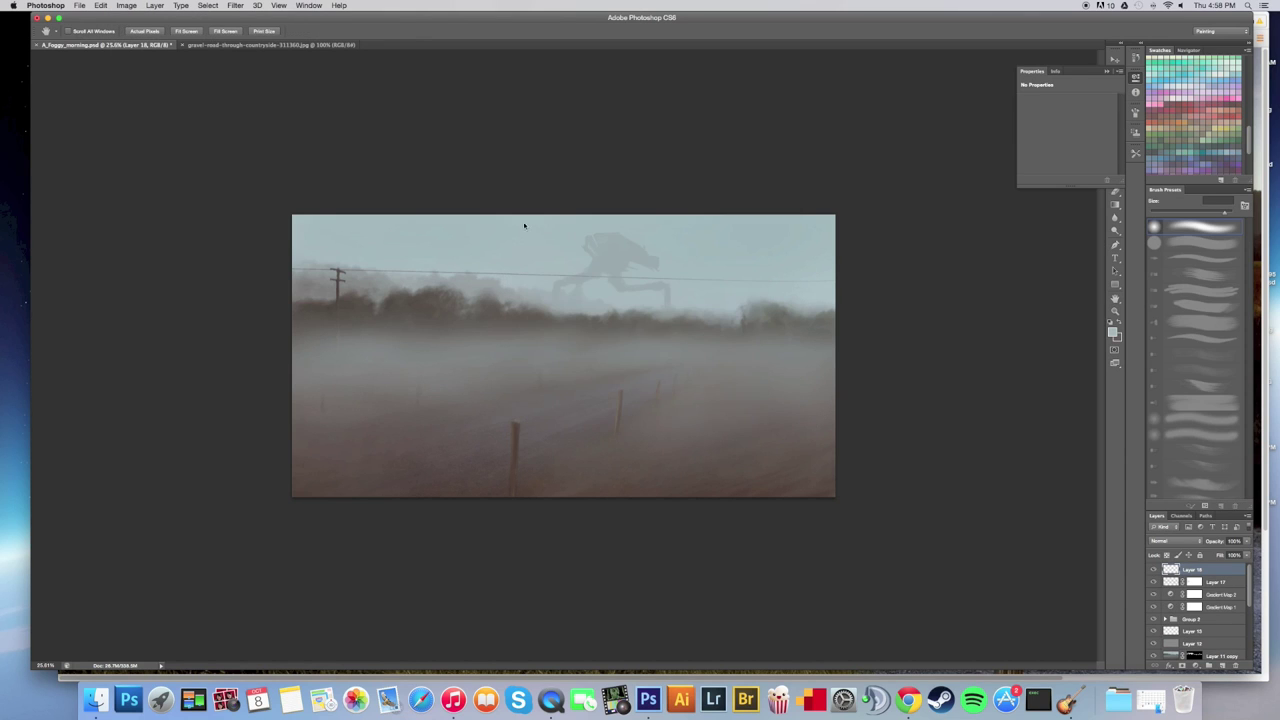
Sharpen the merged layer with Unsharp Mask at 50% amount, 1.0 pixel radius and threshold 0, and inspect the fence posts.
{"action": "left_click", "coordinate": [235, 5]}
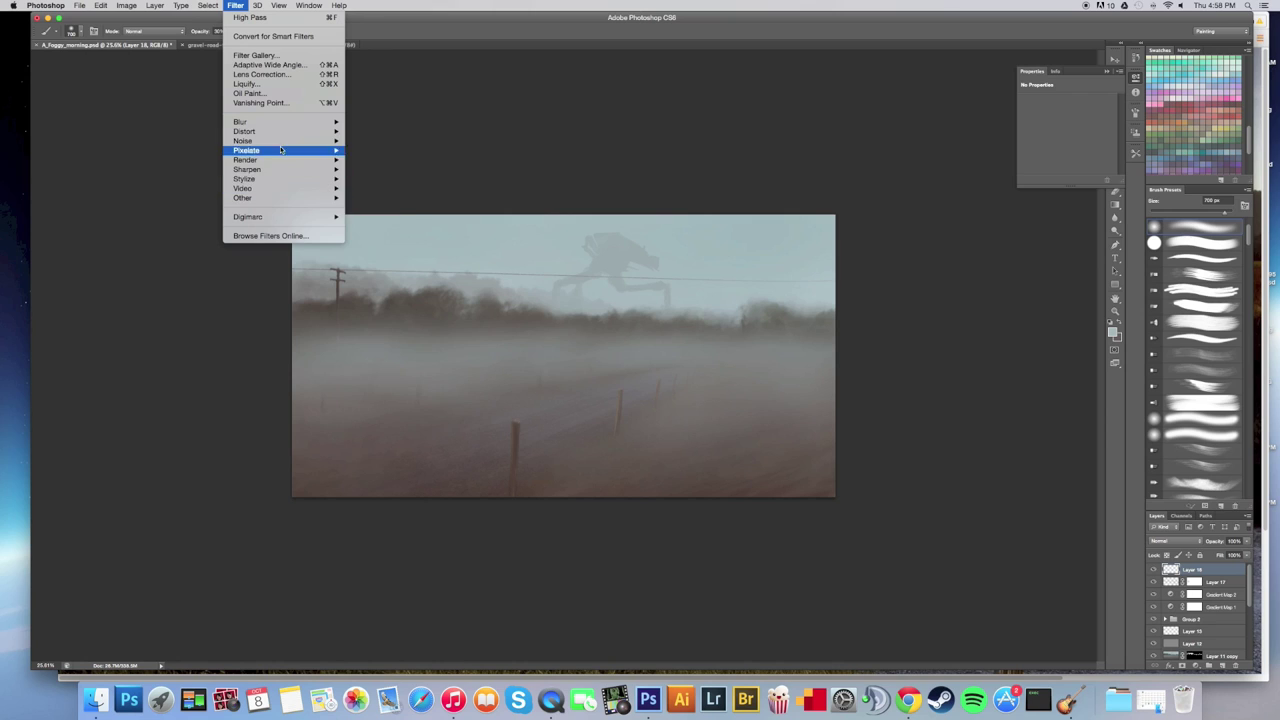
{"action": "mouse_move", "coordinate": [281, 170]}
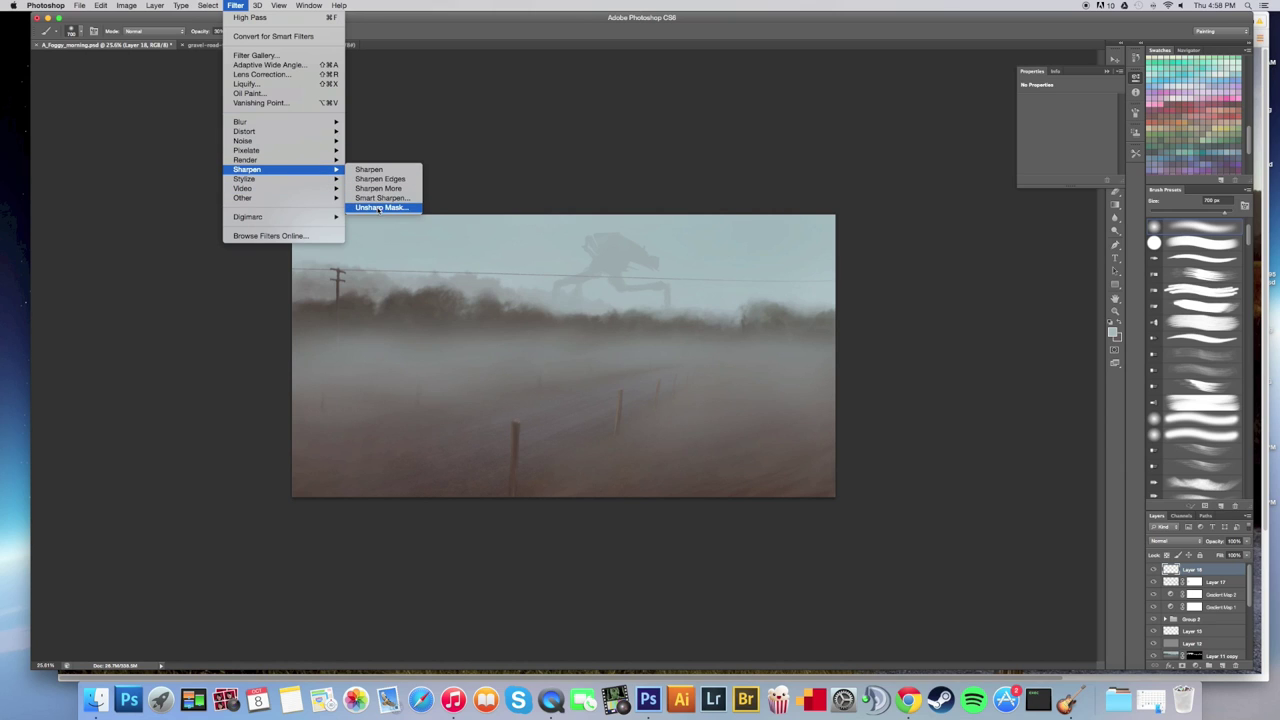
{"action": "left_click", "coordinate": [399, 210]}
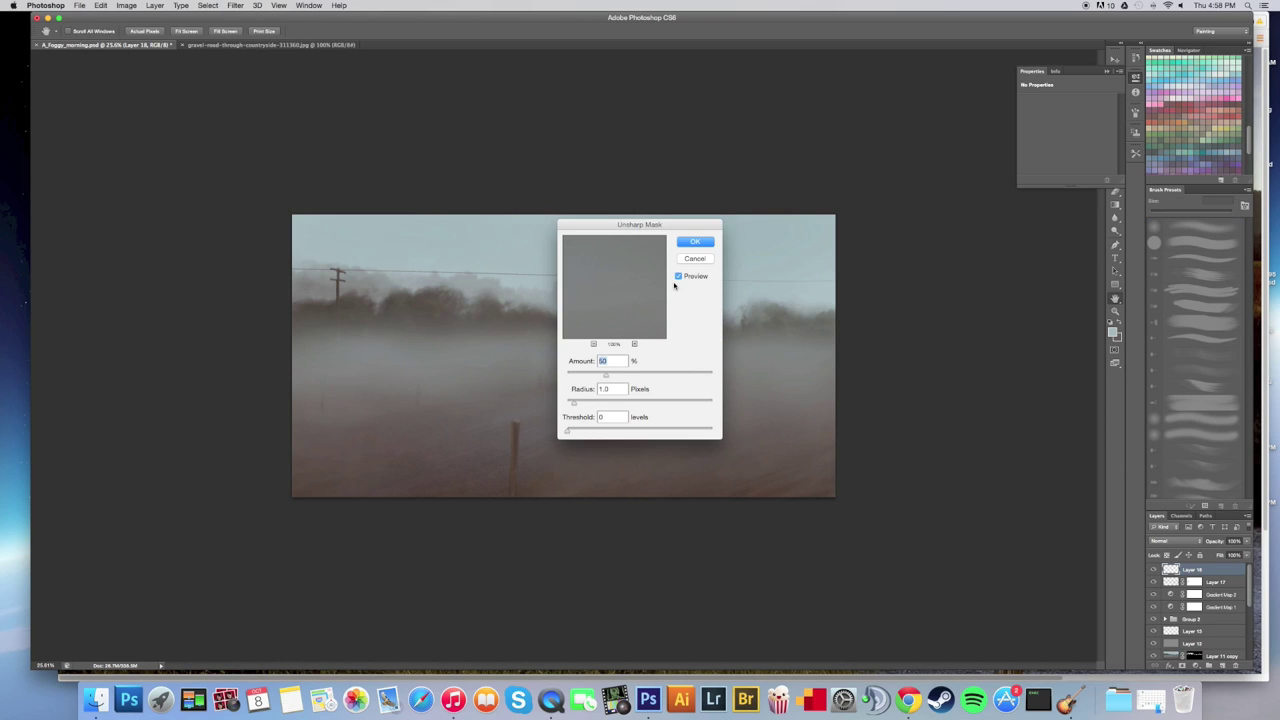
{"action": "left_click", "coordinate": [697, 243]}
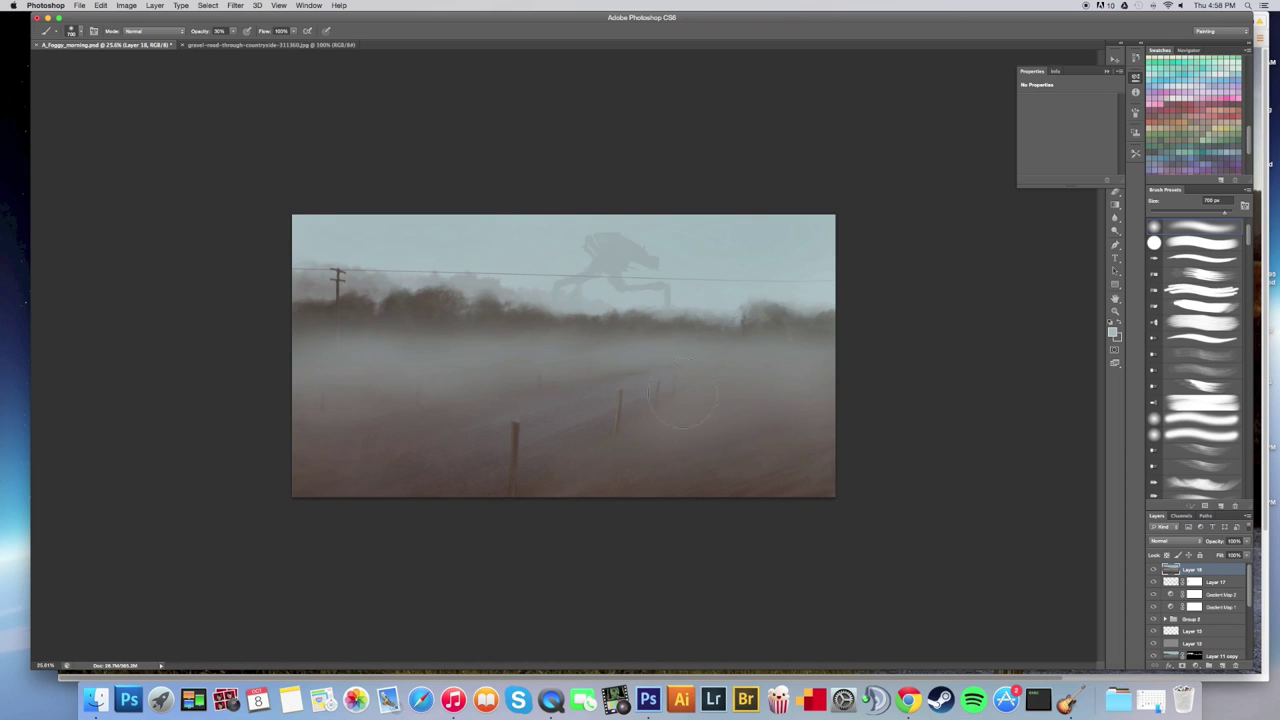
{"action": "left_click_drag", "start_coordinate": [672, 391], "coordinate": [707, 388]}
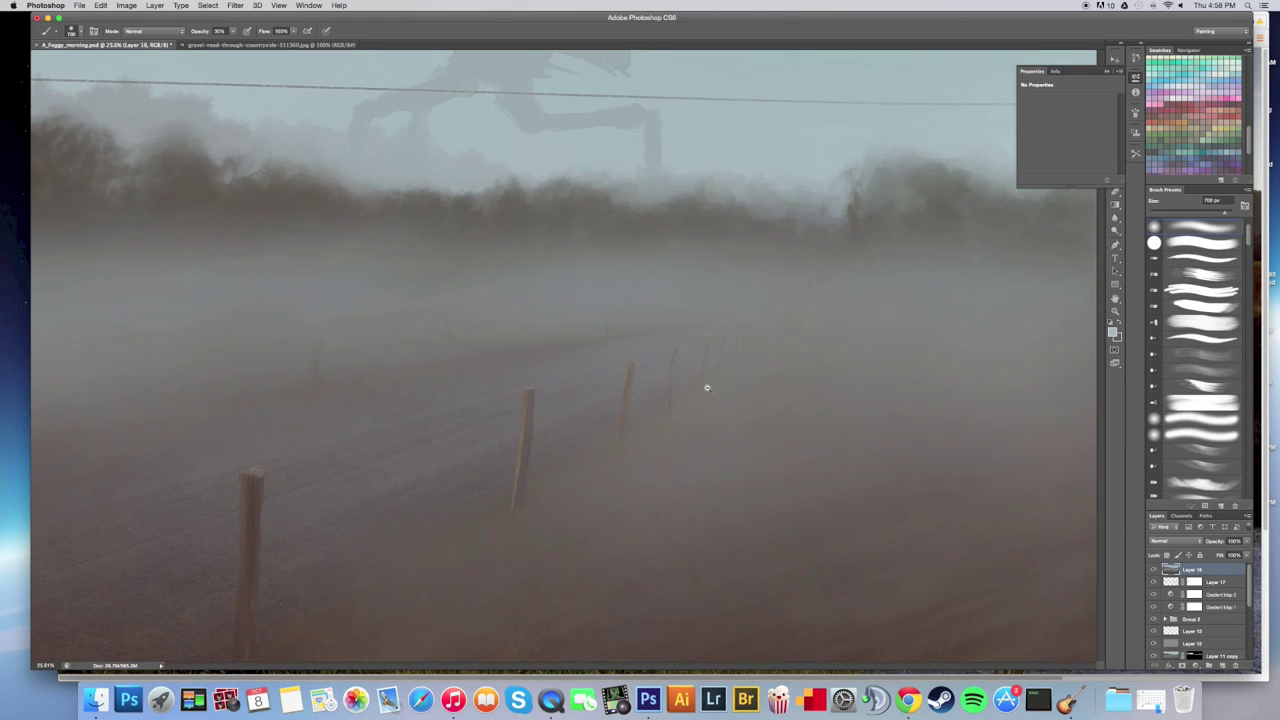
{"action": "scroll", "coordinate": [706, 387], "scroll_direction": "down", "scroll_amount": 5}
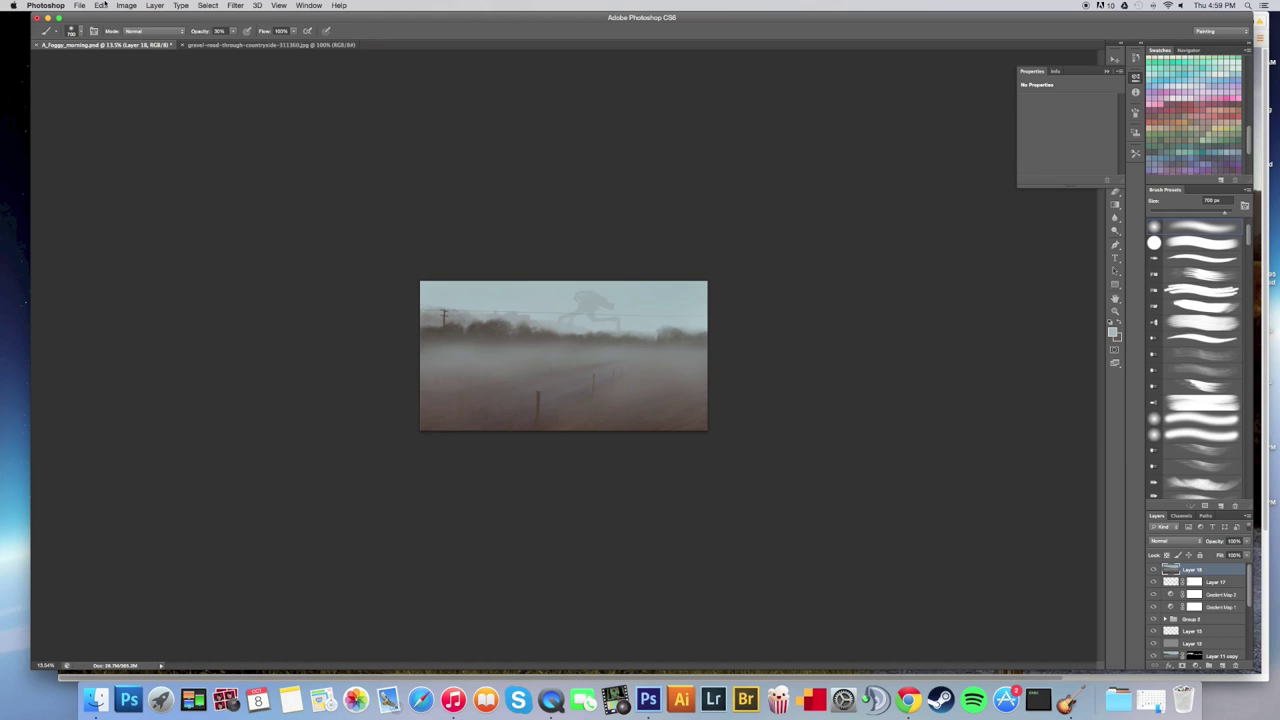
Add a Curves adjustment layer above the sharpened layer and apply the Increase Contrast (RGB) preset.
{"action": "left_click", "coordinate": [99, 4]}
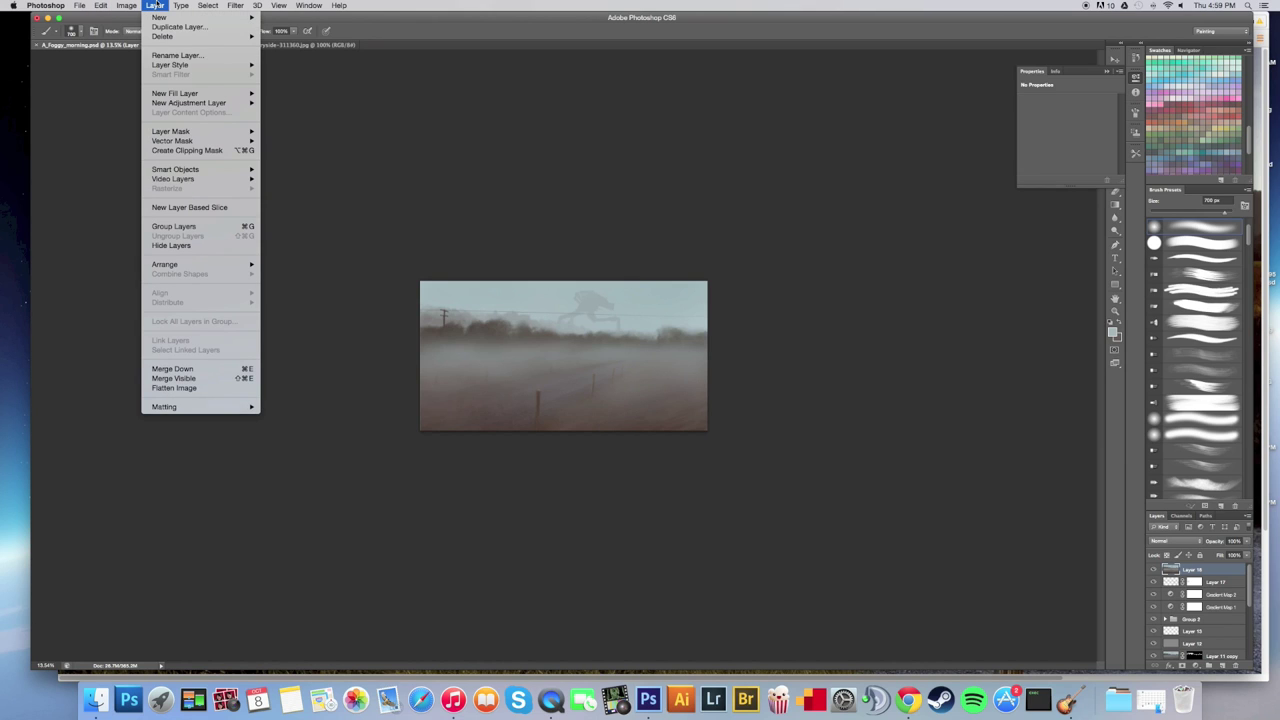
{"action": "mouse_move", "coordinate": [200, 103]}
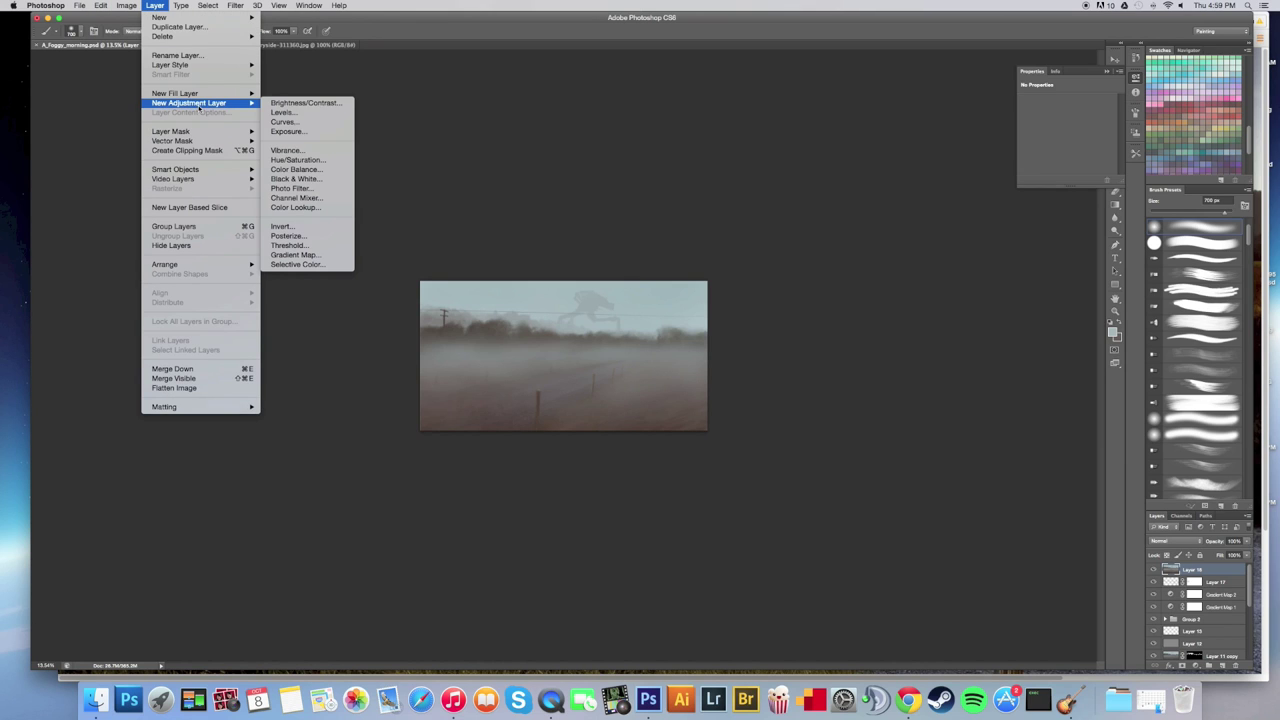
{"action": "left_click", "coordinate": [290, 122]}
{"action": "left_click", "coordinate": [648, 538]}
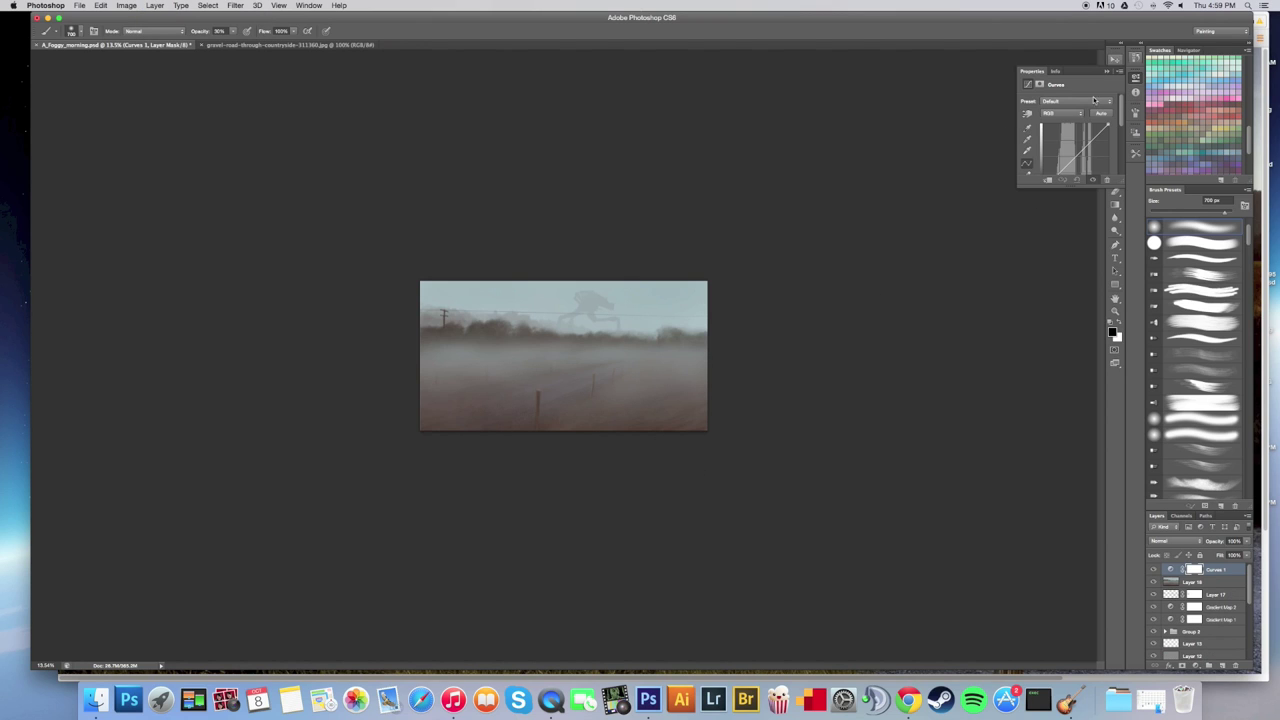
{"action": "left_click", "coordinate": [1070, 101]}
{"action": "left_click", "coordinate": [1076, 138]}
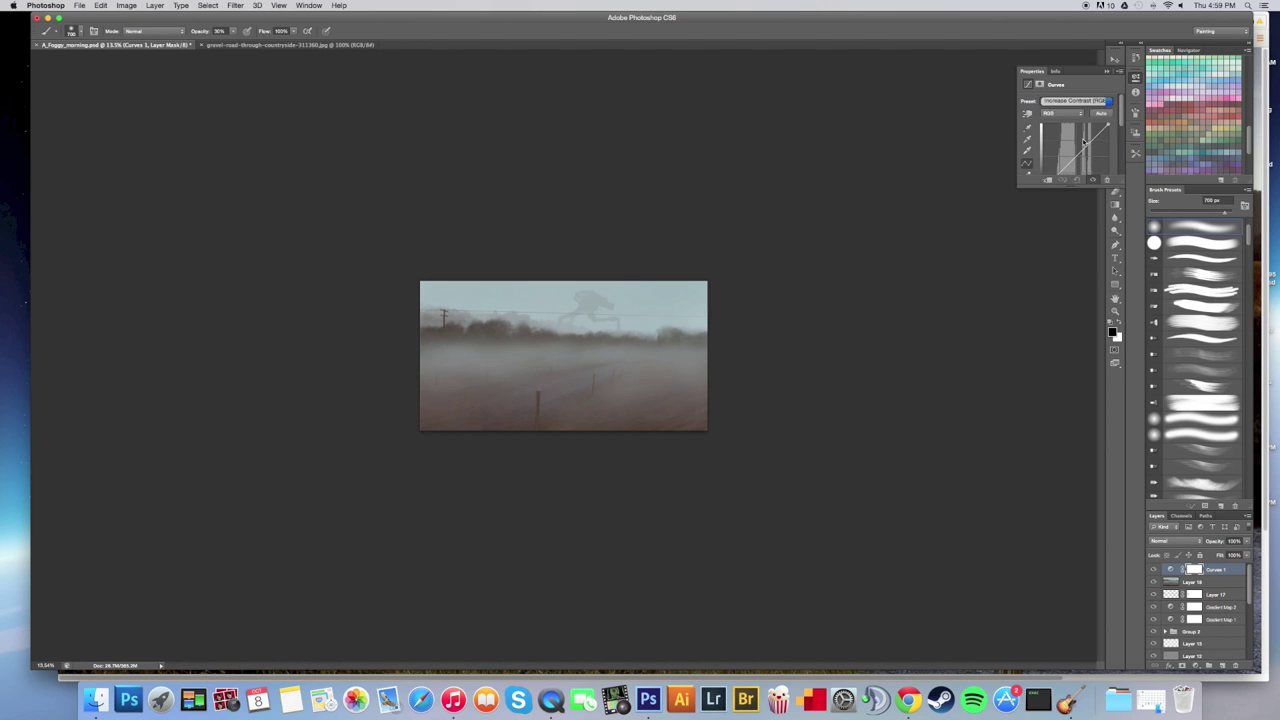
Lower the Curves layer's opacity to 71% and compare the painting with the adjustment on and off.
{"action": "left_click_drag", "start_coordinate": [1246, 541], "coordinate": [1236, 553]}
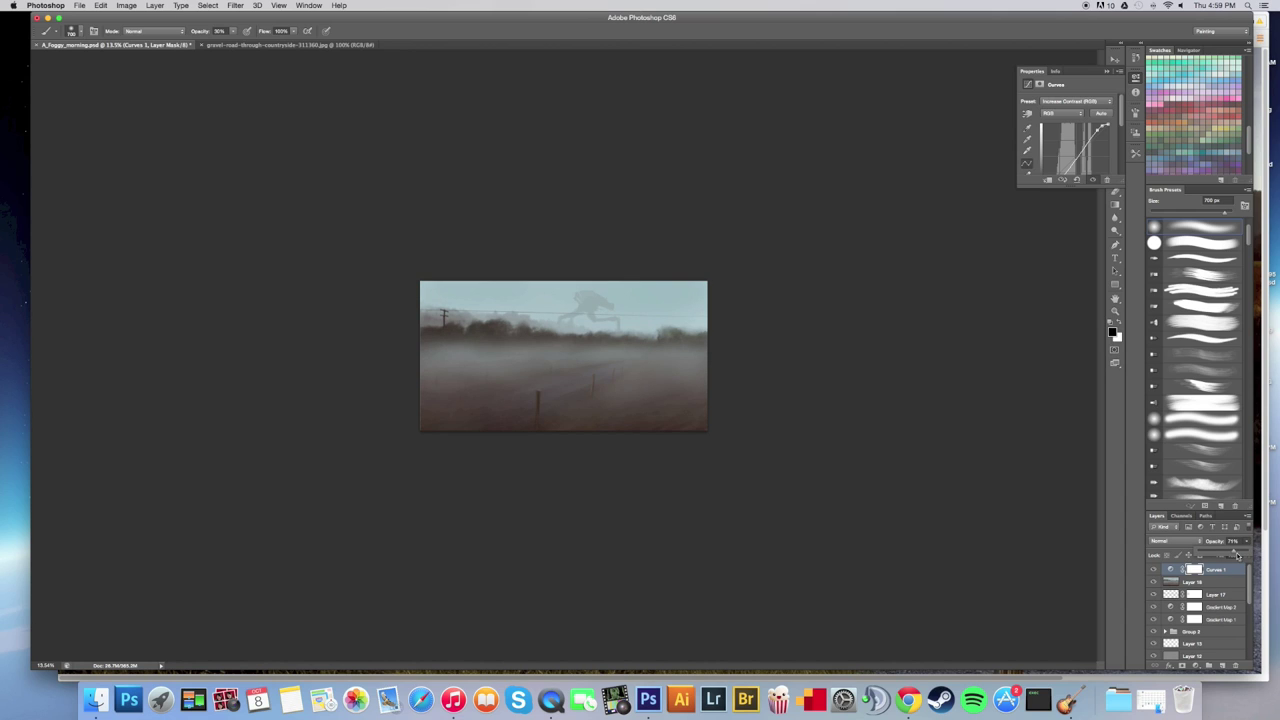
{"action": "left_click", "coordinate": [1154, 569]}
{"action": "left_click", "coordinate": [1154, 569]}
{"action": "left_click", "coordinate": [1154, 569]}
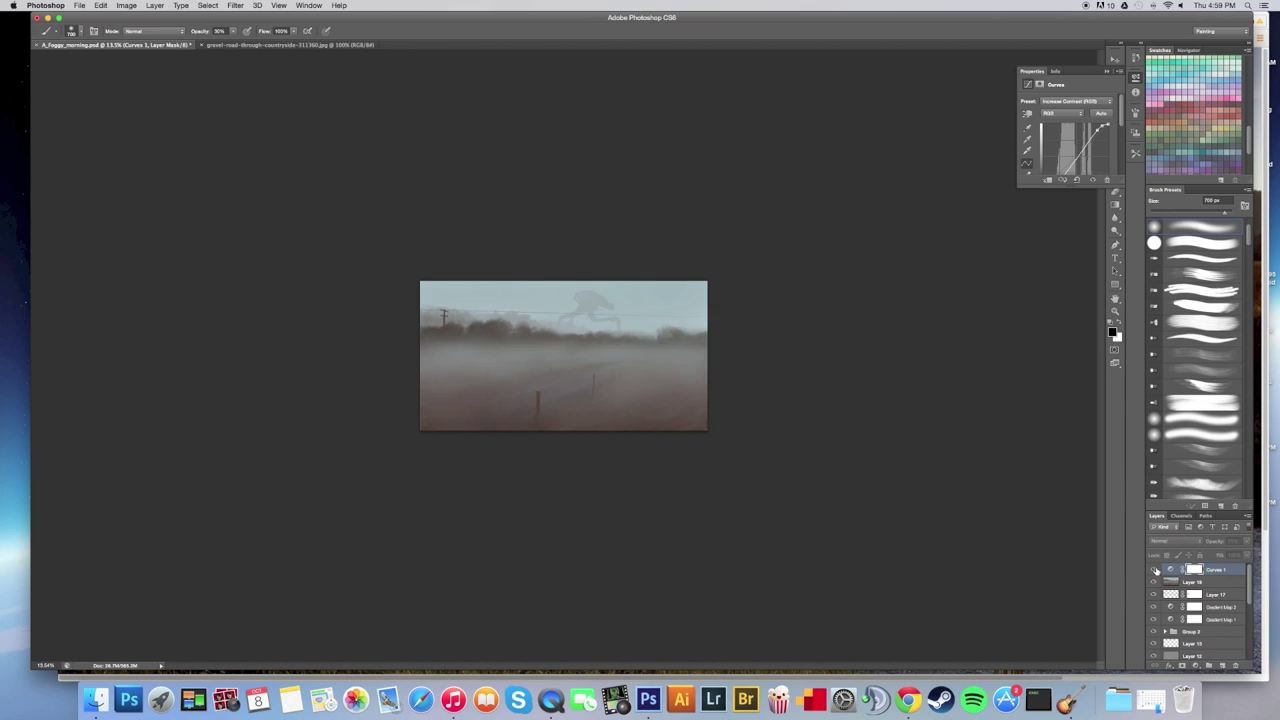
{"action": "left_click", "coordinate": [1154, 569]}
{"action": "key", "text": "super+space"}
{"action": "left_click_drag", "start_coordinate": [617, 400], "coordinate": [636, 407]}
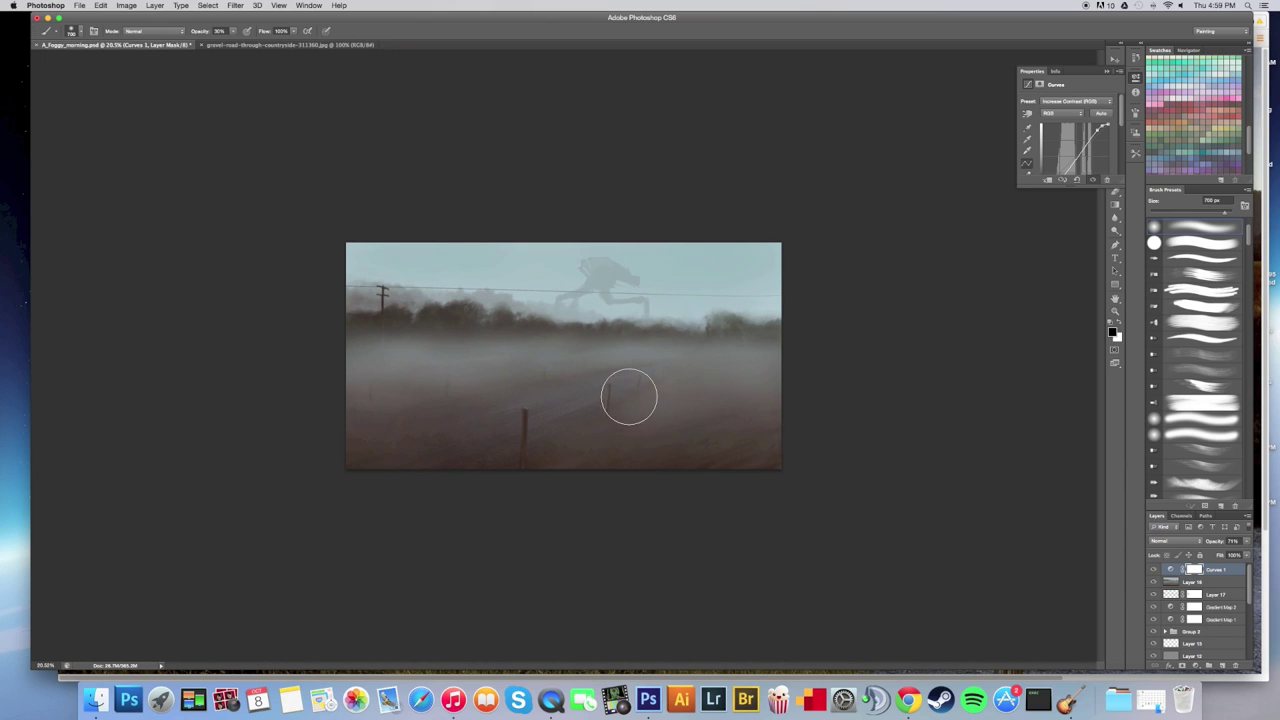
{"action": "left_click", "coordinate": [155, 5]}
{"action": "mouse_move", "coordinate": [186, 104]}
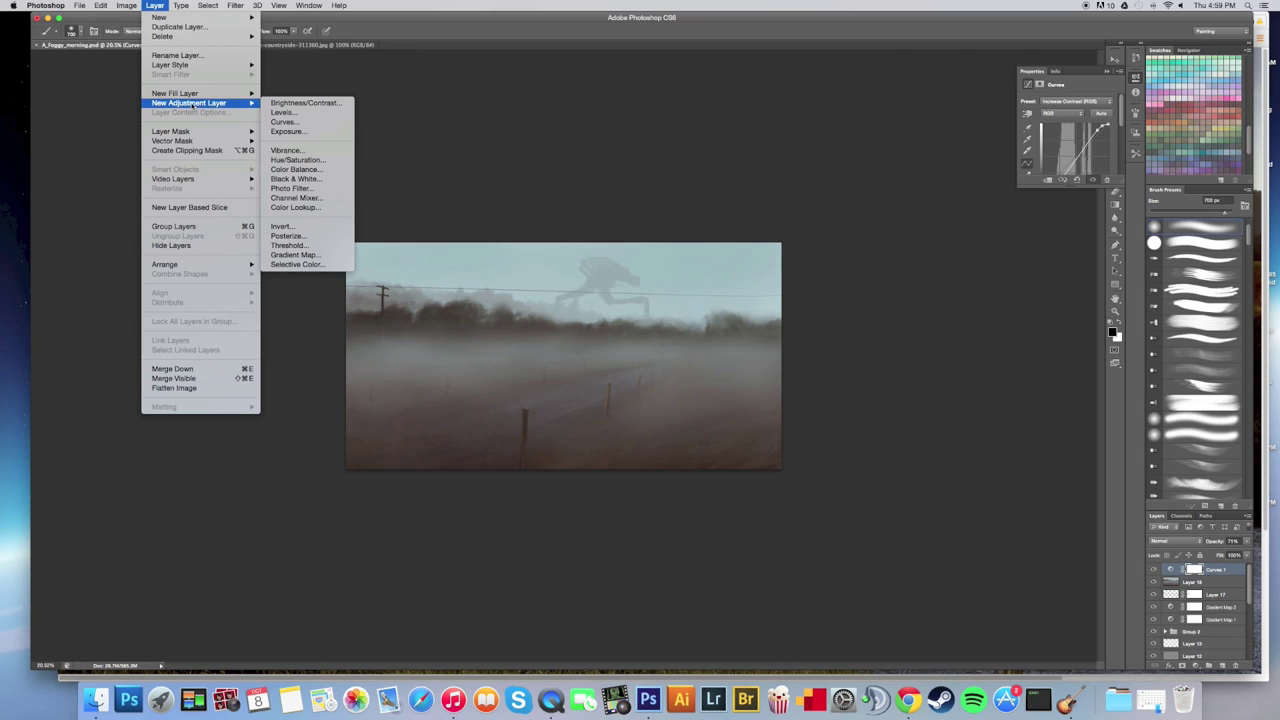
{"action": "mouse_move", "coordinate": [231, 6]}
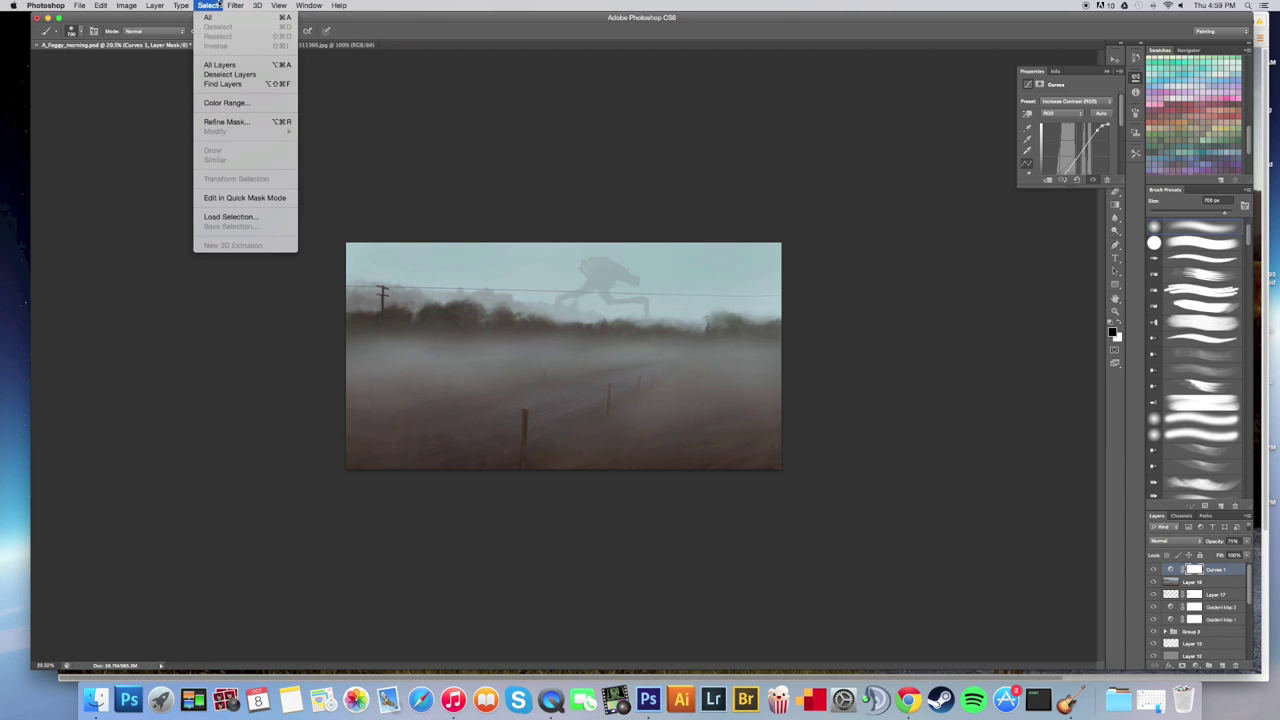
{"action": "left_click", "coordinate": [329, 386]}
Add a new empty layer above the Curves adjustment and review the whole painting.
{"action": "left_click", "coordinate": [1221, 666]}
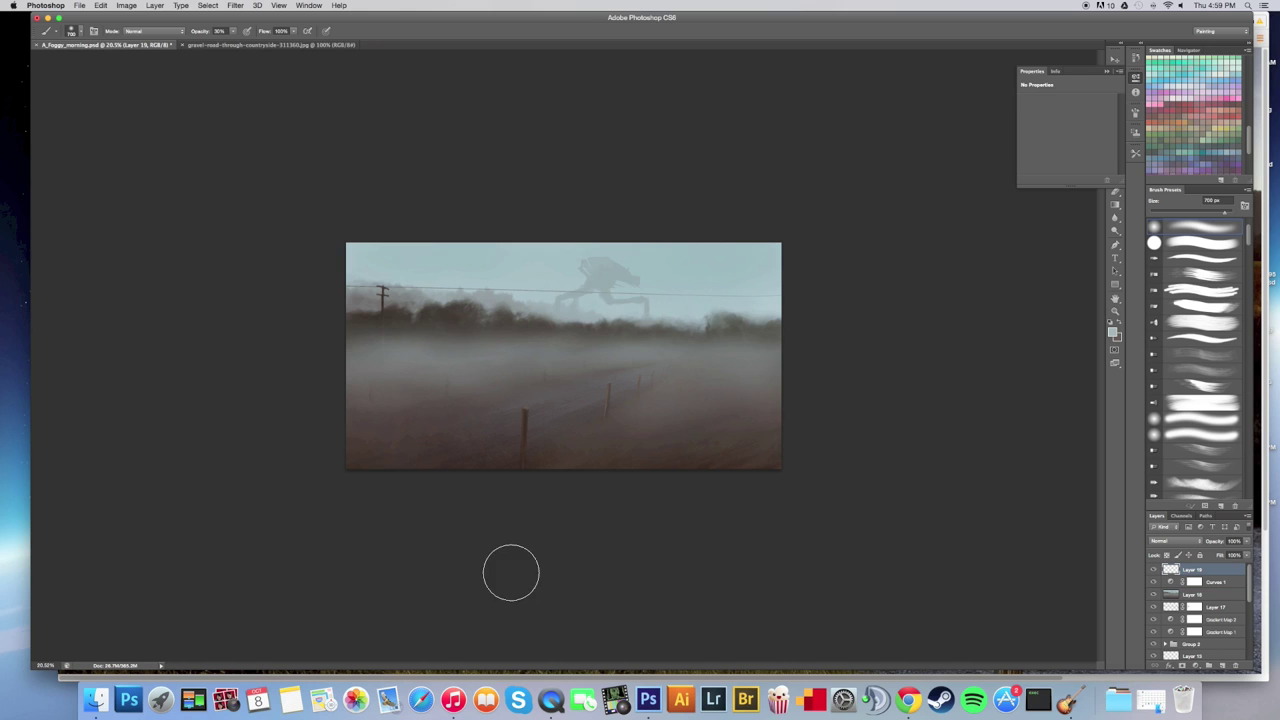
{"action": "key", "text": "super+space"}
{"action": "left_click_drag", "start_coordinate": [671, 400], "coordinate": [694, 396]}
{"action": "key", "text": "super+minus"}
{"action": "key", "text": "super+minus"}
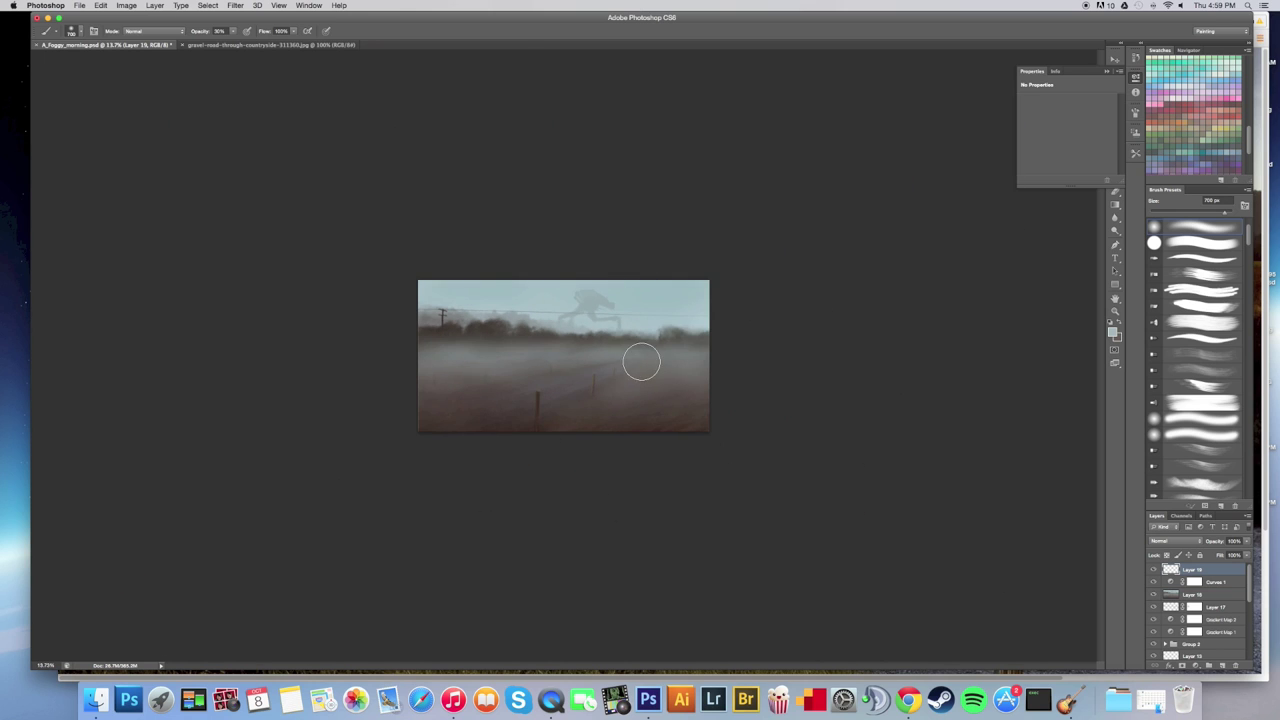